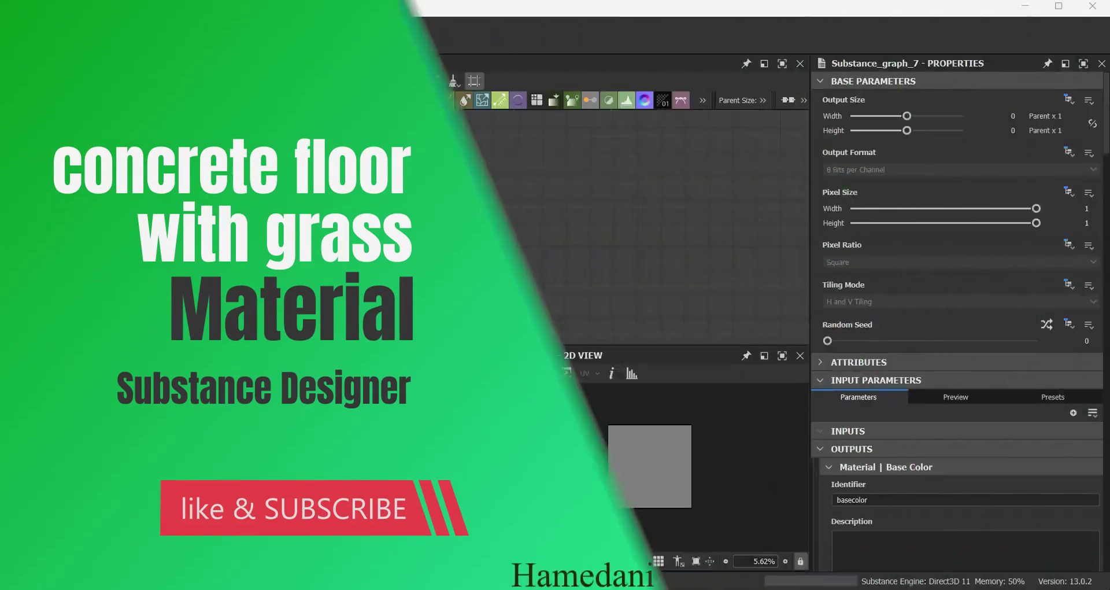
Add a Tile Sampler node with tile size 0.7 by 6.
{"action": "key", "text": "space"}
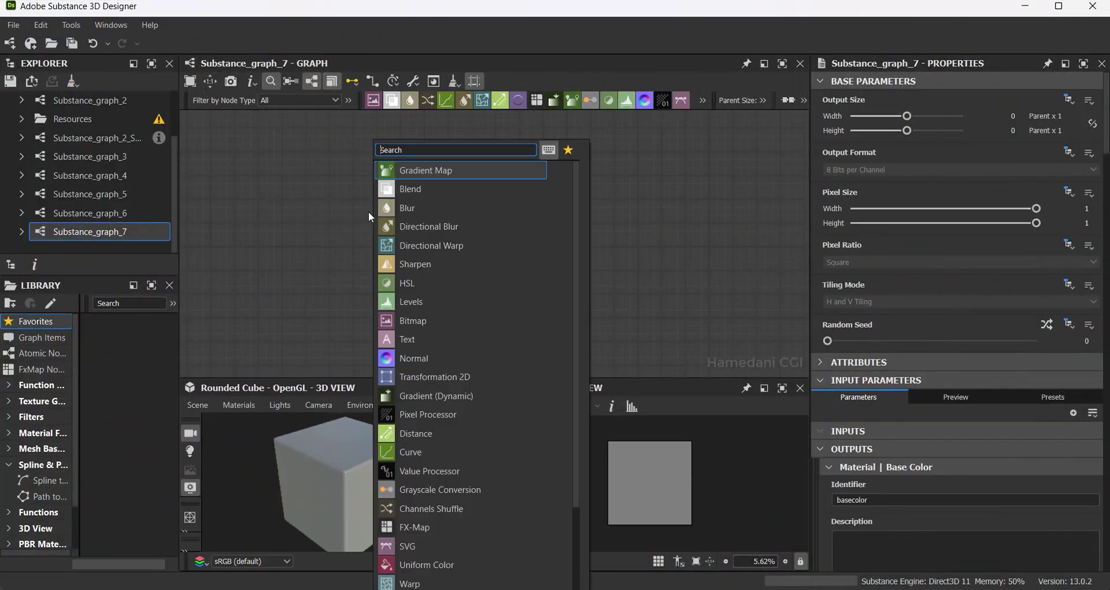
{"action": "type", "text": "tile"}
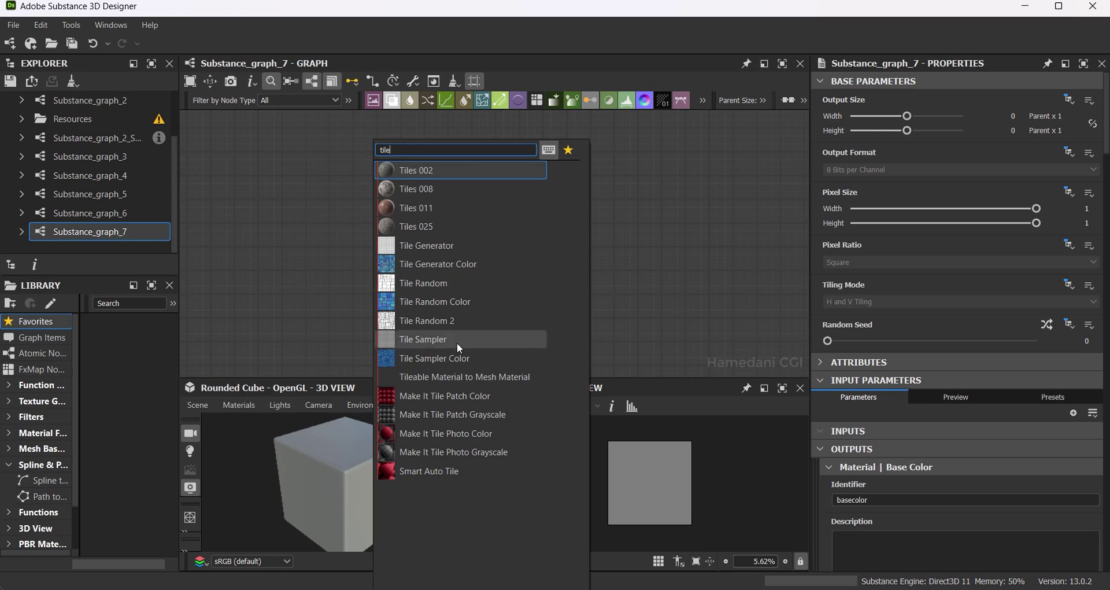
{"action": "left_click", "coordinate": [457, 341]}
{"action": "scroll", "coordinate": [363, 130], "scroll_direction": "up", "scroll_amount": 2}
{"action": "scroll", "coordinate": [864, 557], "scroll_direction": "down", "scroll_amount": 3}
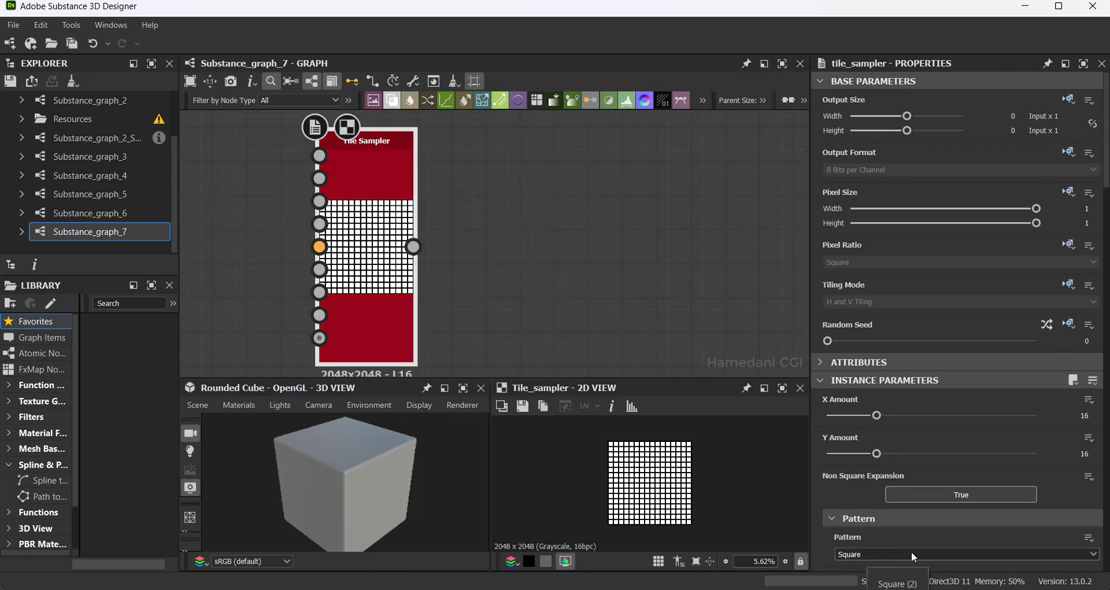
{"action": "scroll", "coordinate": [911, 550], "scroll_direction": "down", "scroll_amount": 3}
{"action": "scroll", "coordinate": [946, 521], "scroll_direction": "down", "scroll_amount": 4}
{"action": "type", "text": "6"}
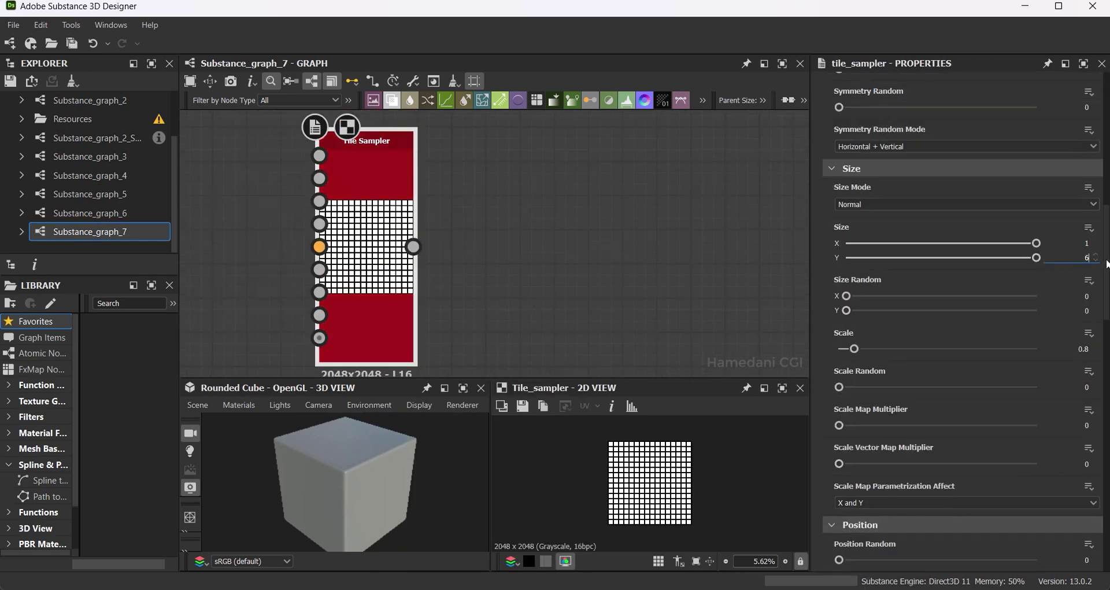
{"action": "key", "text": "Return"}
{"action": "left_click_drag", "start_coordinate": [1037, 243], "coordinate": [980, 243]}
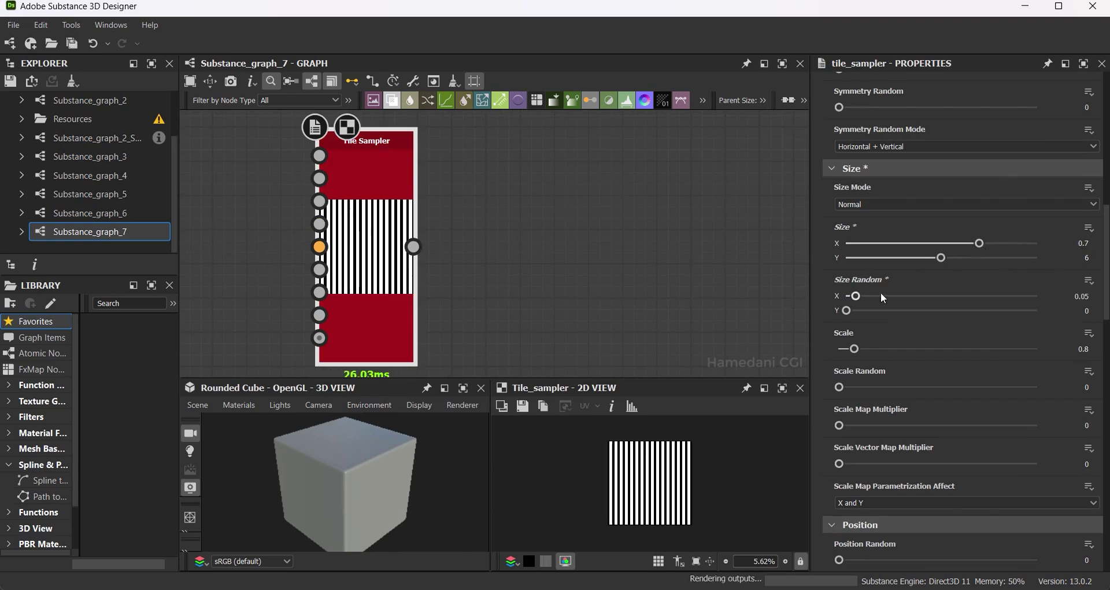
Raise the Tile Sampler's random size, position and rotation variation.
{"action": "scroll", "coordinate": [954, 387], "scroll_direction": "down", "scroll_amount": 3}
{"action": "scroll", "coordinate": [850, 296], "scroll_direction": "down", "scroll_amount": 2}
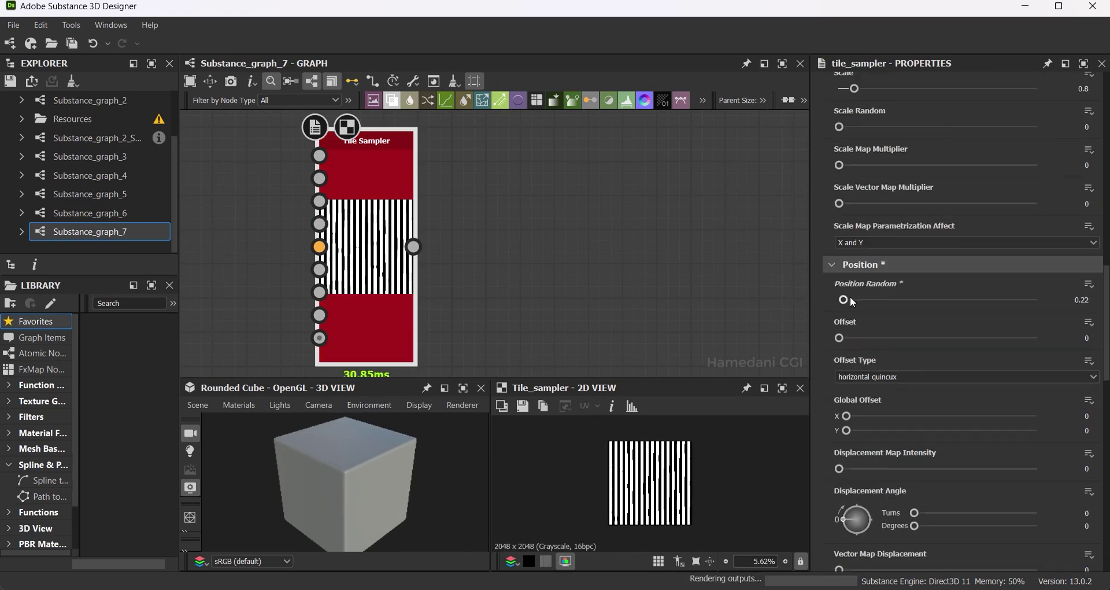
{"action": "left_click_drag", "start_coordinate": [839, 293], "coordinate": [944, 300]}
{"action": "scroll", "coordinate": [935, 292], "scroll_direction": "up", "scroll_amount": 3}
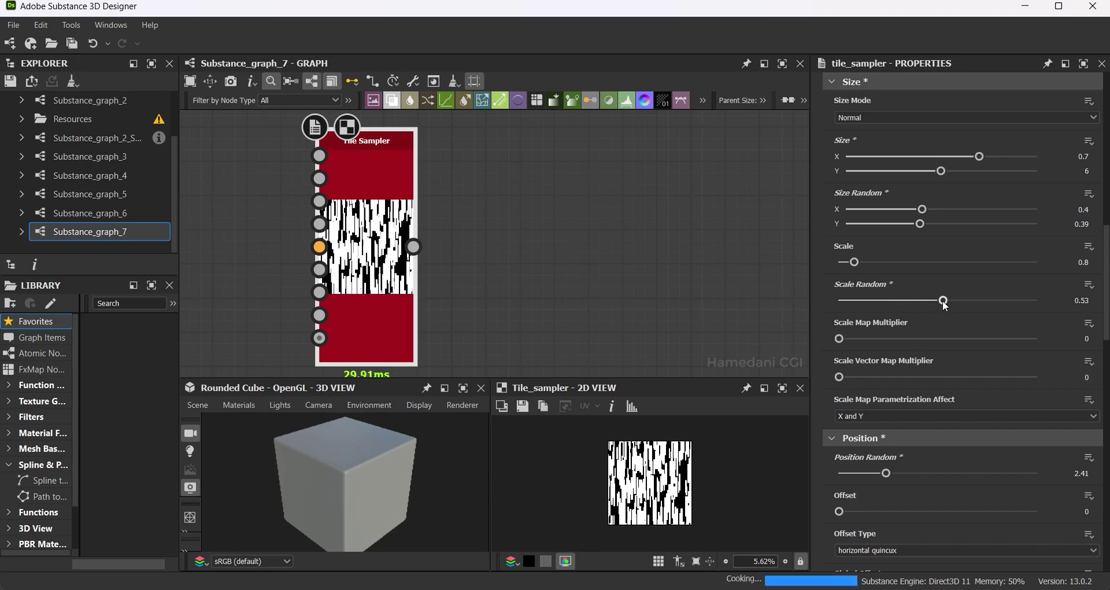
{"action": "scroll", "coordinate": [927, 378], "scroll_direction": "down", "scroll_amount": 3}
{"action": "scroll", "coordinate": [903, 393], "scroll_direction": "down", "scroll_amount": 3}
{"action": "scroll", "coordinate": [903, 444], "scroll_direction": "down", "scroll_amount": 2}
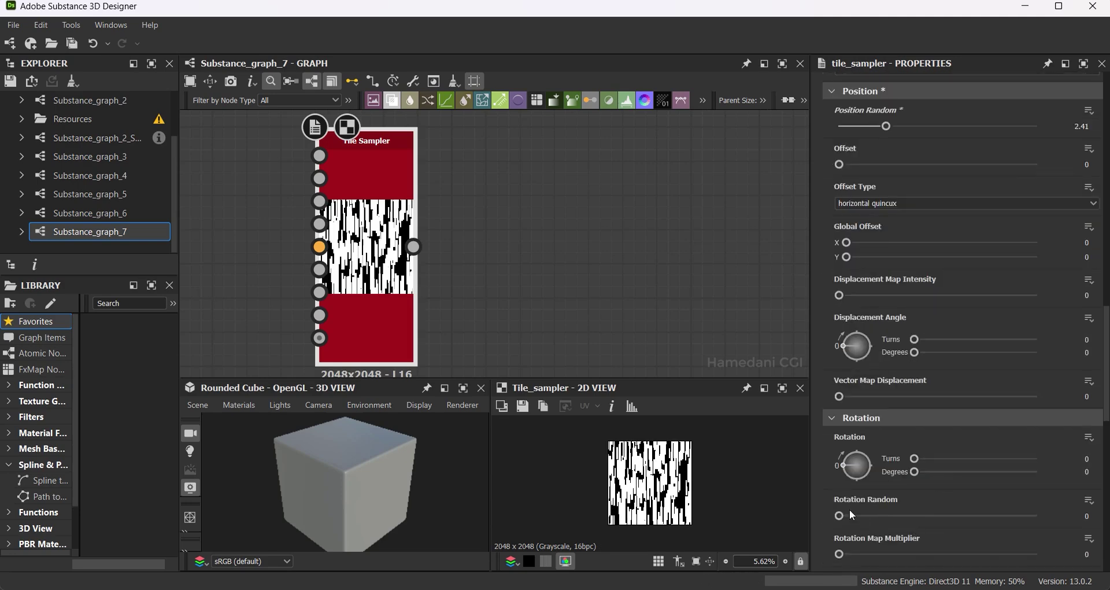
{"action": "left_click_drag", "start_coordinate": [839, 515], "coordinate": [927, 516]}
{"action": "scroll", "coordinate": [943, 499], "scroll_direction": "up", "scroll_amount": 3}
{"action": "scroll", "coordinate": [942, 498], "scroll_direction": "up", "scroll_amount": 3}
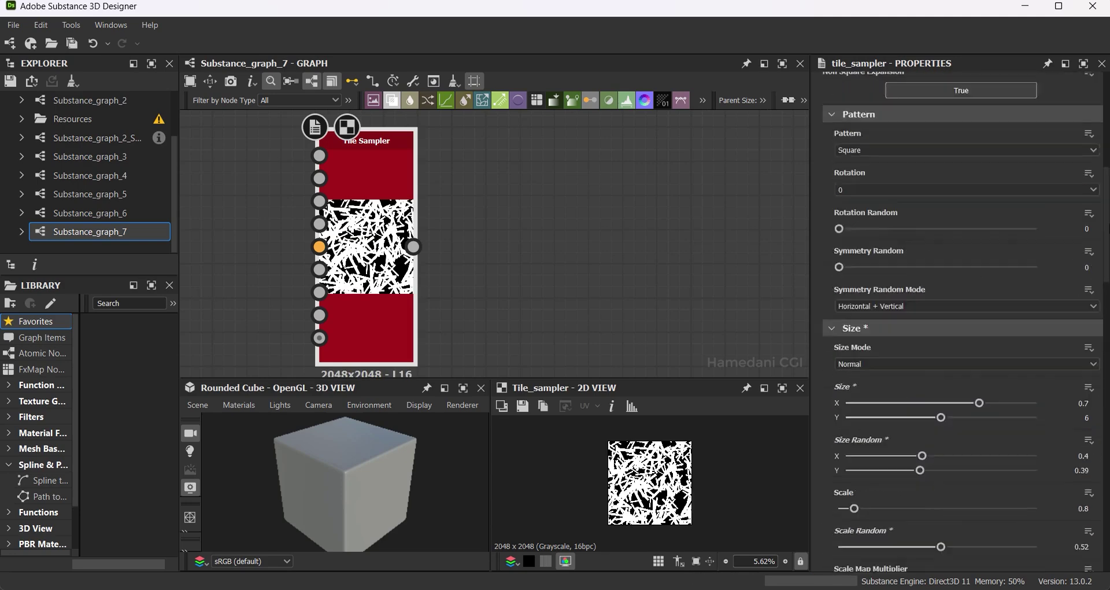
{"action": "scroll", "coordinate": [942, 498], "scroll_direction": "up", "scroll_amount": 4}
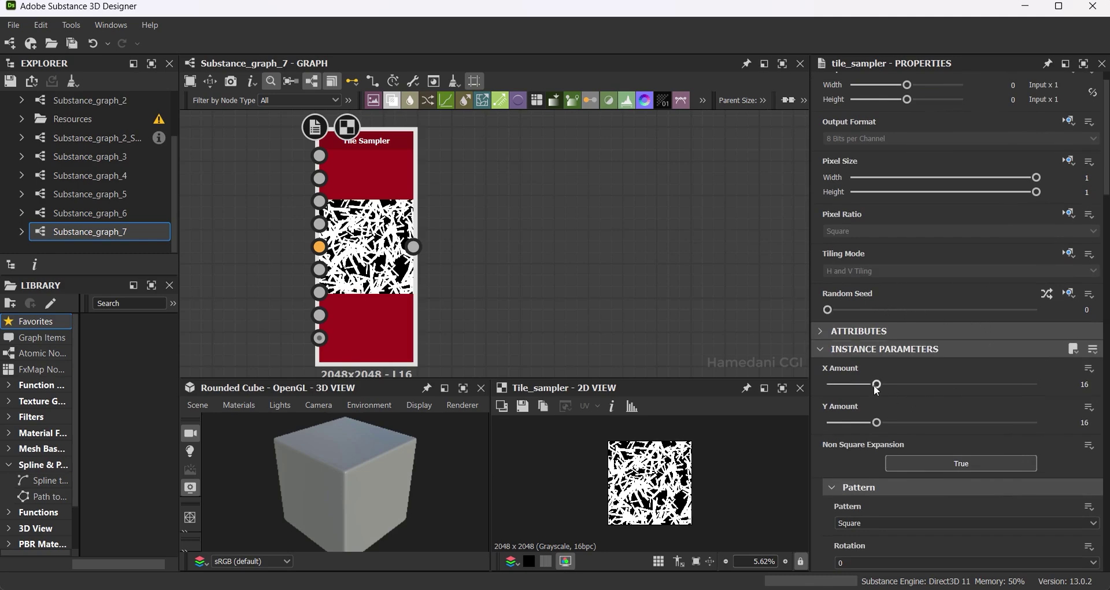
Set the Tile Sampler's X and Y Amount to 10.
{"action": "left_click_drag", "start_coordinate": [876, 385], "coordinate": [873, 385]}
{"action": "type", "text": "10"}
{"action": "key", "text": "Tab"}
{"action": "type", "text": "10"}
{"action": "key", "text": "Return"}
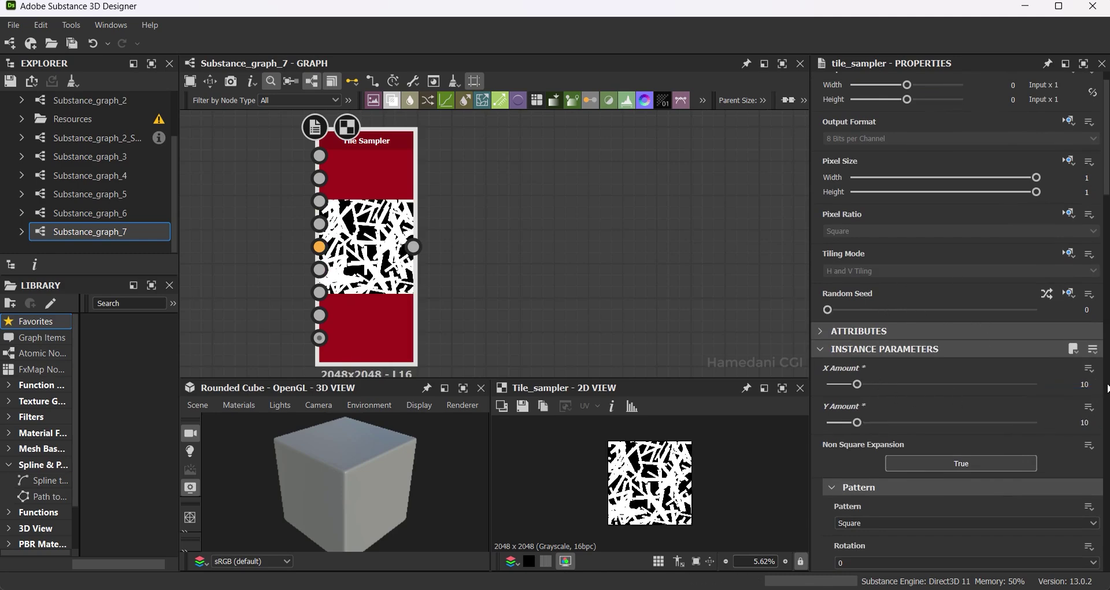
Set Color Random to 1, Scale Random to 0.96 and Scale to 0.26.
{"action": "scroll", "coordinate": [962, 430], "scroll_direction": "down", "scroll_amount": 3}
{"action": "scroll", "coordinate": [1040, 492], "scroll_direction": "down", "scroll_amount": 8}
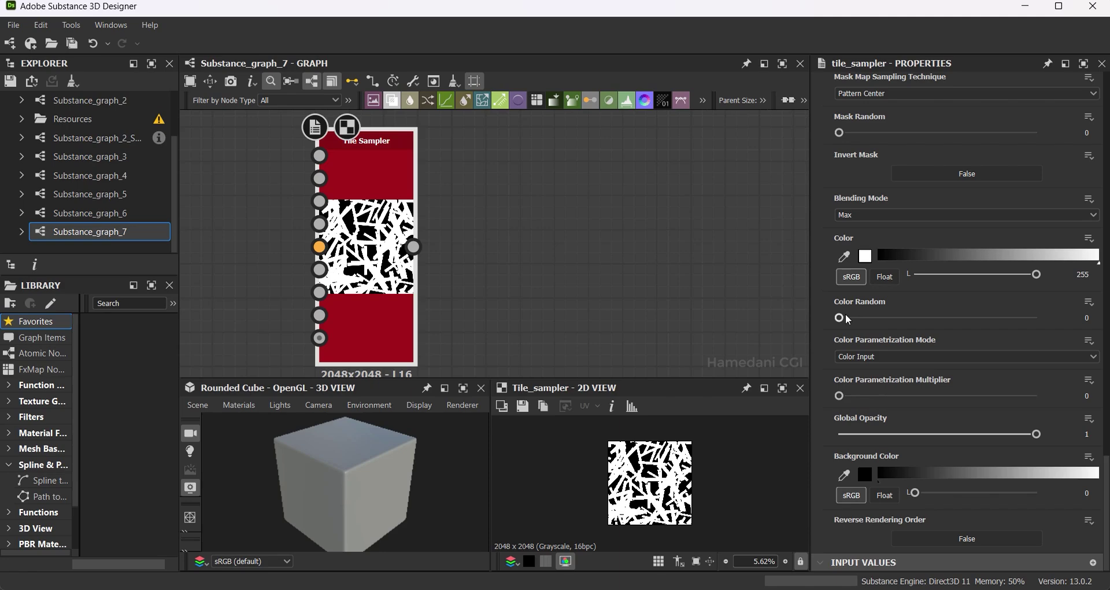
{"action": "left_click_drag", "start_coordinate": [839, 317], "coordinate": [1036, 317]}
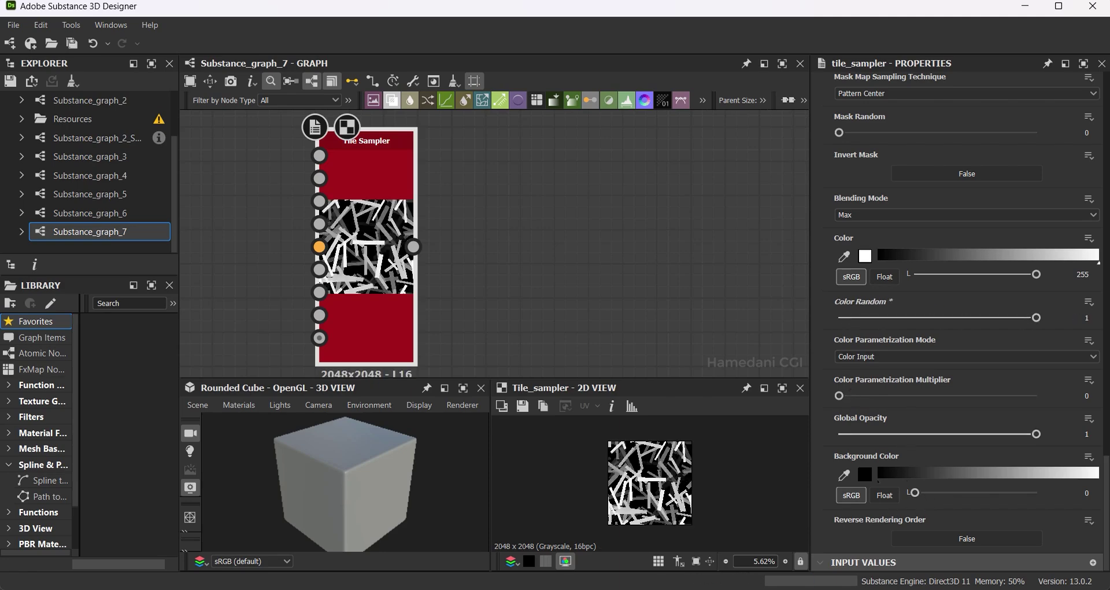
{"action": "scroll", "coordinate": [1107, 476], "scroll_direction": "up", "scroll_amount": 8}
{"action": "scroll", "coordinate": [1108, 476], "scroll_direction": "up", "scroll_amount": 3}
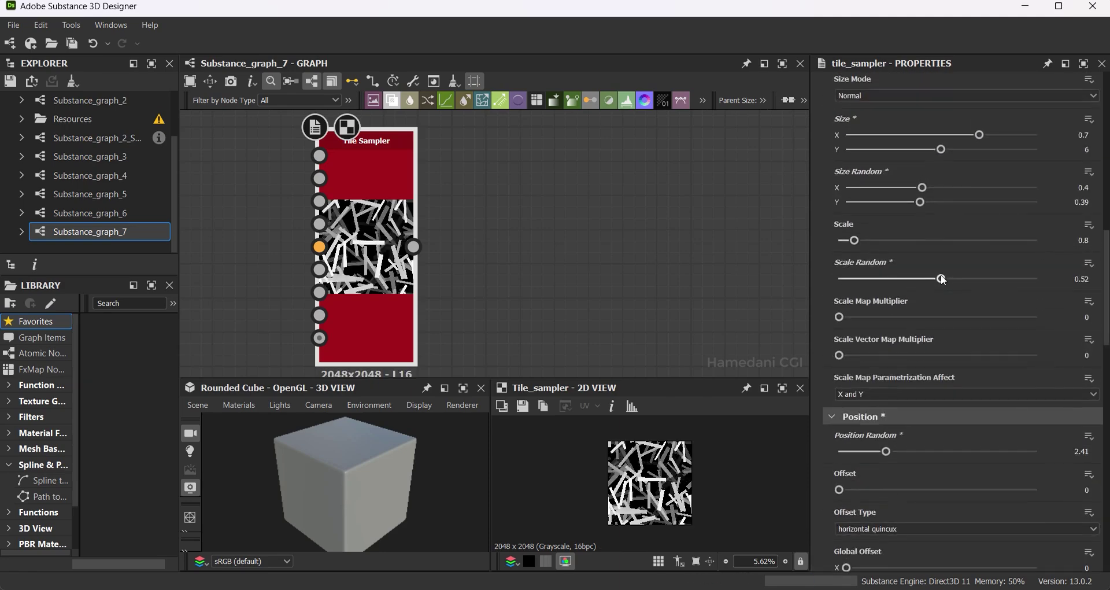
{"action": "left_click_drag", "start_coordinate": [935, 279], "coordinate": [1020, 279]}
{"action": "left_click_drag", "start_coordinate": [856, 238], "coordinate": [847, 242]}
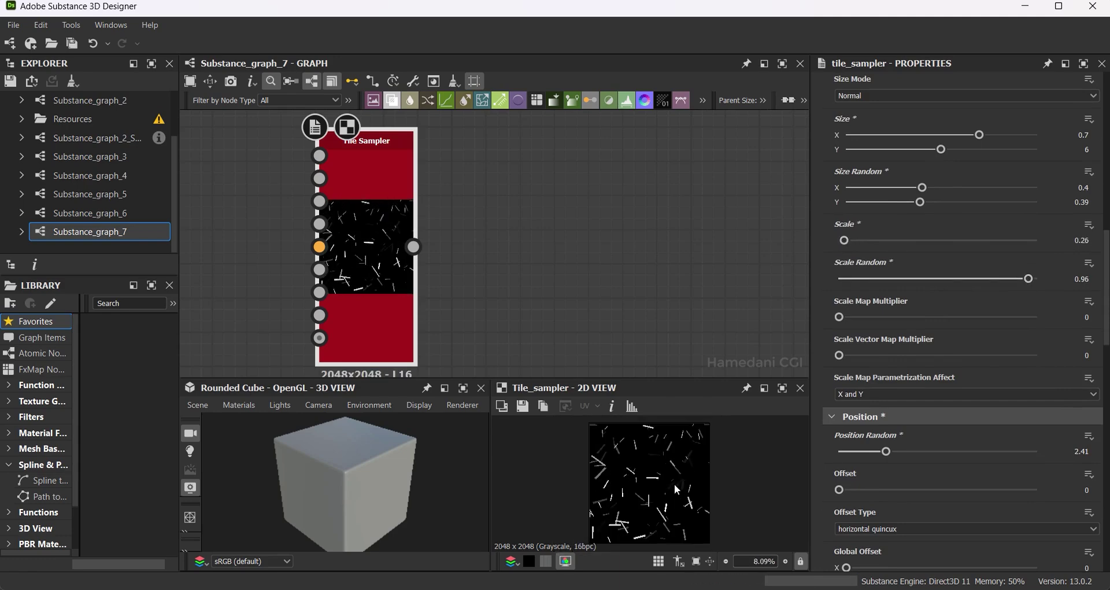
Add Threshold and Distance nodes after the Tile Sampler, with Maximum Distance 5000.
{"action": "left_click_drag", "start_coordinate": [413, 247], "coordinate": [488, 141]}
{"action": "type", "text": "thre"}
{"action": "left_click", "coordinate": [533, 173]}
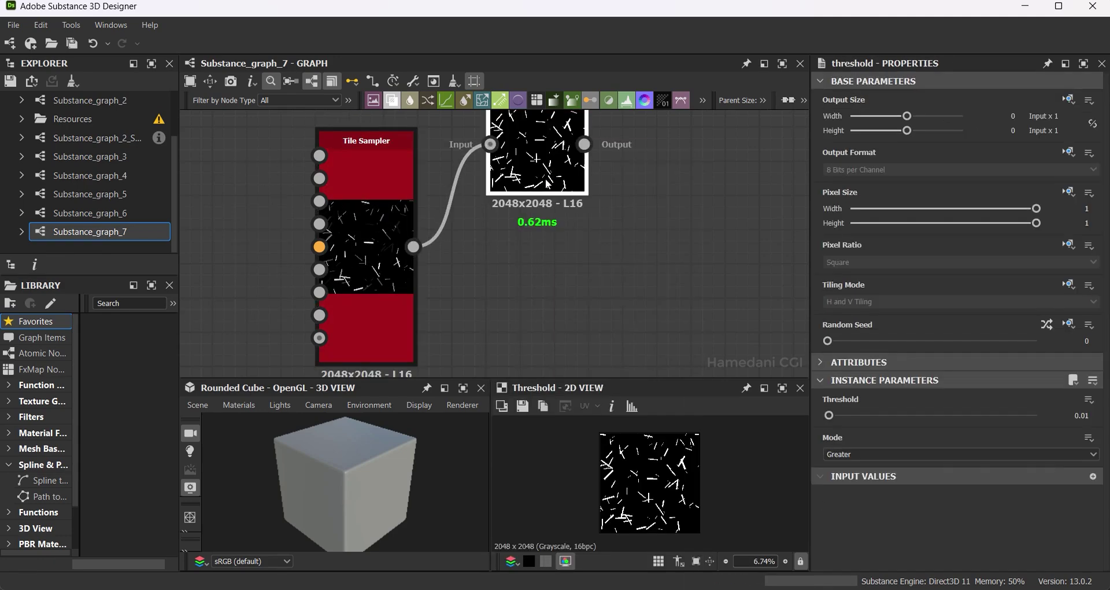
{"action": "left_click_drag", "start_coordinate": [615, 256], "coordinate": [616, 256]}
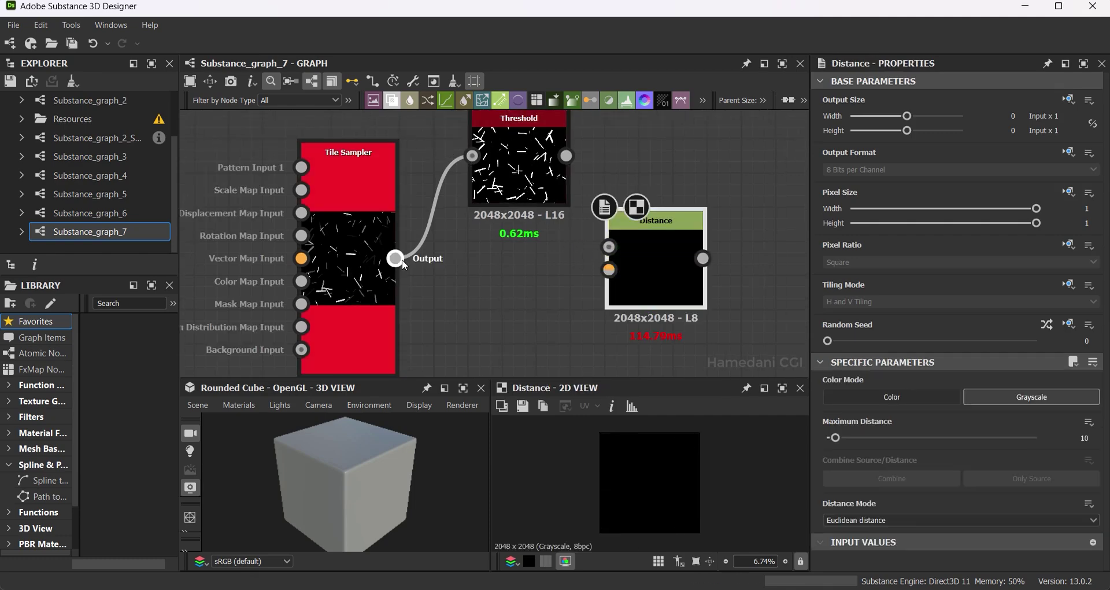
{"action": "left_click_drag", "start_coordinate": [395, 258], "coordinate": [609, 270]}
{"action": "left_click_drag", "start_coordinate": [566, 155], "coordinate": [609, 247]}
{"action": "left_click", "coordinate": [1084, 437]}
{"action": "type", "text": "5"}
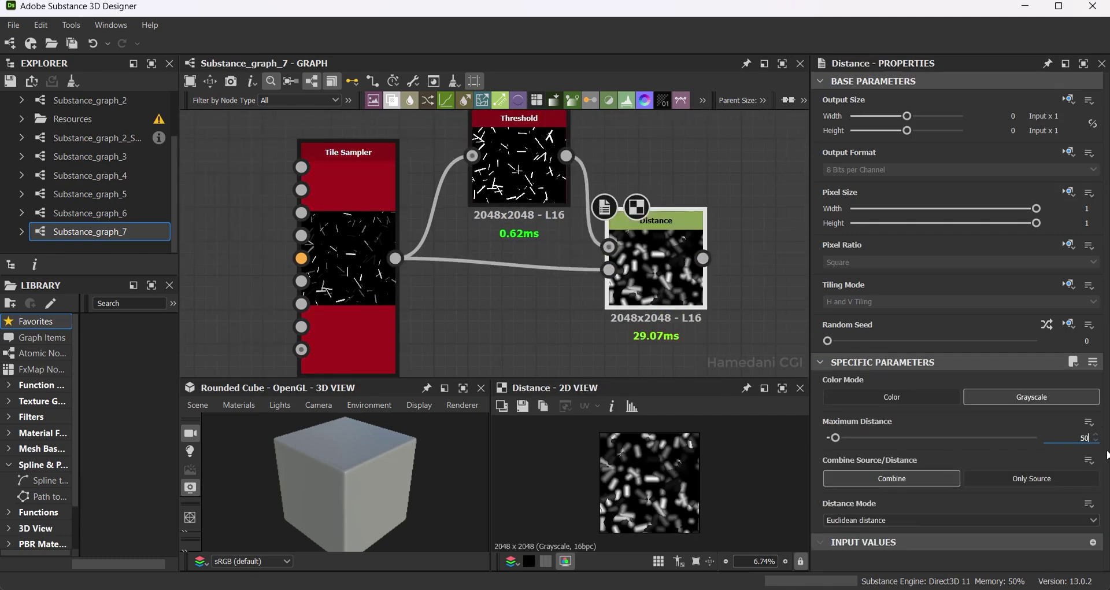
{"action": "type", "text": "00"}
{"action": "key", "text": "Return"}
Change the Tile Sampler's X and Y Amount to 20.
{"action": "scroll", "coordinate": [638, 490], "scroll_direction": "up", "scroll_amount": 4}
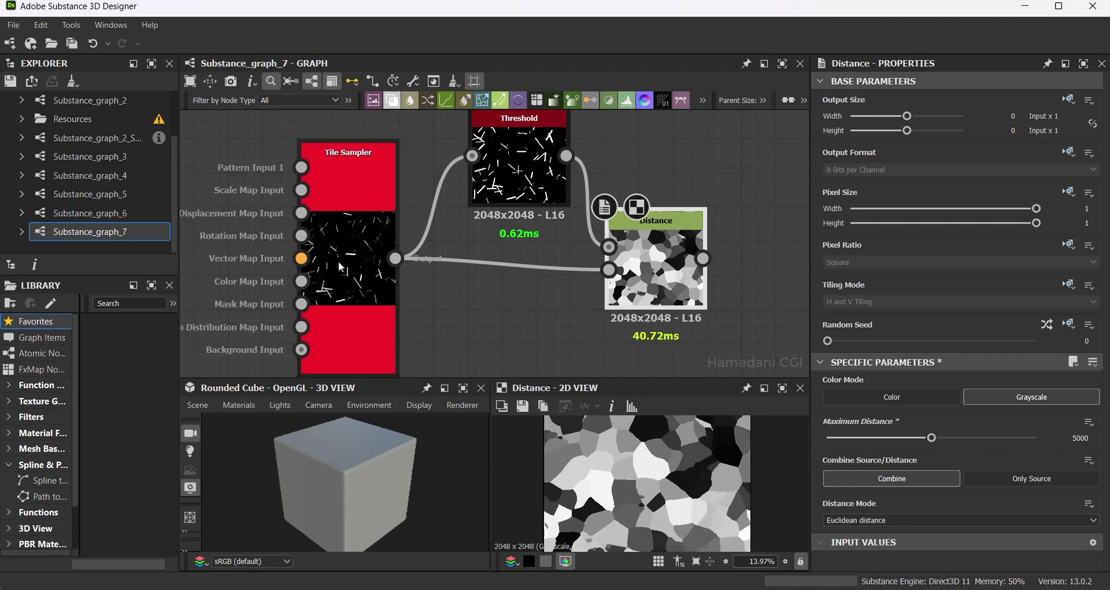
{"action": "left_click", "coordinate": [347, 173]}
{"action": "type", "text": "2"}
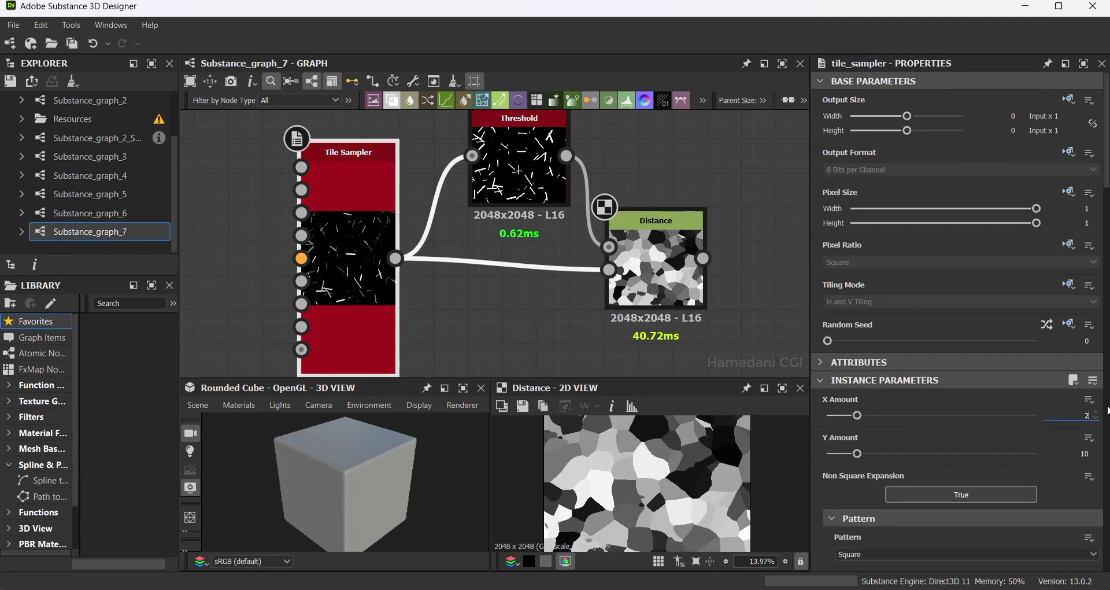
{"action": "type", "text": "0"}
{"action": "key", "text": "Tab"}
{"action": "type", "text": "20"}
{"action": "key", "text": "Return"}
Add an Edge Detect after Distance with lower roundness and edge width about 1.67.
{"action": "middle_click_drag", "start_coordinate": [740, 189], "coordinate": [572, 161]}
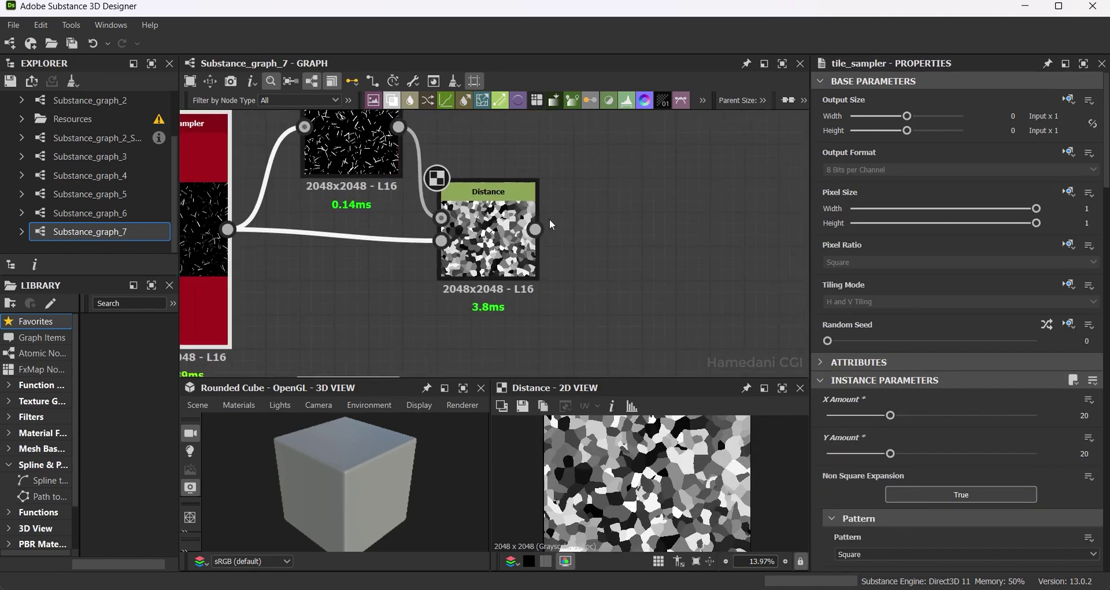
{"action": "left_click_drag", "start_coordinate": [535, 229], "coordinate": [646, 220]}
{"action": "type", "text": "edge"}
{"action": "left_click", "coordinate": [676, 224]}
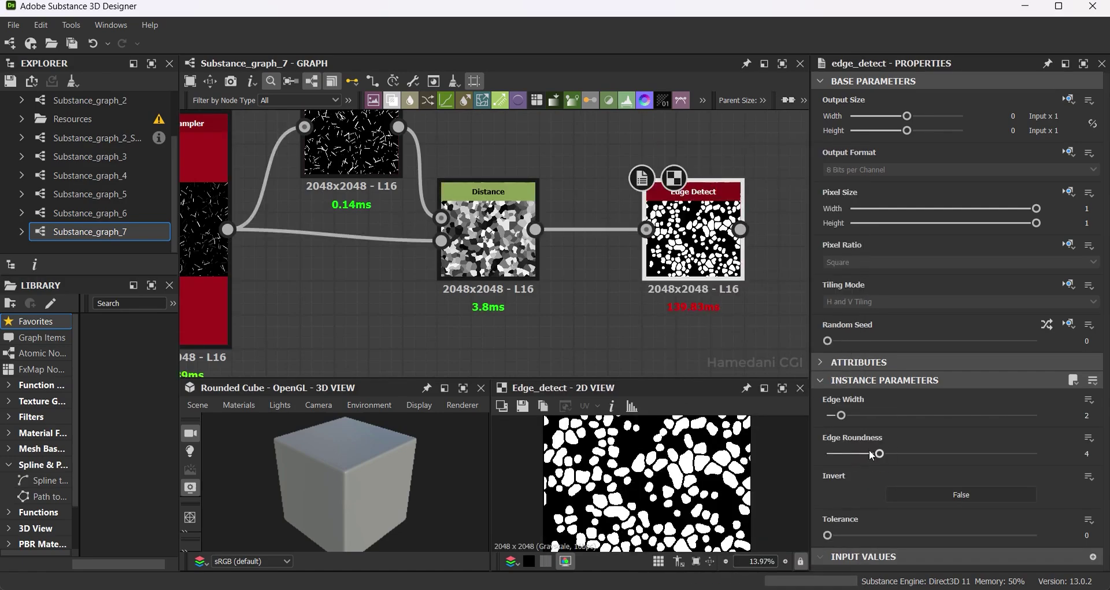
{"action": "left_click_drag", "start_coordinate": [878, 453], "coordinate": [852, 455]}
{"action": "left_click_drag", "start_coordinate": [840, 415], "coordinate": [834, 415]}
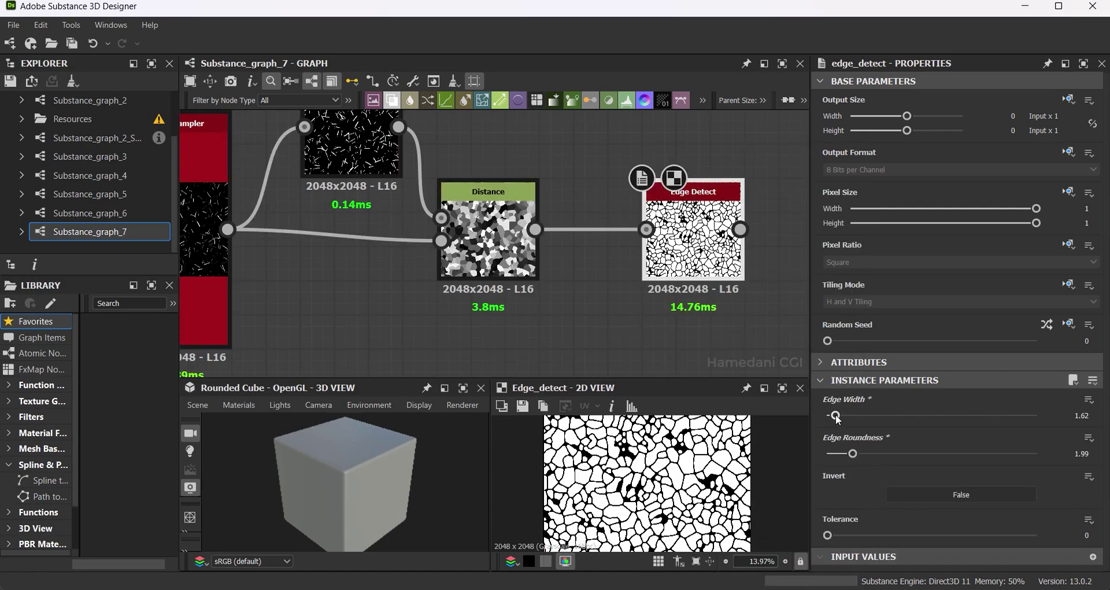
{"action": "scroll", "coordinate": [506, 255], "scroll_direction": "down", "scroll_amount": 3}
{"action": "middle_click_drag", "start_coordinate": [507, 256], "coordinate": [499, 309]}
Add a Flood Fill node connected to the Edge Detect output.
{"action": "key", "text": "space"}
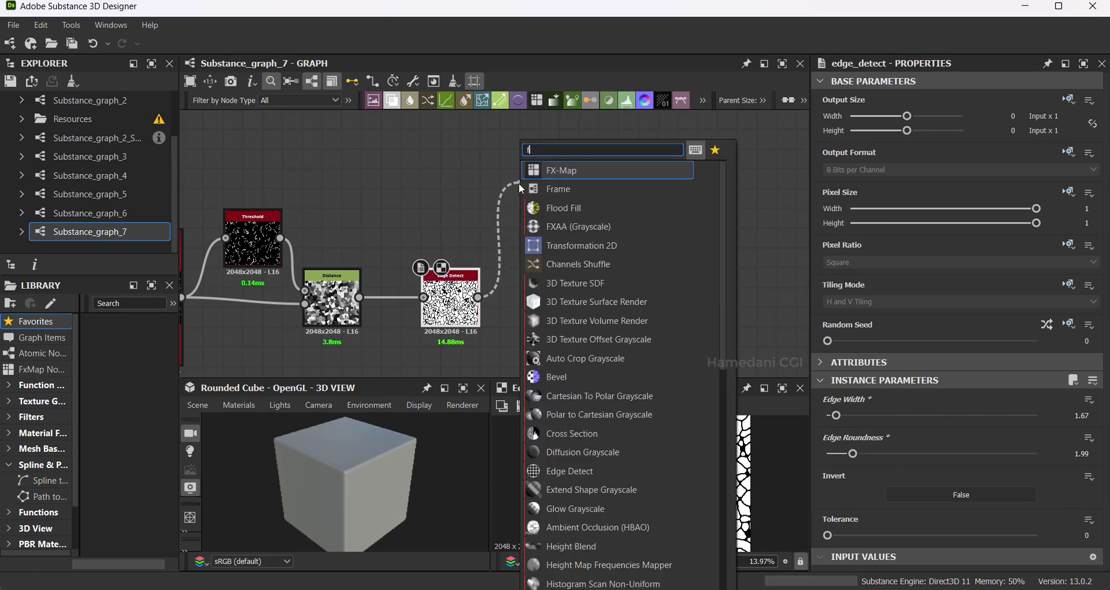
{"action": "left_click", "coordinate": [458, 175]}
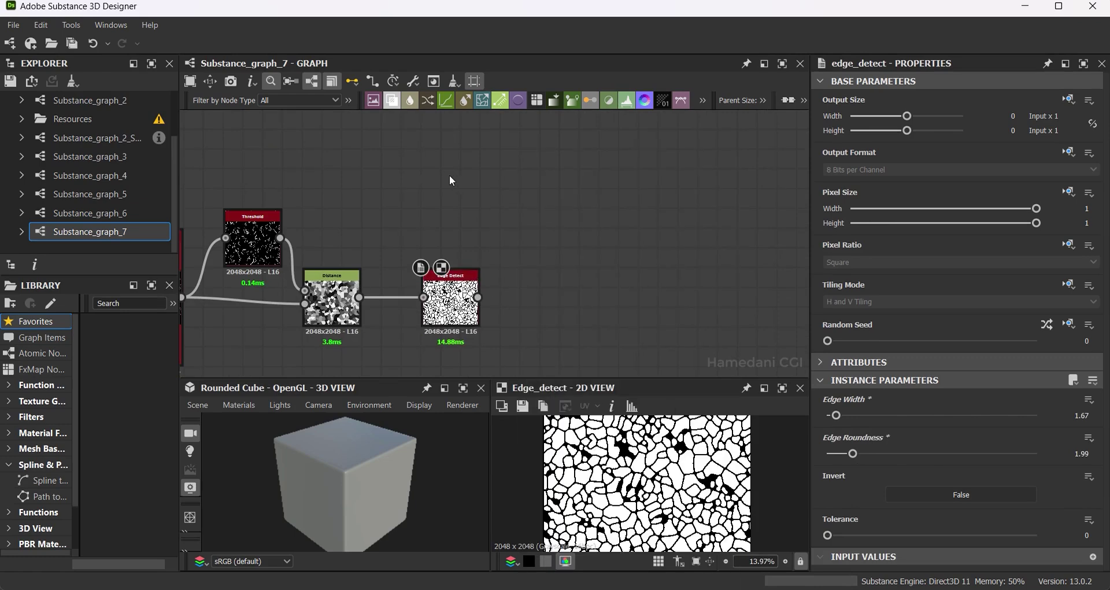
{"action": "scroll", "coordinate": [656, 485], "scroll_direction": "up", "scroll_amount": 2}
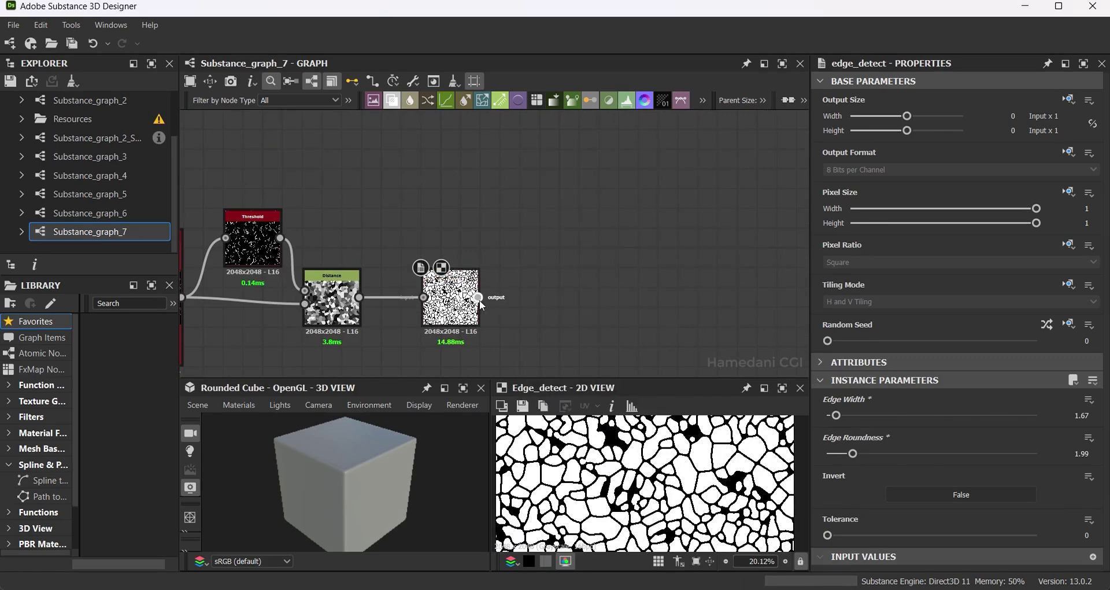
{"action": "left_click_drag", "start_coordinate": [512, 270], "coordinate": [513, 147]}
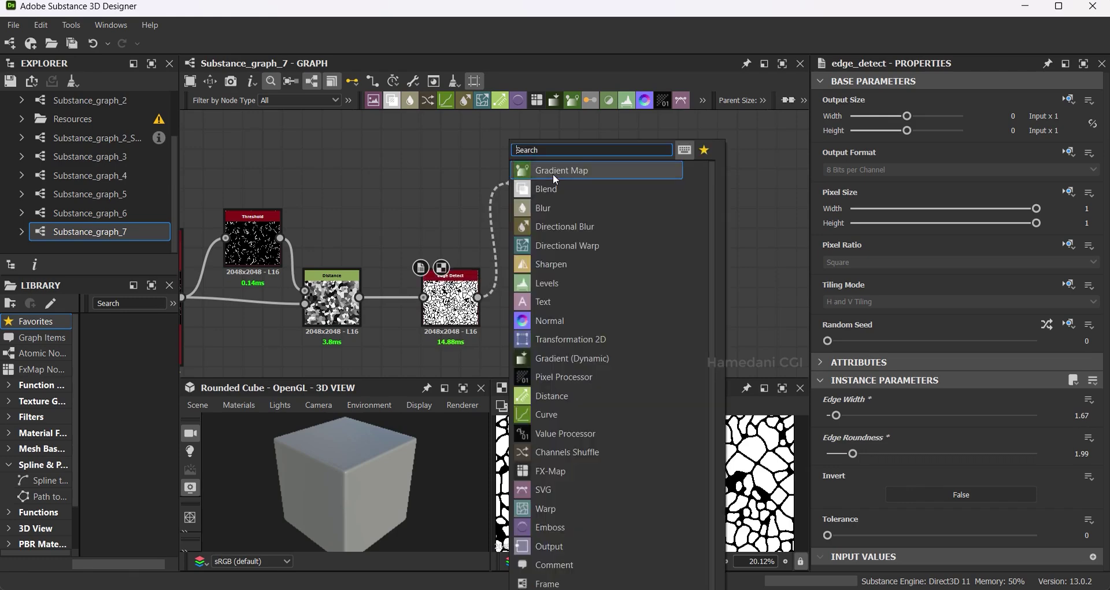
{"action": "type", "text": "flood"}
{"action": "left_click", "coordinate": [553, 174]}
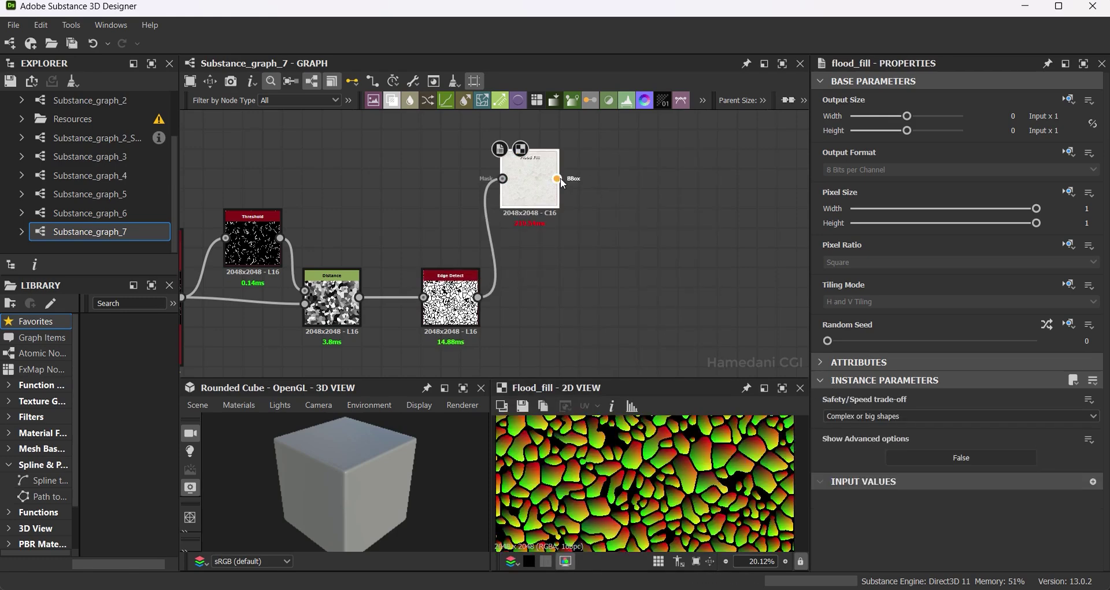
Connect a Flood Fill to Random Grayscale node to the Flood Fill output.
{"action": "left_click_drag", "start_coordinate": [556, 178], "coordinate": [627, 162]}
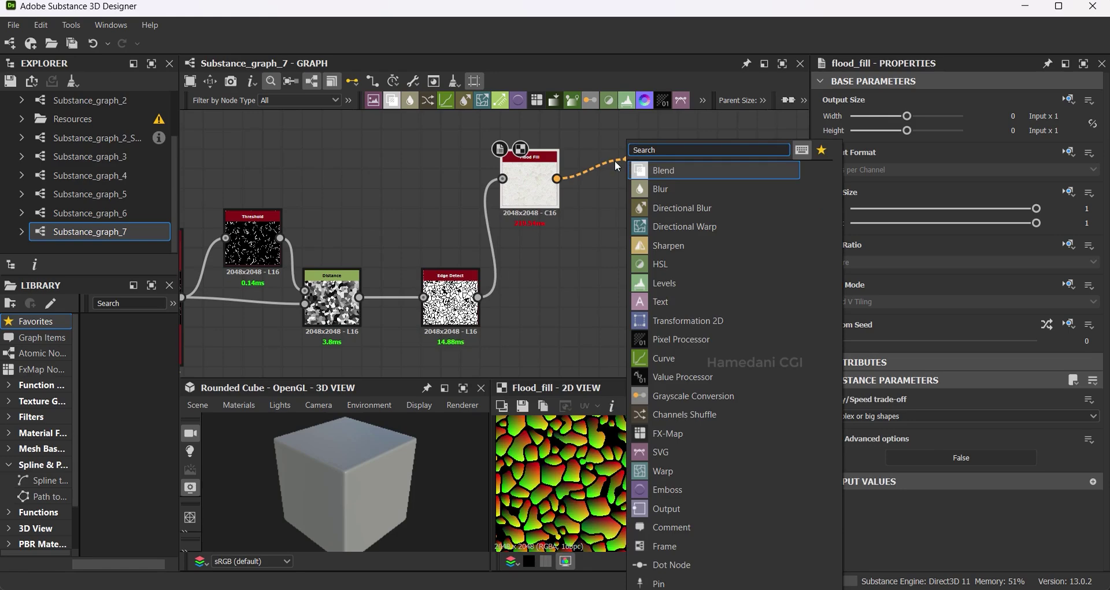
{"action": "type", "text": "flo"}
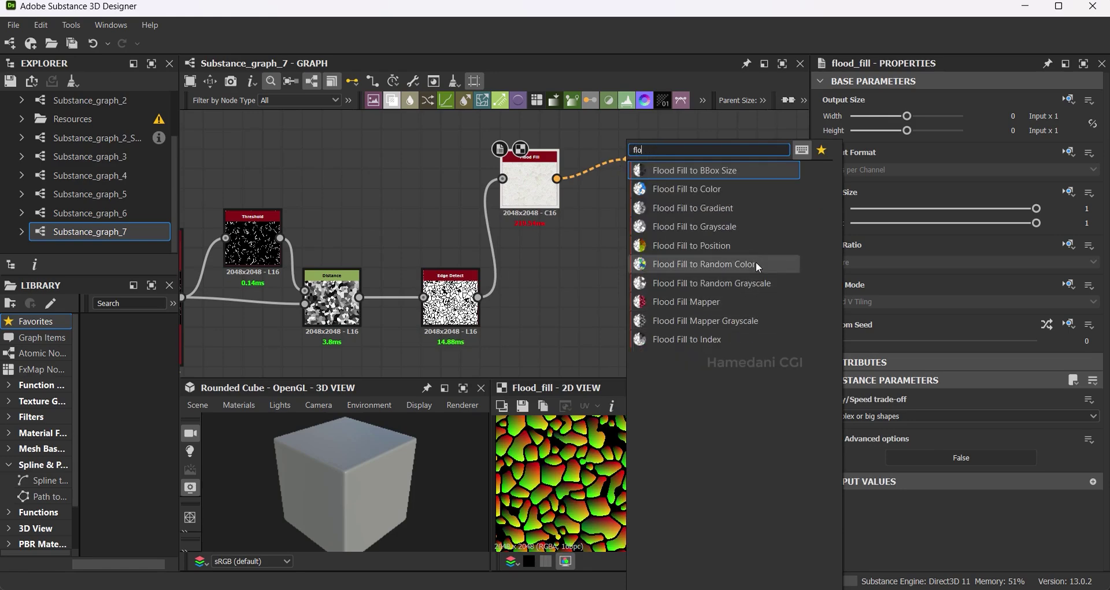
{"action": "left_click", "coordinate": [711, 283]}
{"action": "left_click_drag", "start_coordinate": [647, 168], "coordinate": [636, 122]}
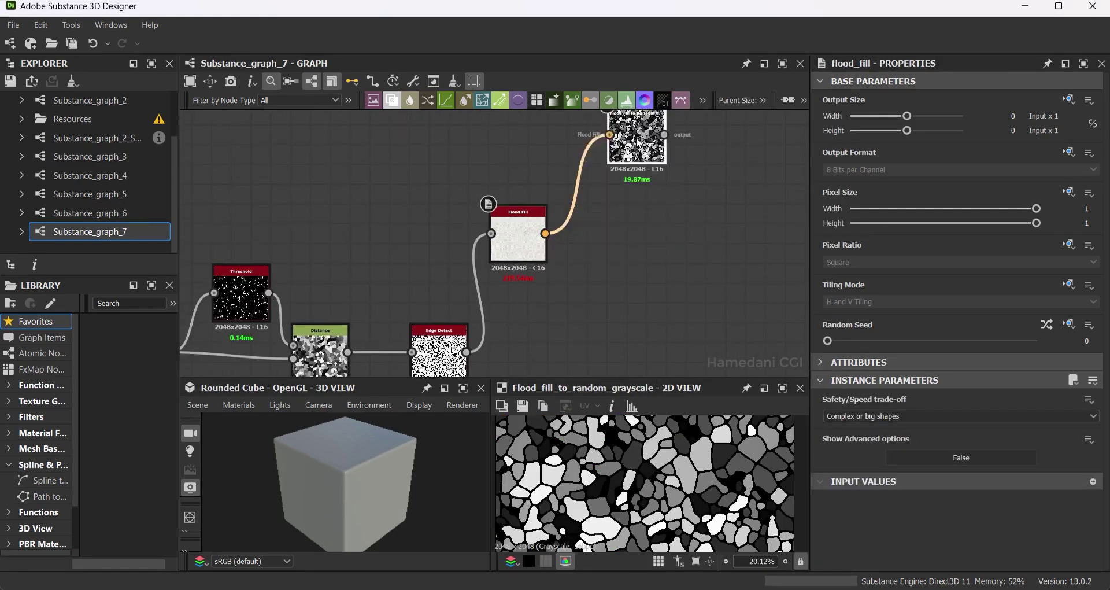
{"action": "left_click_drag", "start_coordinate": [544, 233], "coordinate": [628, 232]}
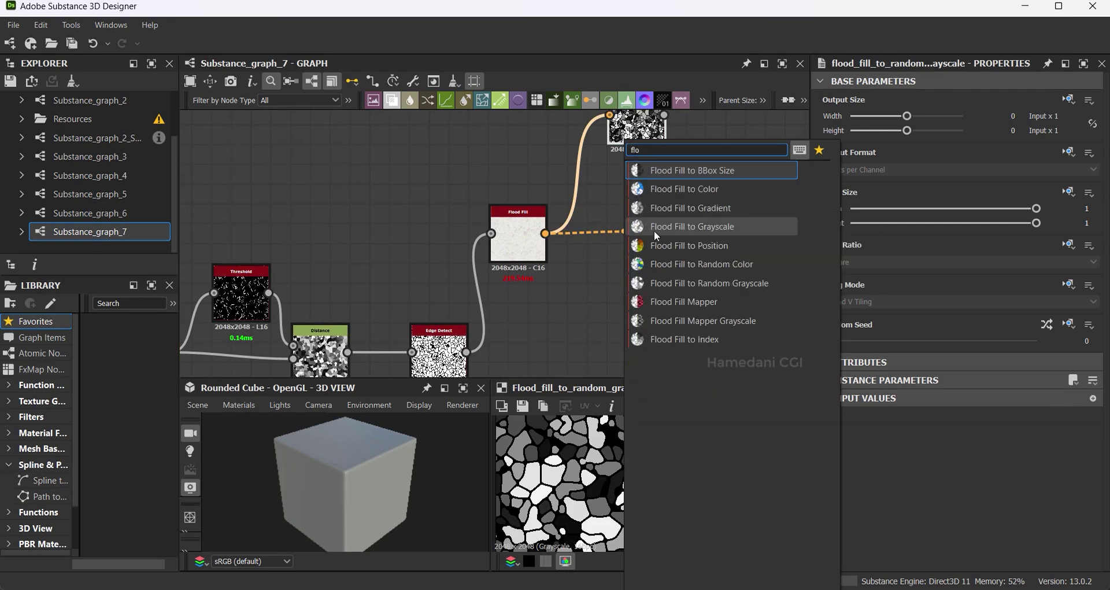
Connect a Flood Fill to Gradient node to the Flood Fill output.
{"action": "left_click", "coordinate": [730, 227]}
{"action": "key", "text": "ctrl+z"}
{"action": "left_click_drag", "start_coordinate": [545, 233], "coordinate": [632, 230]}
{"action": "type", "text": "flo"}
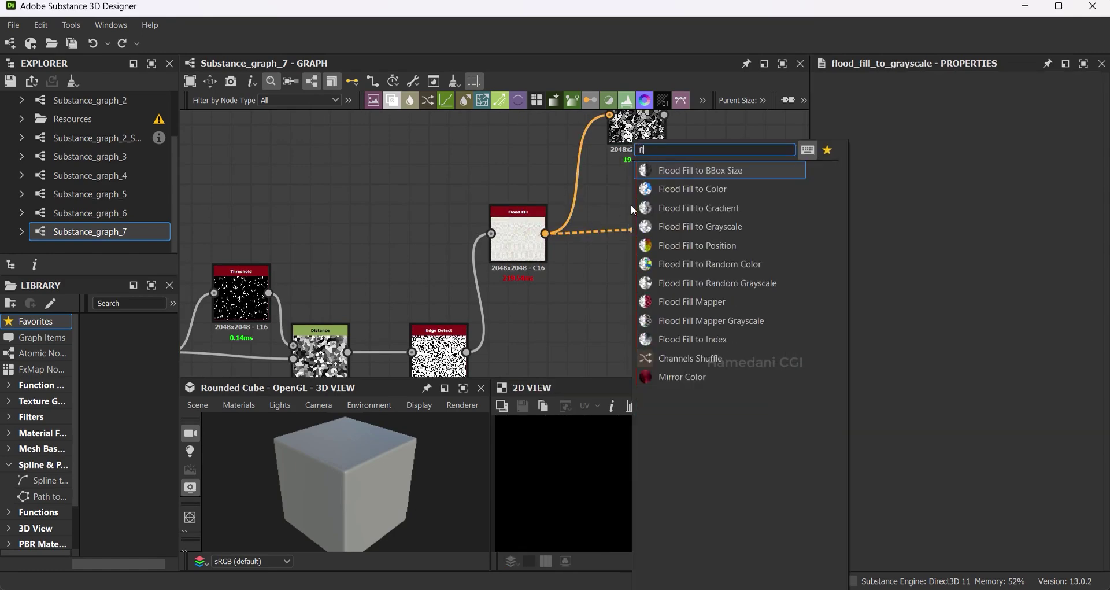
{"action": "left_click", "coordinate": [715, 281]}
{"action": "key", "text": "ctrl+z"}
{"action": "left_click_drag", "start_coordinate": [545, 233], "coordinate": [717, 231]}
{"action": "type", "text": "flo"}
{"action": "left_click", "coordinate": [659, 208]}
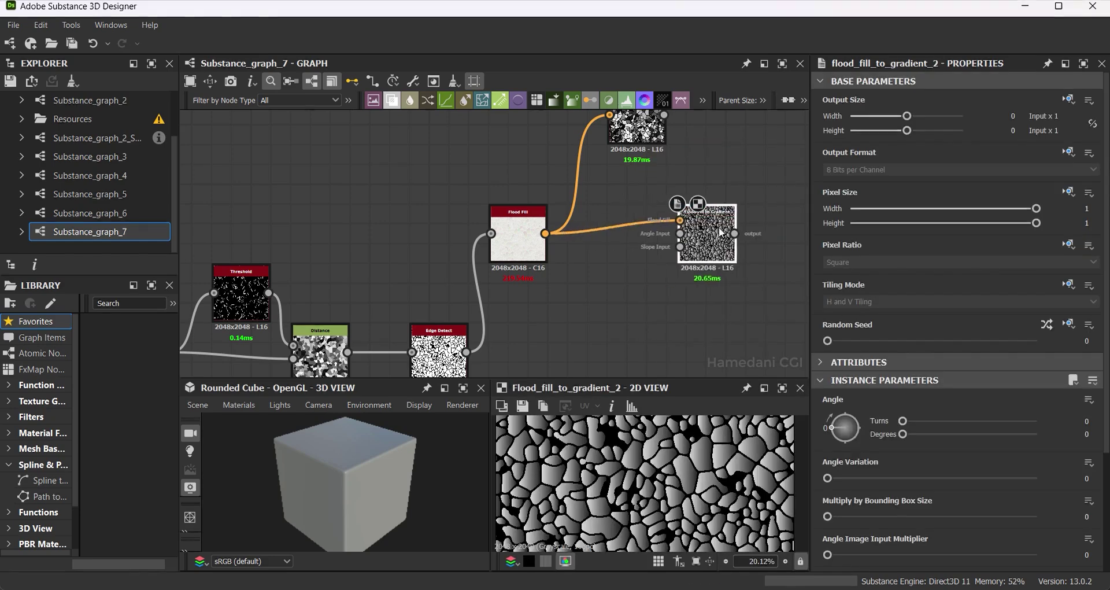
{"action": "scroll", "coordinate": [532, 250], "scroll_direction": "down", "scroll_amount": 1}
{"action": "left_click_drag", "start_coordinate": [585, 202], "coordinate": [521, 218]}
{"action": "middle_click_drag", "start_coordinate": [583, 209], "coordinate": [562, 240]}
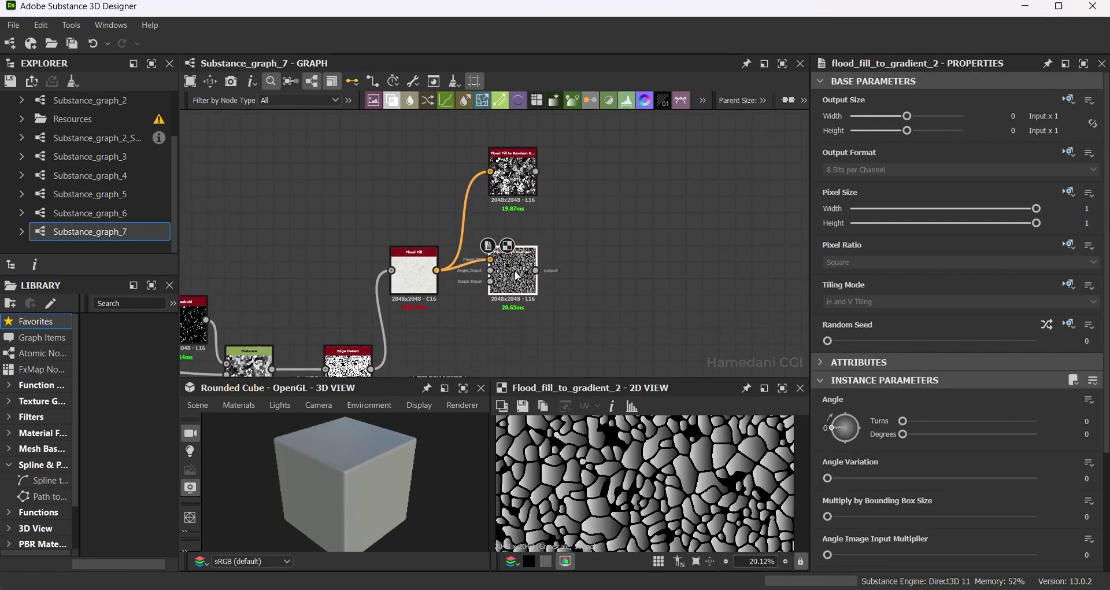
Duplicate the Flood Fill to Gradient node twice, stacking the copies below.
{"action": "key", "text": "ctrl+d"}
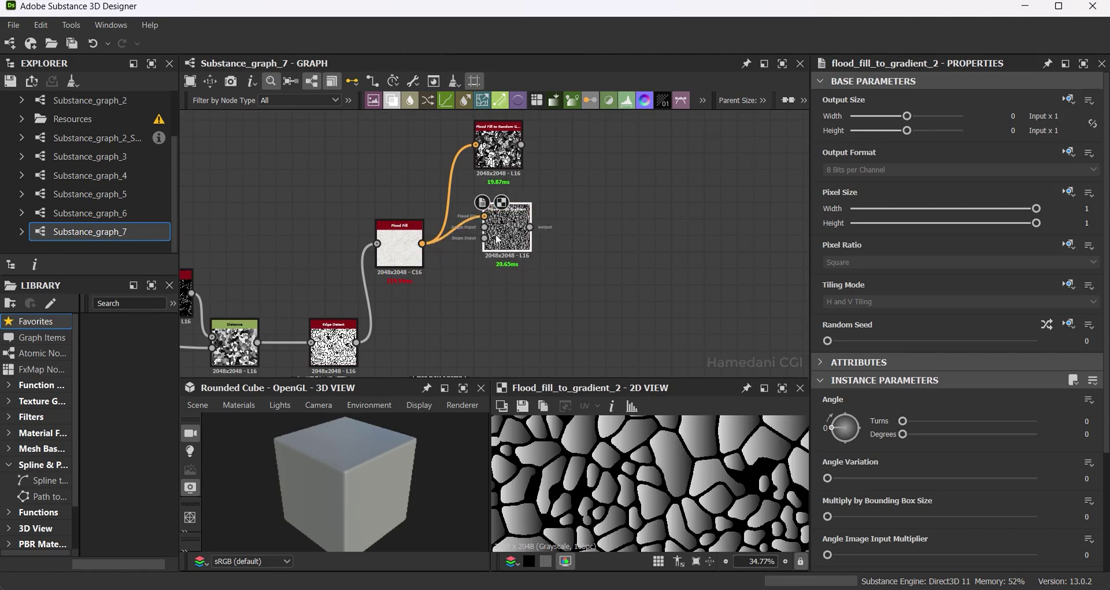
{"action": "left_click_drag", "start_coordinate": [513, 241], "coordinate": [497, 258]}
{"action": "key", "text": "ctrl+d"}
{"action": "left_click", "coordinate": [515, 316]}
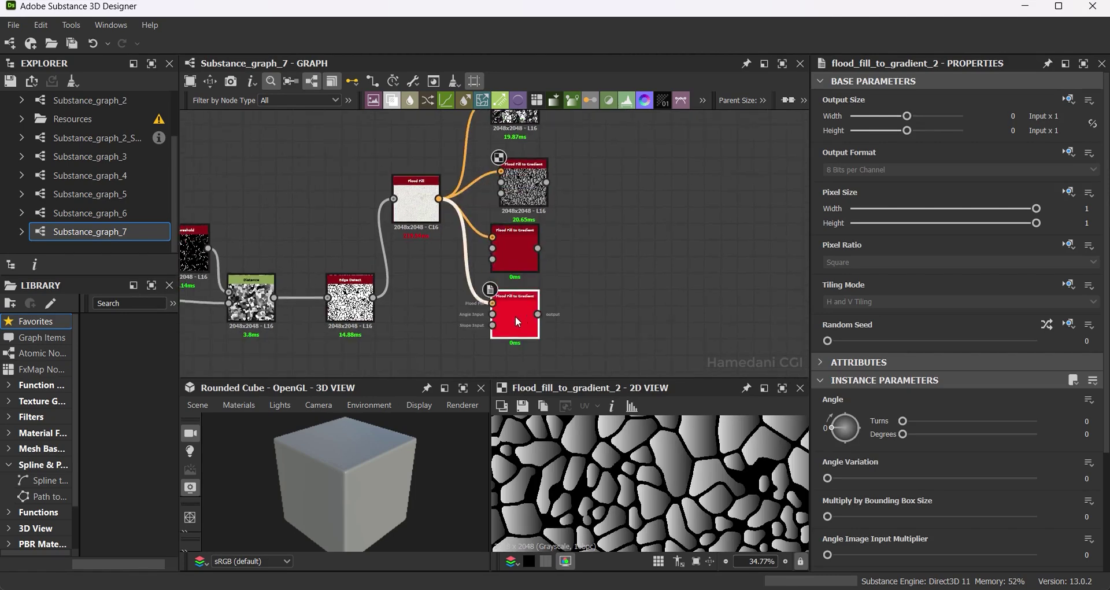
{"action": "scroll", "coordinate": [511, 315], "scroll_direction": "up", "scroll_amount": 2}
{"action": "scroll", "coordinate": [511, 316], "scroll_direction": "up", "scroll_amount": 1}
{"action": "scroll", "coordinate": [511, 315], "scroll_direction": "down", "scroll_amount": 2}
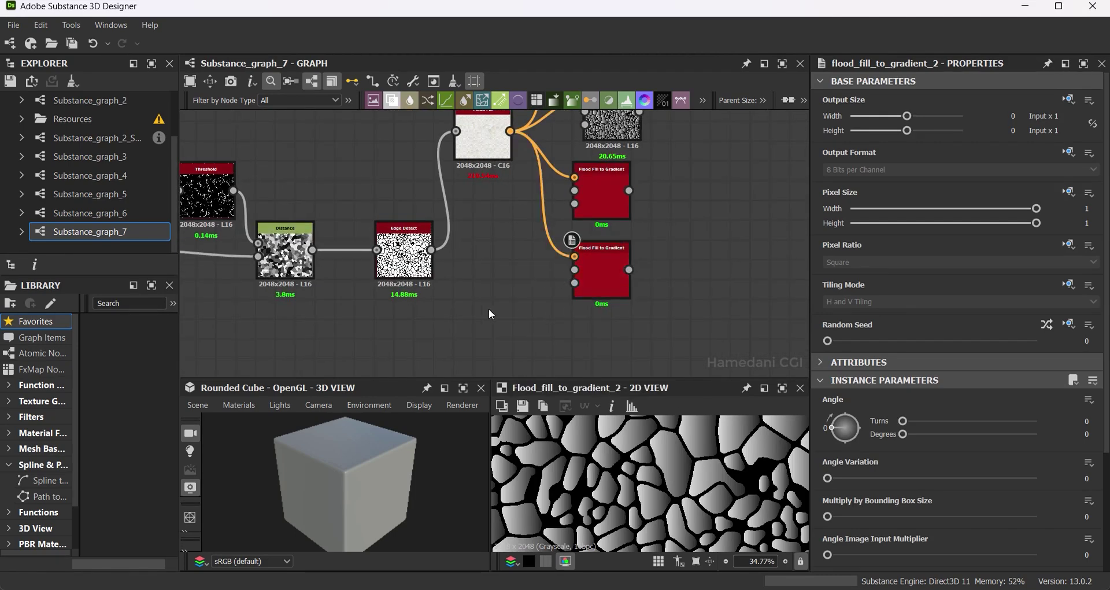
Add a Perlin Noise node to the graph.
{"action": "key", "text": "space"}
{"action": "type", "text": "per"}
{"action": "key", "text": "Down"}
{"action": "key", "text": "Return"}
Try Perlin Noise in the gradient's Slope Input, then delete the Perlin Noise node.
{"action": "scroll", "coordinate": [550, 250], "scroll_direction": "up", "scroll_amount": 3}
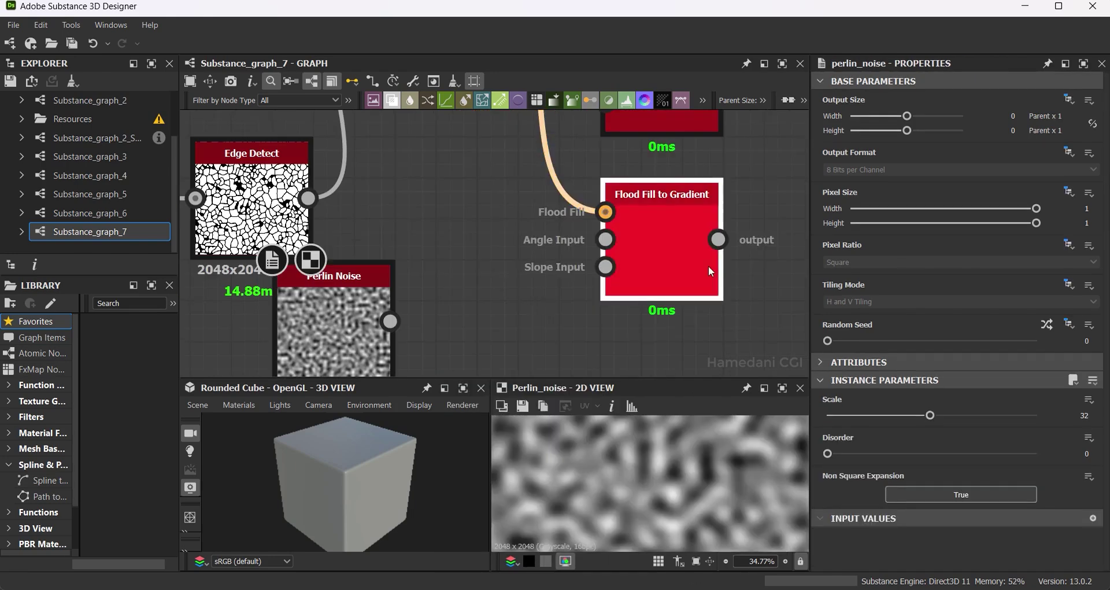
{"action": "double_click", "coordinate": [708, 266]}
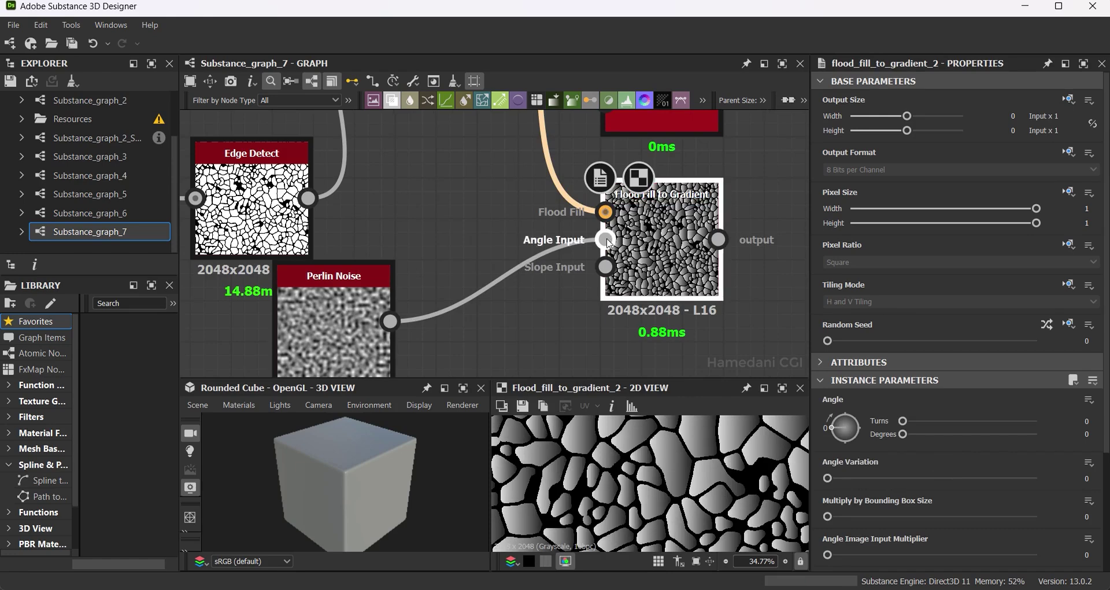
{"action": "left_click_drag", "start_coordinate": [605, 238], "coordinate": [605, 266]}
{"action": "scroll", "coordinate": [928, 513], "scroll_direction": "down", "scroll_amount": 3}
{"action": "left_click_drag", "start_coordinate": [878, 439], "coordinate": [839, 440]}
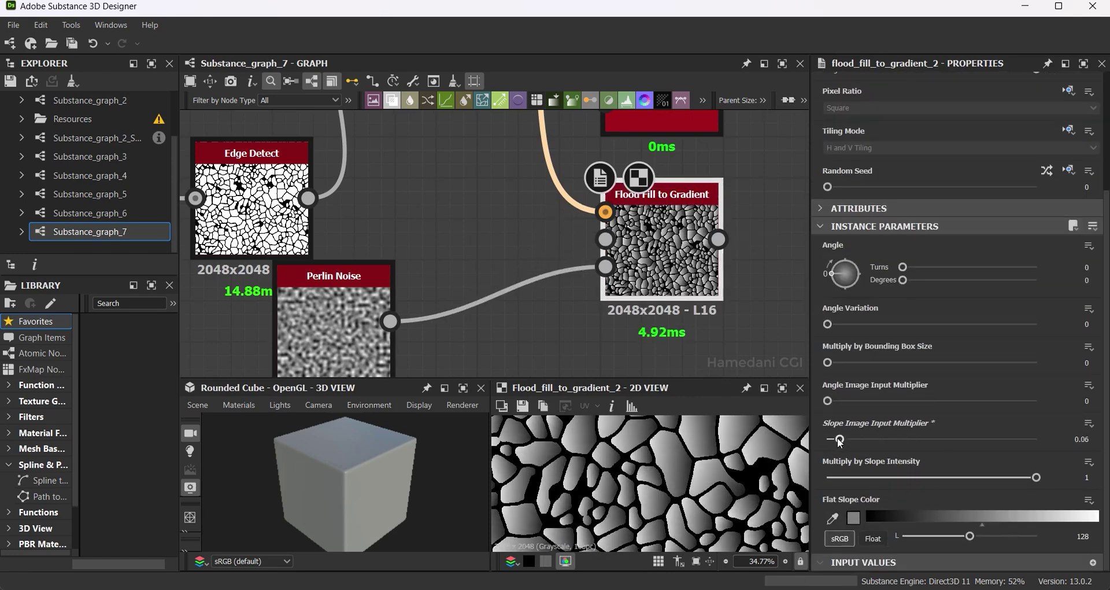
{"action": "left_click", "coordinate": [360, 330]}
{"action": "key", "text": "Delete"}
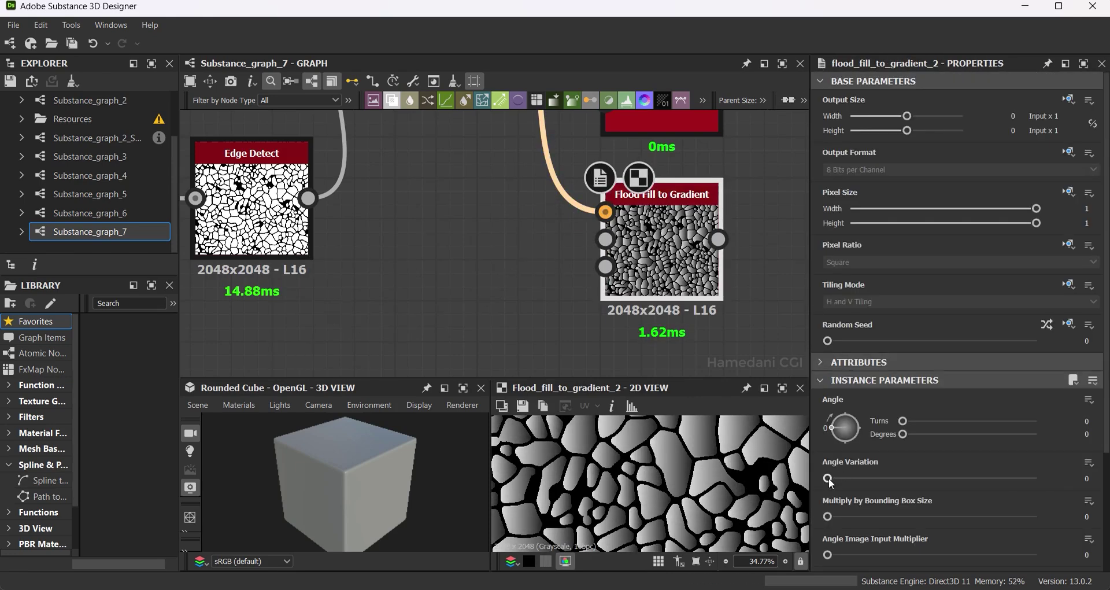
Give the Flood Fill to Gradient copies Angle Variation 0.13, 0.25 and 0.58.
{"action": "scroll", "coordinate": [595, 317], "scroll_direction": "down", "scroll_amount": 2}
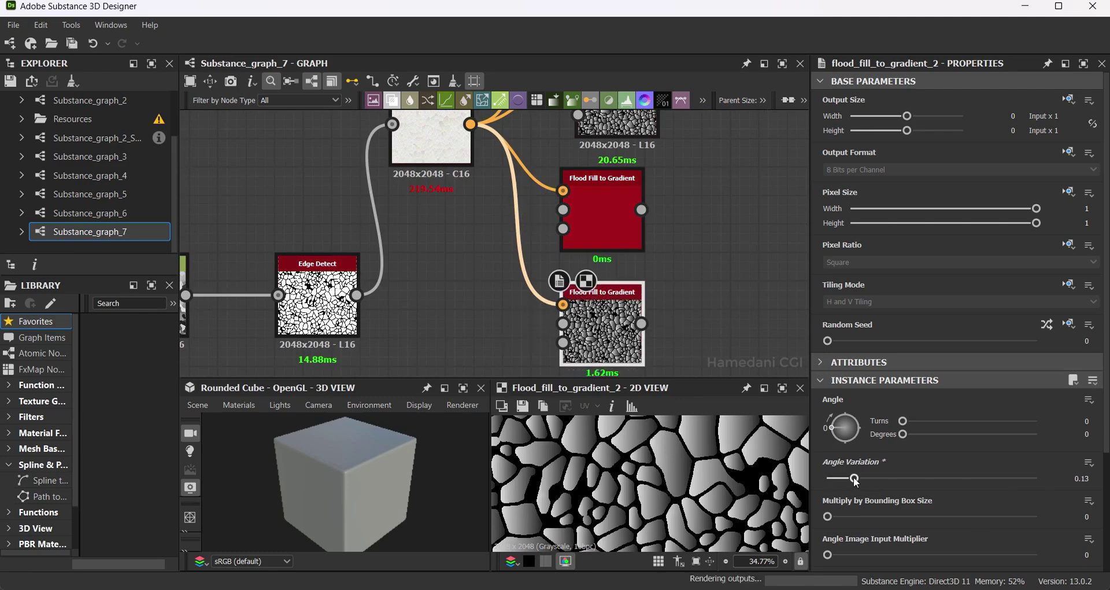
{"action": "left_click", "coordinate": [853, 478]}
{"action": "middle_click_drag", "start_coordinate": [621, 329], "coordinate": [642, 250]}
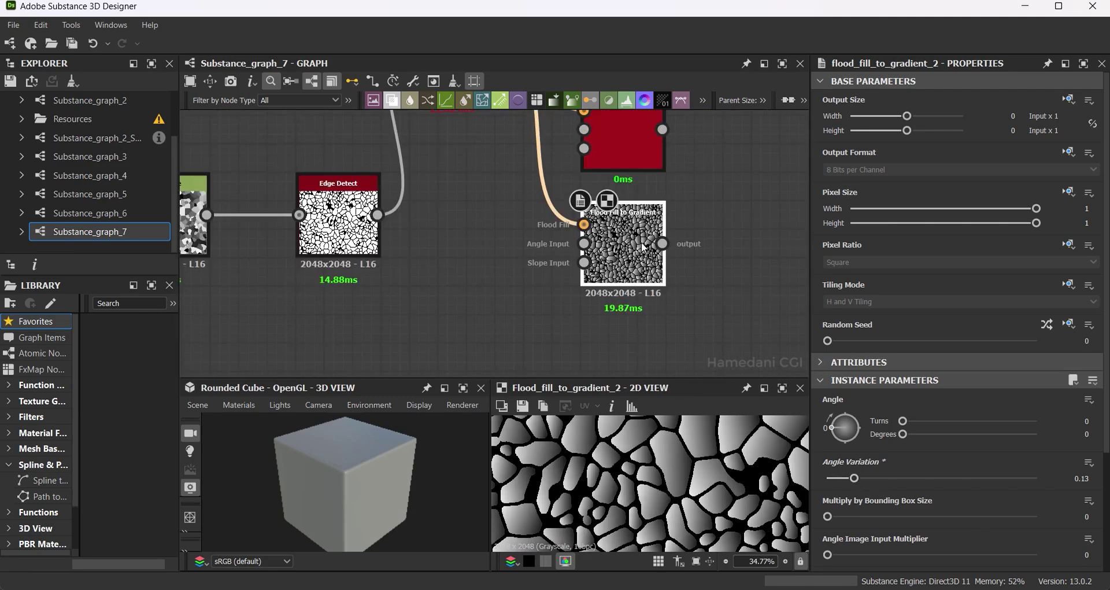
{"action": "key", "text": "ctrl+d"}
{"action": "middle_click_drag", "start_coordinate": [628, 331], "coordinate": [630, 316]}
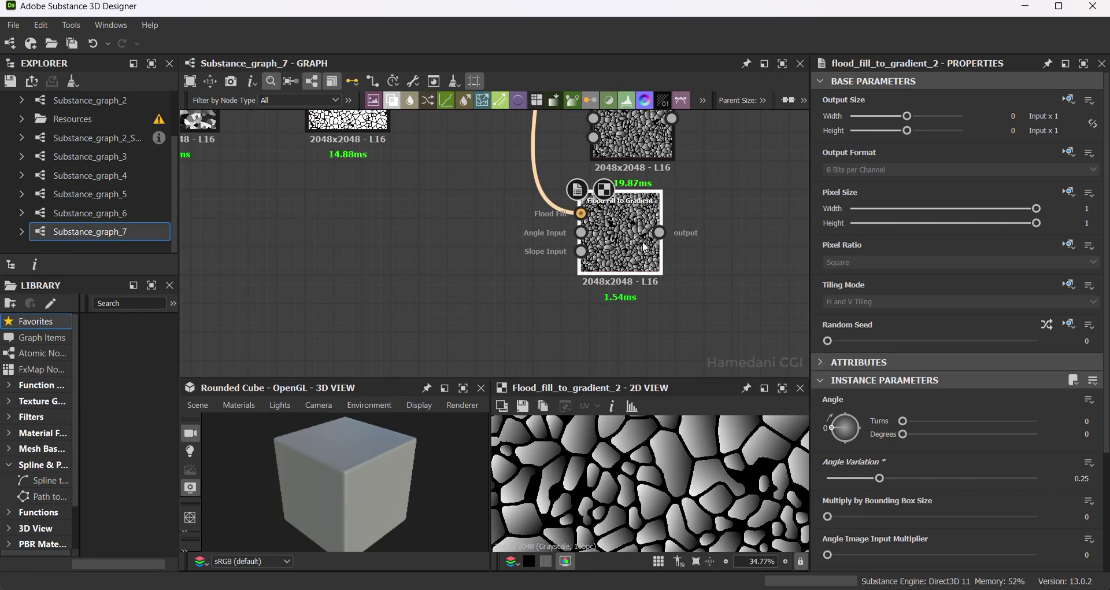
{"action": "key", "text": "ctrl+d"}
Arrange the four Flood Fill to Gradient nodes in a column.
{"action": "scroll", "coordinate": [630, 316], "scroll_direction": "down", "scroll_amount": 3}
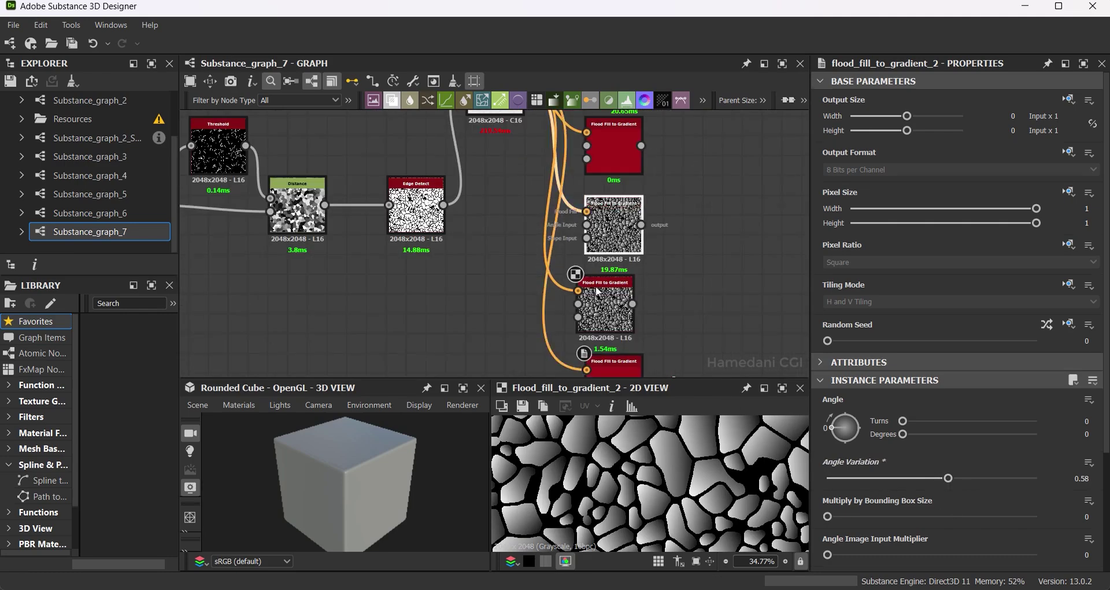
{"action": "scroll", "coordinate": [630, 150], "scroll_direction": "down", "scroll_amount": 2}
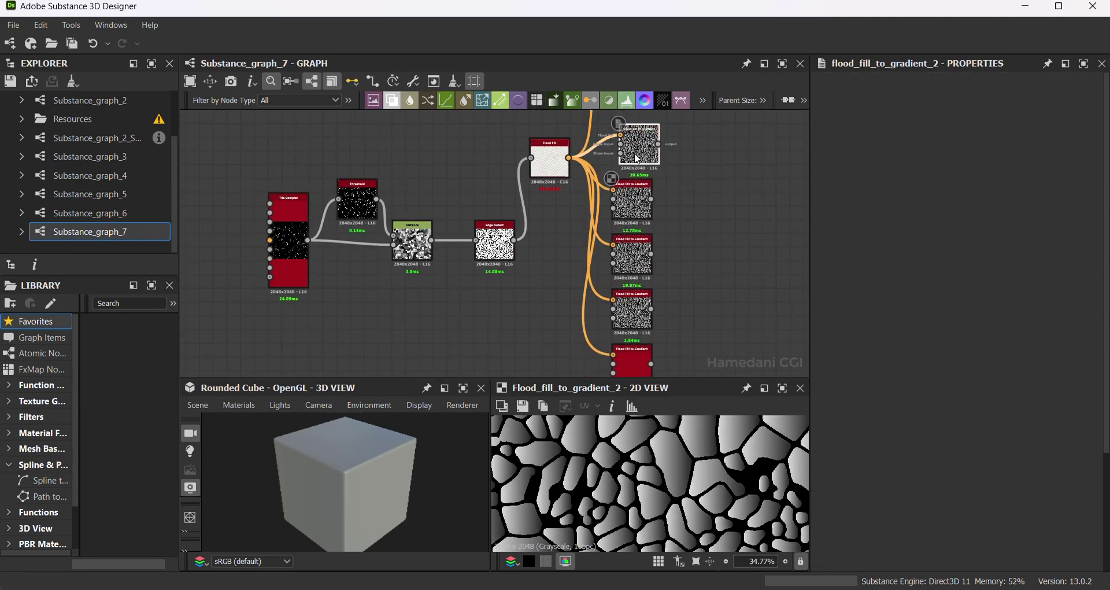
{"action": "left_click_drag", "start_coordinate": [639, 139], "coordinate": [632, 192]}
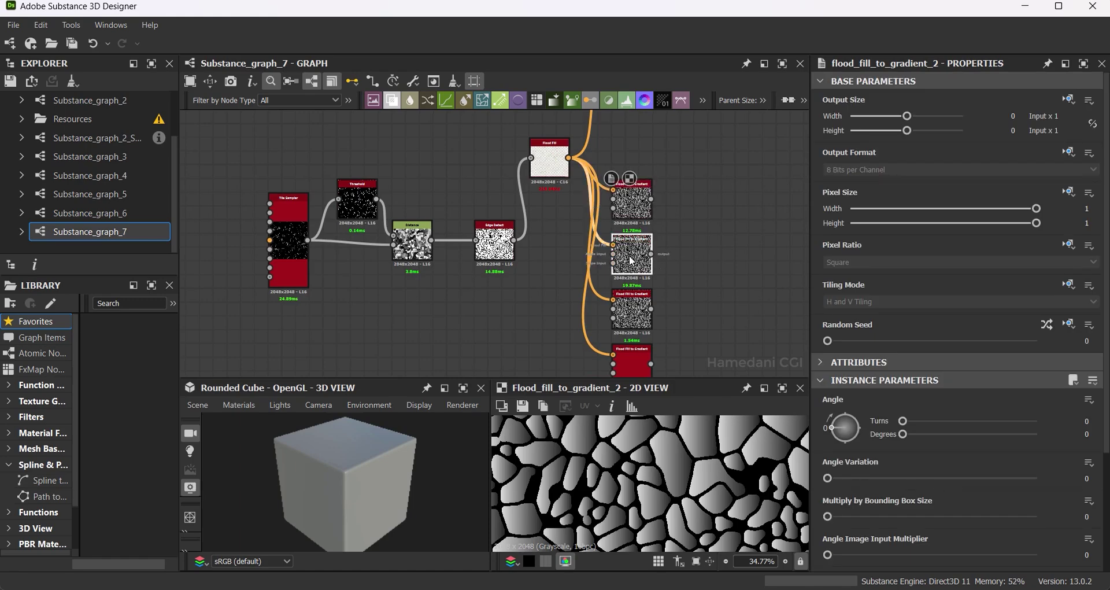
{"action": "left_click", "coordinate": [632, 361]}
{"action": "middle_click_drag", "start_coordinate": [446, 138], "coordinate": [359, 112]}
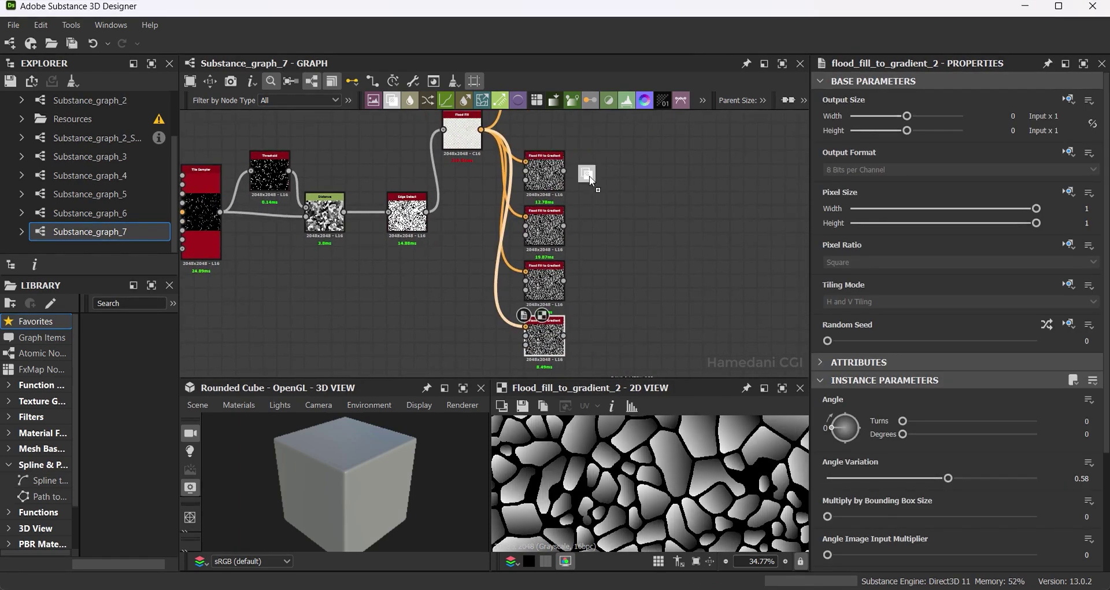
Add a Blend node set to Min (Darken) and duplicate it.
{"action": "left_click_drag", "start_coordinate": [591, 181], "coordinate": [596, 185]}
{"action": "left_click", "coordinate": [959, 435]}
{"action": "left_click", "coordinate": [850, 498]}
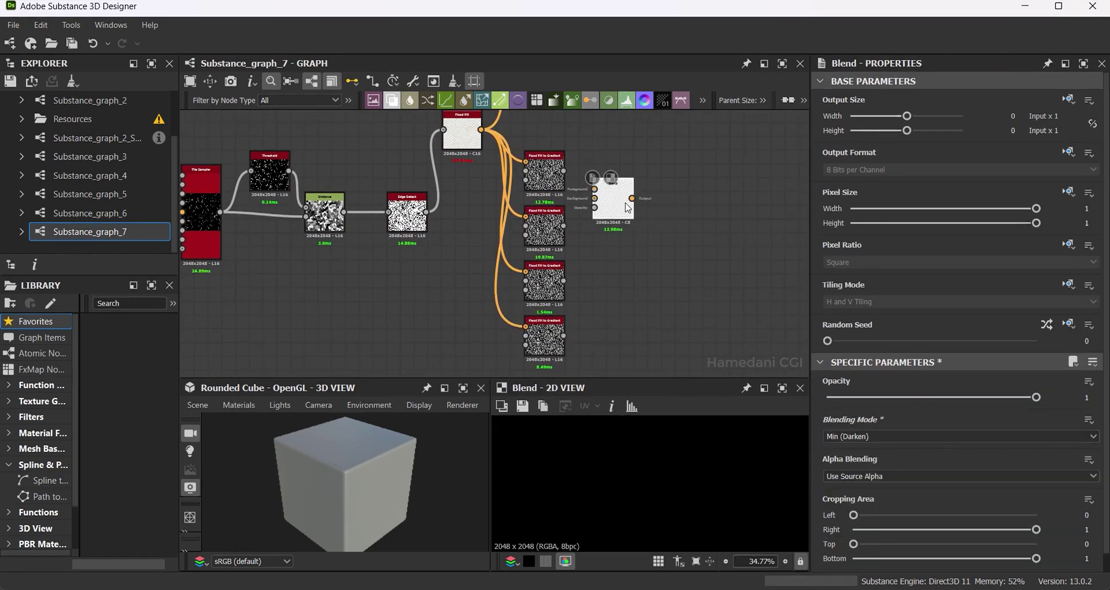
{"action": "key", "text": "ctrl+d"}
{"action": "key", "text": "ctrl+d"}
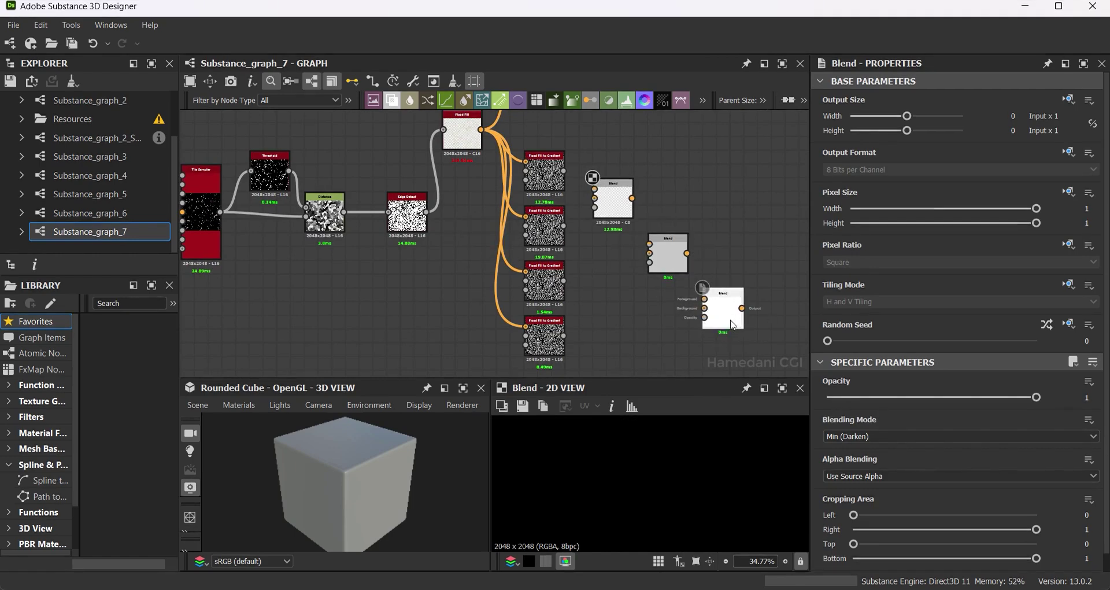
Wire the Flood Fill to Gradient outputs into the Blend chain, checking their previews.
{"action": "left_click_drag", "start_coordinate": [564, 226], "coordinate": [594, 199]}
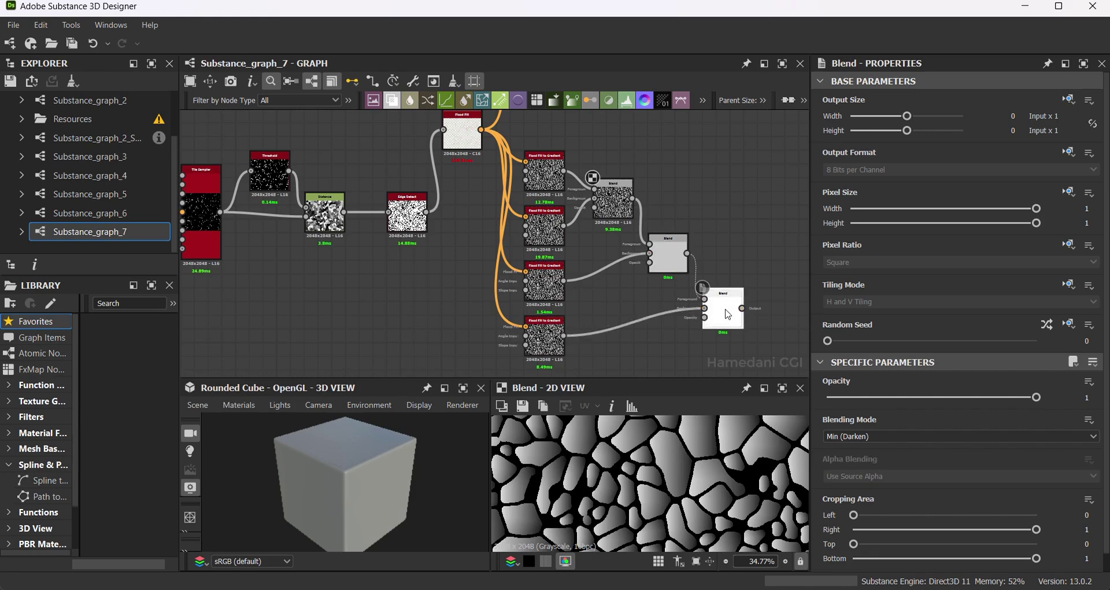
{"action": "middle_click_drag", "start_coordinate": [727, 314], "coordinate": [624, 299]}
{"action": "scroll", "coordinate": [441, 172], "scroll_direction": "up", "scroll_amount": 3}
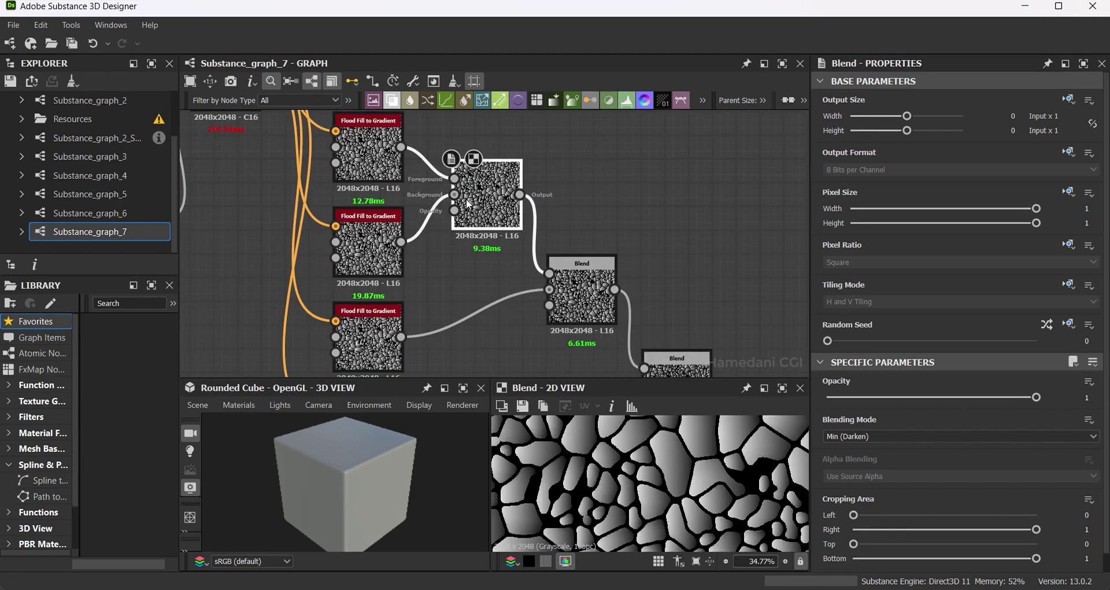
{"action": "scroll", "coordinate": [671, 468], "scroll_direction": "up", "scroll_amount": 3}
{"action": "left_click", "coordinate": [367, 152]}
{"action": "left_click", "coordinate": [368, 242]}
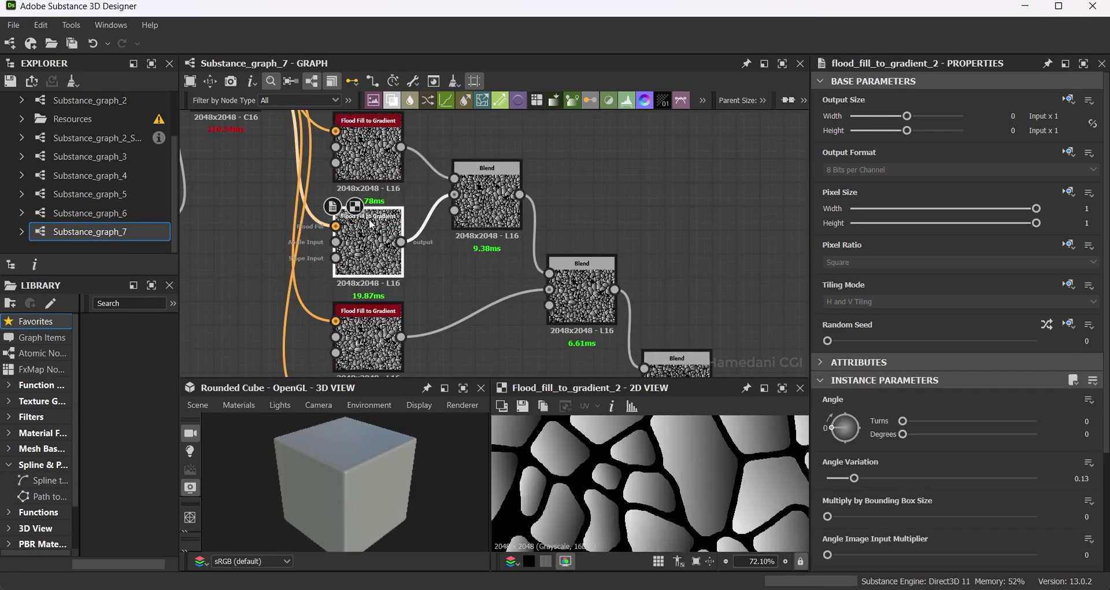
{"action": "left_click", "coordinate": [493, 201]}
{"action": "scroll", "coordinate": [686, 318], "scroll_direction": "down", "scroll_amount": 2}
{"action": "scroll", "coordinate": [656, 300], "scroll_direction": "down", "scroll_amount": 2}
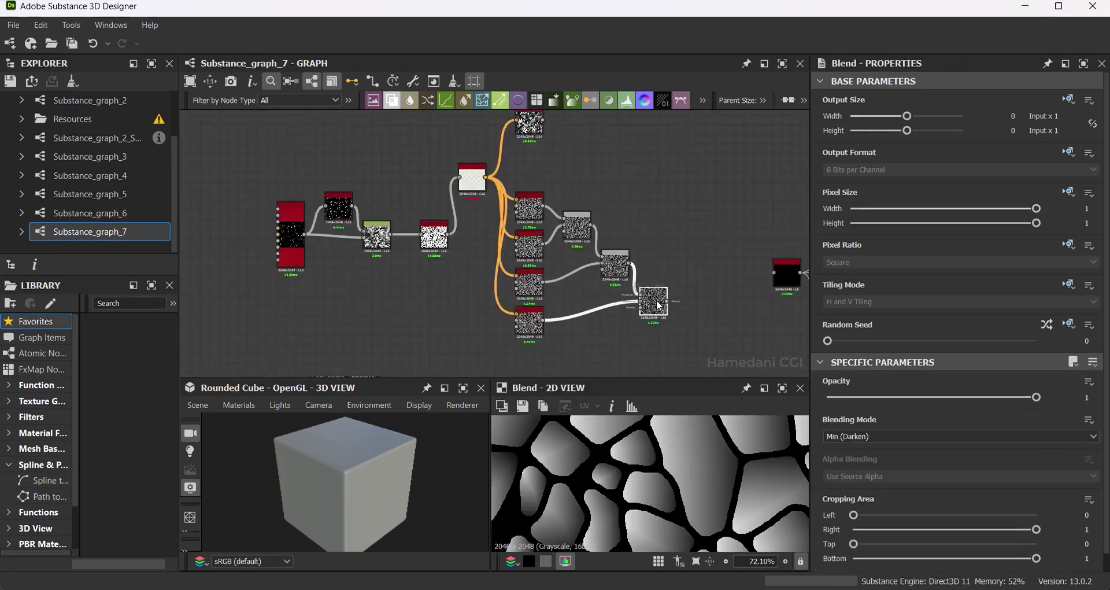
{"action": "scroll", "coordinate": [624, 296], "scroll_direction": "down", "scroll_amount": 2}
{"action": "middle_click_drag", "start_coordinate": [588, 323], "coordinate": [496, 296]}
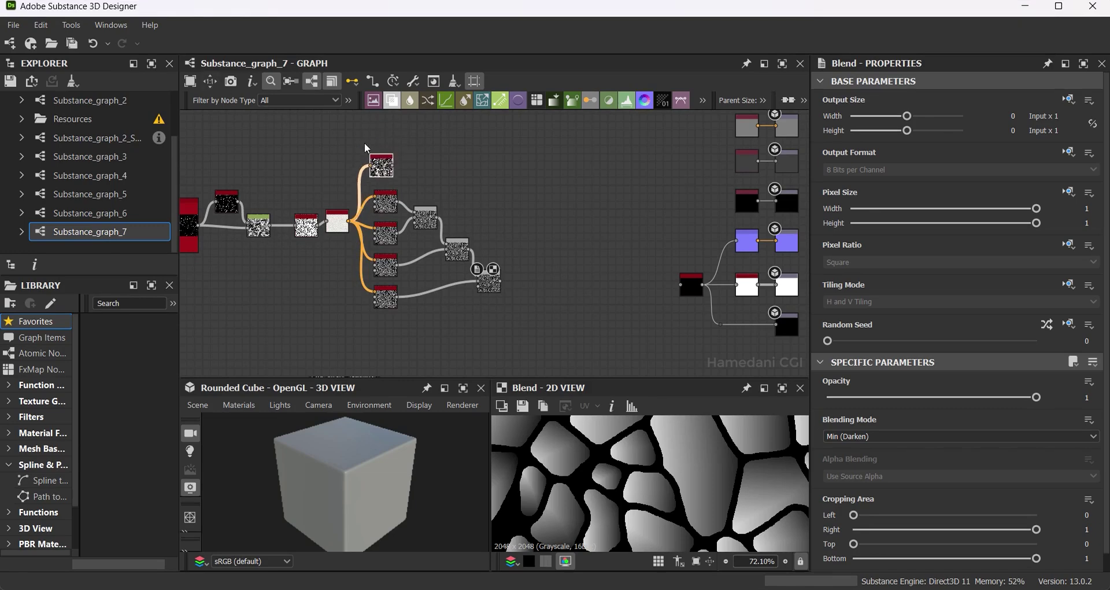
Feed the random grayscale branch into the final Blend as Multiply at 0.49 opacity.
{"action": "left_click_drag", "start_coordinate": [524, 268], "coordinate": [531, 248]}
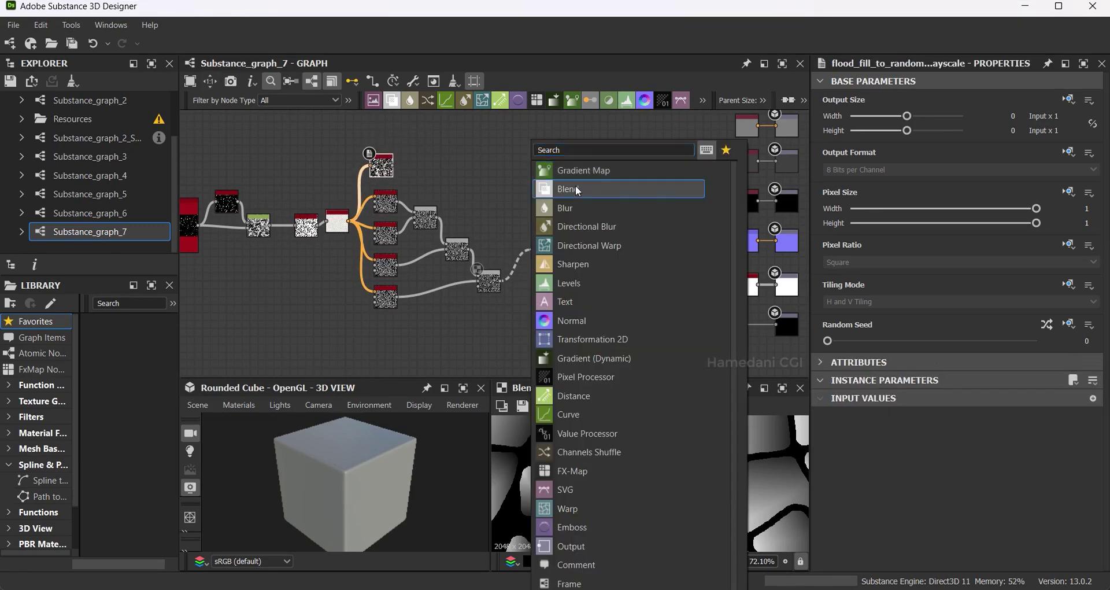
{"action": "left_click", "coordinate": [575, 185]}
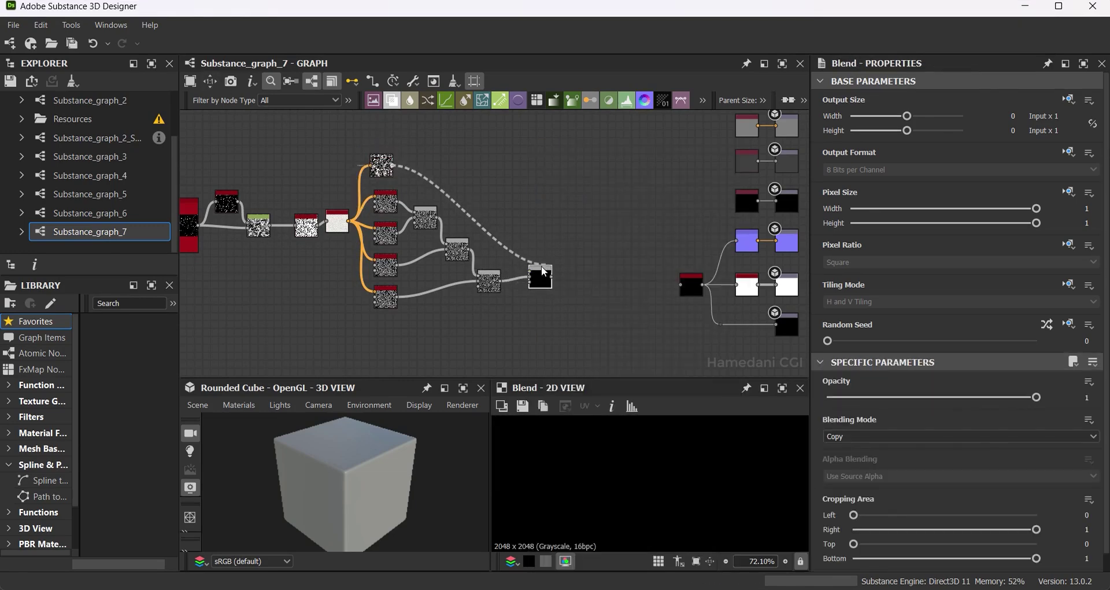
{"action": "left_click_drag", "start_coordinate": [543, 270], "coordinate": [542, 271]}
{"action": "left_click", "coordinate": [901, 435]}
{"action": "left_click", "coordinate": [879, 471]}
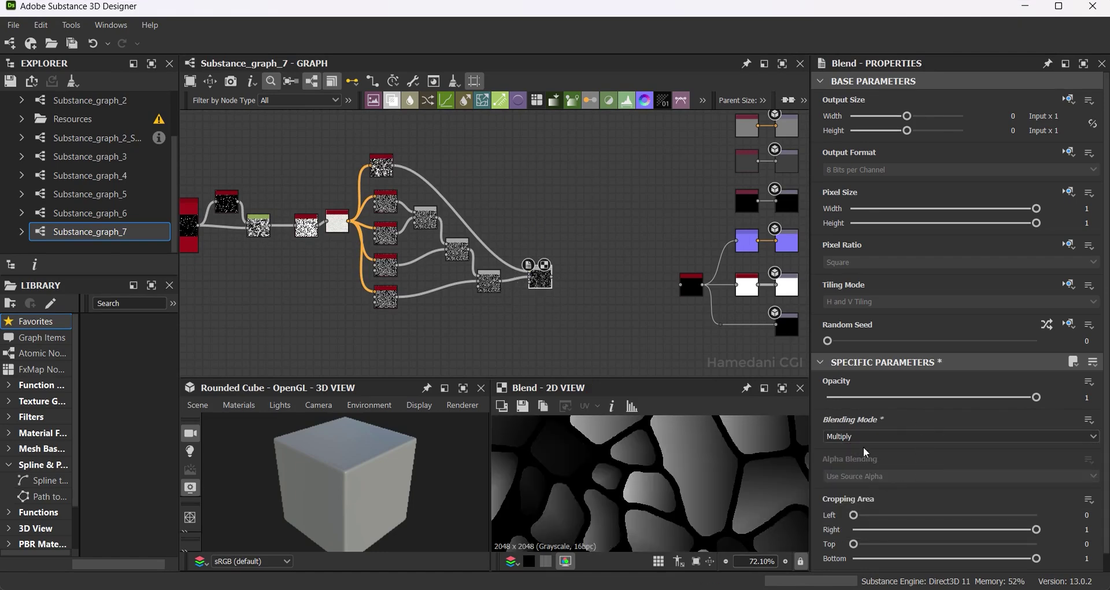
{"action": "left_click_drag", "start_coordinate": [1036, 397], "coordinate": [917, 398]}
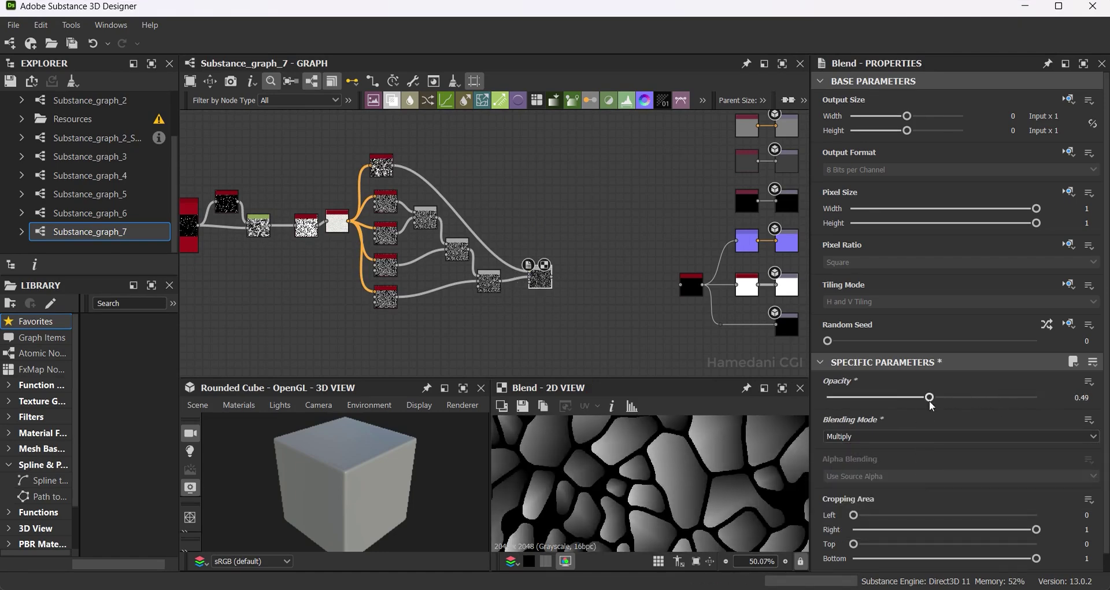
{"action": "middle_click_drag", "start_coordinate": [537, 293], "coordinate": [653, 319]}
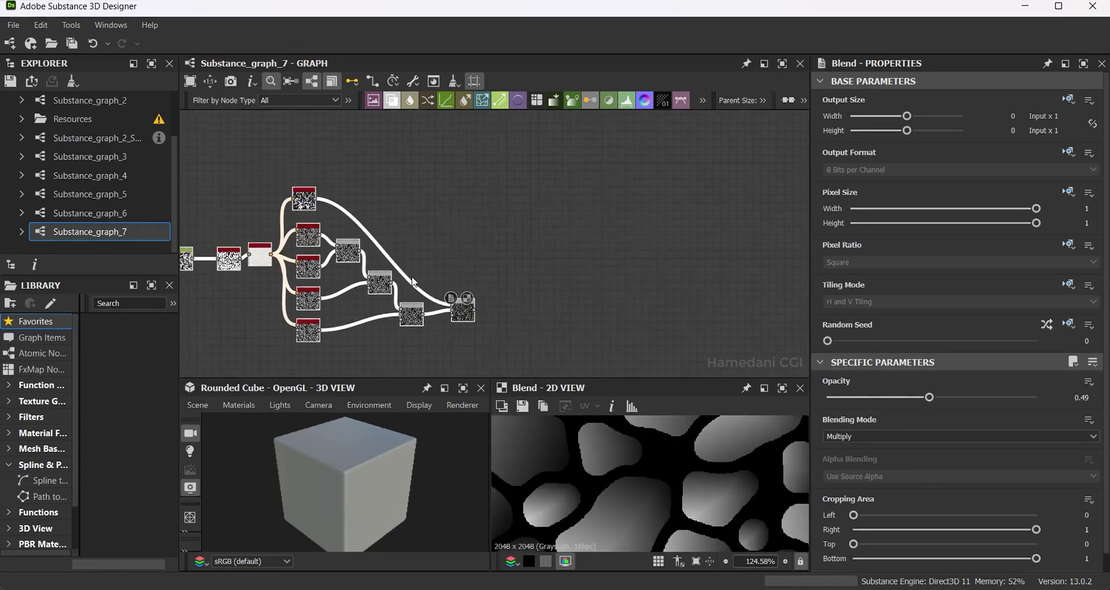
{"action": "scroll", "coordinate": [457, 289], "scroll_direction": "up", "scroll_amount": 5}
Try a Bevel node after the last Blend, then delete it.
{"action": "key", "text": "space"}
{"action": "type", "text": "bevel"}
{"action": "left_click", "coordinate": [546, 172]}
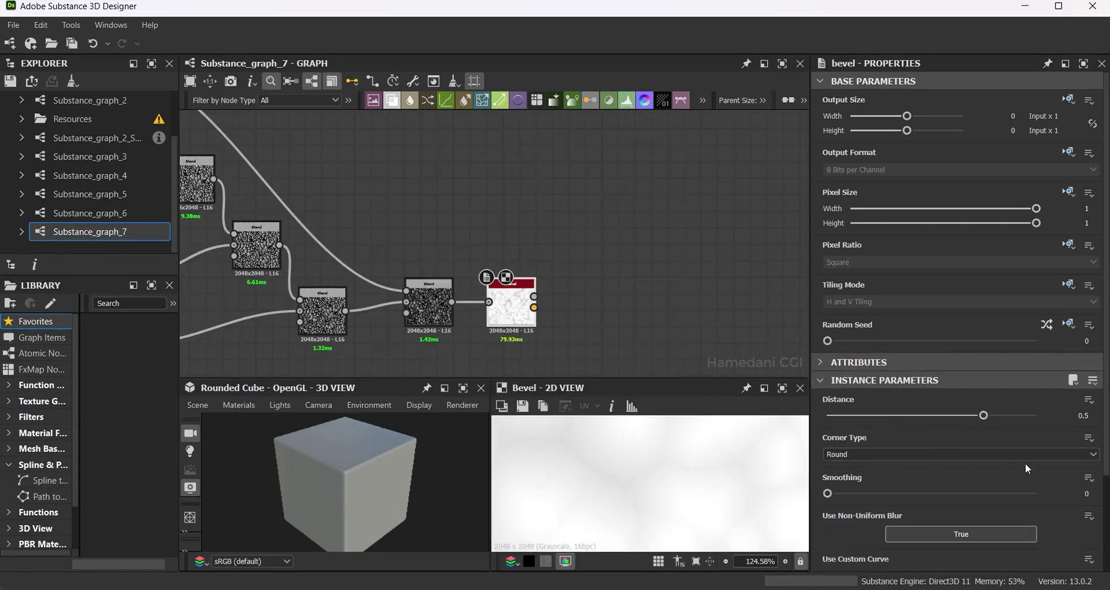
{"action": "left_click_drag", "start_coordinate": [984, 415], "coordinate": [905, 417]}
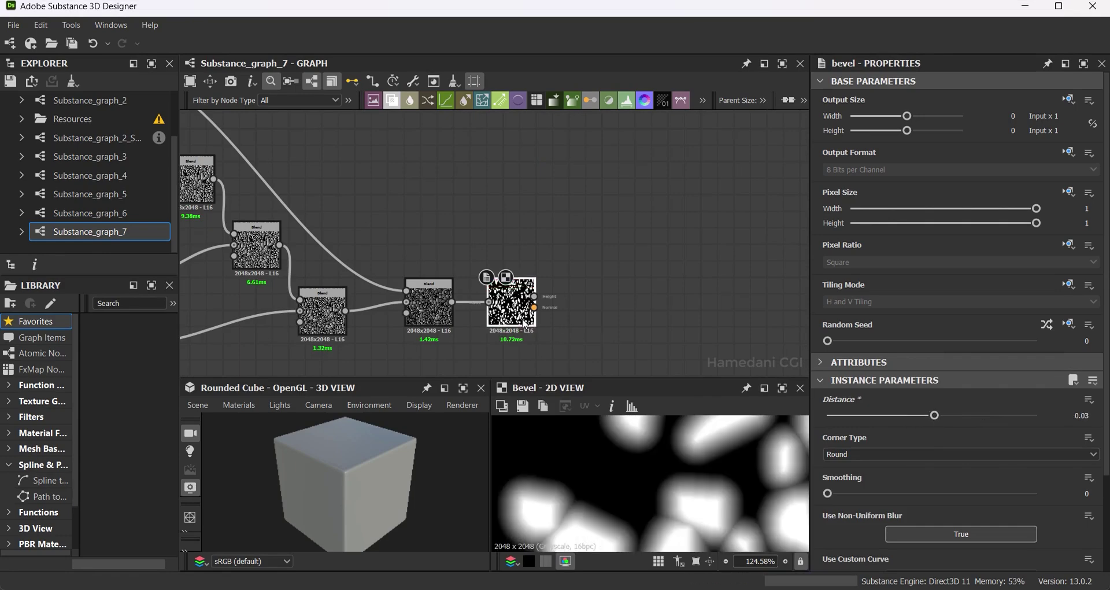
{"action": "key", "text": "Delete"}
Add a Blur HQ Grayscale node after the Blend with intensity 0.77.
{"action": "left_click", "coordinate": [448, 307]}
{"action": "key", "text": "space"}
{"action": "type", "text": "blur"}
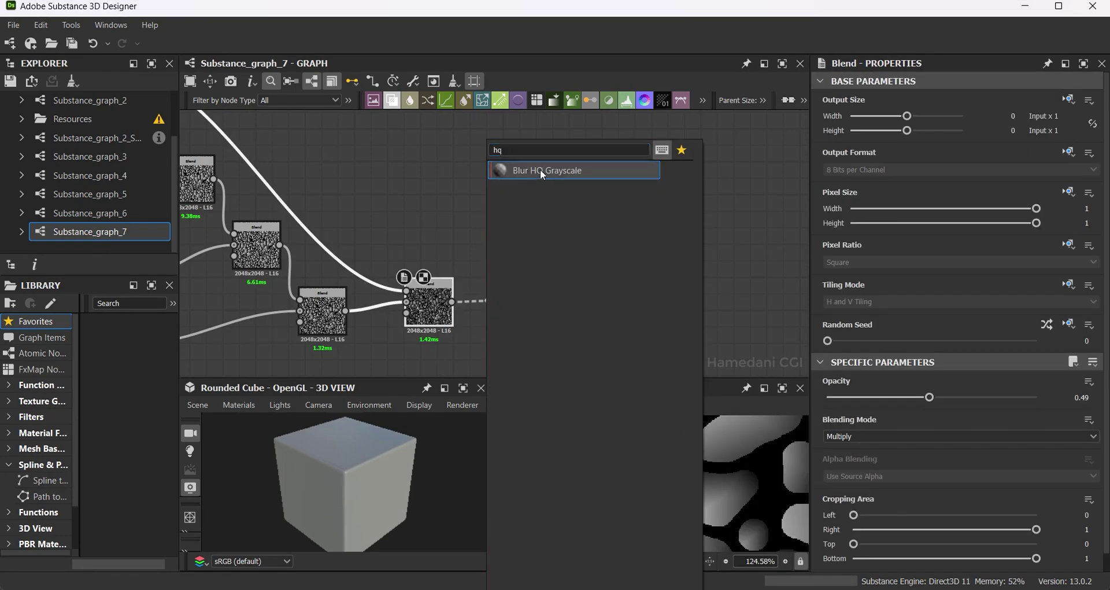
{"action": "left_click", "coordinate": [541, 170]}
{"action": "left_click_drag", "start_coordinate": [957, 416], "coordinate": [837, 416]}
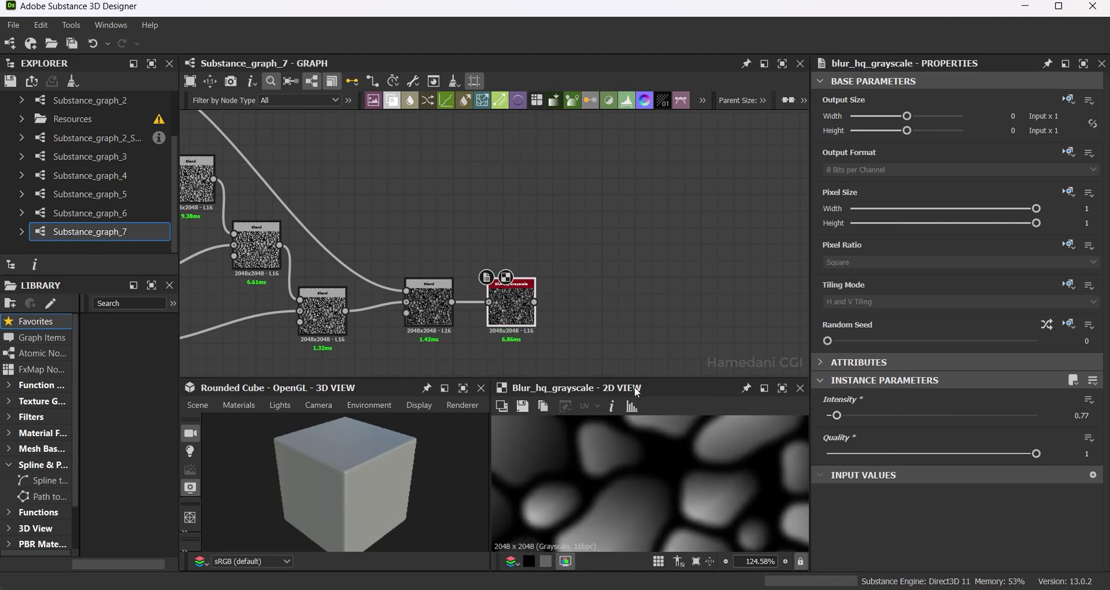
Rewire the Blend around the blur, setting its opacity to about 0.45.
{"action": "left_click", "coordinate": [428, 301]}
{"action": "left_click_drag", "start_coordinate": [436, 321], "coordinate": [445, 255]}
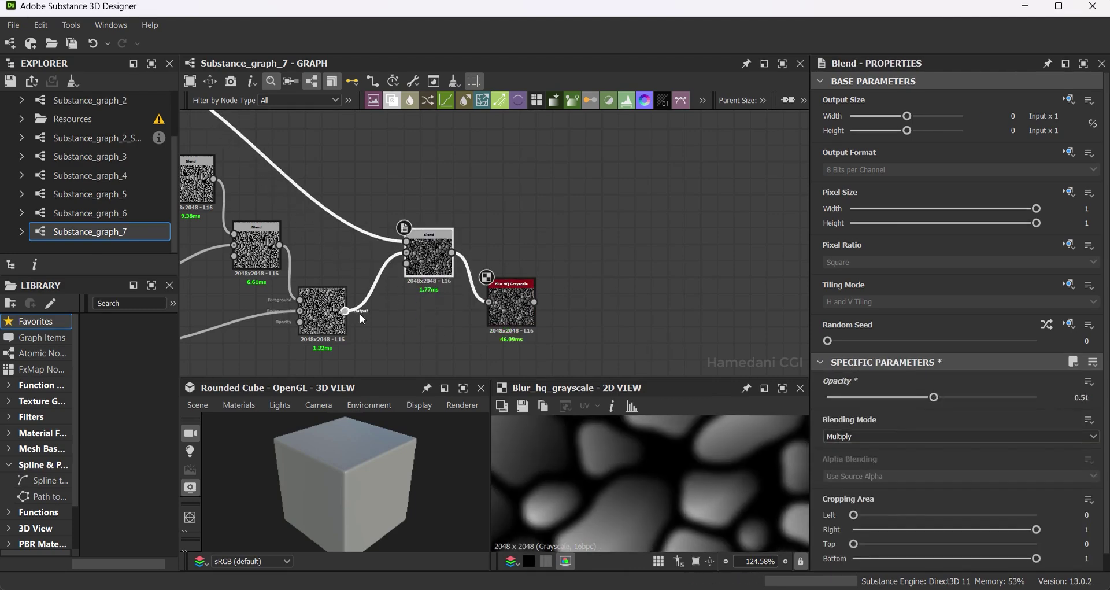
{"action": "mouse_move", "coordinate": [346, 311]}
{"action": "left_mouse_down"}
{"action": "mouse_move", "coordinate": [489, 302]}
{"action": "mouse_move", "coordinate": [487, 321]}
{"action": "mouse_move", "coordinate": [553, 280]}
{"action": "mouse_move", "coordinate": [567, 296]}
{"action": "left_mouse_up"}
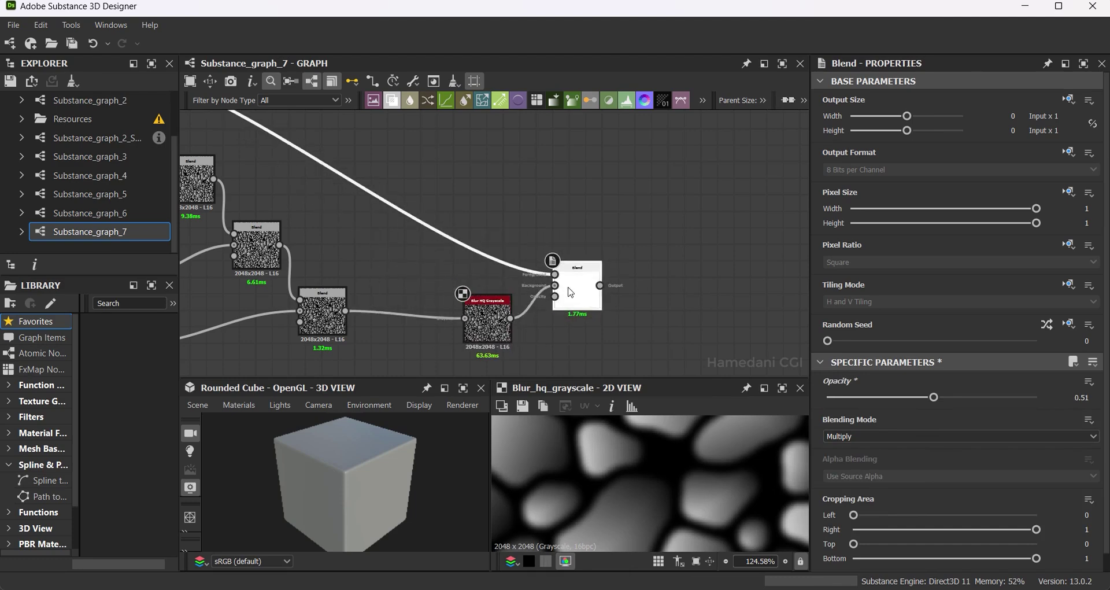
{"action": "double_click", "coordinate": [566, 296]}
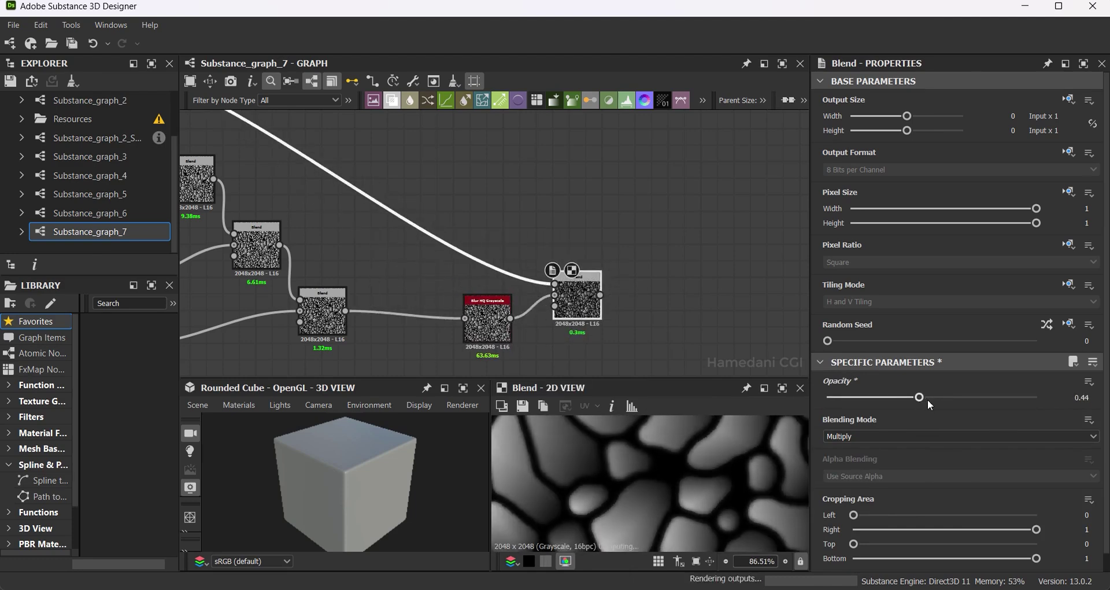
{"action": "left_click_drag", "start_coordinate": [927, 399], "coordinate": [910, 401]}
{"action": "scroll", "coordinate": [687, 502], "scroll_direction": "up", "scroll_amount": 4}
{"action": "left_click_drag", "start_coordinate": [576, 286], "coordinate": [445, 237]}
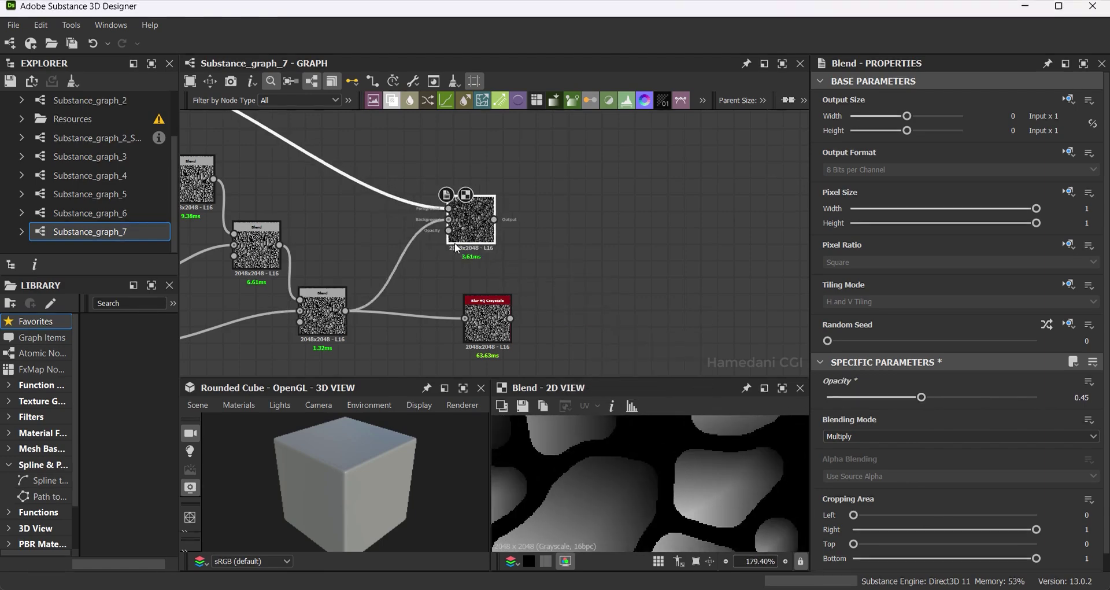
{"action": "left_click", "coordinate": [540, 317]}
{"action": "mouse_move", "coordinate": [540, 316]}
{"action": "left_mouse_down"}
{"action": "mouse_move", "coordinate": [557, 317]}
{"action": "mouse_move", "coordinate": [612, 241]}
{"action": "left_mouse_up"}
Add a Histogram Scan after the blur with position 0.84 and contrast 0.26.
{"action": "type", "text": "hi"}
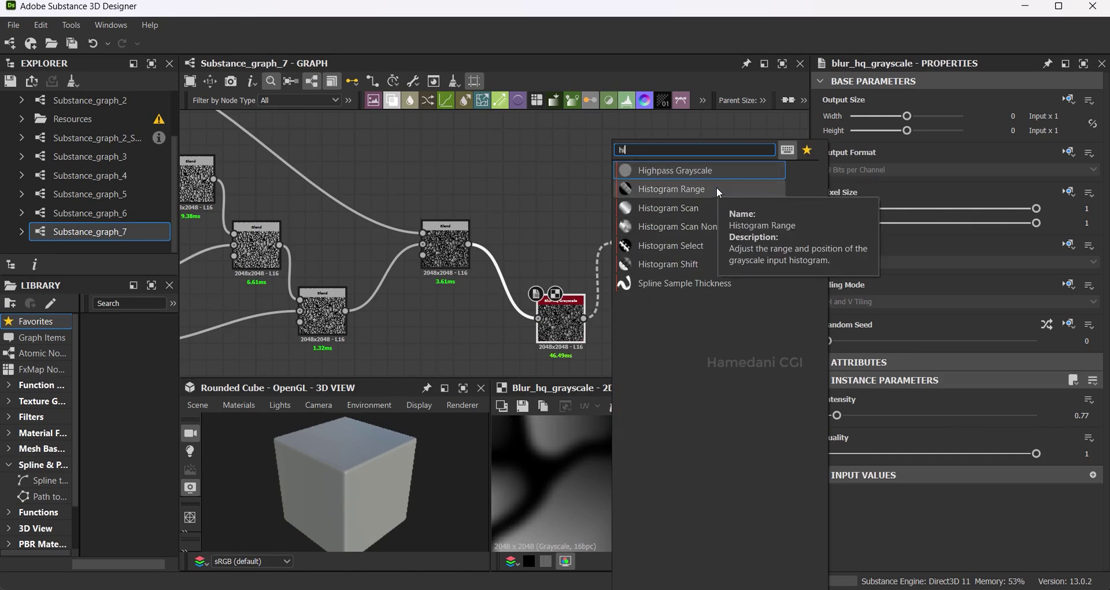
{"action": "left_click", "coordinate": [716, 189]}
{"action": "left_click", "coordinate": [619, 237]}
{"action": "type", "text": "hi"}
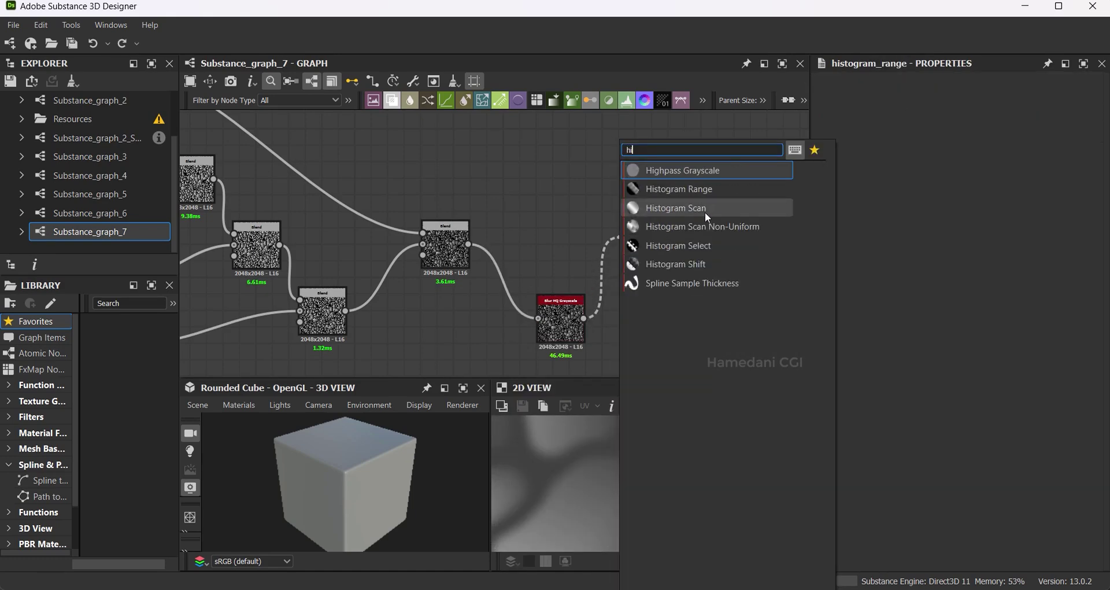
{"action": "left_click", "coordinate": [706, 212]}
{"action": "left_click_drag", "start_coordinate": [840, 417], "coordinate": [941, 415]}
{"action": "left_click_drag", "start_coordinate": [827, 453], "coordinate": [882, 454]}
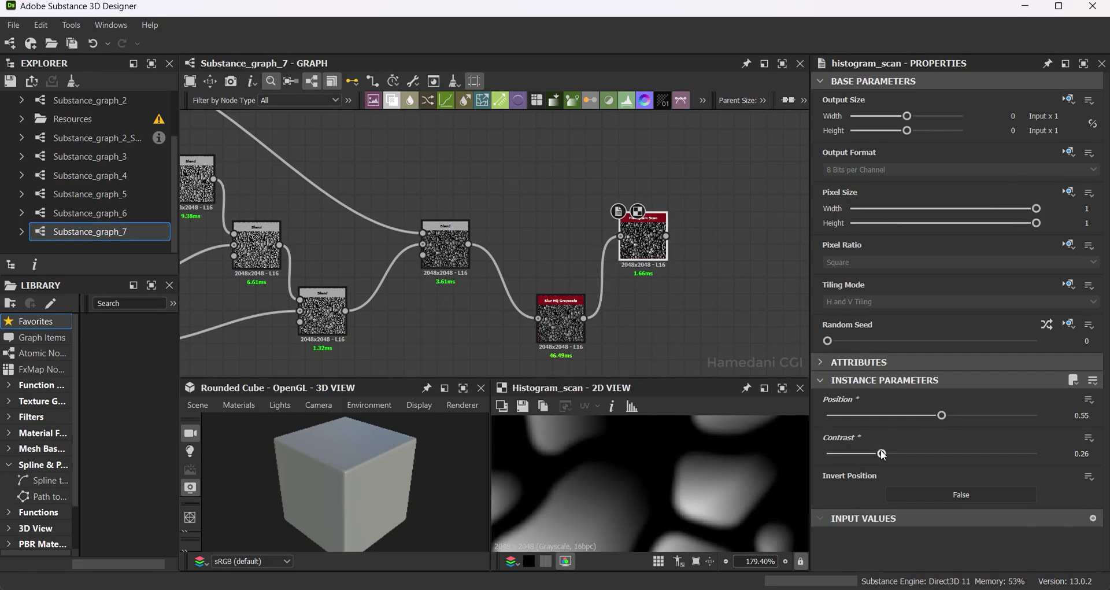
{"action": "left_click_drag", "start_coordinate": [957, 415], "coordinate": [1005, 416]}
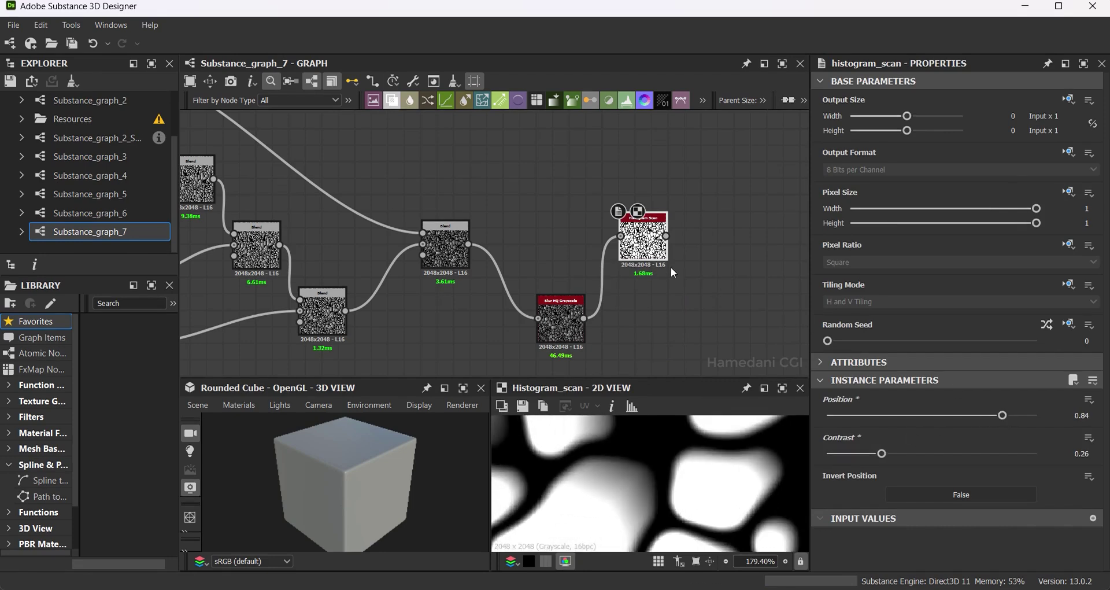
{"action": "left_click_drag", "start_coordinate": [673, 272], "coordinate": [657, 271]}
Combine the blur and Histogram Scan with a Multiply Blend node.
{"action": "left_click_drag", "start_coordinate": [583, 318], "coordinate": [688, 318]}
{"action": "left_click", "coordinate": [746, 189]}
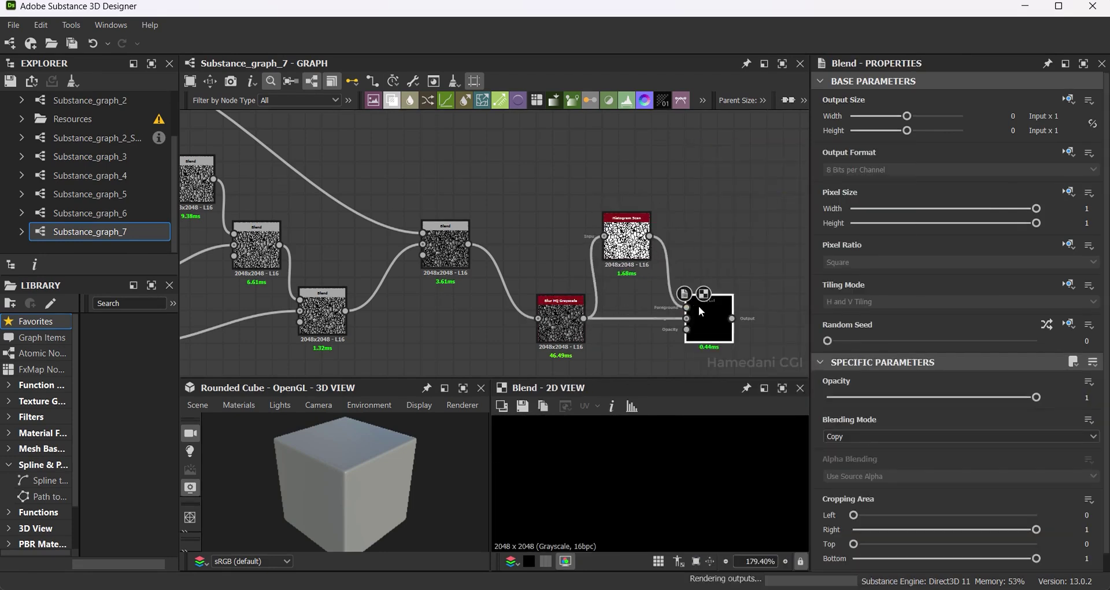
{"action": "scroll", "coordinate": [866, 436], "scroll_direction": "down", "scroll_amount": 3}
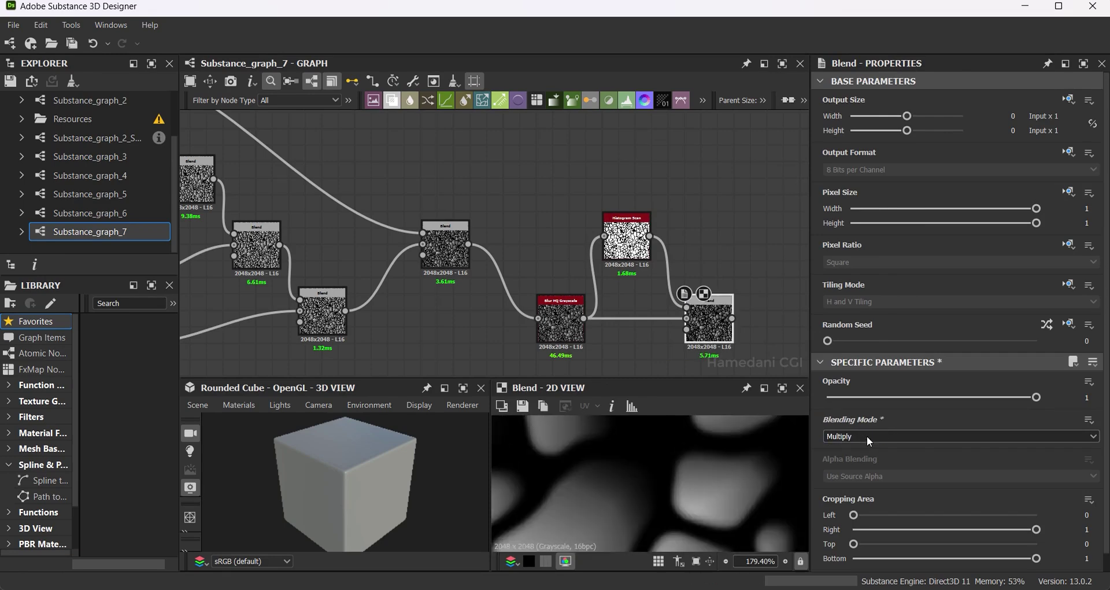
{"action": "left_click", "coordinate": [566, 325]}
{"action": "left_click", "coordinate": [702, 324]}
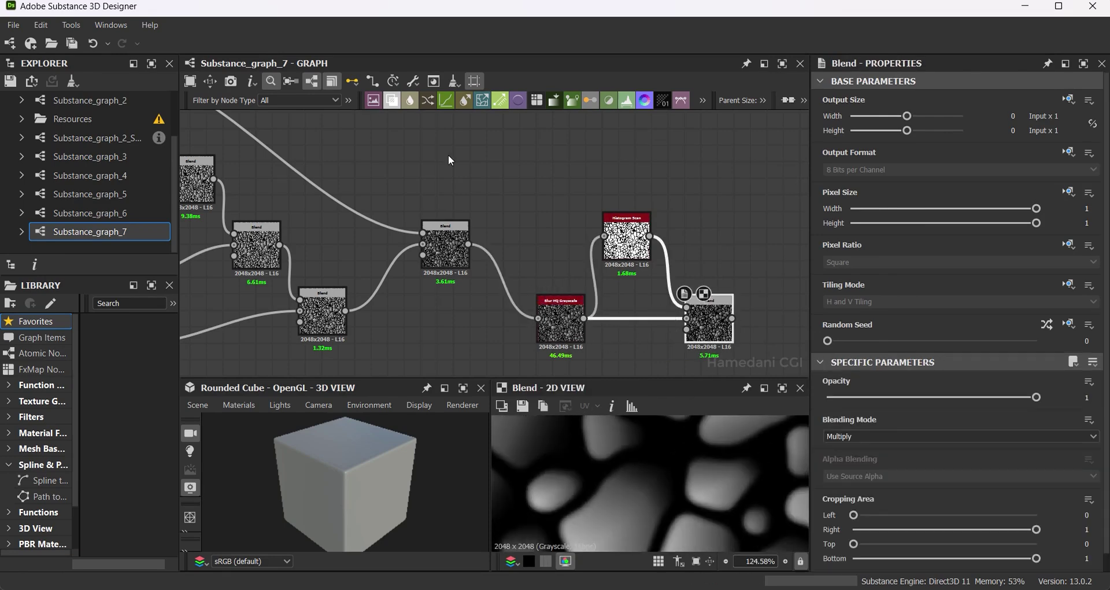
Shift the node network left of the outputs and preview the Histogram Scan.
{"action": "scroll", "coordinate": [449, 154], "scroll_direction": "down", "scroll_amount": 5}
{"action": "scroll", "coordinate": [501, 300], "scroll_direction": "down", "scroll_amount": 3}
{"action": "mouse_move", "coordinate": [317, 203]}
{"action": "left_mouse_down"}
{"action": "mouse_move", "coordinate": [561, 300]}
{"action": "mouse_move", "coordinate": [404, 293]}
{"action": "mouse_move", "coordinate": [449, 304]}
{"action": "left_mouse_up"}
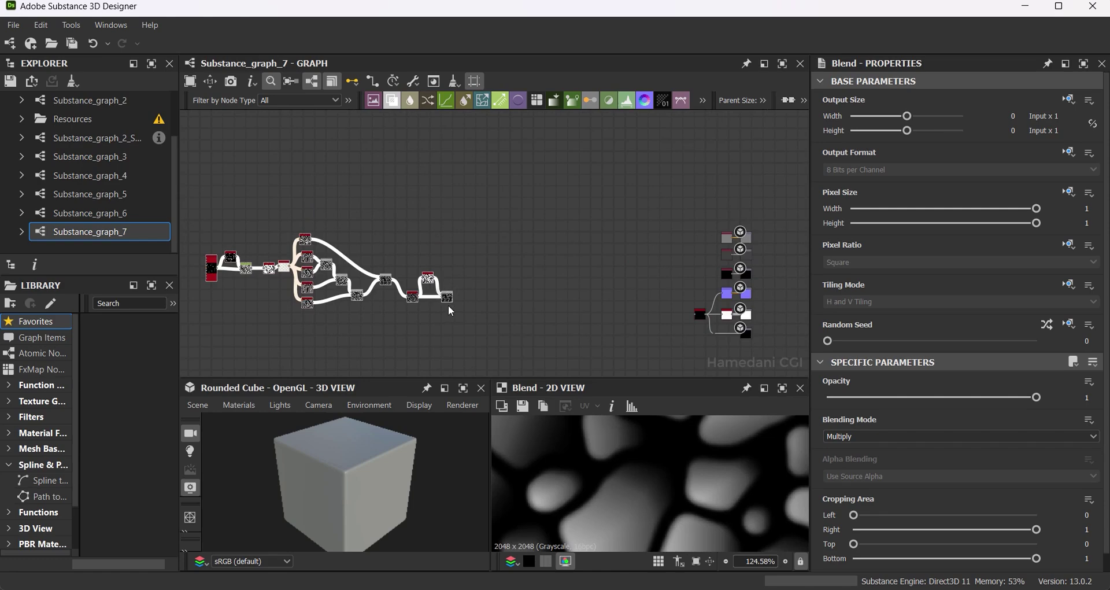
{"action": "scroll", "coordinate": [473, 321], "scroll_direction": "up", "scroll_amount": 1}
{"action": "scroll", "coordinate": [462, 296], "scroll_direction": "up", "scroll_amount": 3}
{"action": "scroll", "coordinate": [462, 296], "scroll_direction": "up", "scroll_amount": 2}
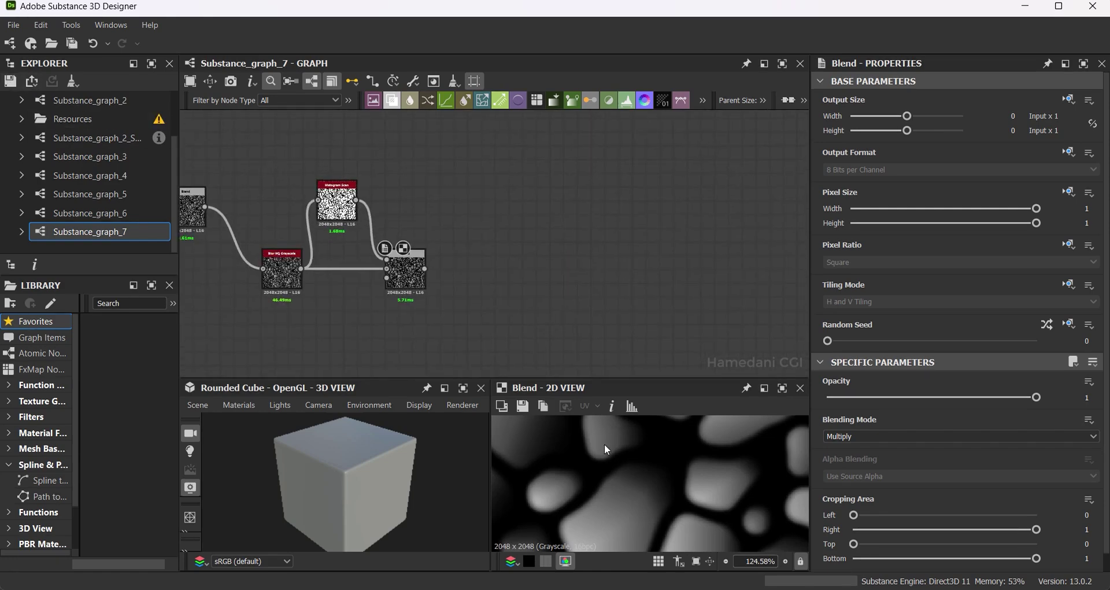
{"action": "scroll", "coordinate": [623, 467], "scroll_direction": "down", "scroll_amount": 5}
{"action": "scroll", "coordinate": [623, 467], "scroll_direction": "down", "scroll_amount": 1}
{"action": "scroll", "coordinate": [626, 470], "scroll_direction": "down", "scroll_amount": 1}
{"action": "scroll", "coordinate": [424, 231], "scroll_direction": "up", "scroll_amount": 3}
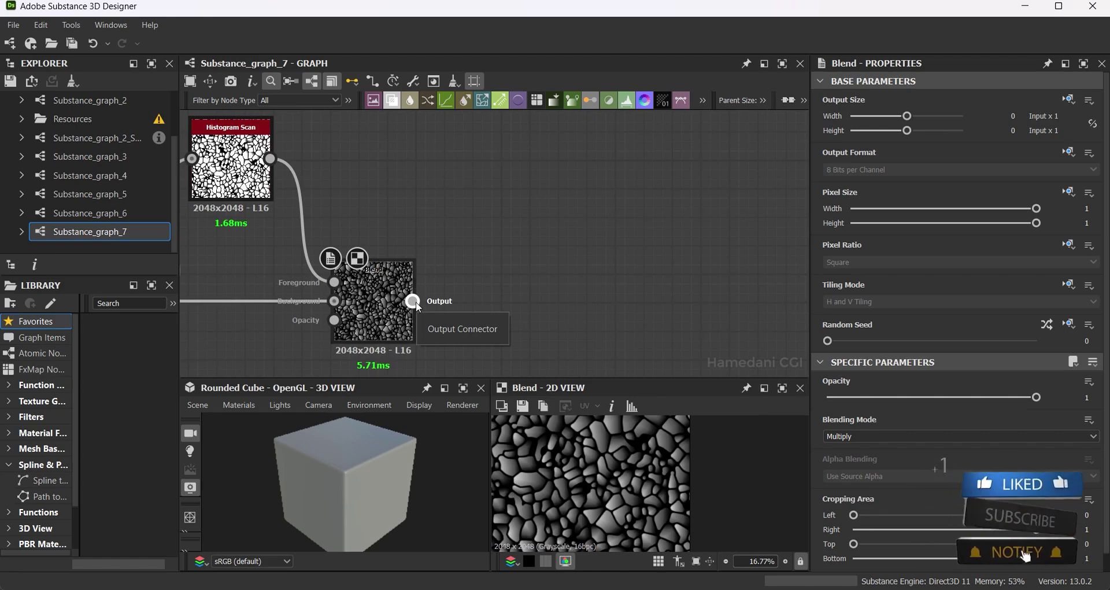
{"action": "scroll", "coordinate": [599, 485], "scroll_direction": "up", "scroll_amount": 2}
{"action": "scroll", "coordinate": [672, 471], "scroll_direction": "up", "scroll_amount": 2}
{"action": "scroll", "coordinate": [672, 473], "scroll_direction": "down", "scroll_amount": 2}
{"action": "scroll", "coordinate": [658, 457], "scroll_direction": "down", "scroll_amount": 1}
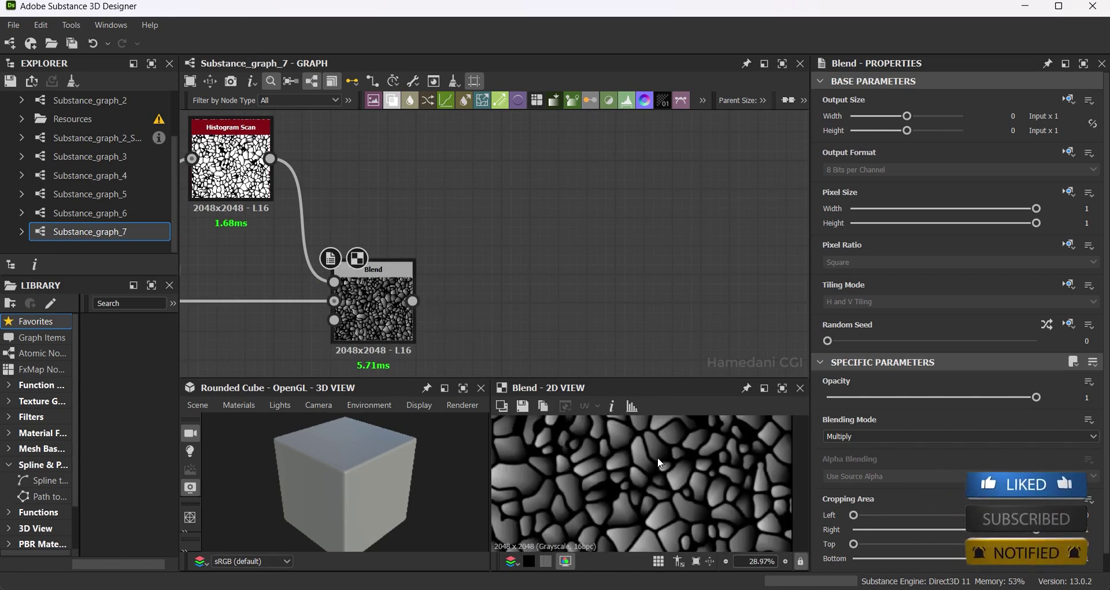
{"action": "left_click", "coordinate": [231, 159]}
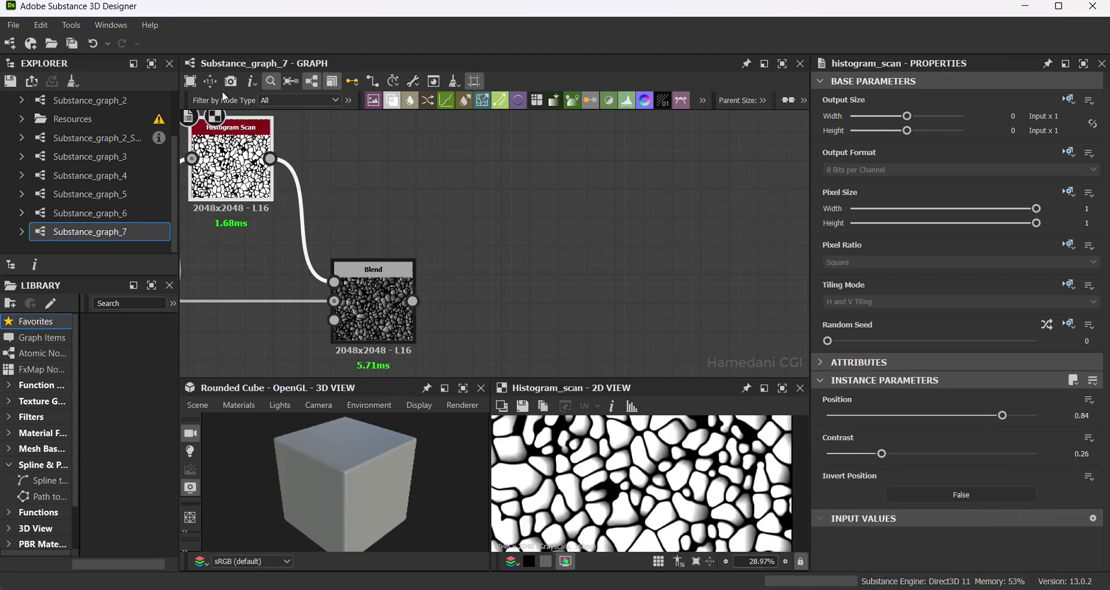
Duplicate the Histogram Scan and branch a Flood Fill node off the copy.
{"action": "middle_click_drag", "start_coordinate": [371, 187], "coordinate": [417, 219]}
{"action": "key", "text": "ctrl+d"}
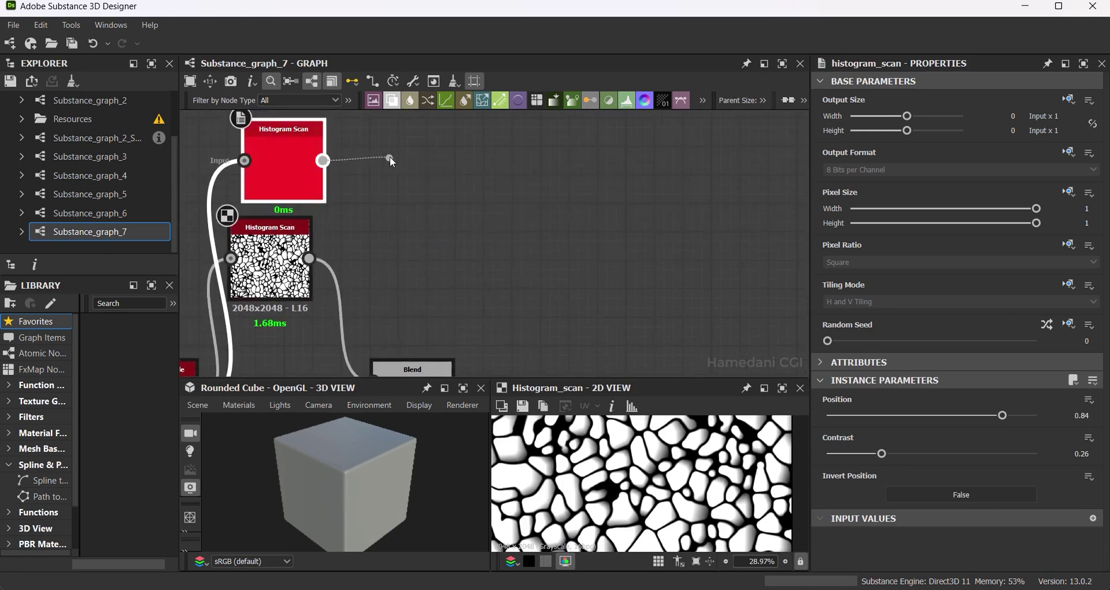
{"action": "left_click_drag", "start_coordinate": [322, 160], "coordinate": [389, 154]}
{"action": "type", "text": "flo"}
{"action": "key", "text": "Return"}
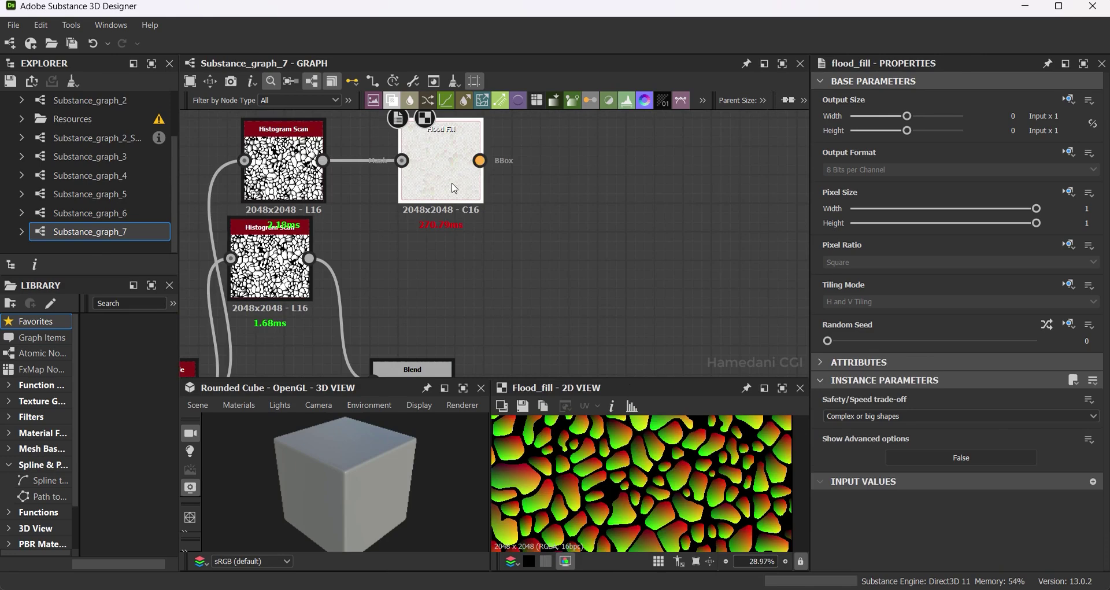
{"action": "left_click_drag", "start_coordinate": [454, 188], "coordinate": [383, 188]}
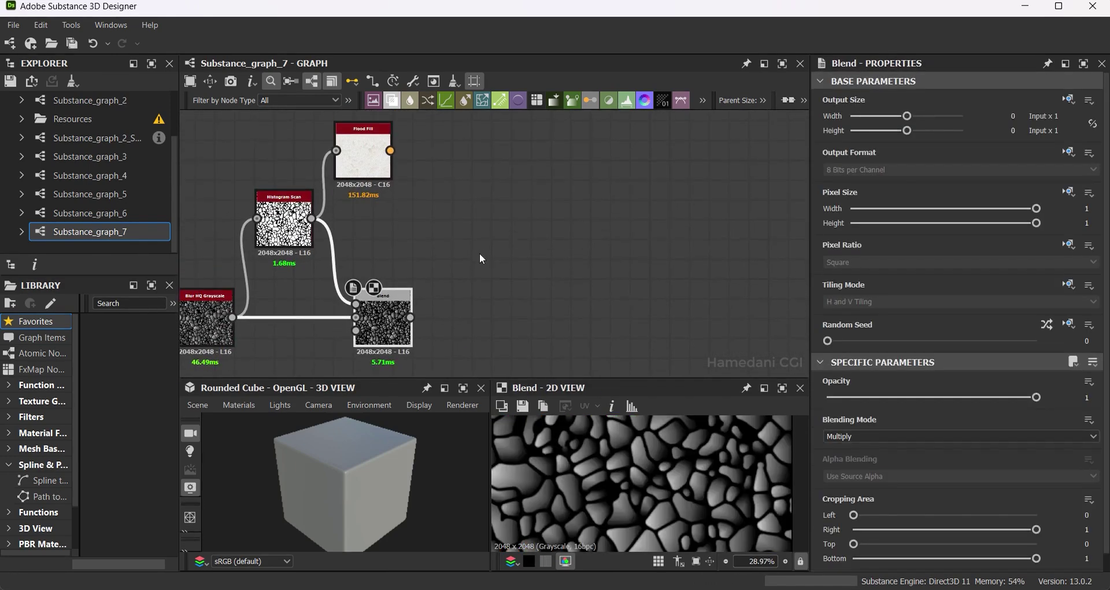
{"action": "key", "text": "space"}
Add a Slope Blur Grayscale after the Blend, with Gaussian Noise feeding its slope.
{"action": "type", "text": "slope"}
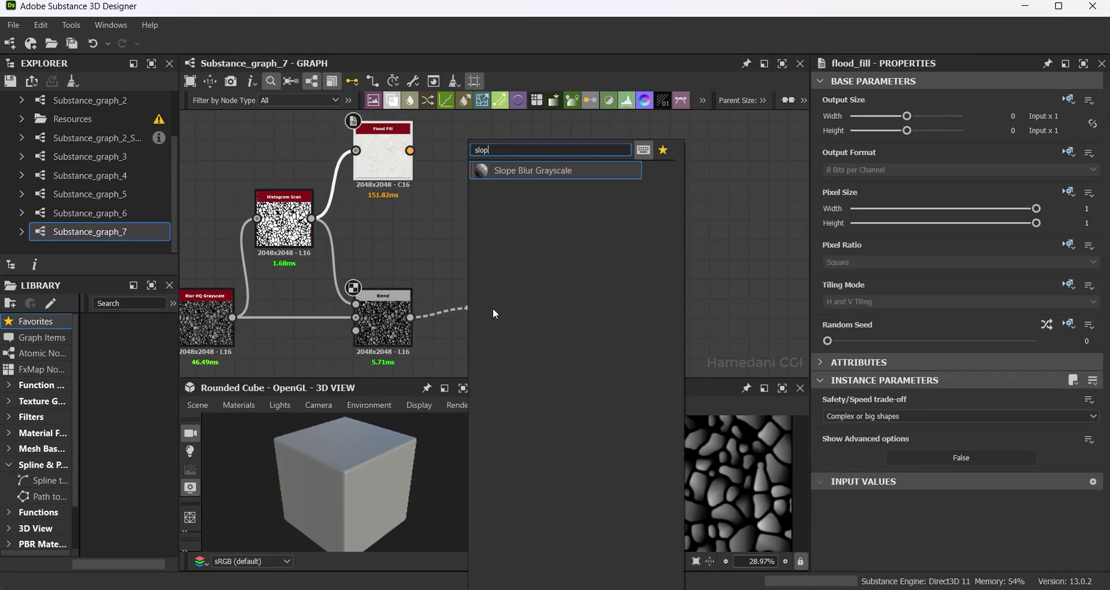
{"action": "left_click", "coordinate": [547, 175]}
{"action": "key", "text": "space"}
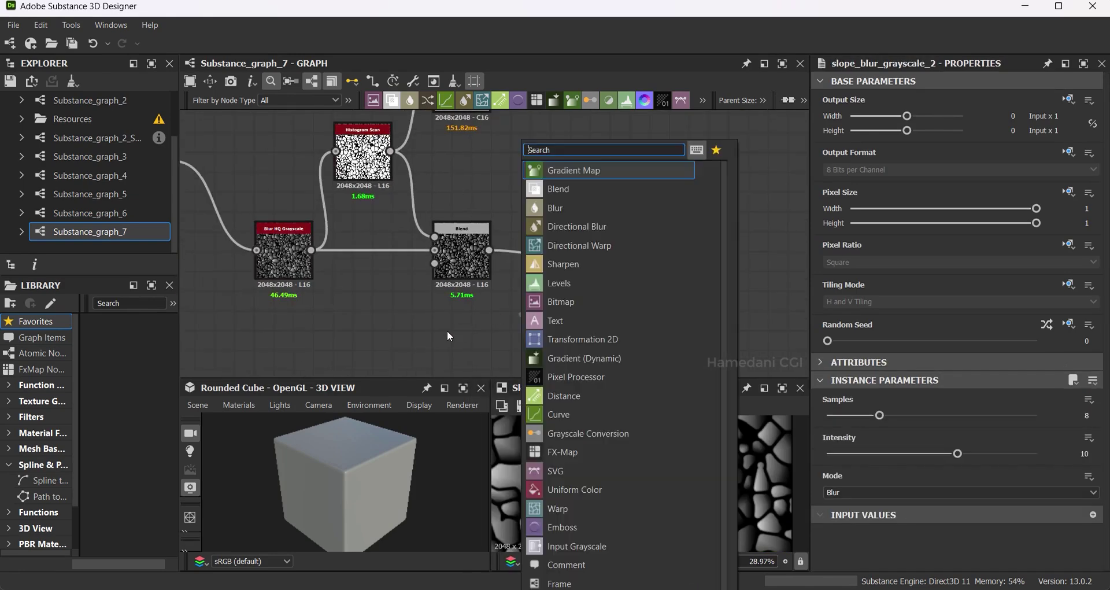
{"action": "key", "text": "Escape"}
{"action": "middle_click_drag", "start_coordinate": [527, 309], "coordinate": [593, 226]}
{"action": "key", "text": "space"}
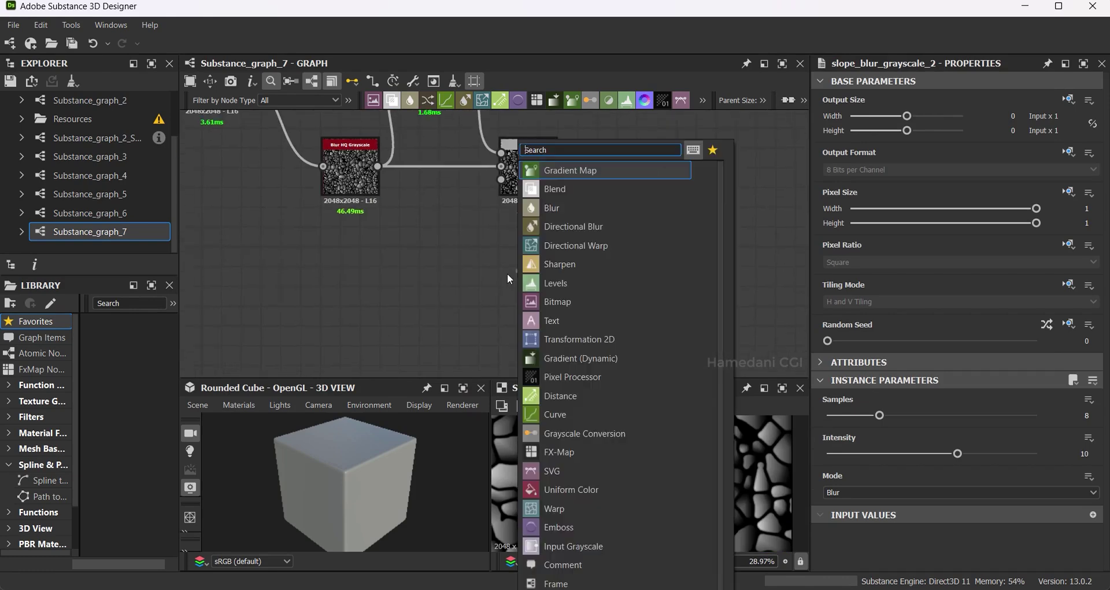
{"action": "type", "text": "gaus"}
{"action": "key", "text": "Return"}
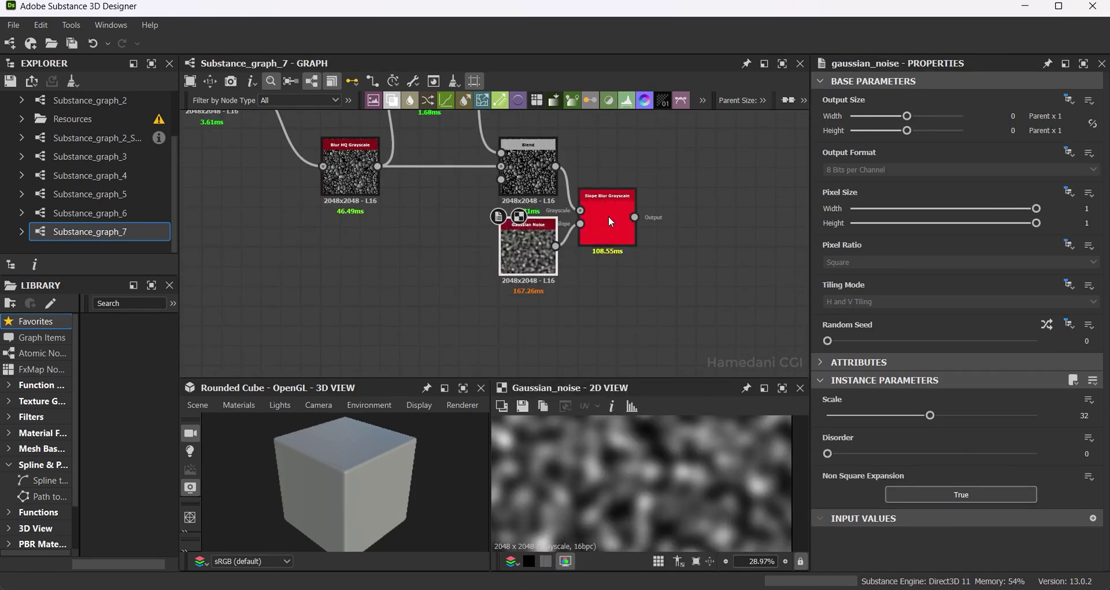
Keep the Slope Blur mode, set the Gaussian Noise scale to 51, and preview.
{"action": "left_click_drag", "start_coordinate": [608, 219], "coordinate": [629, 199]}
{"action": "left_click", "coordinate": [854, 492]}
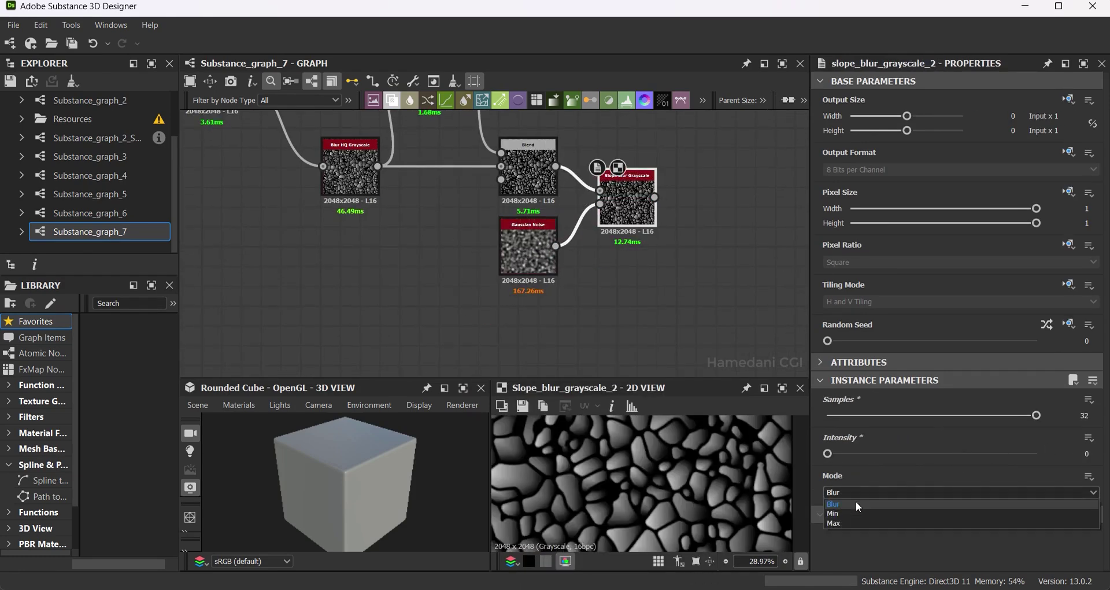
{"action": "left_click", "coordinate": [855, 512]}
{"action": "left_click", "coordinate": [532, 259]}
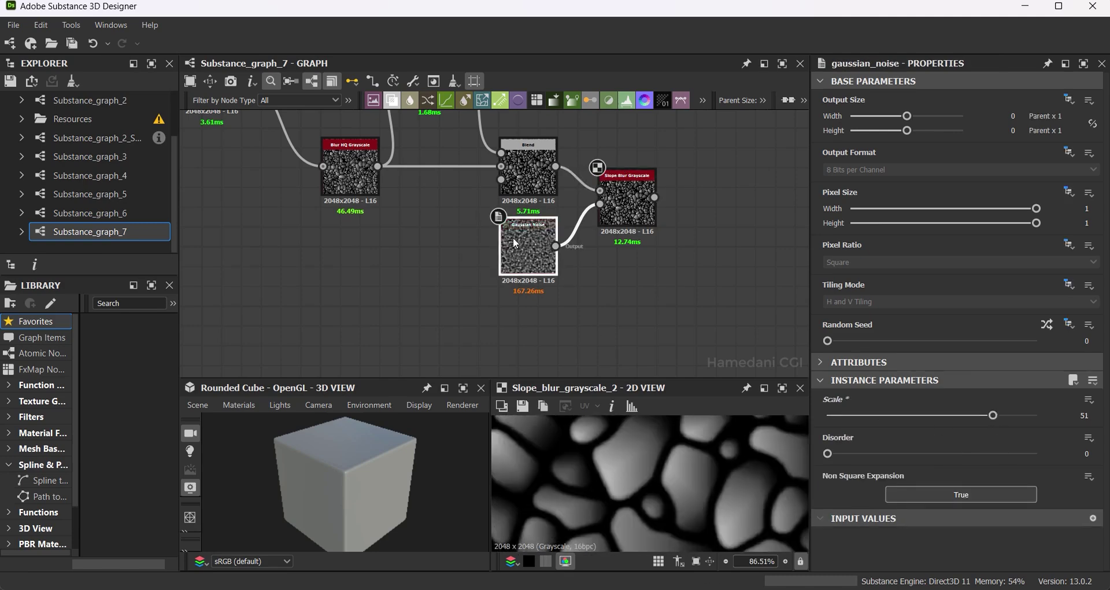
{"action": "double_click", "coordinate": [629, 210]}
{"action": "mouse_move", "coordinate": [677, 265]}
{"action": "middle_mouse_down"}
{"action": "mouse_move", "coordinate": [619, 263]}
{"action": "mouse_move", "coordinate": [539, 288]}
{"action": "middle_mouse_up"}
Chain a second Slope Blur Grayscale with 32 samples.
{"action": "left_click_drag", "start_coordinate": [516, 221], "coordinate": [574, 221]}
{"action": "key", "text": "Return"}
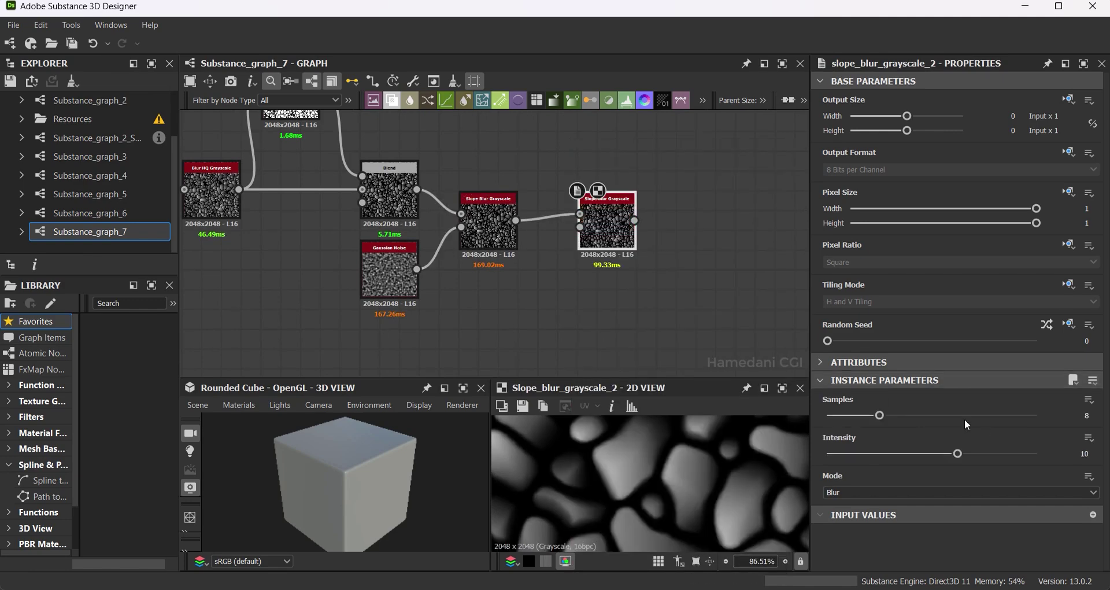
{"action": "left_click_drag", "start_coordinate": [965, 421], "coordinate": [965, 456]}
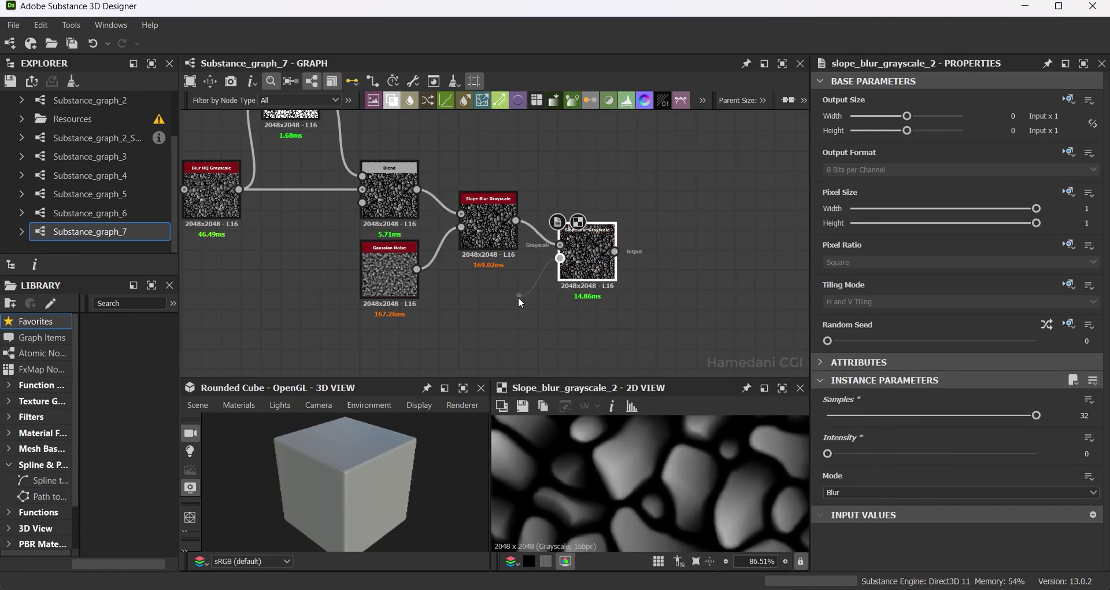
Feed a Perlin Noise into the second Slope Blur's slope at intensity 0.17.
{"action": "left_click_drag", "start_coordinate": [517, 296], "coordinate": [518, 297]}
{"action": "type", "text": "gr"}
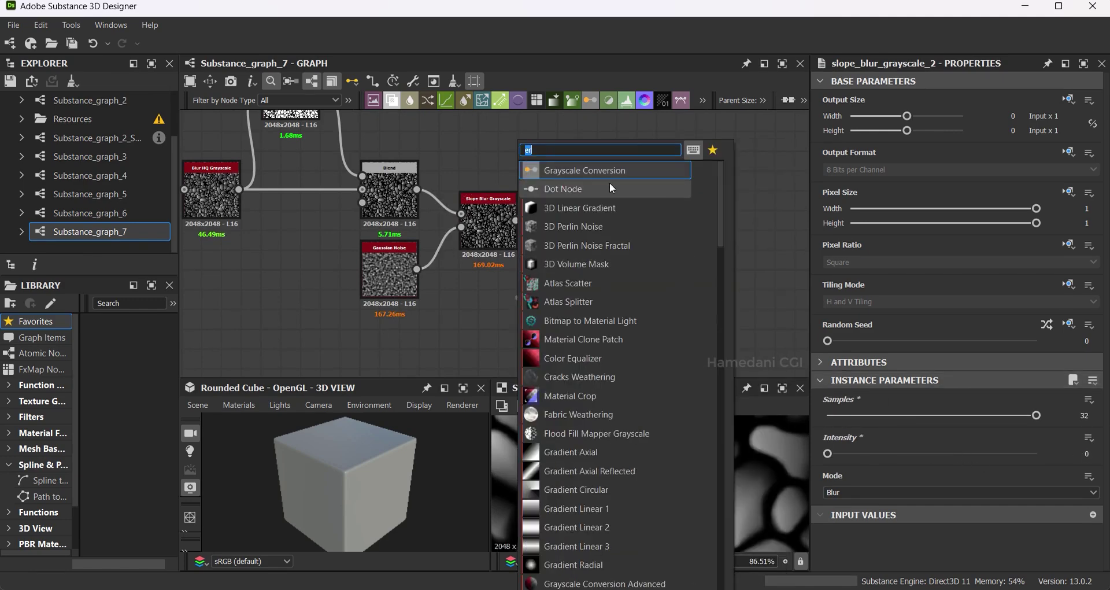
{"action": "type", "text": "lin"}
{"action": "key", "text": "Return"}
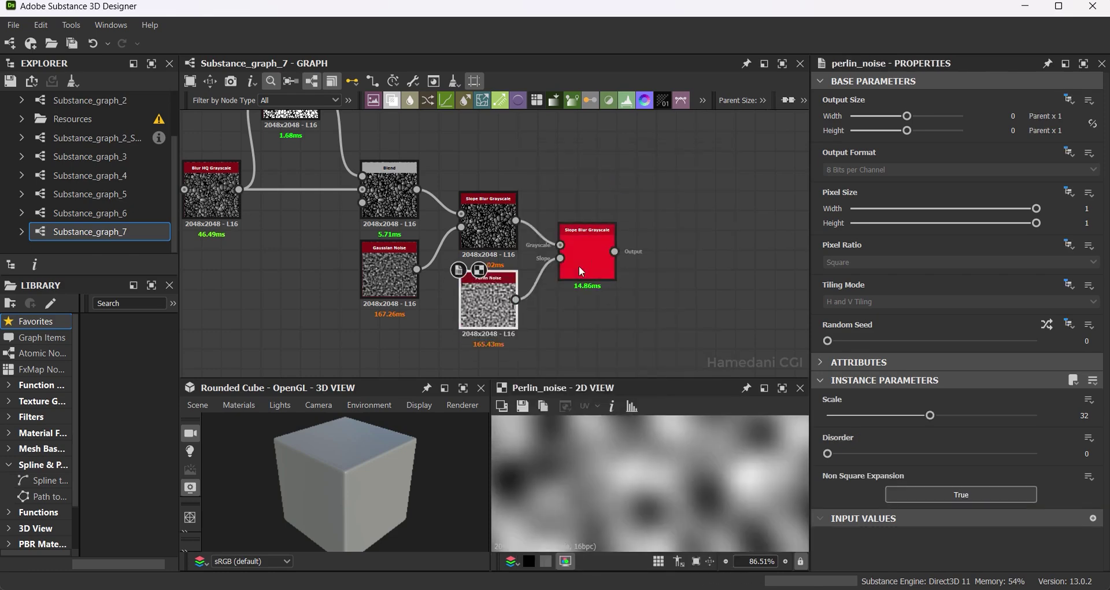
{"action": "left_click", "coordinate": [597, 263]}
{"action": "middle_click_drag", "start_coordinate": [597, 263], "coordinate": [547, 229]}
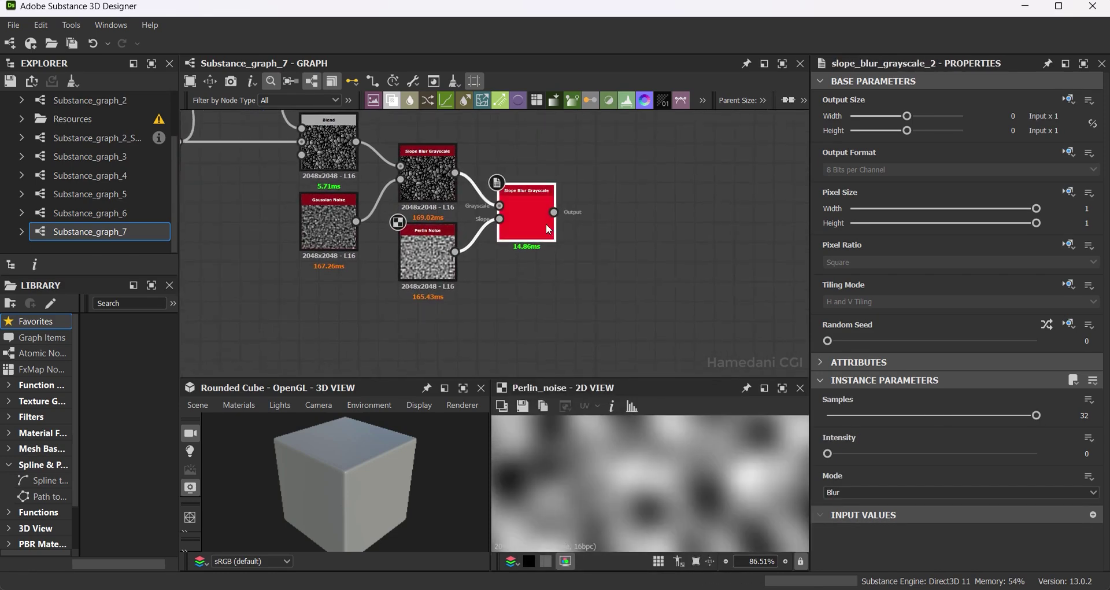
{"action": "double_click", "coordinate": [531, 230]}
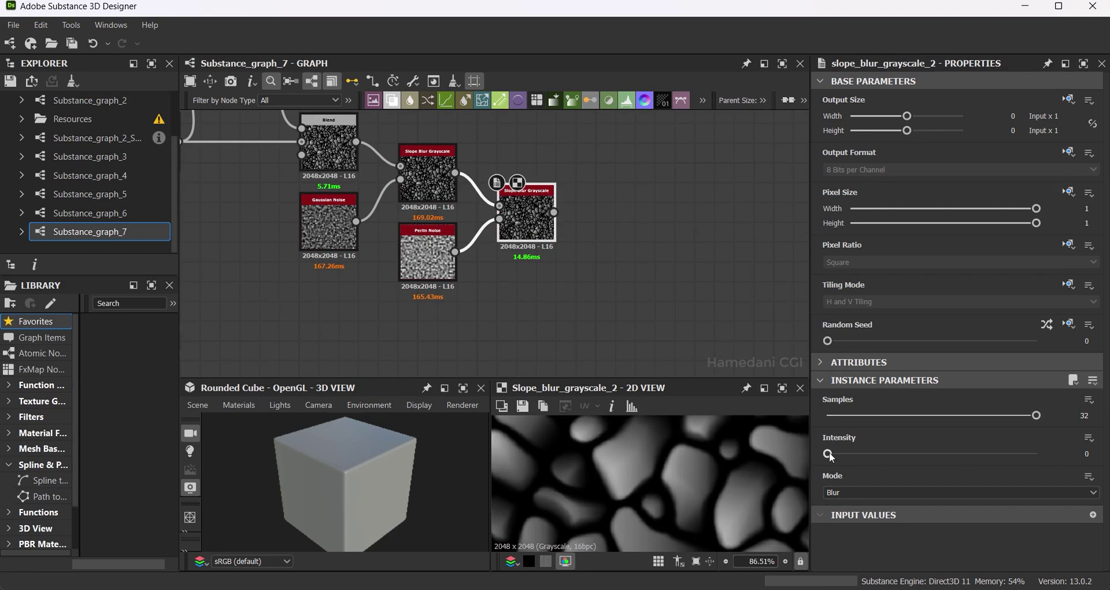
{"action": "left_click_drag", "start_coordinate": [830, 457], "coordinate": [832, 457]}
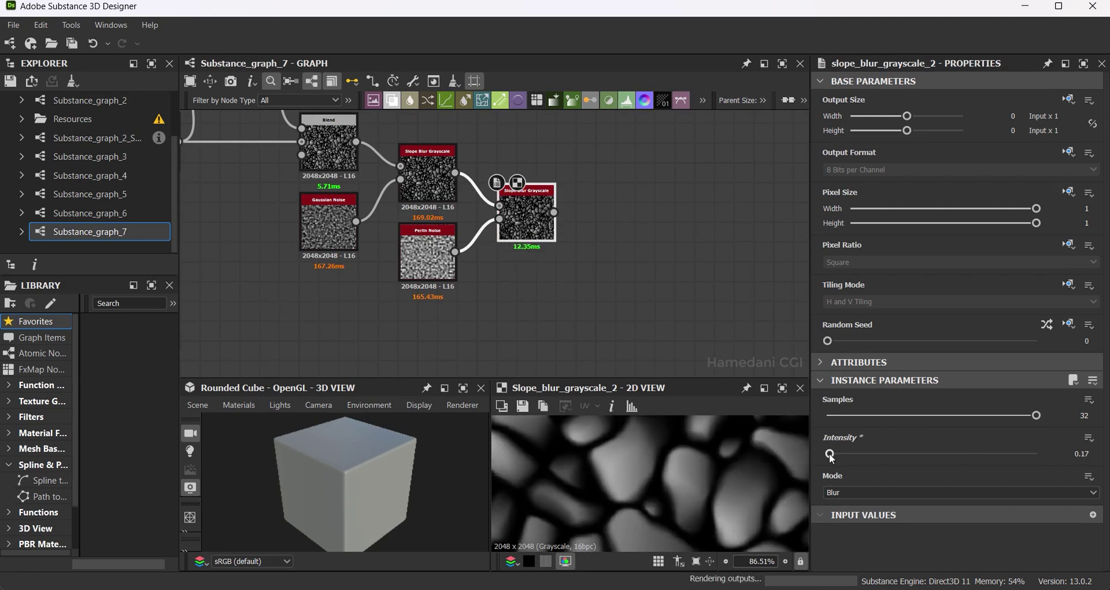
Set the Perlin Noise to scale 30 and disorder 0.19.
{"action": "left_click", "coordinate": [427, 254]}
{"action": "mouse_move", "coordinate": [937, 415]}
{"action": "left_mouse_down"}
{"action": "mouse_move", "coordinate": [953, 420]}
{"action": "mouse_move", "coordinate": [925, 423]}
{"action": "left_mouse_up"}
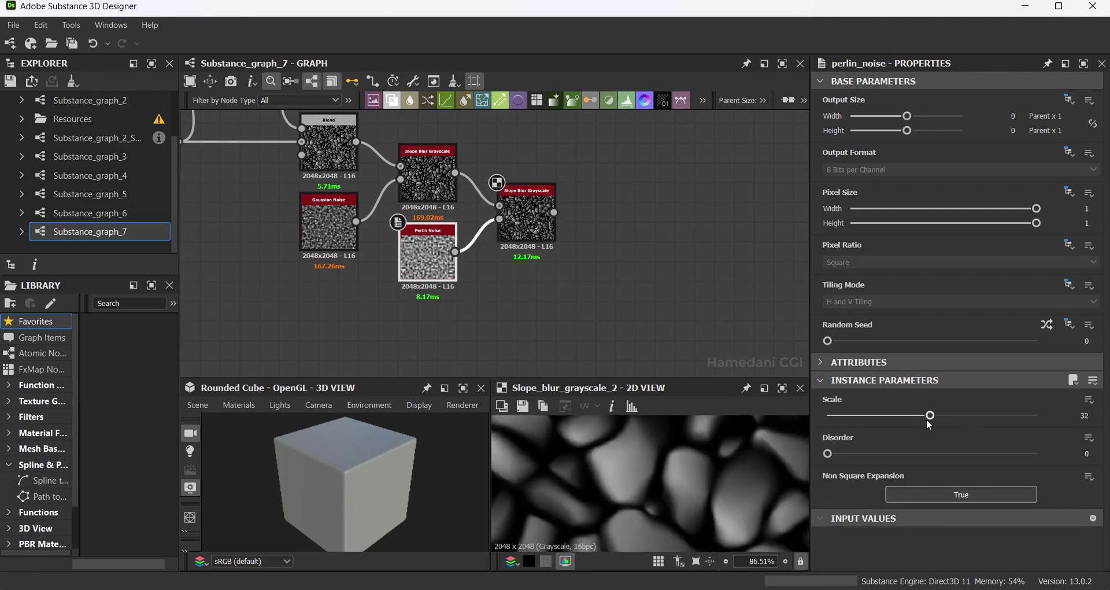
{"action": "mouse_move", "coordinate": [831, 453]}
{"action": "left_mouse_down"}
{"action": "mouse_move", "coordinate": [894, 453]}
{"action": "mouse_move", "coordinate": [866, 453]}
{"action": "left_mouse_up"}
{"action": "left_click", "coordinate": [522, 205]}
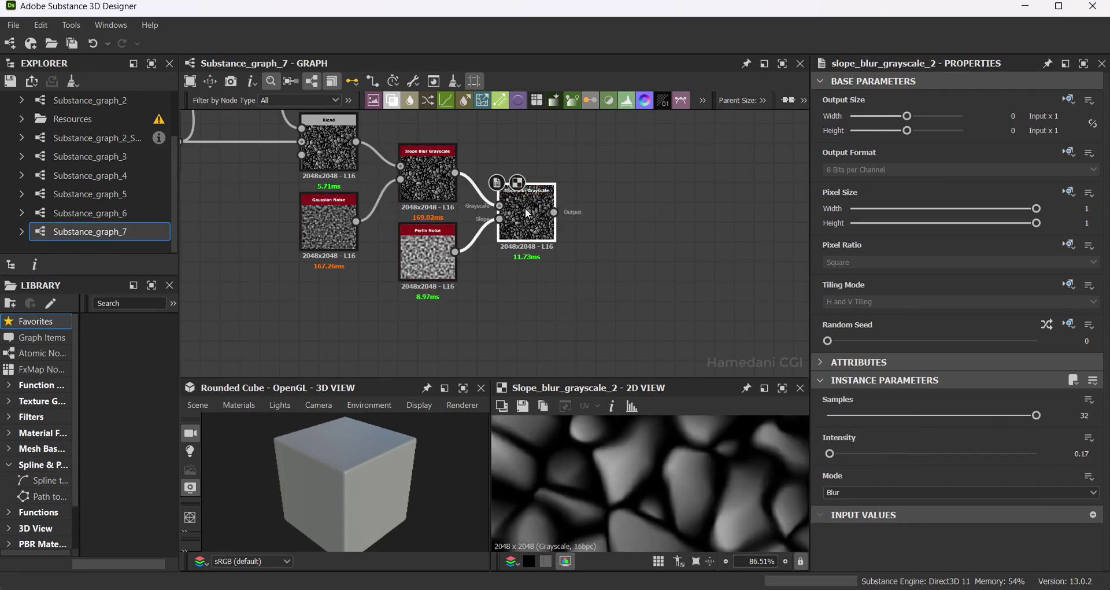
{"action": "middle_click_drag", "start_coordinate": [550, 163], "coordinate": [647, 186]}
{"action": "scroll", "coordinate": [471, 263], "scroll_direction": "down", "scroll_amount": 3}
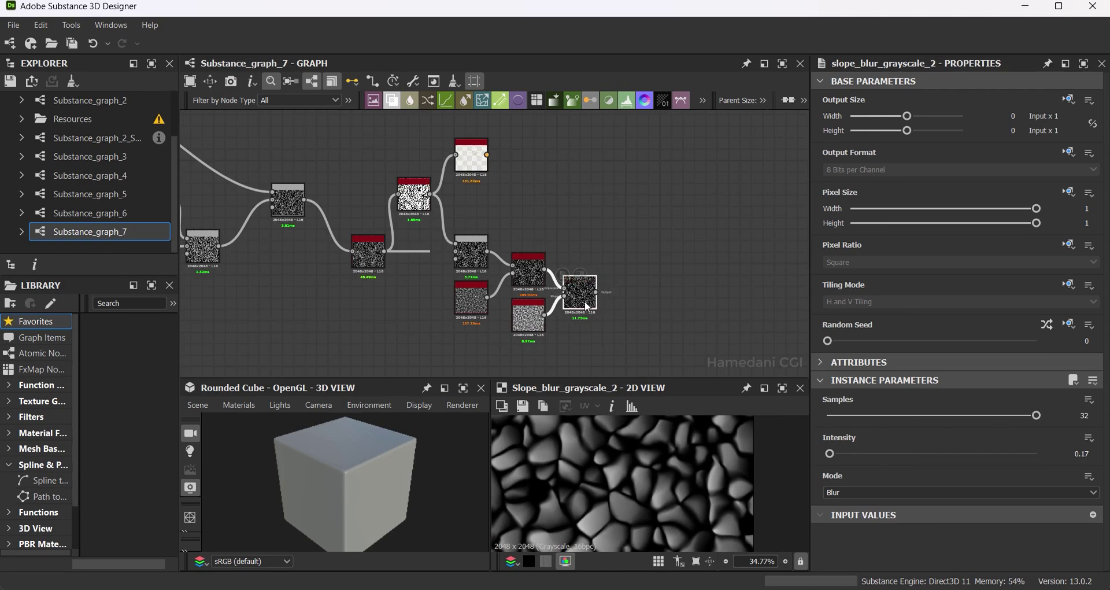
{"action": "scroll", "coordinate": [530, 286], "scroll_direction": "up", "scroll_amount": 2}
{"action": "scroll", "coordinate": [529, 286], "scroll_direction": "up", "scroll_amount": 2}
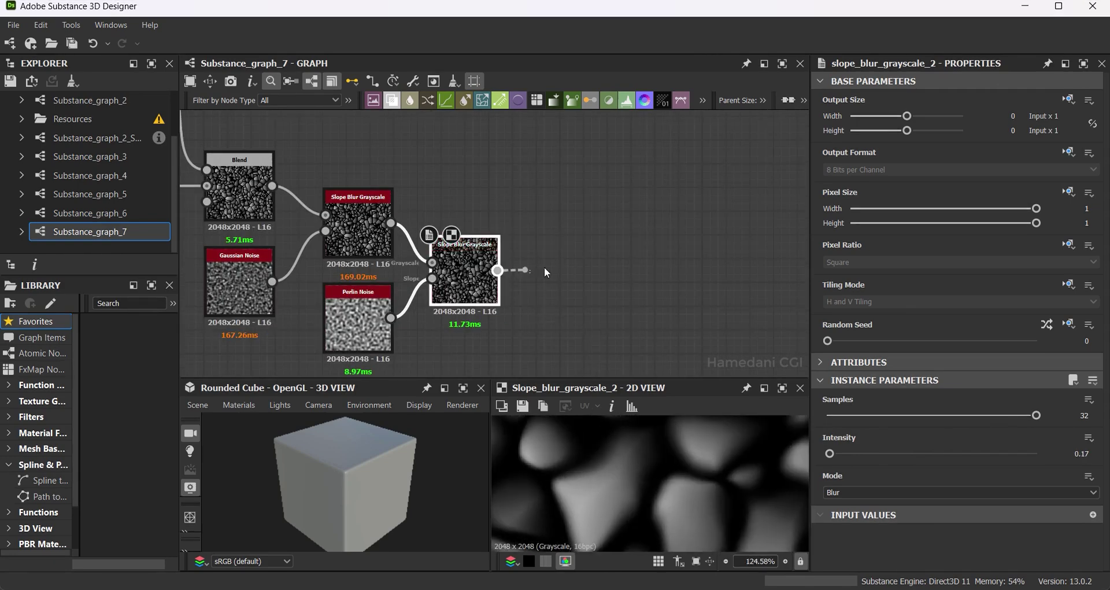
{"action": "left_click_drag", "start_coordinate": [546, 272], "coordinate": [558, 265]}
Add a third Slope Blur, plus a Clouds 2 routed through a Blur at intensity 0.
{"action": "type", "text": "slope blur"}
{"action": "key", "text": "Return"}
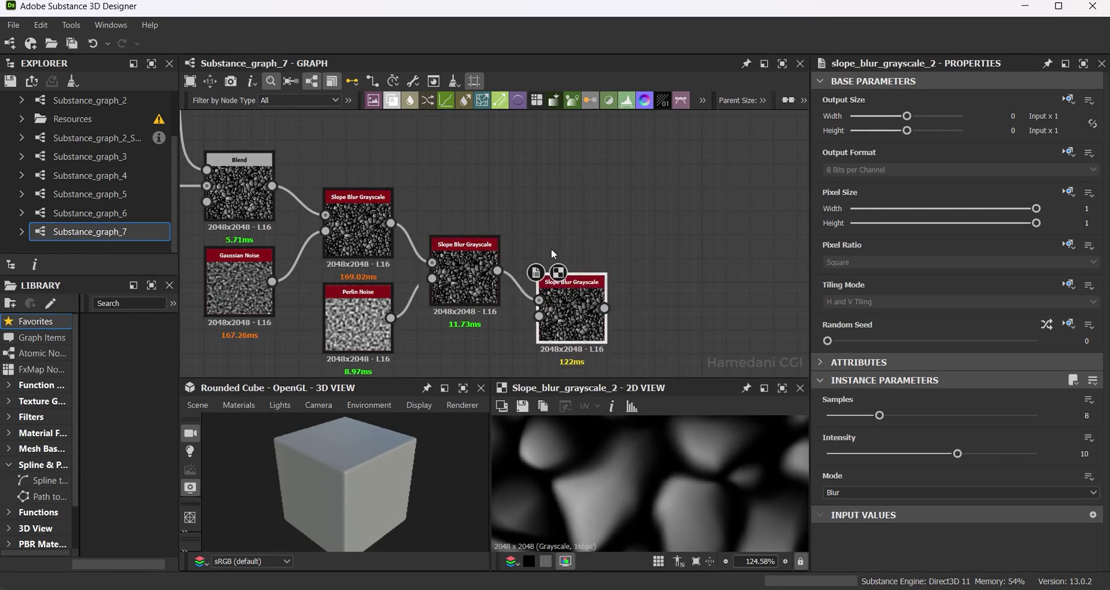
{"action": "key", "text": "space"}
{"action": "type", "text": "clo"}
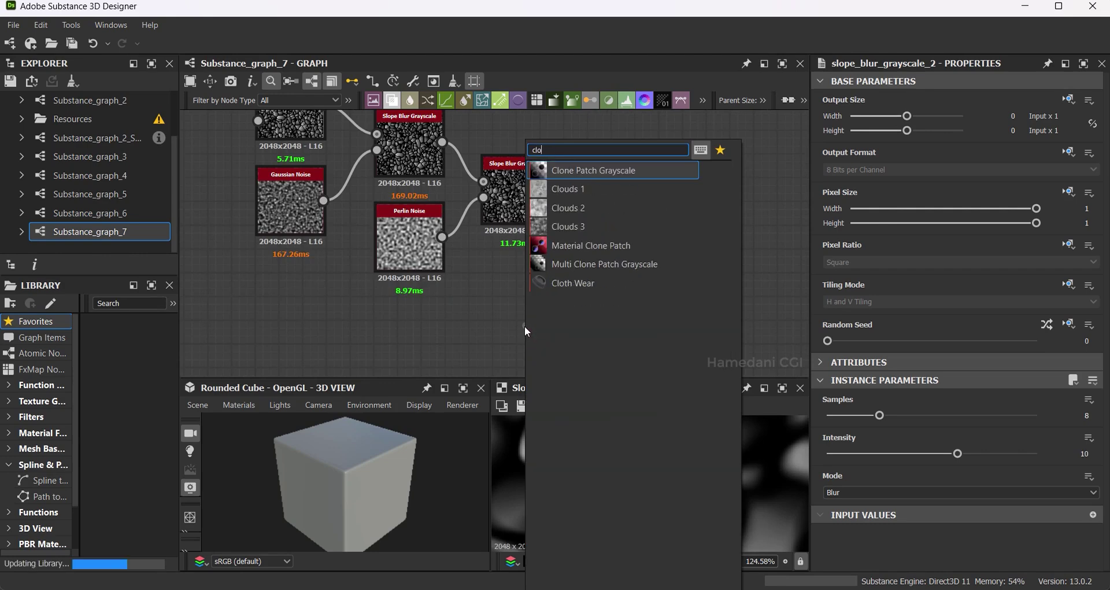
{"action": "left_click", "coordinate": [599, 213]}
{"action": "left_click_drag", "start_coordinate": [513, 332], "coordinate": [561, 307]}
{"action": "type", "text": "h"}
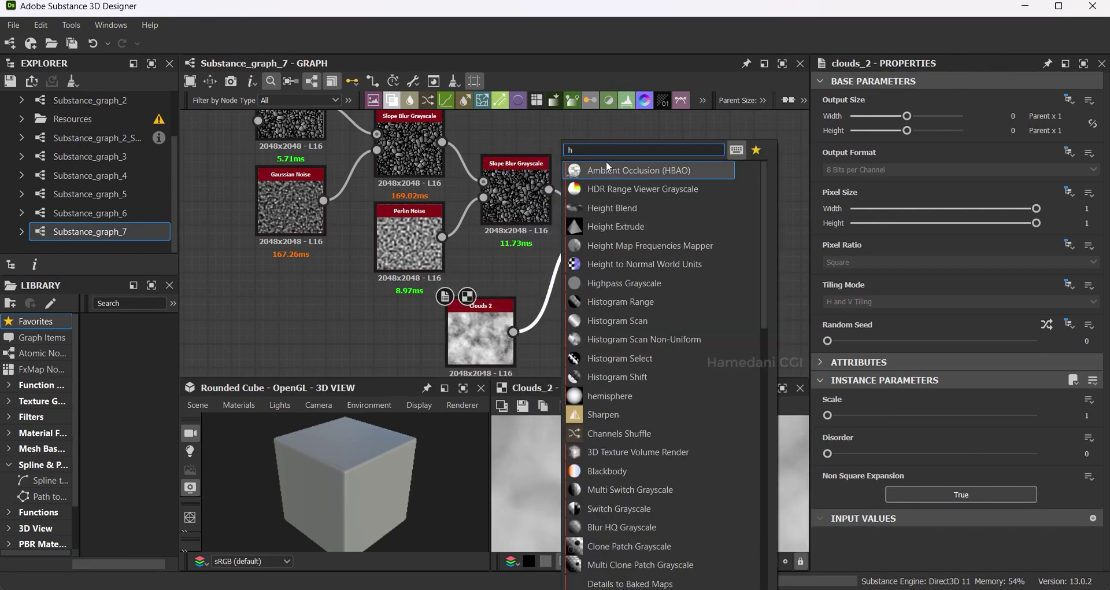
{"action": "key", "text": "BackSpace"}
{"action": "type", "text": "bl"}
{"action": "left_click", "coordinate": [592, 190]}
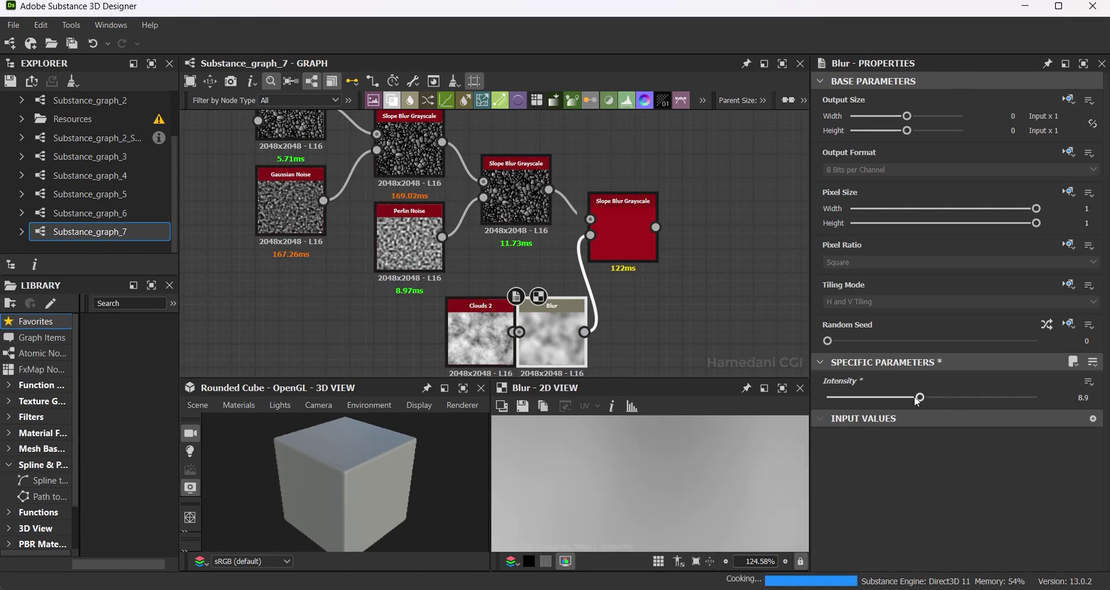
{"action": "left_click_drag", "start_coordinate": [916, 400], "coordinate": [817, 405]}
Set the third Slope Blur to Max mode, 32 samples, intensity 0.06.
{"action": "left_click", "coordinate": [618, 220]}
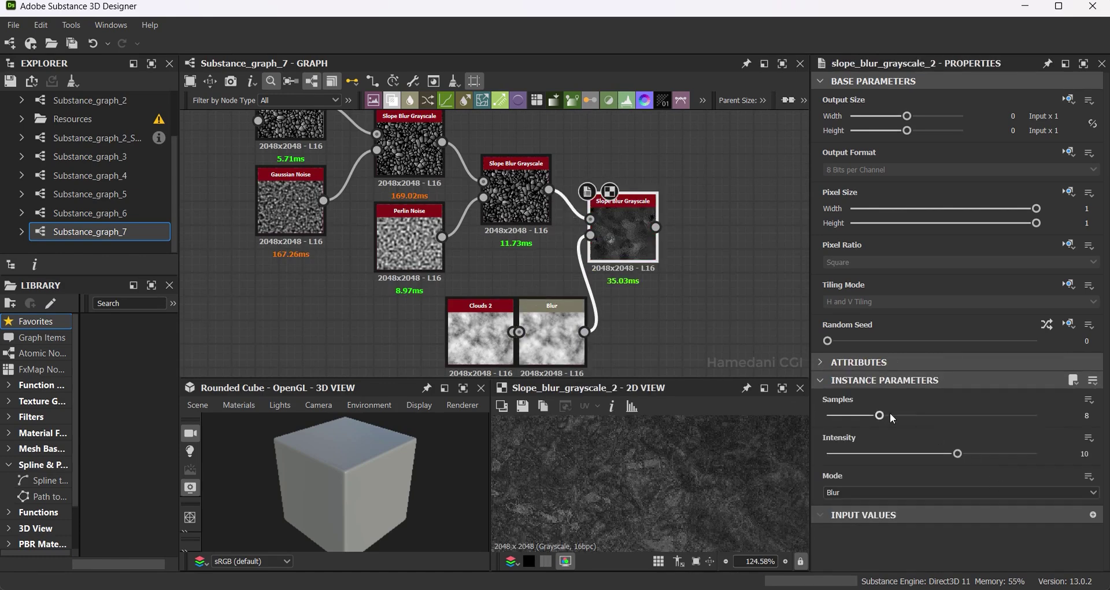
{"action": "mouse_move", "coordinate": [864, 453]}
{"action": "left_mouse_down"}
{"action": "mouse_move", "coordinate": [795, 456]}
{"action": "mouse_move", "coordinate": [829, 457]}
{"action": "left_mouse_up"}
{"action": "left_click", "coordinate": [850, 492]}
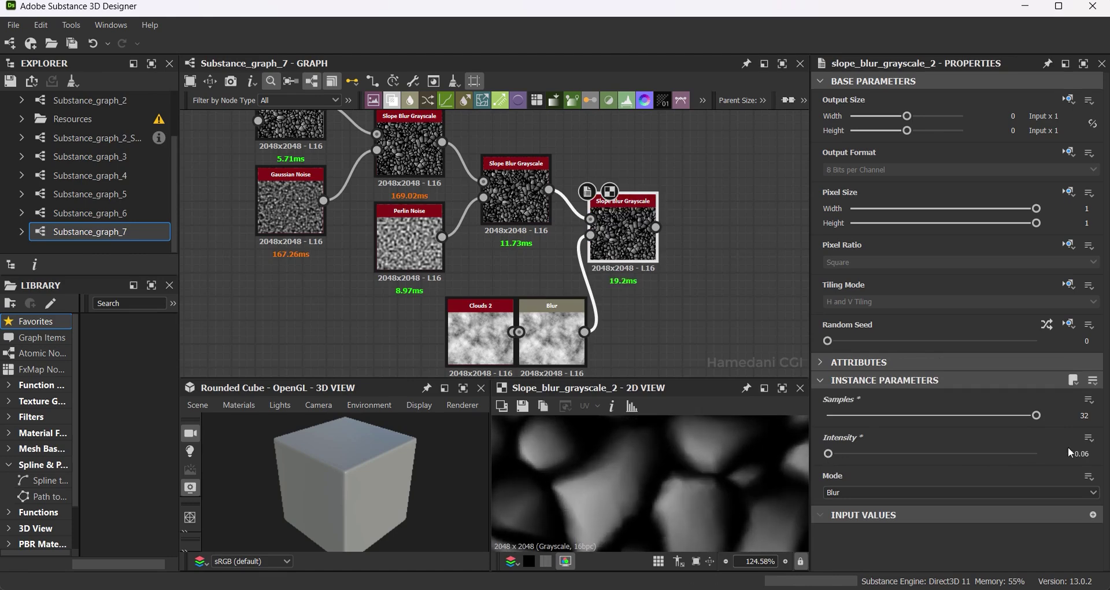
{"action": "left_click", "coordinate": [886, 493]}
{"action": "left_click", "coordinate": [857, 518]}
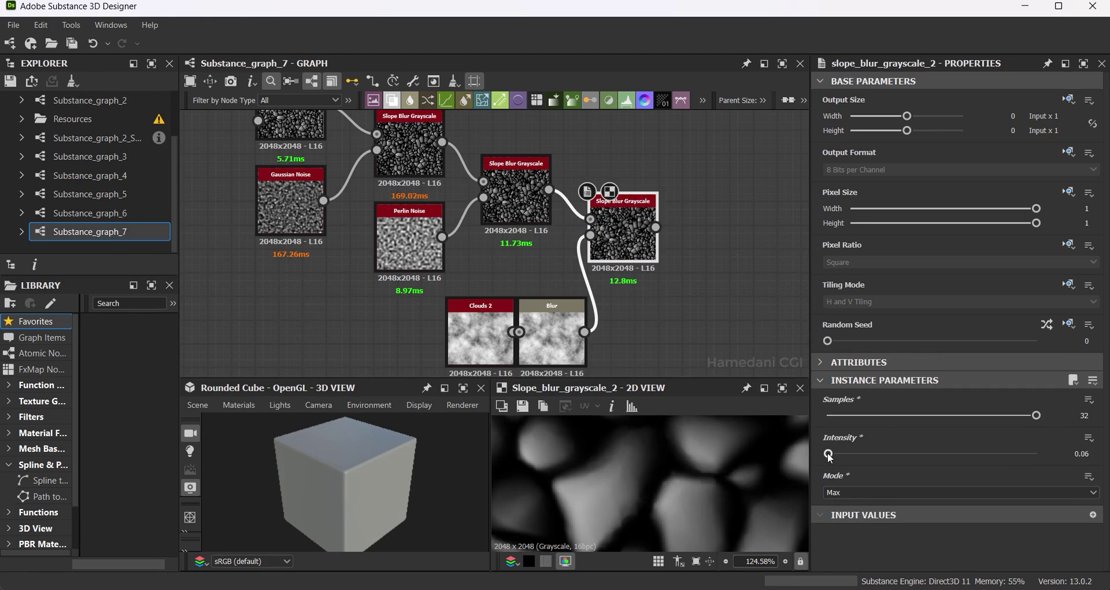
{"action": "scroll", "coordinate": [651, 476], "scroll_direction": "down", "scroll_amount": 3}
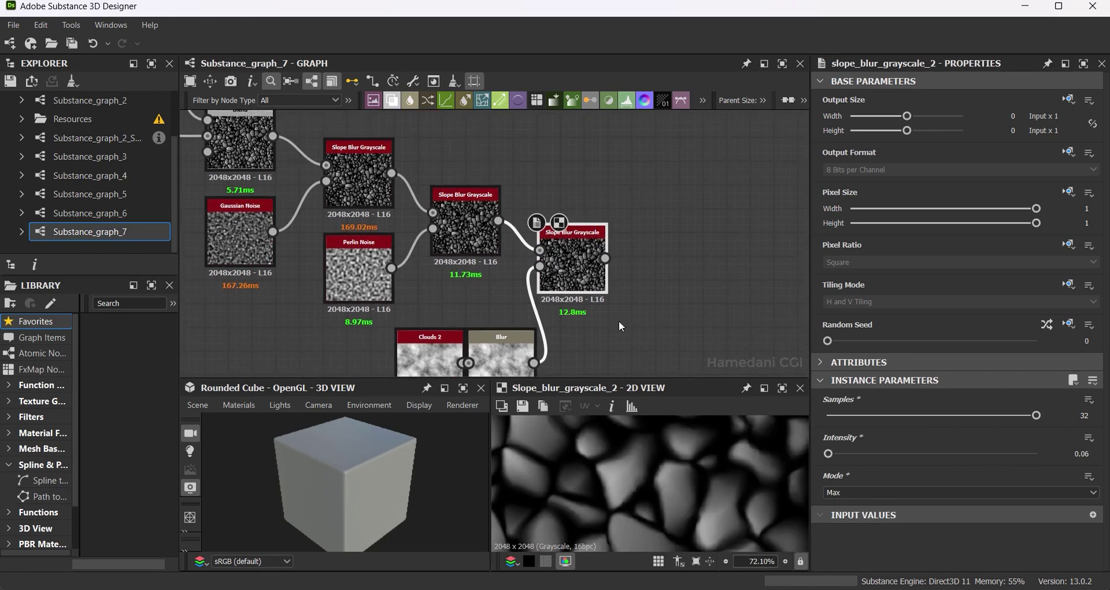
{"action": "mouse_move", "coordinate": [576, 266]}
{"action": "left_mouse_down"}
{"action": "mouse_move", "coordinate": [590, 278]}
{"action": "mouse_move", "coordinate": [709, 269]}
{"action": "left_mouse_up"}
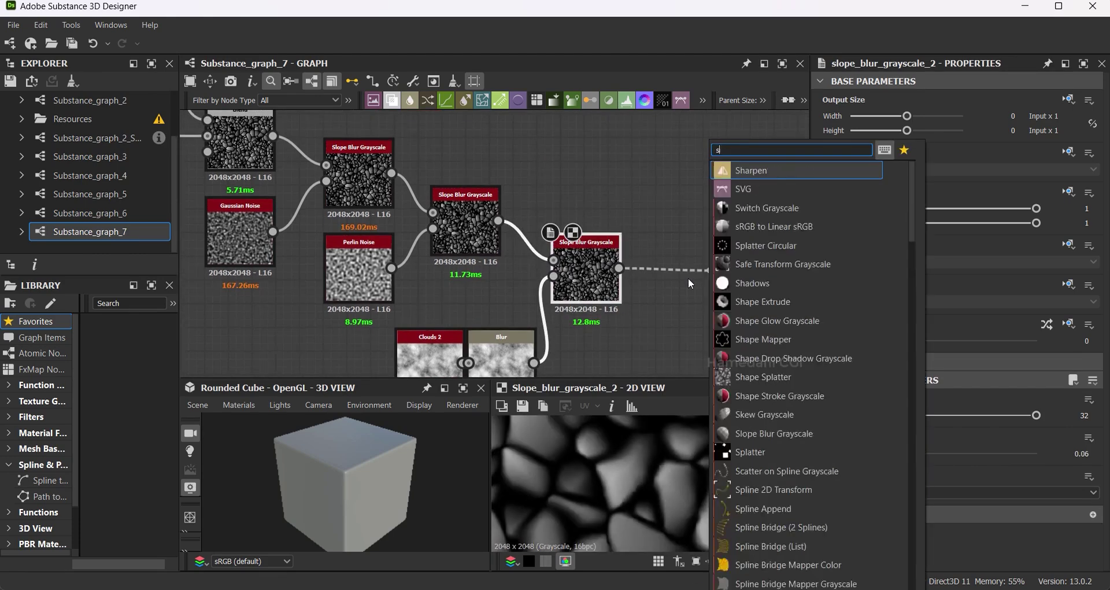
Add a fourth Slope Blur with another Clouds 2 passed through a lowered-intensity Blur.
{"action": "type", "text": "slop"}
{"action": "key", "text": "Return"}
{"action": "middle_click_drag", "start_coordinate": [710, 296], "coordinate": [736, 236]}
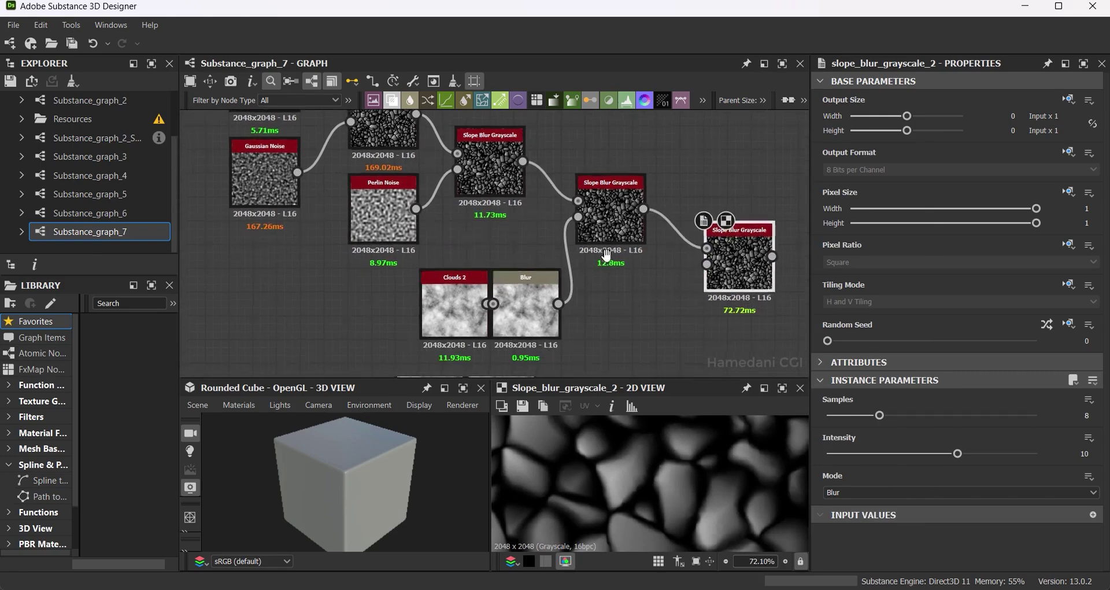
{"action": "left_click_drag", "start_coordinate": [501, 319], "coordinate": [501, 295]}
{"action": "left_click", "coordinate": [377, 212]}
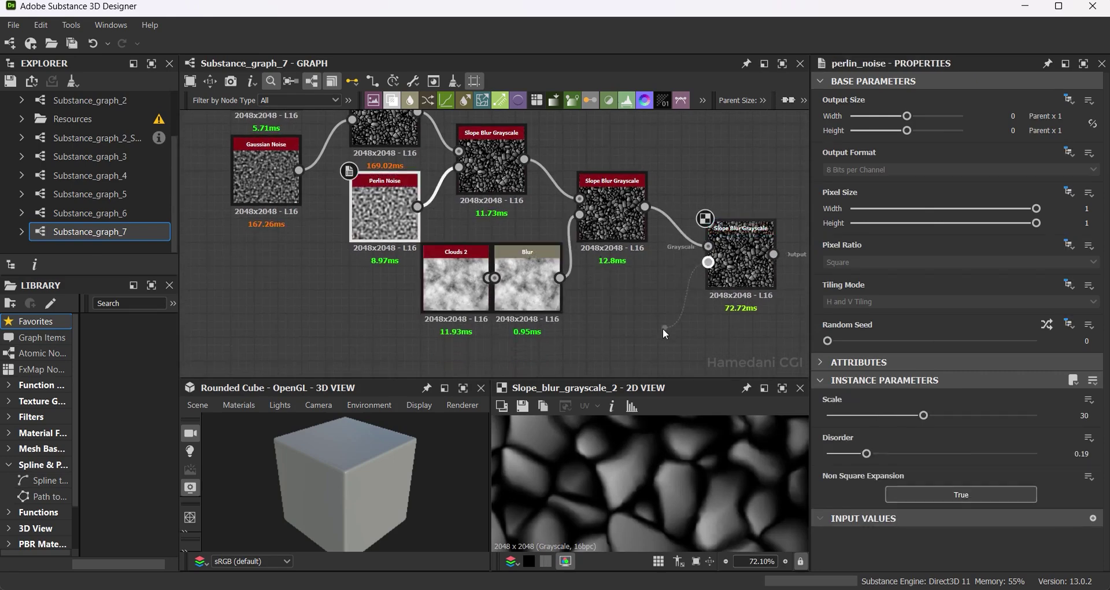
{"action": "key", "text": "space"}
{"action": "type", "text": "clou"}
{"action": "left_click", "coordinate": [701, 248]}
{"action": "mouse_move", "coordinate": [596, 312]}
{"action": "left_mouse_down"}
{"action": "mouse_move", "coordinate": [558, 351]}
{"action": "mouse_move", "coordinate": [619, 328]}
{"action": "left_mouse_up"}
{"action": "key", "text": "space"}
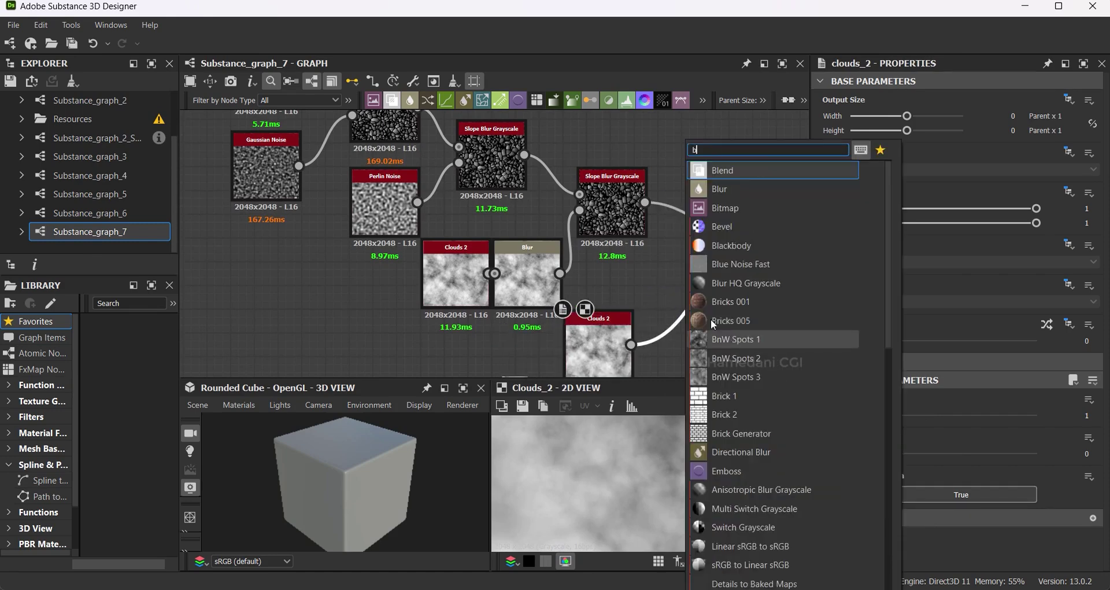
{"action": "type", "text": "bl"}
{"action": "key", "text": "Return"}
{"action": "left_click_drag", "start_coordinate": [717, 298], "coordinate": [694, 347]}
{"action": "left_click_drag", "start_coordinate": [932, 397], "coordinate": [822, 399]}
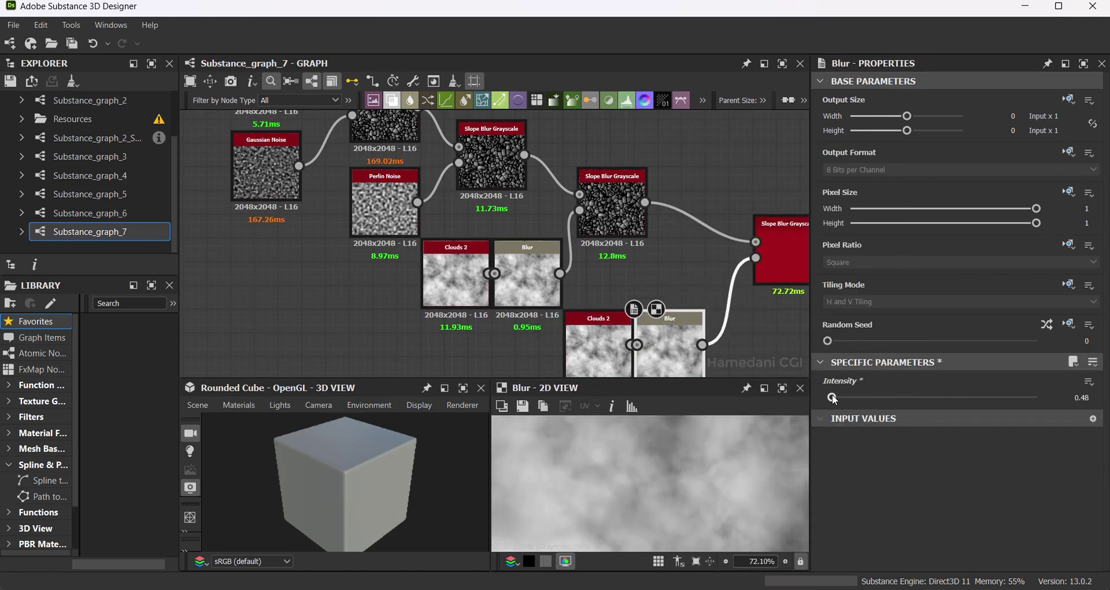
Set the fourth Slope Blur to Min mode with intensity 0.1, comparing it to the middle one.
{"action": "left_click", "coordinate": [849, 492]}
{"action": "left_click", "coordinate": [859, 508]}
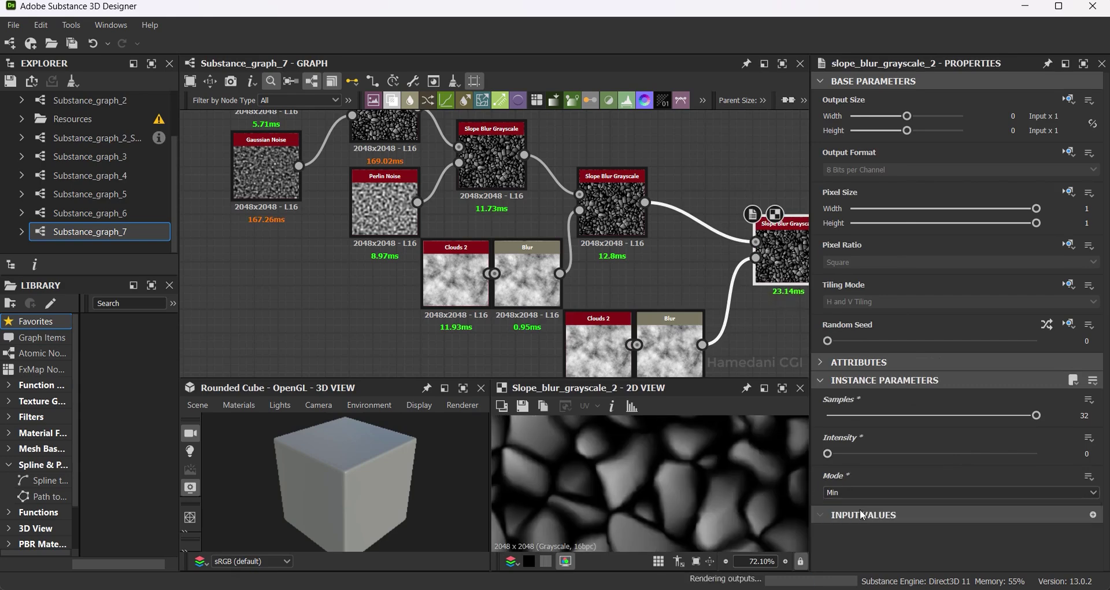
{"action": "scroll", "coordinate": [739, 510], "scroll_direction": "up", "scroll_amount": 2}
{"action": "left_click", "coordinate": [830, 451]}
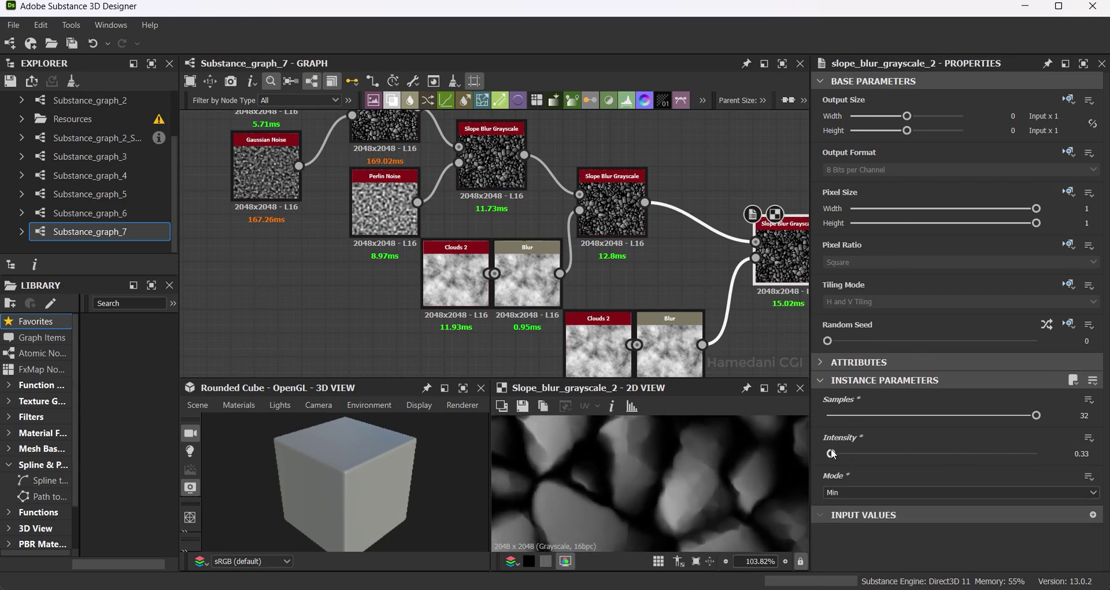
{"action": "left_click", "coordinate": [611, 203]}
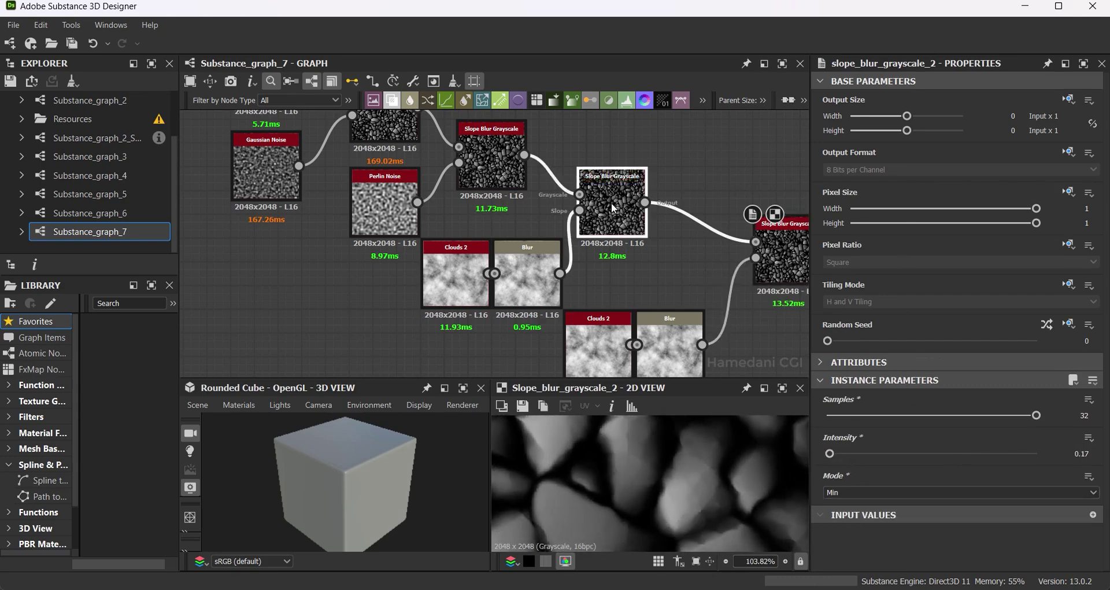
{"action": "left_click", "coordinate": [785, 258]}
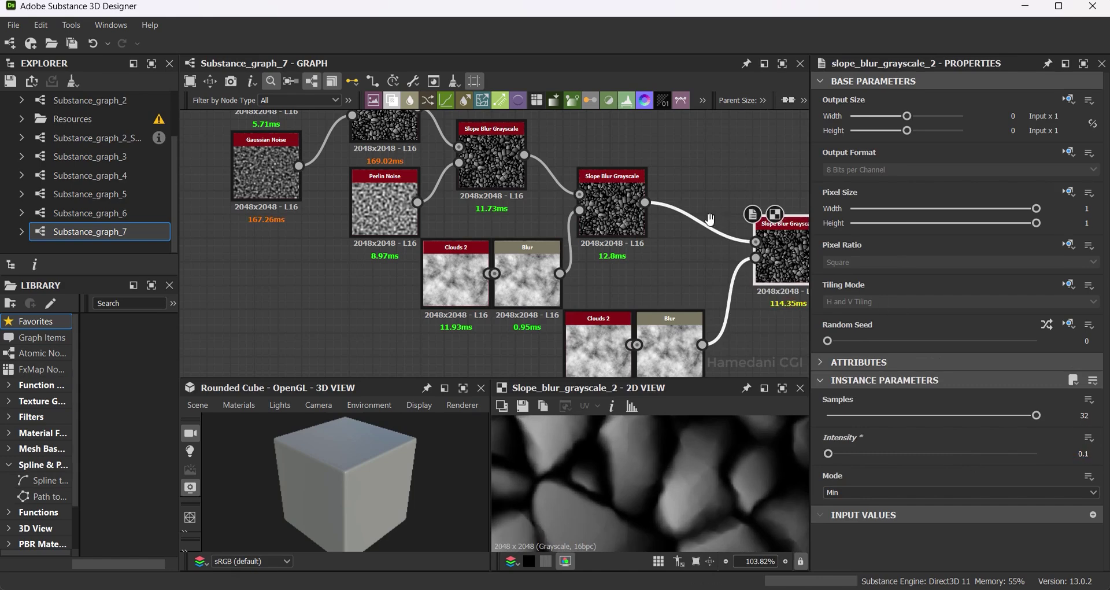
{"action": "scroll", "coordinate": [665, 237], "scroll_direction": "down", "scroll_amount": 3}
{"action": "scroll", "coordinate": [526, 237], "scroll_direction": "down", "scroll_amount": 3}
{"action": "middle_click_drag", "start_coordinate": [526, 237], "coordinate": [543, 300]}
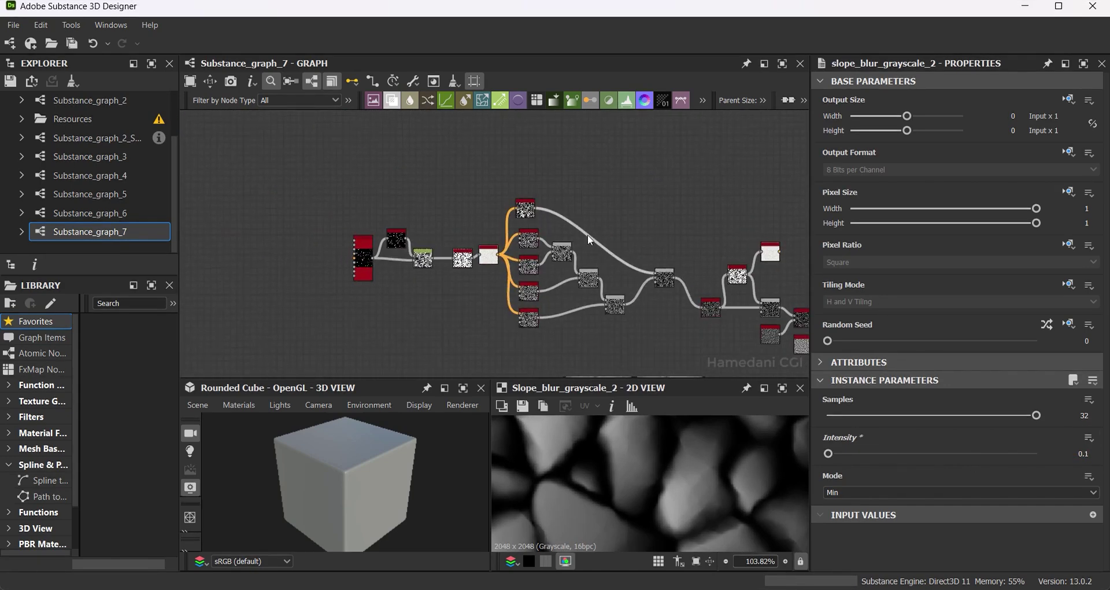
Add a reroute dot on the long wire and align the red node chain.
{"action": "left_click_drag", "start_coordinate": [590, 239], "coordinate": [611, 225], "text": "alt"}
{"action": "left_click_drag", "start_coordinate": [615, 310], "coordinate": [611, 317]}
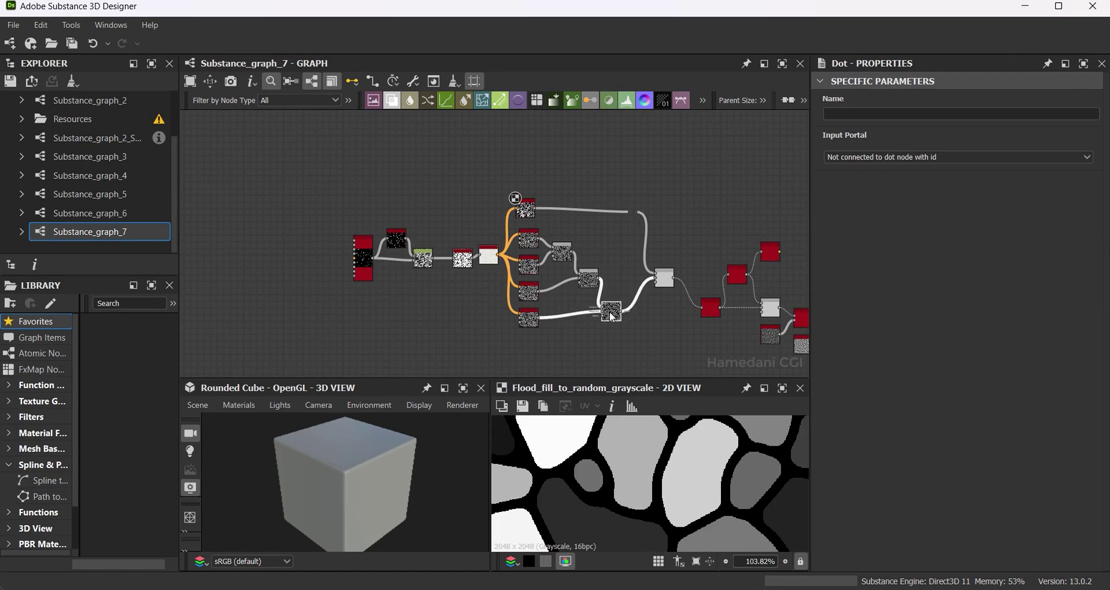
{"action": "middle_click_drag", "start_coordinate": [629, 214], "coordinate": [572, 230]}
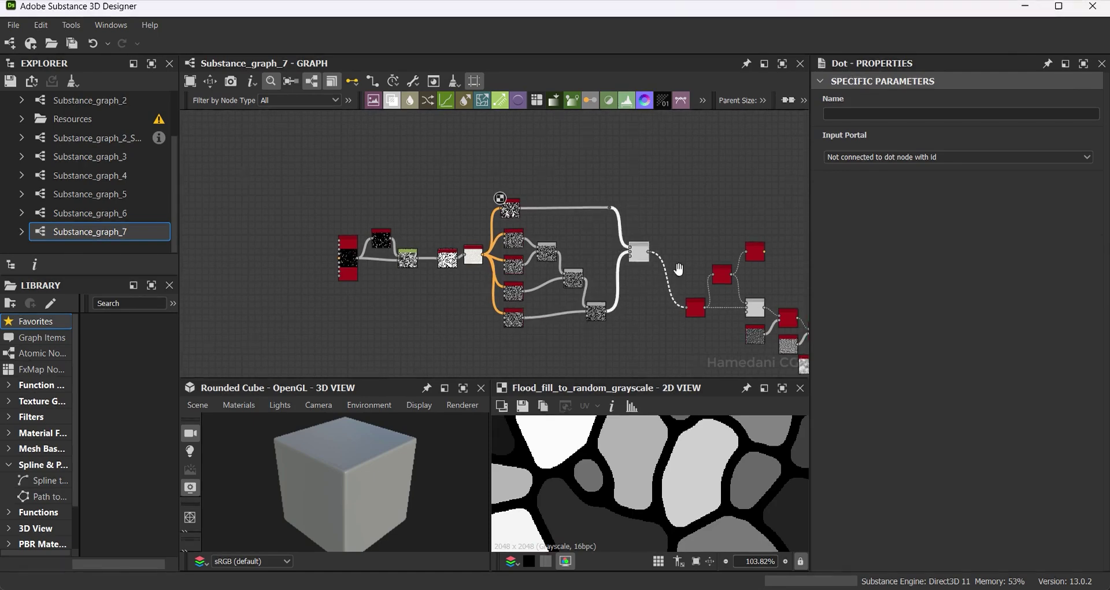
{"action": "left_click_drag", "start_coordinate": [456, 256], "coordinate": [428, 204]}
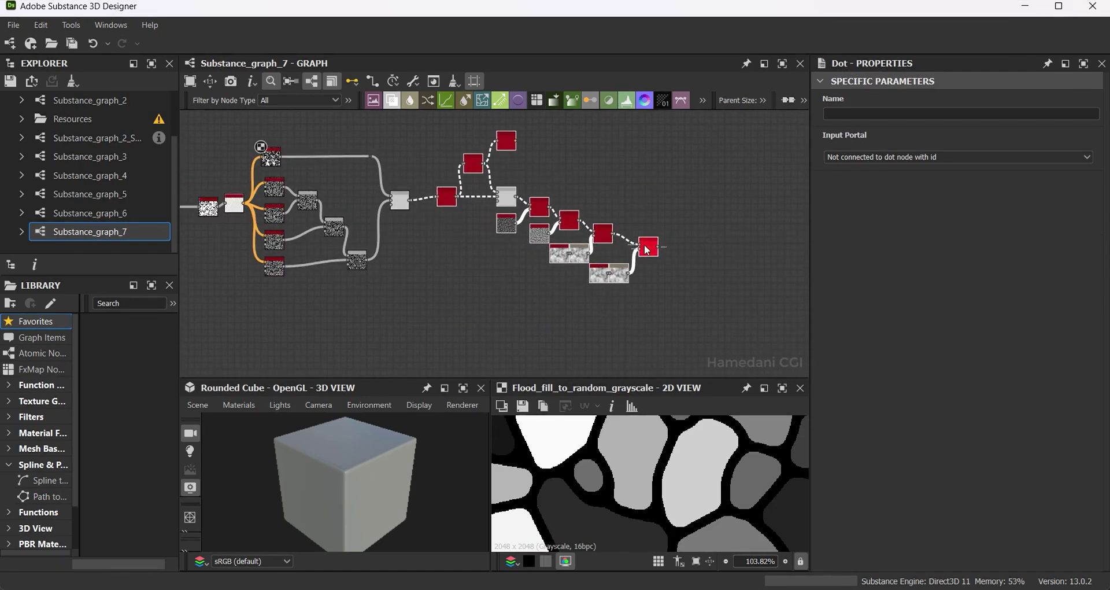
{"action": "middle_click_drag", "start_coordinate": [591, 212], "coordinate": [605, 231]}
Preview the final Slope Blur's full tile of soft grey stones, zoomed out.
{"action": "double_click", "coordinate": [500, 168]}
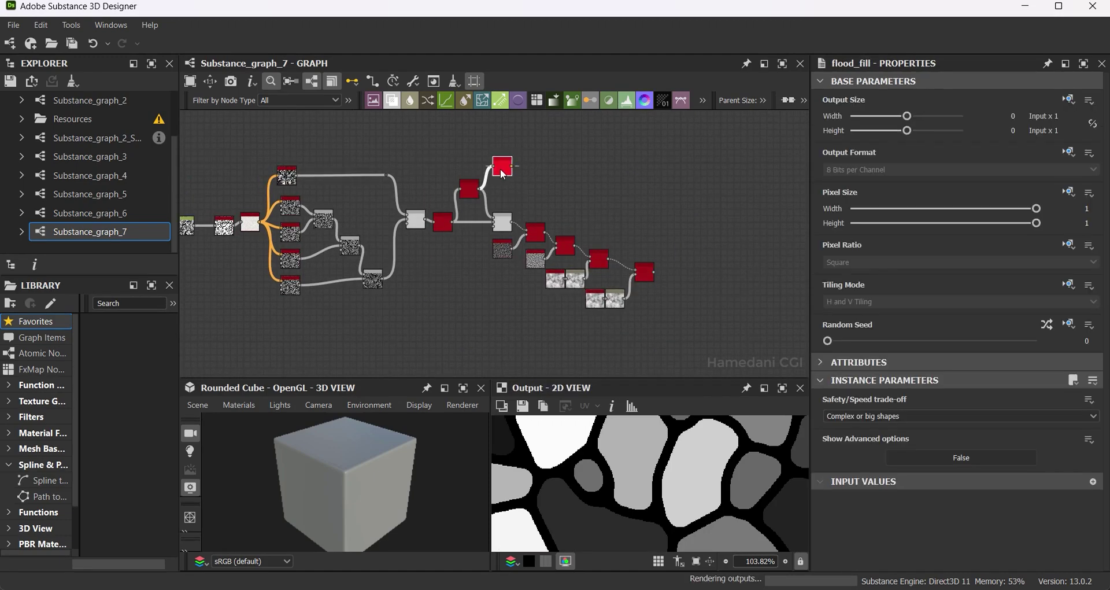
{"action": "double_click", "coordinate": [636, 273]}
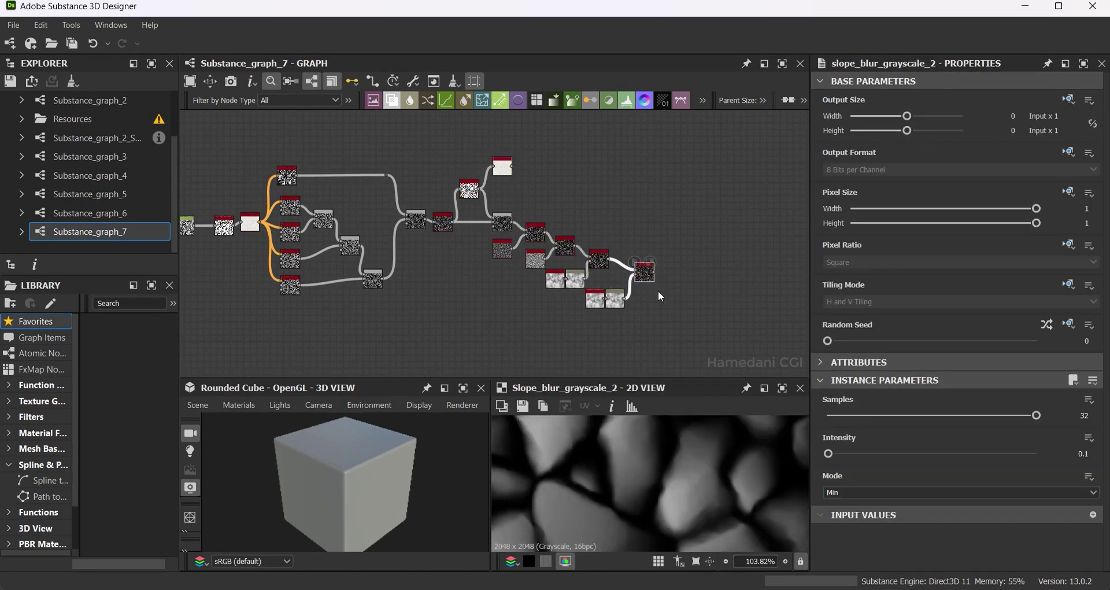
{"action": "scroll", "coordinate": [678, 478], "scroll_direction": "down", "scroll_amount": 4}
{"action": "scroll", "coordinate": [683, 484], "scroll_direction": "down", "scroll_amount": 4}
{"action": "scroll", "coordinate": [683, 485], "scroll_direction": "down", "scroll_amount": 3}
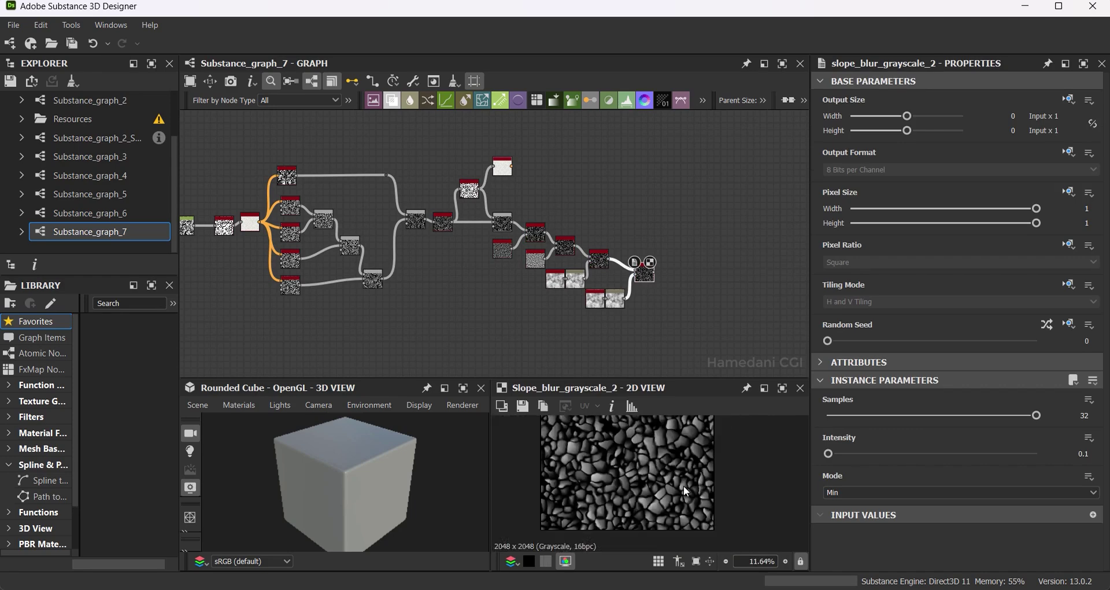
{"action": "scroll", "coordinate": [660, 290], "scroll_direction": "up", "scroll_amount": 3}
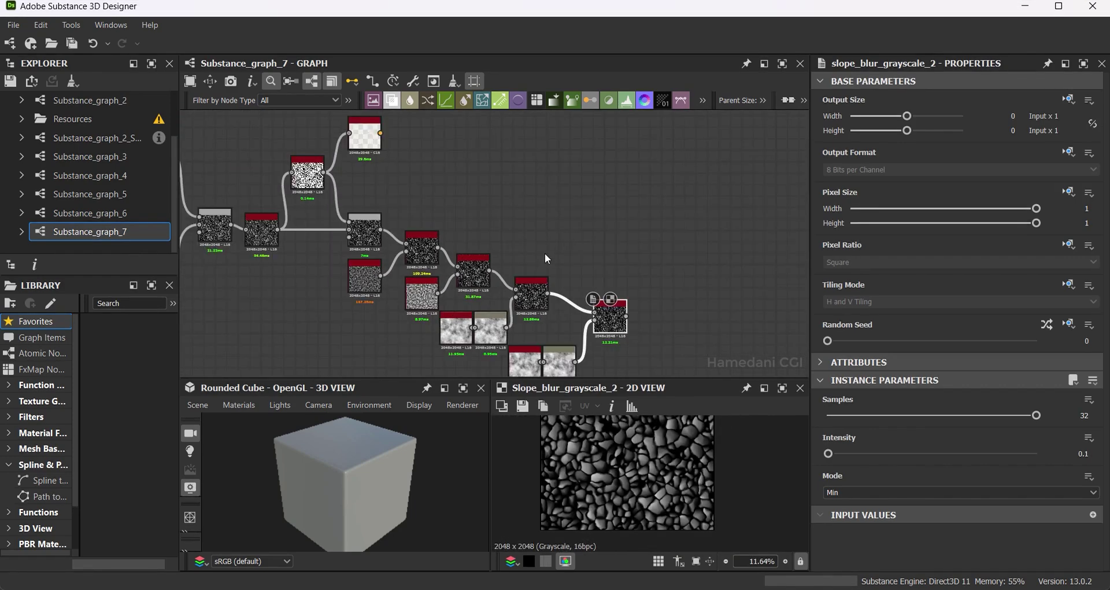
Chain a Flood Fill to Random Color and an RGBA Split off the top node's output.
{"action": "left_click_drag", "start_coordinate": [430, 137], "coordinate": [455, 136]}
{"action": "type", "text": "high"}
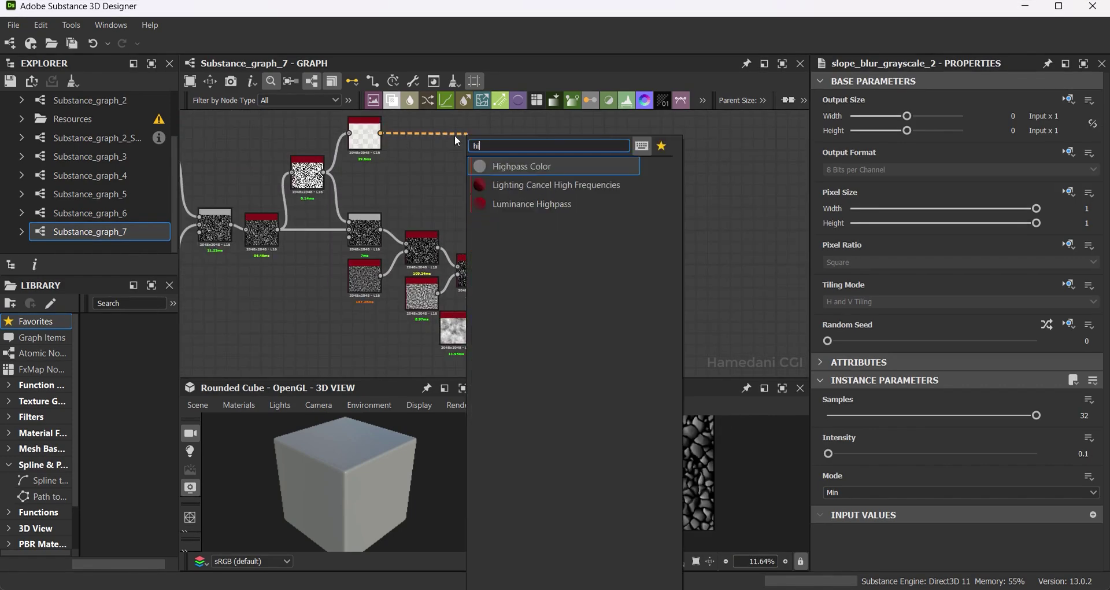
{"action": "key", "text": "BackSpace"}
{"action": "key", "text": "BackSpace"}
{"action": "key", "text": "BackSpace"}
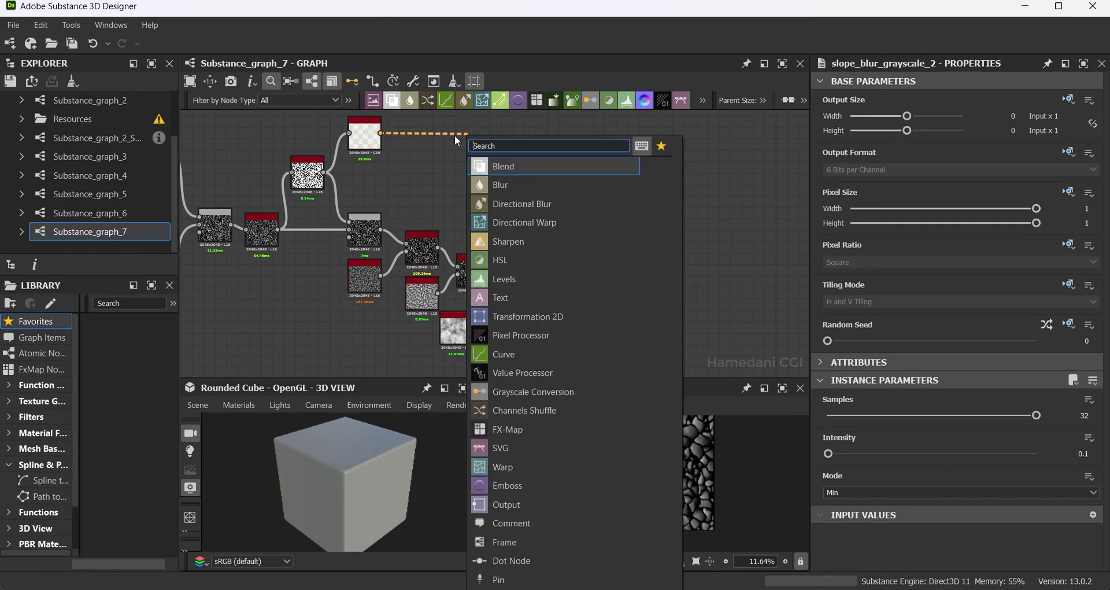
{"action": "type", "text": "flood"}
{"action": "left_click", "coordinate": [616, 262]}
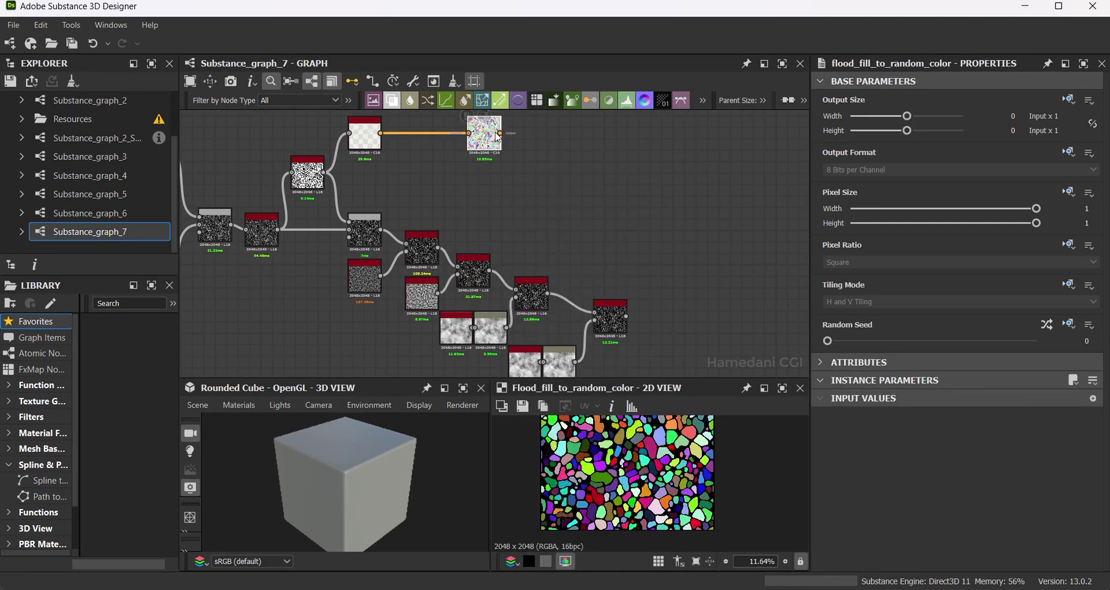
{"action": "left_click_drag", "start_coordinate": [501, 133], "coordinate": [536, 134]}
{"action": "scroll", "coordinate": [537, 134], "scroll_direction": "down", "scroll_amount": 5}
{"action": "scroll", "coordinate": [546, 133], "scroll_direction": "up", "scroll_amount": 5}
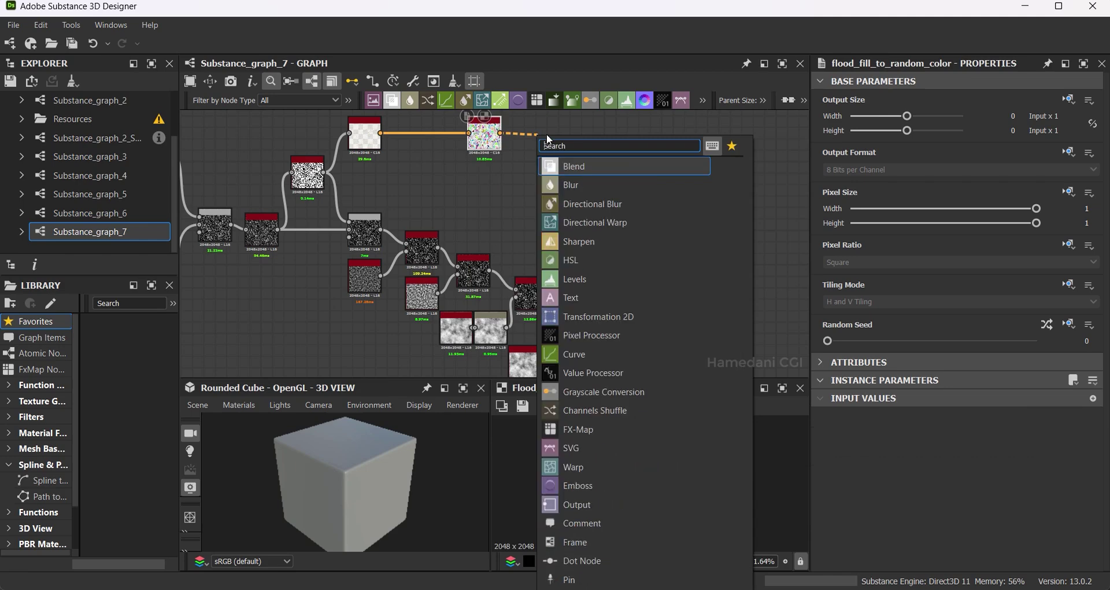
{"action": "type", "text": "sp"}
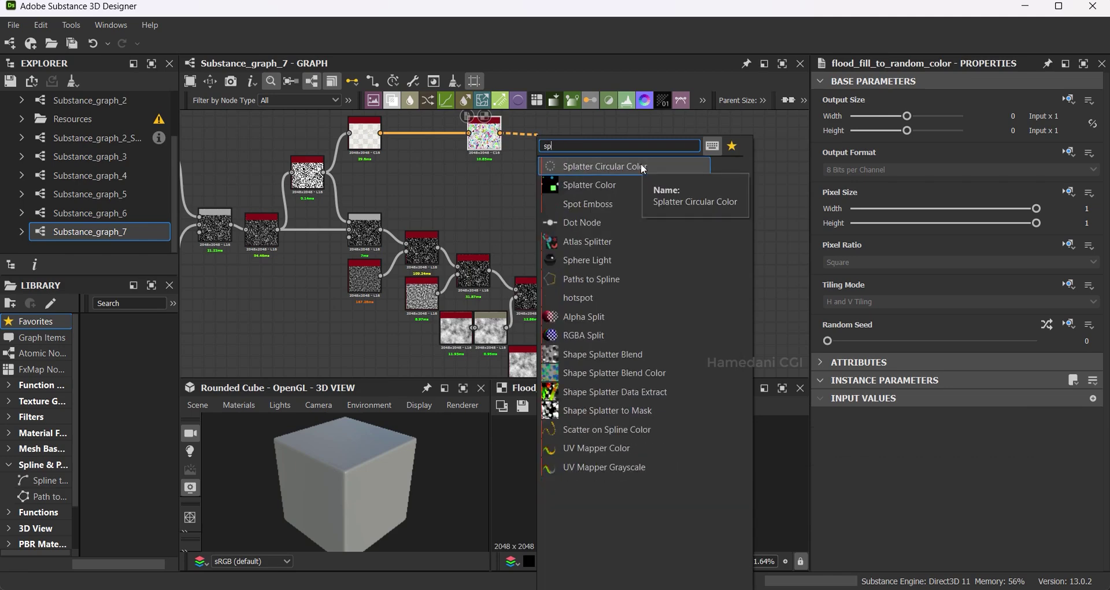
{"action": "left_click", "coordinate": [630, 335]}
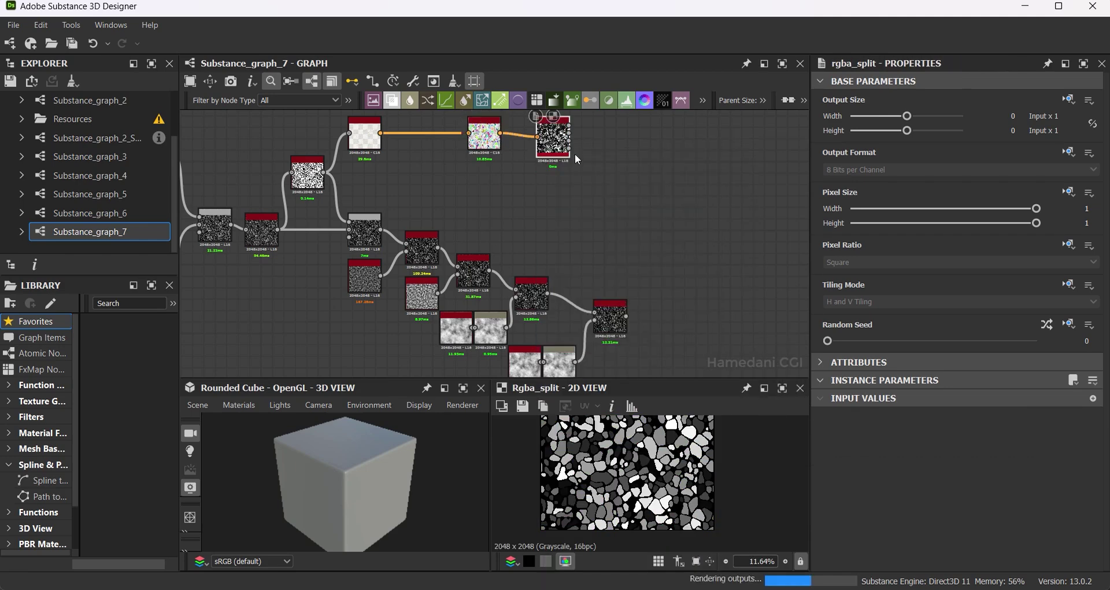
{"action": "mouse_move", "coordinate": [498, 145]}
{"action": "left_mouse_down"}
{"action": "mouse_move", "coordinate": [475, 146]}
{"action": "mouse_move", "coordinate": [619, 138]}
{"action": "left_mouse_up"}
Add a Histogram Select (range 0.18) followed by a Histogram Scan at position 1.
{"action": "type", "text": "hist"}
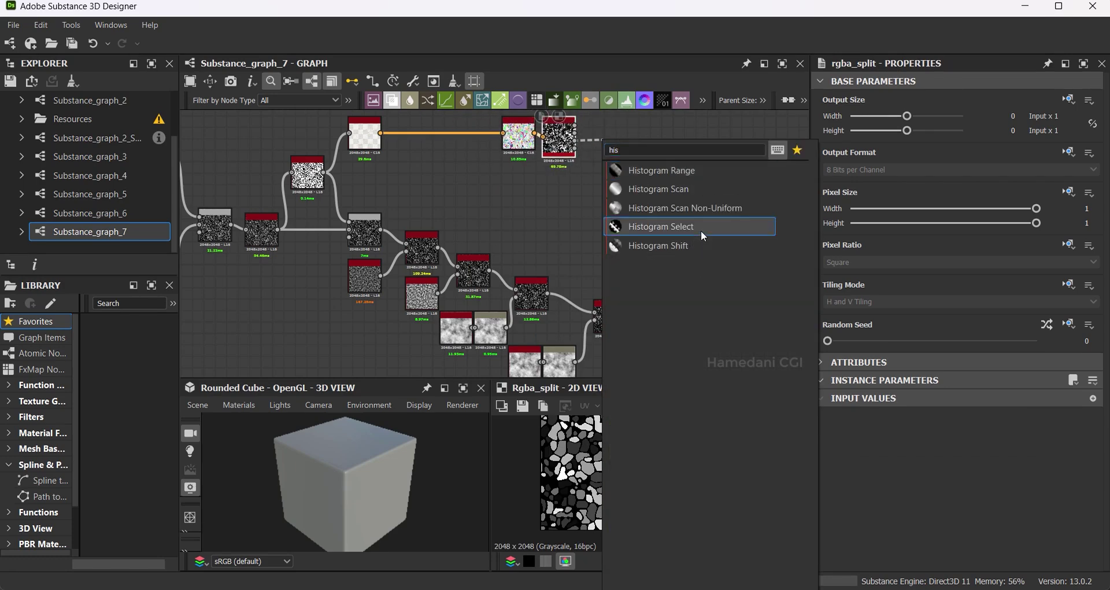
{"action": "left_click", "coordinate": [700, 230]}
{"action": "left_click_drag", "start_coordinate": [879, 459], "coordinate": [867, 459]}
{"action": "mouse_move", "coordinate": [621, 147]}
{"action": "left_mouse_down"}
{"action": "mouse_move", "coordinate": [598, 136]}
{"action": "mouse_move", "coordinate": [638, 136]}
{"action": "left_mouse_up"}
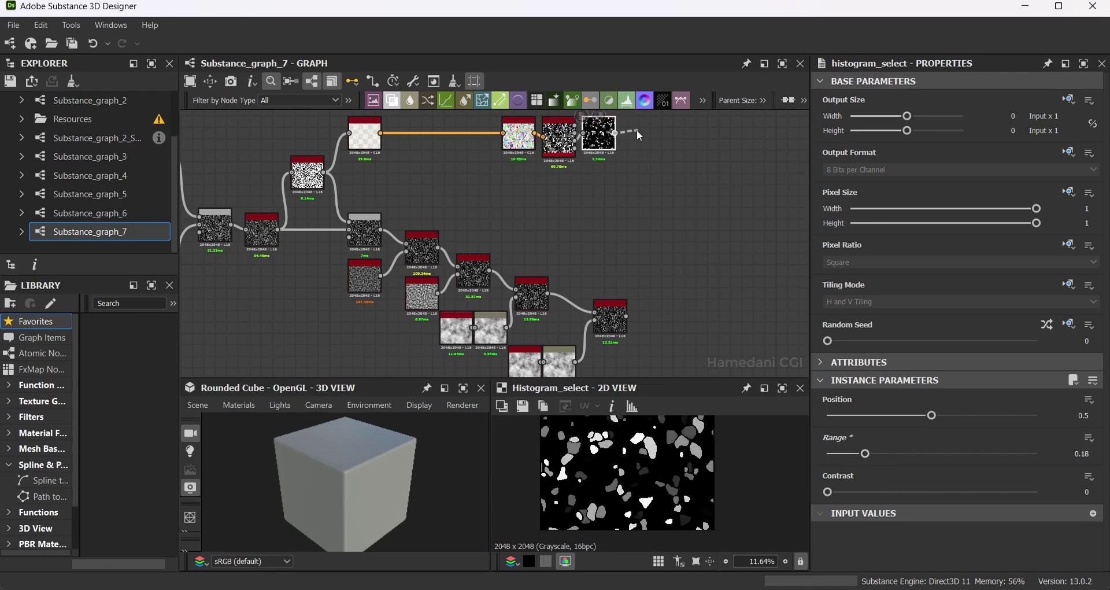
{"action": "left_click", "coordinate": [694, 201]}
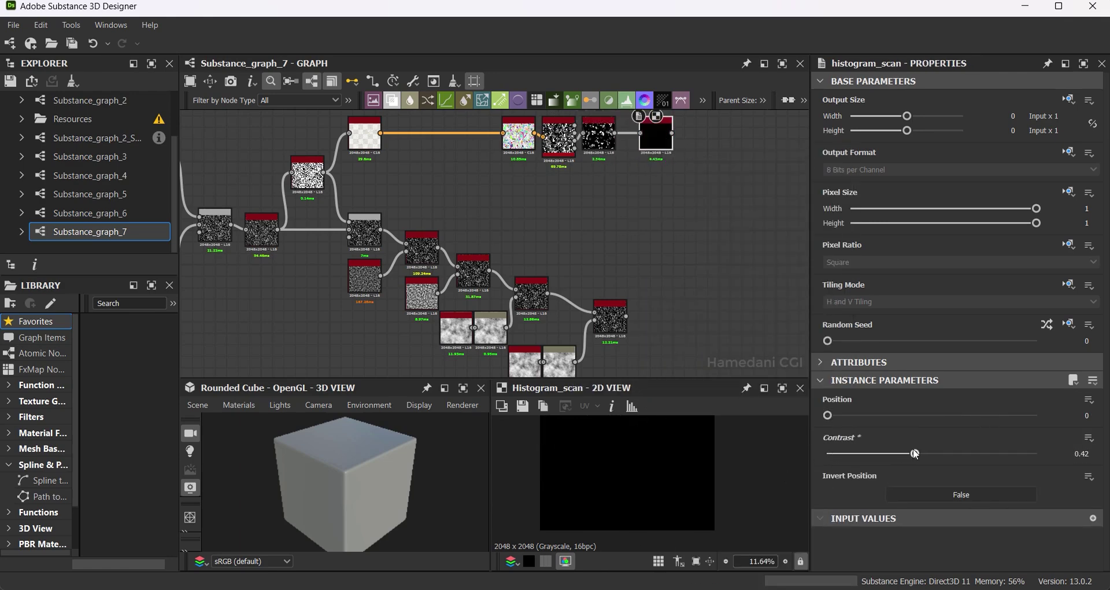
{"action": "left_click_drag", "start_coordinate": [829, 415], "coordinate": [1045, 423]}
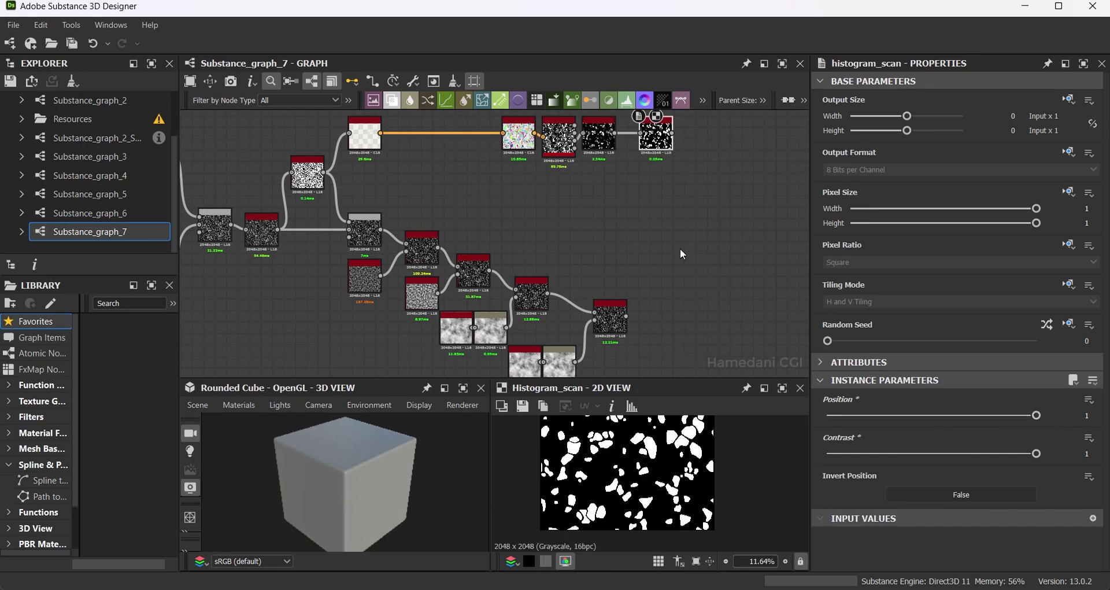
Add a Blend node fed by the stone texture and preview the Histogram Scan result.
{"action": "left_click", "coordinate": [392, 100]}
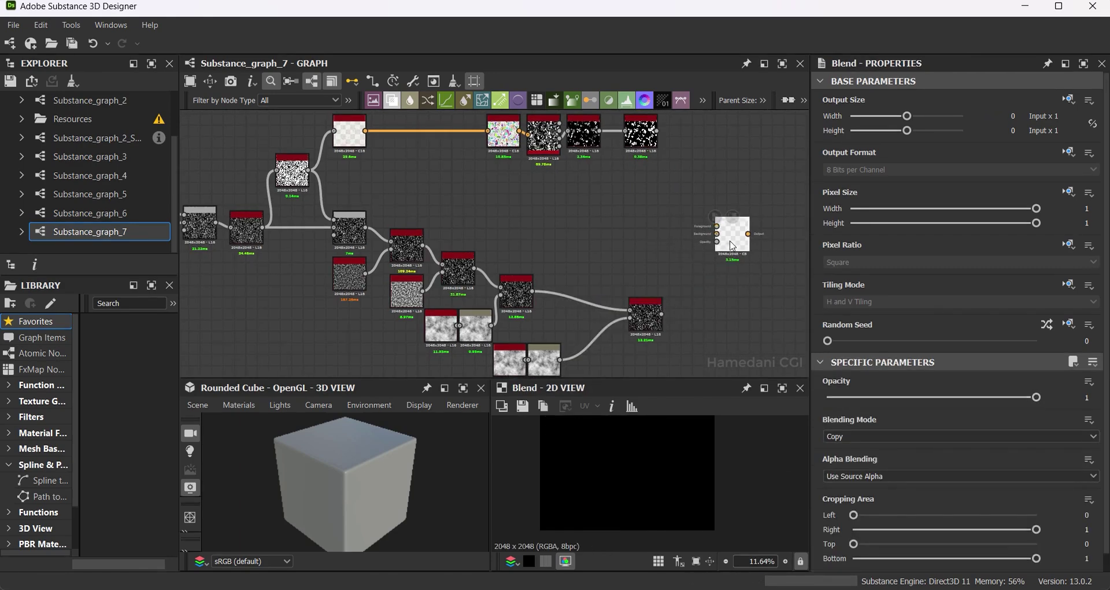
{"action": "left_click_drag", "start_coordinate": [662, 314], "coordinate": [717, 229]}
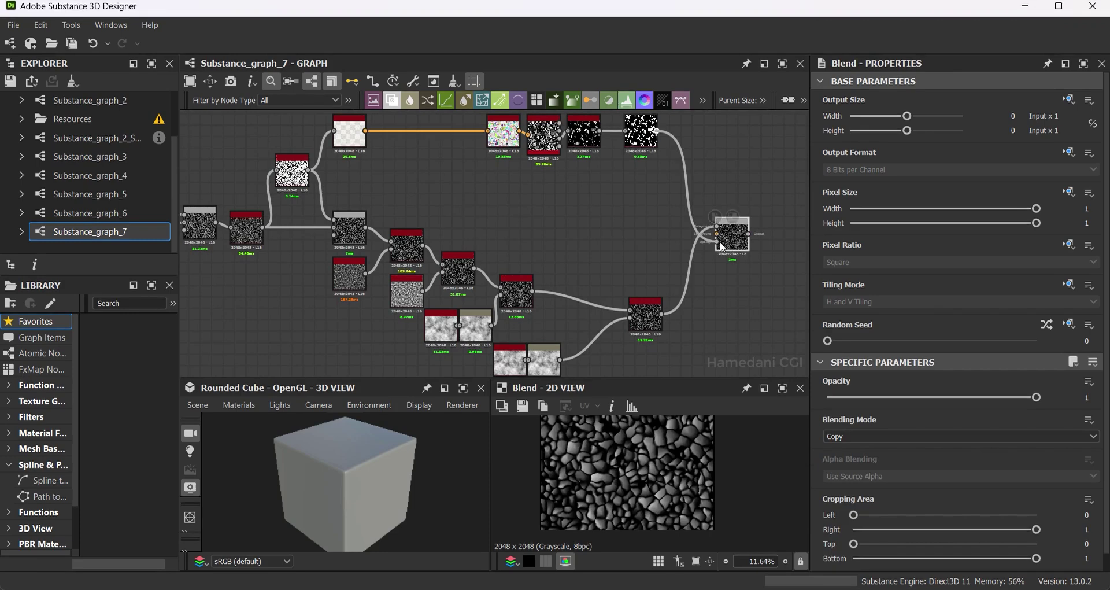
{"action": "scroll", "coordinate": [549, 220], "scroll_direction": "up", "scroll_amount": 3}
{"action": "double_click", "coordinate": [575, 181]}
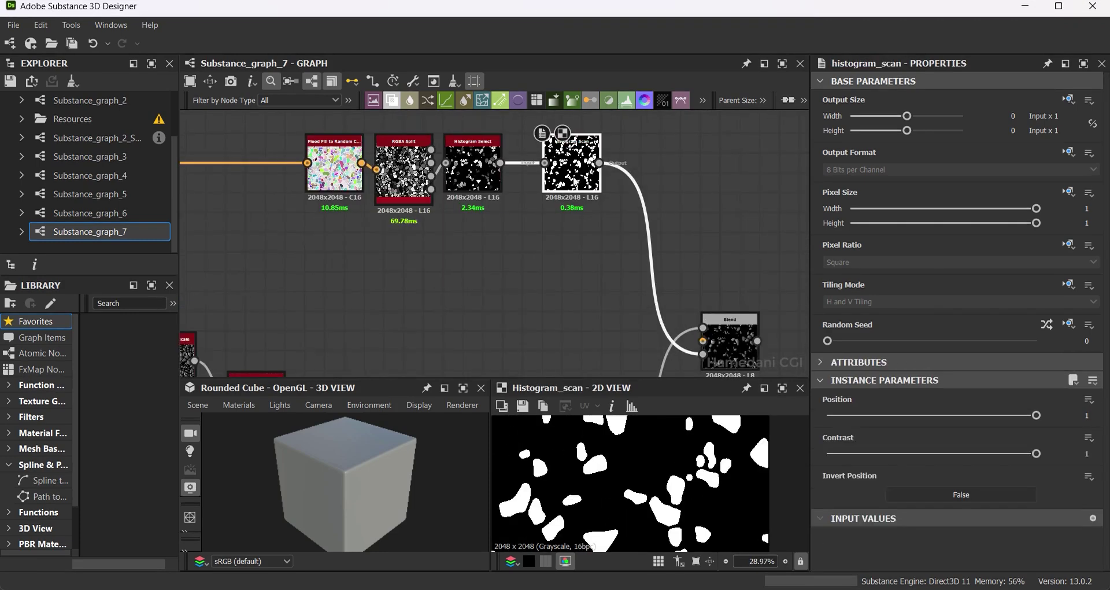
{"action": "scroll", "coordinate": [606, 214], "scroll_direction": "up", "scroll_amount": 2}
{"action": "scroll", "coordinate": [531, 289], "scroll_direction": "down", "scroll_amount": 2}
Insert a Blur HQ Grayscale after Histogram Scan with quality set to maximum.
{"action": "key", "text": "space"}
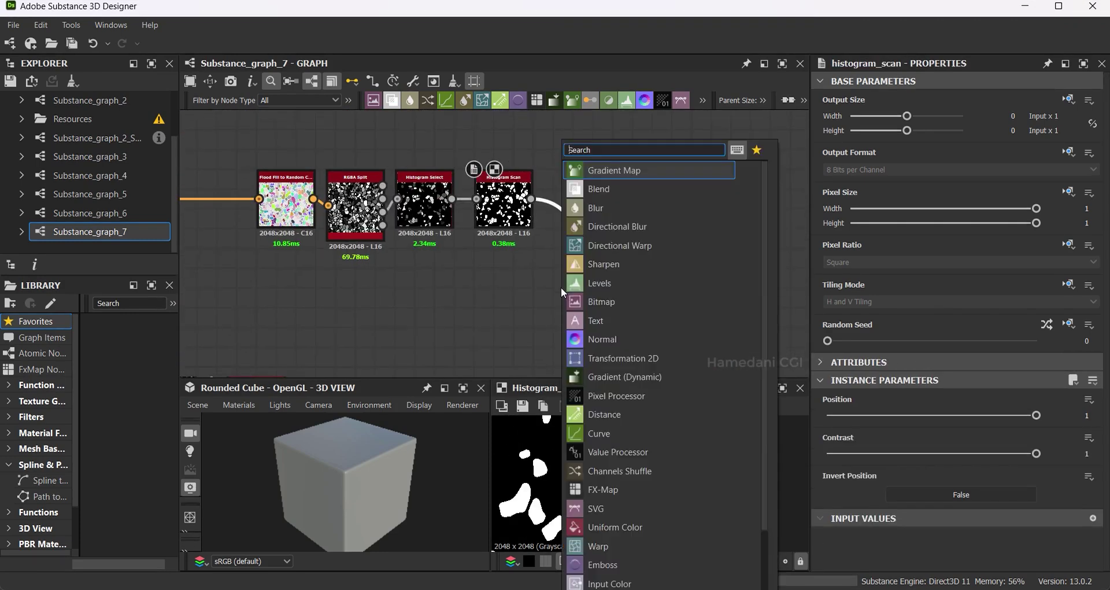
{"action": "type", "text": "blur hq"}
{"action": "left_click", "coordinate": [646, 179]}
{"action": "left_click_drag", "start_coordinate": [584, 298], "coordinate": [594, 220]}
{"action": "left_click_drag", "start_coordinate": [958, 415], "coordinate": [833, 416]}
{"action": "left_click", "coordinate": [1066, 450]}
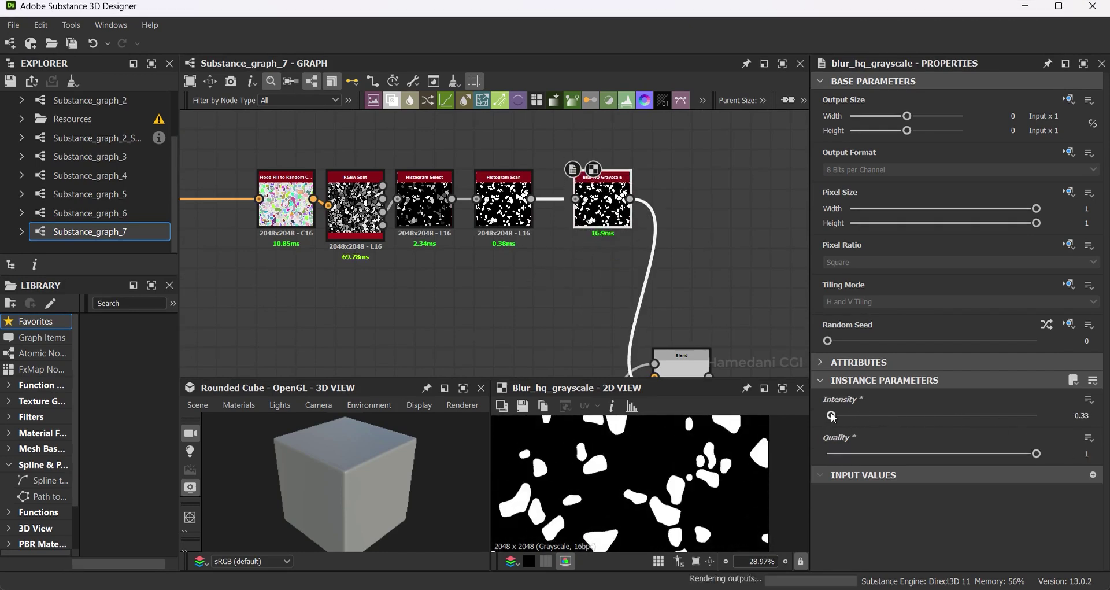
Preview the Blend and retune Histogram Select to position 0.42 with a narrower range.
{"action": "left_click", "coordinate": [659, 353]}
{"action": "scroll", "coordinate": [653, 501], "scroll_direction": "up", "scroll_amount": 1}
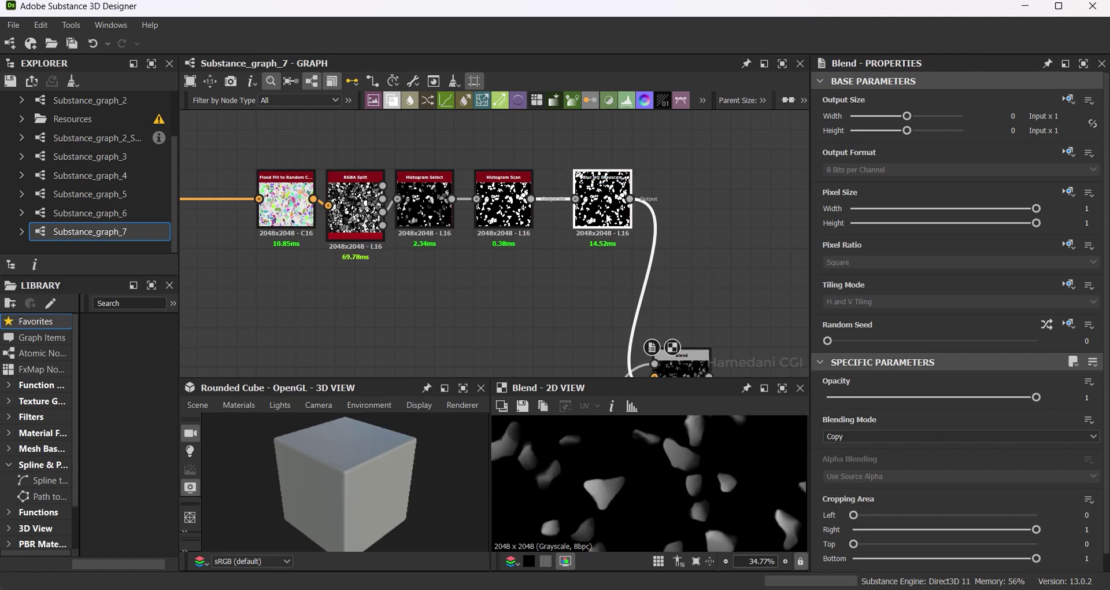
{"action": "left_click", "coordinate": [601, 199]}
{"action": "left_click", "coordinate": [501, 208]}
{"action": "scroll", "coordinate": [467, 208], "scroll_direction": "up", "scroll_amount": 3}
{"action": "left_click", "coordinate": [399, 203]}
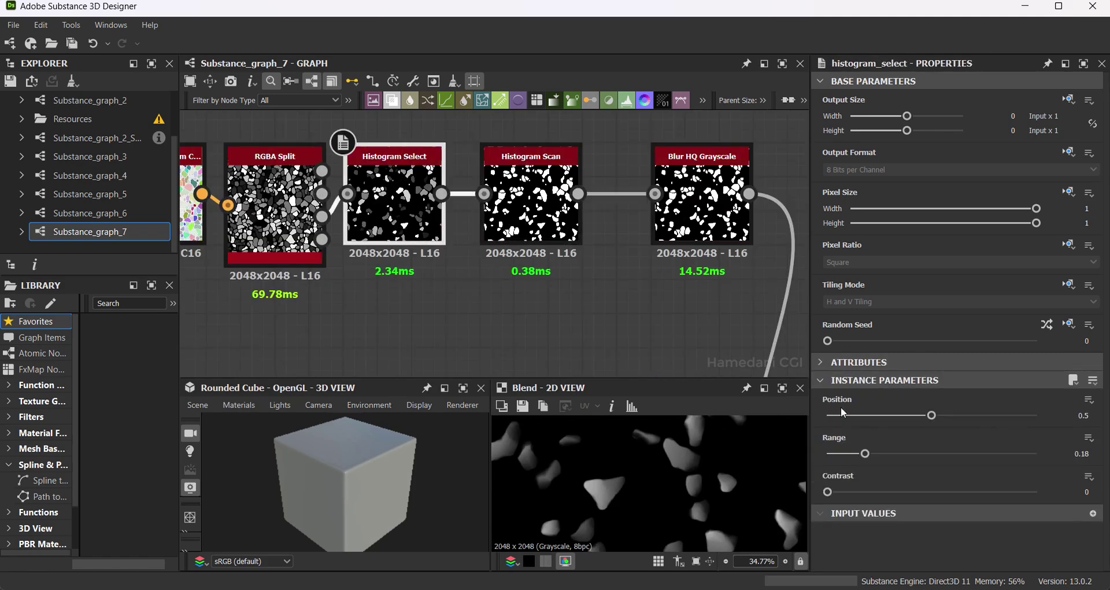
{"action": "left_click_drag", "start_coordinate": [934, 419], "coordinate": [914, 418]}
{"action": "scroll", "coordinate": [706, 459], "scroll_direction": "down", "scroll_amount": 5}
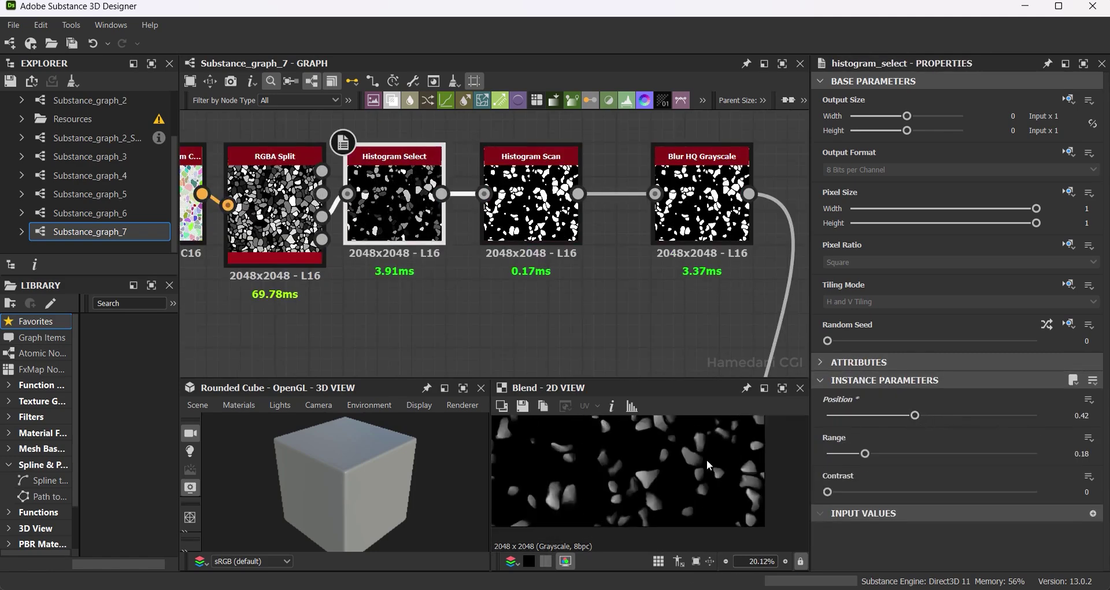
{"action": "left_click_drag", "start_coordinate": [864, 453], "coordinate": [870, 454]}
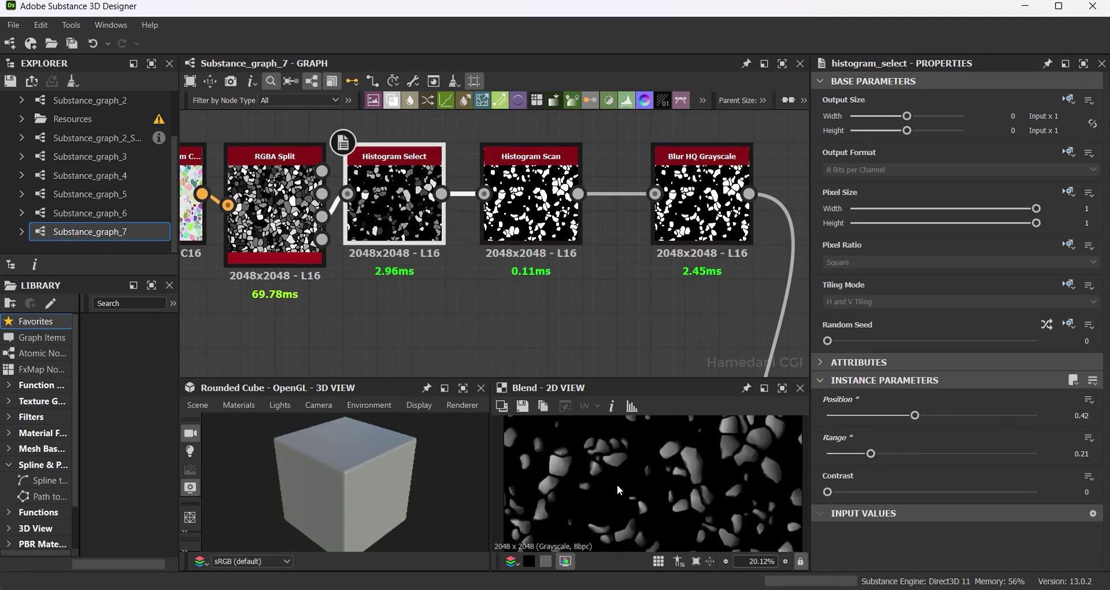
Inspect the Blend node's settings.
{"action": "scroll", "coordinate": [675, 480], "scroll_direction": "up", "scroll_amount": 5}
{"action": "scroll", "coordinate": [675, 480], "scroll_direction": "down", "scroll_amount": 5}
{"action": "scroll", "coordinate": [648, 230], "scroll_direction": "down", "scroll_amount": 6}
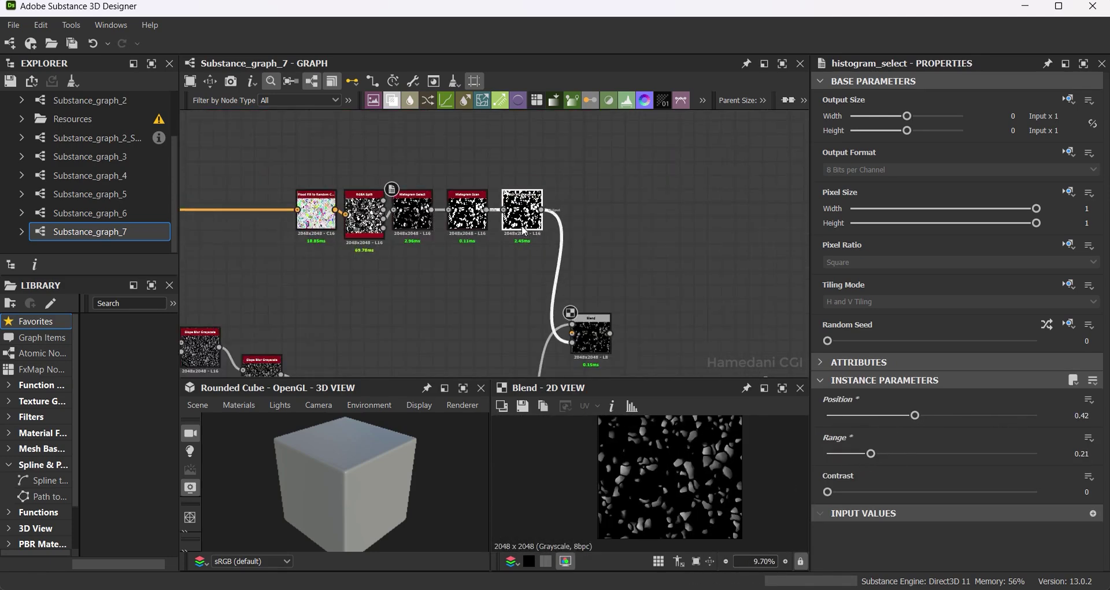
{"action": "left_click", "coordinate": [648, 230]}
{"action": "scroll", "coordinate": [683, 484], "scroll_direction": "up", "scroll_amount": 4}
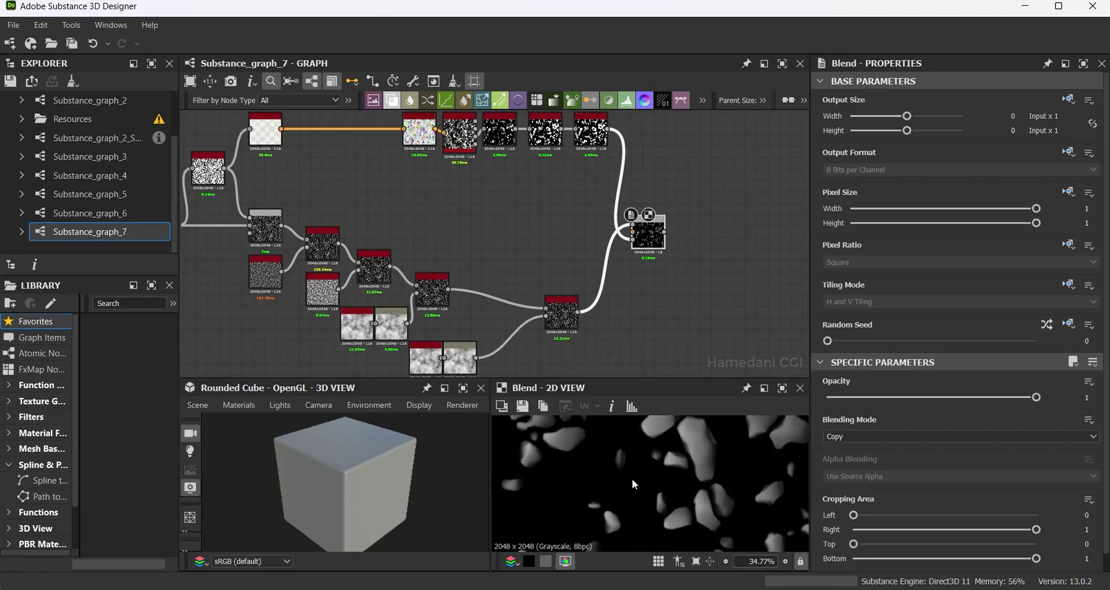
{"action": "scroll", "coordinate": [632, 477], "scroll_direction": "down", "scroll_amount": 4}
{"action": "scroll", "coordinate": [578, 324], "scroll_direction": "down", "scroll_amount": 2}
Connect the Blend result to the output nodes on the right.
{"action": "left_click_drag", "start_coordinate": [534, 260], "coordinate": [752, 333]}
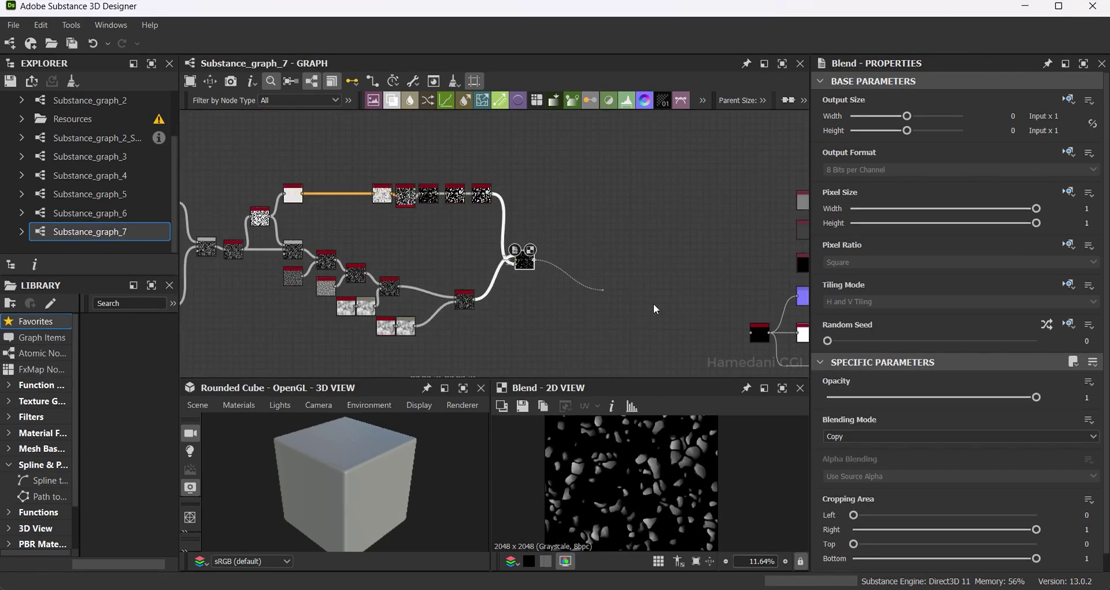
{"action": "scroll", "coordinate": [399, 503], "scroll_direction": "up", "scroll_amount": 3}
{"action": "scroll", "coordinate": [407, 482], "scroll_direction": "up", "scroll_amount": 3}
{"action": "scroll", "coordinate": [425, 198], "scroll_direction": "up", "scroll_amount": 2}
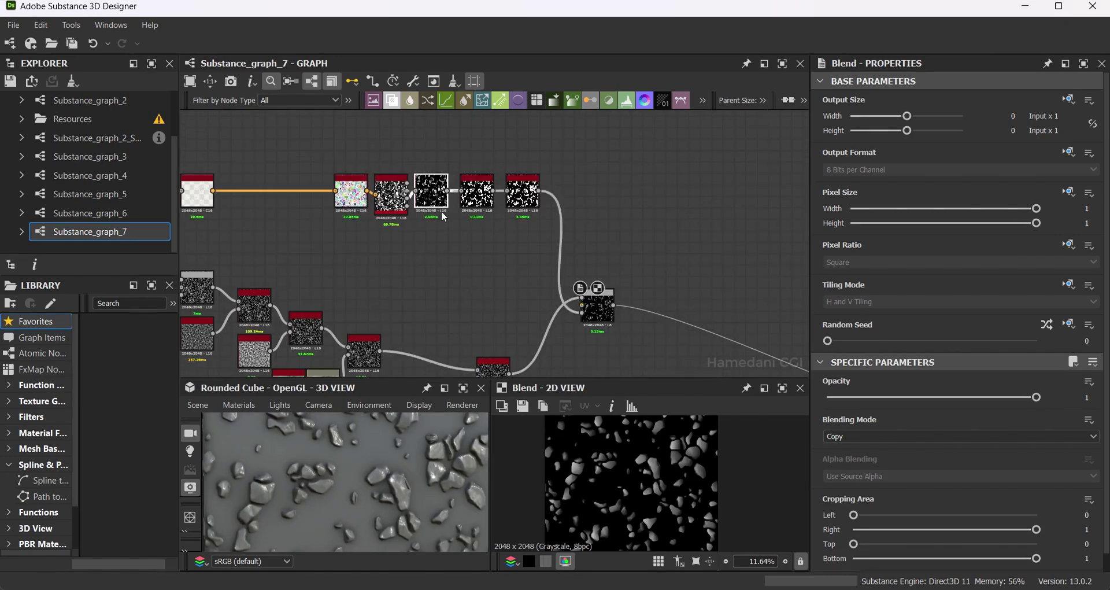
Raise the Histogram Select range to 0.35 to scatter more stones.
{"action": "left_click", "coordinate": [431, 193]}
{"action": "left_click_drag", "start_coordinate": [870, 454], "coordinate": [901, 453]}
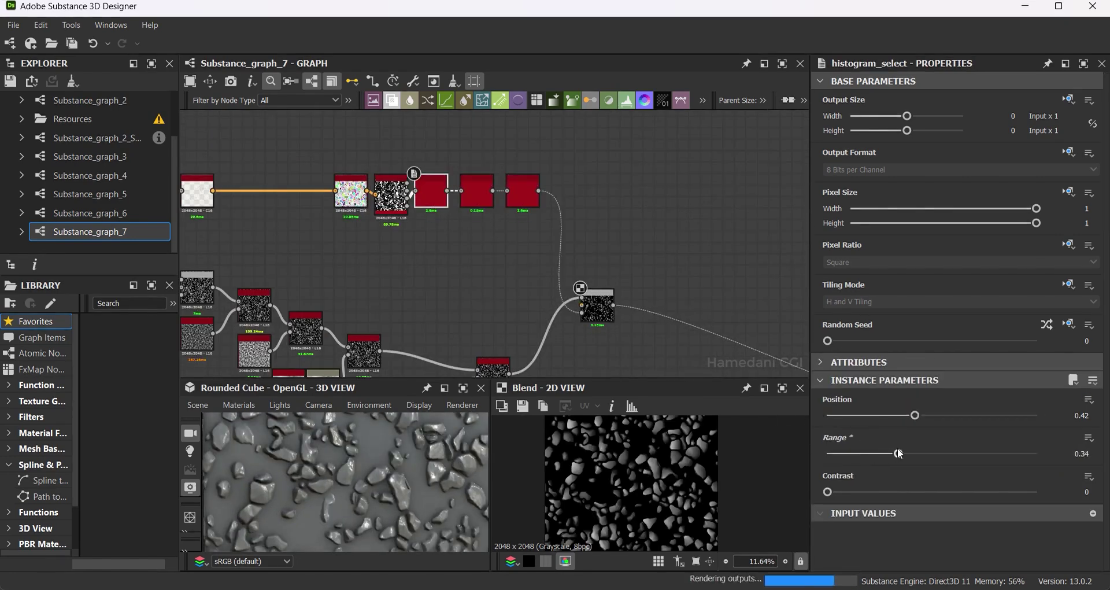
{"action": "scroll", "coordinate": [415, 481], "scroll_direction": "down", "scroll_amount": 3}
{"action": "scroll", "coordinate": [540, 209], "scroll_direction": "down", "scroll_amount": 2}
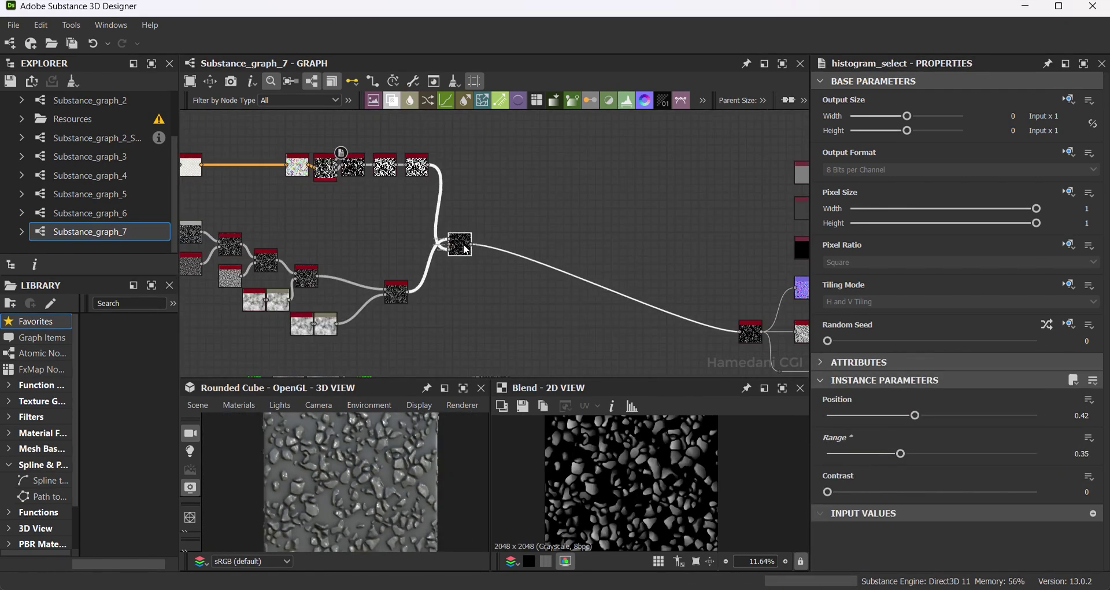
Pan the graph view to clear empty canvas for new nodes.
{"action": "middle_click_drag", "start_coordinate": [519, 267], "coordinate": [542, 278]}
{"action": "scroll", "coordinate": [609, 272], "scroll_direction": "down", "scroll_amount": 2}
{"action": "middle_click_drag", "start_coordinate": [616, 327], "coordinate": [739, 261]}
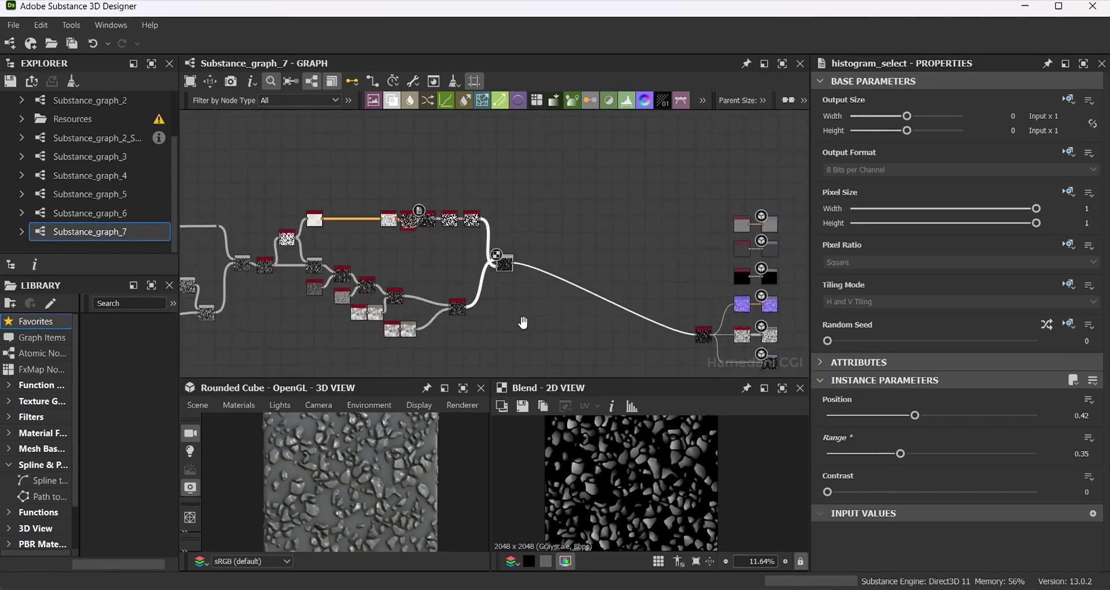
{"action": "scroll", "coordinate": [694, 223], "scroll_direction": "down", "scroll_amount": 2}
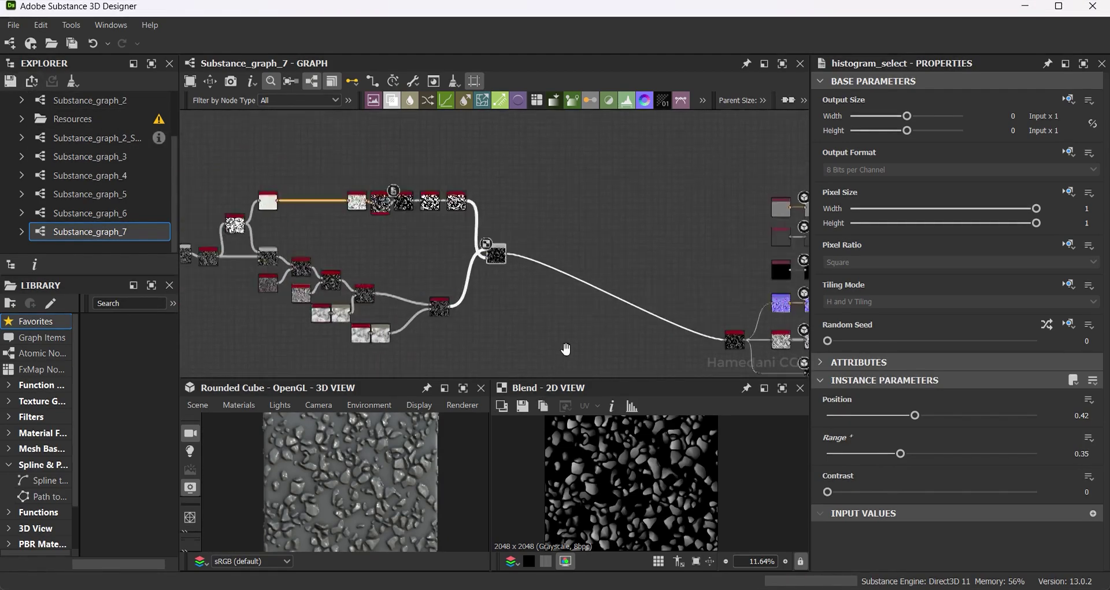
{"action": "middle_click_drag", "start_coordinate": [694, 223], "coordinate": [498, 262]}
{"action": "key", "text": "ctrl+a"}
{"action": "middle_click_drag", "start_coordinate": [707, 329], "coordinate": [653, 311]}
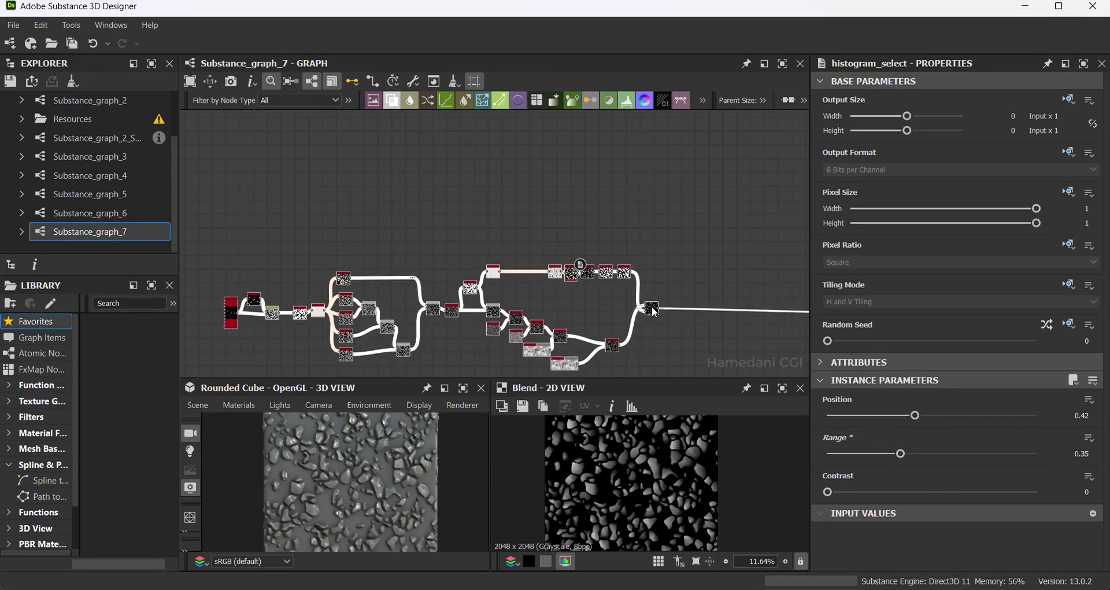
{"action": "left_click", "coordinate": [560, 231]}
{"action": "middle_click_drag", "start_coordinate": [560, 231], "coordinate": [609, 280]}
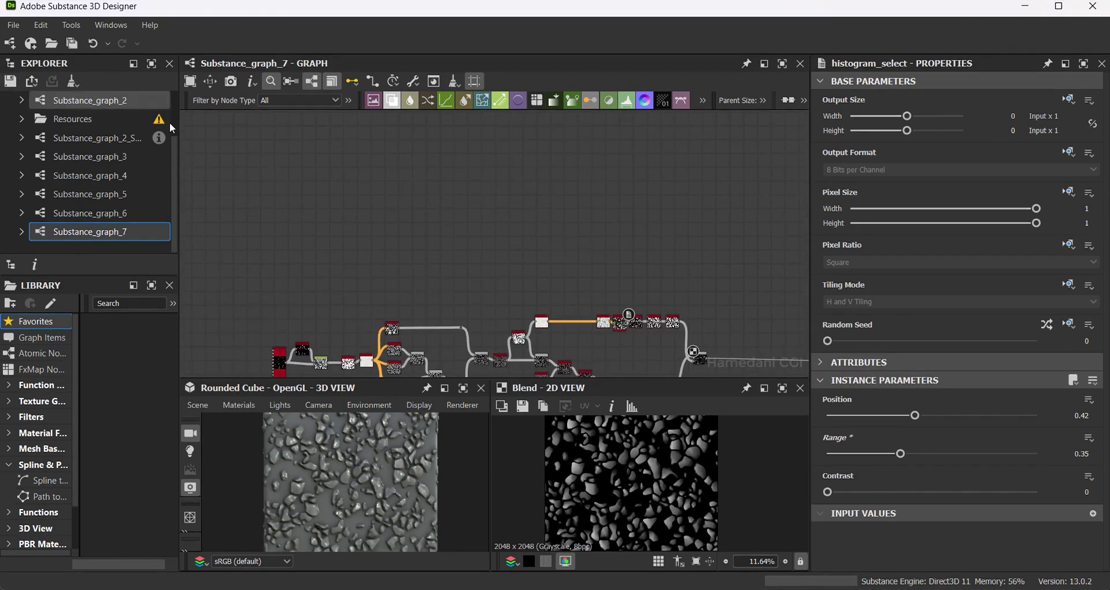
Add a Shape node with its pattern set to Disc.
{"action": "key", "text": "space"}
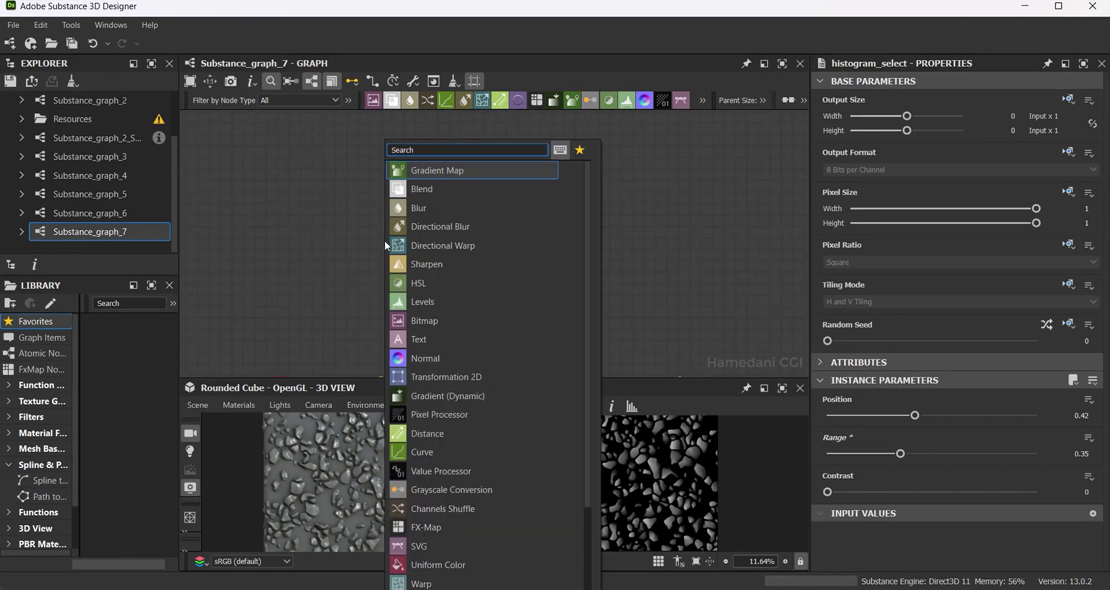
{"action": "type", "text": "his"}
{"action": "key", "text": "Escape"}
{"action": "key", "text": "space"}
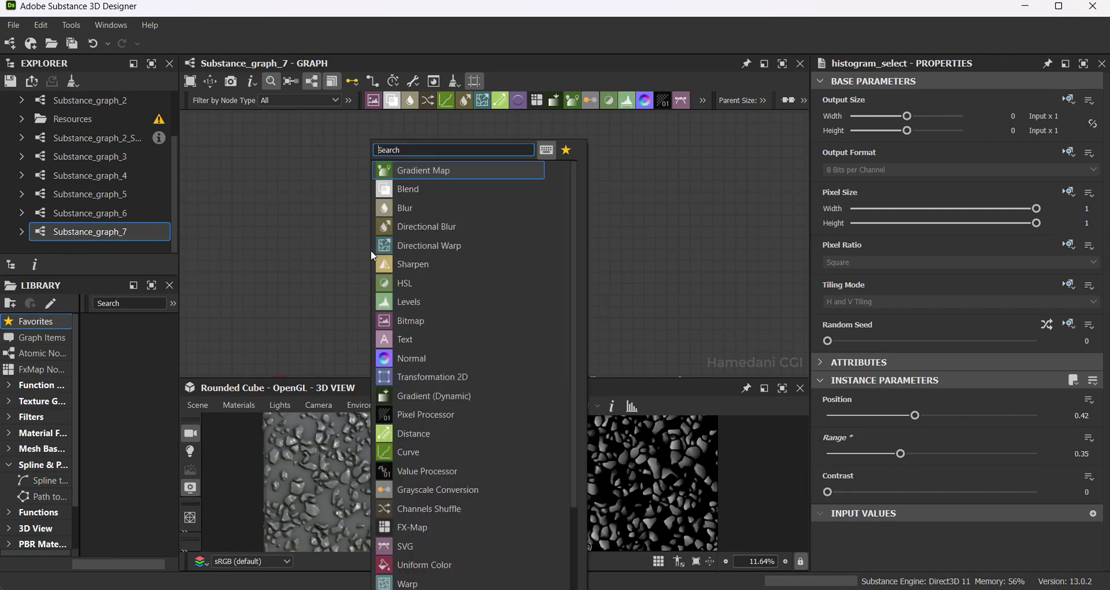
{"action": "type", "text": "shape"}
{"action": "left_click", "coordinate": [416, 208]}
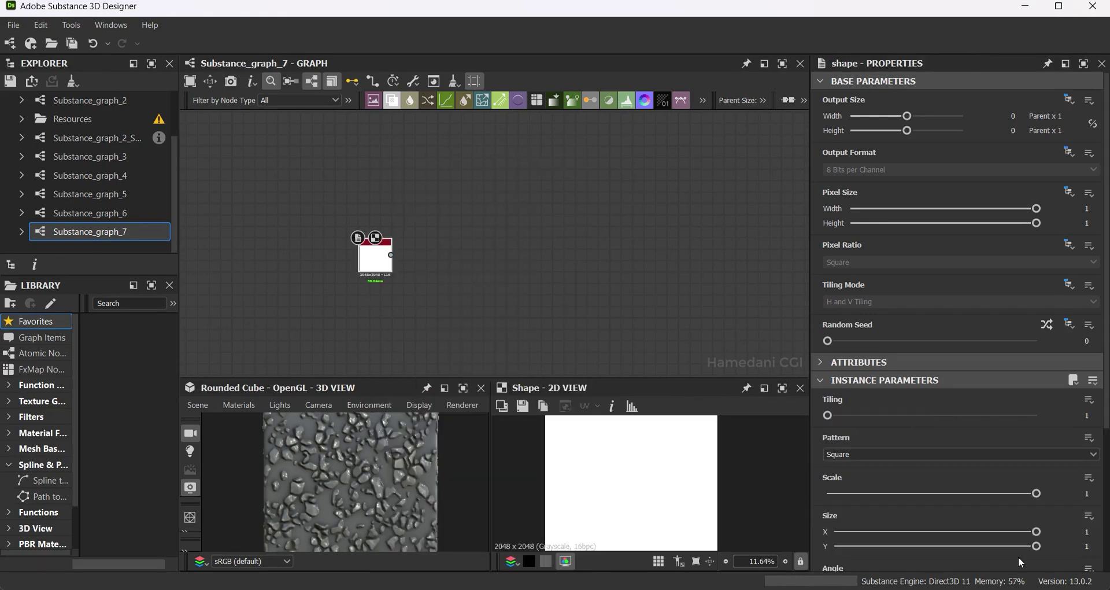
{"action": "left_click", "coordinate": [924, 454]}
{"action": "left_click", "coordinate": [900, 474]}
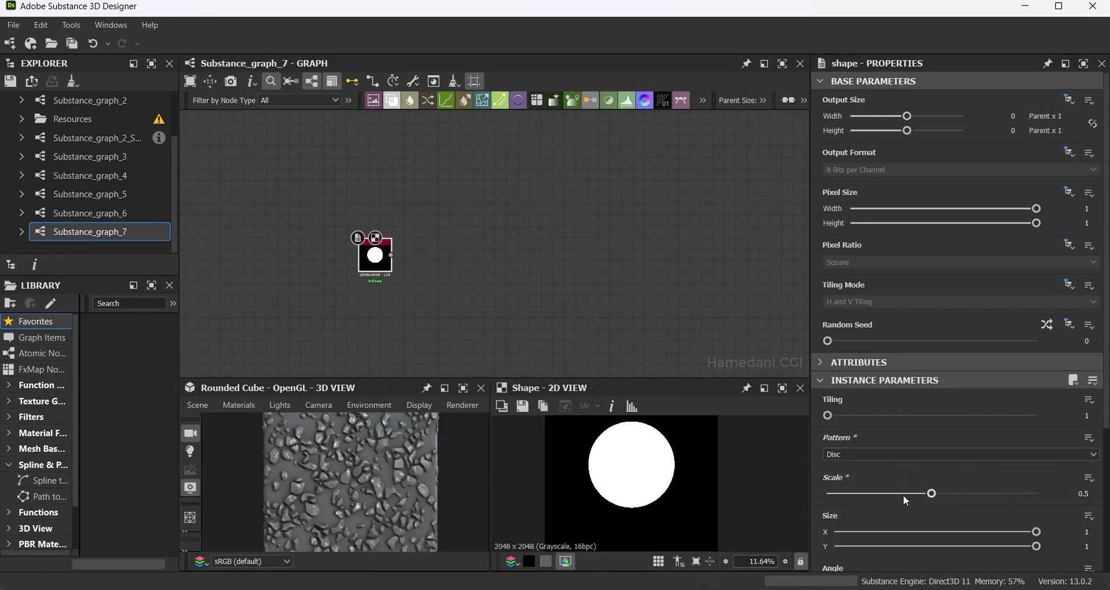
Add a Trapezoid Transform Grayscale (No Tiling, Top 1.06, Bottom 0.67), then a Transformation 2D.
{"action": "left_click_drag", "start_coordinate": [391, 255], "coordinate": [436, 251]}
{"action": "left_click", "coordinate": [474, 338]}
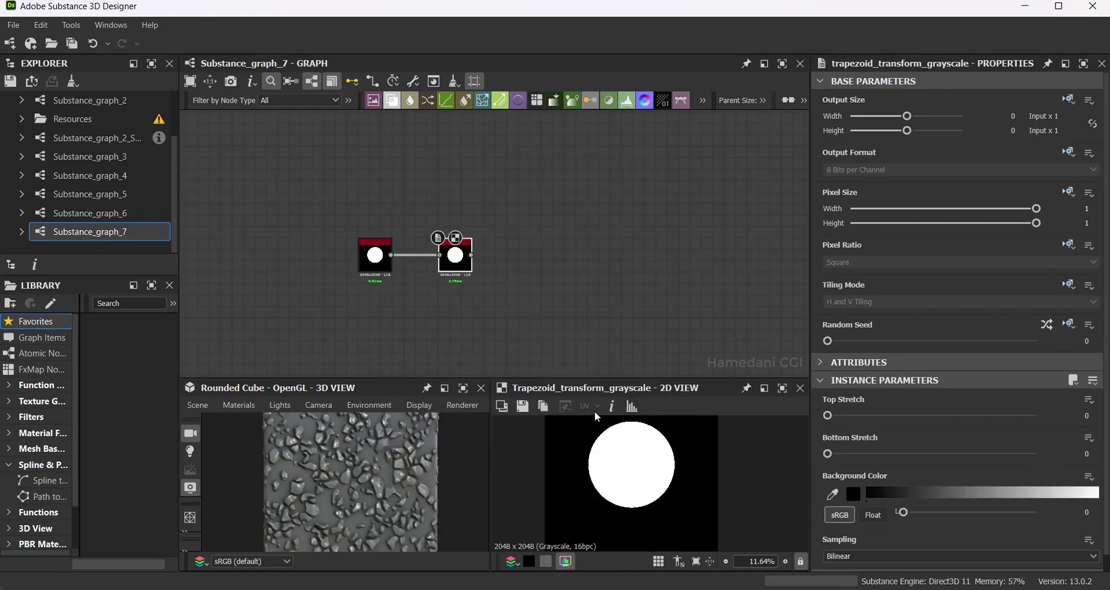
{"action": "left_click_drag", "start_coordinate": [878, 414], "coordinate": [1079, 438]}
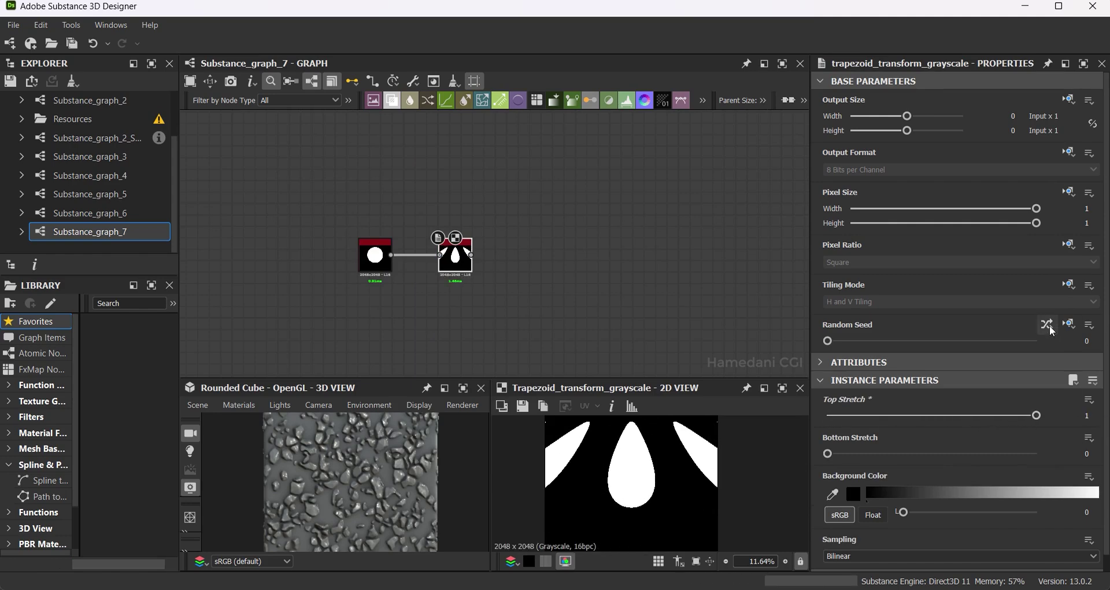
{"action": "left_click", "coordinate": [1070, 285]}
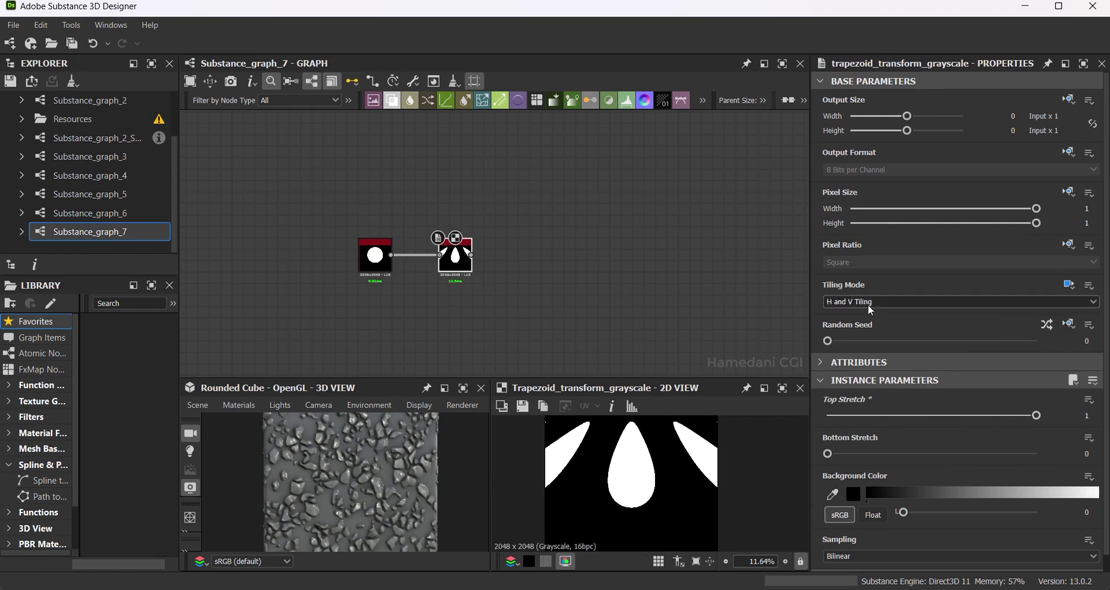
{"action": "double_click", "coordinate": [1070, 418]}
{"action": "type", "text": ".2"}
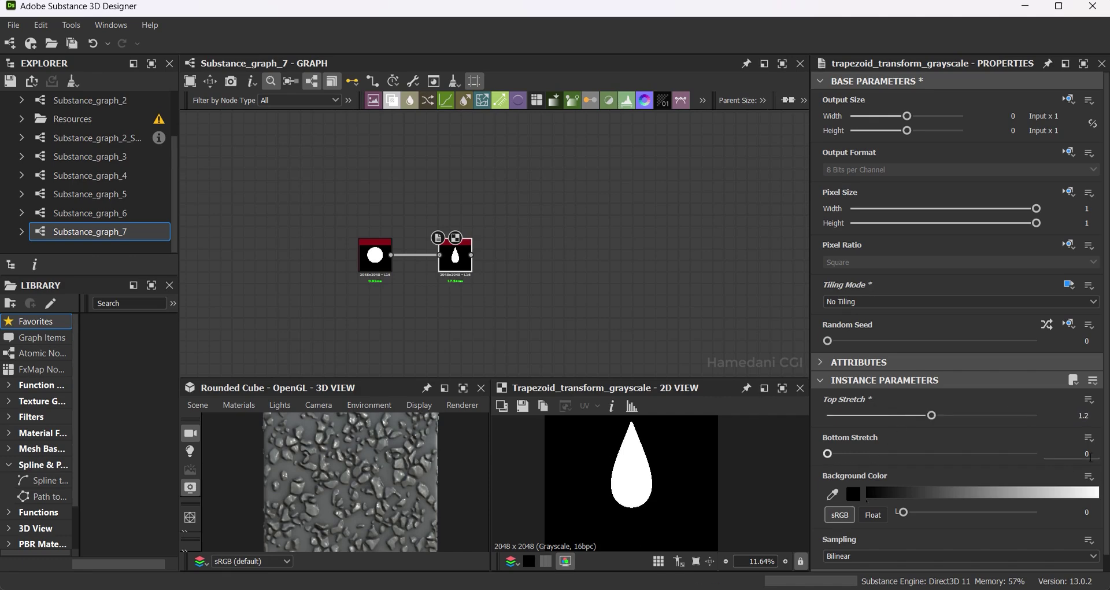
{"action": "double_click", "coordinate": [1089, 455]}
{"action": "type", "text": "-2"}
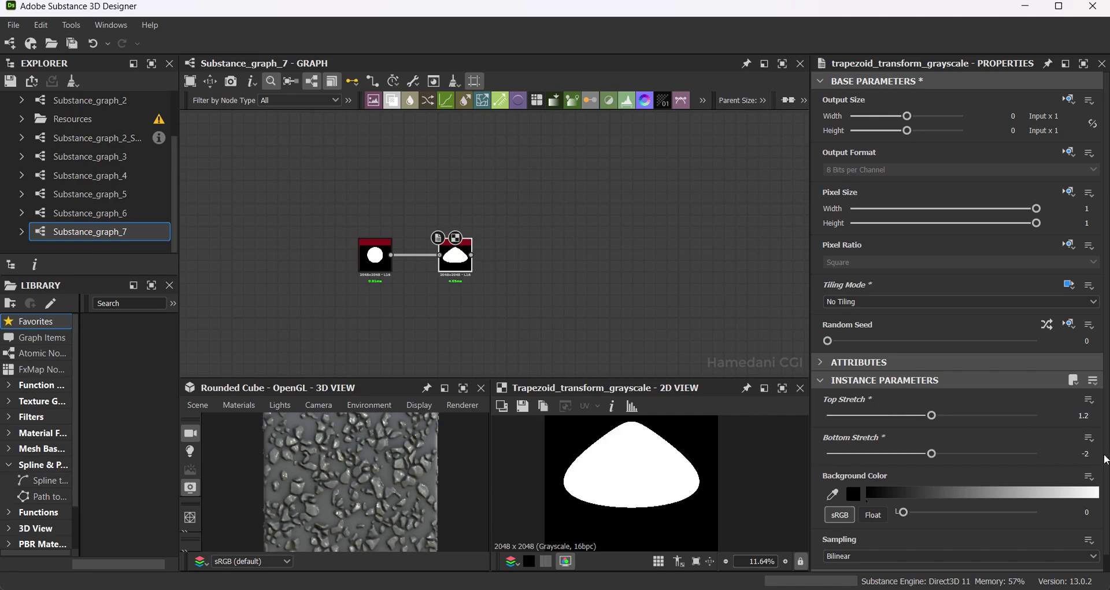
{"action": "left_click_drag", "start_coordinate": [929, 453], "coordinate": [1026, 457]}
{"action": "left_click_drag", "start_coordinate": [932, 415], "coordinate": [919, 416]}
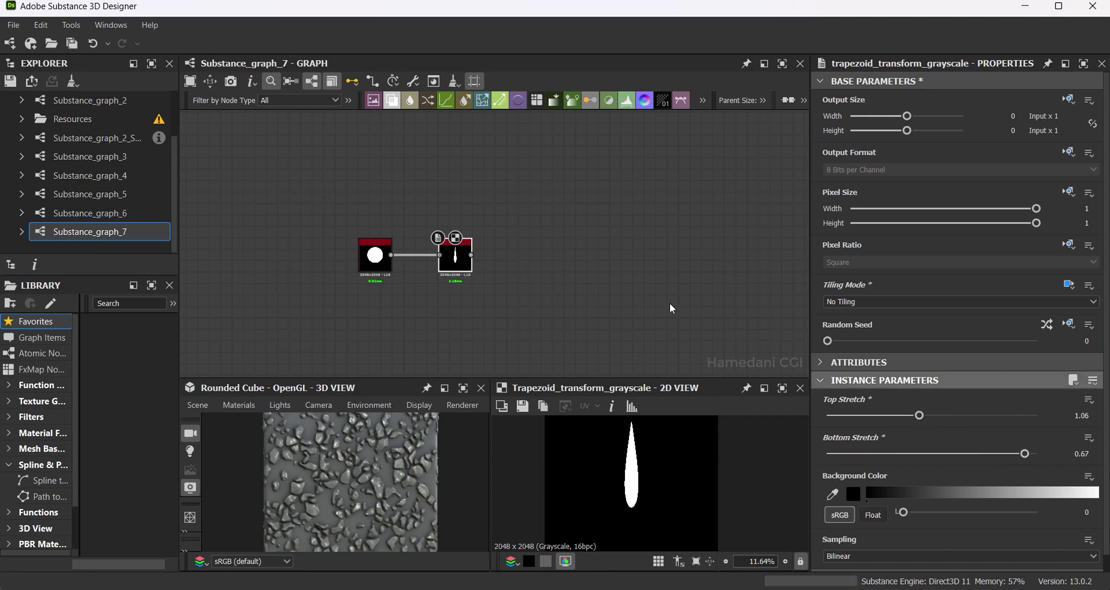
{"action": "scroll", "coordinate": [662, 502], "scroll_direction": "down", "scroll_amount": 2}
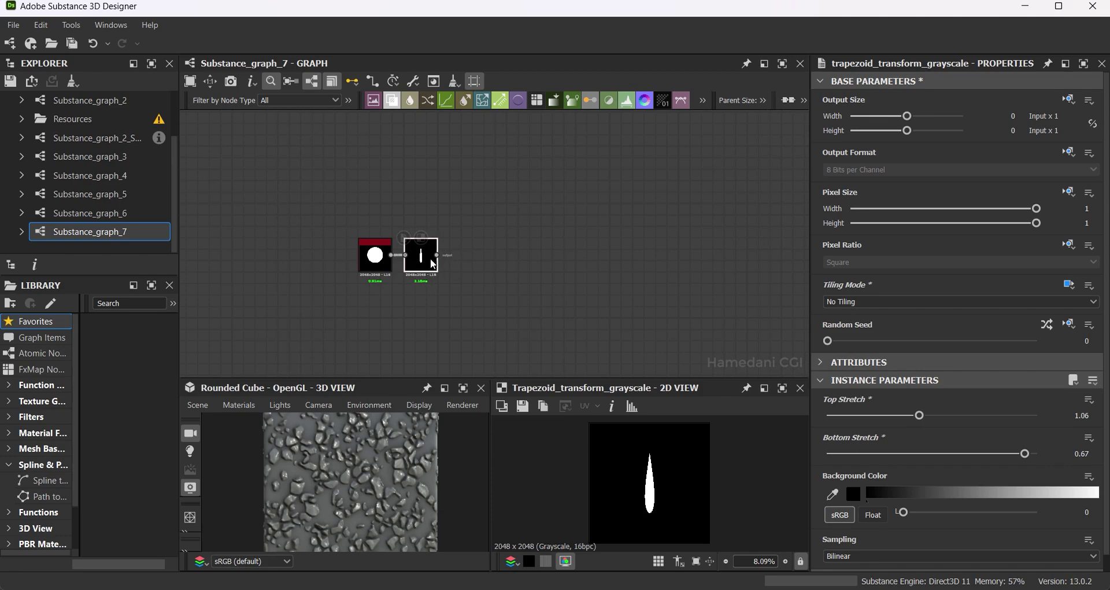
{"action": "left_click_drag", "start_coordinate": [436, 255], "coordinate": [462, 254]}
{"action": "left_click", "coordinate": [509, 337]}
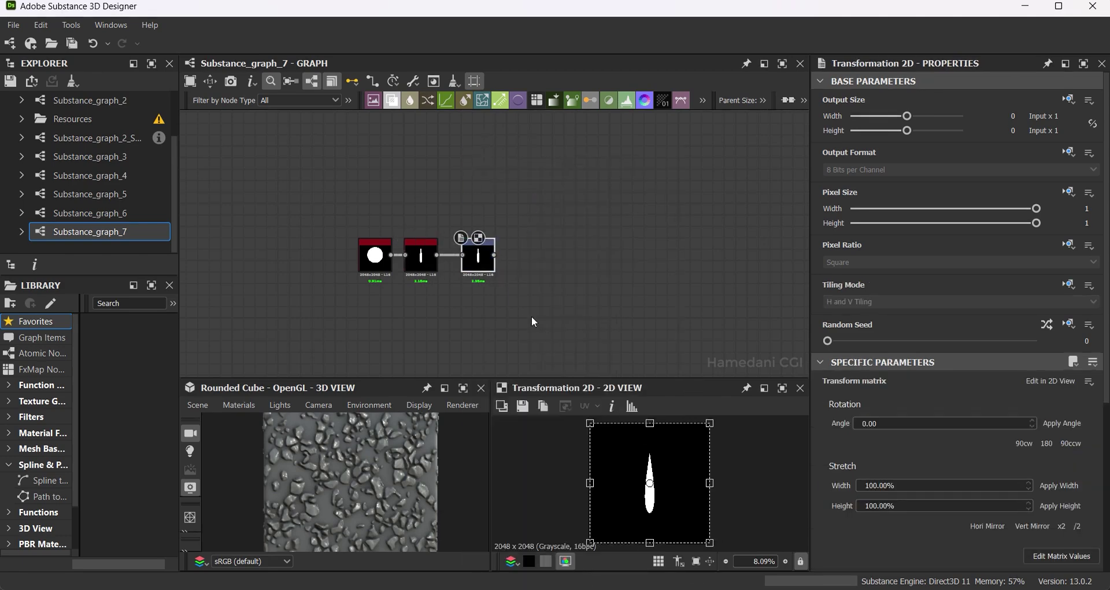
View the teardrop full-window, undo a trial stretch, and restore the panel layout.
{"action": "scroll", "coordinate": [533, 322], "scroll_direction": "up", "scroll_amount": 1}
{"action": "scroll", "coordinate": [750, 511], "scroll_direction": "up", "scroll_amount": 4}
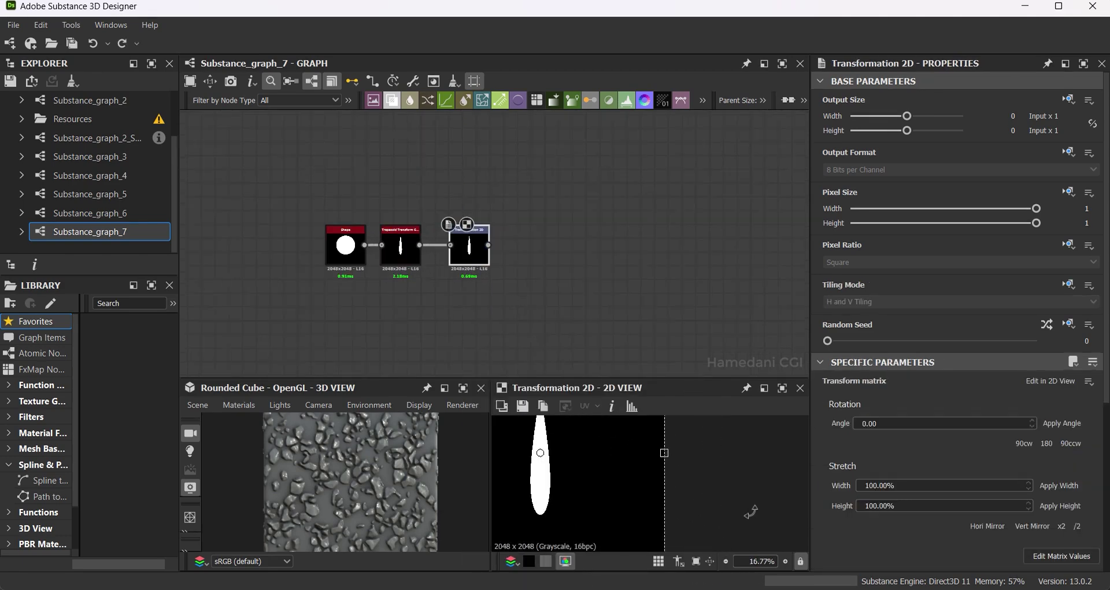
{"action": "scroll", "coordinate": [750, 511], "scroll_direction": "down", "scroll_amount": 2}
{"action": "scroll", "coordinate": [733, 445], "scroll_direction": "down", "scroll_amount": 3}
{"action": "key", "text": "ctrl+space"}
{"action": "scroll", "coordinate": [703, 471], "scroll_direction": "up", "scroll_amount": 6}
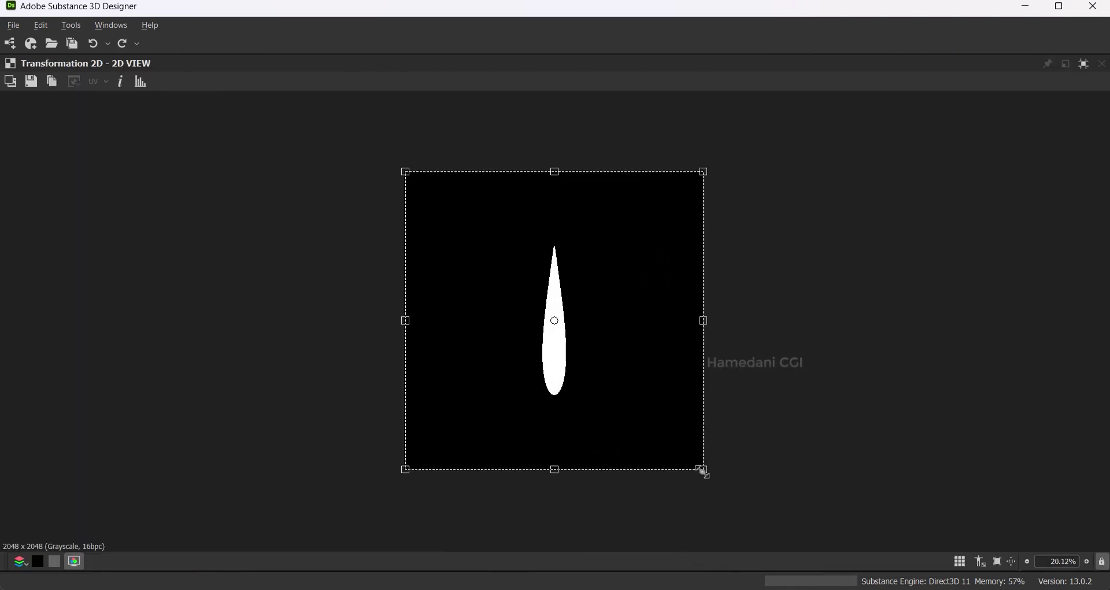
{"action": "mouse_move", "coordinate": [703, 470]}
{"action": "left_mouse_down"}
{"action": "mouse_move", "coordinate": [789, 544]}
{"action": "mouse_move", "coordinate": [716, 479]}
{"action": "left_mouse_up"}
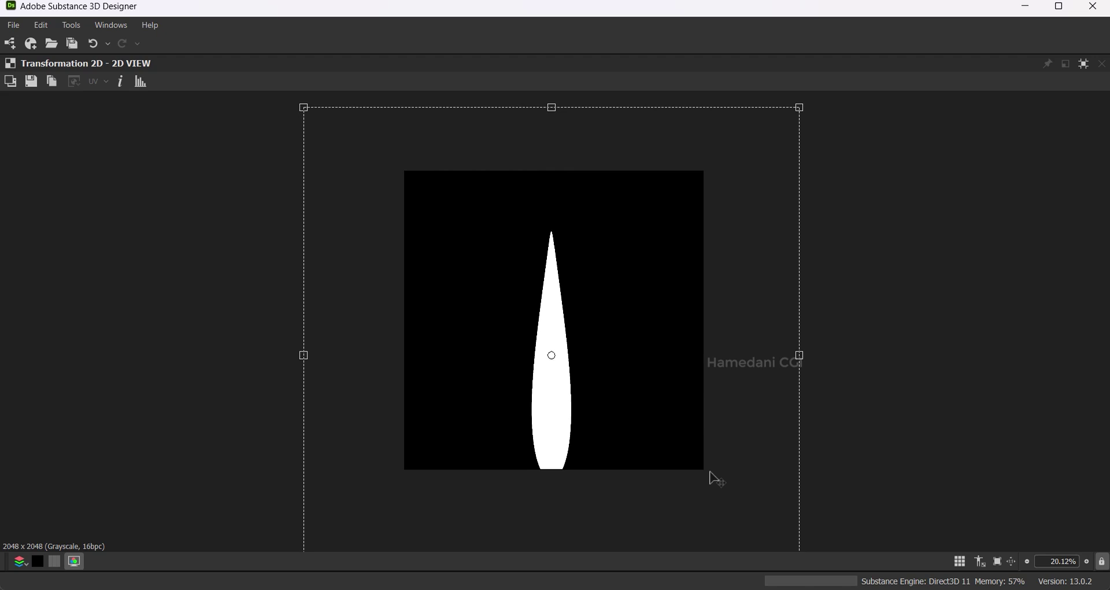
{"action": "key", "text": "ctrl+z"}
{"action": "left_click", "coordinate": [1088, 68]}
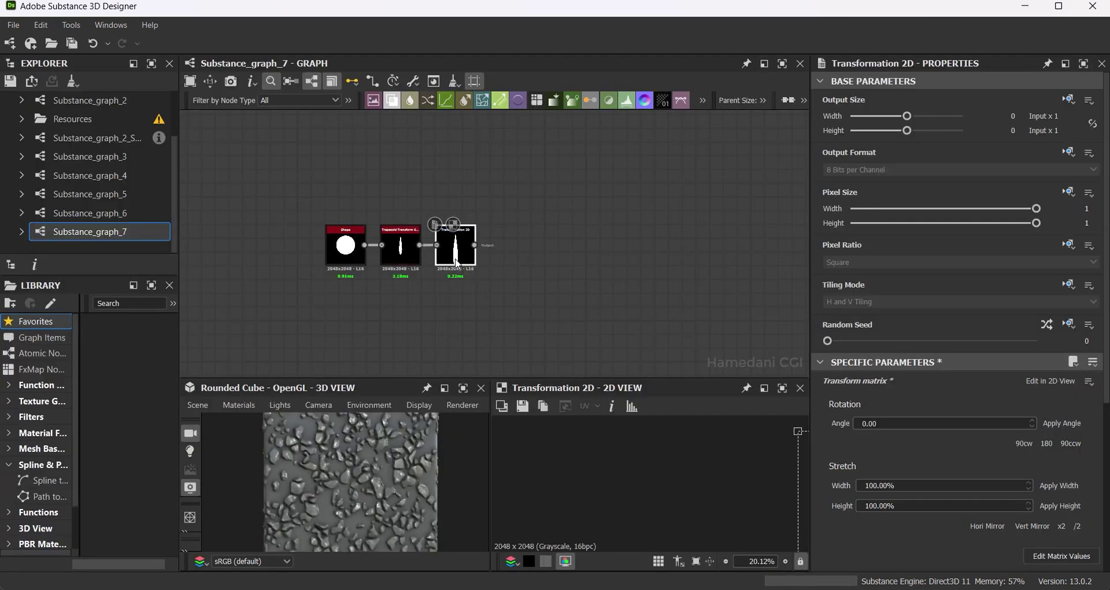
Add a second Transformation 2D shifting the blade up (Offset Y 0.11), then duplicate the chain.
{"action": "left_click_drag", "start_coordinate": [508, 244], "coordinate": [509, 245]}
{"action": "left_click", "coordinate": [568, 336]}
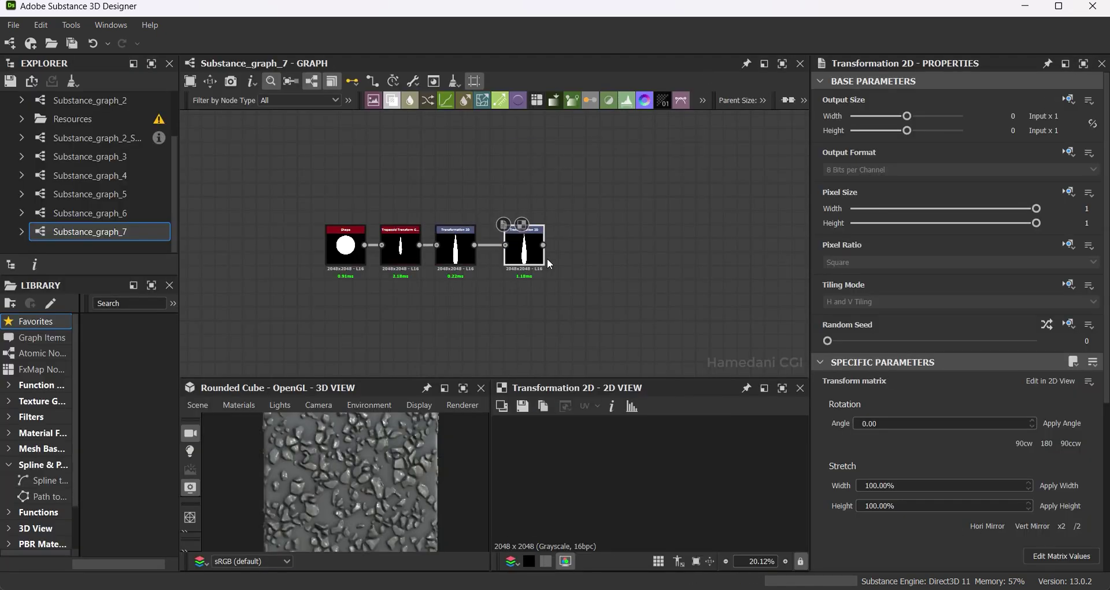
{"action": "left_click", "coordinate": [695, 560]}
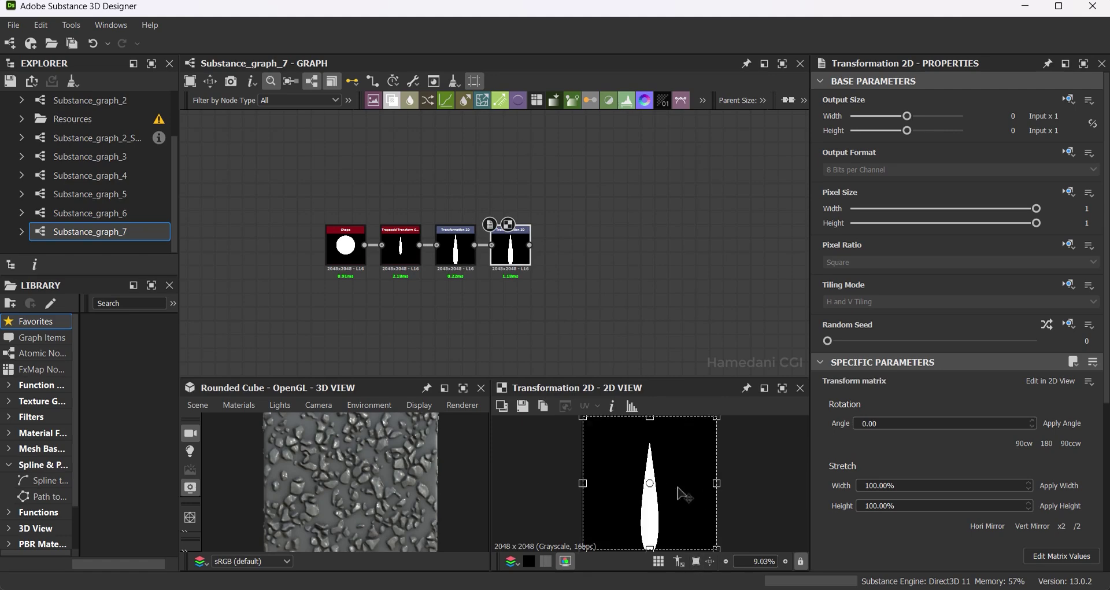
{"action": "scroll", "coordinate": [904, 531], "scroll_direction": "down", "scroll_amount": 2}
{"action": "left_click_drag", "start_coordinate": [945, 522], "coordinate": [959, 525]}
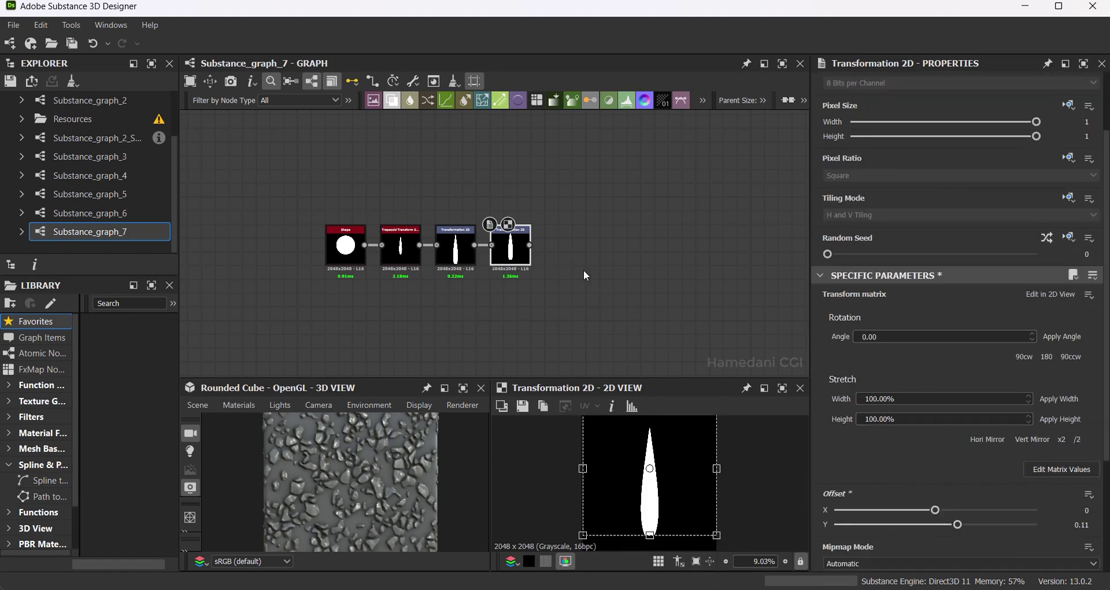
{"action": "key", "text": "ctrl+a"}
{"action": "key", "text": "ctrl+d"}
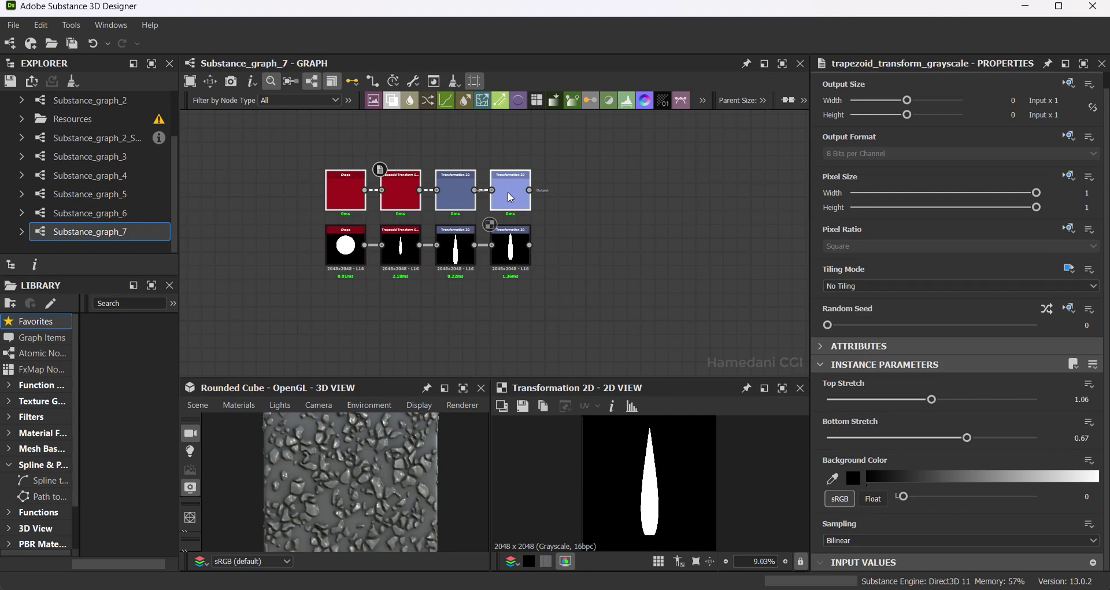
Connect the copied chain's last transform into the Blend's first input.
{"action": "left_click", "coordinate": [621, 296]}
{"action": "scroll", "coordinate": [541, 269], "scroll_direction": "up", "scroll_amount": 3}
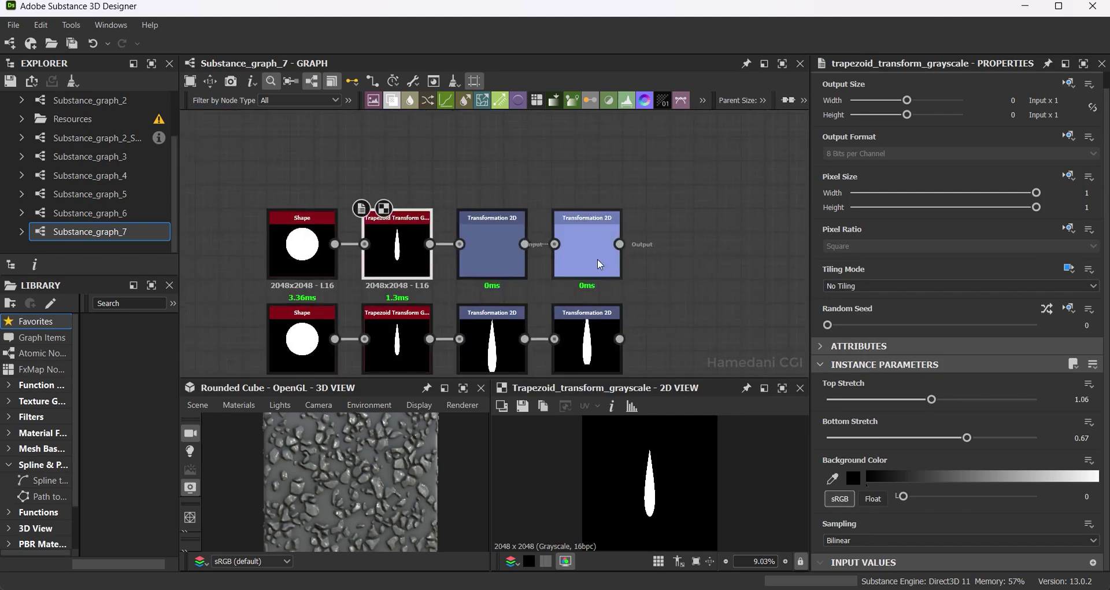
{"action": "left_click", "coordinate": [598, 258]}
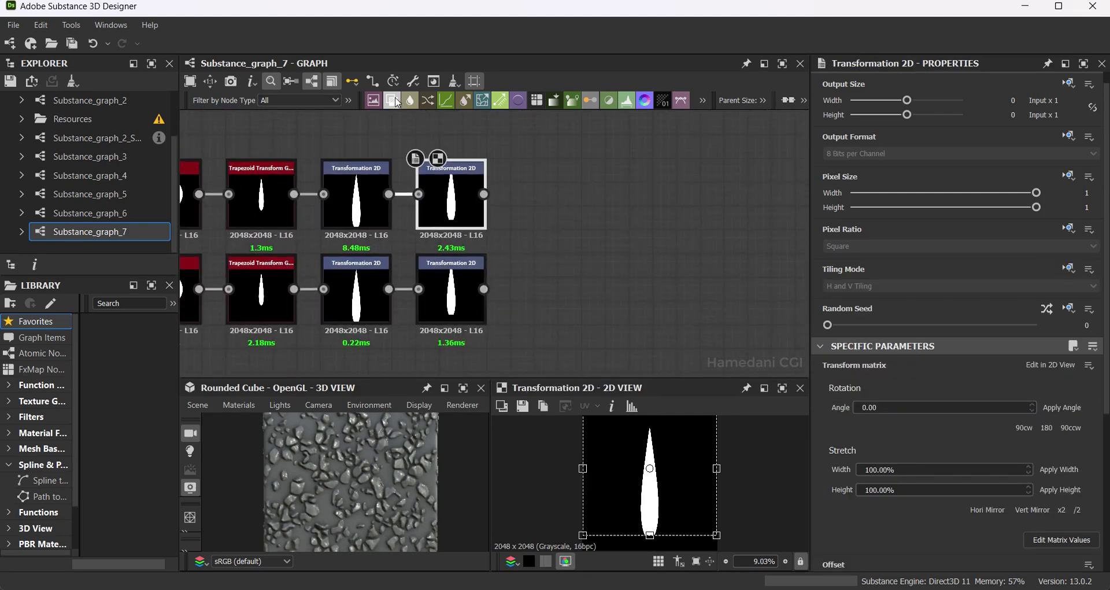
{"action": "left_click_drag", "start_coordinate": [564, 223], "coordinate": [584, 226]}
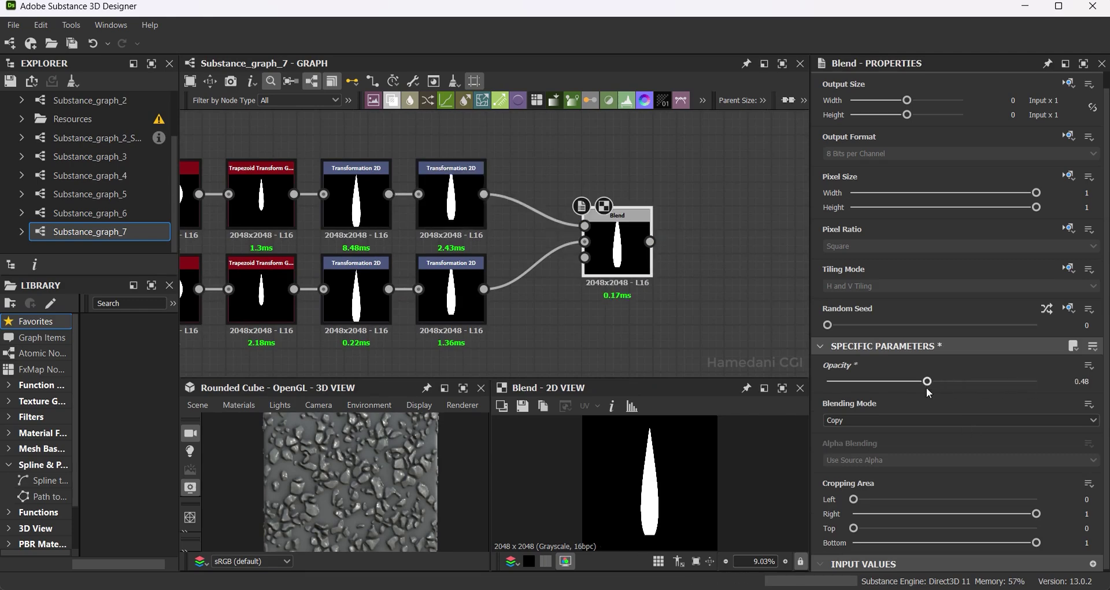
Thin the copied Trapezoid Transform to Top Stretch 1.03 with a narrower bottom.
{"action": "middle_click_drag", "start_coordinate": [317, 258], "coordinate": [497, 262]}
{"action": "left_click", "coordinate": [441, 196]}
{"action": "left_click_drag", "start_coordinate": [967, 438], "coordinate": [1011, 438]}
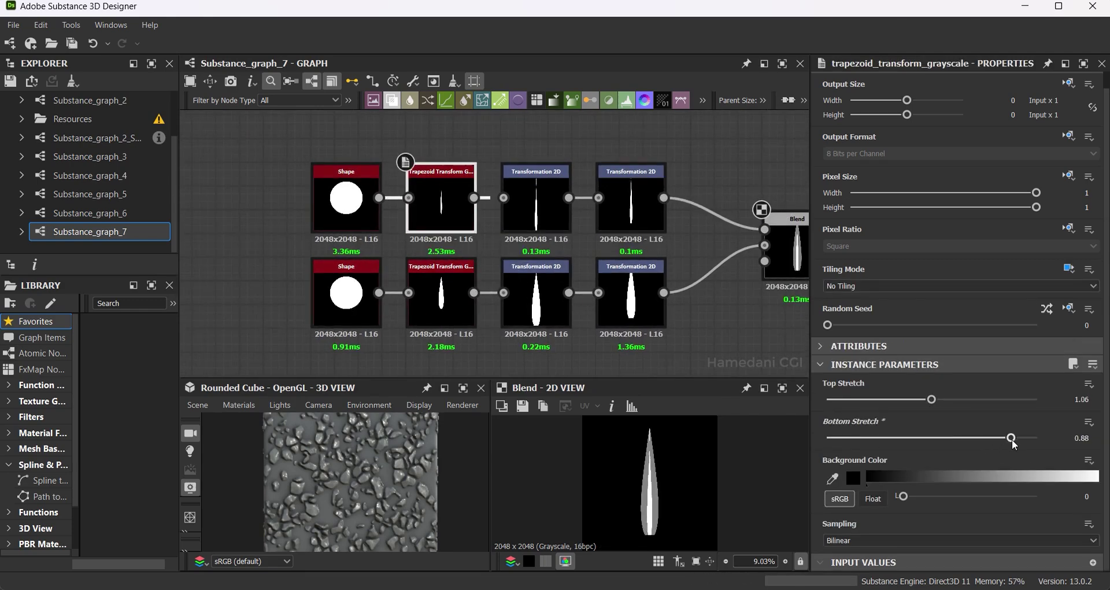
{"action": "left_click_drag", "start_coordinate": [931, 400], "coordinate": [929, 400]}
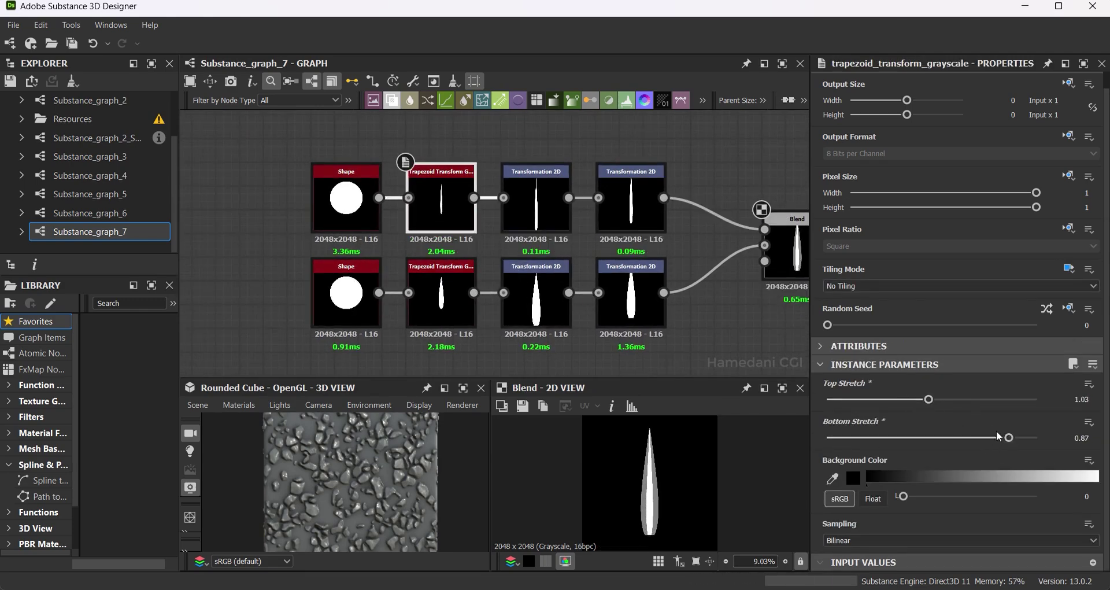
Adjust the copy's final Transformation 2D offset, undoing the last two changes.
{"action": "middle_click_drag", "start_coordinate": [607, 260], "coordinate": [546, 267]}
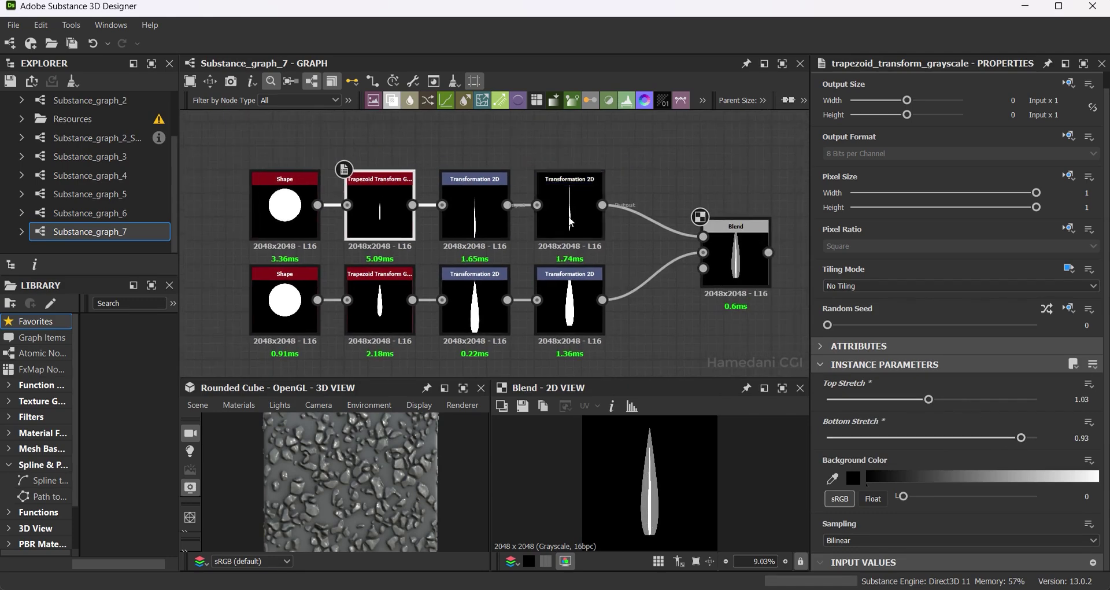
{"action": "left_click", "coordinate": [569, 208]}
{"action": "scroll", "coordinate": [685, 486], "scroll_direction": "up", "scroll_amount": 4}
{"action": "left_click_drag", "start_coordinate": [680, 480], "coordinate": [677, 481]}
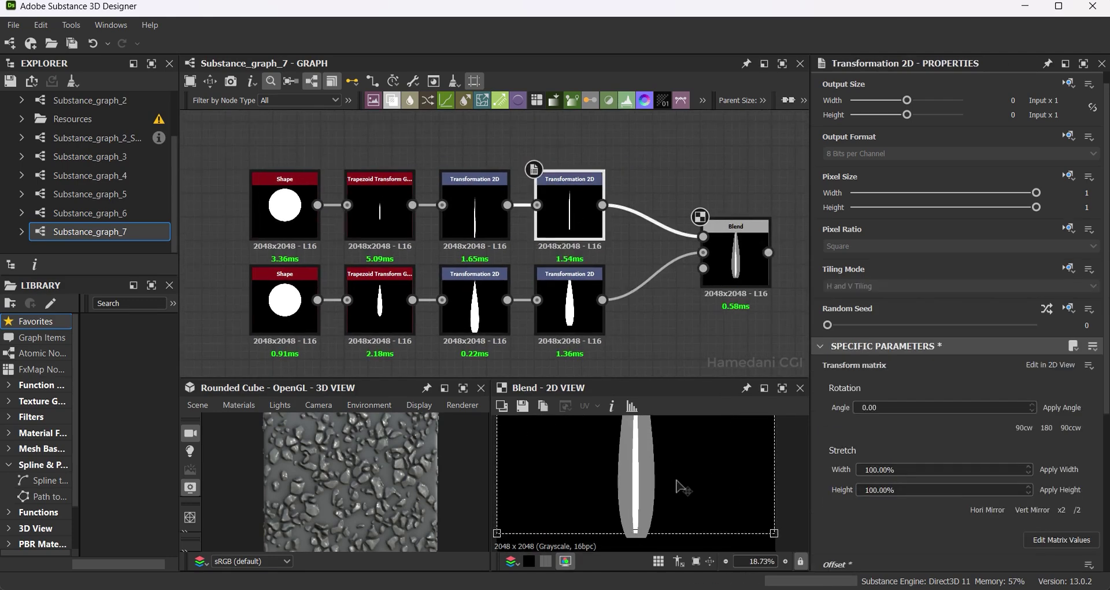
{"action": "scroll", "coordinate": [679, 486], "scroll_direction": "down", "scroll_amount": 2}
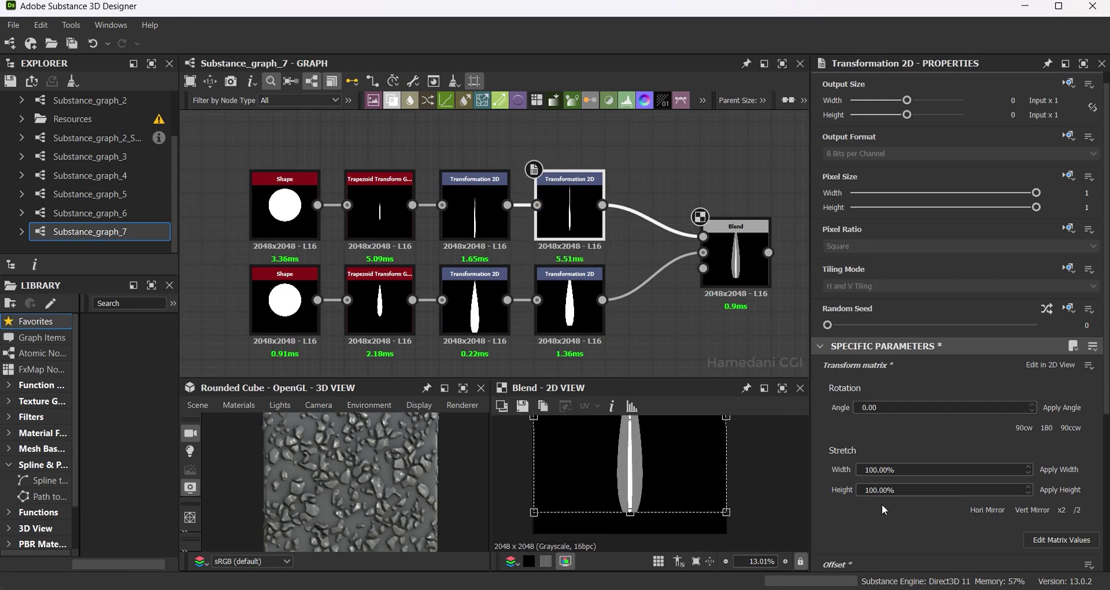
{"action": "scroll", "coordinate": [910, 526], "scroll_direction": "down", "scroll_amount": 1}
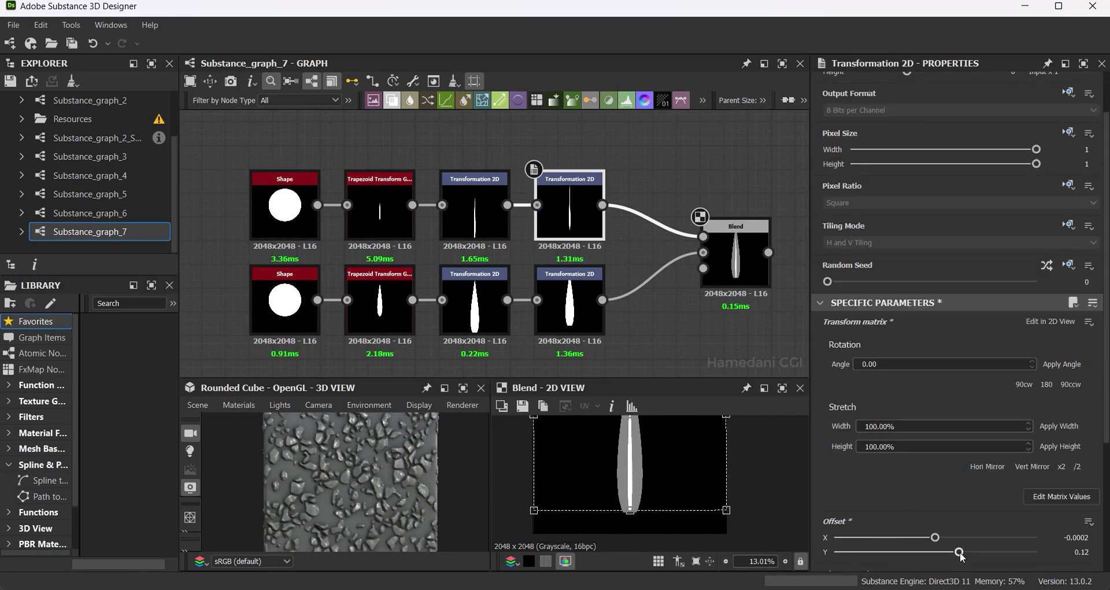
{"action": "scroll", "coordinate": [752, 495], "scroll_direction": "down", "scroll_amount": 2}
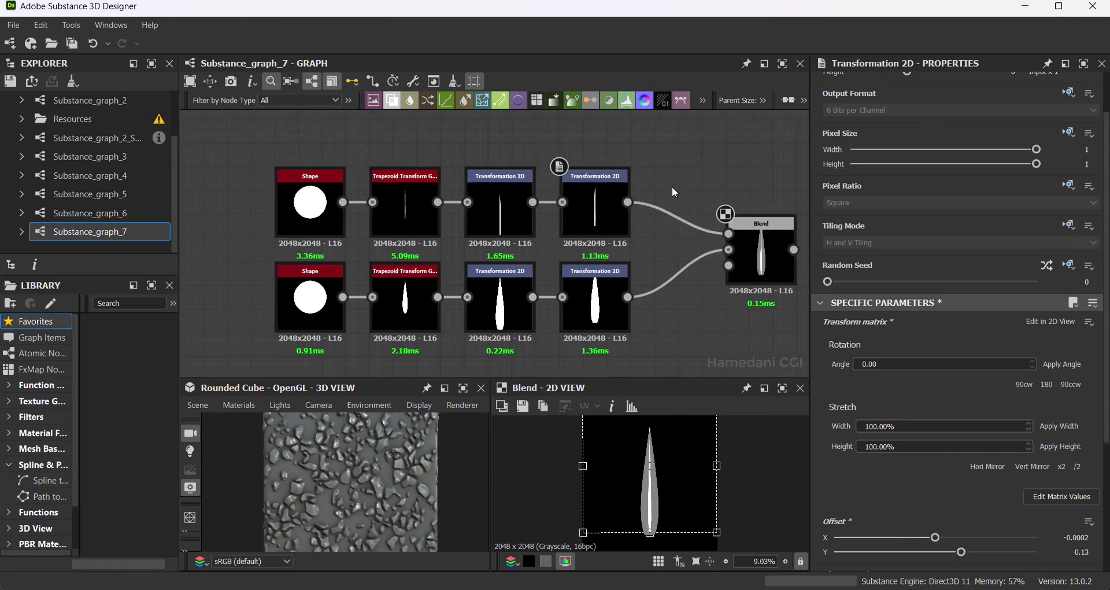
{"action": "scroll", "coordinate": [671, 186], "scroll_direction": "down", "scroll_amount": 2}
{"action": "key", "text": "ctrl+z"}
{"action": "key", "text": "ctrl+z"}
{"action": "key", "text": "ctrl+z"}
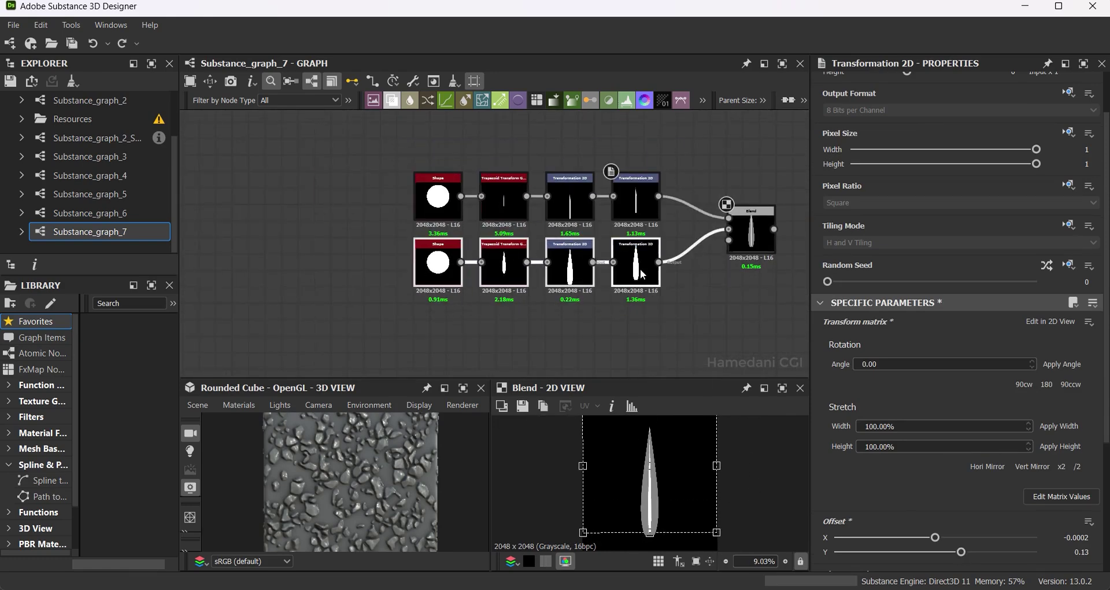
{"action": "key", "text": "ctrl+z"}
{"action": "key", "text": "space"}
Add a Blur HQ Grayscale after the lower chain's transform with intensity about 1.49.
{"action": "type", "text": "blur hq"}
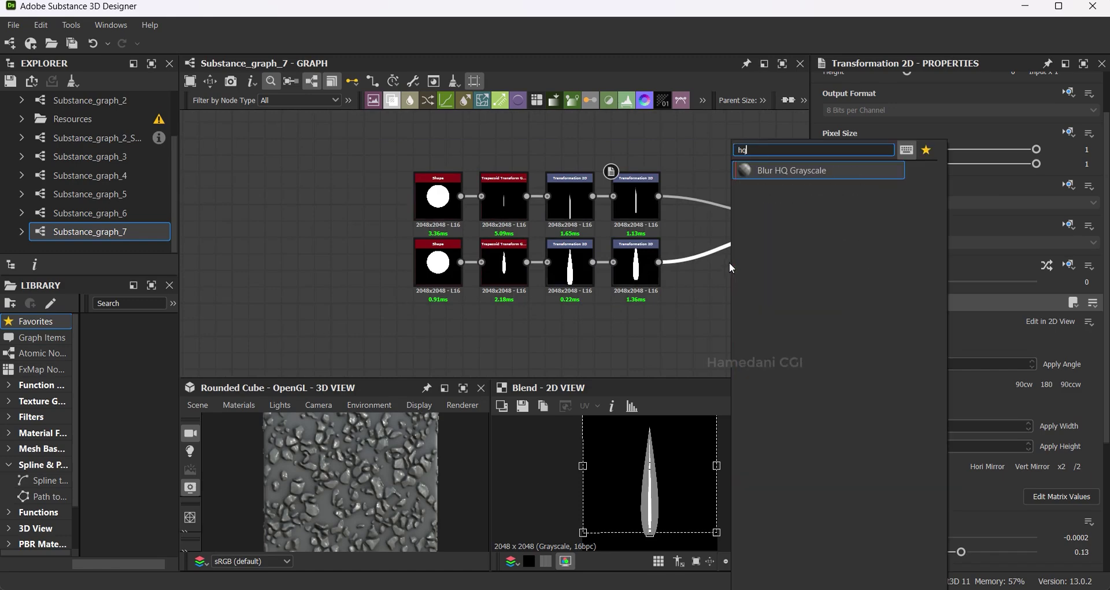
{"action": "key", "text": "Return"}
{"action": "left_click_drag", "start_coordinate": [724, 246], "coordinate": [701, 265]}
{"action": "scroll", "coordinate": [668, 456], "scroll_direction": "up", "scroll_amount": 2}
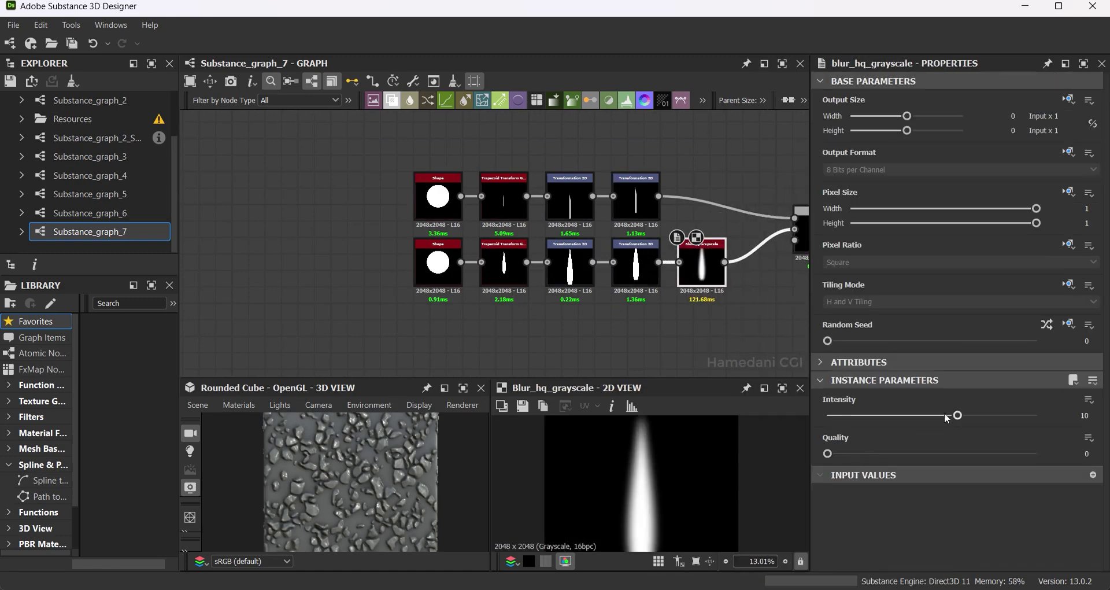
{"action": "left_click_drag", "start_coordinate": [945, 411], "coordinate": [819, 417]}
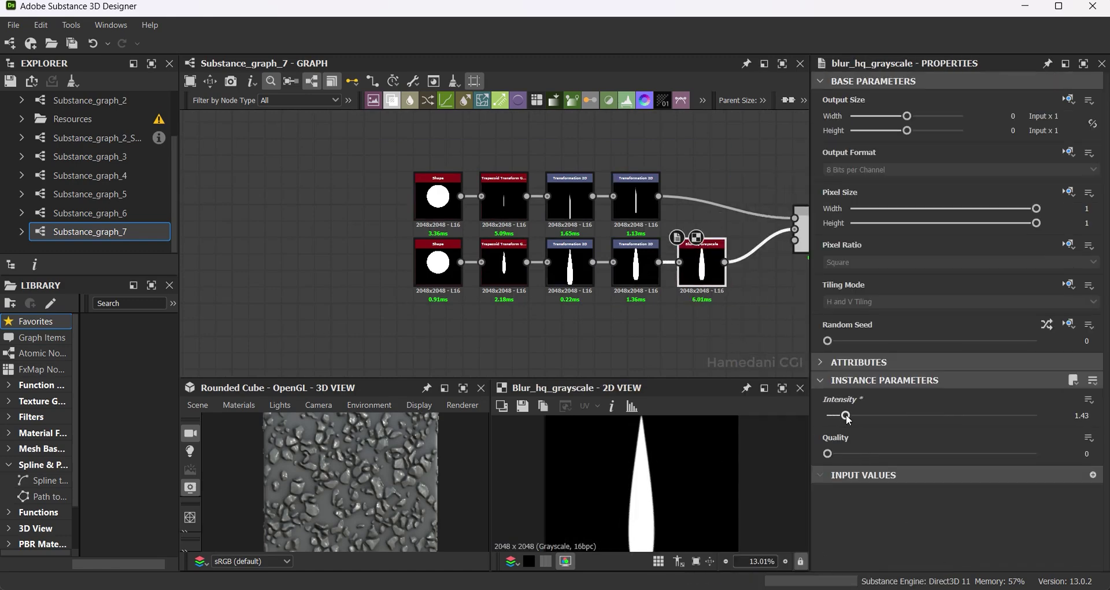
Insert a Blur HQ Grayscale on the upper wire into Blend, intensity about 3.6.
{"action": "key", "text": "space"}
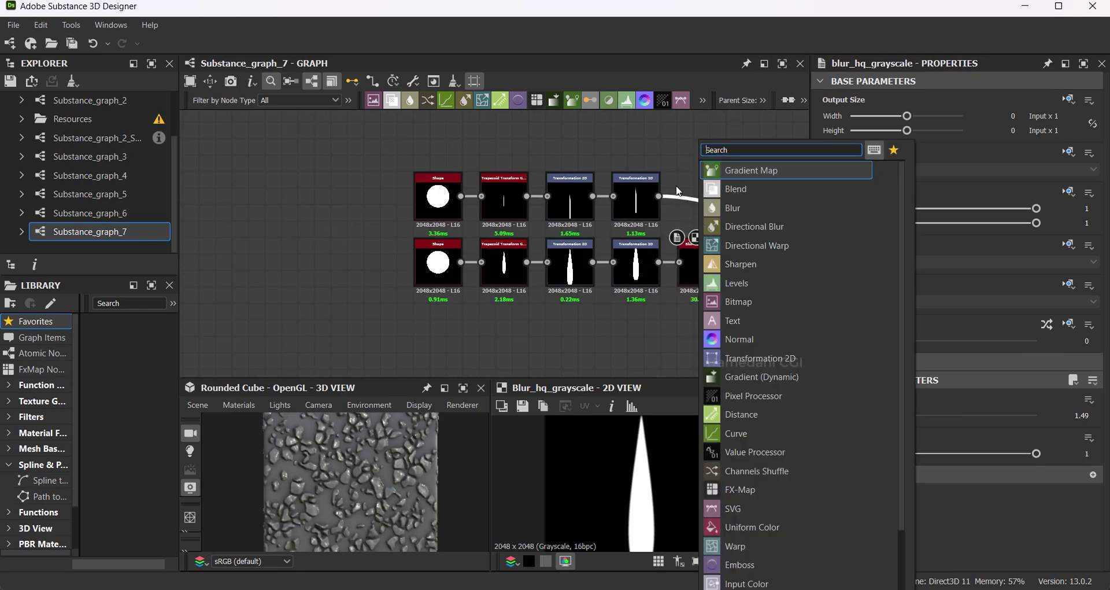
{"action": "key", "text": "Escape"}
{"action": "left_click_drag", "start_coordinate": [691, 174], "coordinate": [706, 219]}
{"action": "key", "text": "space"}
{"action": "type", "text": "blur hq"}
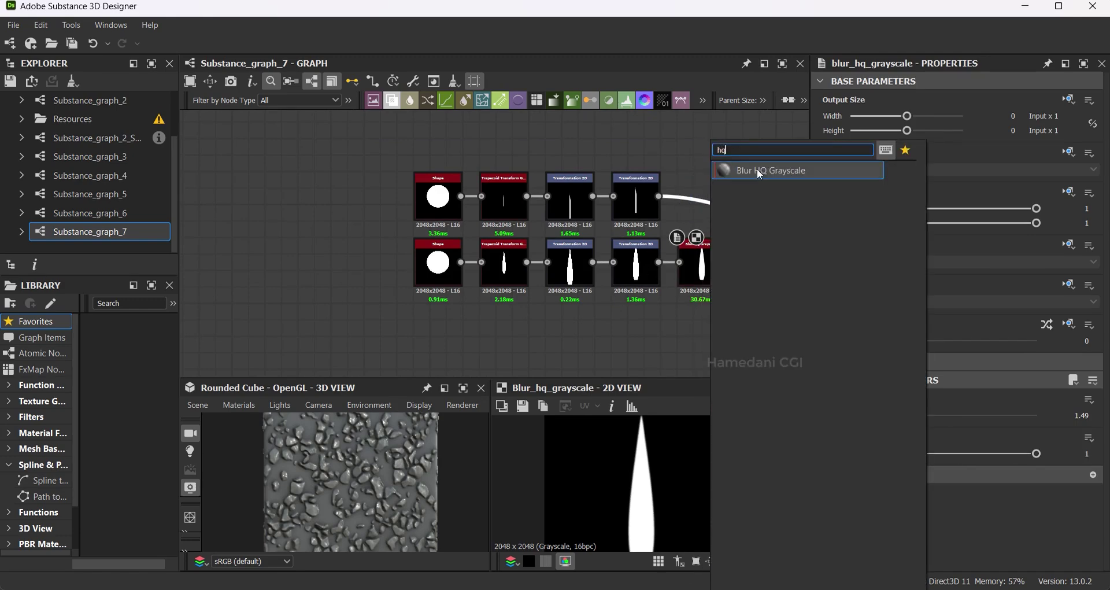
{"action": "left_click", "coordinate": [757, 168]}
{"action": "left_click_drag", "start_coordinate": [956, 415], "coordinate": [874, 426]}
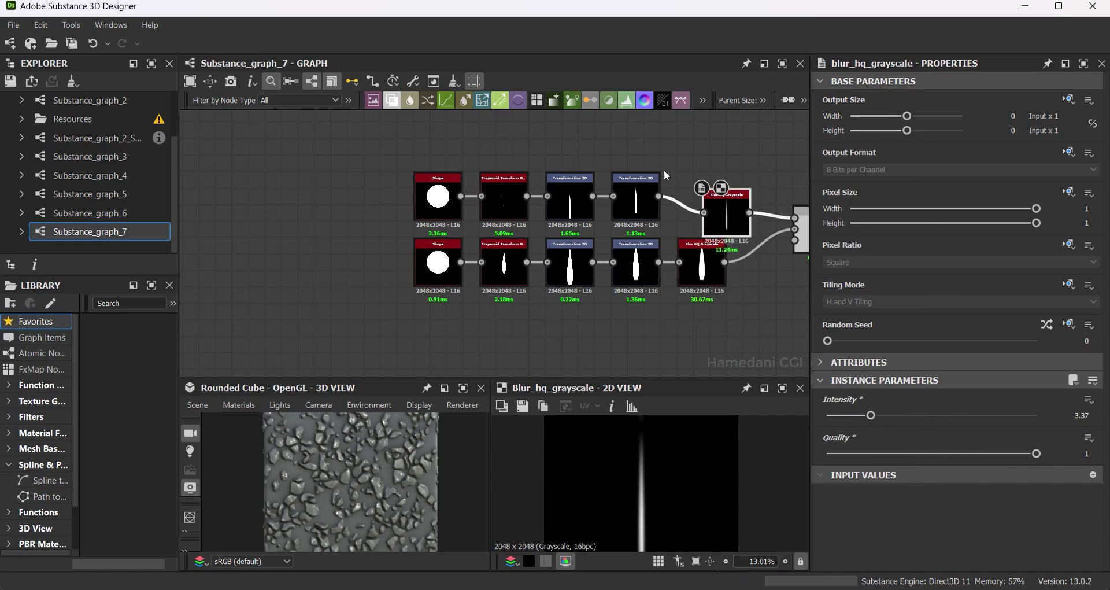
Move the lower node row further down, away from the upper row.
{"action": "left_click", "coordinate": [702, 265]}
{"action": "scroll", "coordinate": [578, 260], "scroll_direction": "down", "scroll_amount": 2}
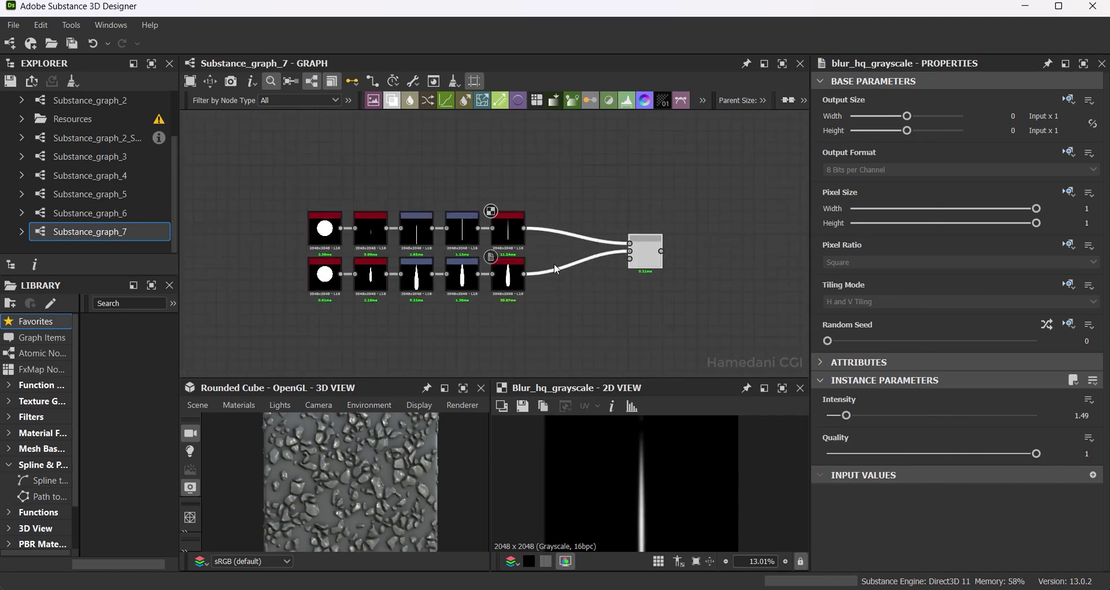
{"action": "left_click_drag", "start_coordinate": [555, 268], "coordinate": [298, 306]}
{"action": "left_click_drag", "start_coordinate": [416, 277], "coordinate": [416, 323]}
{"action": "left_click_drag", "start_coordinate": [295, 187], "coordinate": [532, 255]}
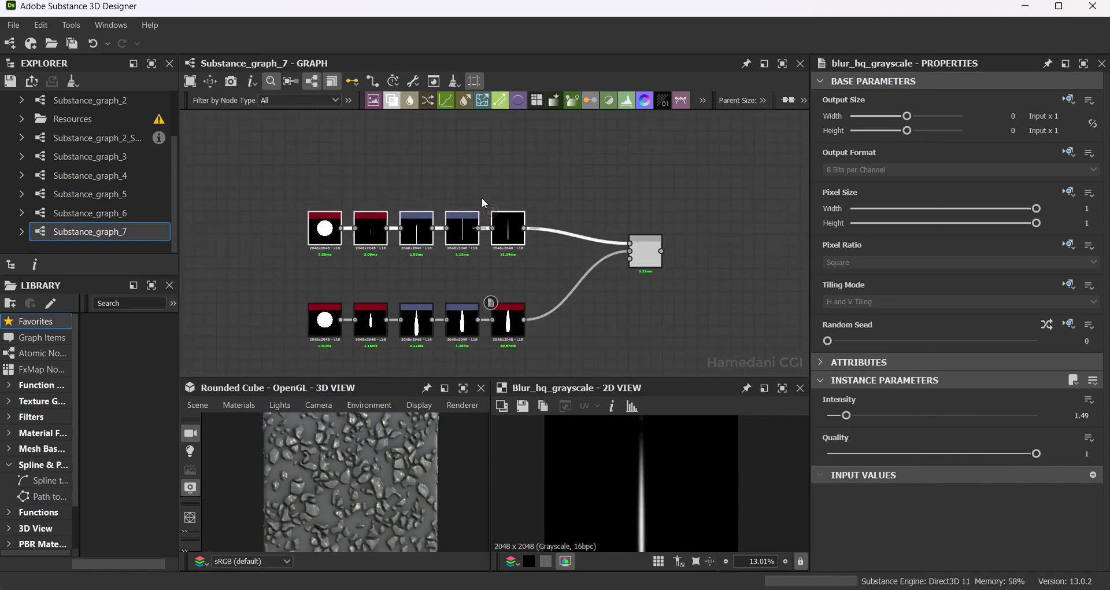
{"action": "key", "text": "space"}
Add a Gradient Linear 1 above the upper row and Multiply-blend it with the upper chain.
{"action": "type", "text": "gra"}
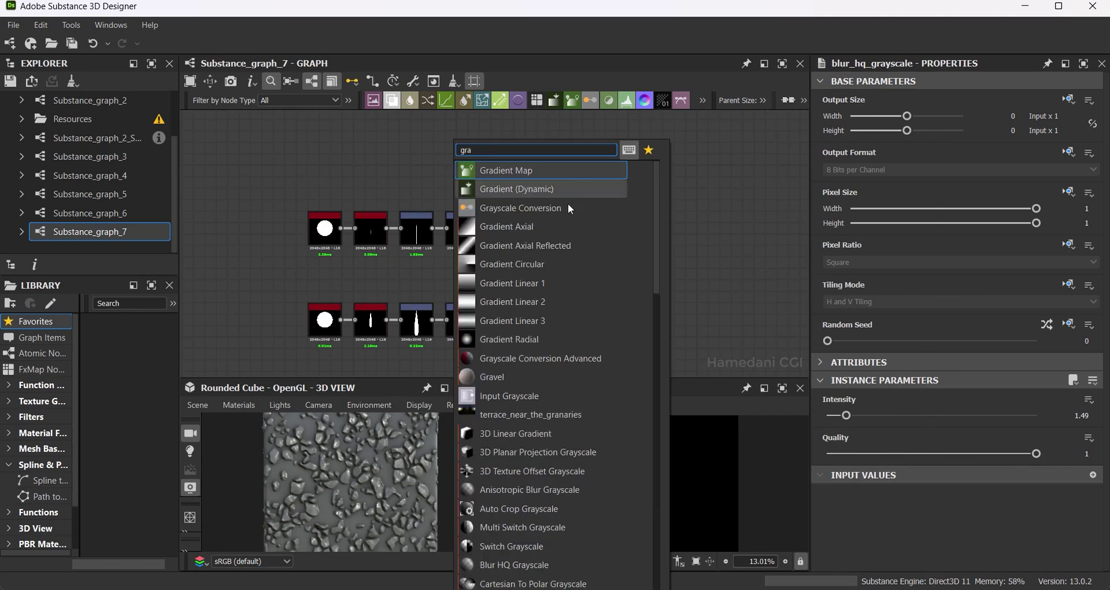
{"action": "left_click", "coordinate": [559, 283]}
{"action": "left_click_drag", "start_coordinate": [449, 171], "coordinate": [578, 207]}
{"action": "left_click", "coordinate": [599, 234]}
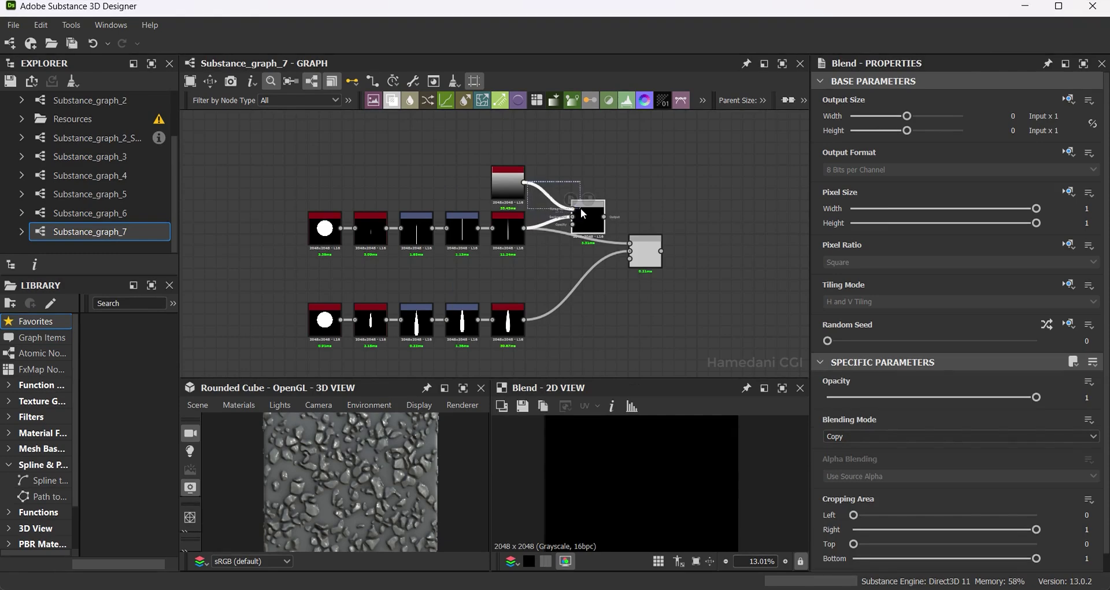
{"action": "left_click", "coordinate": [887, 436]}
{"action": "left_click", "coordinate": [883, 473]}
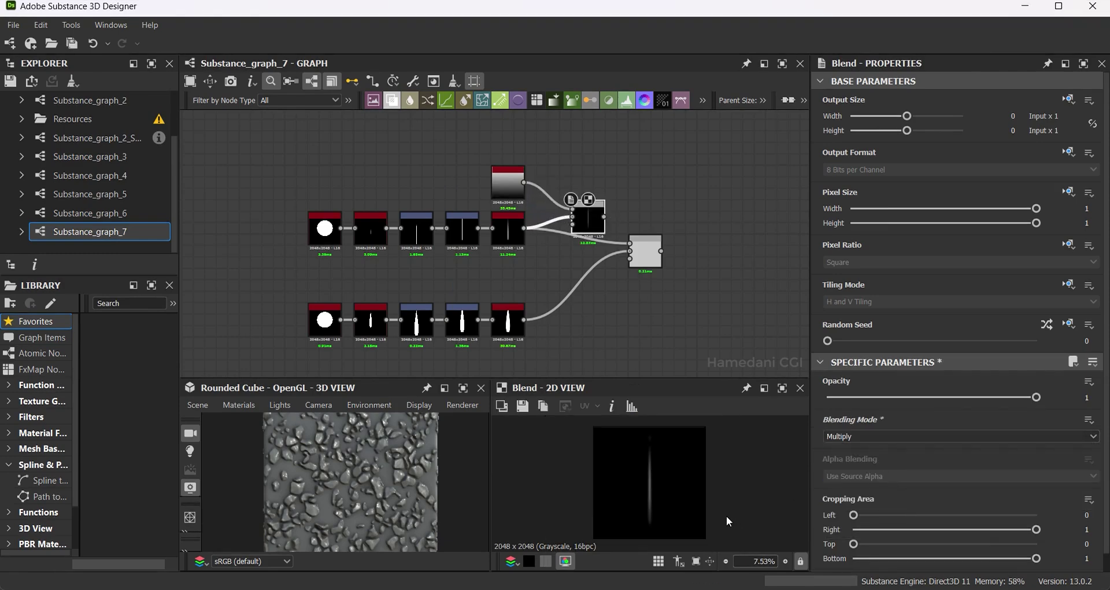
Add a Histogram Scan after the gradient with contrast 0.18 and position 0.5.
{"action": "scroll", "coordinate": [723, 518], "scroll_direction": "down", "scroll_amount": 2}
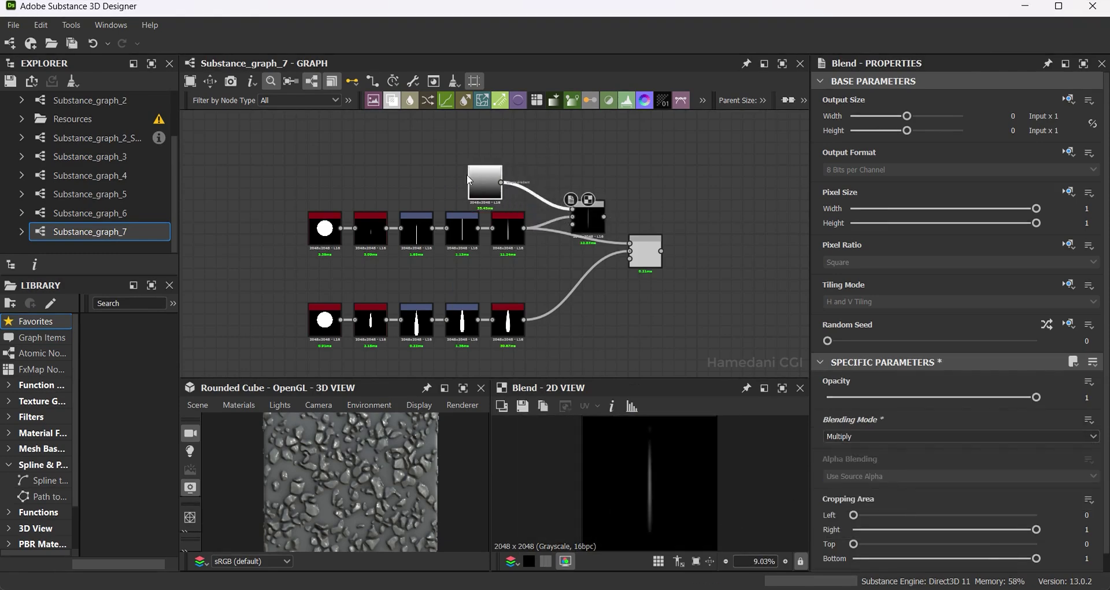
{"action": "key", "text": "space"}
{"action": "type", "text": "his"}
{"action": "left_click", "coordinate": [580, 189]}
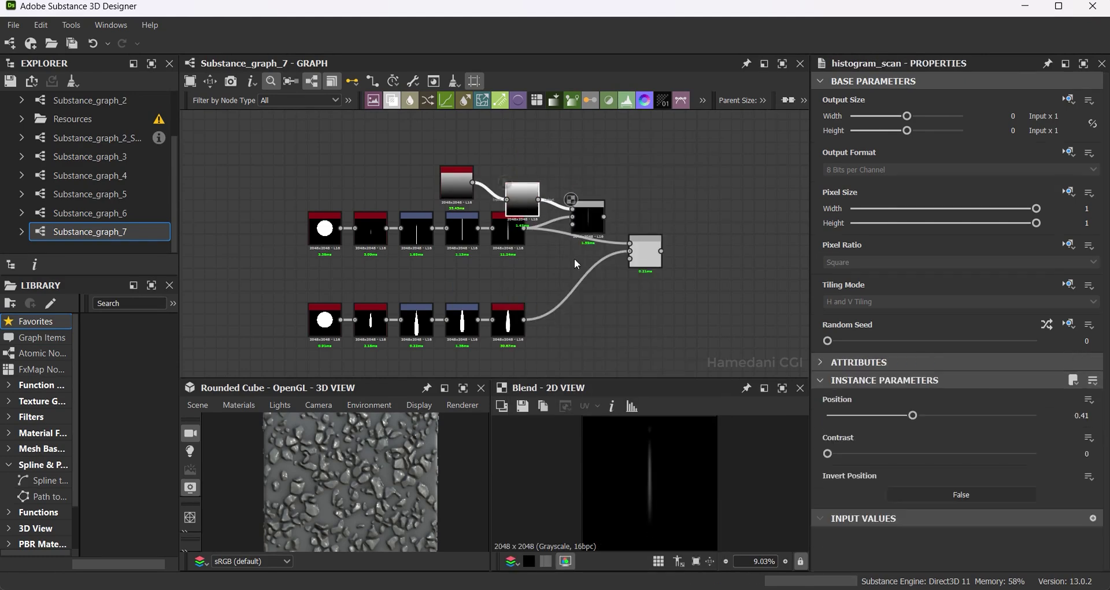
{"action": "left_click_drag", "start_coordinate": [827, 453], "coordinate": [864, 453]}
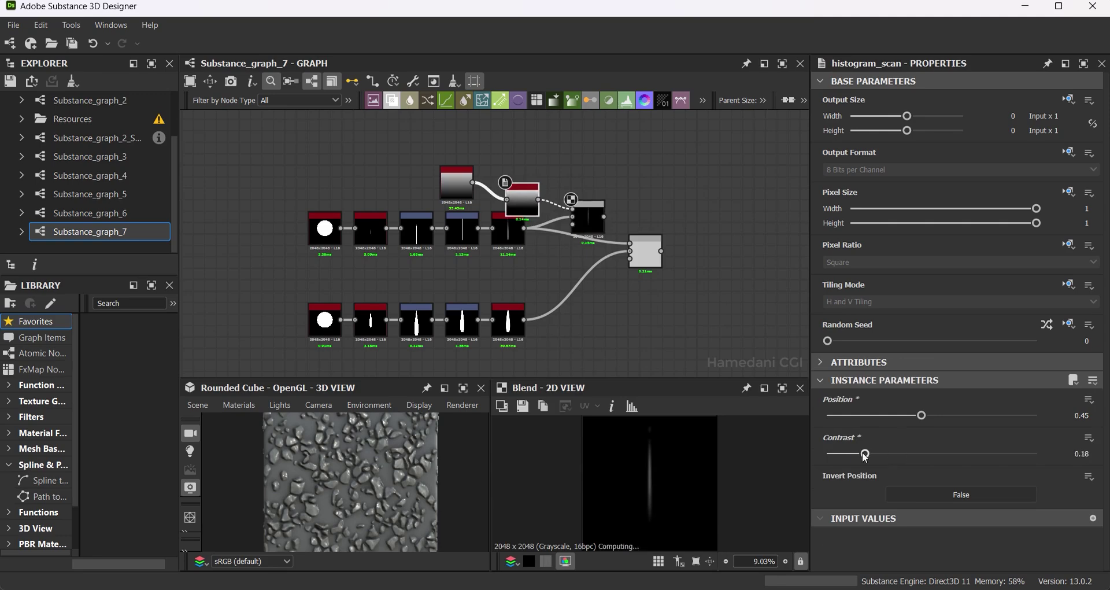
{"action": "left_click", "coordinate": [645, 250]}
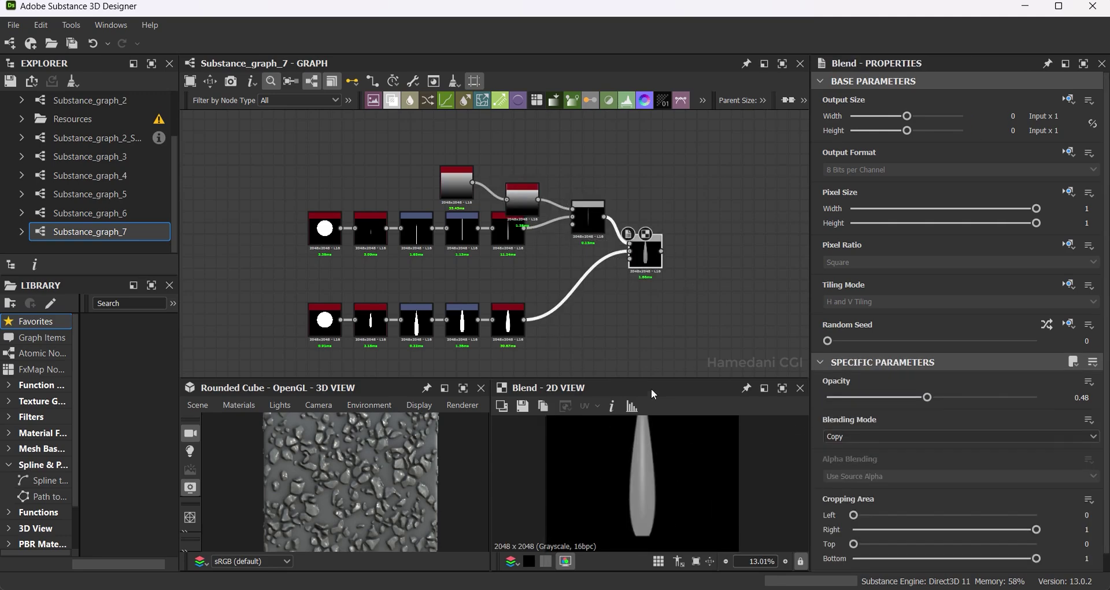
{"action": "left_click_drag", "start_coordinate": [523, 208], "coordinate": [509, 196]}
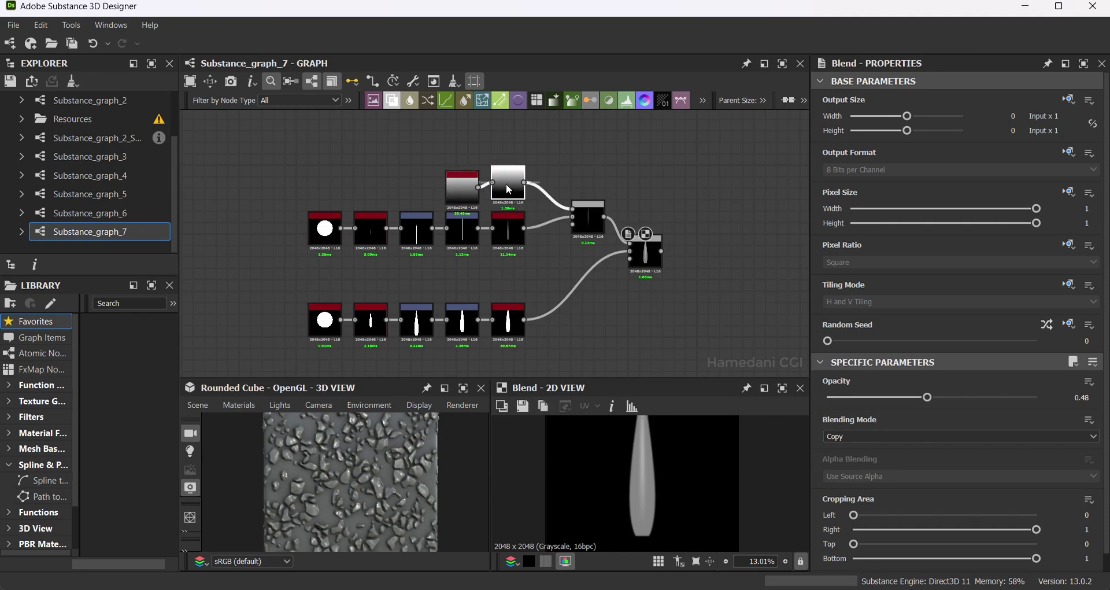
{"action": "left_click", "coordinate": [505, 182]}
{"action": "left_click_drag", "start_coordinate": [920, 416], "coordinate": [933, 417]}
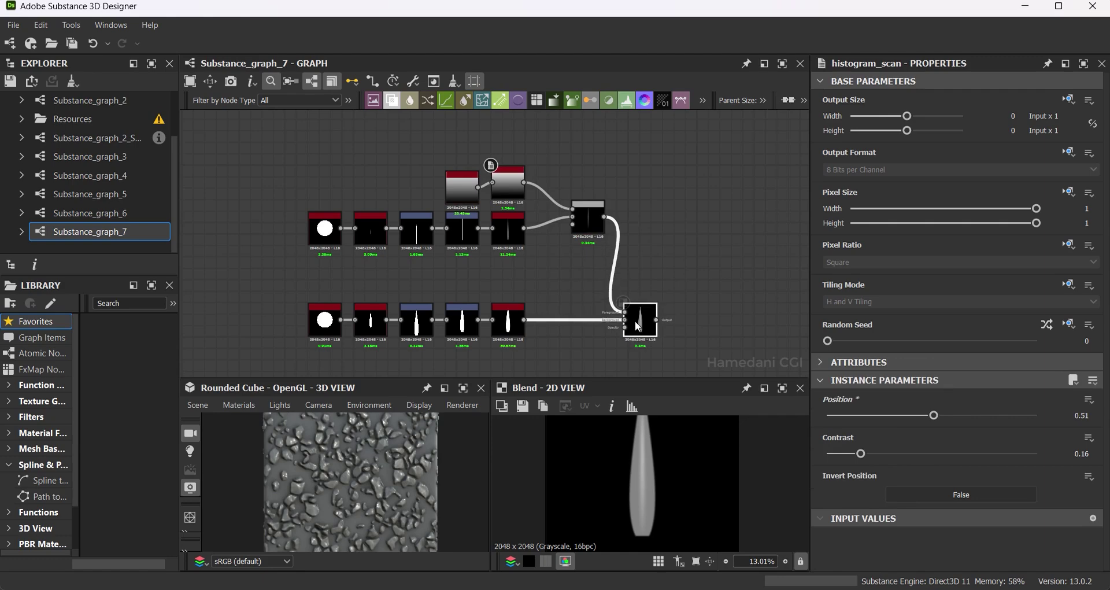
Move the bottom row of nodes up and set the lower Blend's mode to Subtract.
{"action": "left_click_drag", "start_coordinate": [640, 309], "coordinate": [639, 275]}
{"action": "mouse_move", "coordinate": [301, 284]}
{"action": "left_mouse_down"}
{"action": "mouse_move", "coordinate": [526, 349]}
{"action": "mouse_move", "coordinate": [519, 285]}
{"action": "left_mouse_up"}
{"action": "left_click_drag", "start_coordinate": [649, 270], "coordinate": [650, 281]}
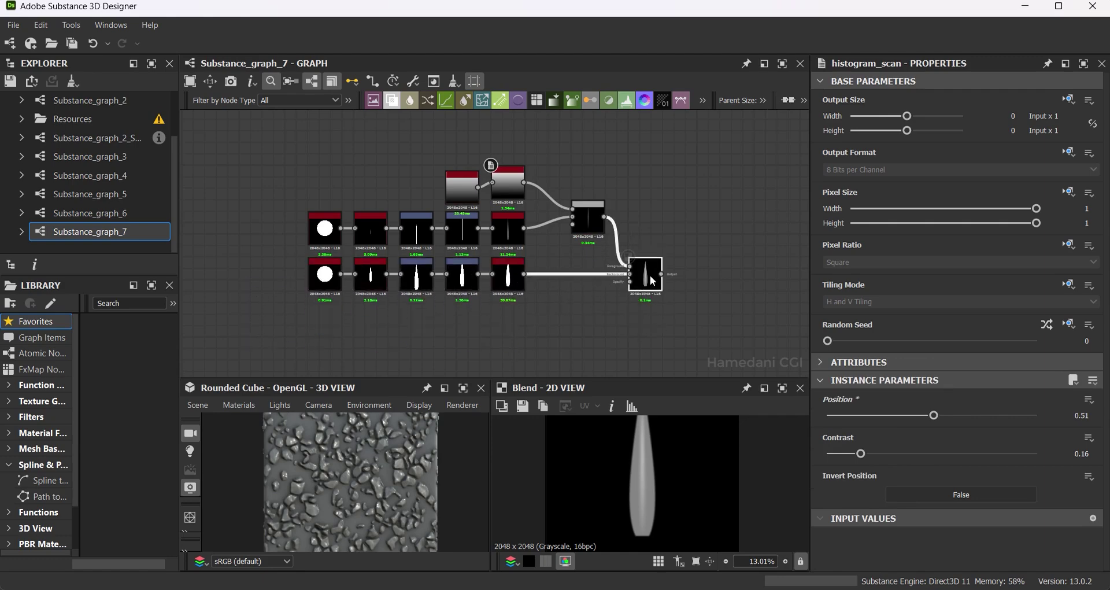
{"action": "left_click", "coordinate": [894, 435]}
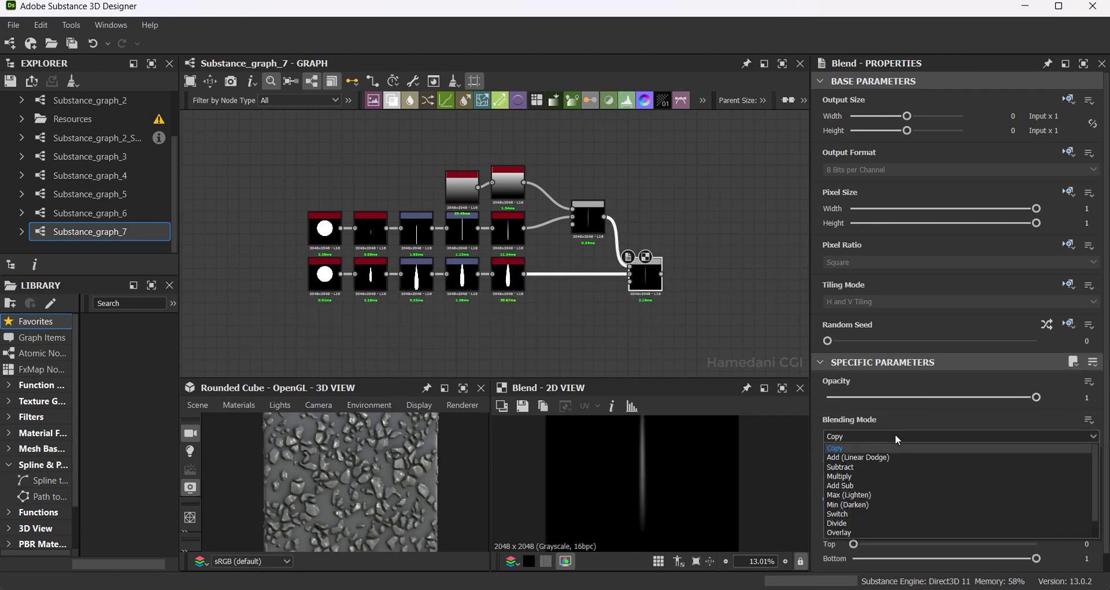
{"action": "left_click", "coordinate": [895, 436]}
{"action": "scroll", "coordinate": [895, 436], "scroll_direction": "down", "scroll_amount": 2}
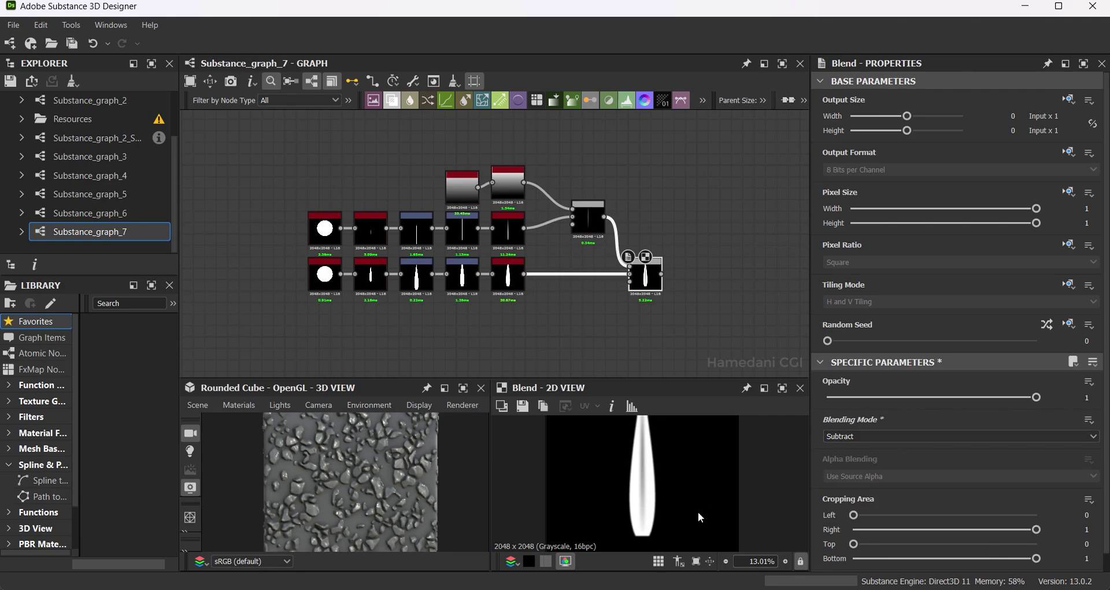
{"action": "scroll", "coordinate": [697, 513], "scroll_direction": "down", "scroll_amount": 2}
Raise the second trapezoid's Bottom Stretch to 0.75 and check the lower Blend's result.
{"action": "left_click", "coordinate": [363, 278]}
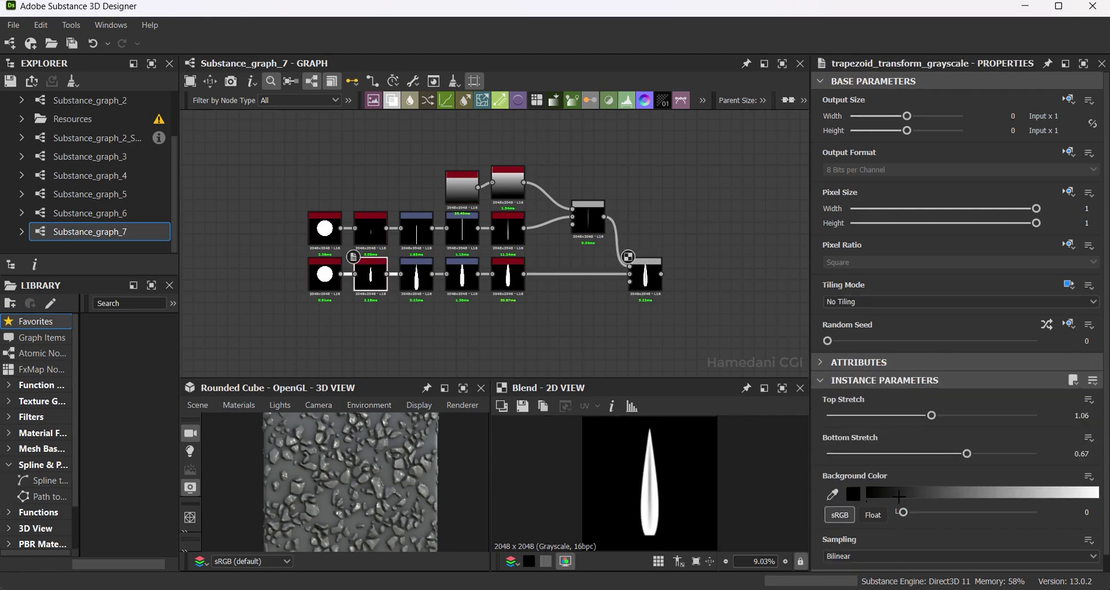
{"action": "left_click_drag", "start_coordinate": [955, 454], "coordinate": [987, 455]}
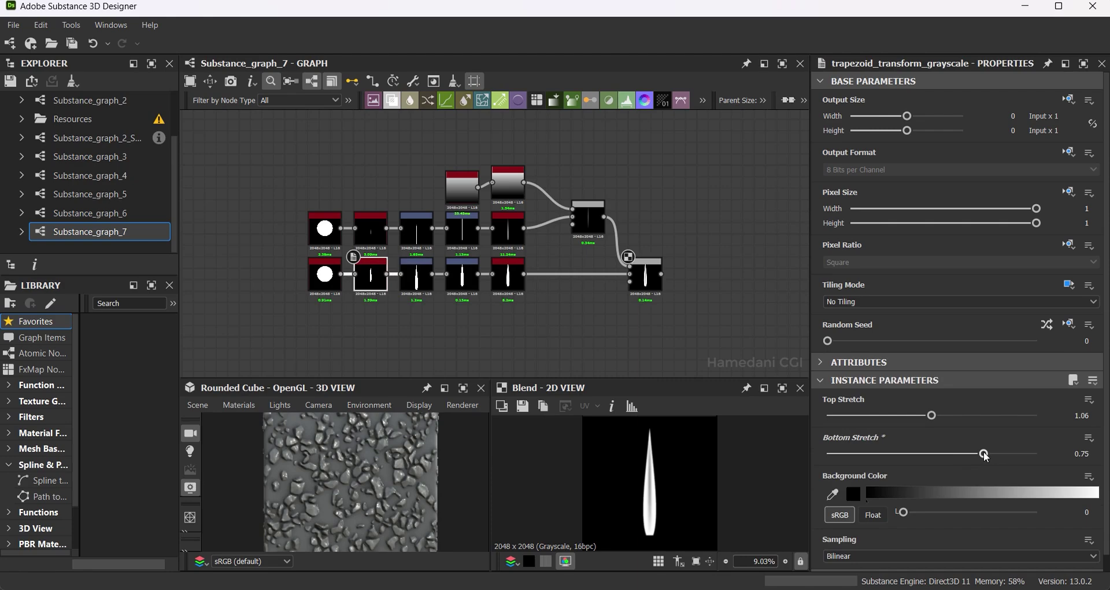
{"action": "middle_click_drag", "start_coordinate": [570, 270], "coordinate": [514, 276]}
{"action": "left_click", "coordinate": [588, 284]}
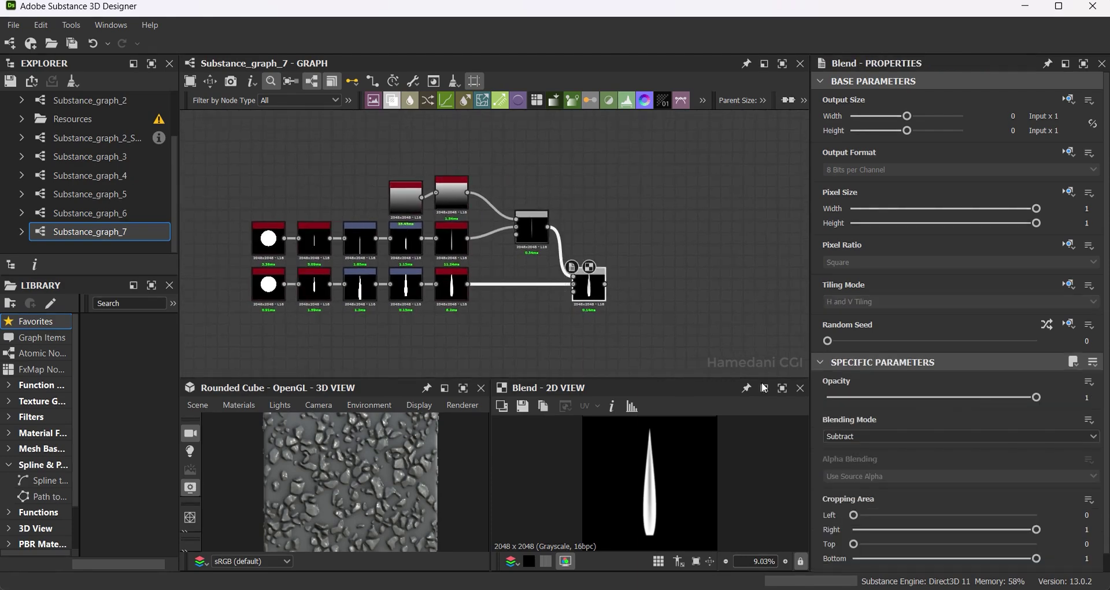
{"action": "left_click_drag", "start_coordinate": [1036, 397], "coordinate": [1009, 397]}
{"action": "scroll", "coordinate": [655, 511], "scroll_direction": "up", "scroll_amount": 2}
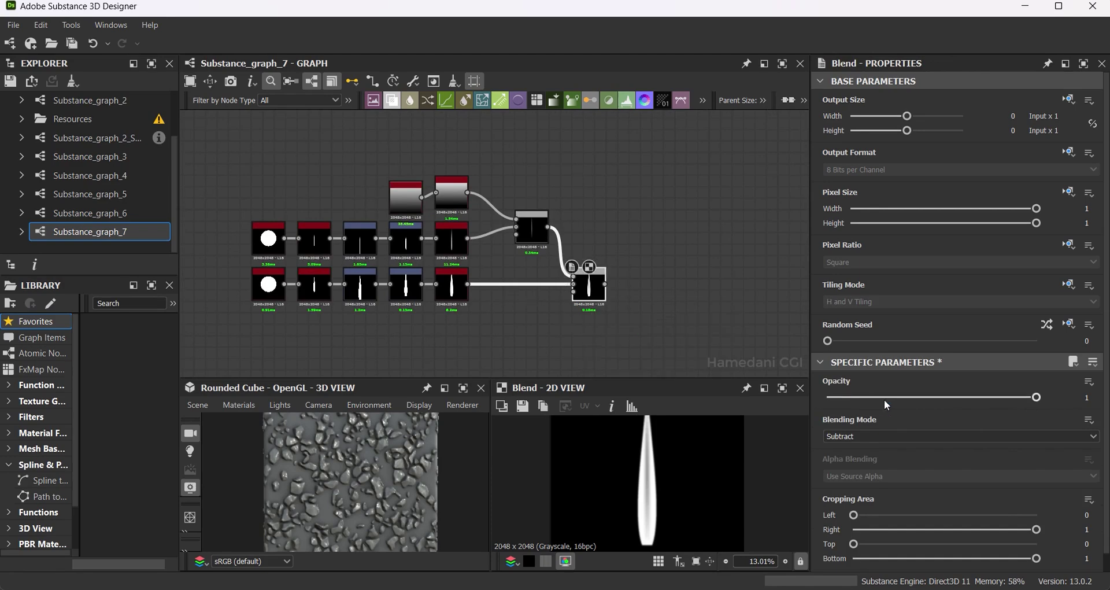
{"action": "middle_click_drag", "start_coordinate": [637, 297], "coordinate": [584, 310]}
{"action": "mouse_move", "coordinate": [553, 296]}
{"action": "left_mouse_down"}
{"action": "mouse_move", "coordinate": [616, 299]}
{"action": "mouse_move", "coordinate": [599, 213]}
{"action": "left_mouse_up"}
Add a Directional Warp after the Blend and a disc Shape at scale 0.61.
{"action": "type", "text": "d"}
{"action": "left_click", "coordinate": [716, 187]}
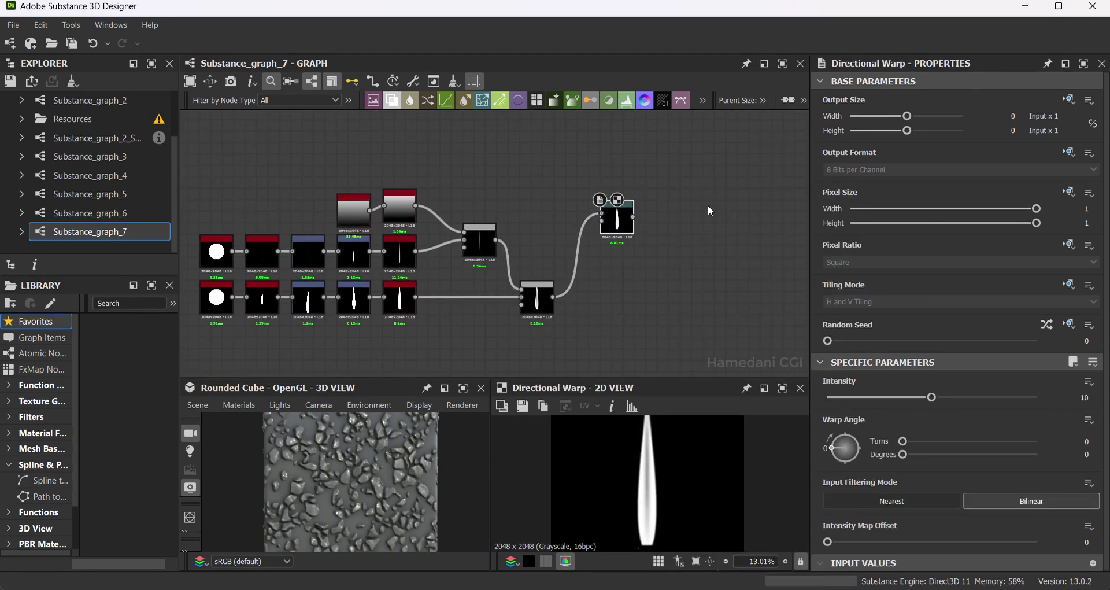
{"action": "key", "text": "space"}
{"action": "type", "text": "shape"}
{"action": "key", "text": "Return"}
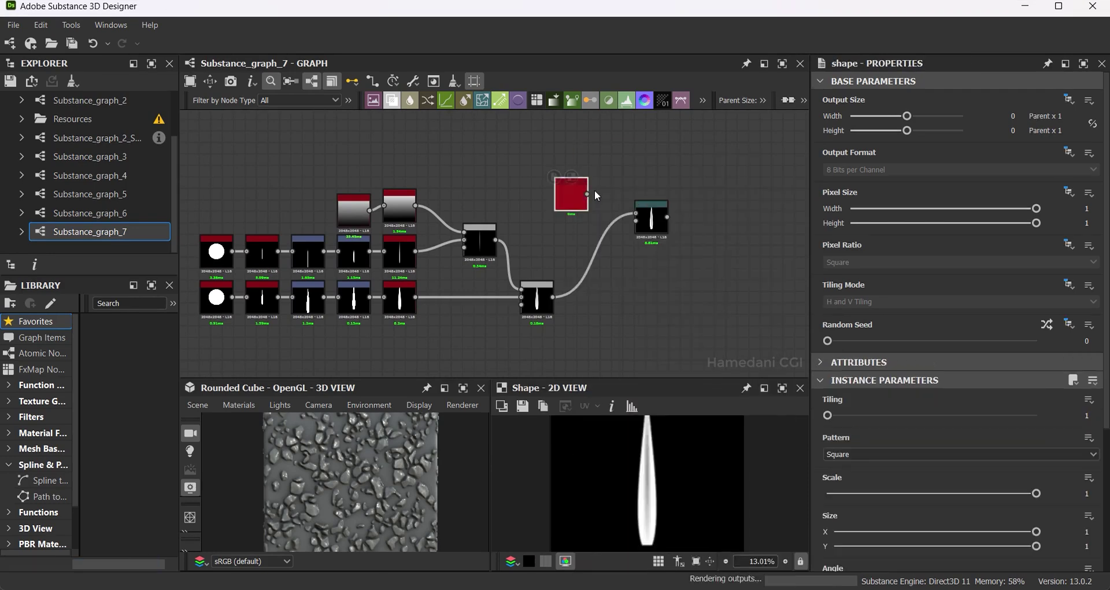
{"action": "left_click", "coordinate": [959, 454]}
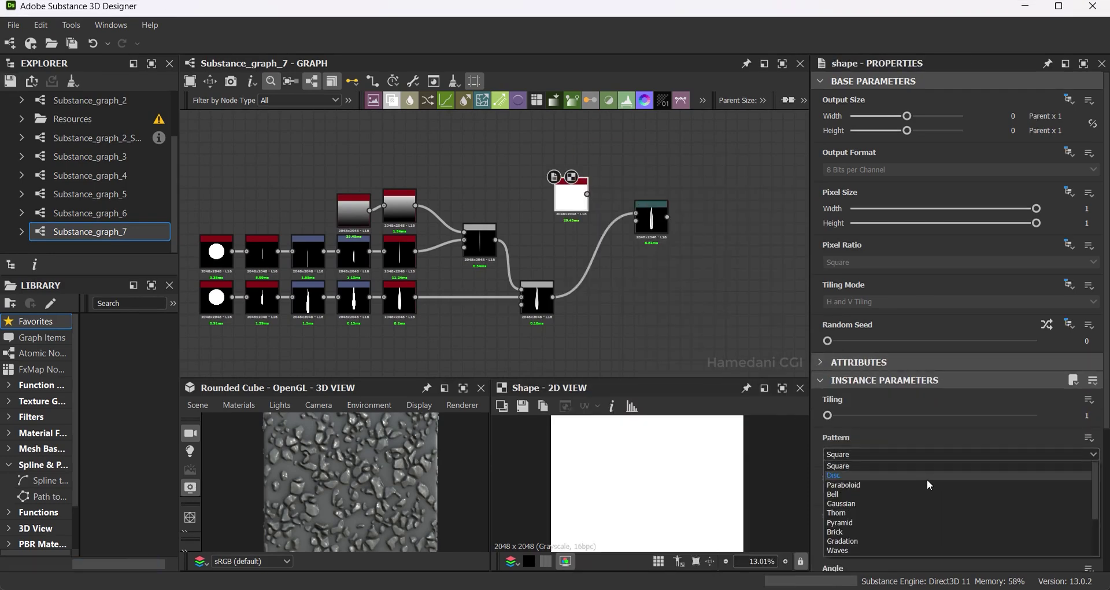
{"action": "left_click", "coordinate": [844, 470]}
{"action": "left_click_drag", "start_coordinate": [1035, 493], "coordinate": [954, 493]}
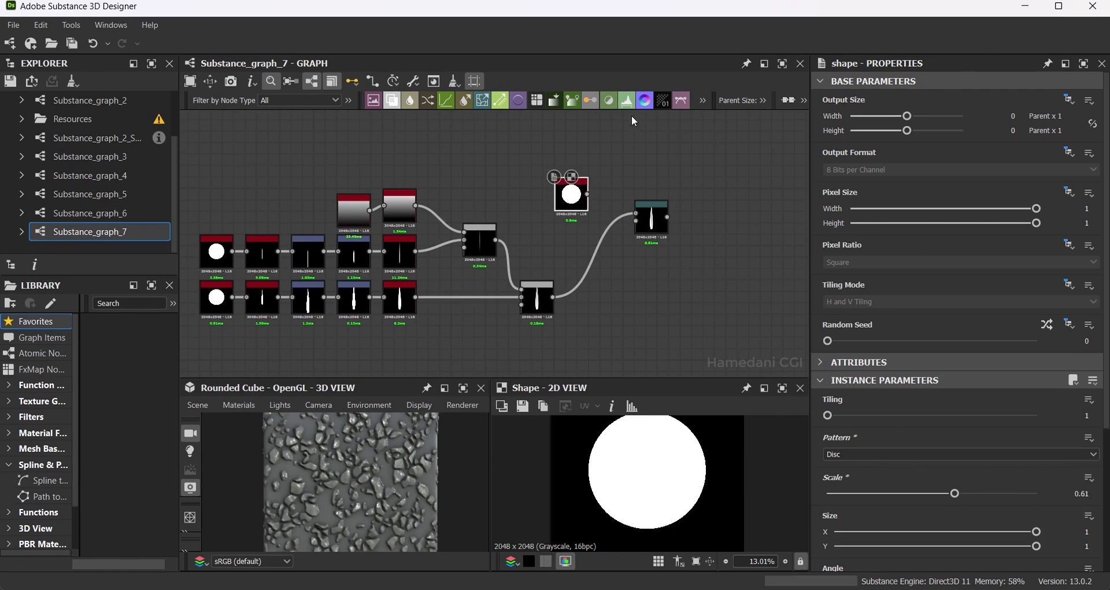
Pass the disc through a non-tiling Transformation 2D into the Directional Warp and preview it.
{"action": "left_click", "coordinate": [702, 100]}
{"action": "left_click", "coordinate": [458, 122]}
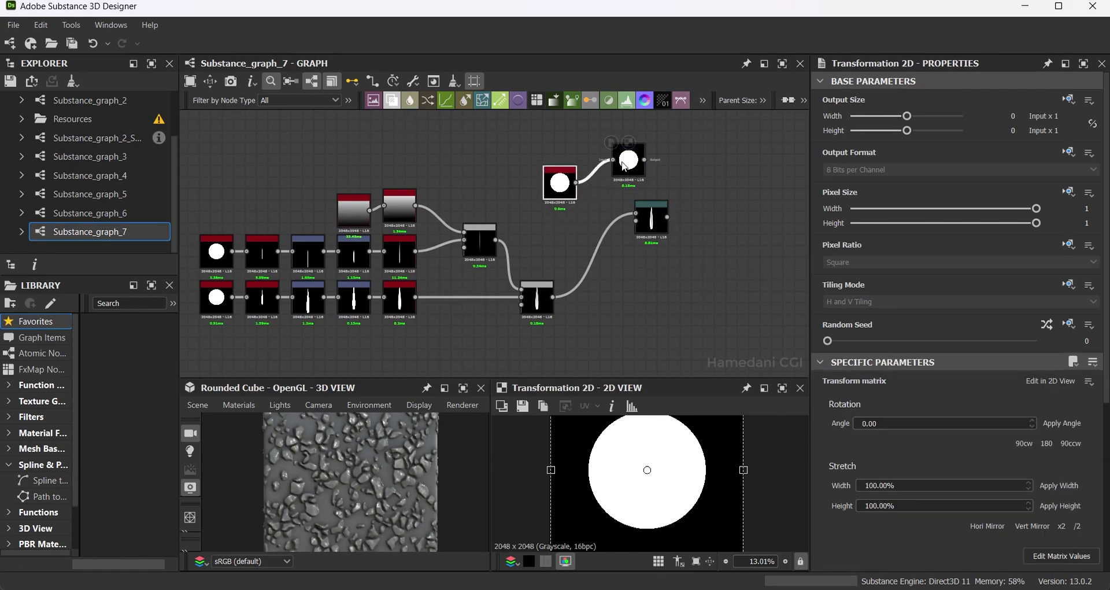
{"action": "left_click", "coordinate": [1069, 287]}
{"action": "left_click", "coordinate": [1042, 340]}
{"action": "left_click", "coordinate": [959, 301]}
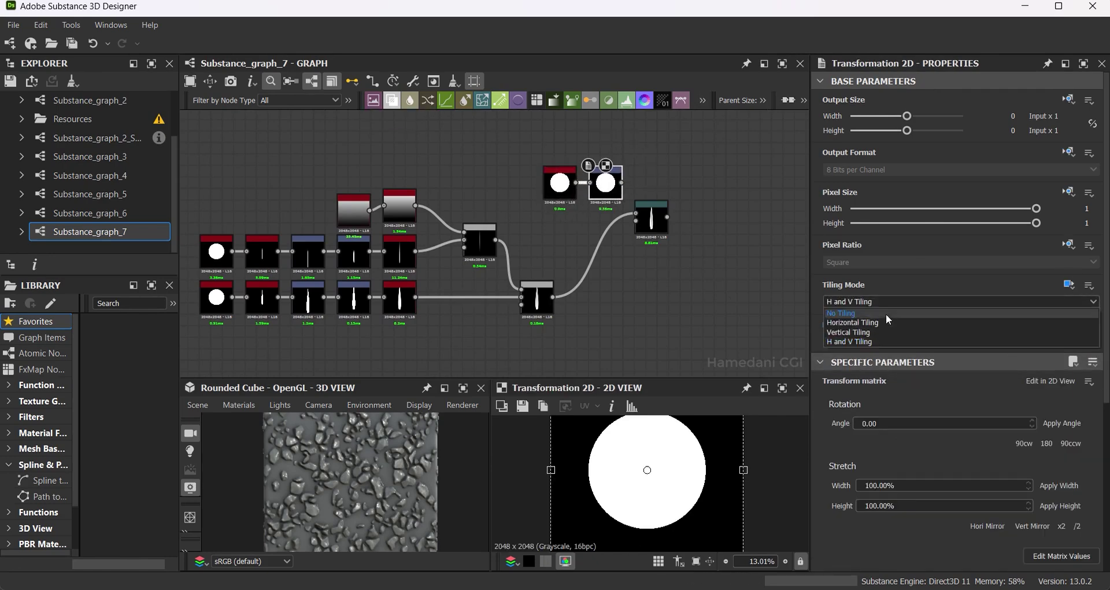
{"action": "left_click", "coordinate": [850, 313]}
{"action": "left_click_drag", "start_coordinate": [622, 185], "coordinate": [648, 216]}
{"action": "double_click", "coordinate": [663, 219]}
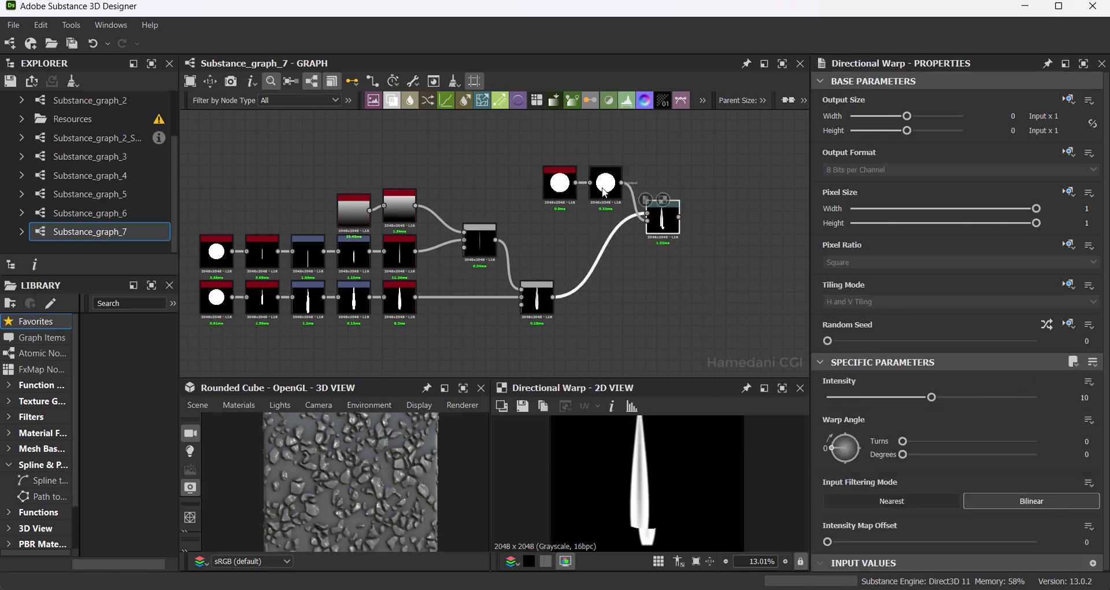
Shift the disc to the blade's right and set the warp angle to 283°.
{"action": "left_click", "coordinate": [605, 183]}
{"action": "left_click_drag", "start_coordinate": [583, 505], "coordinate": [591, 506]}
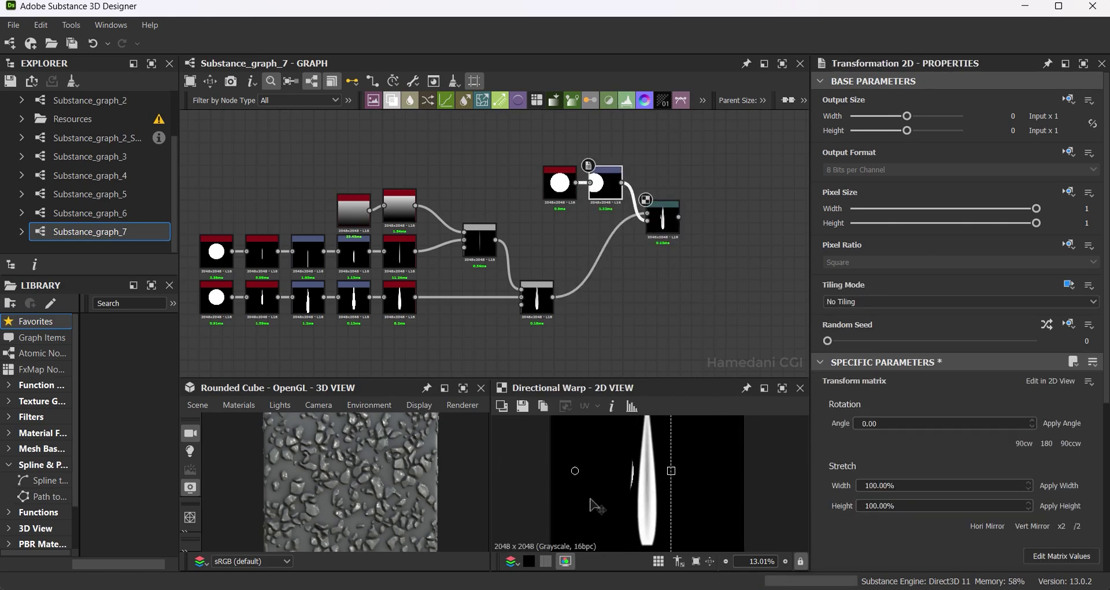
{"action": "left_click", "coordinate": [591, 504]}
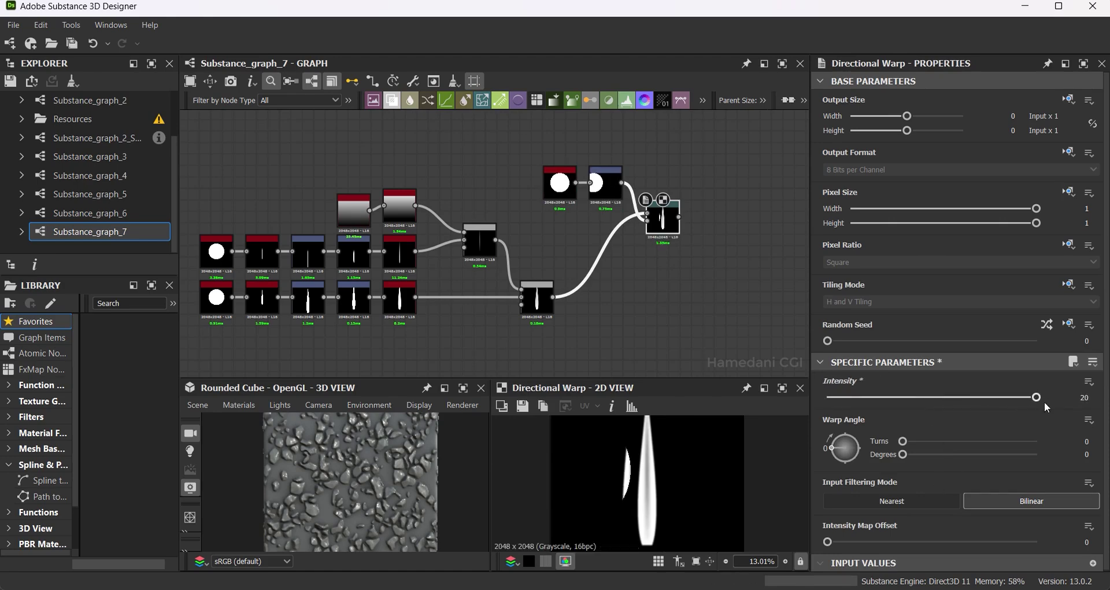
{"action": "left_click_drag", "start_coordinate": [910, 459], "coordinate": [1015, 456]}
Replace the disc nodes with Perlin Noise at scale 6 driving the warp, intensity about 10.6.
{"action": "left_click", "coordinate": [598, 185]}
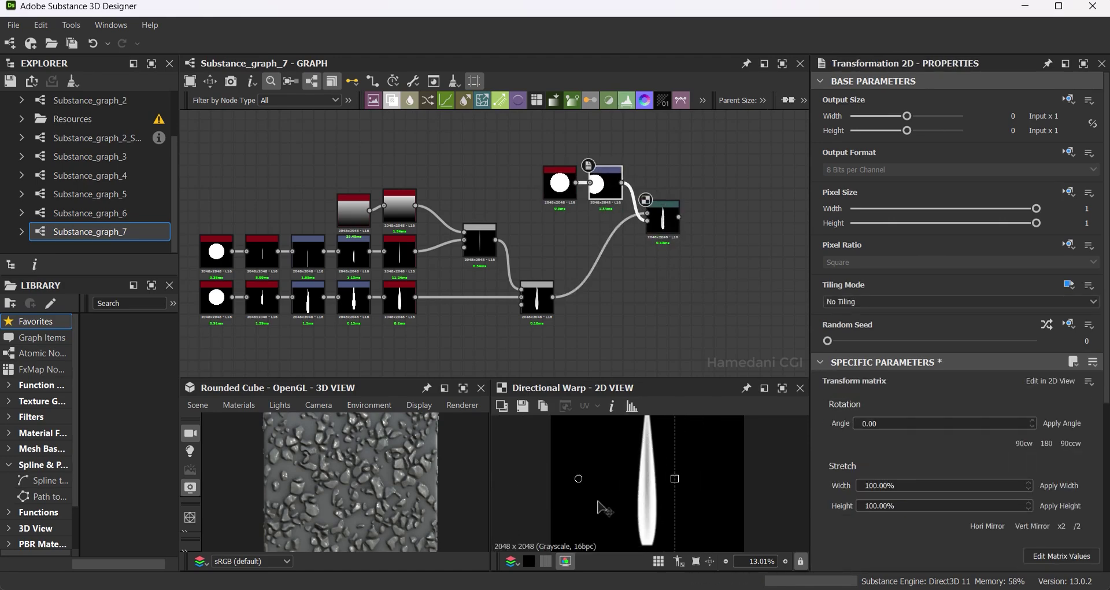
{"action": "left_click_drag", "start_coordinate": [645, 222], "coordinate": [553, 147]}
{"action": "key", "text": "Delete"}
{"action": "key", "text": "space"}
{"action": "type", "text": "perl"}
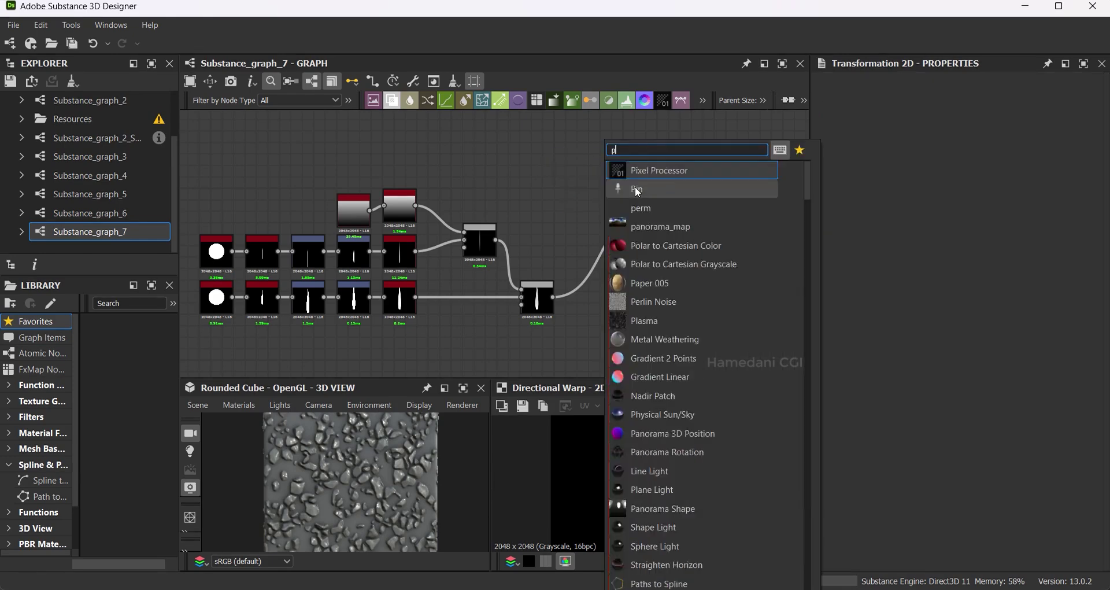
{"action": "key", "text": "Return"}
{"action": "left_click_drag", "start_coordinate": [930, 415], "coordinate": [862, 414]}
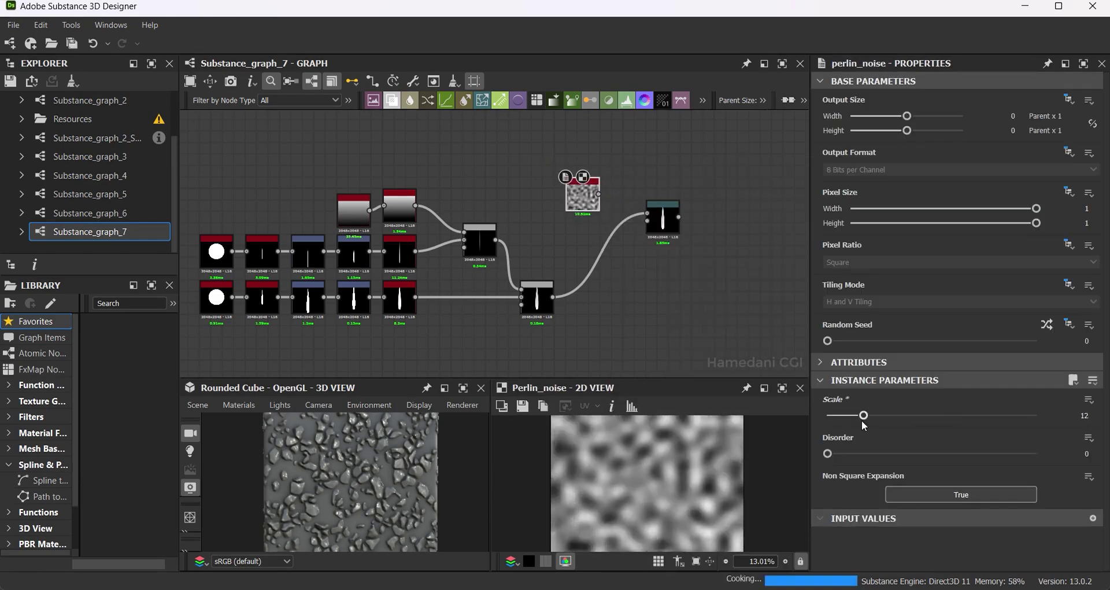
{"action": "scroll", "coordinate": [602, 202], "scroll_direction": "up", "scroll_amount": 3}
{"action": "left_click_drag", "start_coordinate": [595, 188], "coordinate": [680, 221]}
{"action": "left_click", "coordinate": [711, 240]}
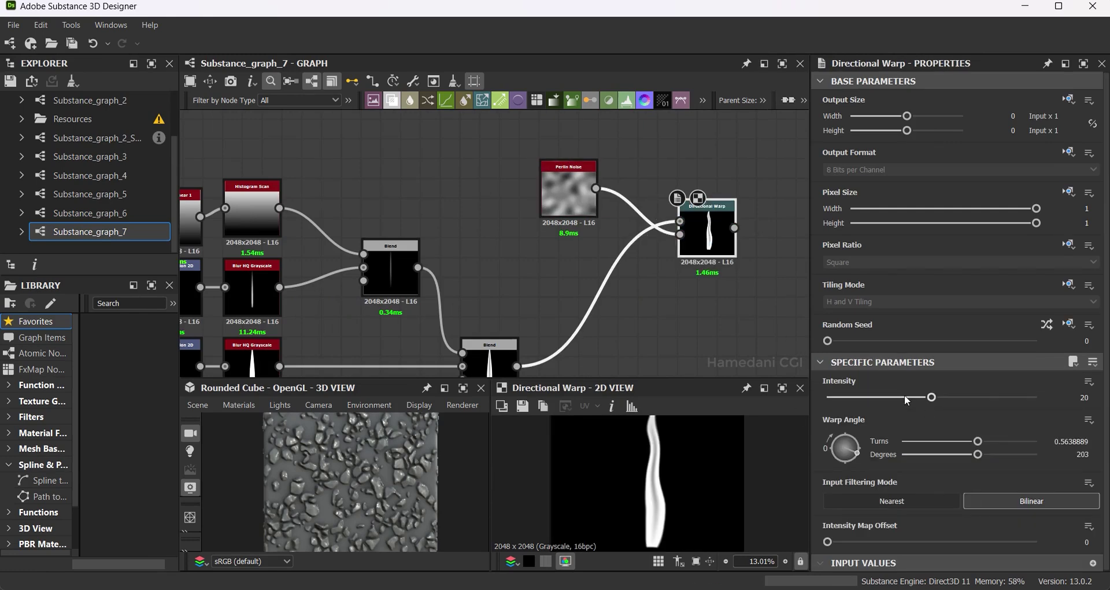
{"action": "left_click_drag", "start_coordinate": [906, 398], "coordinate": [883, 397]}
Paste copies of the two copied nodes into the graph.
{"action": "key", "text": "ctrl+v"}
{"action": "scroll", "coordinate": [616, 264], "scroll_direction": "down", "scroll_amount": 3}
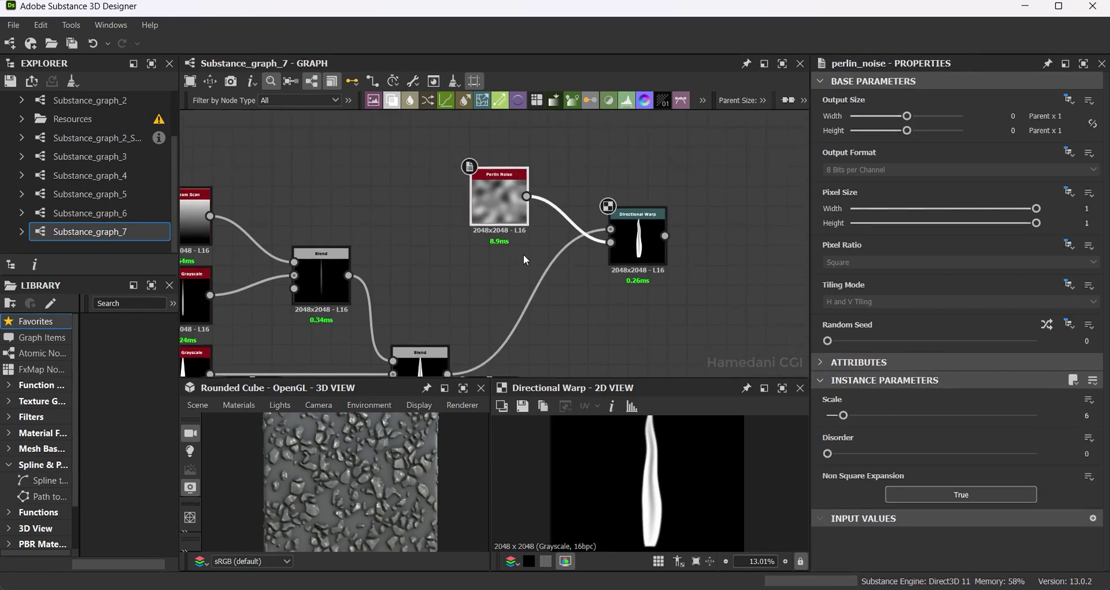
{"action": "left_click", "coordinate": [599, 307]}
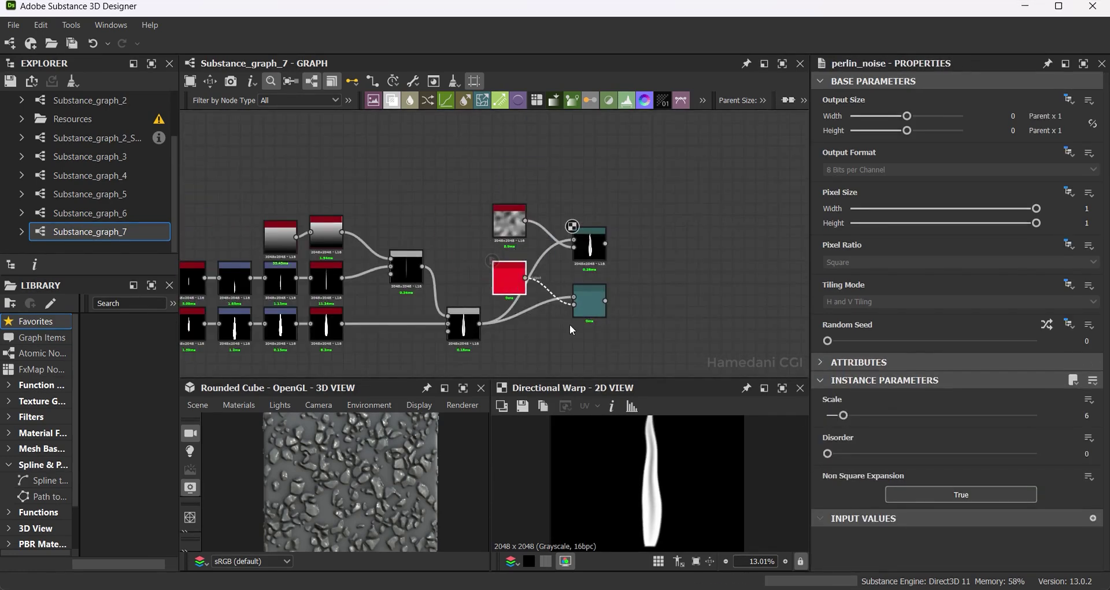
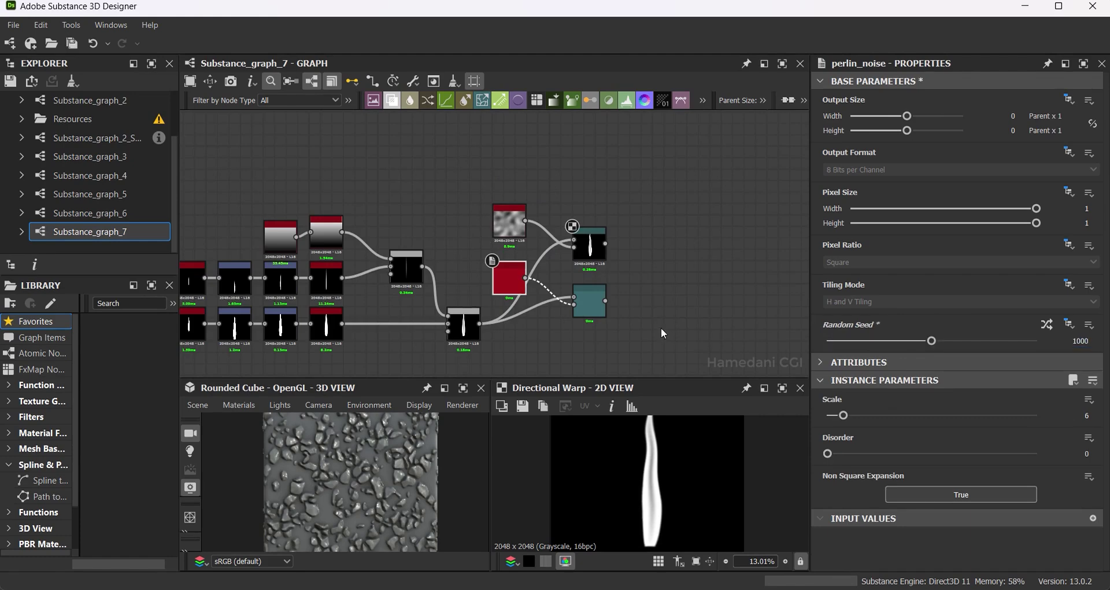
Undo the misplaced paste, then paste the Perlin noise and Directional Warp pair again in place.
{"action": "key", "text": "ctrl+z"}
{"action": "key", "text": "ctrl+v"}
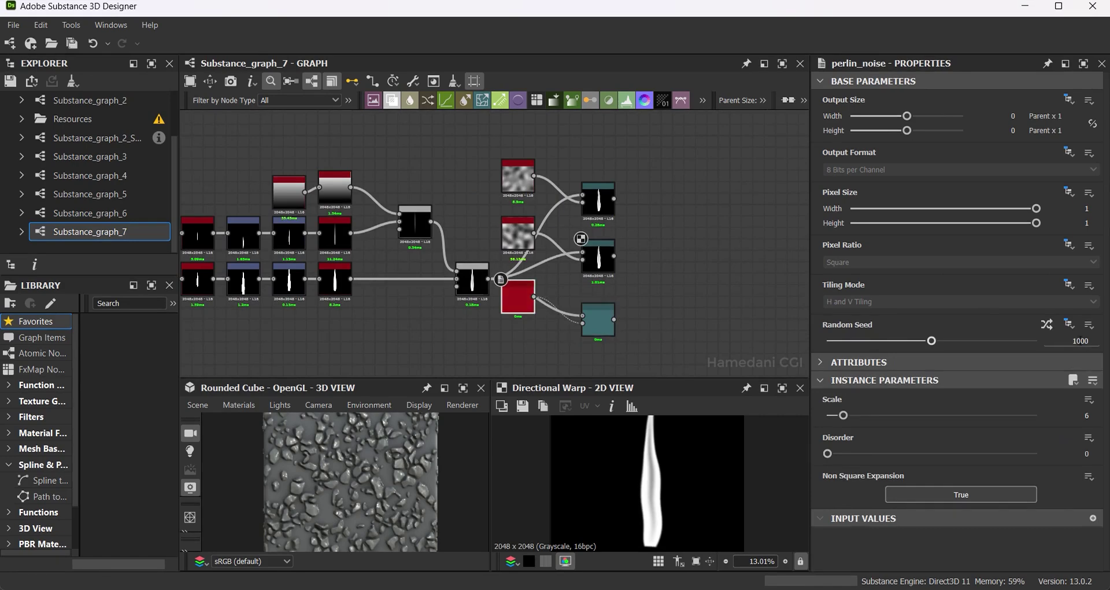
{"action": "left_click", "coordinate": [609, 319]}
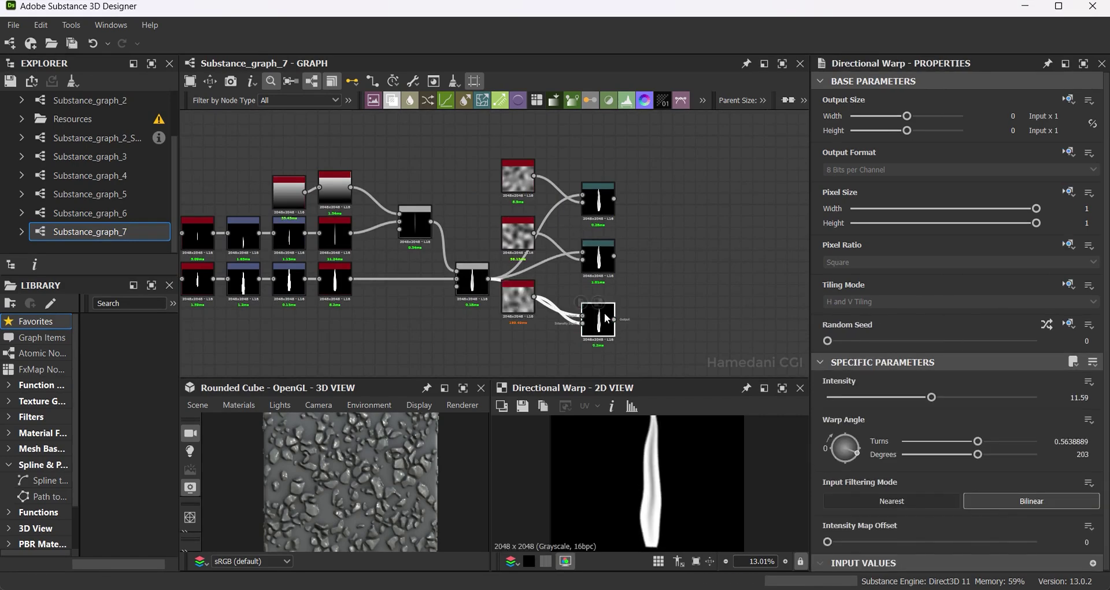
{"action": "key", "text": "ctrl+v"}
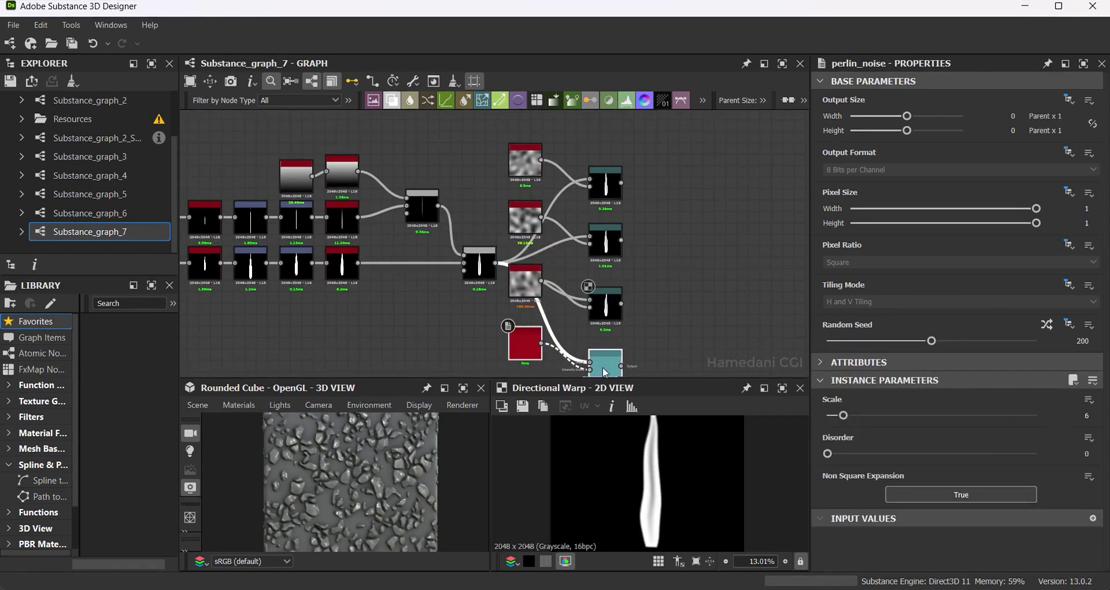
{"action": "left_click", "coordinate": [640, 315]}
Set the new Perlin noise seed to 3000 and the warp to intensity 8.95, angle 341.92°.
{"action": "left_click", "coordinate": [522, 295]}
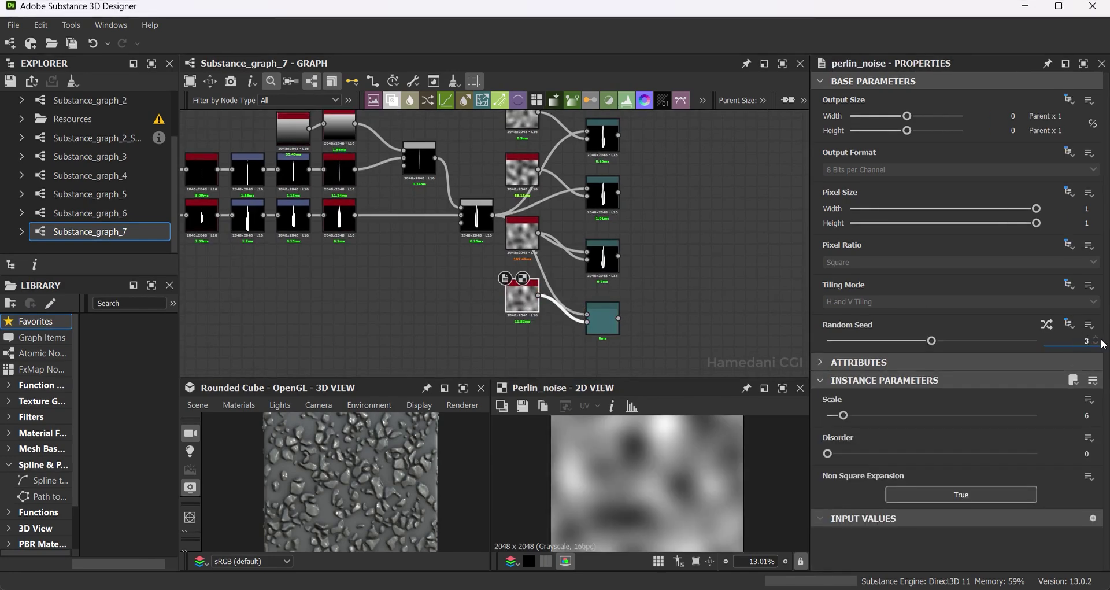
{"action": "type", "text": "000"}
{"action": "key", "text": "Return"}
{"action": "left_click", "coordinate": [597, 321]}
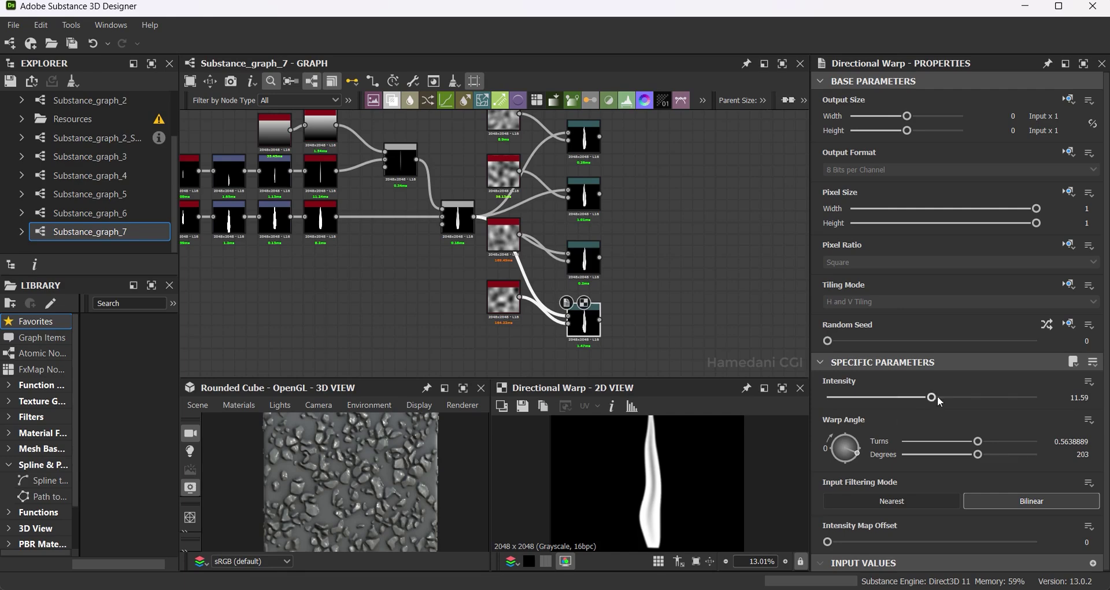
{"action": "left_click_drag", "start_coordinate": [937, 397], "coordinate": [911, 401]}
{"action": "left_click_drag", "start_coordinate": [855, 457], "coordinate": [843, 455]}
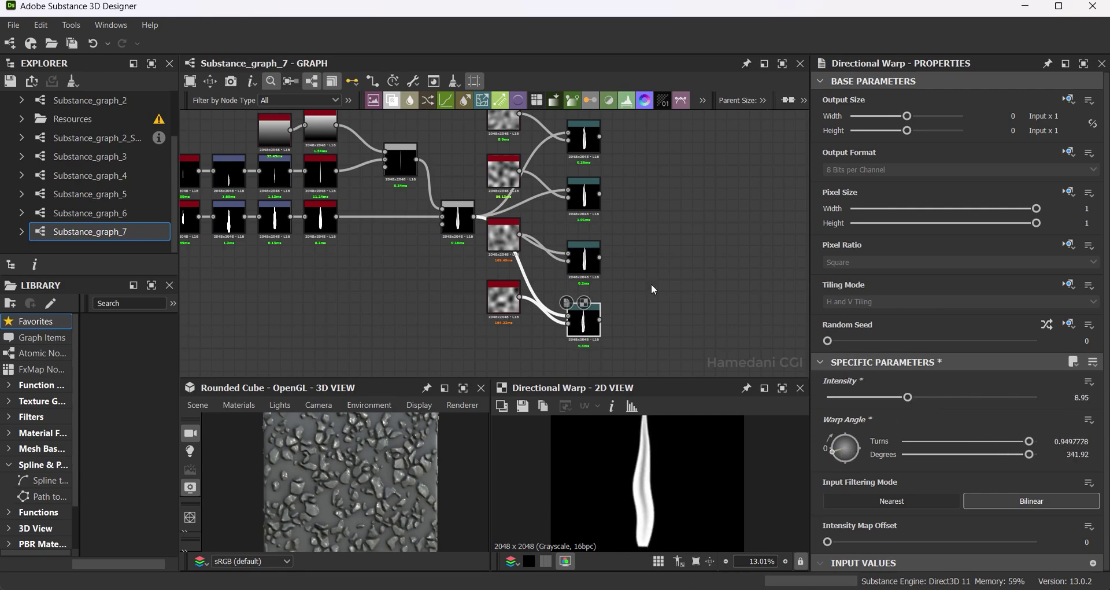
{"action": "left_click_drag", "start_coordinate": [601, 320], "coordinate": [633, 327]}
Add a Swirl Grayscale node after the newest Directional Warp with amount -0.33.
{"action": "type", "text": "sw"}
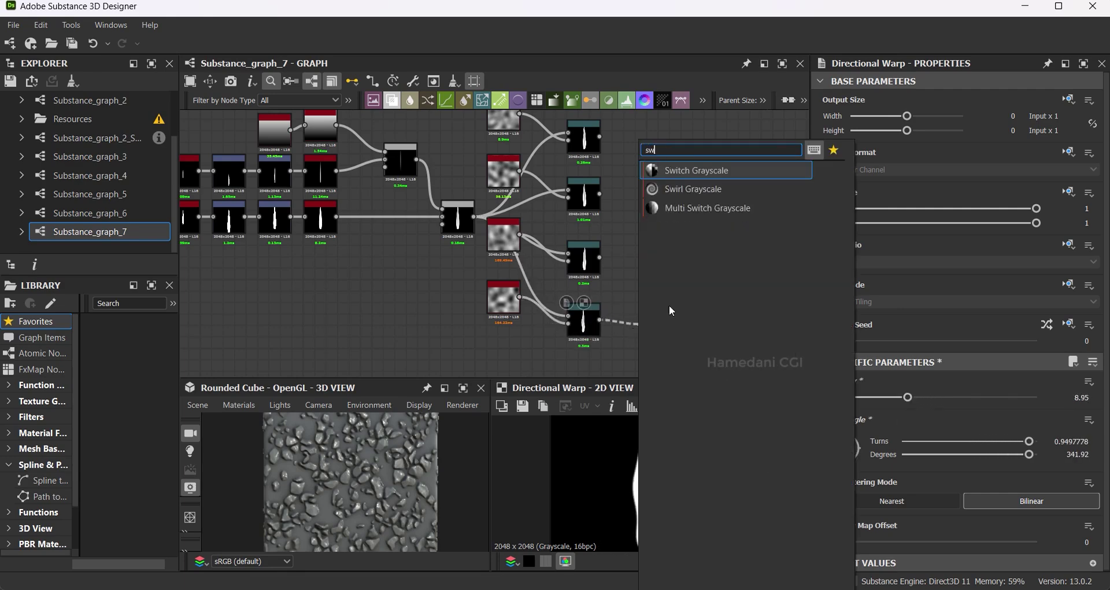
{"action": "left_click", "coordinate": [693, 189]}
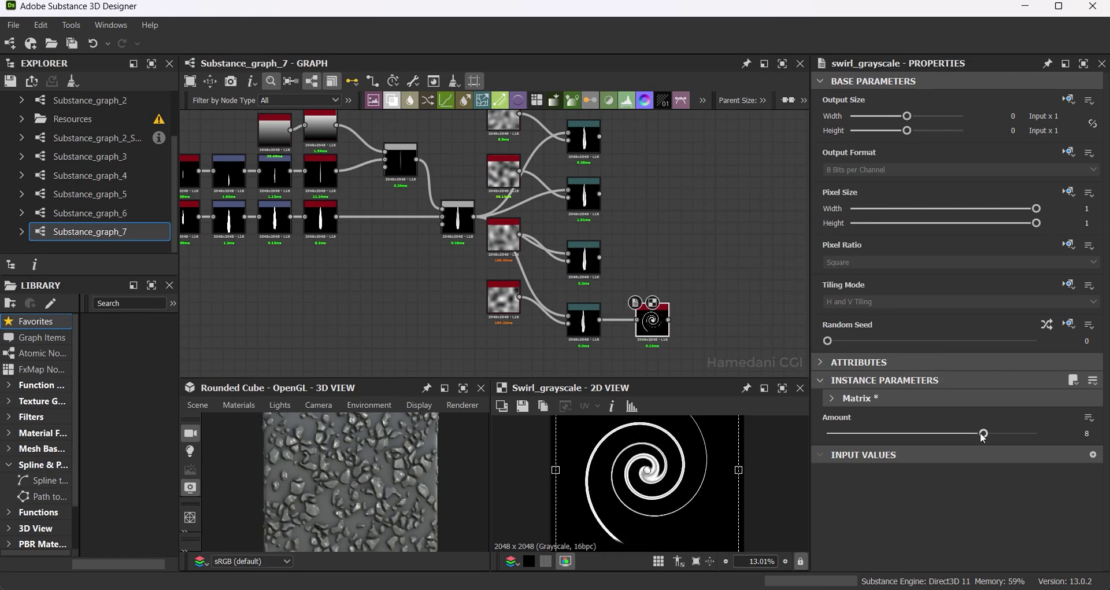
{"action": "left_click_drag", "start_coordinate": [982, 433], "coordinate": [929, 433]}
{"action": "scroll", "coordinate": [722, 508], "scroll_direction": "down", "scroll_amount": 1}
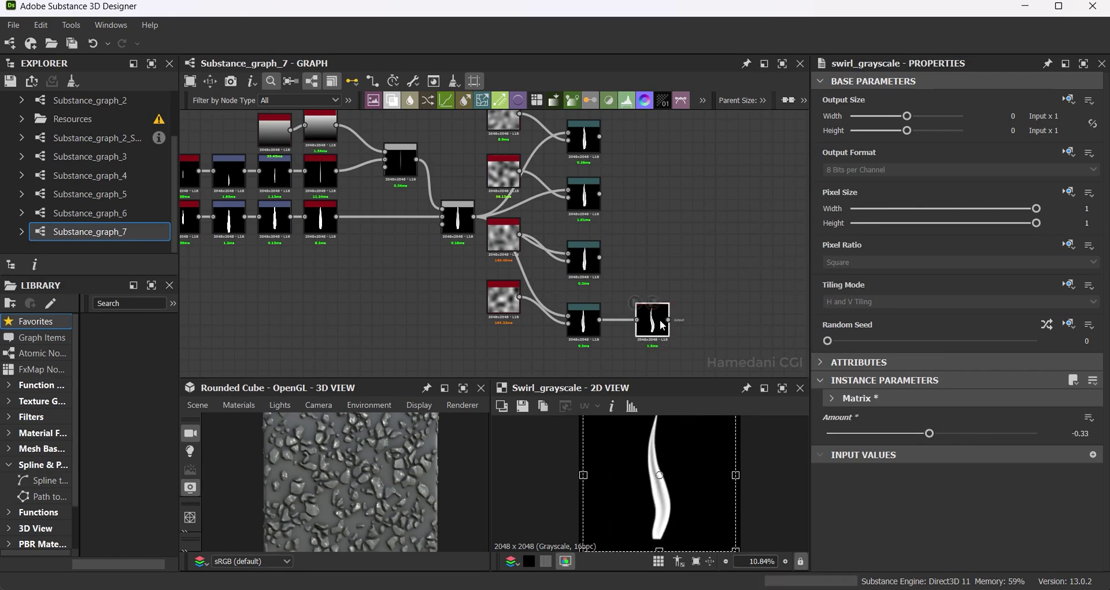
Attach a swirl copy to the second warp strand, set amount 0.33, and move its centre lower.
{"action": "key", "text": "ctrl+d"}
{"action": "mouse_move", "coordinate": [491, 242]}
{"action": "left_mouse_down"}
{"action": "mouse_move", "coordinate": [642, 195]}
{"action": "mouse_move", "coordinate": [626, 195]}
{"action": "left_mouse_up"}
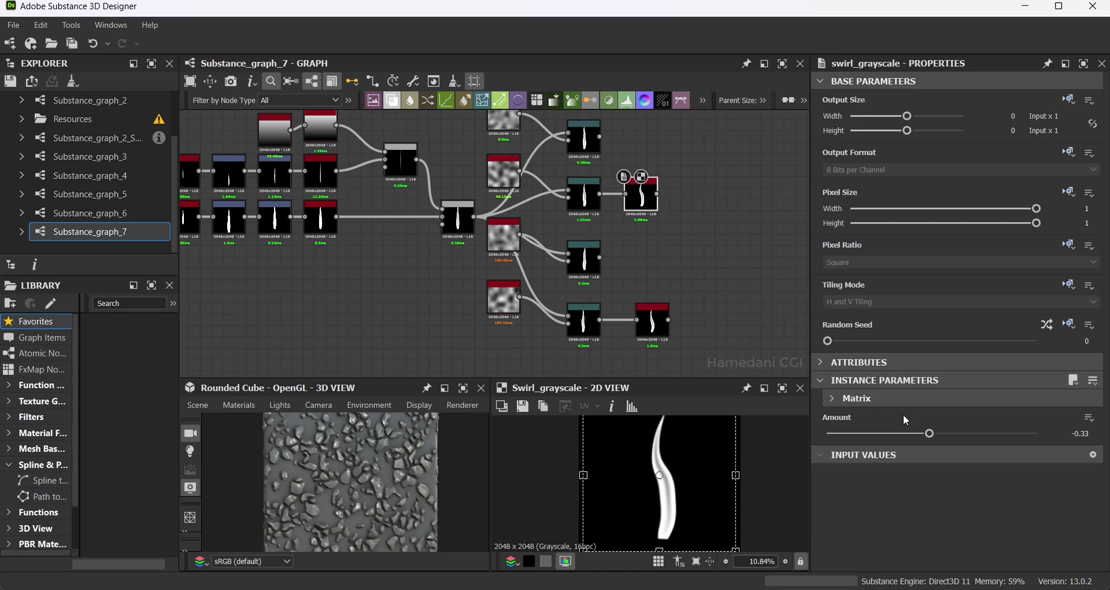
{"action": "left_click_drag", "start_coordinate": [928, 433], "coordinate": [934, 433]}
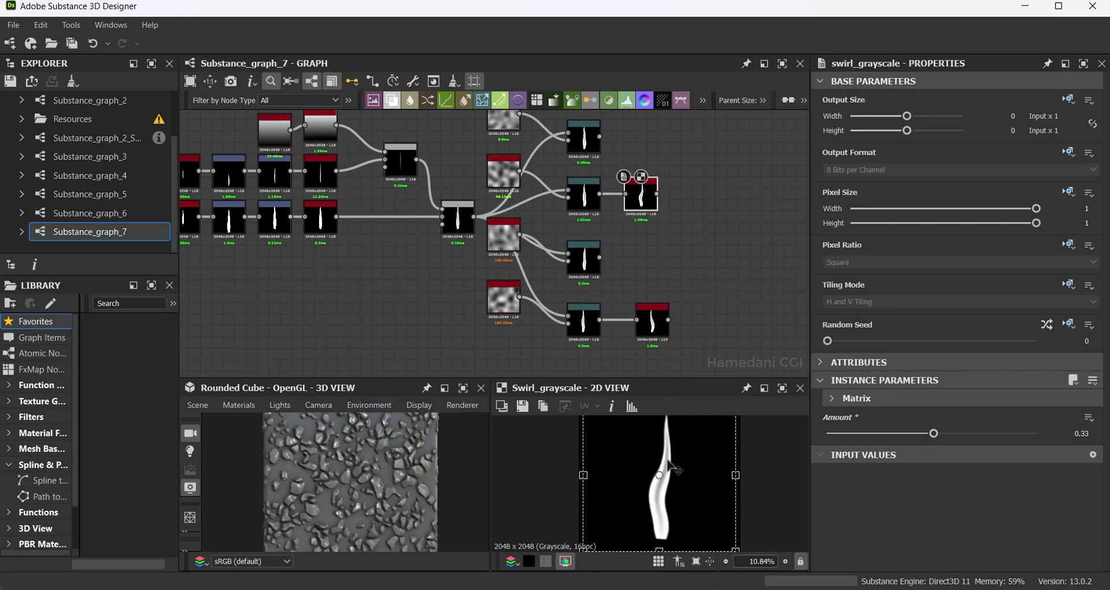
{"action": "left_click_drag", "start_coordinate": [670, 467], "coordinate": [669, 485]}
{"action": "middle_click_drag", "start_coordinate": [656, 222], "coordinate": [652, 255]}
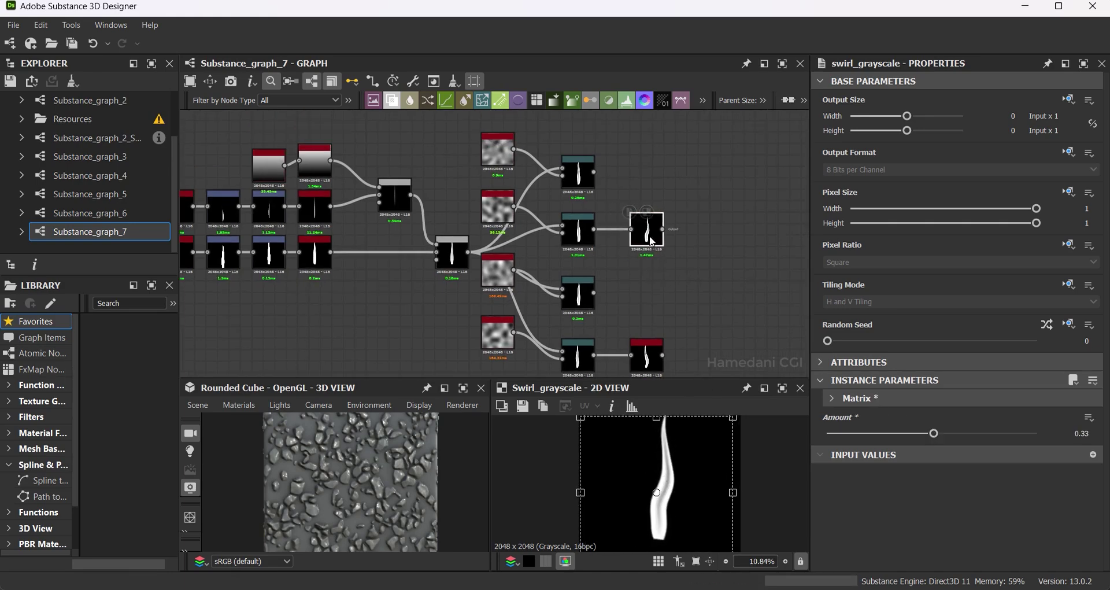
Attach swirl copies to the third and top warp strands, shifting each centre down and left.
{"action": "key", "text": "ctrl+d"}
{"action": "mouse_move", "coordinate": [492, 242]}
{"action": "left_mouse_down"}
{"action": "mouse_move", "coordinate": [646, 284]}
{"action": "mouse_move", "coordinate": [630, 286]}
{"action": "left_mouse_up"}
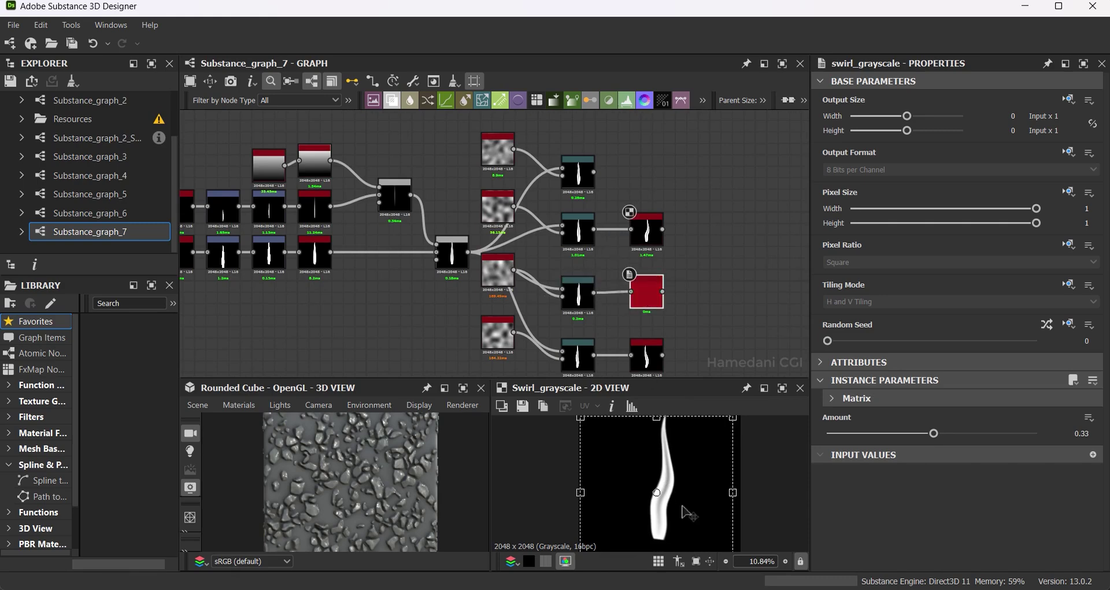
{"action": "left_click_drag", "start_coordinate": [683, 510], "coordinate": [678, 523]}
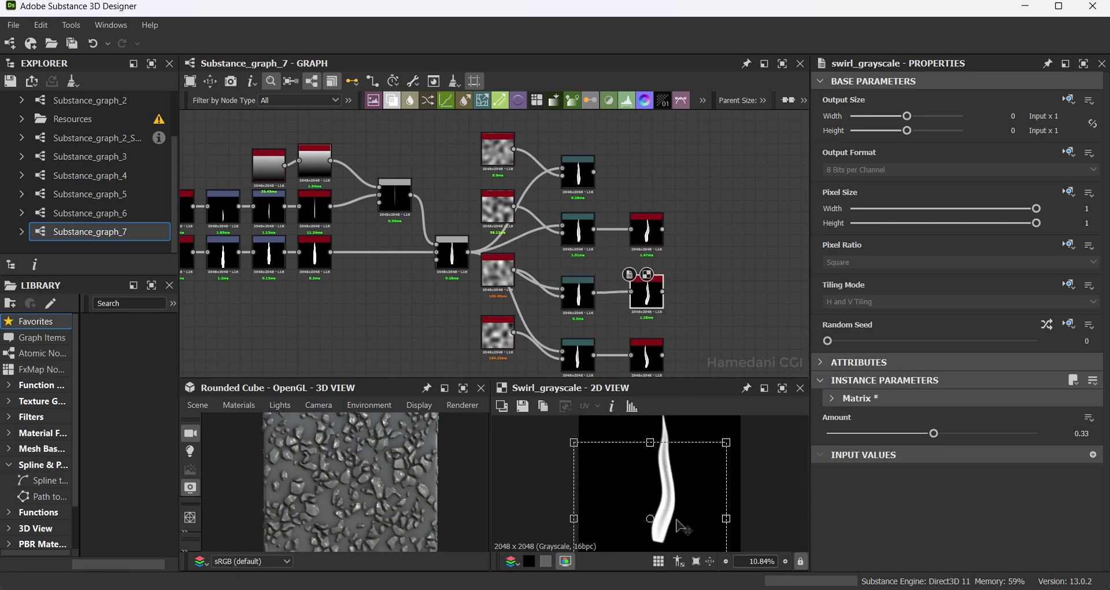
{"action": "key", "text": "ctrl+d"}
{"action": "left_click_drag", "start_coordinate": [508, 246], "coordinate": [646, 182]}
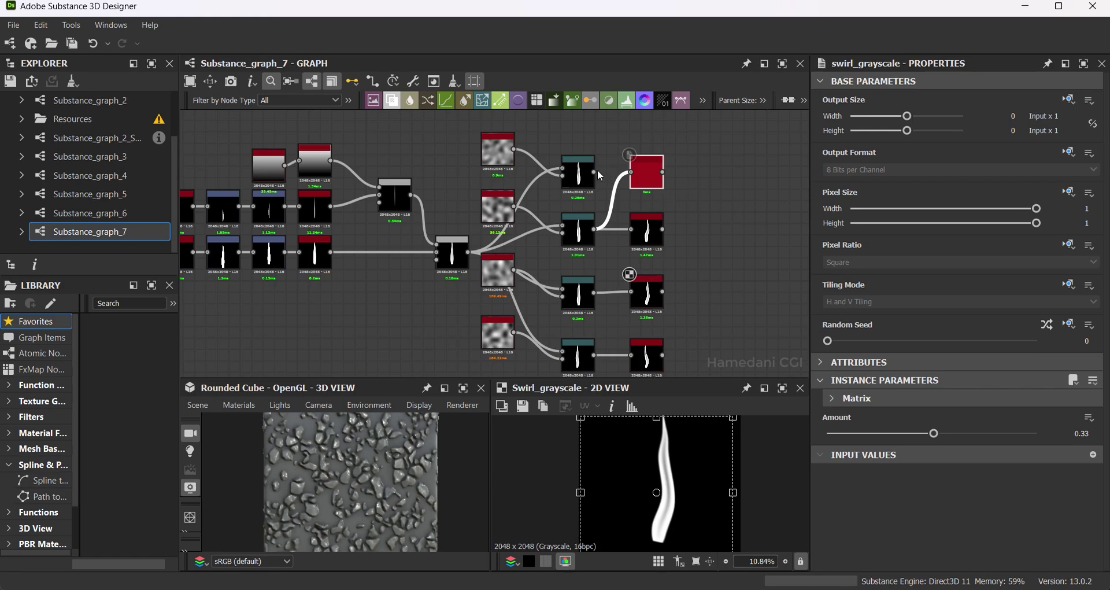
{"action": "left_click_drag", "start_coordinate": [676, 507], "coordinate": [655, 543]}
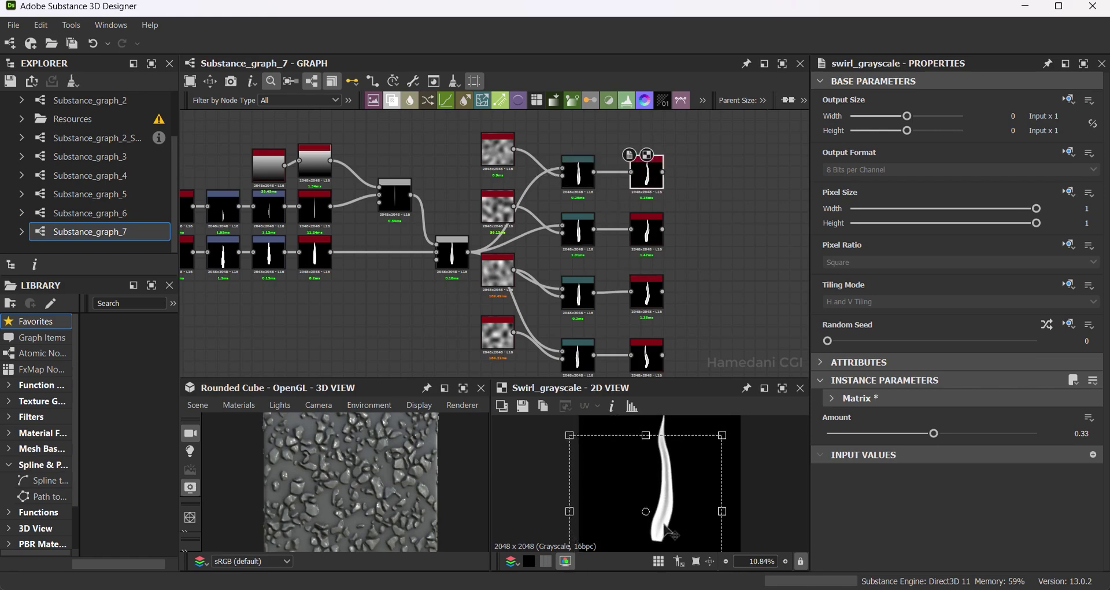
{"action": "scroll", "coordinate": [633, 255], "scroll_direction": "down", "scroll_amount": 2}
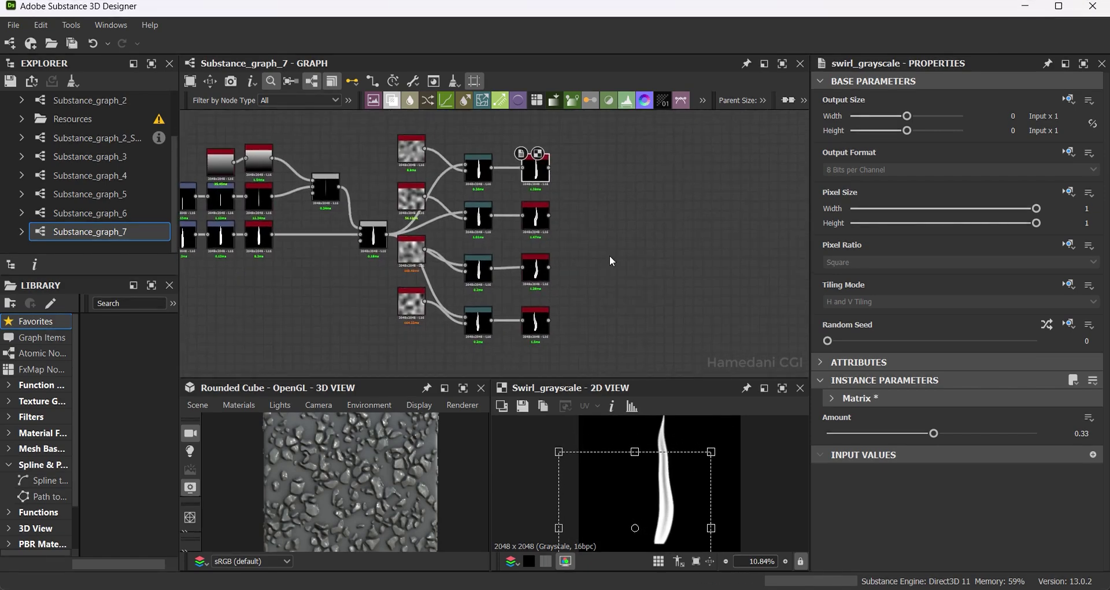
{"action": "middle_click_drag", "start_coordinate": [610, 255], "coordinate": [598, 277]}
{"action": "middle_click_drag", "start_coordinate": [516, 220], "coordinate": [363, 214]}
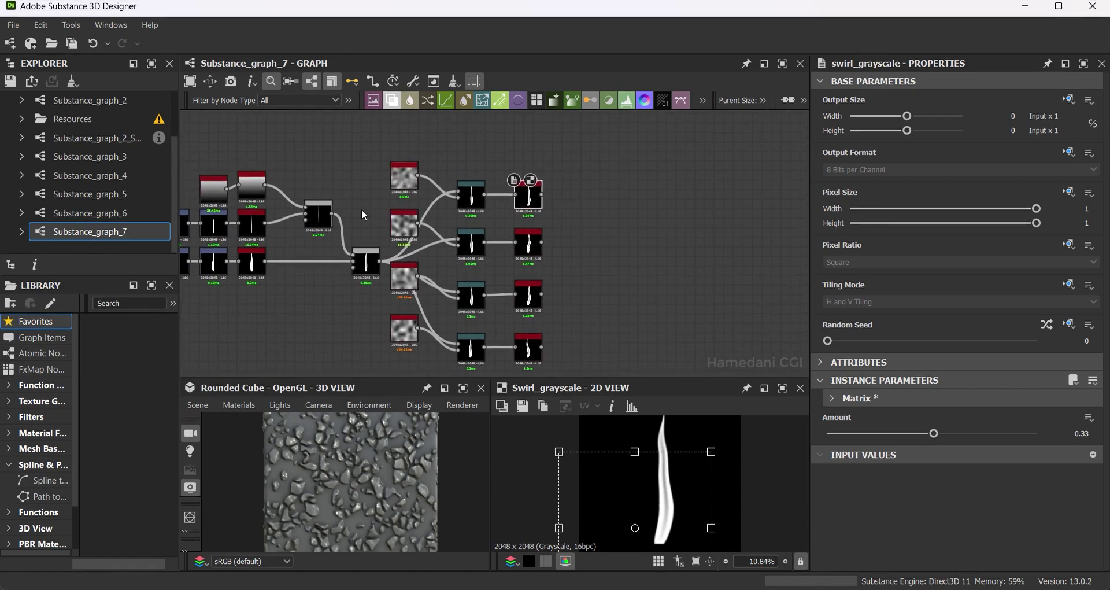
Add a Blend node and a Transformation 2D after the top swirl with No Tiling.
{"action": "scroll", "coordinate": [664, 263], "scroll_direction": "up", "scroll_amount": 1}
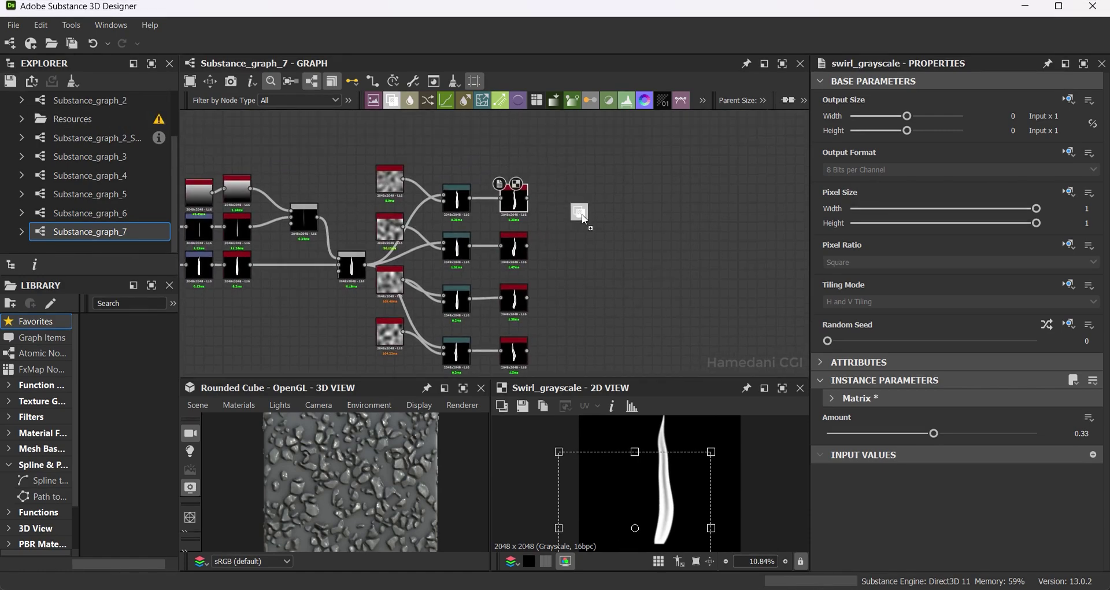
{"action": "left_click", "coordinate": [606, 224]}
{"action": "scroll", "coordinate": [596, 225], "scroll_direction": "up", "scroll_amount": 2}
{"action": "scroll", "coordinate": [513, 152], "scroll_direction": "down", "scroll_amount": 2}
{"action": "mouse_move", "coordinate": [516, 152]}
{"action": "left_mouse_down"}
{"action": "mouse_move", "coordinate": [474, 236]}
{"action": "mouse_move", "coordinate": [533, 174]}
{"action": "left_mouse_up"}
{"action": "left_click", "coordinate": [482, 100]}
{"action": "left_click", "coordinate": [1068, 284]}
{"action": "left_click", "coordinate": [1035, 335]}
{"action": "left_click", "coordinate": [960, 301]}
{"action": "left_click", "coordinate": [867, 312]}
Duplicate the Transformation 2D node for each of the other swirl strands.
{"action": "key", "text": "ctrl+d"}
{"action": "left_click", "coordinate": [529, 240]}
{"action": "key", "text": "ctrl+d"}
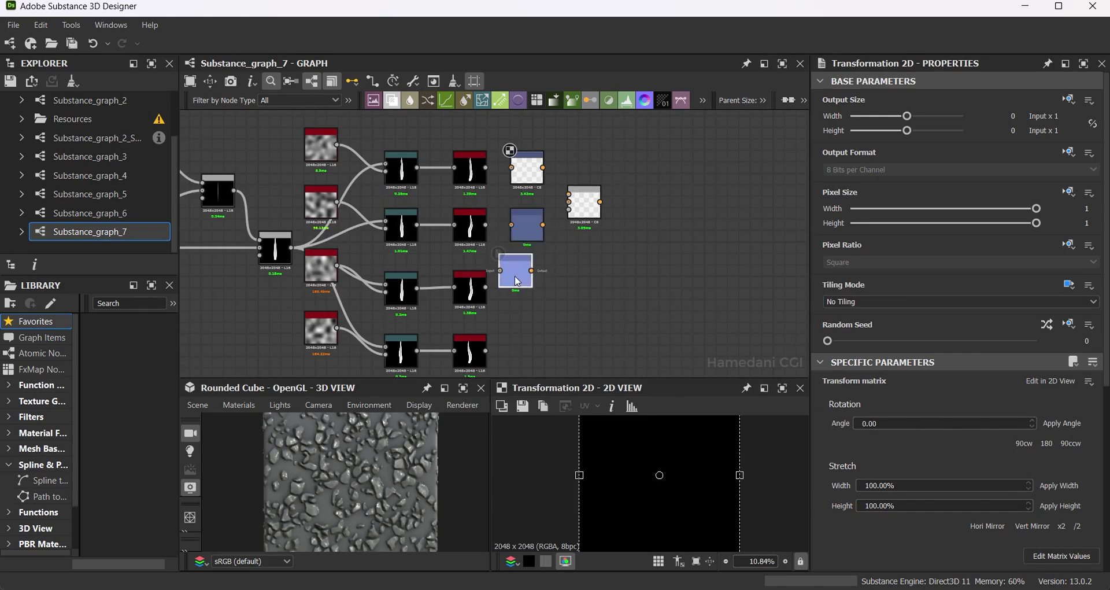
{"action": "left_click", "coordinate": [530, 308]}
{"action": "key", "text": "ctrl+d"}
{"action": "left_click", "coordinate": [530, 366]}
{"action": "key", "text": "ctrl+d"}
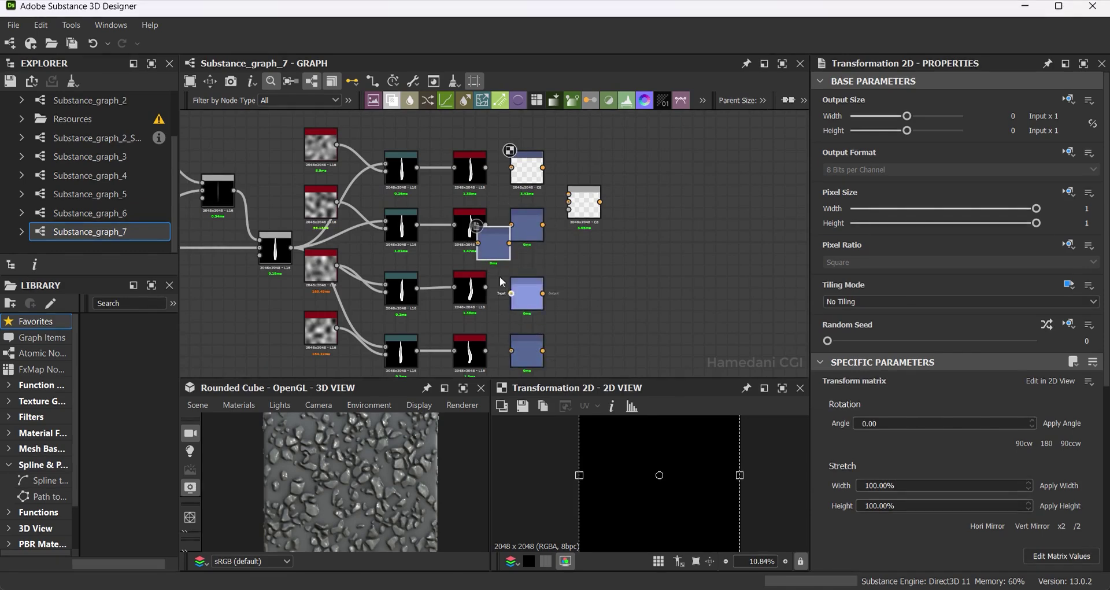
{"action": "left_click", "coordinate": [676, 216]}
Feed the top transform into the Blend's foreground, set it to Max (Lighten), and duplicate it.
{"action": "scroll", "coordinate": [588, 190], "scroll_direction": "up", "scroll_amount": 3}
{"action": "left_click_drag", "start_coordinate": [523, 148], "coordinate": [568, 194]}
{"action": "key", "text": "space"}
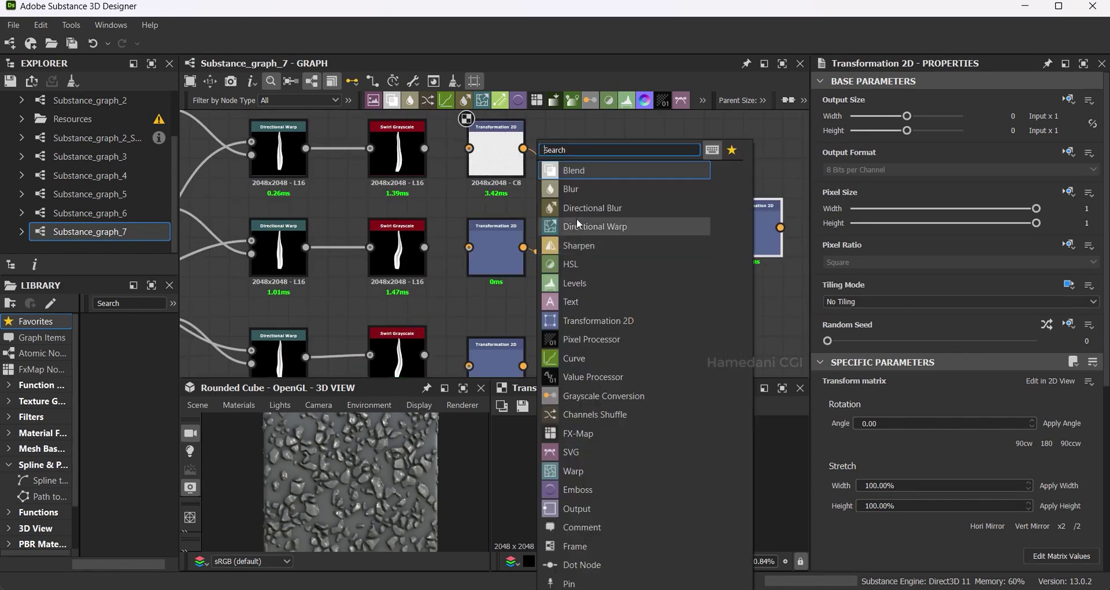
{"action": "key", "text": "Escape"}
{"action": "left_click", "coordinate": [605, 213]}
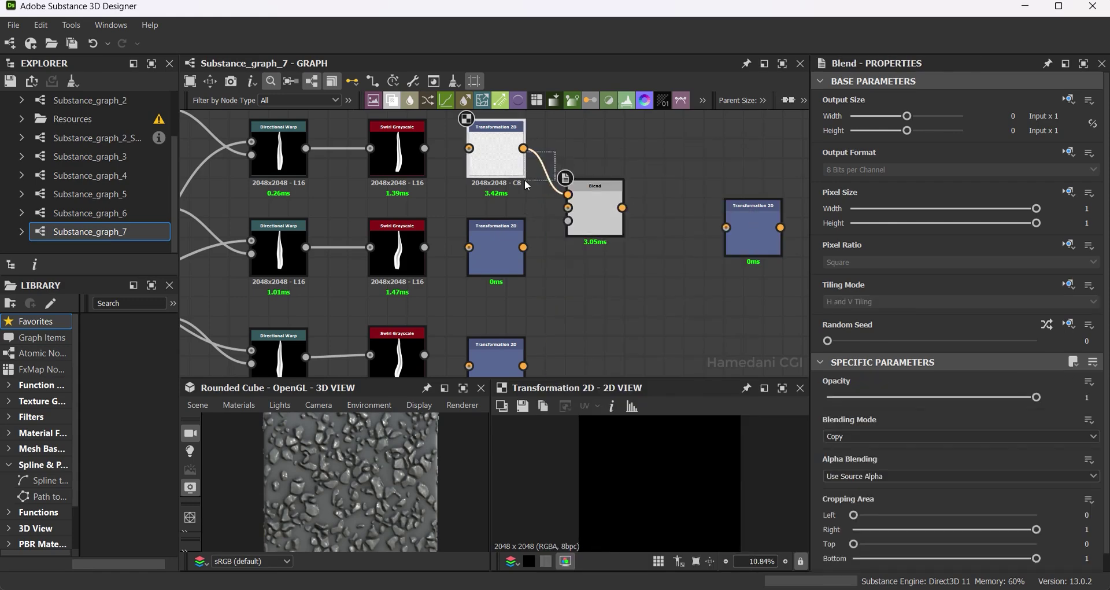
{"action": "left_click", "coordinate": [896, 436]}
{"action": "left_click", "coordinate": [849, 490]}
{"action": "key", "text": "ctrl+d"}
{"action": "left_click_drag", "start_coordinate": [496, 259], "coordinate": [755, 185]}
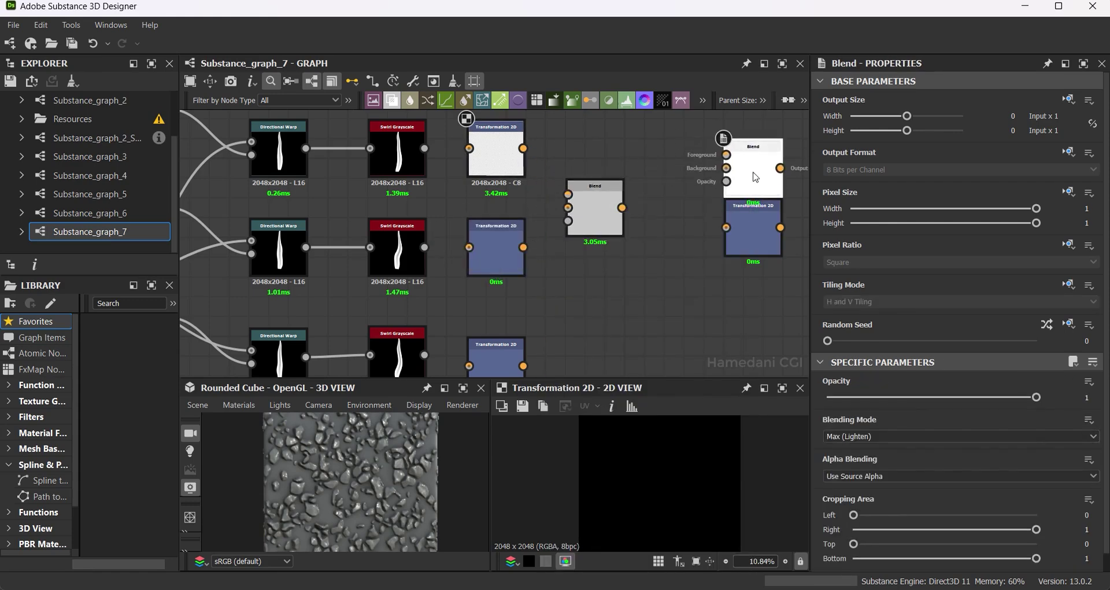
{"action": "double_click", "coordinate": [589, 210]}
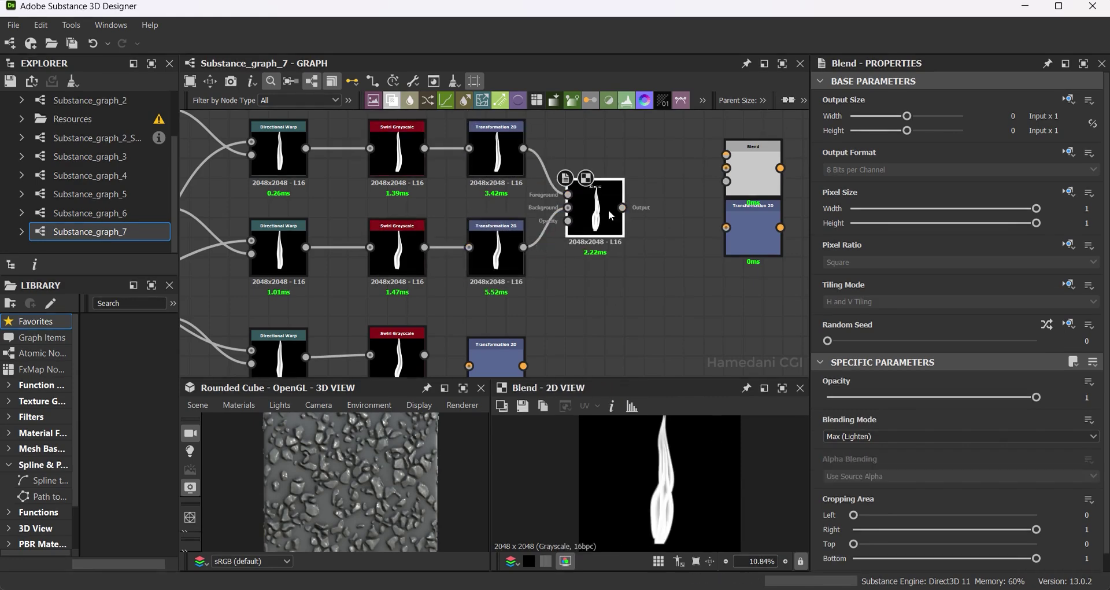
Rotate the middle strand's Transformation 2D and place another Blend node beside the lower strands.
{"action": "scroll", "coordinate": [719, 525], "scroll_direction": "down", "scroll_amount": 1}
{"action": "left_click", "coordinate": [496, 248]}
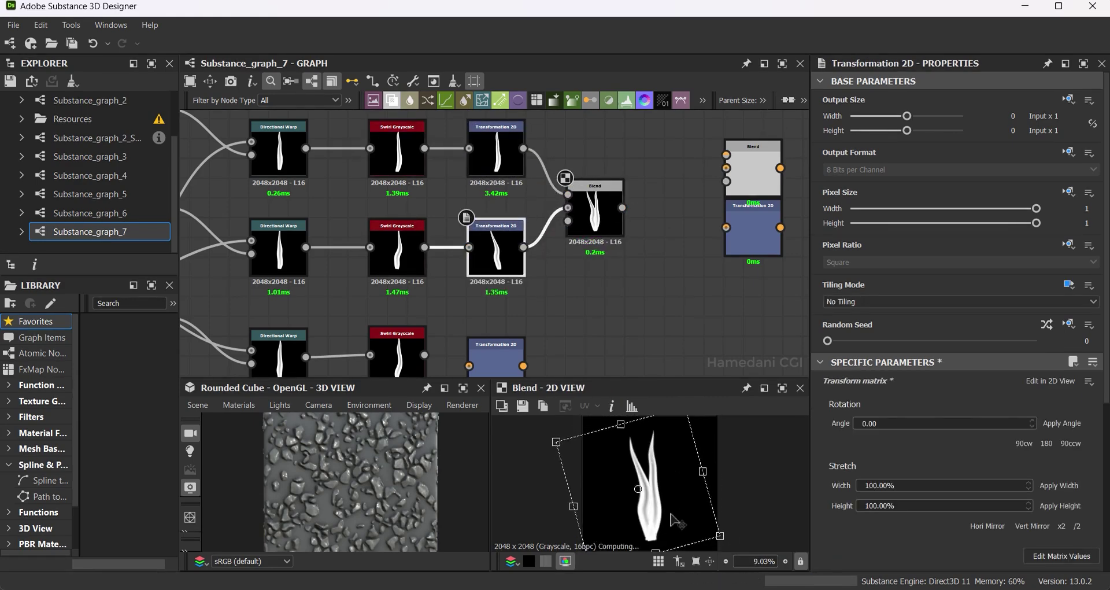
{"action": "left_click_drag", "start_coordinate": [720, 523], "coordinate": [673, 521]}
{"action": "scroll", "coordinate": [497, 243], "scroll_direction": "down", "scroll_amount": 2}
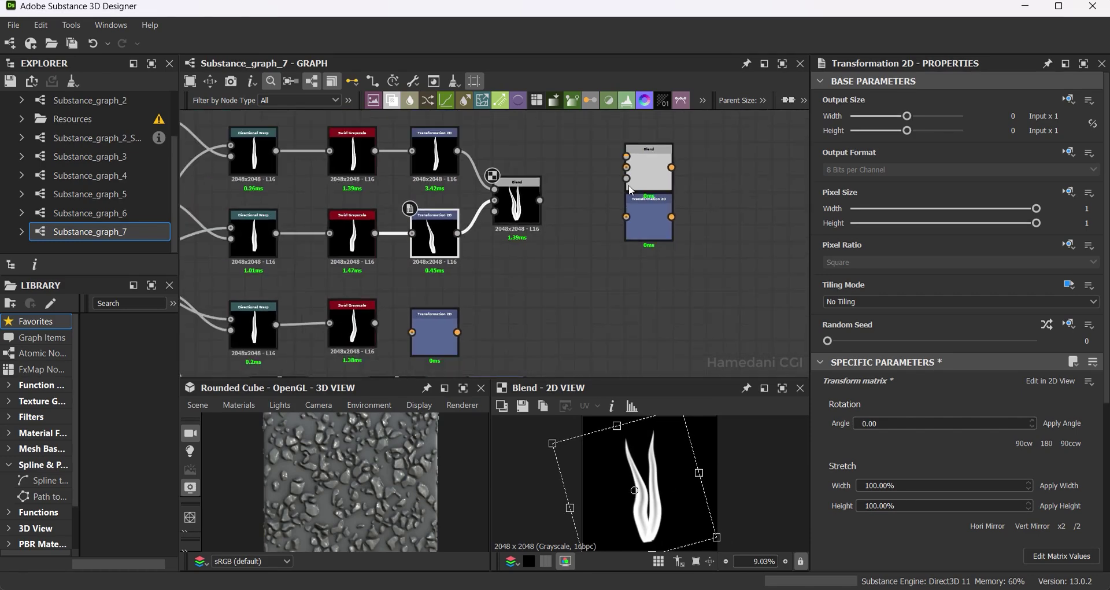
{"action": "key", "text": "ctrl+v"}
{"action": "left_click_drag", "start_coordinate": [496, 240], "coordinate": [560, 279]}
{"action": "middle_click_drag", "start_coordinate": [560, 279], "coordinate": [569, 152]}
{"action": "scroll", "coordinate": [390, 192], "scroll_direction": "down", "scroll_amount": 1}
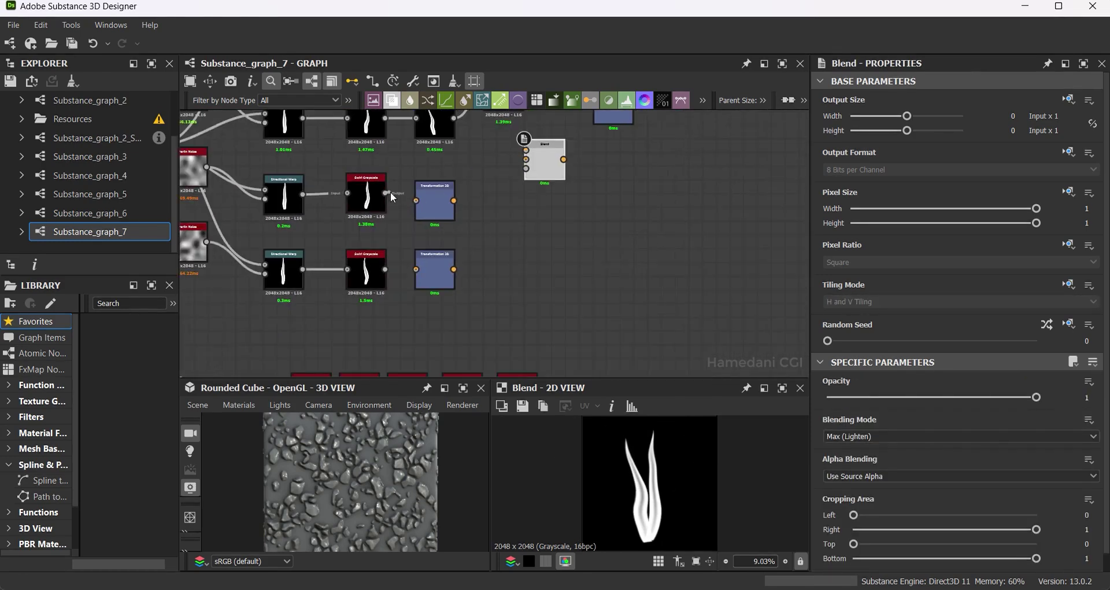
{"action": "mouse_move", "coordinate": [419, 273]}
{"action": "left_mouse_down"}
{"action": "mouse_move", "coordinate": [557, 240]}
{"action": "mouse_move", "coordinate": [662, 273]}
{"action": "left_mouse_up"}
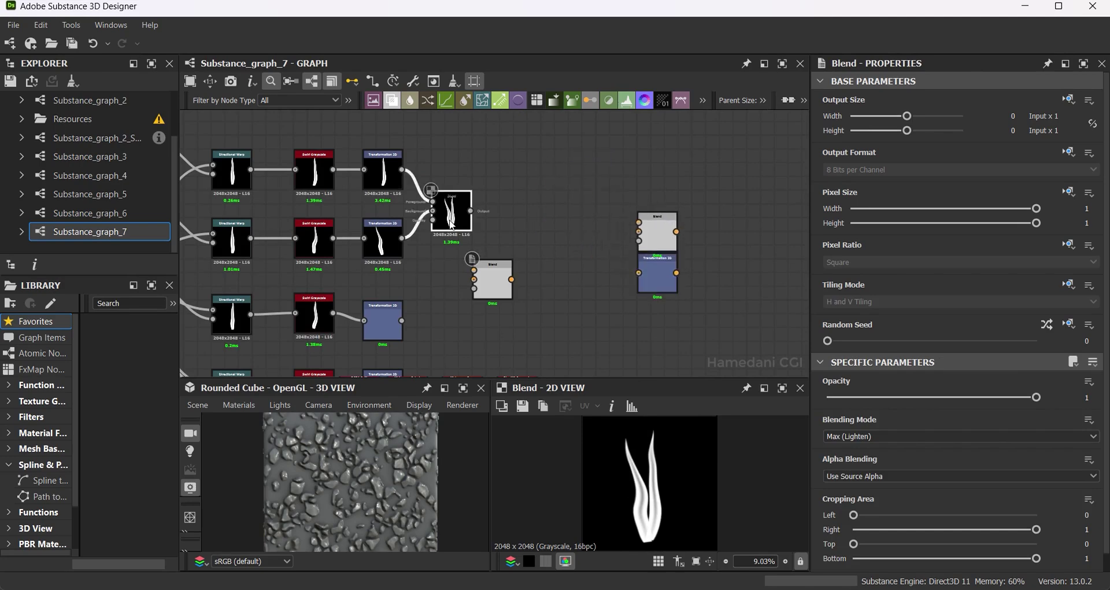
{"action": "left_click_drag", "start_coordinate": [492, 283], "coordinate": [520, 214]}
Connect the third blade into the Blend background and tilt its transform about 16°.
{"action": "left_click_drag", "start_coordinate": [484, 258], "coordinate": [515, 230]}
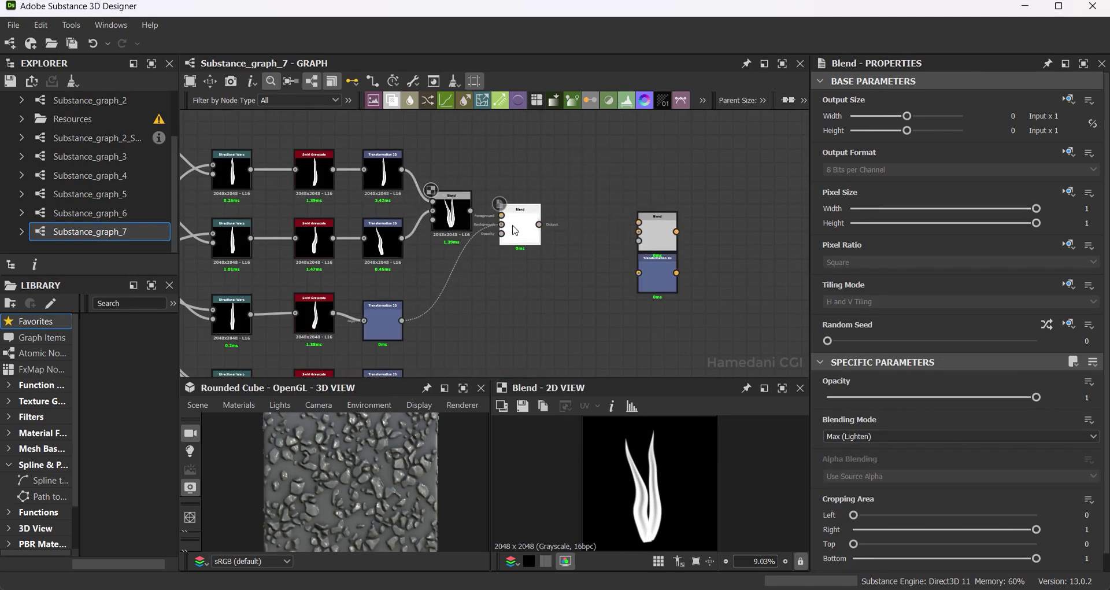
{"action": "left_click", "coordinate": [381, 321]}
{"action": "left_click_drag", "start_coordinate": [701, 441], "coordinate": [724, 475]}
{"action": "scroll", "coordinate": [569, 307], "scroll_direction": "down", "scroll_amount": 2}
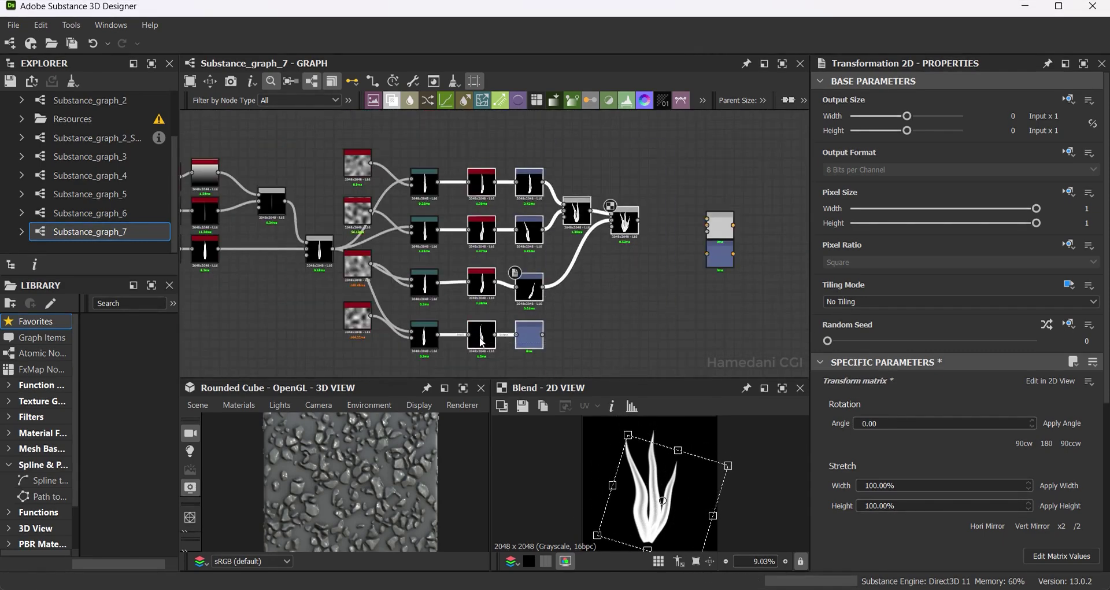
{"action": "left_click", "coordinate": [482, 342]}
{"action": "mouse_move", "coordinate": [300, 263]}
{"action": "middle_mouse_down"}
{"action": "mouse_move", "coordinate": [468, 265]}
{"action": "mouse_move", "coordinate": [432, 230]}
{"action": "middle_mouse_up"}
Add a Gradient Linear node feeding a Histogram Scan, plus a new Blend node.
{"action": "key", "text": "space"}
{"action": "type", "text": "gra"}
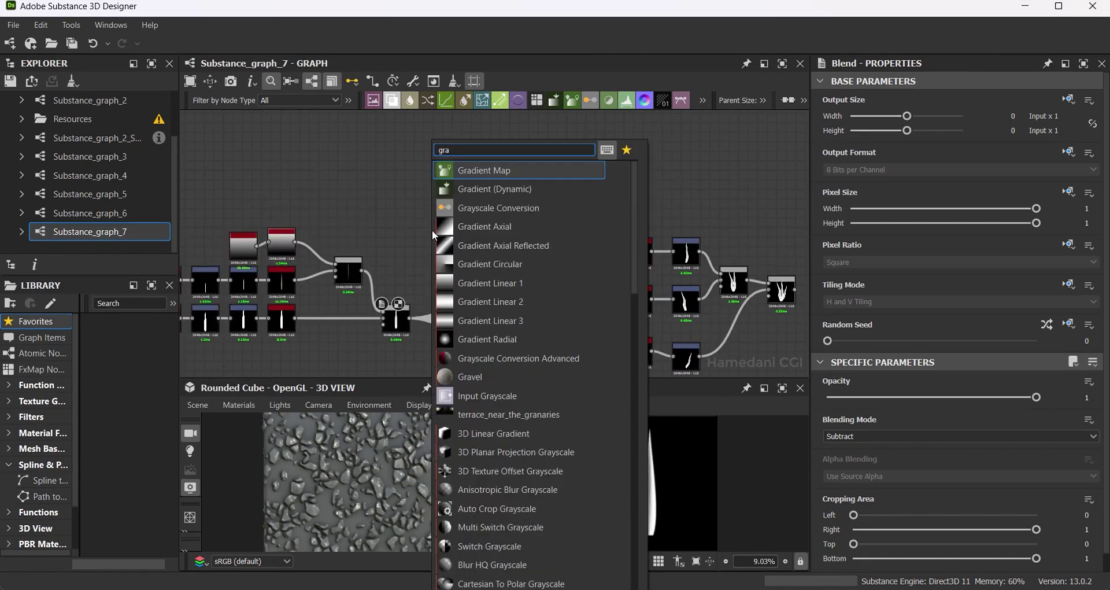
{"action": "left_click", "coordinate": [462, 282]}
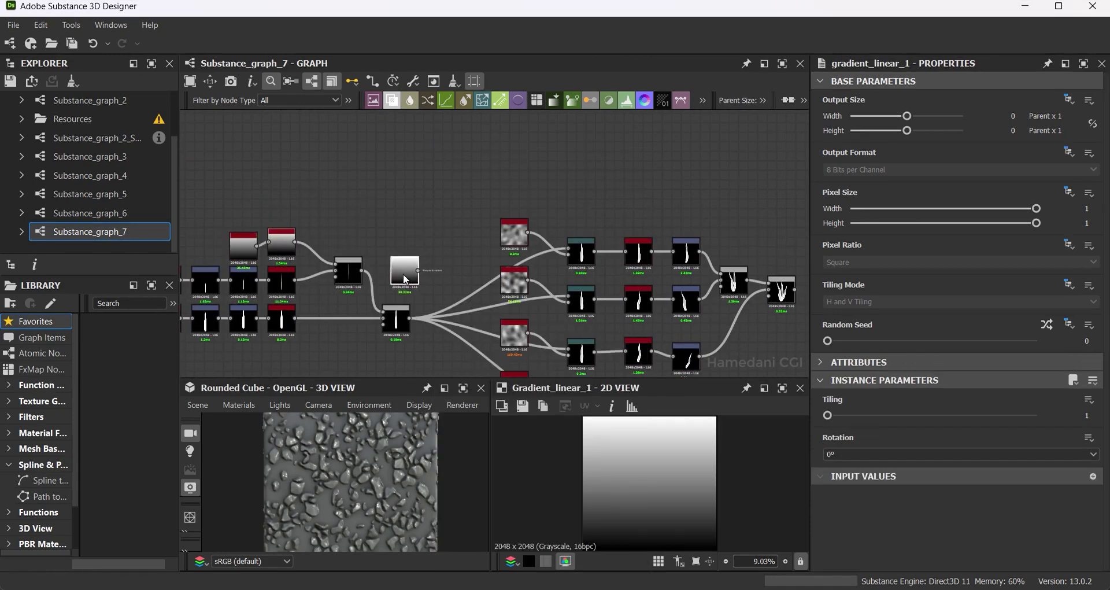
{"action": "left_click", "coordinate": [391, 100]}
{"action": "scroll", "coordinate": [403, 304], "scroll_direction": "up", "scroll_amount": 3}
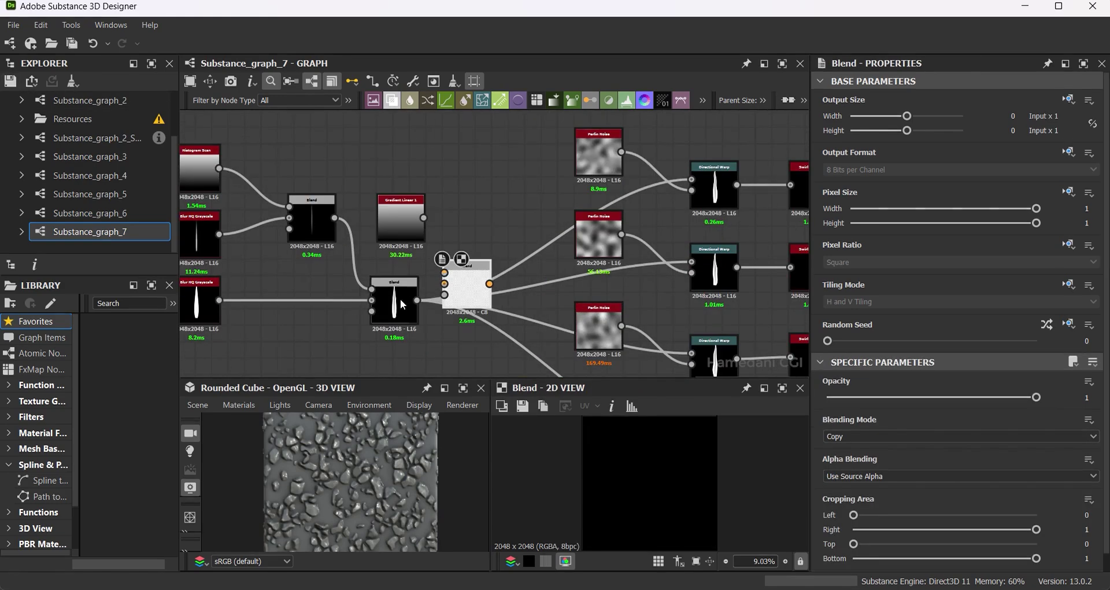
{"action": "mouse_move", "coordinate": [400, 219]}
{"action": "left_mouse_down"}
{"action": "mouse_move", "coordinate": [317, 141]}
{"action": "mouse_move", "coordinate": [383, 133]}
{"action": "mouse_move", "coordinate": [444, 271]}
{"action": "left_mouse_up"}
{"action": "key", "text": "Escape"}
{"action": "left_click", "coordinate": [379, 151]}
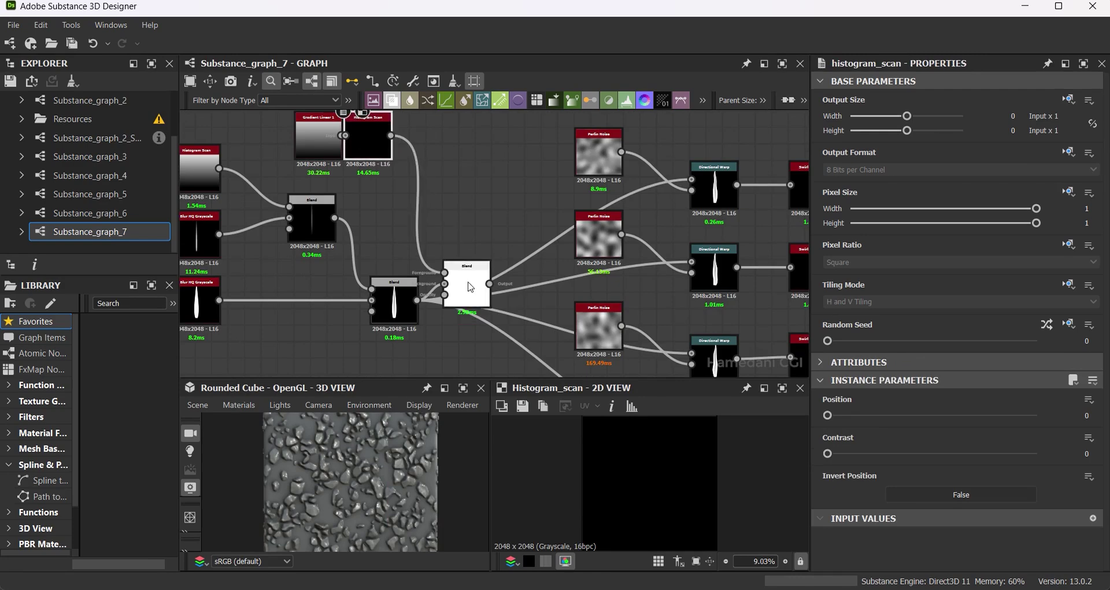
Set the new Blend to Multiply and the Histogram Scan position to 0.46.
{"action": "left_click", "coordinate": [468, 283]}
{"action": "left_click", "coordinate": [886, 443]}
{"action": "left_click", "coordinate": [886, 479]}
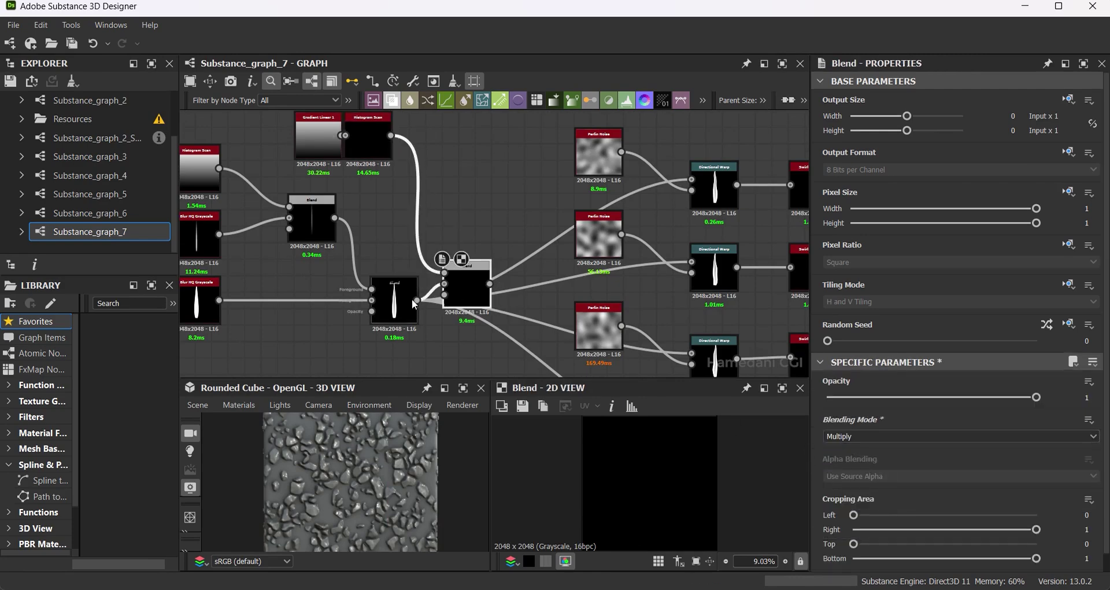
{"action": "left_click_drag", "start_coordinate": [455, 286], "coordinate": [471, 228]}
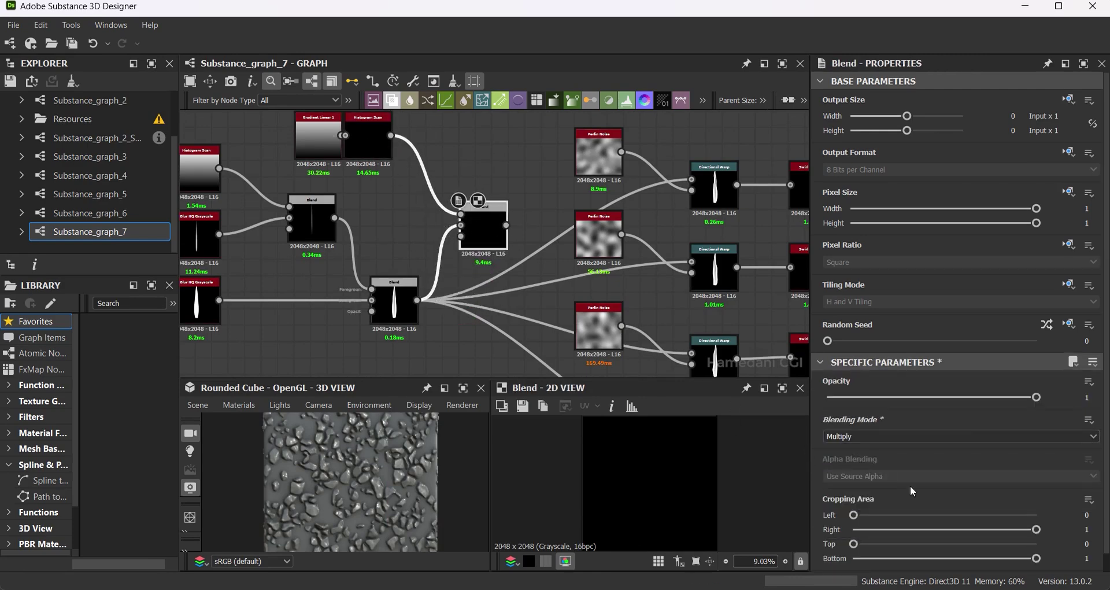
{"action": "left_click", "coordinate": [402, 149]}
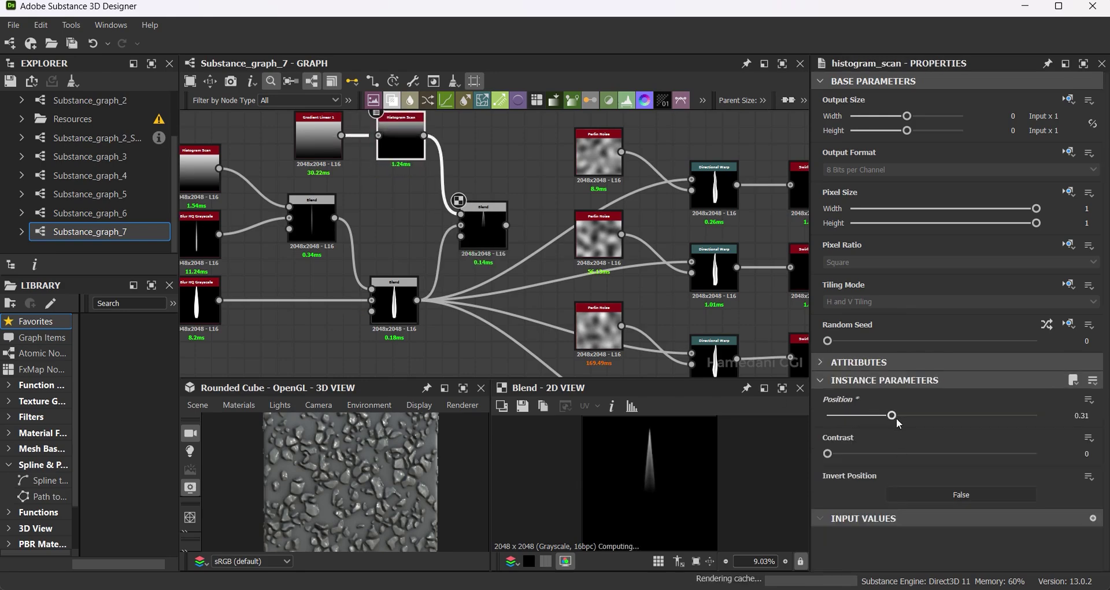
{"action": "left_click_drag", "start_coordinate": [896, 417], "coordinate": [923, 421]}
{"action": "left_click_drag", "start_coordinate": [827, 454], "coordinate": [853, 454]}
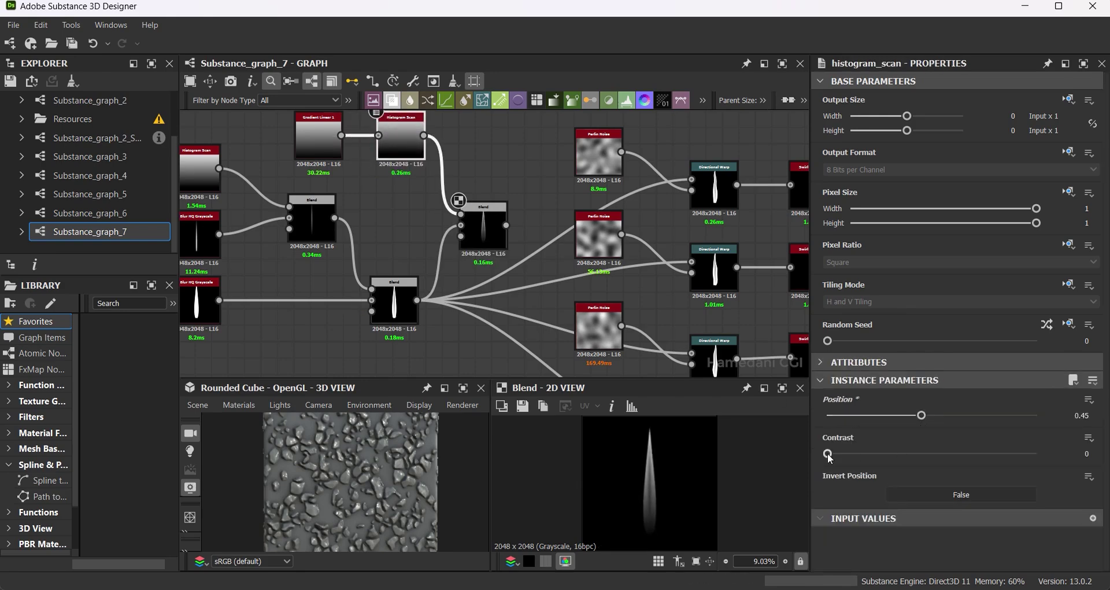
{"action": "scroll", "coordinate": [659, 532], "scroll_direction": "up", "scroll_amount": 2}
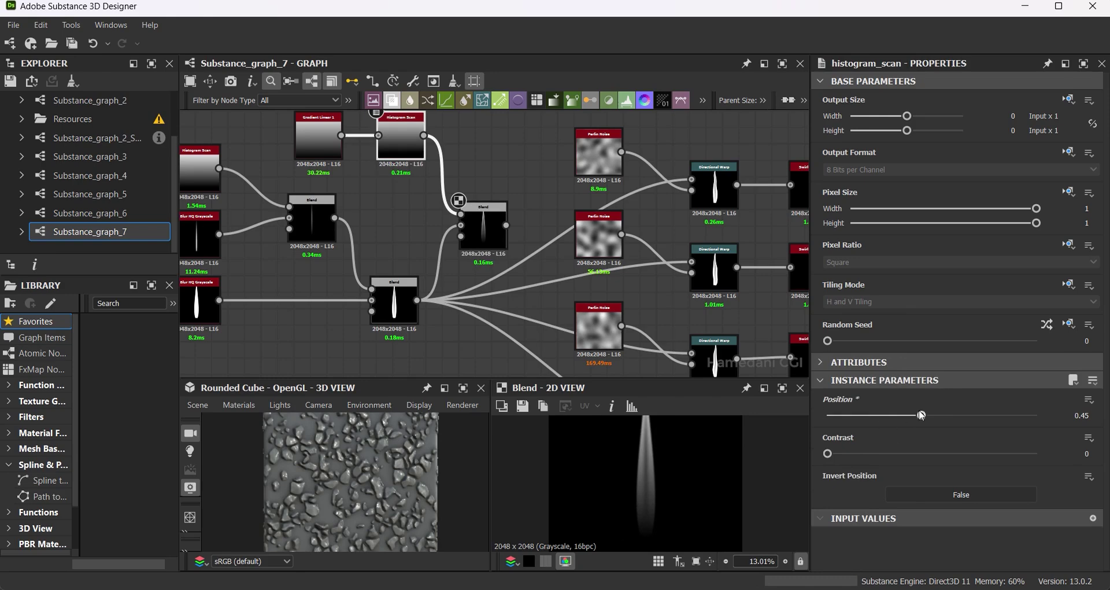
{"action": "left_click_drag", "start_coordinate": [920, 415], "coordinate": [928, 426]}
Route the multiplied blade into the Directional Warp chains and preview the final three-blade blend.
{"action": "mouse_move", "coordinate": [416, 300]}
{"action": "left_mouse_down", "text": "shift"}
{"action": "mouse_move", "coordinate": [451, 296]}
{"action": "mouse_move", "coordinate": [506, 225]}
{"action": "mouse_move", "coordinate": [481, 305]}
{"action": "left_mouse_up", "text": "shift"}
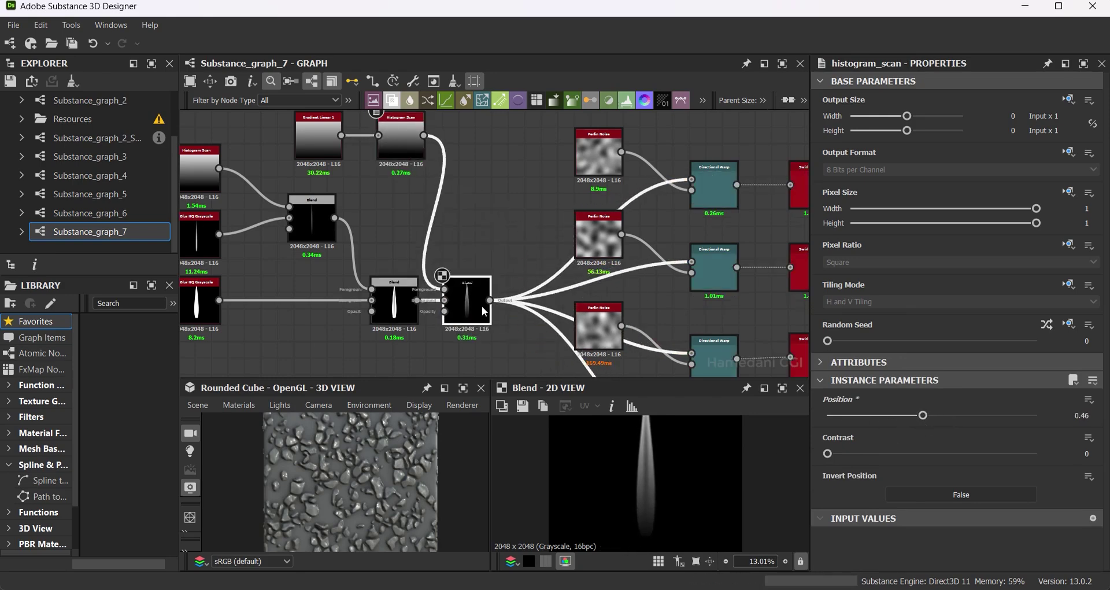
{"action": "left_click_drag", "start_coordinate": [333, 154], "coordinate": [359, 153]}
{"action": "left_click_drag", "start_coordinate": [467, 300], "coordinate": [500, 300]}
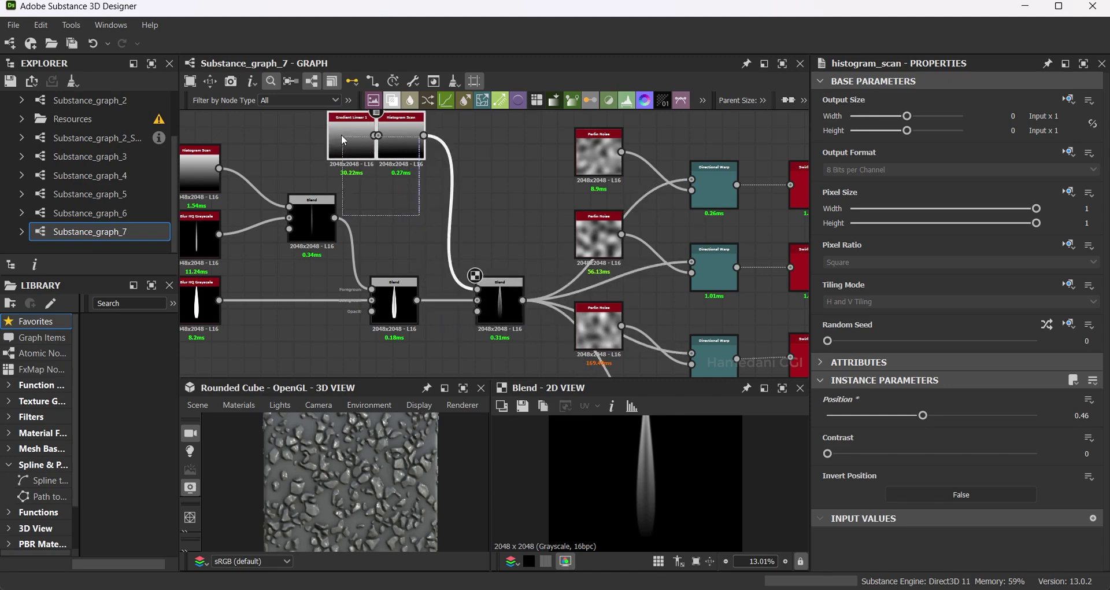
{"action": "left_click_drag", "start_coordinate": [416, 140], "coordinate": [449, 221]}
{"action": "middle_click_drag", "start_coordinate": [522, 278], "coordinate": [382, 277]}
{"action": "middle_click_drag", "start_coordinate": [598, 271], "coordinate": [382, 222]}
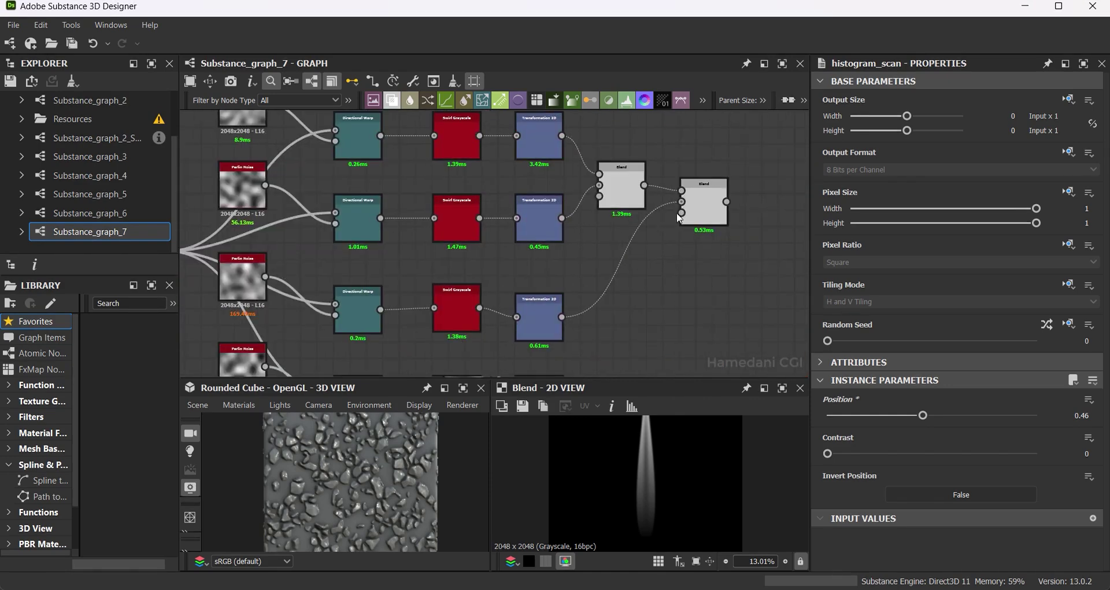
{"action": "double_click", "coordinate": [704, 203]}
{"action": "scroll", "coordinate": [666, 490], "scroll_direction": "down", "scroll_amount": 3}
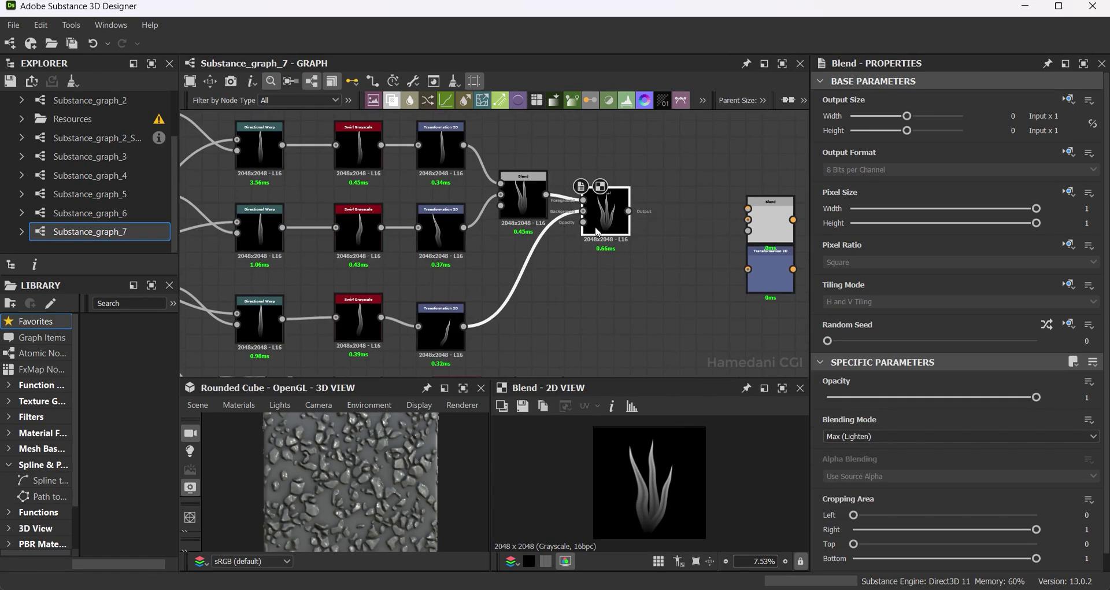
{"action": "scroll", "coordinate": [644, 252], "scroll_direction": "down", "scroll_amount": 5}
Paste a copied Blend and Transformation 2D pair and position it beside the blade chains.
{"action": "scroll", "coordinate": [668, 290], "scroll_direction": "up", "scroll_amount": 3}
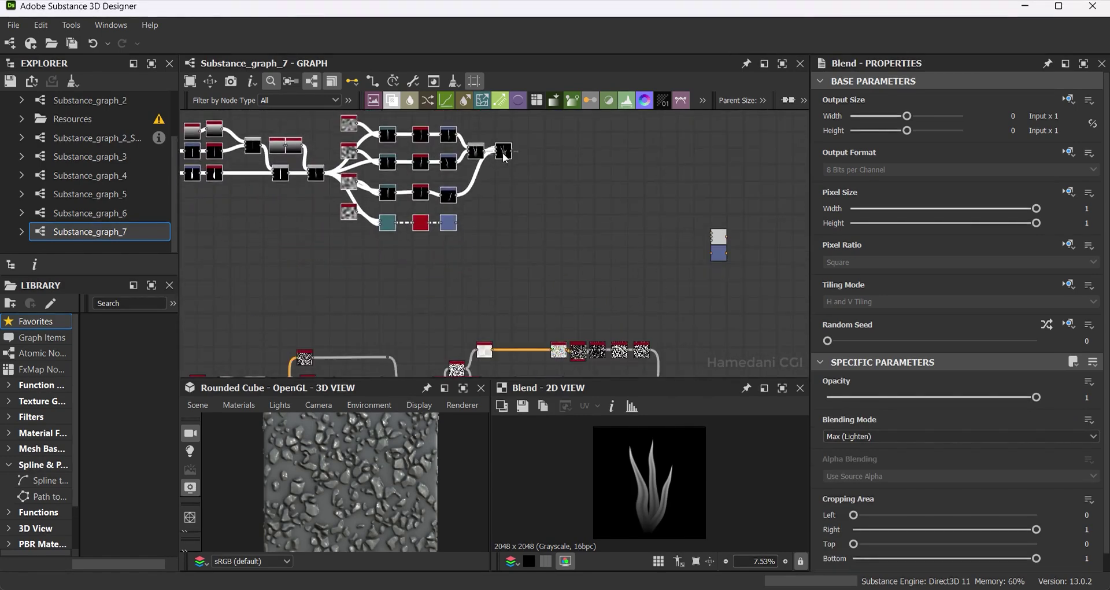
{"action": "scroll", "coordinate": [483, 279], "scroll_direction": "up", "scroll_amount": 3}
{"action": "scroll", "coordinate": [525, 247], "scroll_direction": "down", "scroll_amount": 4}
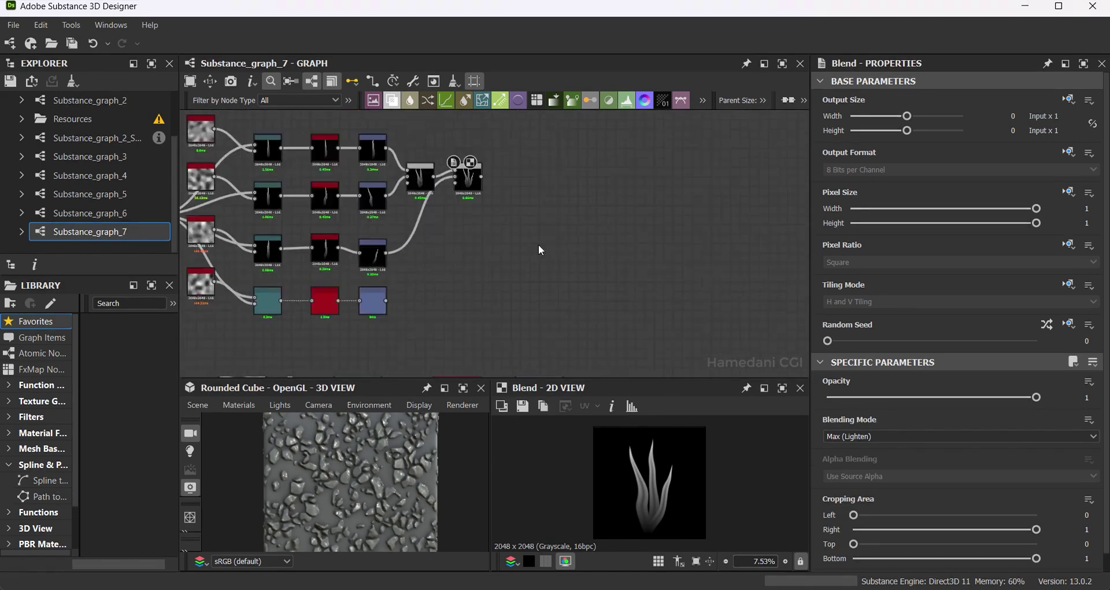
{"action": "key", "text": "ctrl+v"}
{"action": "scroll", "coordinate": [554, 317], "scroll_direction": "up", "scroll_amount": 3}
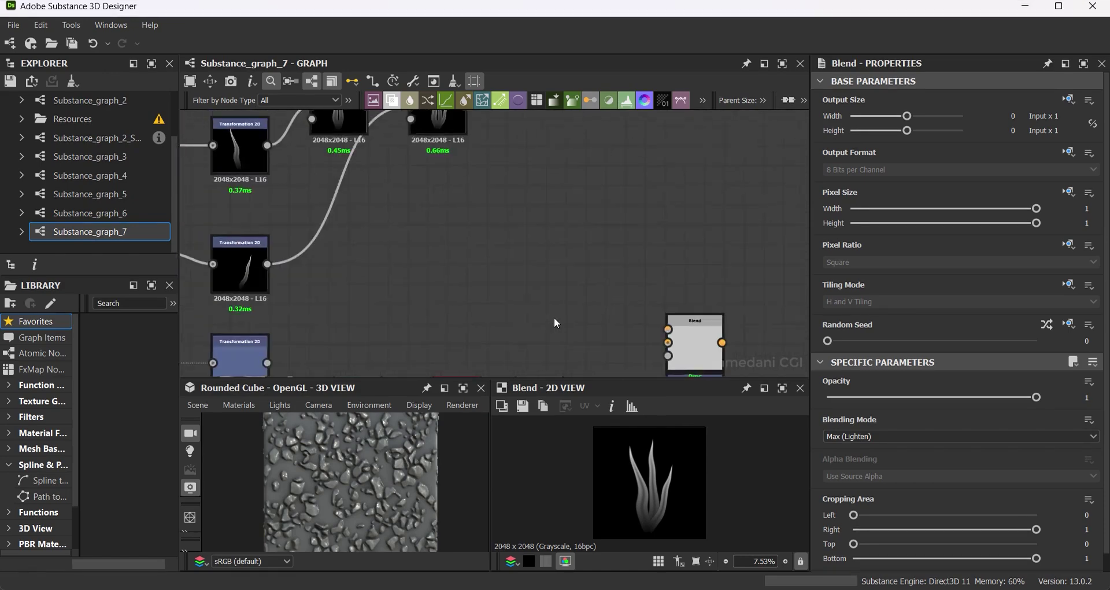
{"action": "left_click", "coordinate": [653, 325]}
{"action": "left_click_drag", "start_coordinate": [653, 324], "coordinate": [505, 286]}
{"action": "scroll", "coordinate": [468, 267], "scroll_direction": "up", "scroll_amount": 1}
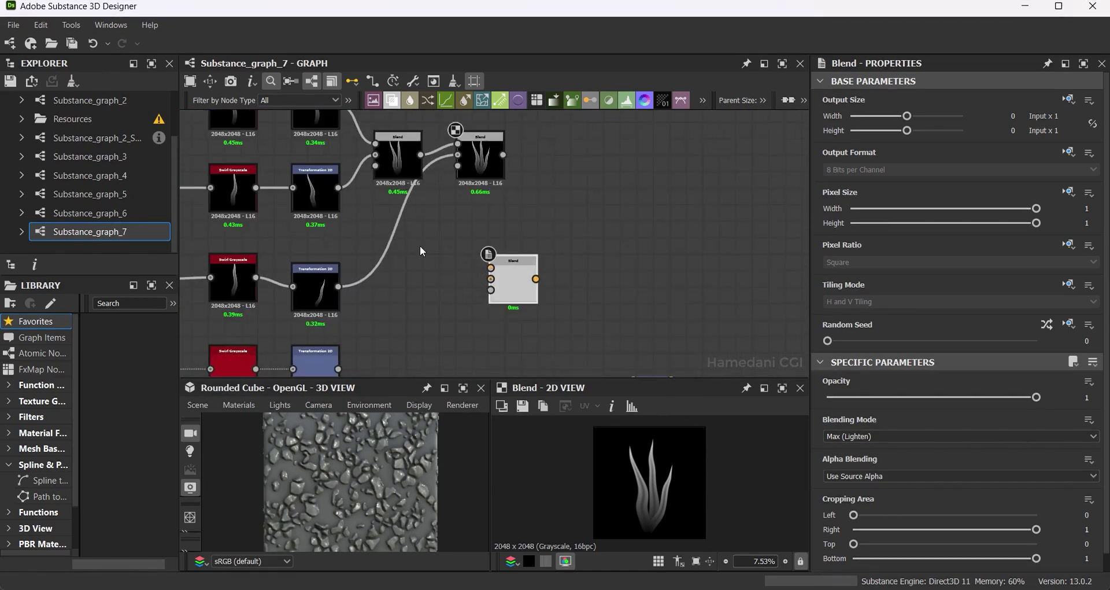
{"action": "left_click_drag", "start_coordinate": [380, 216], "coordinate": [401, 230]}
{"action": "middle_click_drag", "start_coordinate": [401, 230], "coordinate": [376, 188]}
{"action": "scroll", "coordinate": [578, 173], "scroll_direction": "down", "scroll_amount": 1}
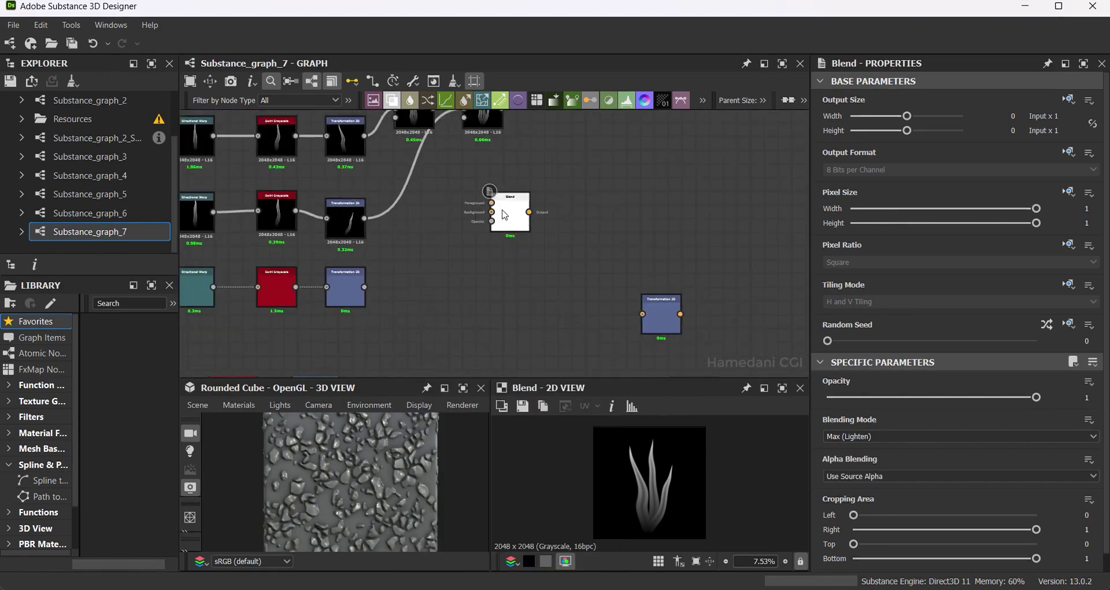
{"action": "left_click_drag", "start_coordinate": [509, 211], "coordinate": [661, 260]}
Paste another Blend and transform pair and move it next to the blade chains.
{"action": "key", "text": "ctrl+v"}
{"action": "scroll", "coordinate": [591, 299], "scroll_direction": "up", "scroll_amount": 2}
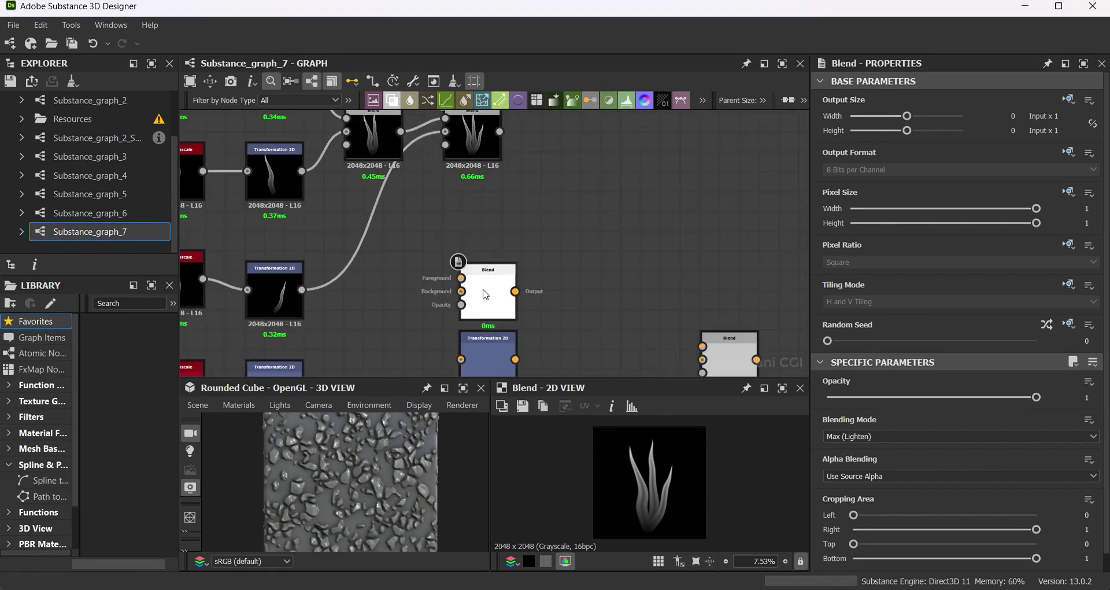
{"action": "left_click_drag", "start_coordinate": [484, 286], "coordinate": [596, 276]}
{"action": "scroll", "coordinate": [505, 324], "scroll_direction": "down", "scroll_amount": 2}
{"action": "scroll", "coordinate": [443, 283], "scroll_direction": "up", "scroll_amount": 2}
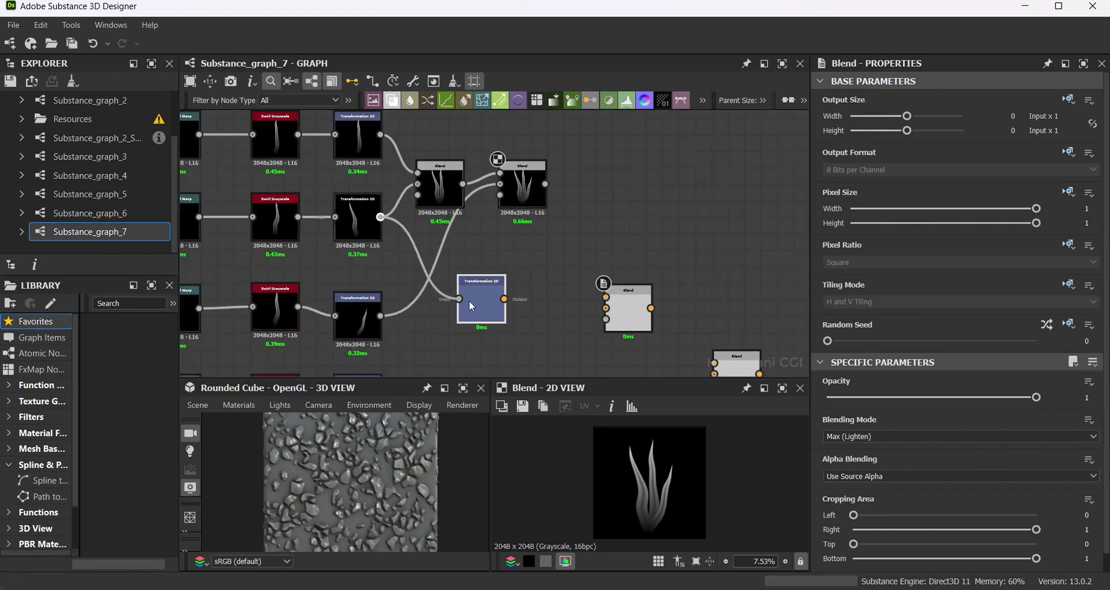
{"action": "left_click_drag", "start_coordinate": [470, 300], "coordinate": [461, 260]}
Copy the lower blade transform and wire both transforms into the Blend foreground and background.
{"action": "left_click", "coordinate": [364, 320]}
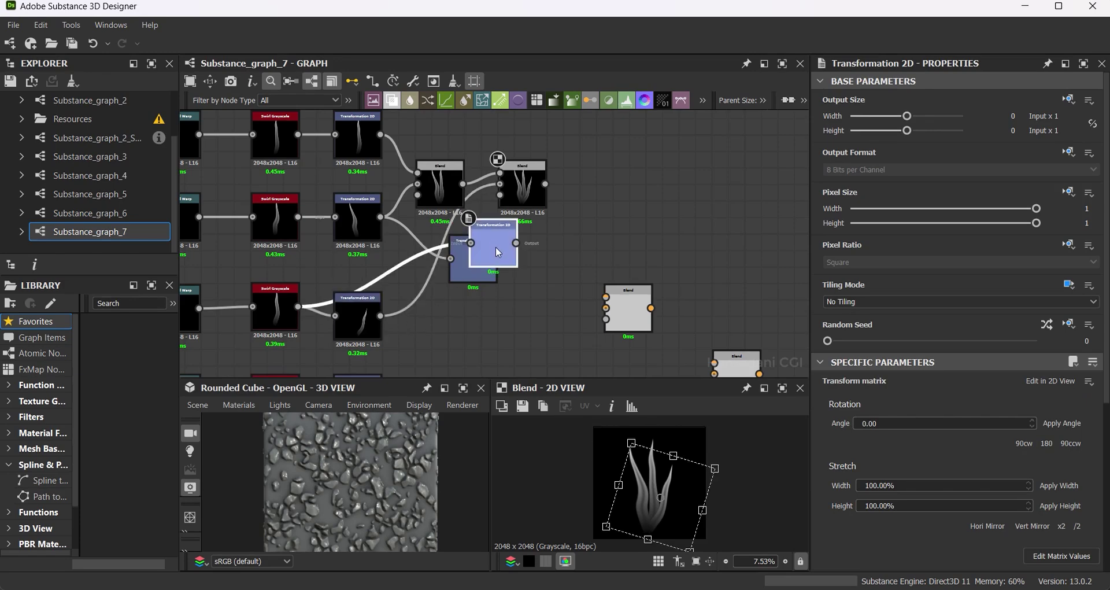
{"action": "left_click", "coordinate": [470, 263]}
{"action": "key", "text": "ctrl+x"}
{"action": "left_click", "coordinate": [370, 316]}
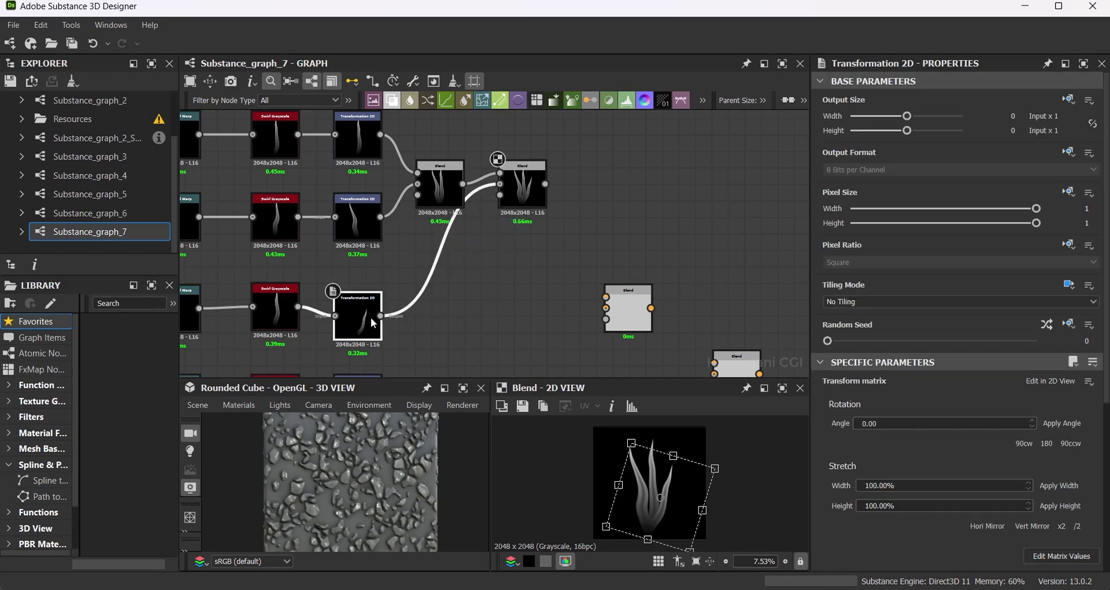
{"action": "key", "text": "ctrl+v"}
{"action": "key", "text": "ctrl+v"}
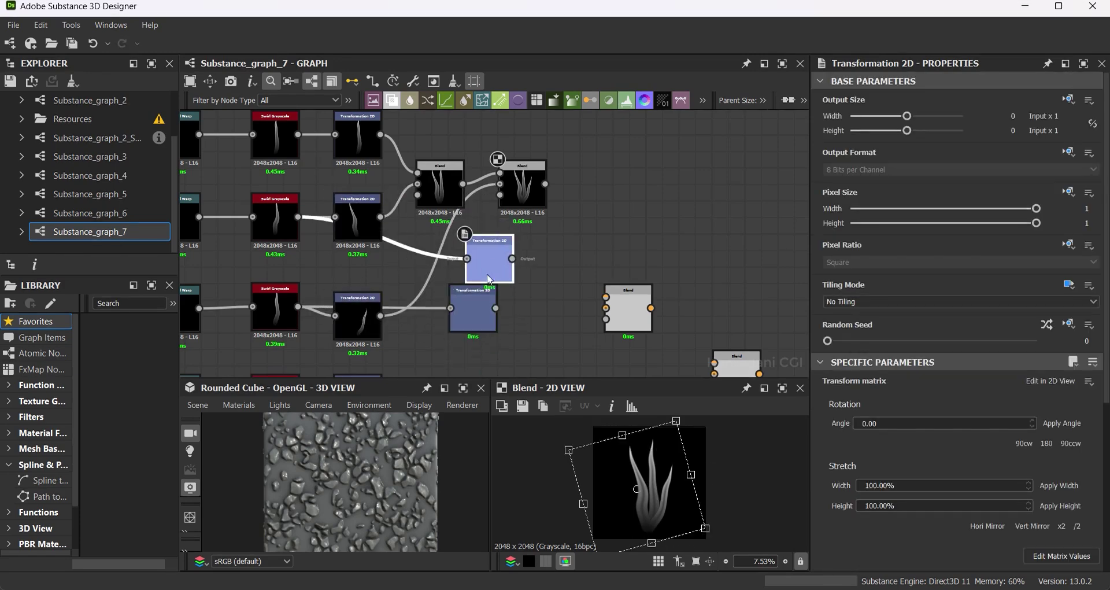
{"action": "left_click_drag", "start_coordinate": [473, 313], "coordinate": [456, 328]}
{"action": "left_click_drag", "start_coordinate": [628, 300], "coordinate": [556, 300]}
{"action": "left_click_drag", "start_coordinate": [480, 324], "coordinate": [533, 307]}
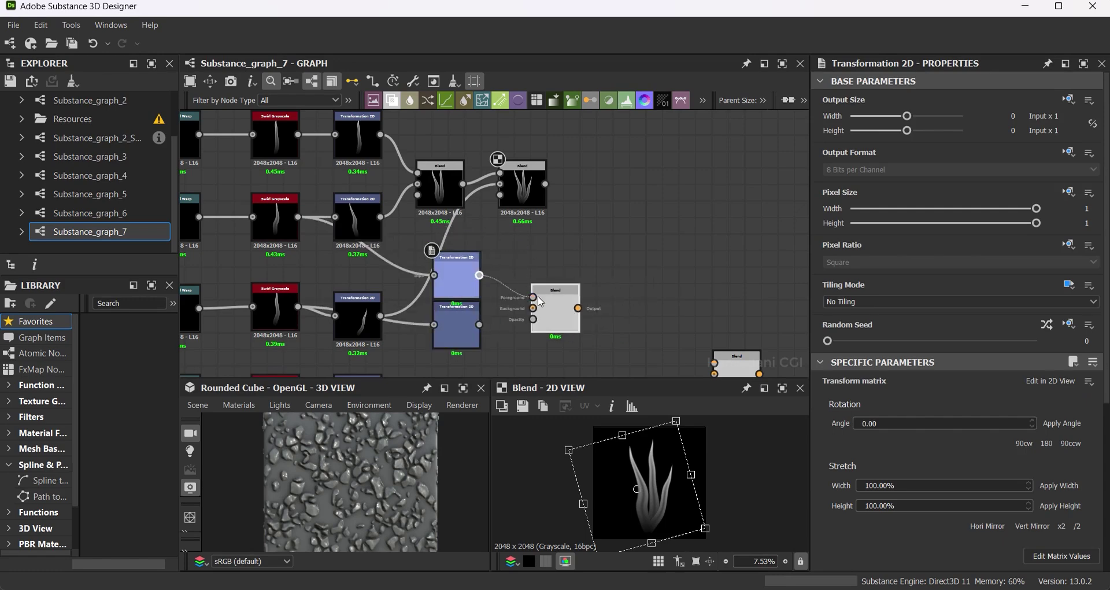
Rotate the copied blade transform back upright.
{"action": "scroll", "coordinate": [521, 346], "scroll_direction": "up", "scroll_amount": 2}
{"action": "left_click", "coordinate": [413, 323]}
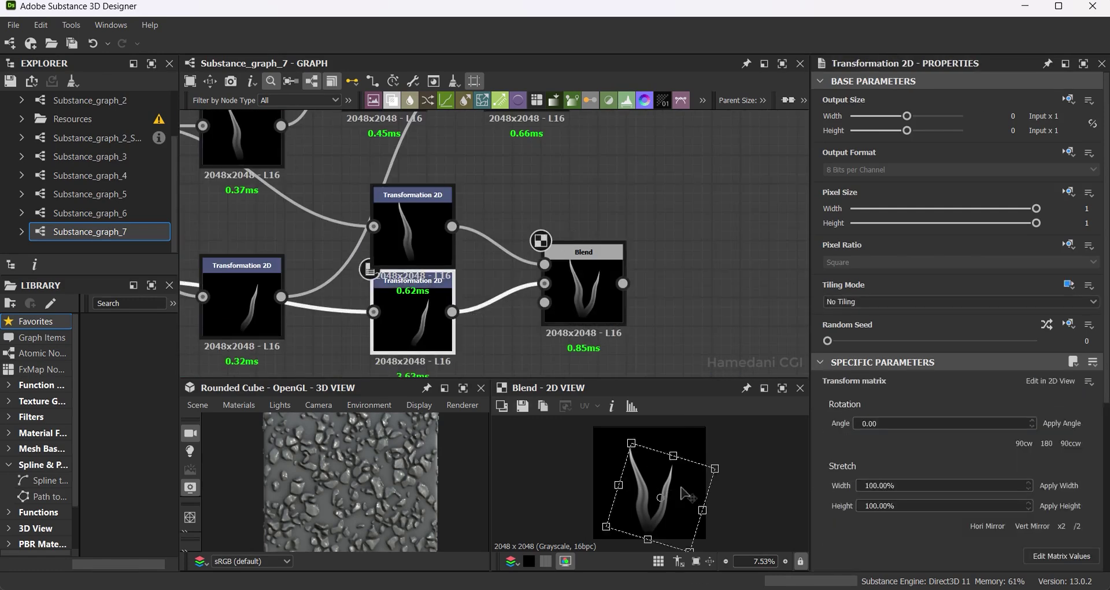
{"action": "left_click_drag", "start_coordinate": [720, 454], "coordinate": [690, 432]}
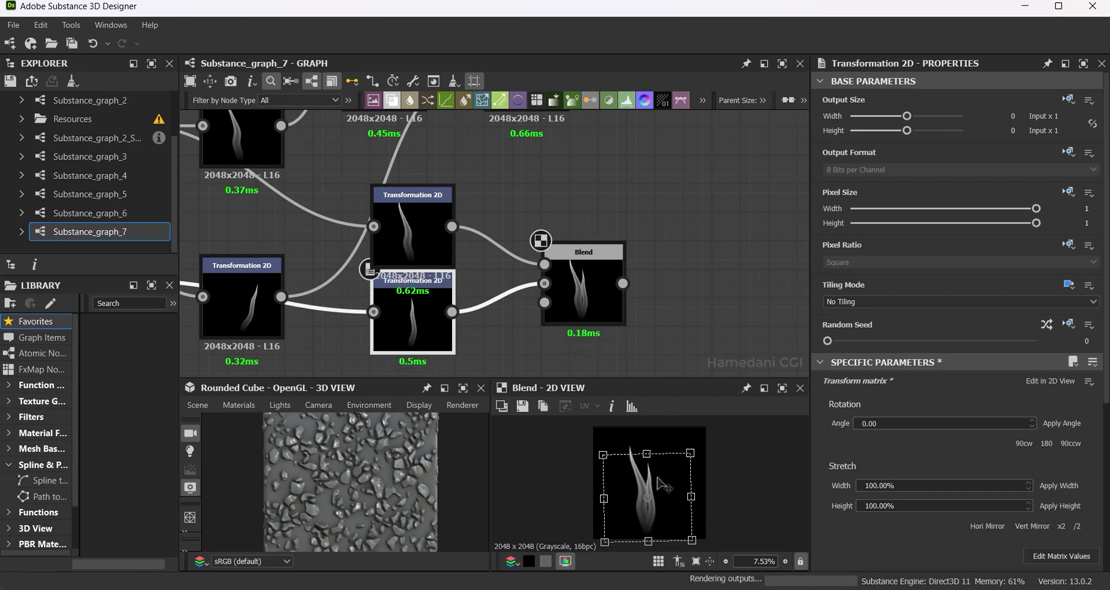
{"action": "scroll", "coordinate": [566, 373], "scroll_direction": "down", "scroll_amount": 2}
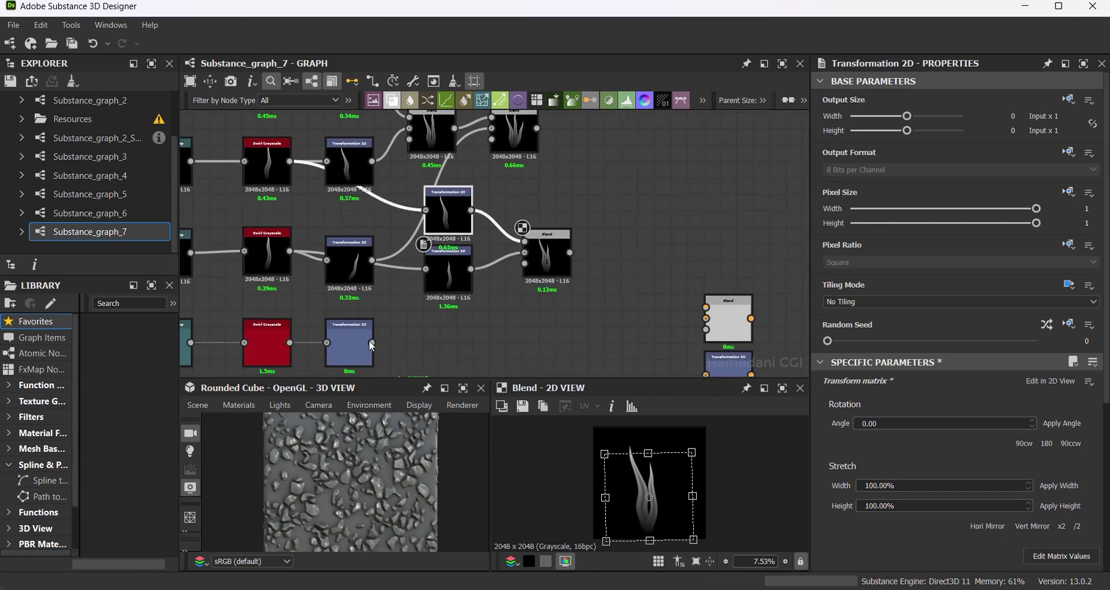
Add a new Max (Lighten) Blend fed by the first Blend and the remaining grass branch.
{"action": "left_click_drag", "start_coordinate": [371, 342], "coordinate": [461, 311]}
{"action": "left_click", "coordinate": [554, 168]}
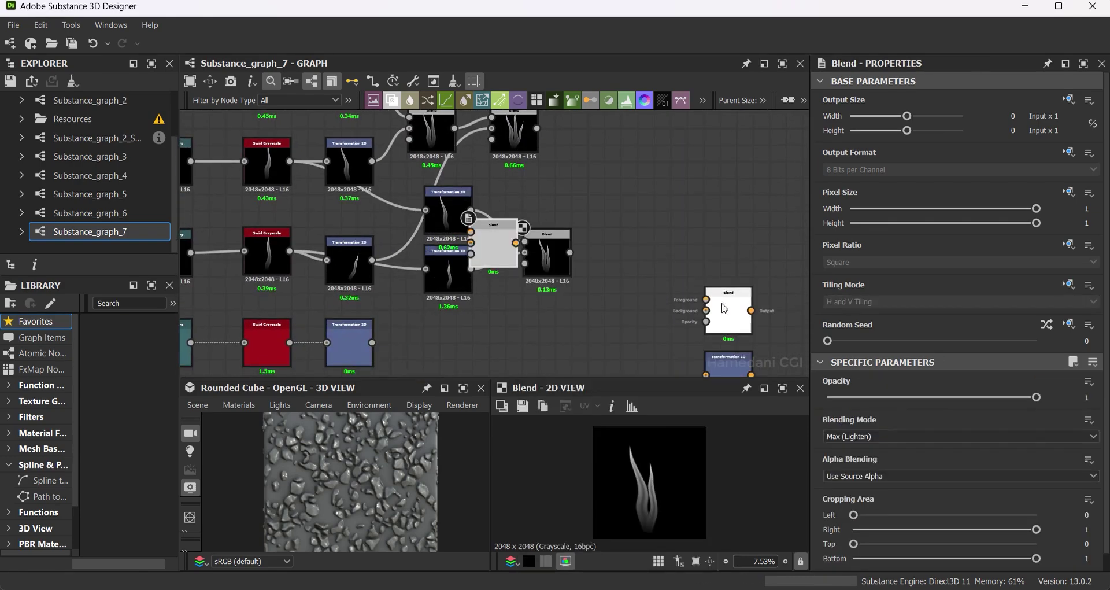
{"action": "left_click_drag", "start_coordinate": [513, 264], "coordinate": [650, 273]}
{"action": "mouse_move", "coordinate": [570, 253]}
{"action": "left_mouse_down"}
{"action": "mouse_move", "coordinate": [607, 241]}
{"action": "mouse_move", "coordinate": [607, 252]}
{"action": "left_mouse_up"}
{"action": "left_click_drag", "start_coordinate": [371, 342], "coordinate": [525, 263]}
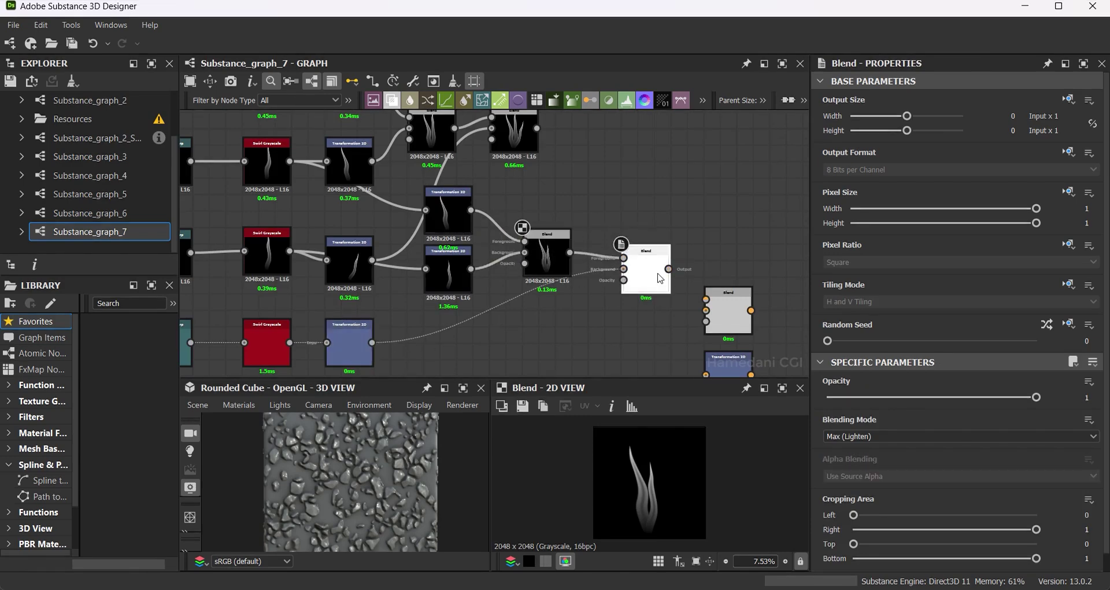
{"action": "scroll", "coordinate": [652, 431], "scroll_direction": "up", "scroll_amount": 1}
{"action": "scroll", "coordinate": [518, 325], "scroll_direction": "down", "scroll_amount": 1}
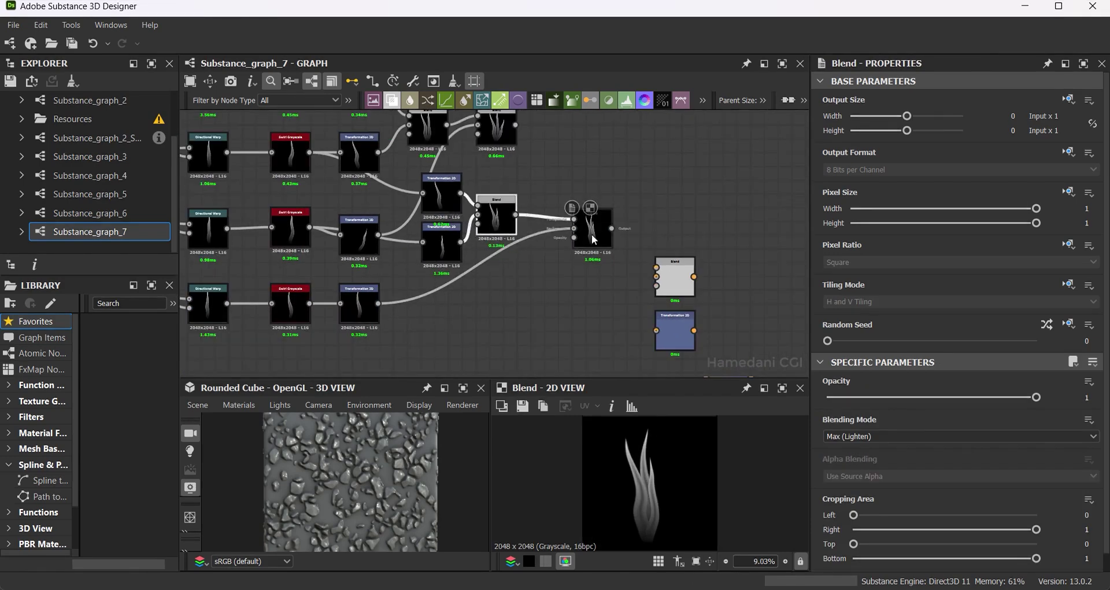
{"action": "left_click_drag", "start_coordinate": [594, 238], "coordinate": [560, 224]}
Remove the unused Transformation 2D node and duplicate the Blend as a spare.
{"action": "middle_click_drag", "start_coordinate": [515, 265], "coordinate": [710, 328]}
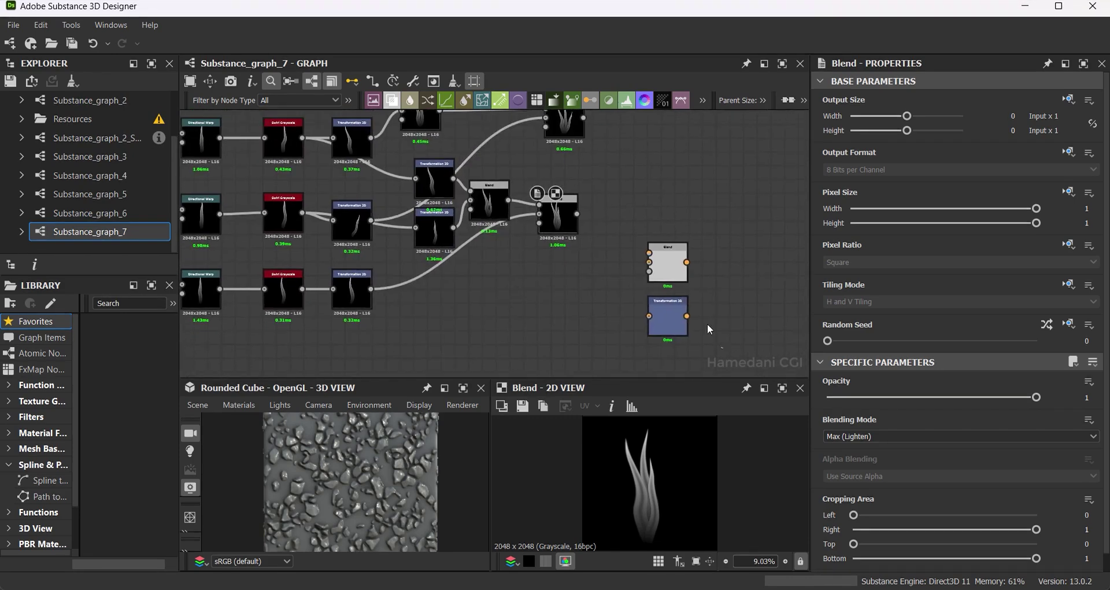
{"action": "key", "text": "ctrl+z"}
{"action": "key", "text": "ctrl+z"}
{"action": "key", "text": "ctrl+v"}
Make two copies of the bottom Transformation 2D node beside the spare Blend.
{"action": "left_click_drag", "start_coordinate": [491, 232], "coordinate": [503, 297]}
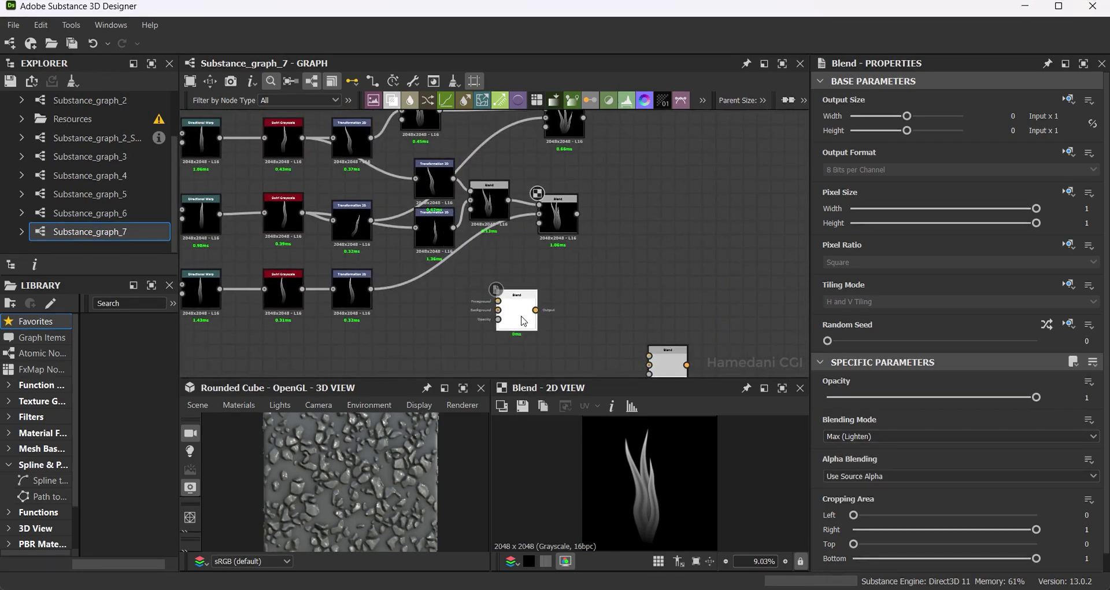
{"action": "left_click", "coordinate": [356, 232]}
{"action": "key", "text": "ctrl+d"}
{"action": "left_click_drag", "start_coordinate": [434, 238], "coordinate": [425, 289]}
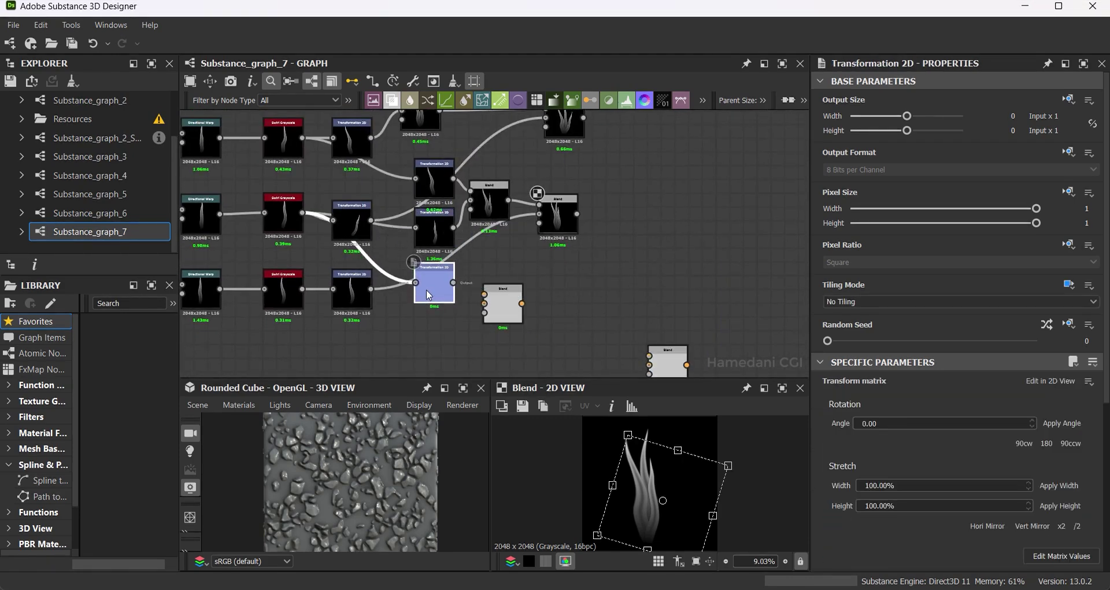
{"action": "left_click", "coordinate": [356, 297]}
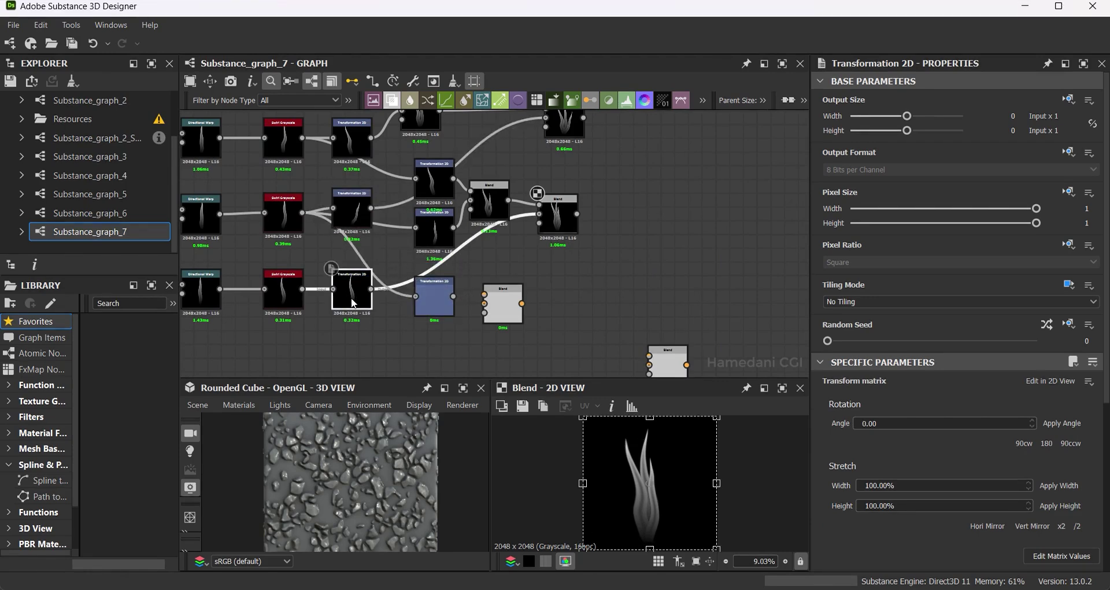
{"action": "key", "text": "ctrl+d"}
{"action": "left_click", "coordinate": [455, 326]}
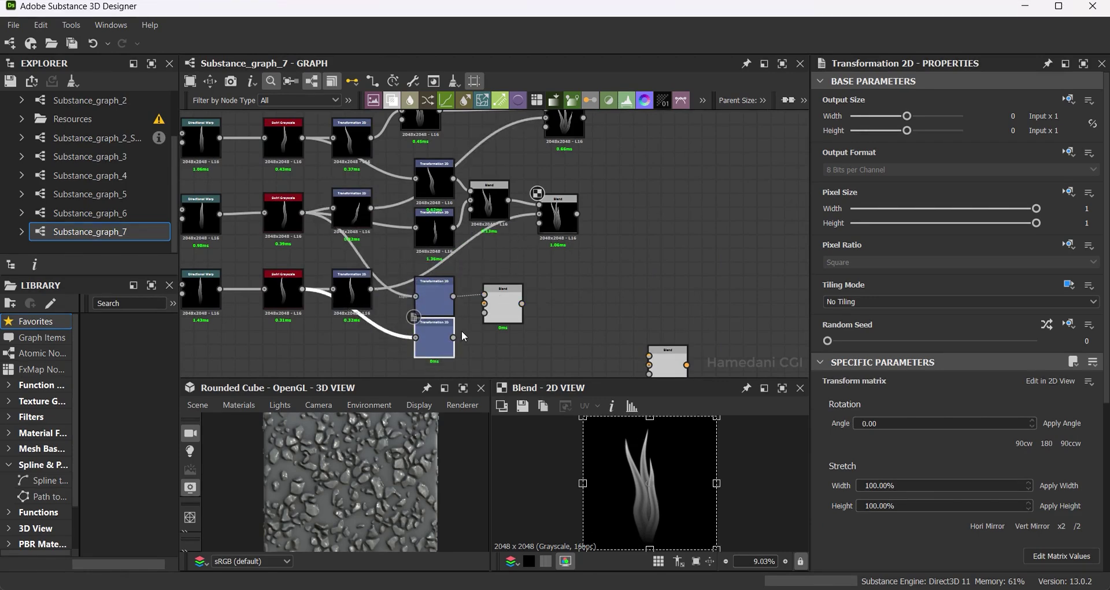
Wire both transform copies into the spare Blend and duplicate that Blend to the right.
{"action": "left_click_drag", "start_coordinate": [499, 307], "coordinate": [500, 305]}
{"action": "left_click", "coordinate": [502, 306]}
{"action": "middle_click_drag", "start_coordinate": [500, 289], "coordinate": [484, 293]}
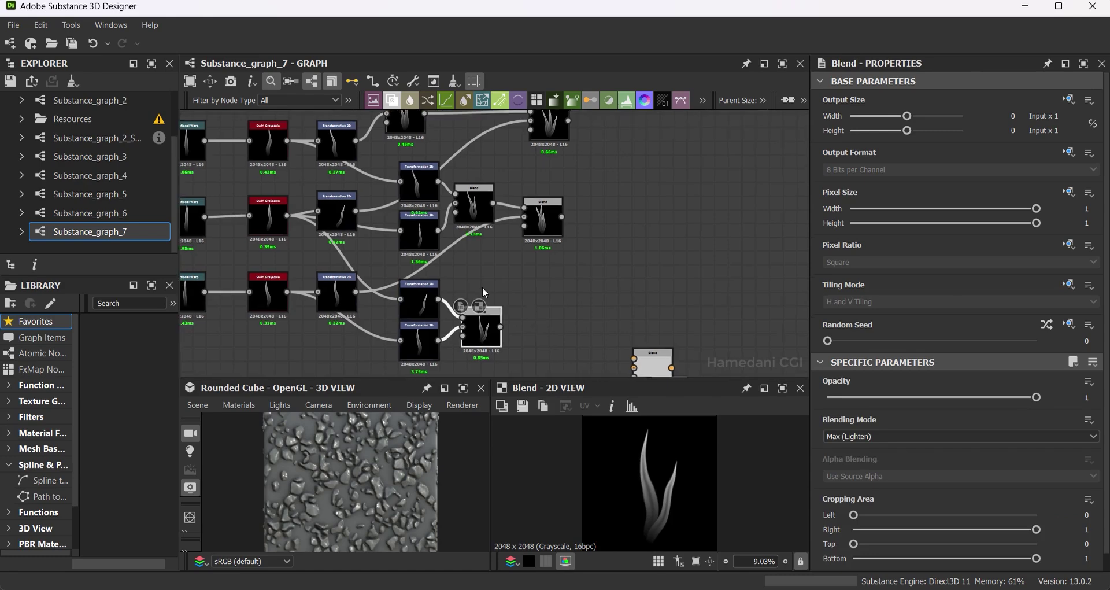
{"action": "key", "text": "ctrl+d"}
{"action": "left_click", "coordinate": [571, 312]}
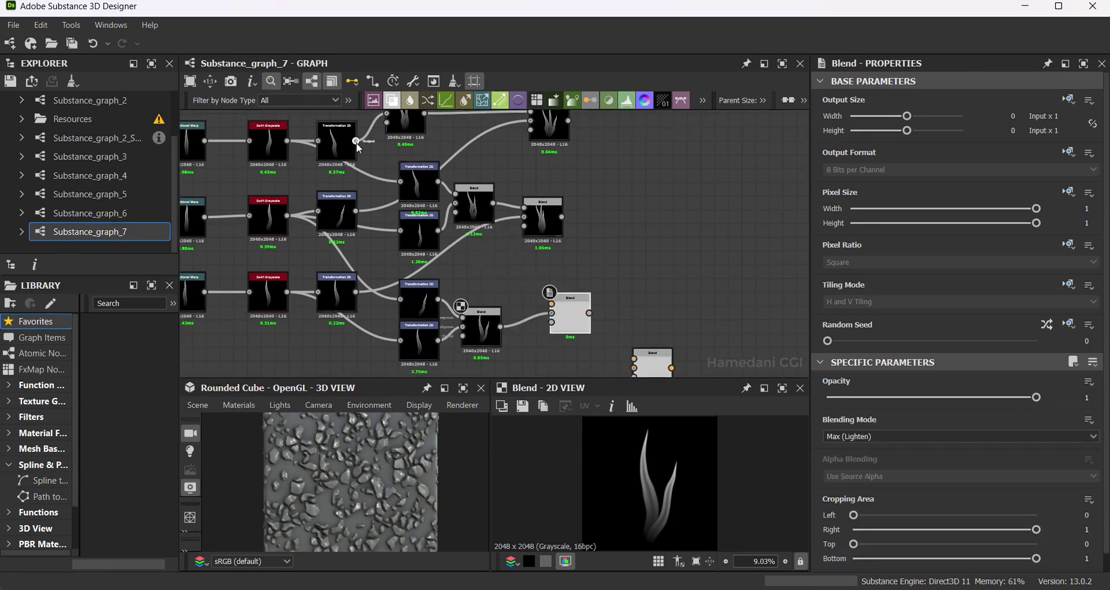
Connect another Transformation 2D copy into the right Blend and shift both Blends right.
{"action": "key", "text": "ctrl+d"}
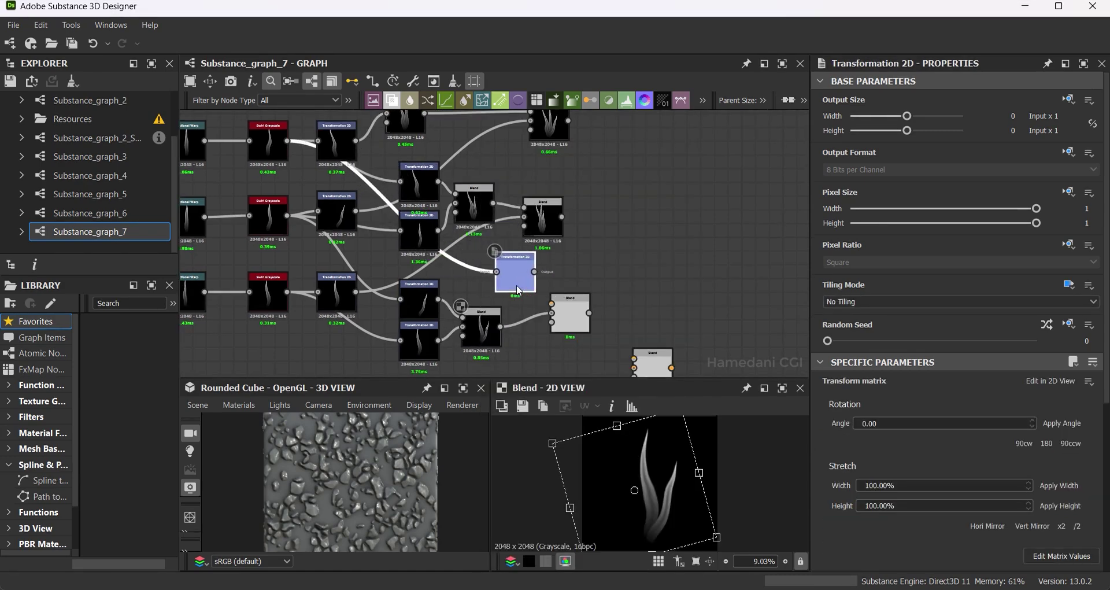
{"action": "left_click", "coordinate": [515, 286]}
{"action": "left_click", "coordinate": [577, 320]}
{"action": "left_click", "coordinate": [514, 286]}
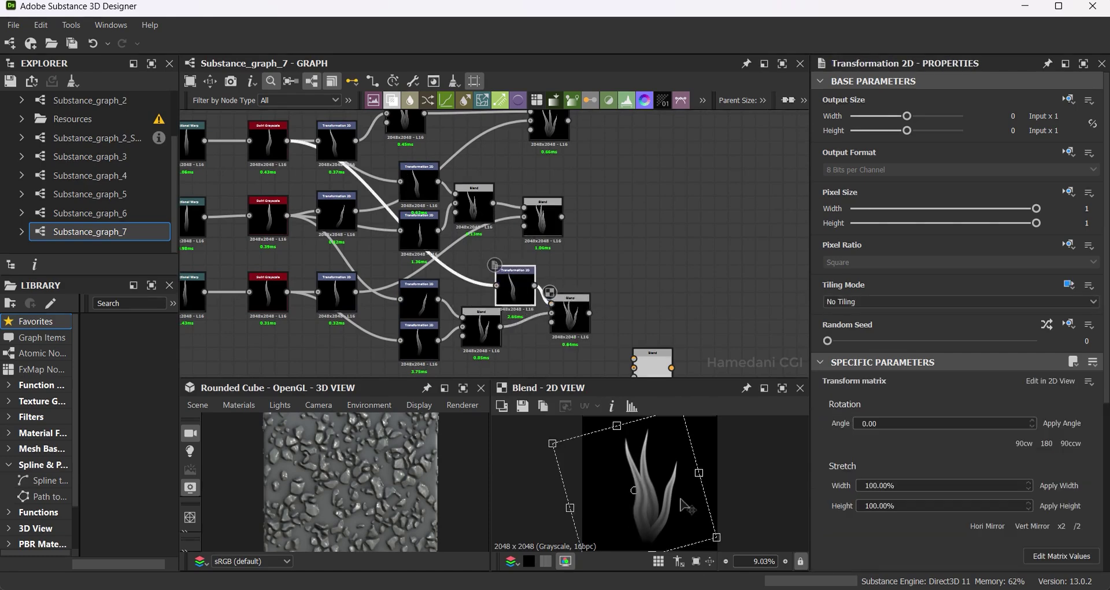
{"action": "left_click_drag", "start_coordinate": [711, 543], "coordinate": [687, 502]}
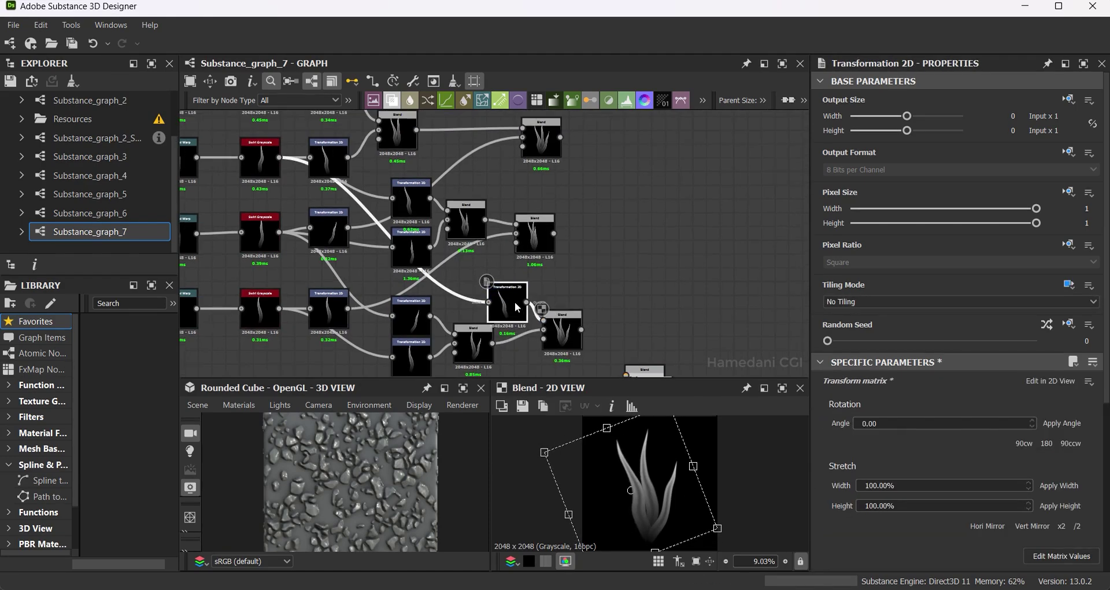
{"action": "middle_click_drag", "start_coordinate": [592, 326], "coordinate": [556, 342]}
{"action": "left_click_drag", "start_coordinate": [540, 237], "coordinate": [567, 237]}
{"action": "left_click_drag", "start_coordinate": [549, 140], "coordinate": [569, 148]}
Rotate and scale down the copied grass strand while previewing the Blend results.
{"action": "double_click", "coordinate": [570, 148]}
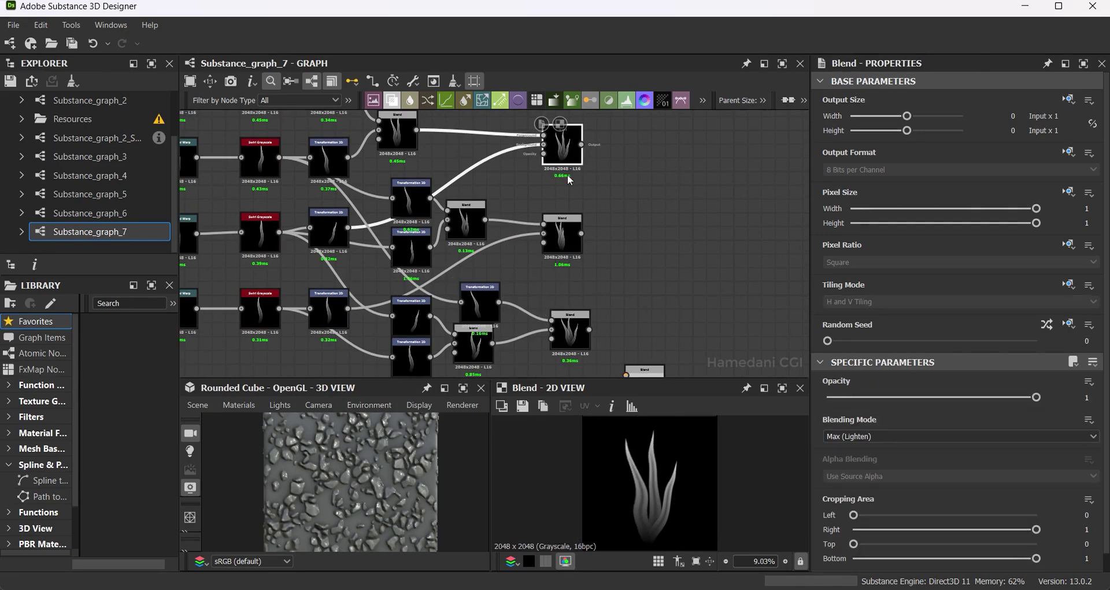
{"action": "left_click", "coordinate": [480, 300]}
{"action": "left_click_drag", "start_coordinate": [730, 523], "coordinate": [702, 512]}
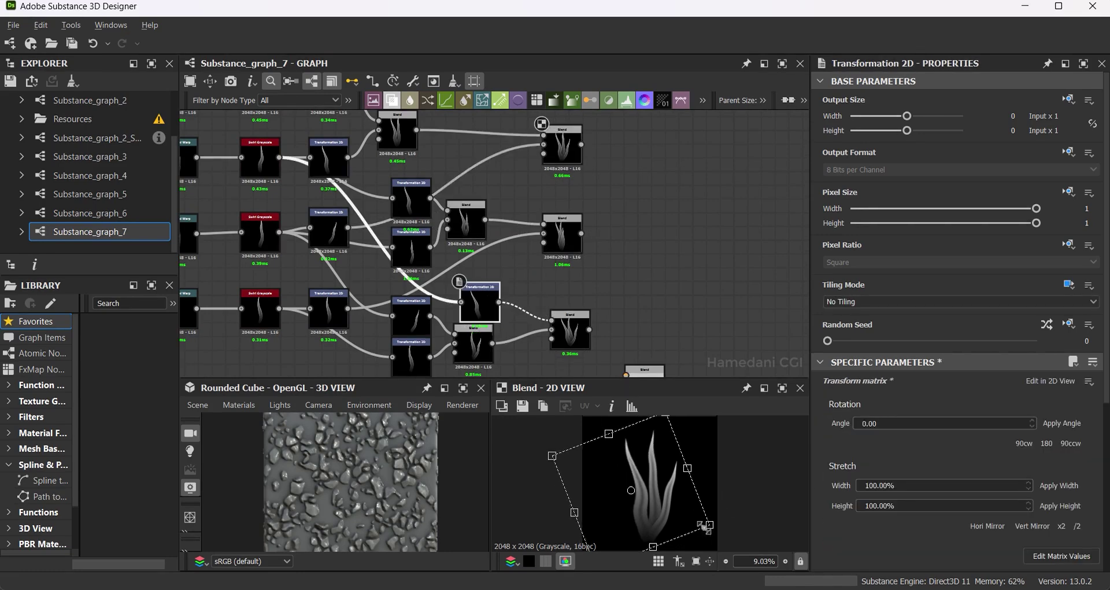
{"action": "double_click", "coordinate": [572, 335]}
{"action": "left_click", "coordinate": [488, 301]}
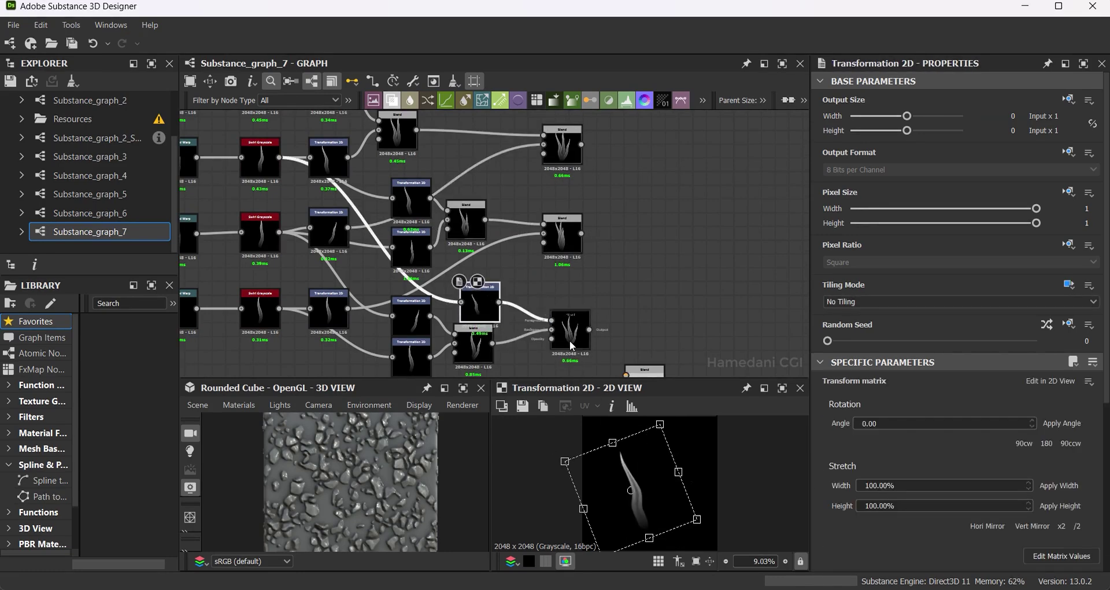
{"action": "left_click", "coordinate": [570, 333]}
{"action": "left_click", "coordinate": [487, 301]}
{"action": "left_click_drag", "start_coordinate": [695, 520], "coordinate": [687, 532]}
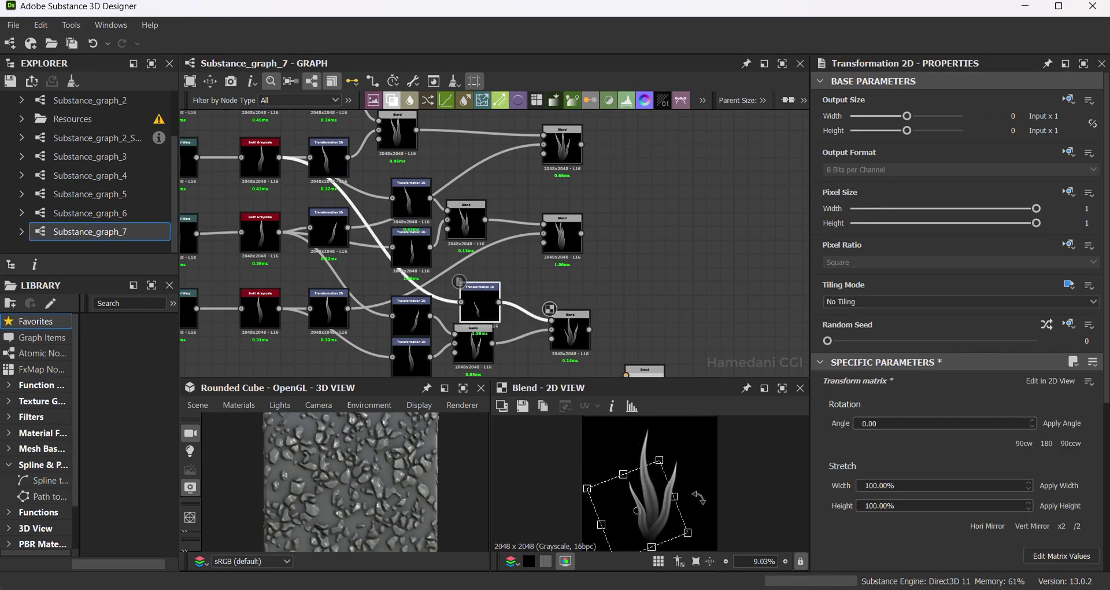
Rotate and resize the upper Transformation 2D strands to fan out the tuft.
{"action": "middle_click_drag", "start_coordinate": [565, 260], "coordinate": [574, 292]}
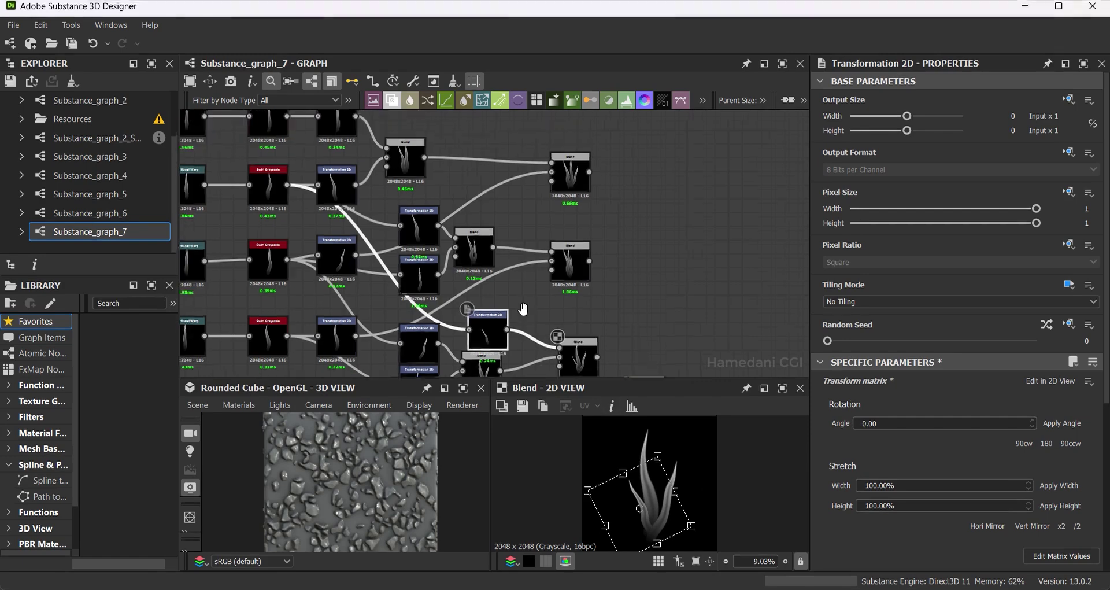
{"action": "left_click", "coordinate": [571, 266]}
{"action": "double_click", "coordinate": [421, 231]}
{"action": "double_click", "coordinate": [573, 289]}
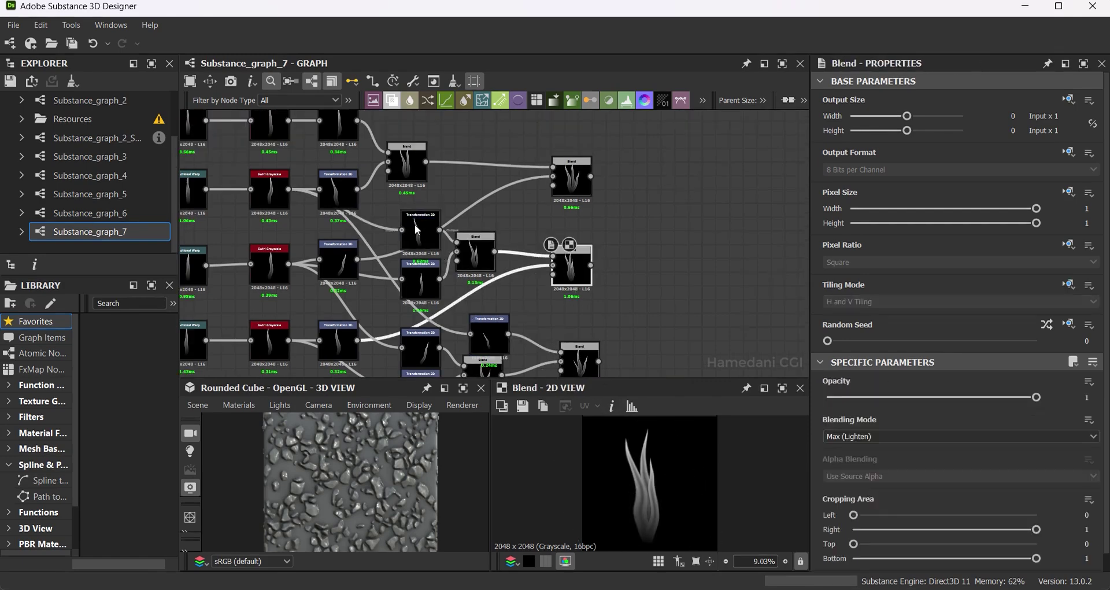
{"action": "left_click", "coordinate": [420, 231]}
{"action": "mouse_move", "coordinate": [714, 538]}
{"action": "left_mouse_down"}
{"action": "mouse_move", "coordinate": [727, 507]}
{"action": "mouse_move", "coordinate": [679, 522]}
{"action": "left_mouse_up"}
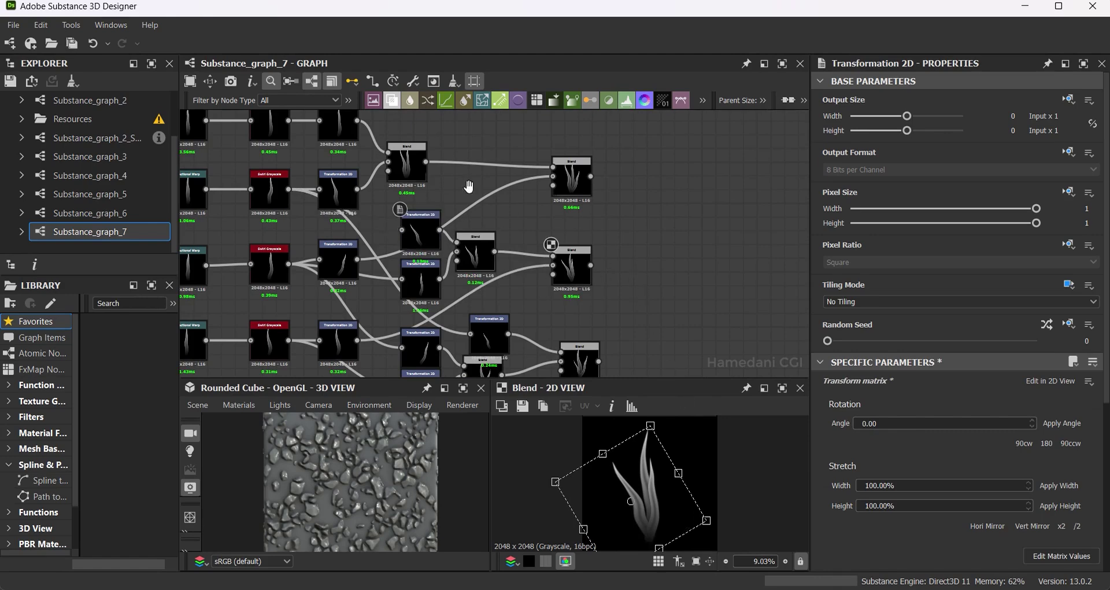
{"action": "middle_click_drag", "start_coordinate": [468, 186], "coordinate": [477, 242]}
{"action": "double_click", "coordinate": [580, 231]}
{"action": "left_click", "coordinate": [347, 245]}
{"action": "left_click_drag", "start_coordinate": [711, 539], "coordinate": [685, 512]}
Box-select the upper node rows and align them into a compact group.
{"action": "scroll", "coordinate": [629, 240], "scroll_direction": "down", "scroll_amount": 2}
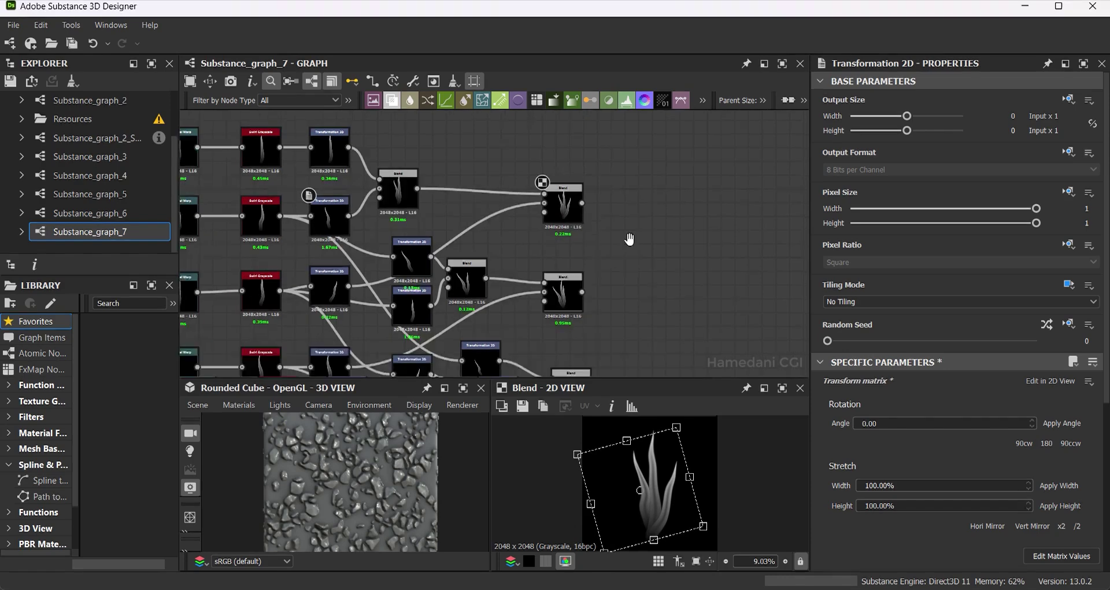
{"action": "scroll", "coordinate": [613, 191], "scroll_direction": "down", "scroll_amount": 1}
{"action": "scroll", "coordinate": [612, 185], "scroll_direction": "up", "scroll_amount": 1}
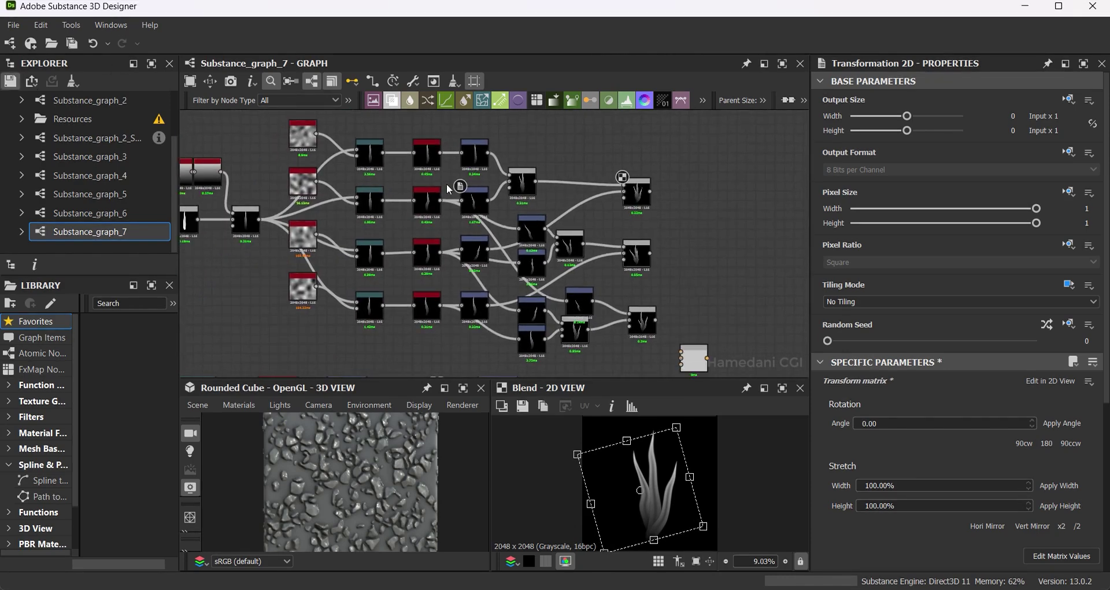
{"action": "left_click_drag", "start_coordinate": [445, 177], "coordinate": [564, 249]}
{"action": "middle_click_drag", "start_coordinate": [503, 203], "coordinate": [576, 242]}
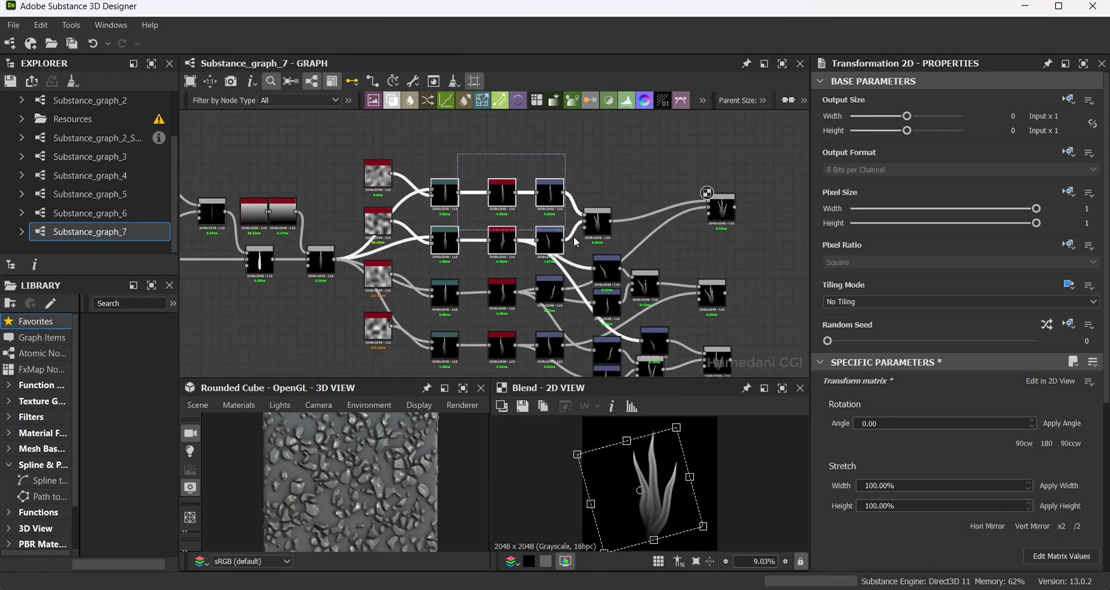
{"action": "mouse_move", "coordinate": [576, 242]}
{"action": "left_mouse_down"}
{"action": "mouse_move", "coordinate": [532, 216]}
{"action": "mouse_move", "coordinate": [532, 168]}
{"action": "left_mouse_up"}
{"action": "left_click_drag", "start_coordinate": [649, 289], "coordinate": [648, 271]}
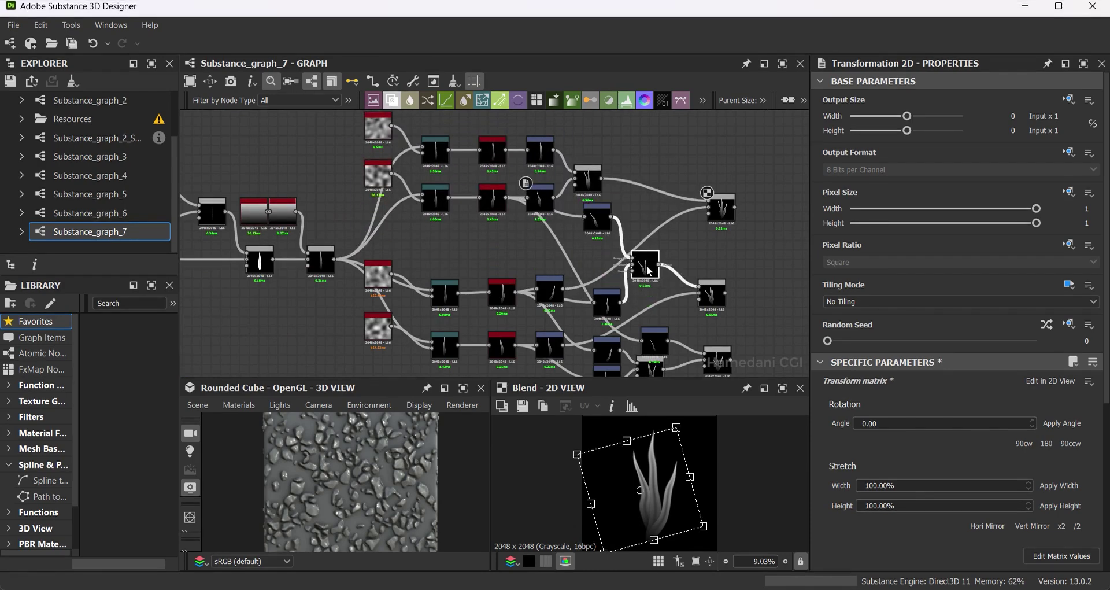
{"action": "left_click_drag", "start_coordinate": [607, 308], "coordinate": [606, 271]}
{"action": "key", "text": "ctrl+z"}
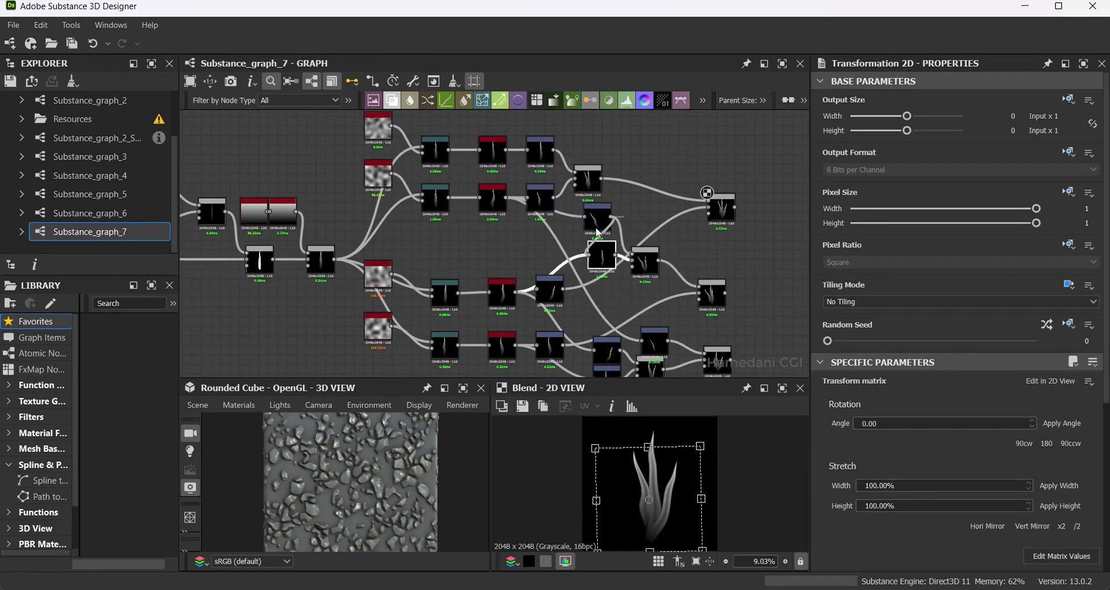
{"action": "left_click_drag", "start_coordinate": [597, 219], "coordinate": [597, 227]}
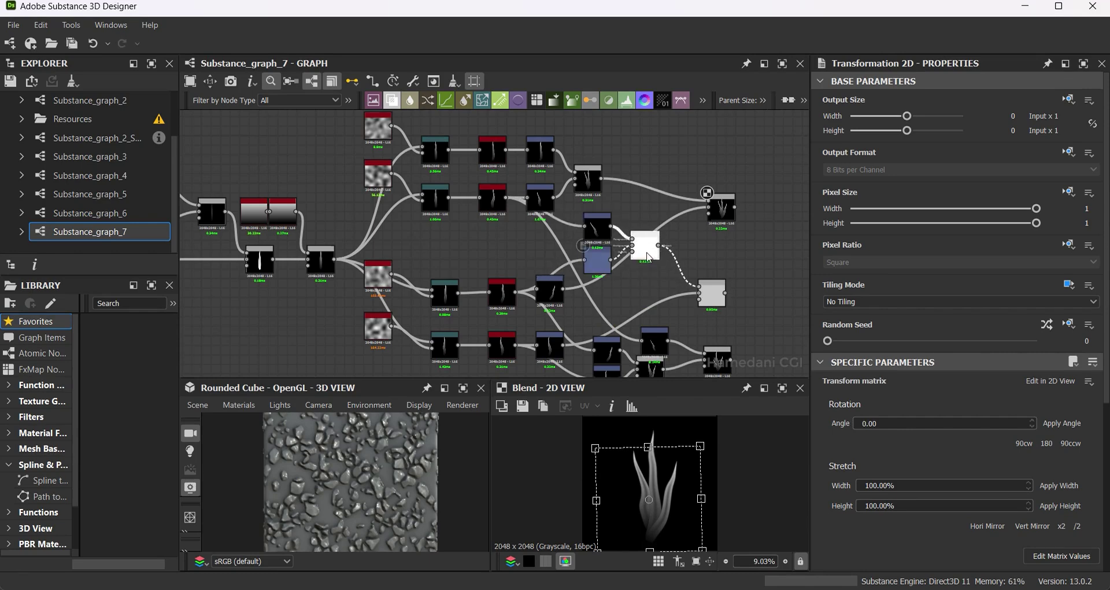
Tidy the middle-row and output nodes into rows, then frame the whole graph.
{"action": "middle_click_drag", "start_coordinate": [647, 257], "coordinate": [688, 256]}
{"action": "left_click", "coordinate": [701, 252]}
{"action": "left_click_drag", "start_coordinate": [507, 322], "coordinate": [326, 211]}
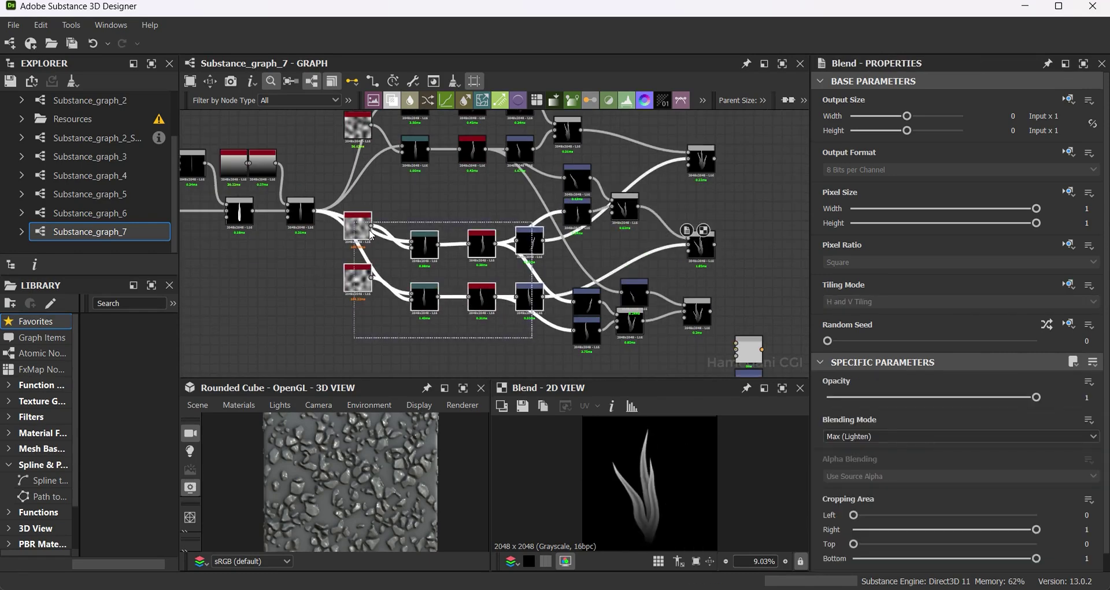
{"action": "left_click_drag", "start_coordinate": [528, 246], "coordinate": [575, 255]}
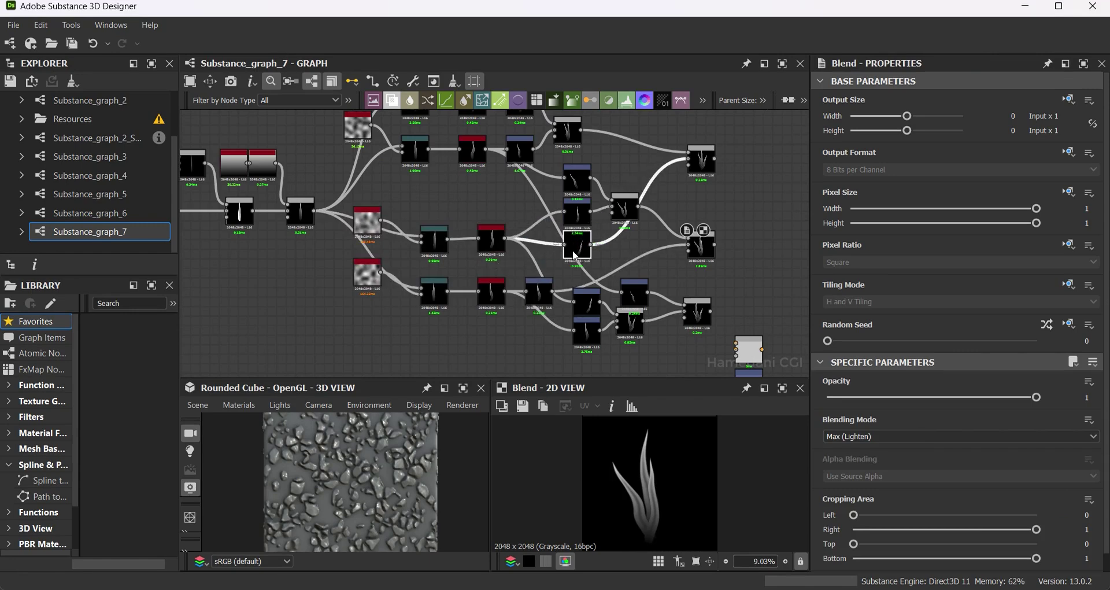
{"action": "left_click_drag", "start_coordinate": [591, 310], "coordinate": [582, 282]}
{"action": "left_click_drag", "start_coordinate": [585, 338], "coordinate": [572, 338]}
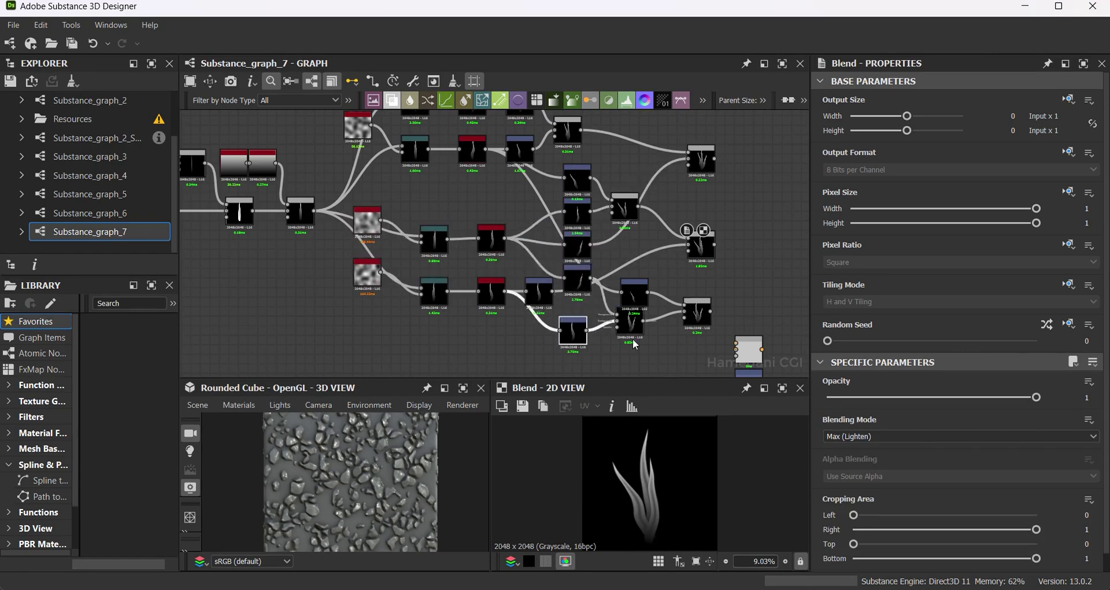
{"action": "left_click_drag", "start_coordinate": [634, 292], "coordinate": [639, 290]}
{"action": "middle_click_drag", "start_coordinate": [806, 341], "coordinate": [725, 257]}
{"action": "left_click_drag", "start_coordinate": [727, 256], "coordinate": [672, 320]}
{"action": "key", "text": "f"}
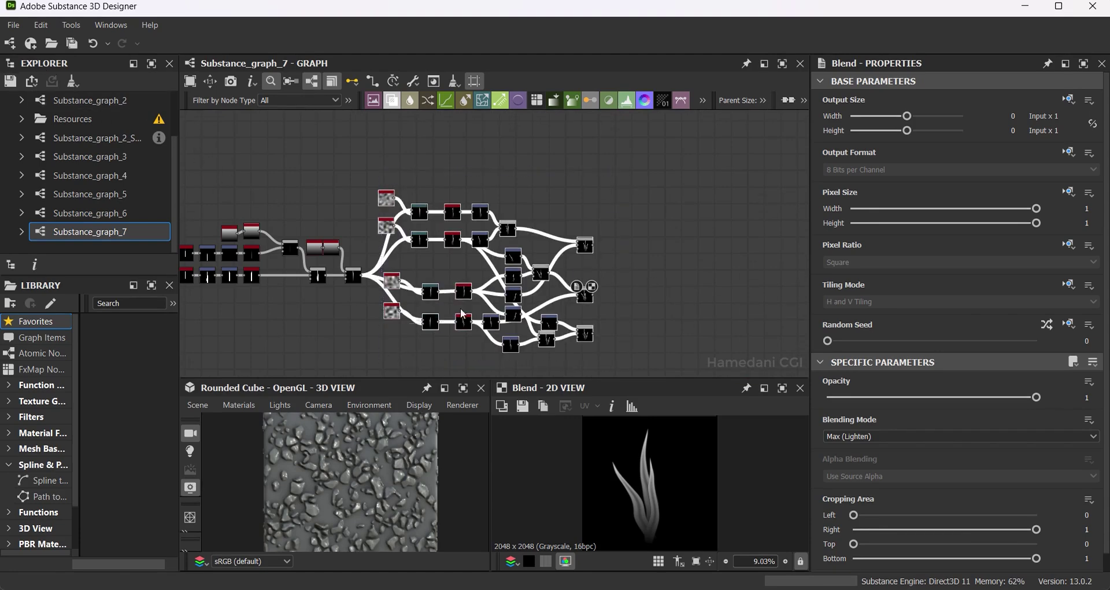
{"action": "left_click_drag", "start_coordinate": [465, 292], "coordinate": [466, 301]}
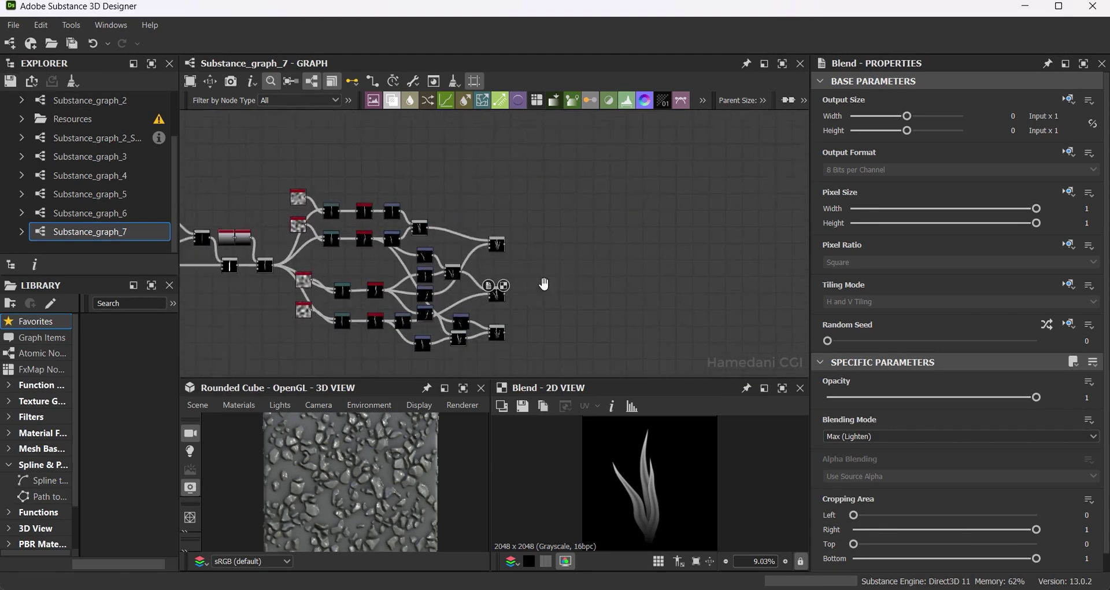
{"action": "middle_click_drag", "start_coordinate": [465, 301], "coordinate": [338, 275]}
Add a Tile Sampler using Pattern Input with 3 pattern inputs.
{"action": "key", "text": "space"}
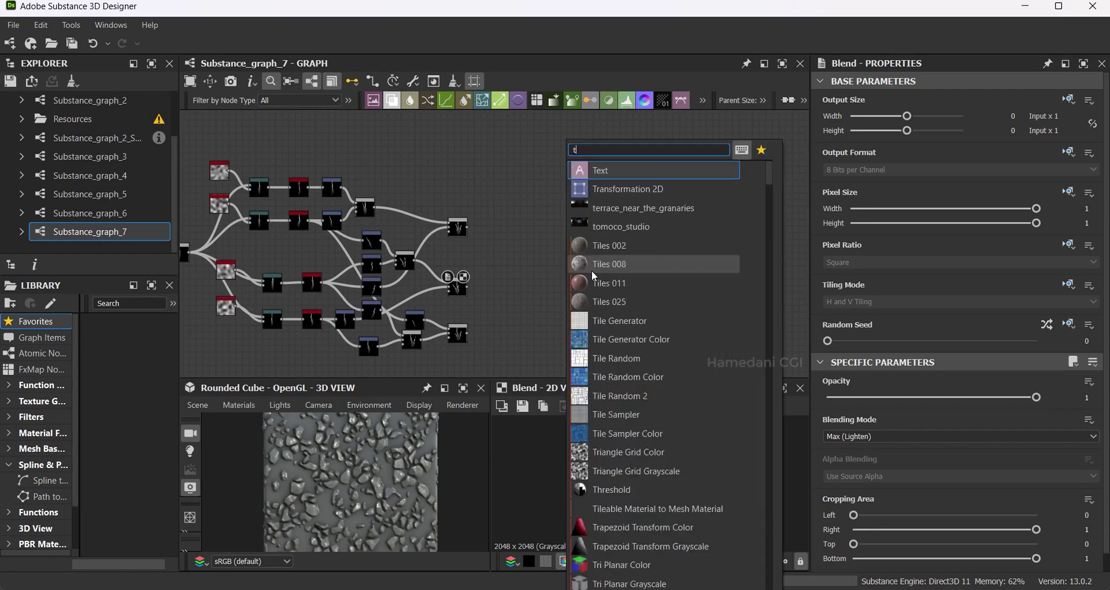
{"action": "type", "text": "tile"}
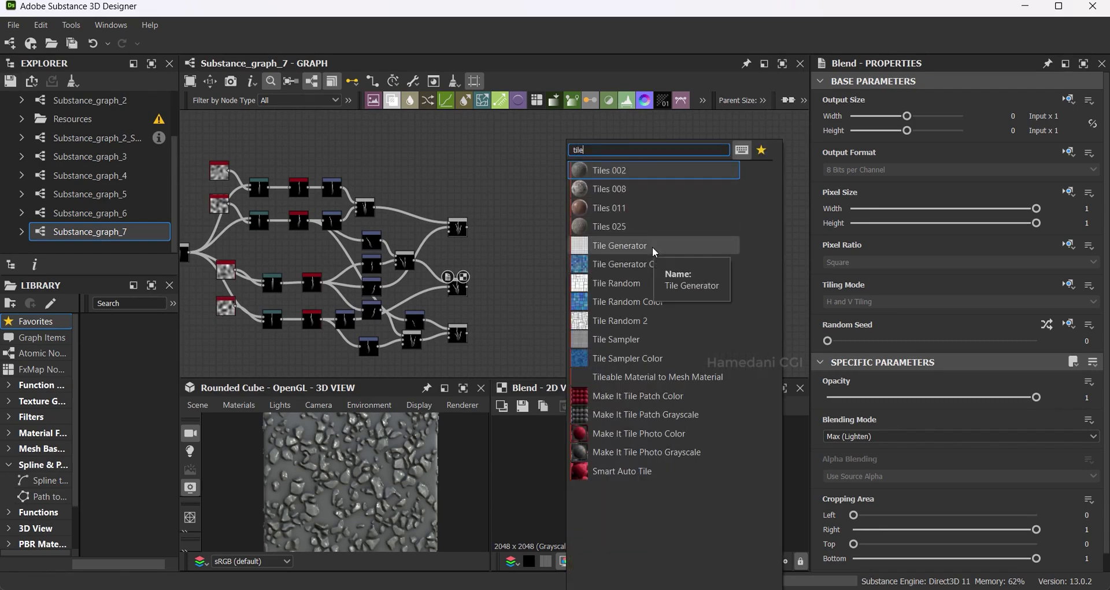
{"action": "left_click", "coordinate": [630, 340]}
{"action": "left_click", "coordinate": [872, 467]}
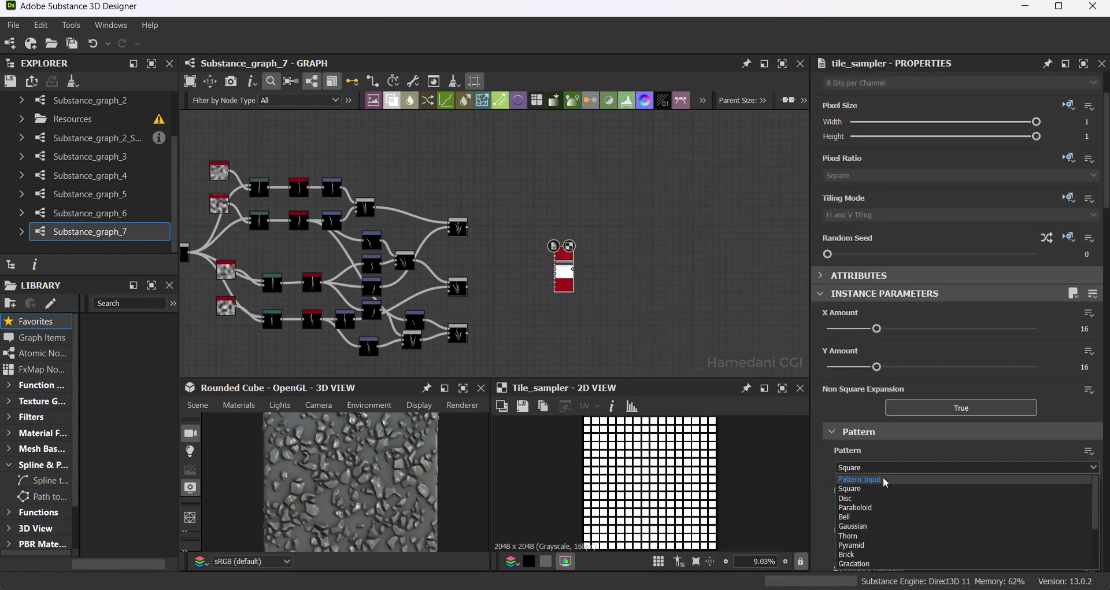
{"action": "left_click", "coordinate": [855, 470]}
{"action": "scroll", "coordinate": [495, 240], "scroll_direction": "up", "scroll_amount": 3}
{"action": "scroll", "coordinate": [386, 147], "scroll_direction": "up", "scroll_amount": 2}
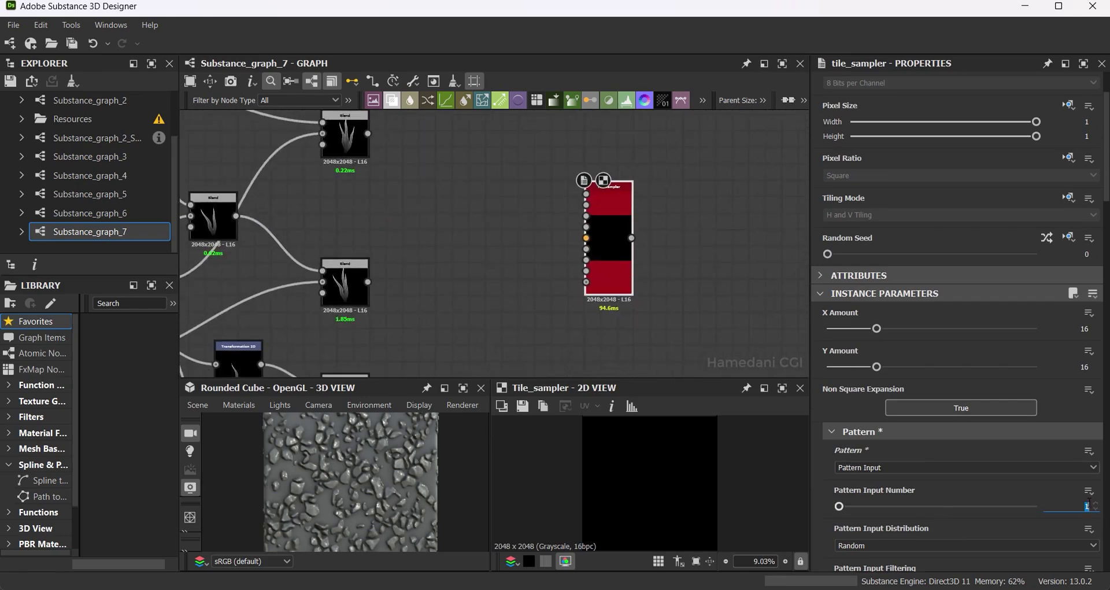
{"action": "type", "text": "3"}
{"action": "key", "text": "Return"}
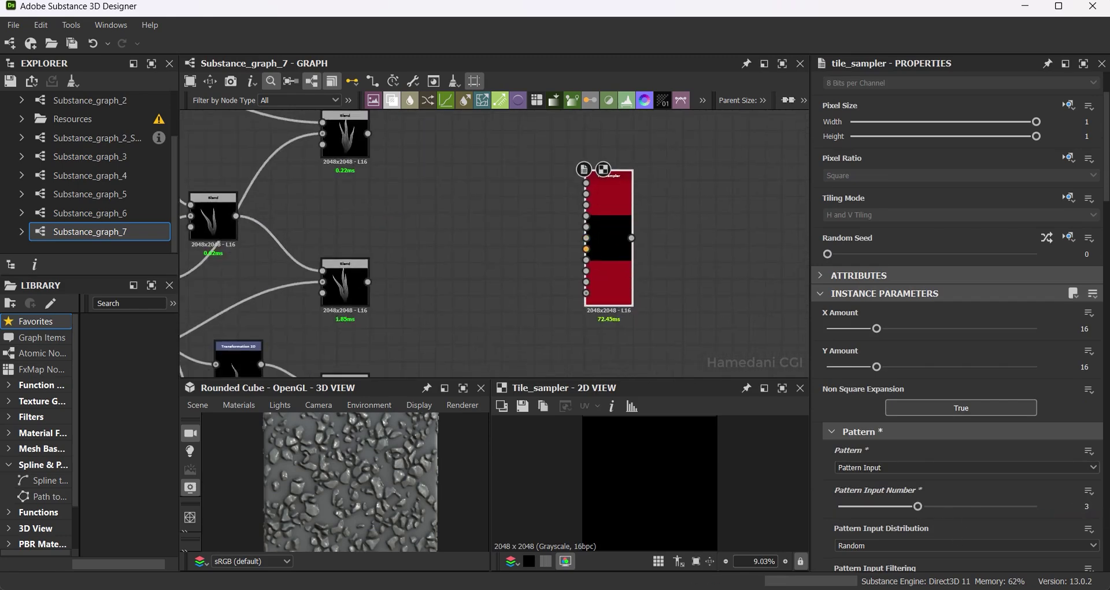
Wire the three Blend outputs into Pattern Inputs 1, 2 and 3.
{"action": "middle_click_drag", "start_coordinate": [494, 199], "coordinate": [488, 198]}
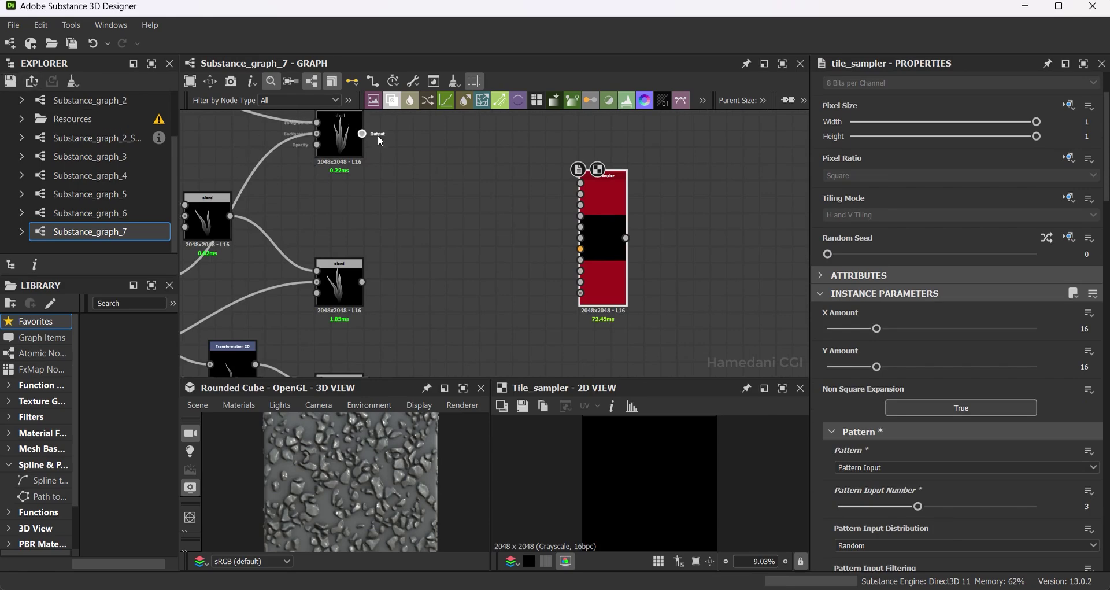
{"action": "left_click_drag", "start_coordinate": [362, 133], "coordinate": [581, 182]}
{"action": "left_click_drag", "start_coordinate": [361, 282], "coordinate": [581, 194]}
{"action": "middle_click_drag", "start_coordinate": [389, 349], "coordinate": [382, 308]}
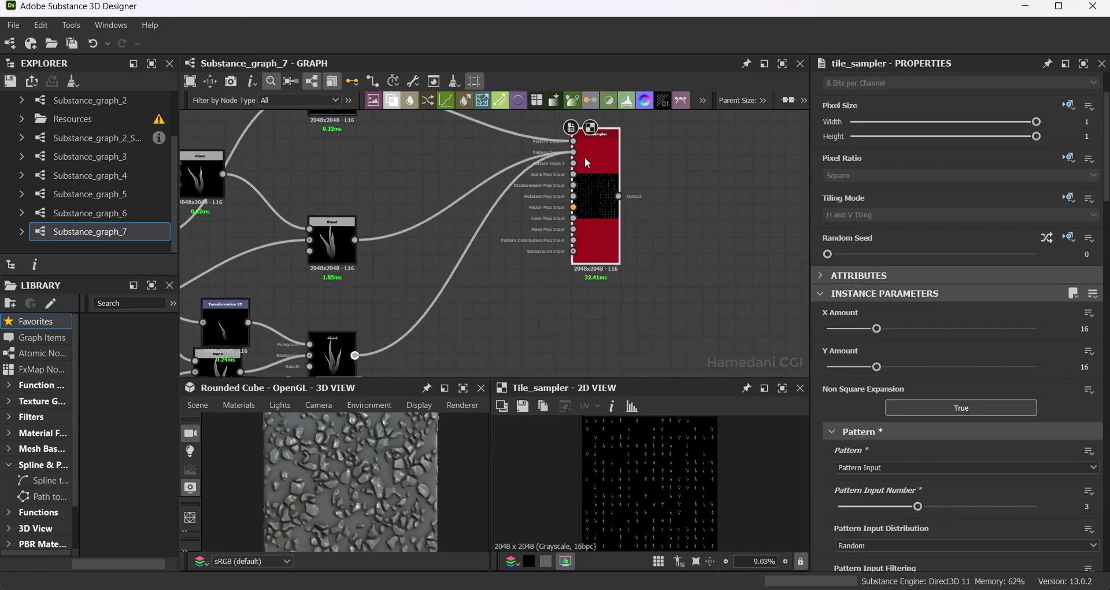
{"action": "left_click_drag", "start_coordinate": [585, 162], "coordinate": [584, 163]}
Set Scale 6.02, Position Random 2.08 and Rotation 25° with random variation.
{"action": "scroll", "coordinate": [988, 549], "scroll_direction": "down", "scroll_amount": 5}
{"action": "scroll", "coordinate": [988, 549], "scroll_direction": "down", "scroll_amount": 3}
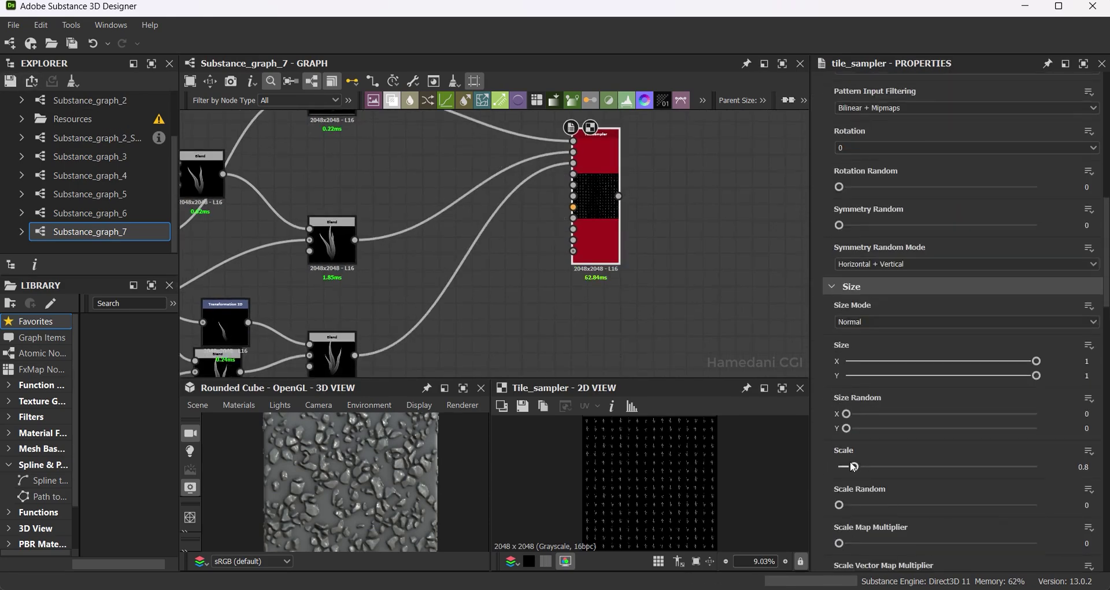
{"action": "scroll", "coordinate": [753, 478], "scroll_direction": "up", "scroll_amount": 2}
{"action": "left_click_drag", "start_coordinate": [894, 469], "coordinate": [953, 467]}
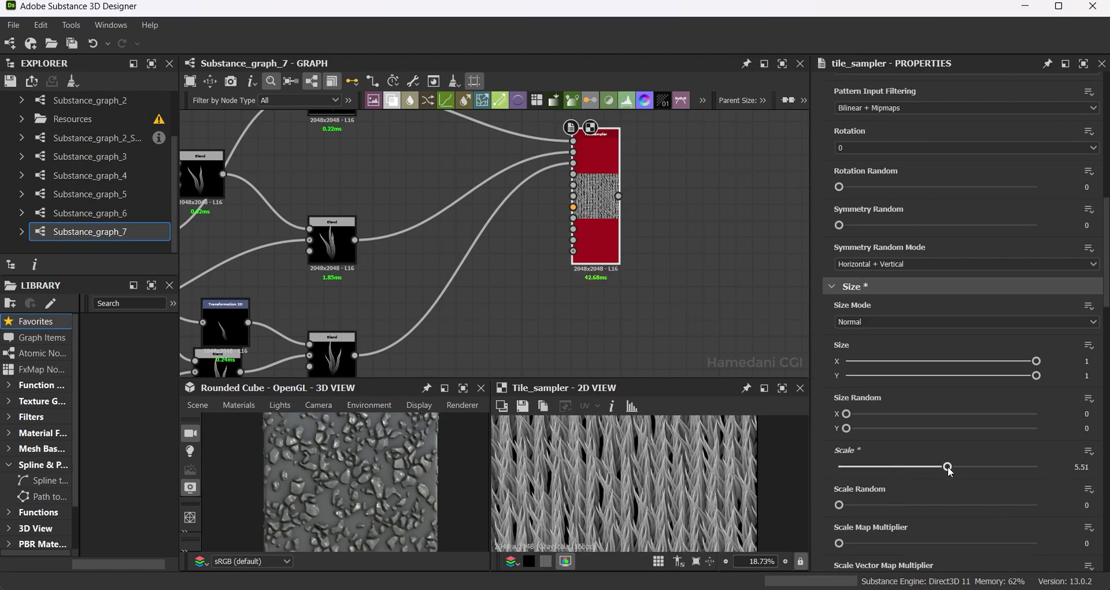
{"action": "scroll", "coordinate": [896, 501], "scroll_direction": "down", "scroll_amount": 3}
{"action": "left_click_drag", "start_coordinate": [838, 504], "coordinate": [880, 503]}
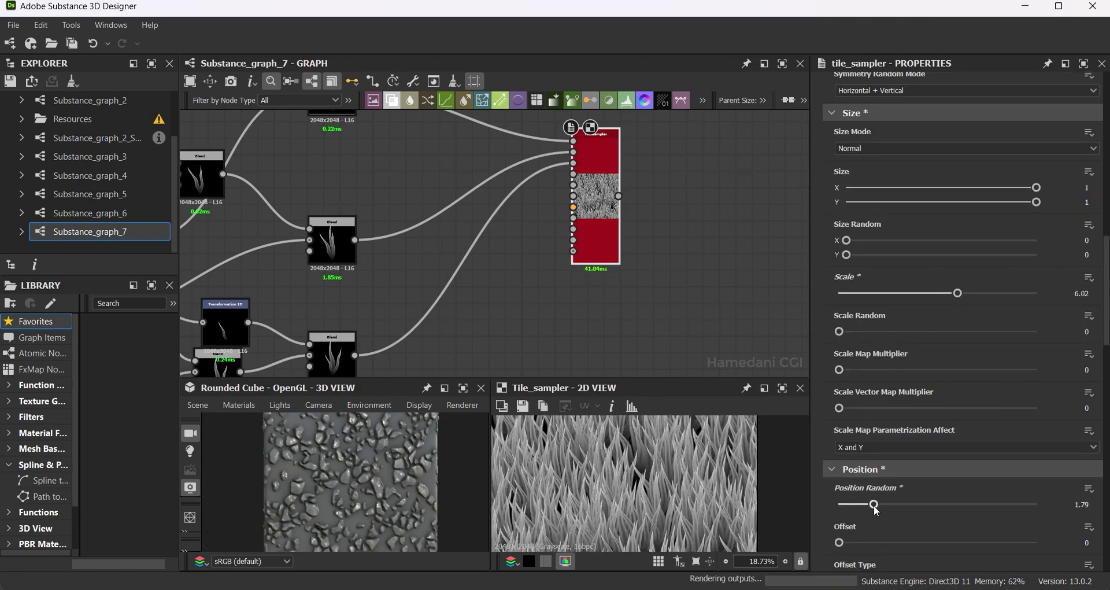
{"action": "left_click_drag", "start_coordinate": [839, 542], "coordinate": [861, 542]}
{"action": "scroll", "coordinate": [934, 516], "scroll_direction": "down", "scroll_amount": 6}
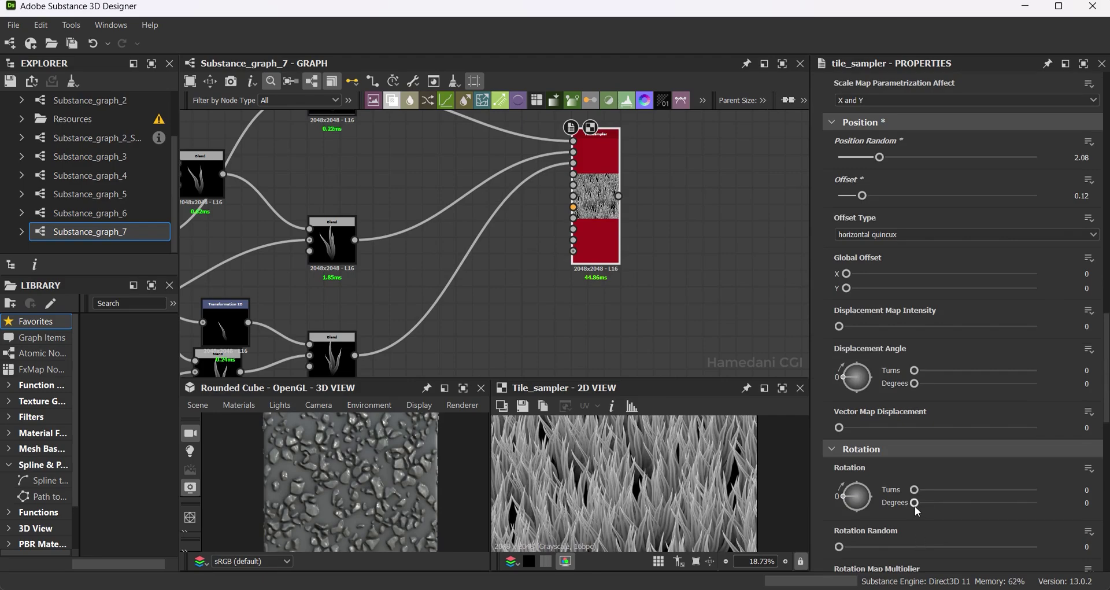
{"action": "mouse_move", "coordinate": [914, 502]}
{"action": "left_mouse_down"}
{"action": "mouse_move", "coordinate": [939, 502]}
{"action": "mouse_move", "coordinate": [922, 502]}
{"action": "left_mouse_up"}
{"action": "key", "text": "ctrl+z"}
{"action": "left_click_drag", "start_coordinate": [839, 546], "coordinate": [897, 546]}
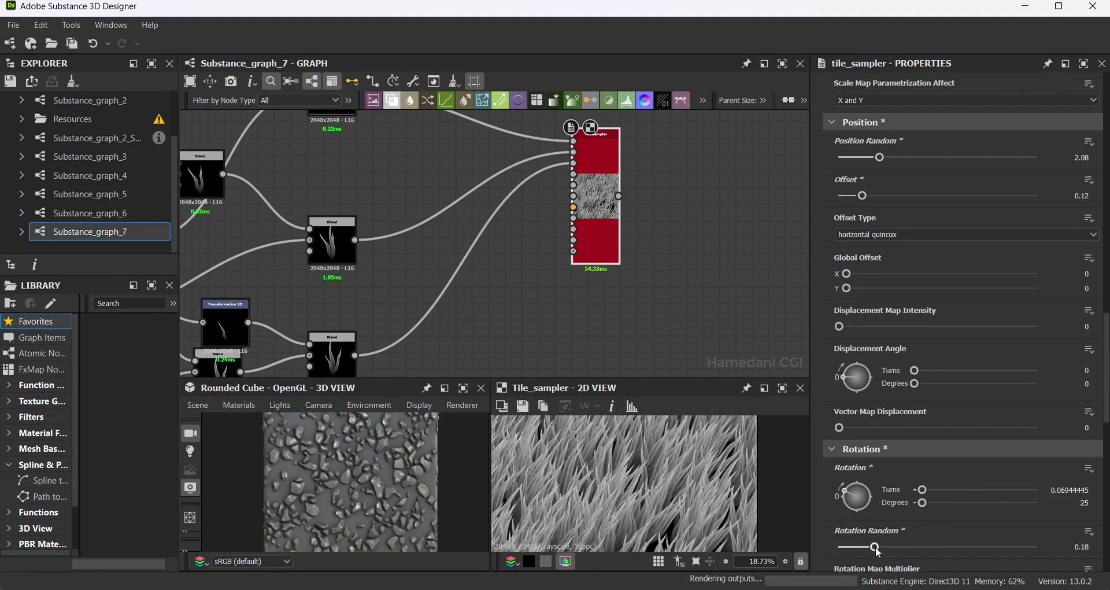
{"action": "scroll", "coordinate": [664, 498], "scroll_direction": "down", "scroll_amount": 3}
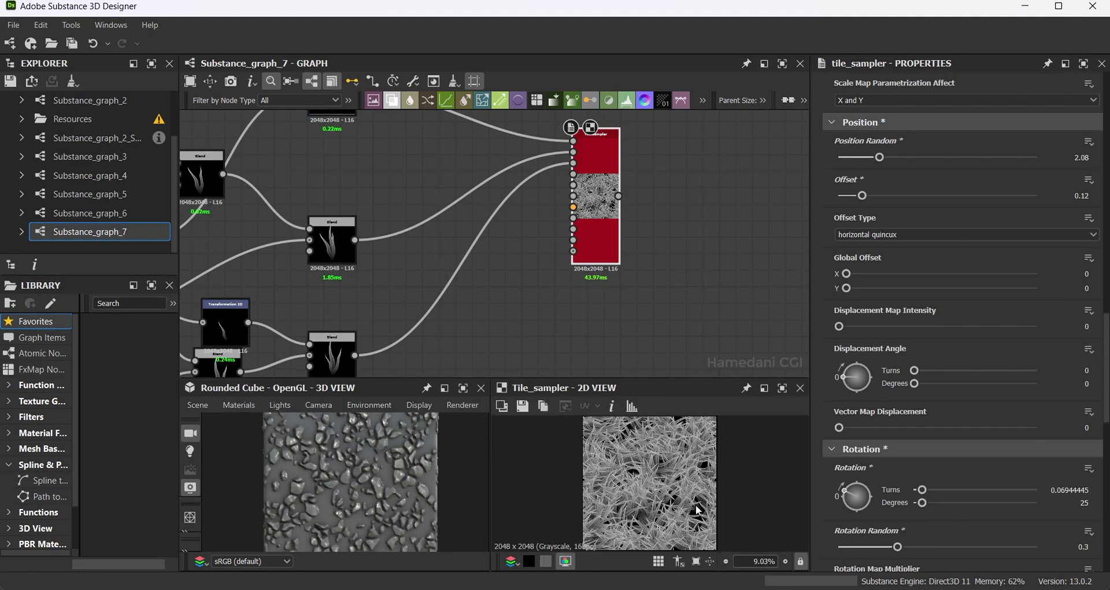
Set the Tile Sampler Amount to 50 tiles across and down.
{"action": "middle_click_drag", "start_coordinate": [694, 283], "coordinate": [546, 328]}
{"action": "scroll", "coordinate": [1038, 307], "scroll_direction": "up", "scroll_amount": 3}
{"action": "scroll", "coordinate": [1046, 308], "scroll_direction": "up", "scroll_amount": 2}
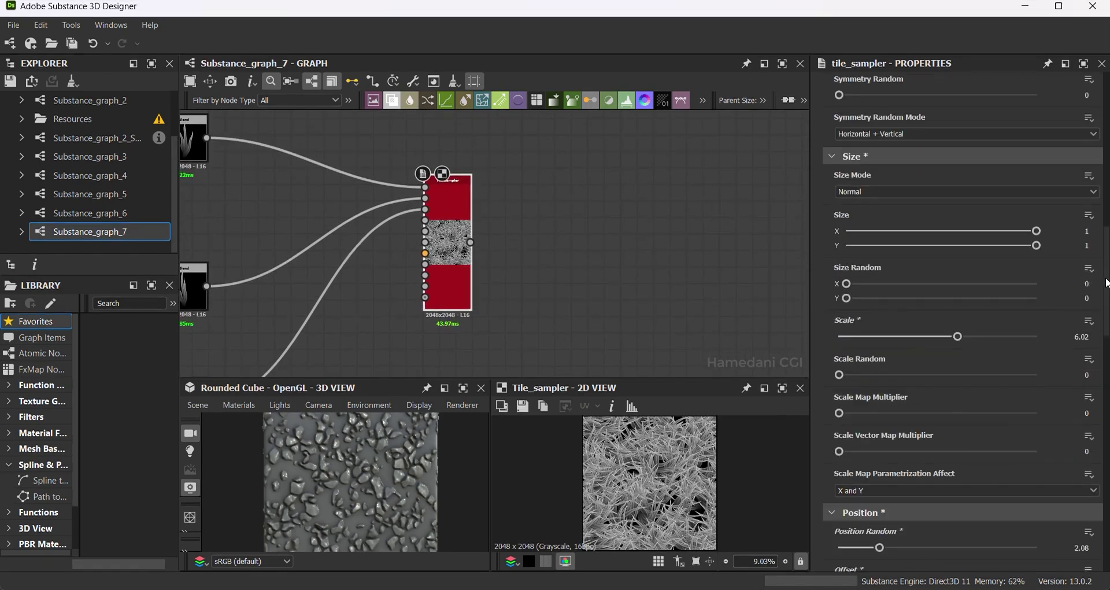
{"action": "scroll", "coordinate": [1049, 310], "scroll_direction": "up", "scroll_amount": 3}
{"action": "scroll", "coordinate": [1049, 309], "scroll_direction": "up", "scroll_amount": 3}
{"action": "scroll", "coordinate": [1049, 309], "scroll_direction": "up", "scroll_amount": 1}
{"action": "double_click", "coordinate": [1084, 227]}
{"action": "type", "text": "5"}
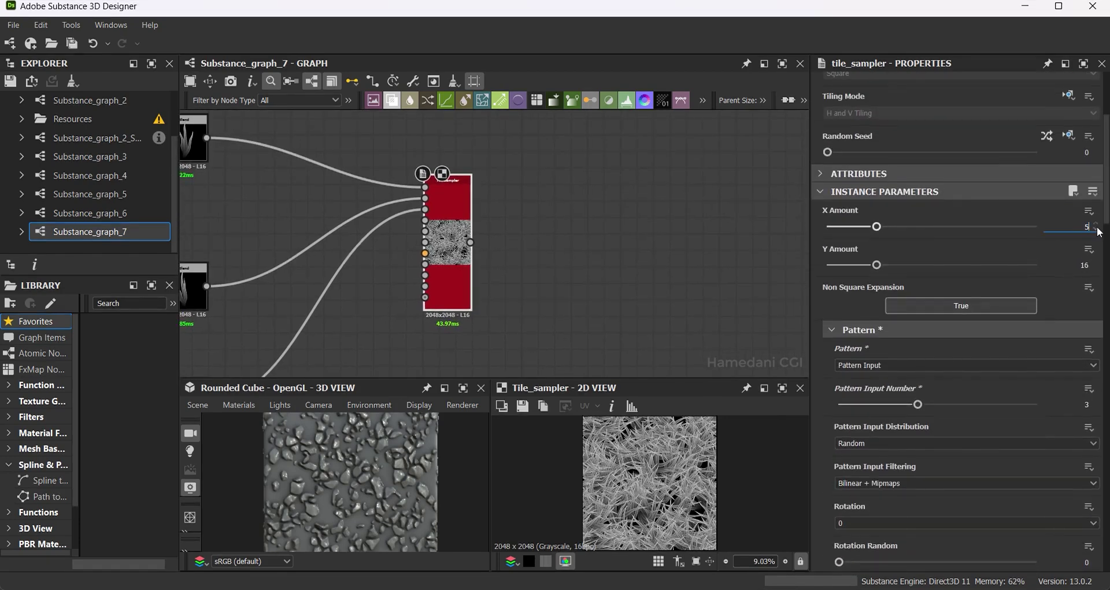
{"action": "type", "text": "0"}
{"action": "key", "text": "Return"}
{"action": "scroll", "coordinate": [599, 490], "scroll_direction": "up", "scroll_amount": 5}
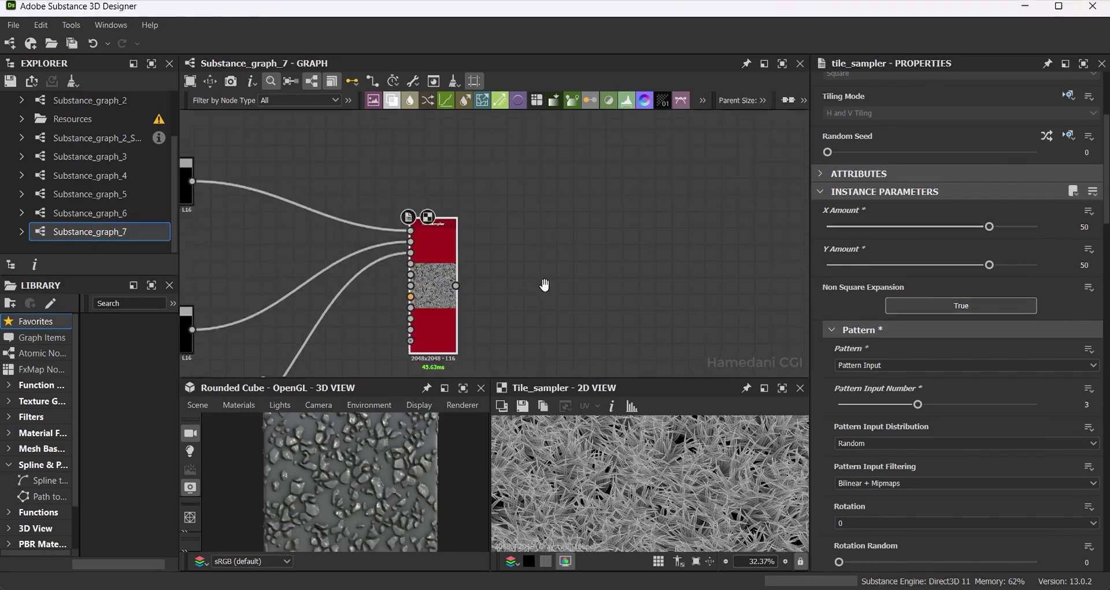
{"action": "key", "text": "space"}
{"action": "type", "text": "n"}
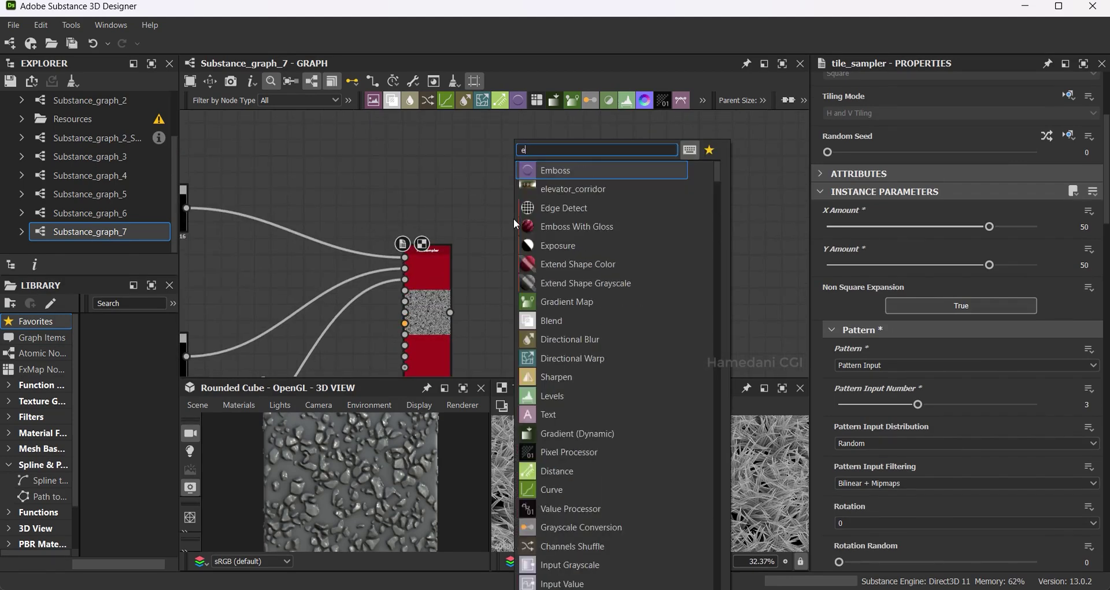
{"action": "type", "text": "oise"}
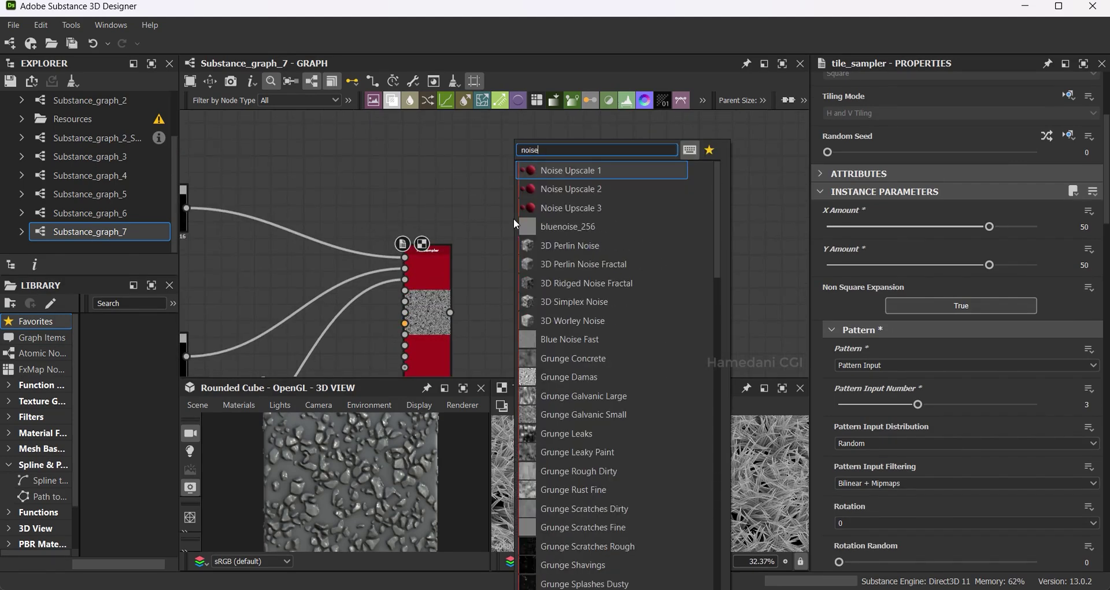
Add Fractal Sum 3 and Fractal Sum 1 noise nodes and arrange them in the graph.
{"action": "scroll", "coordinate": [660, 357], "scroll_direction": "down", "scroll_amount": 2}
{"action": "scroll", "coordinate": [650, 411], "scroll_direction": "down", "scroll_amount": 2}
{"action": "scroll", "coordinate": [654, 420], "scroll_direction": "down", "scroll_amount": 1}
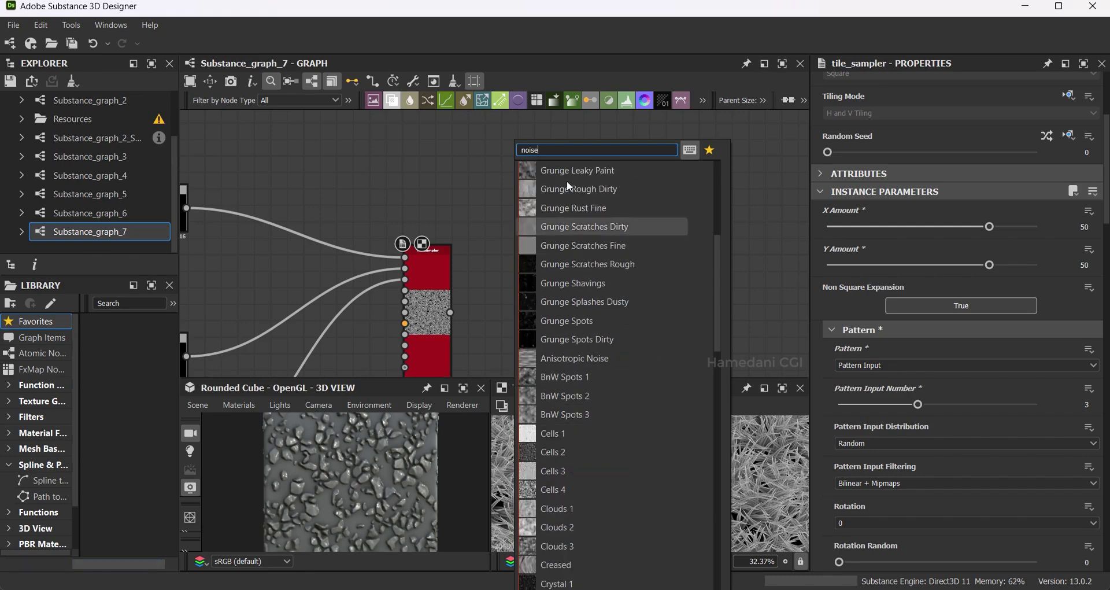
{"action": "type", "text": "fractal"}
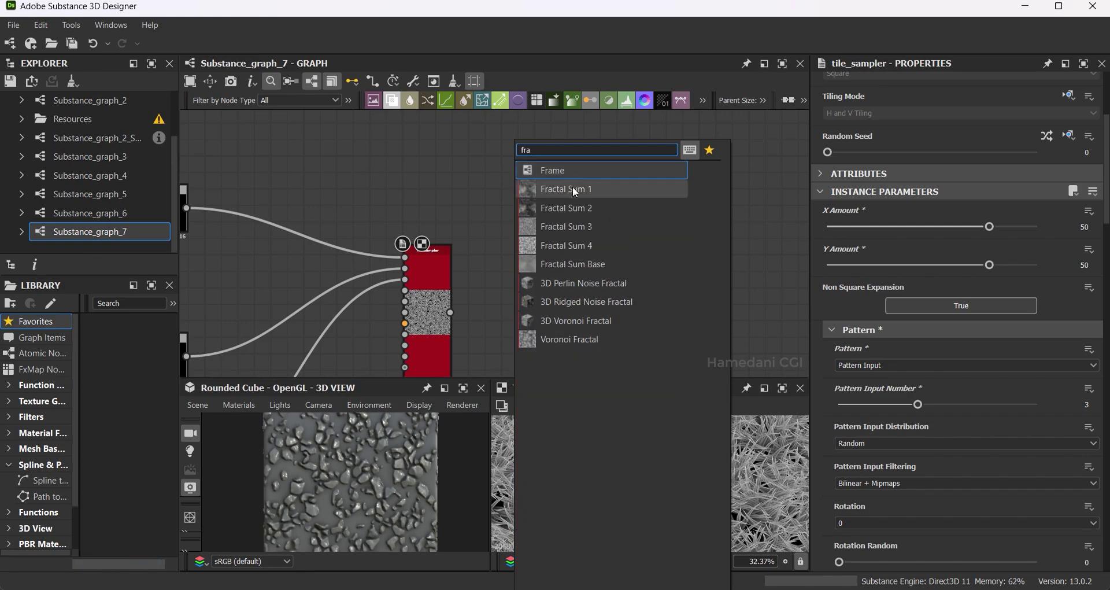
{"action": "left_click", "coordinate": [581, 221]}
{"action": "key", "text": "space"}
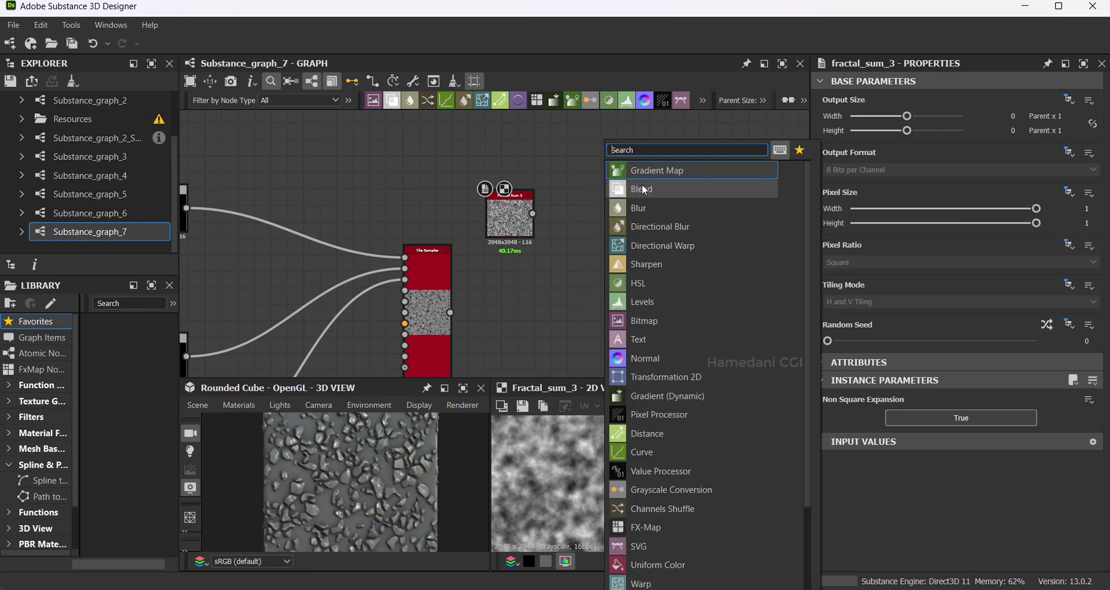
{"action": "type", "text": "fractal"}
{"action": "left_click", "coordinate": [644, 184]}
{"action": "left_click_drag", "start_coordinate": [510, 217], "coordinate": [461, 153]}
{"action": "mouse_move", "coordinate": [609, 200]}
{"action": "left_mouse_down"}
{"action": "mouse_move", "coordinate": [543, 217]}
{"action": "mouse_move", "coordinate": [543, 197]}
{"action": "left_mouse_up"}
Warp the Tile Sampler output with a Fractal Sum 1–driven Directional Warp at Intensity 200.
{"action": "left_click", "coordinate": [481, 100]}
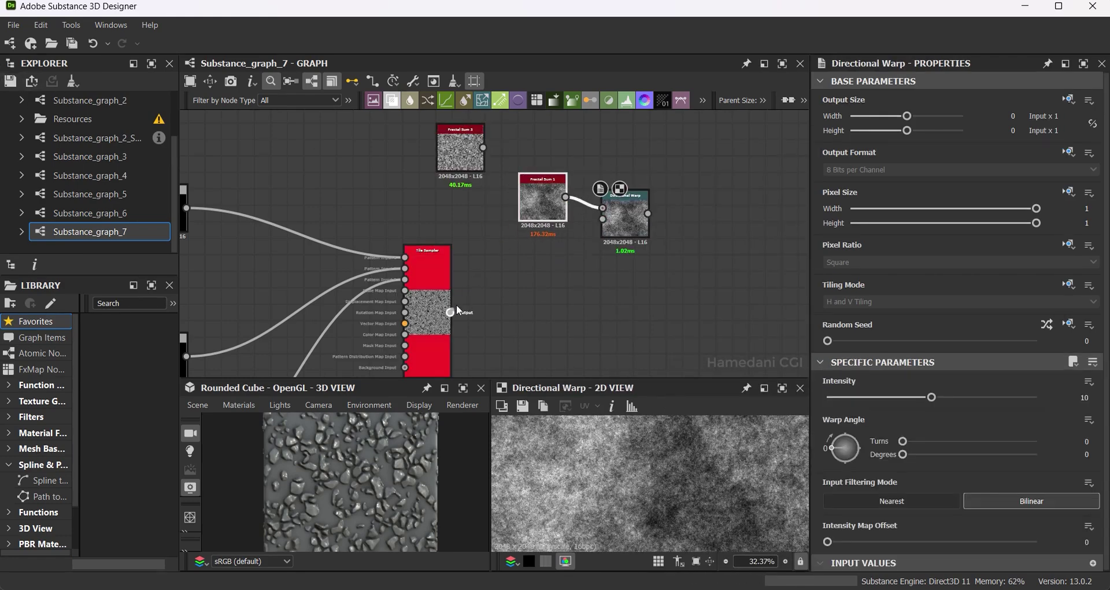
{"action": "left_click_drag", "start_coordinate": [451, 312], "coordinate": [602, 218]}
{"action": "type", "text": "2"}
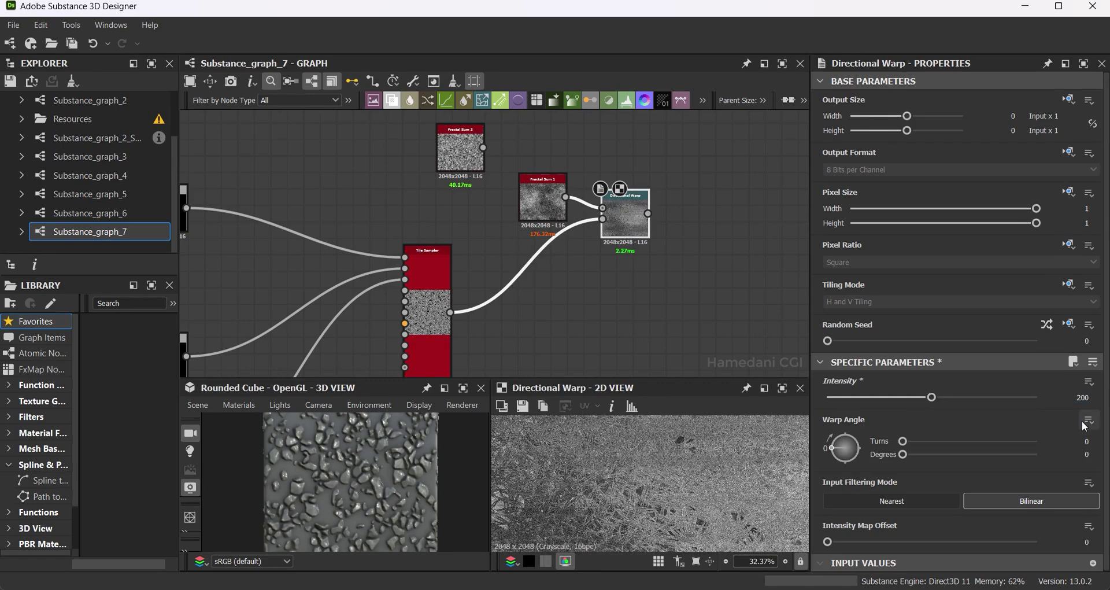
{"action": "type", "text": "00"}
{"action": "key", "text": "Return"}
Blend the warped result over the sampler in Multiply mode at a faint 0.14 opacity.
{"action": "scroll", "coordinate": [692, 490], "scroll_direction": "up", "scroll_amount": 5}
{"action": "mouse_move", "coordinate": [666, 301]}
{"action": "middle_mouse_down"}
{"action": "mouse_move", "coordinate": [447, 324]}
{"action": "mouse_move", "coordinate": [578, 317]}
{"action": "middle_mouse_up"}
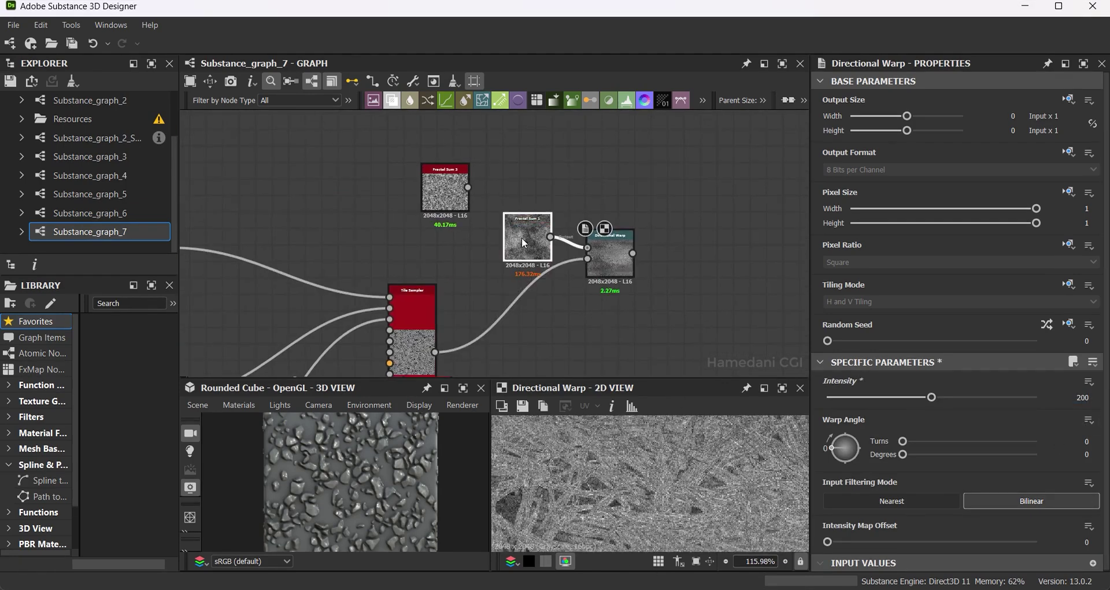
{"action": "scroll", "coordinate": [405, 289], "scroll_direction": "down", "scroll_amount": 1}
{"action": "left_click_drag", "start_coordinate": [362, 301], "coordinate": [542, 300]}
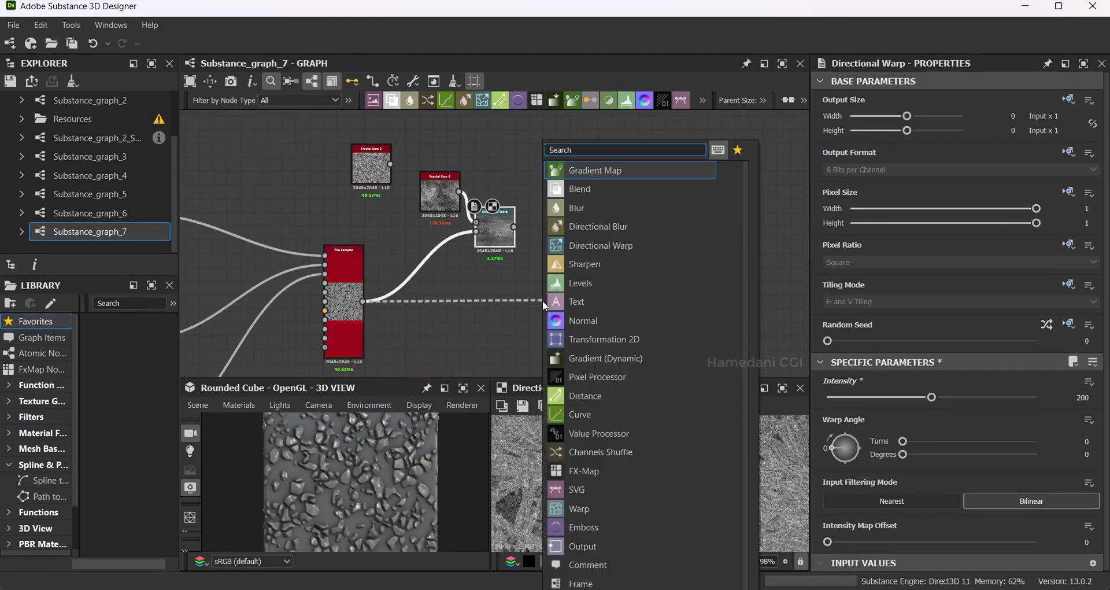
{"action": "left_click", "coordinate": [627, 191]}
{"action": "left_click_drag", "start_coordinate": [514, 227], "coordinate": [544, 293]}
{"action": "left_click", "coordinate": [886, 435]}
{"action": "left_click", "coordinate": [887, 475]}
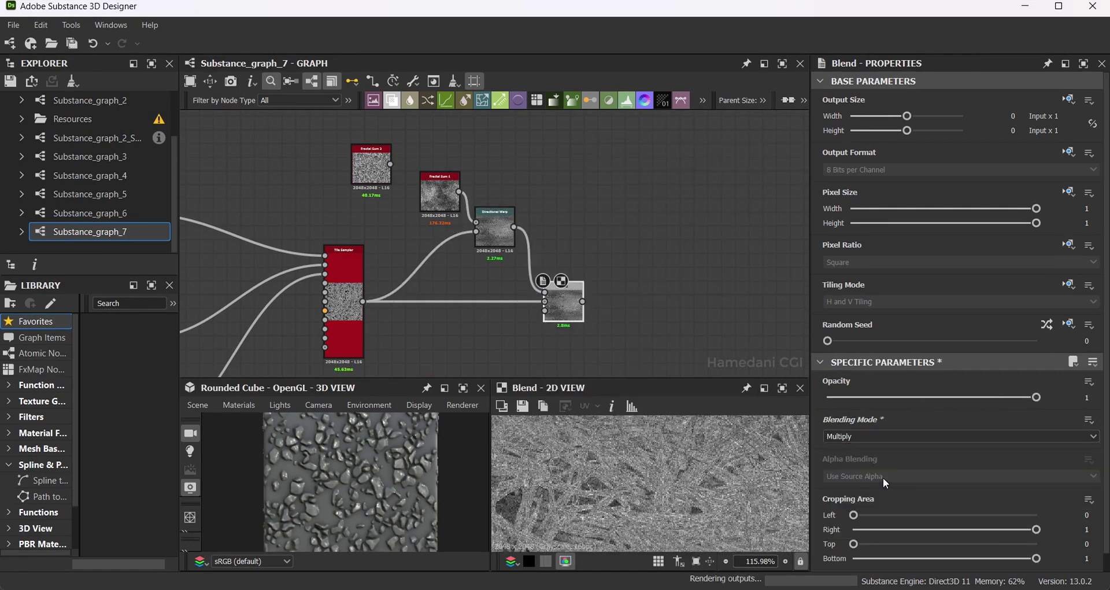
{"action": "left_click_drag", "start_coordinate": [1036, 396], "coordinate": [889, 398]}
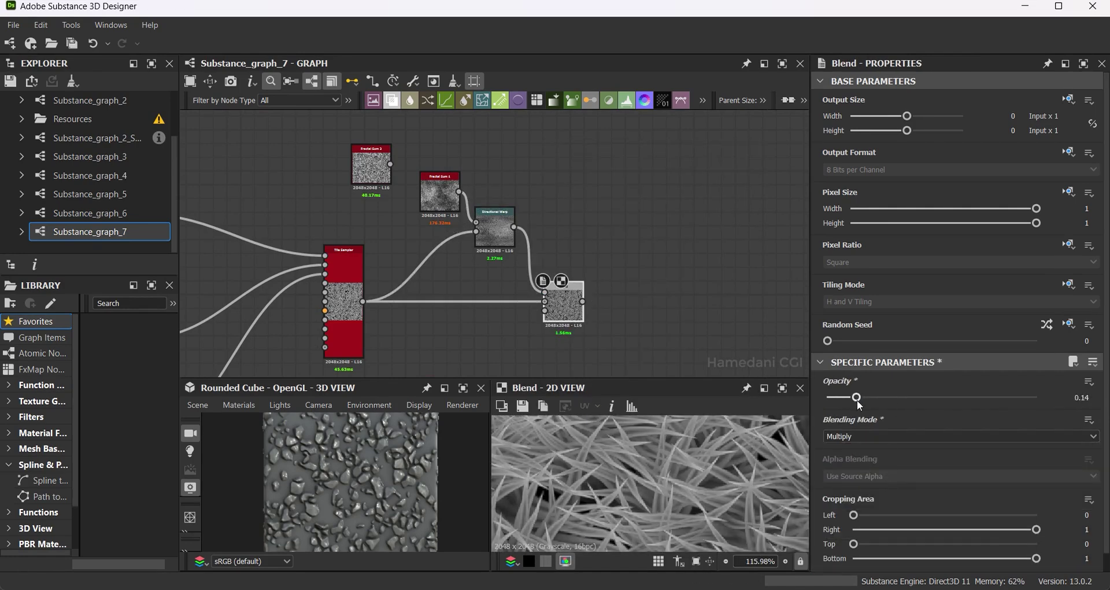
Add another Fractal Sum noise node and put a dot on the sampler-to-Blend link.
{"action": "key", "text": "space"}
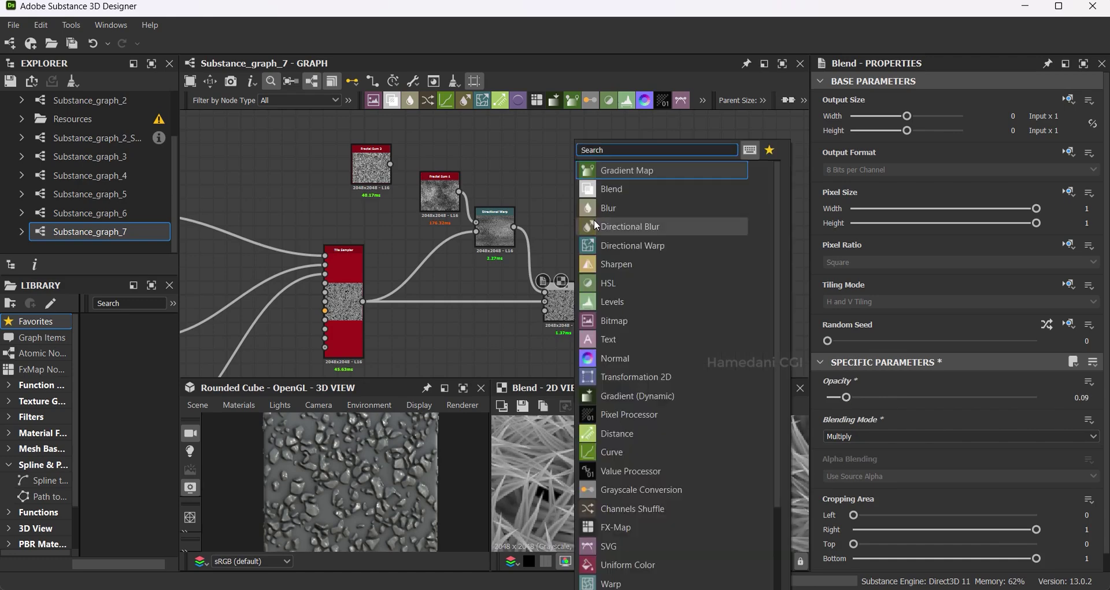
{"action": "type", "text": "fractal"}
{"action": "left_click", "coordinate": [629, 189]}
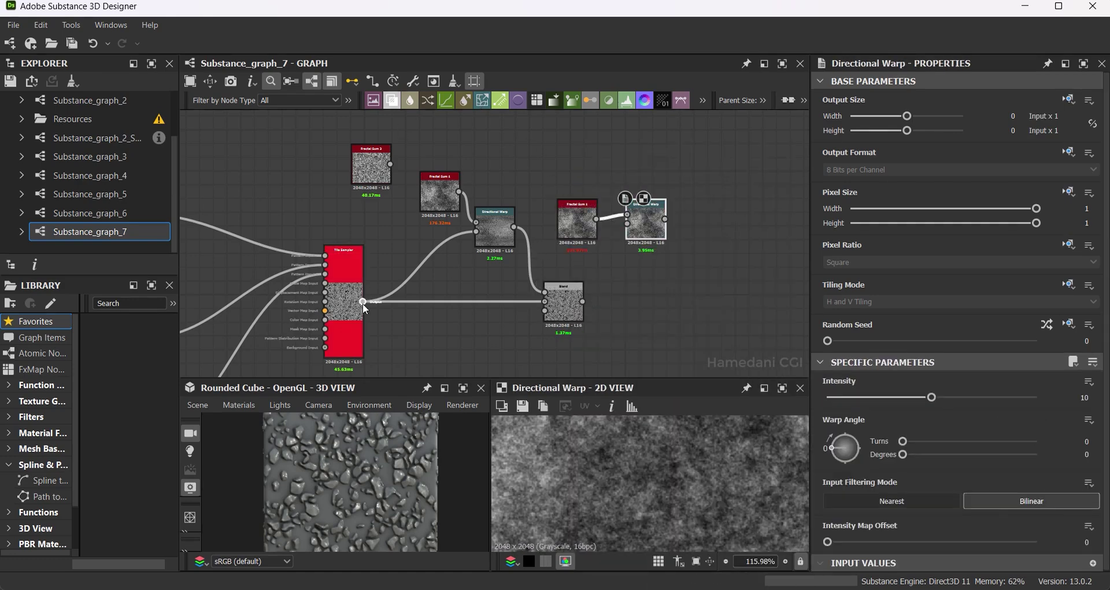
{"action": "left_click", "coordinate": [506, 301], "text": "alt"}
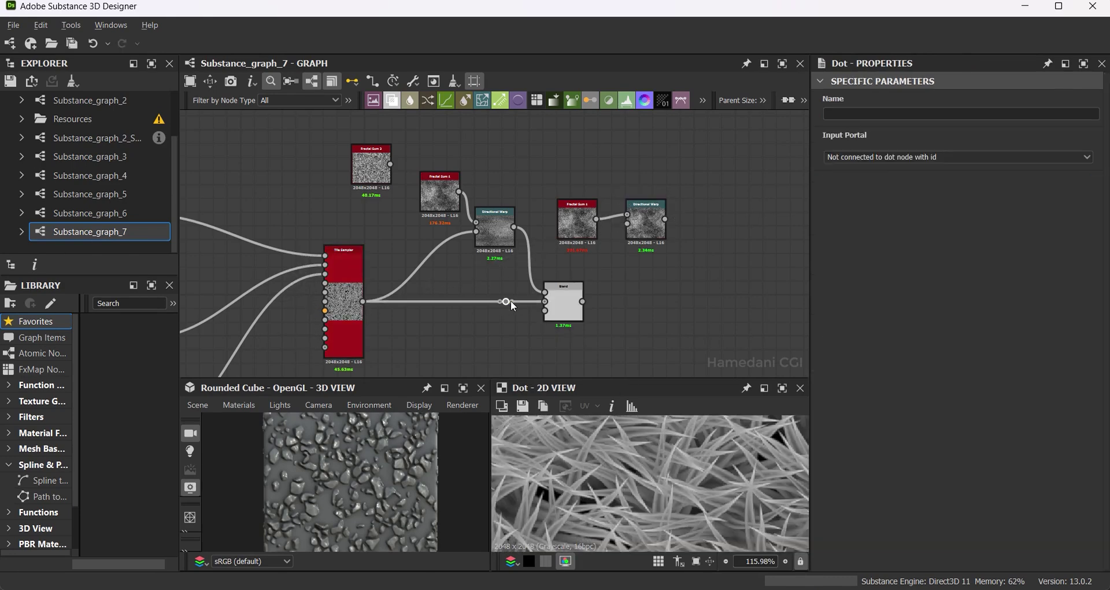
{"action": "left_click_drag", "start_coordinate": [596, 229], "coordinate": [596, 214]}
Add a new Blend and feed the Directional Warp into it at Intensity 10.
{"action": "left_click_drag", "start_coordinate": [564, 309], "coordinate": [688, 297]}
{"action": "left_click", "coordinate": [719, 189]}
{"action": "left_click", "coordinate": [646, 223]}
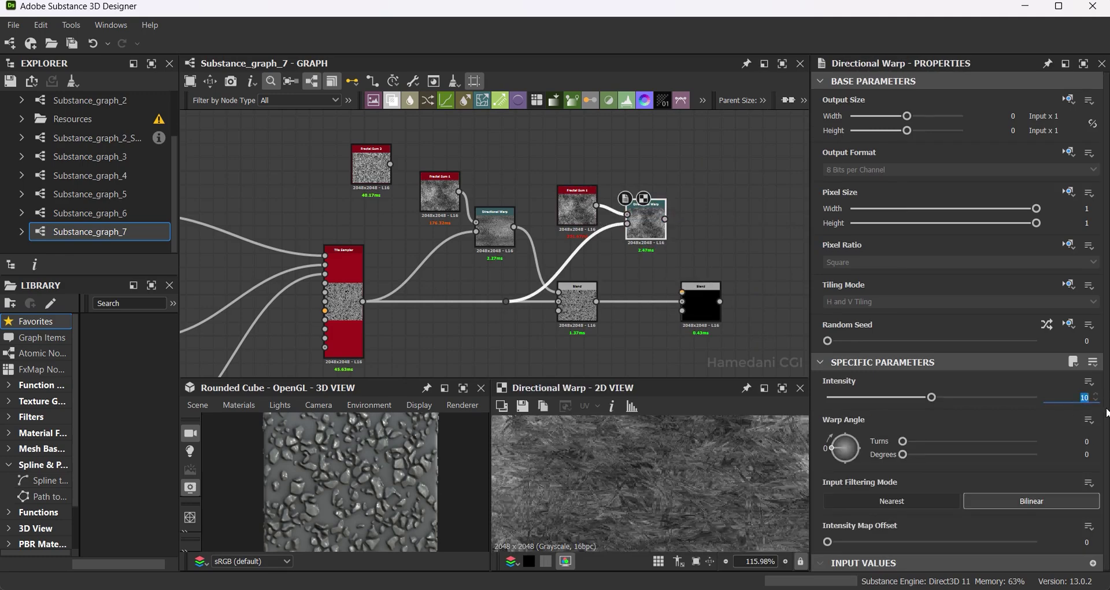
{"action": "key", "text": "Return"}
{"action": "left_click_drag", "start_coordinate": [665, 219], "coordinate": [700, 308]}
{"action": "left_click", "coordinate": [700, 309]}
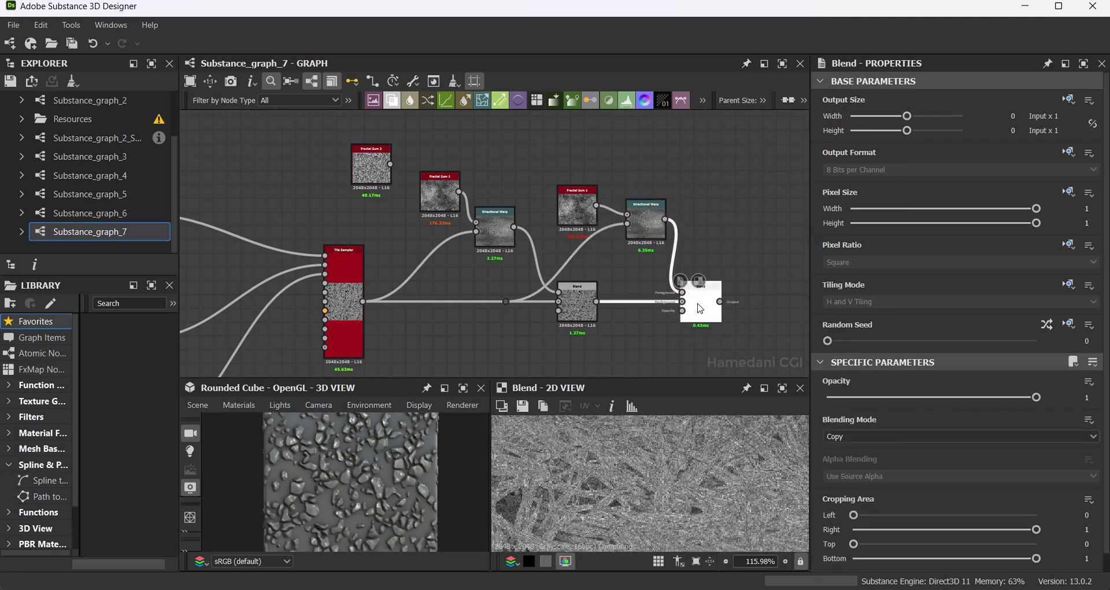
Set the new Blend to Multiply mode with 0.06 opacity.
{"action": "left_click", "coordinate": [900, 436]}
{"action": "left_click", "coordinate": [870, 475]}
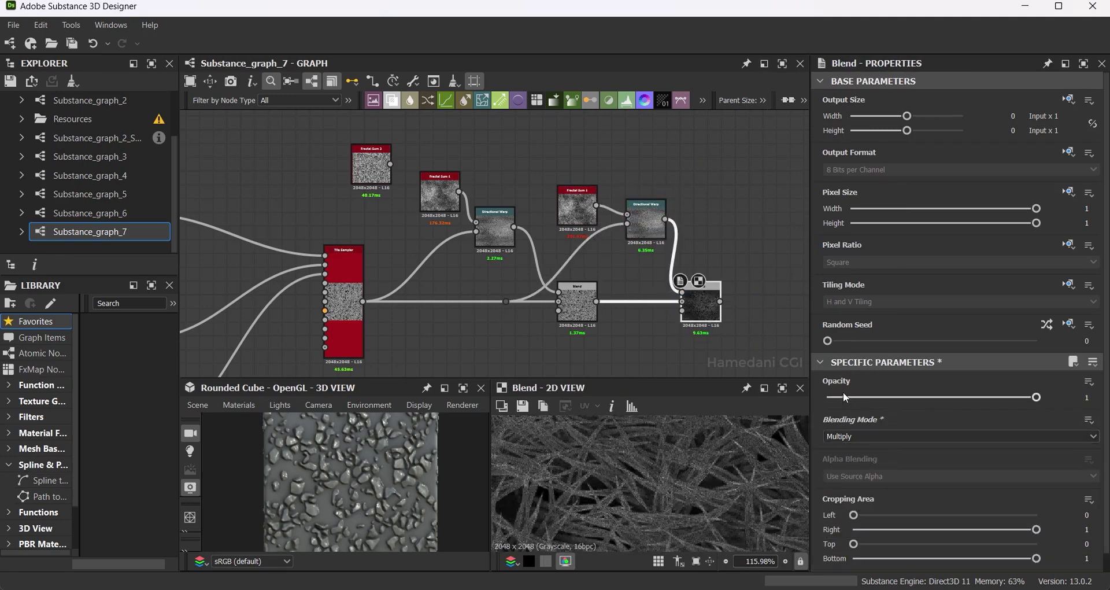
{"action": "left_click", "coordinate": [838, 398]}
{"action": "left_click_drag", "start_coordinate": [838, 400], "coordinate": [840, 400]}
{"action": "scroll", "coordinate": [692, 474], "scroll_direction": "down", "scroll_amount": 3}
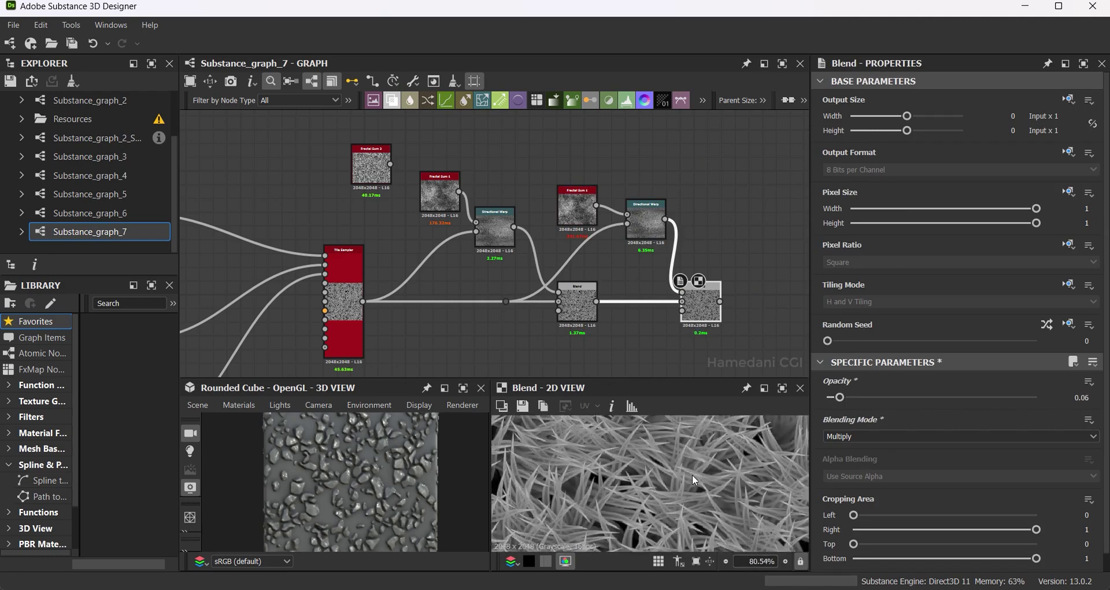
{"action": "left_click_drag", "start_coordinate": [720, 301], "coordinate": [748, 297]}
Try a Sharpen node at very low intensity, comparing it against the unsharpened Blend output.
{"action": "left_click", "coordinate": [867, 188]}
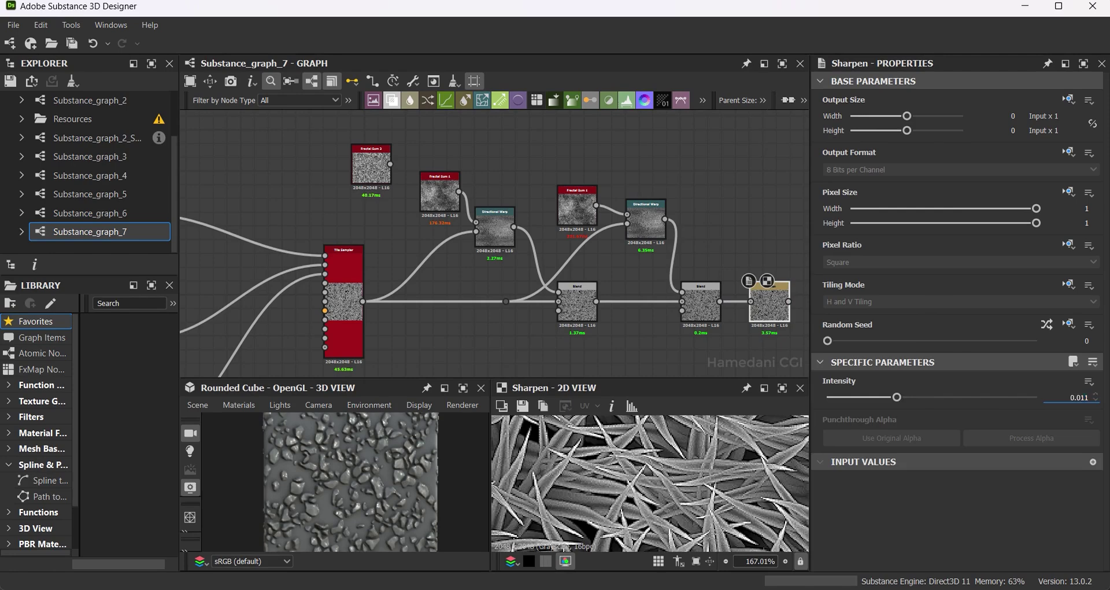
{"action": "key", "text": "Return"}
{"action": "left_click", "coordinate": [701, 301]}
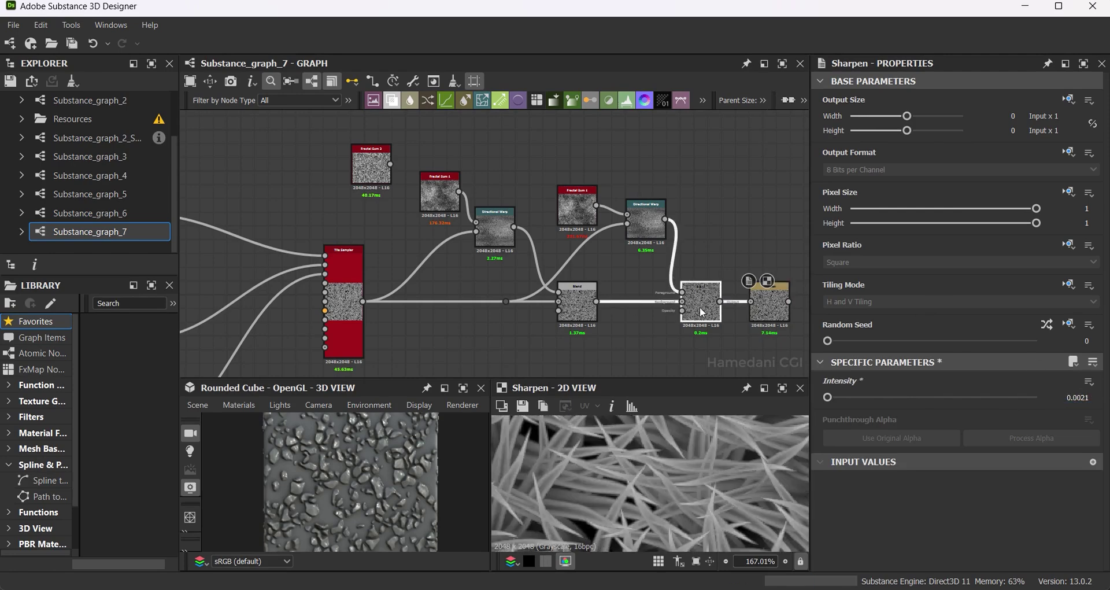
{"action": "left_click", "coordinate": [769, 303]}
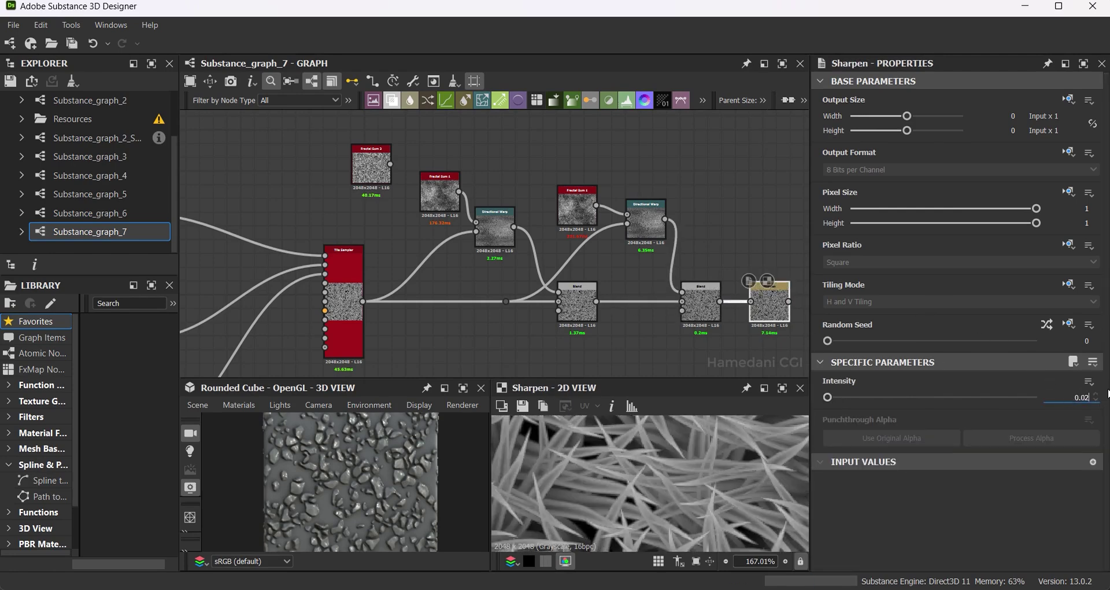
{"action": "left_click", "coordinate": [701, 300]}
{"action": "left_click", "coordinate": [756, 306]}
{"action": "left_click", "coordinate": [703, 317]}
{"action": "left_click", "coordinate": [768, 301]}
{"action": "left_click", "coordinate": [700, 301]}
{"action": "left_click", "coordinate": [773, 309]}
Delete the Sharpen node and the unused top-left Fractal Sum node.
{"action": "key", "text": "Delete"}
{"action": "left_click", "coordinate": [709, 313]}
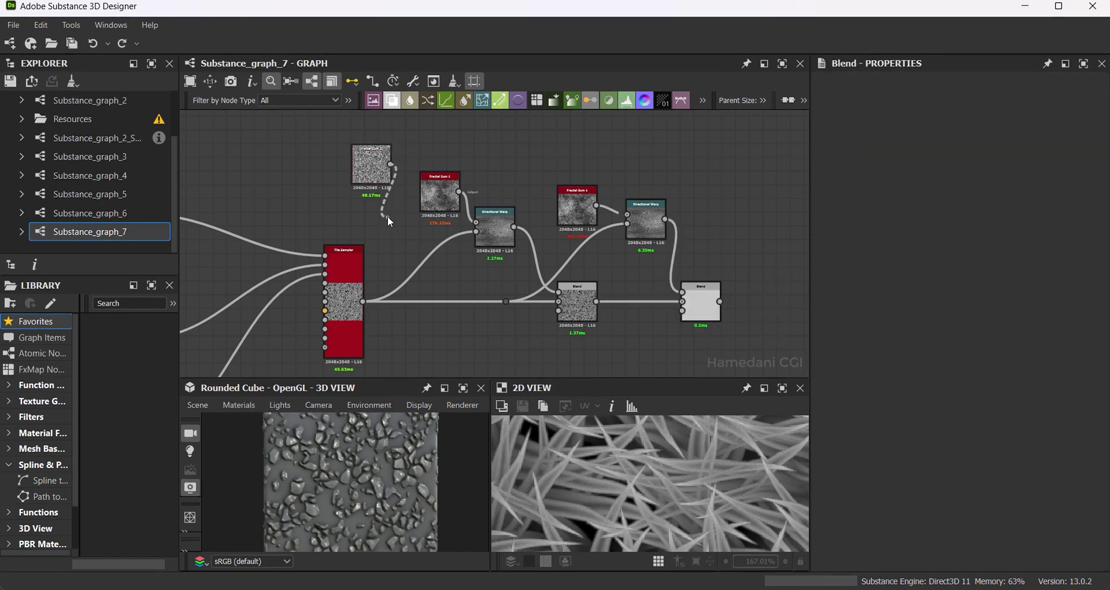
{"action": "left_click", "coordinate": [375, 175]}
{"action": "key", "text": "Delete"}
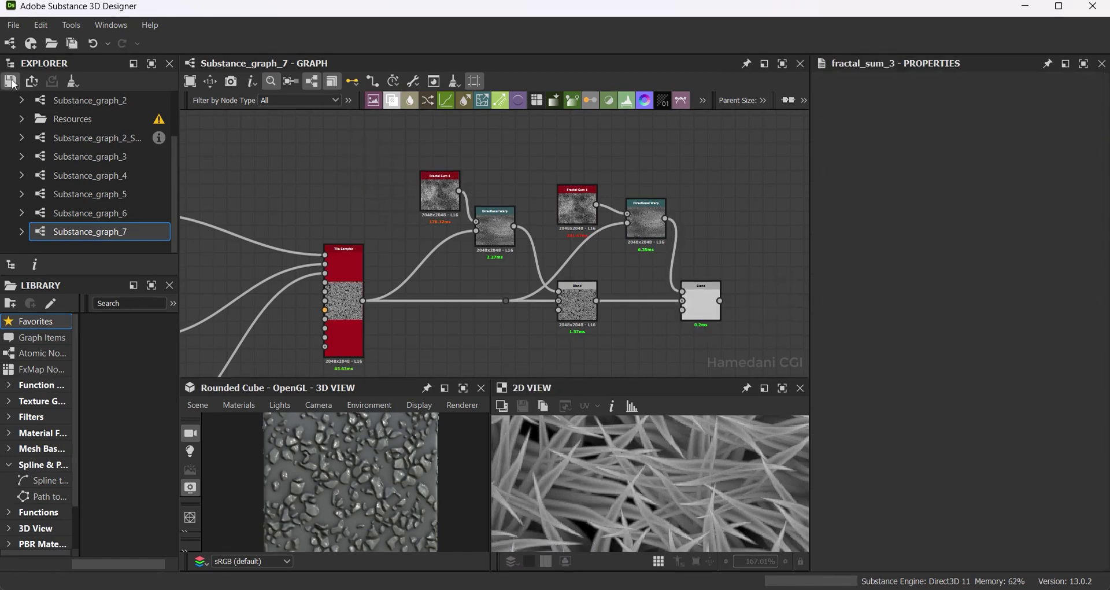
Add a Height Blend node and feed the pebble pattern into it.
{"action": "scroll", "coordinate": [104, 173], "scroll_direction": "up", "scroll_amount": 2}
{"action": "scroll", "coordinate": [653, 344], "scroll_direction": "down", "scroll_amount": 3}
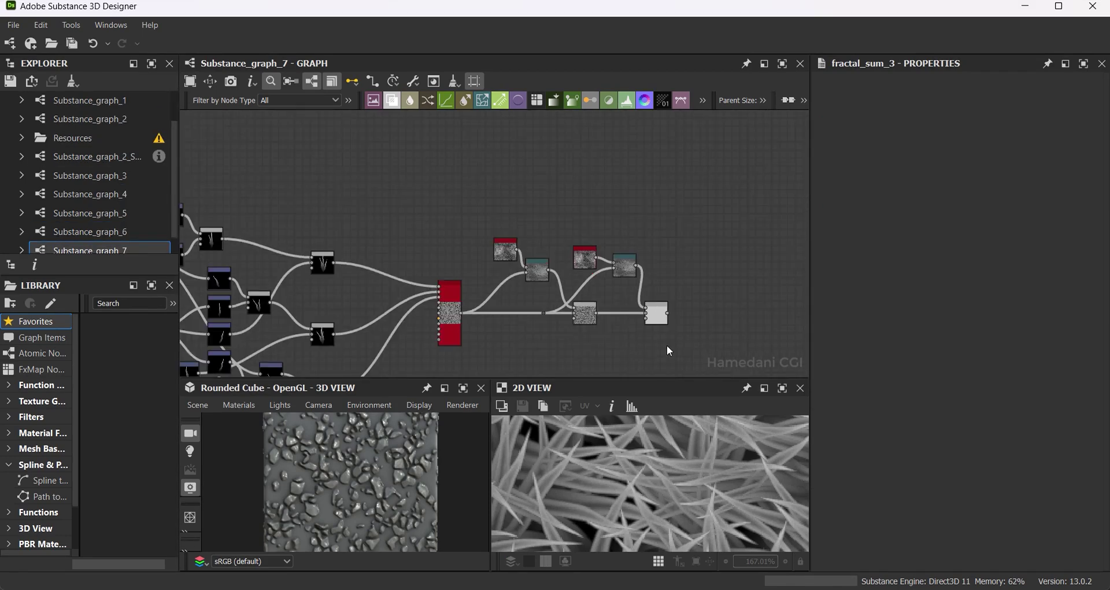
{"action": "scroll", "coordinate": [572, 116], "scroll_direction": "down", "scroll_amount": 2}
{"action": "scroll", "coordinate": [572, 116], "scroll_direction": "down", "scroll_amount": 1}
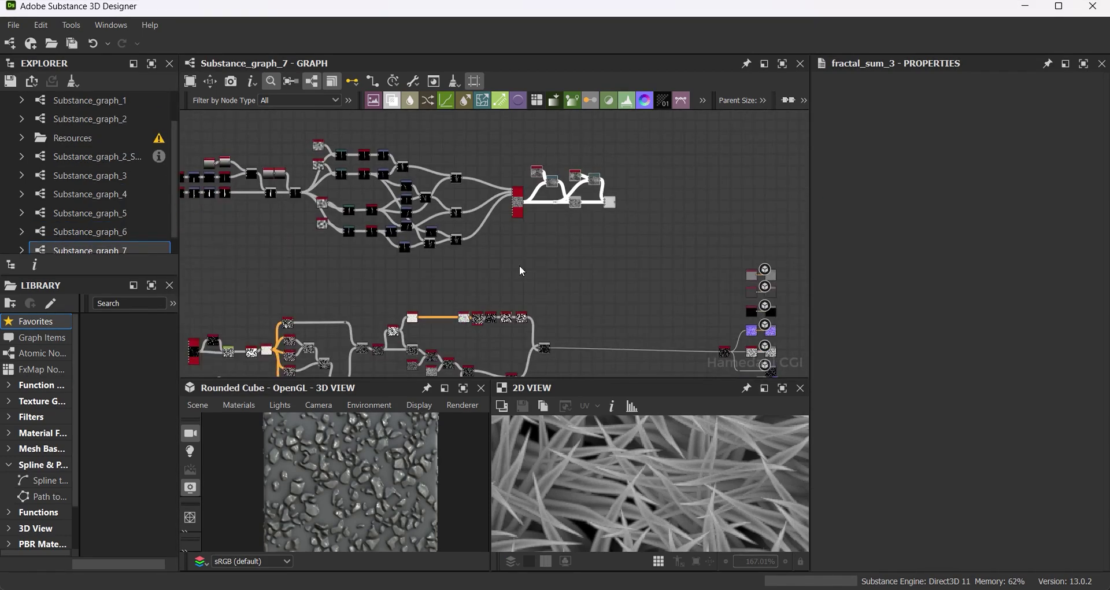
{"action": "scroll", "coordinate": [522, 270], "scroll_direction": "down", "scroll_amount": 2}
{"action": "scroll", "coordinate": [536, 261], "scroll_direction": "down", "scroll_amount": 1}
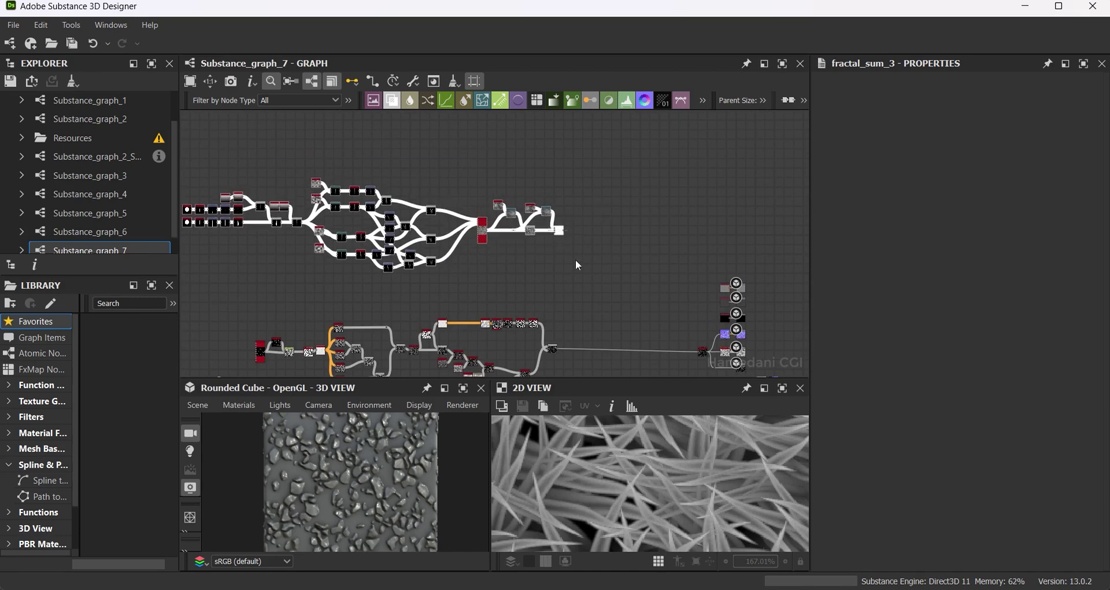
{"action": "scroll", "coordinate": [578, 265], "scroll_direction": "up", "scroll_amount": 2}
{"action": "key", "text": "space"}
{"action": "type", "text": "hei"}
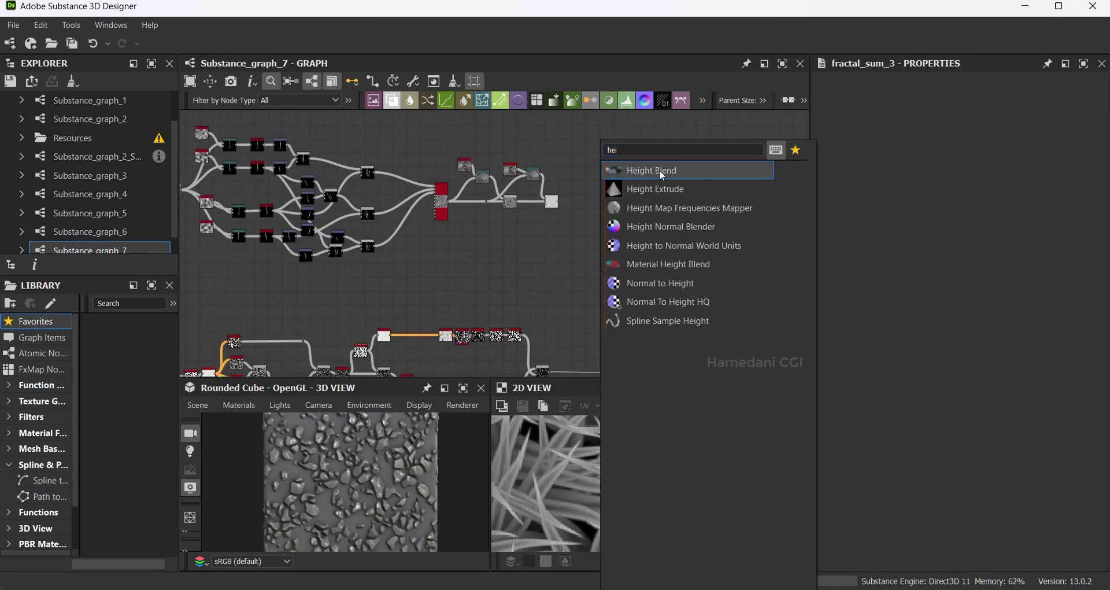
{"action": "left_click", "coordinate": [663, 170]}
{"action": "scroll", "coordinate": [543, 345], "scroll_direction": "up", "scroll_amount": 2}
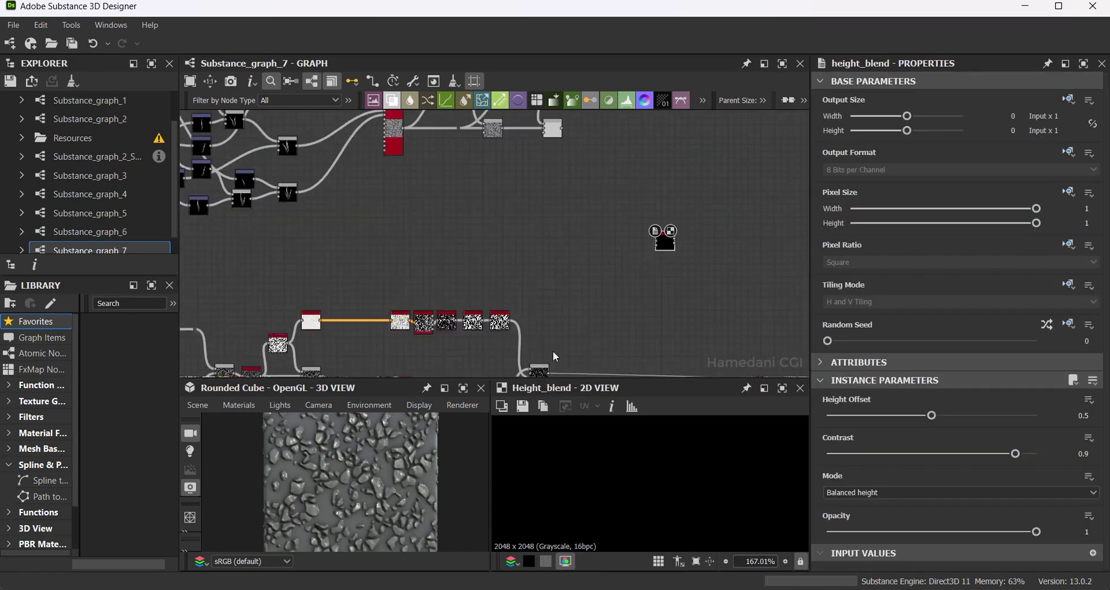
{"action": "middle_click_drag", "start_coordinate": [554, 360], "coordinate": [526, 352]}
{"action": "middle_click_drag", "start_coordinate": [635, 209], "coordinate": [613, 281]}
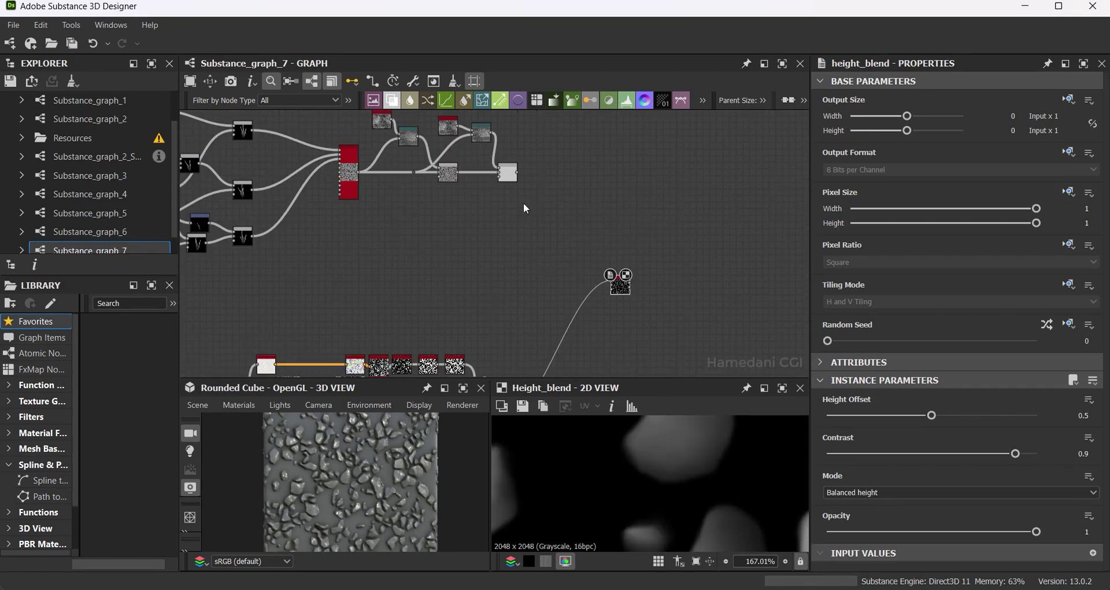
Set the Height Blend's Height Offset to 0.84 and Contrast to 0.97.
{"action": "scroll", "coordinate": [612, 282], "scroll_direction": "up", "scroll_amount": 3}
{"action": "scroll", "coordinate": [615, 282], "scroll_direction": "up", "scroll_amount": 2}
{"action": "scroll", "coordinate": [618, 286], "scroll_direction": "up", "scroll_amount": 1}
{"action": "scroll", "coordinate": [495, 238], "scroll_direction": "down", "scroll_amount": 2}
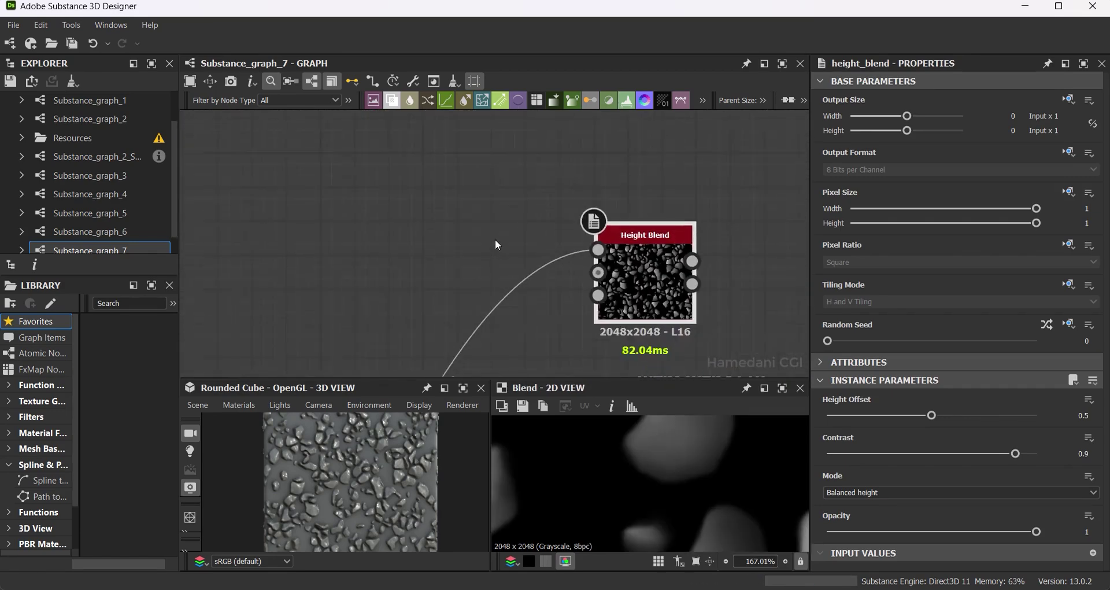
{"action": "scroll", "coordinate": [471, 262], "scroll_direction": "down", "scroll_amount": 3}
{"action": "scroll", "coordinate": [547, 338], "scroll_direction": "down", "scroll_amount": 1}
{"action": "double_click", "coordinate": [547, 338]}
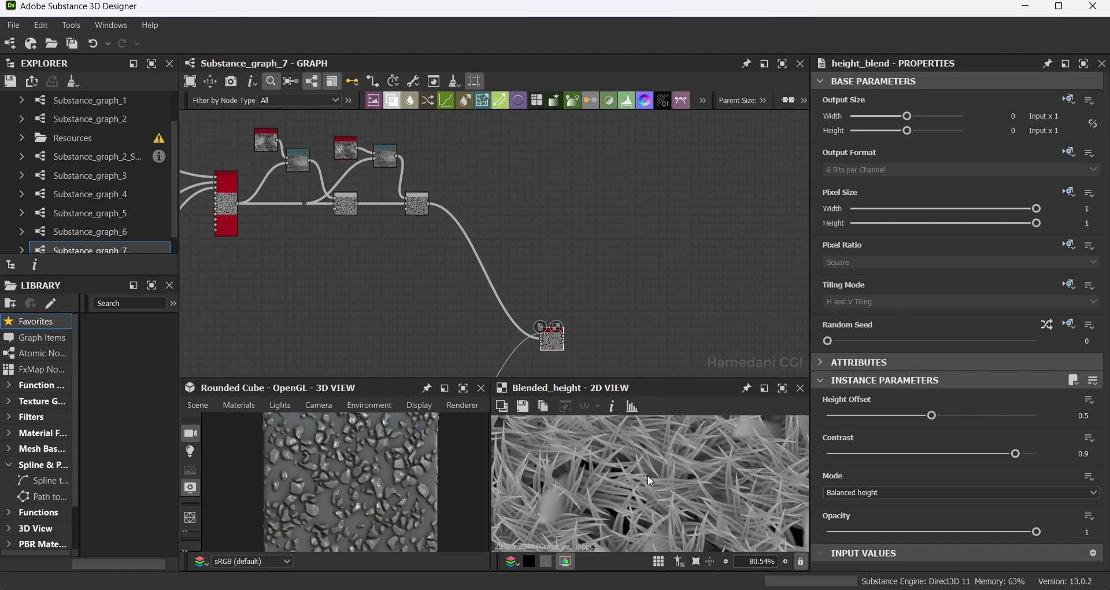
{"action": "left_click_drag", "start_coordinate": [931, 415], "coordinate": [1006, 416]}
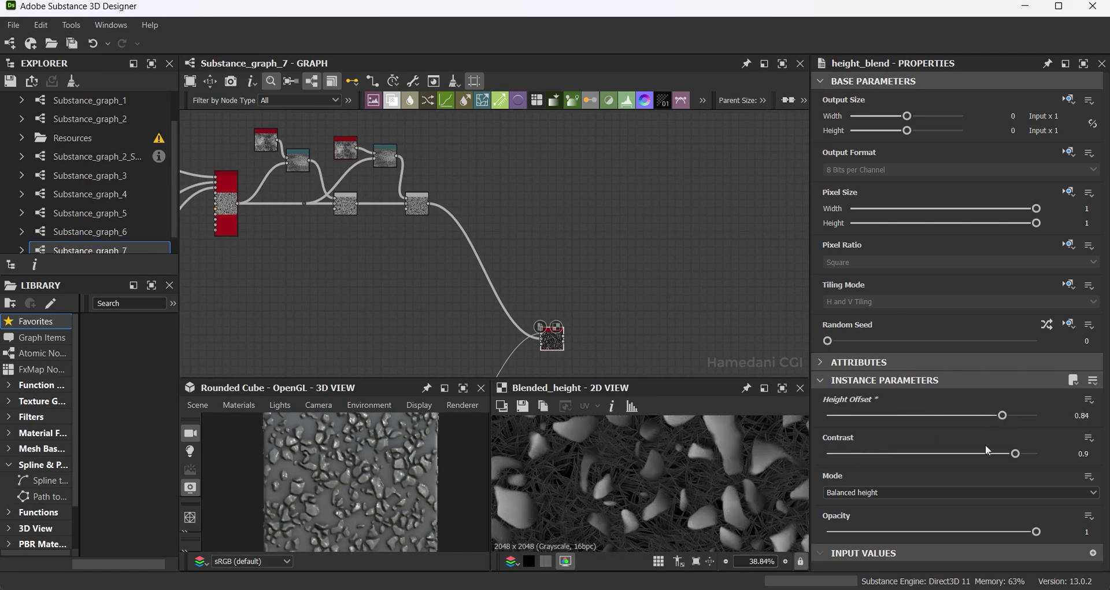
{"action": "mouse_move", "coordinate": [990, 461]}
{"action": "left_mouse_down"}
{"action": "mouse_move", "coordinate": [1044, 456]}
{"action": "mouse_move", "coordinate": [997, 465]}
{"action": "mouse_move", "coordinate": [1027, 461]}
{"action": "left_mouse_up"}
Link the Height Blend output into the downstream output chain.
{"action": "scroll", "coordinate": [725, 467], "scroll_direction": "up", "scroll_amount": 3}
{"action": "scroll", "coordinate": [741, 476], "scroll_direction": "up", "scroll_amount": 3}
{"action": "scroll", "coordinate": [566, 262], "scroll_direction": "down", "scroll_amount": 1}
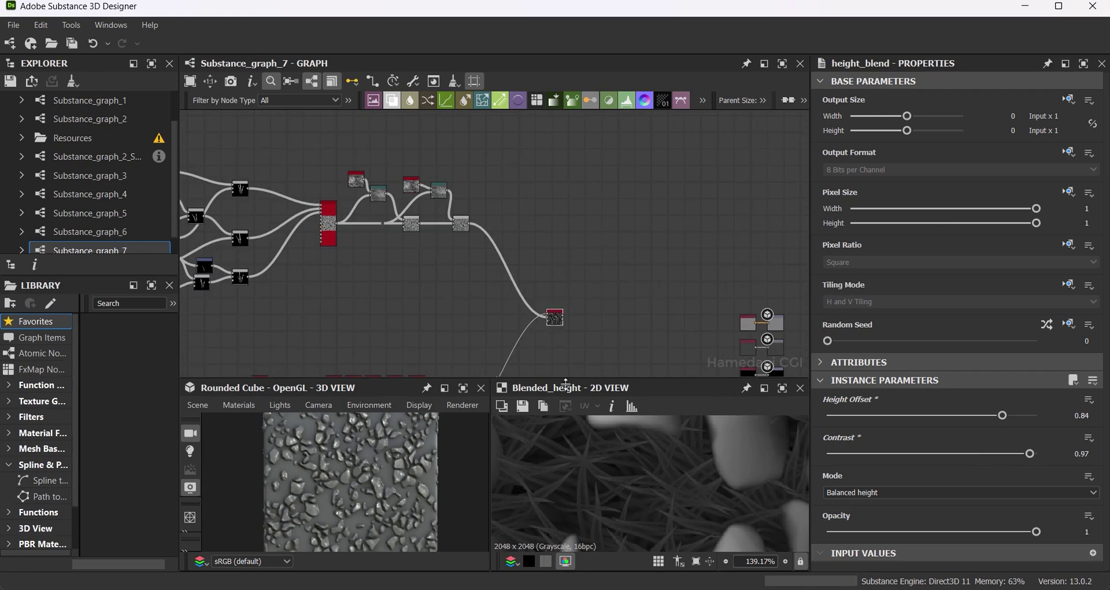
{"action": "scroll", "coordinate": [650, 482], "scroll_direction": "down", "scroll_amount": 6}
{"action": "middle_click_drag", "start_coordinate": [563, 325], "coordinate": [529, 172]}
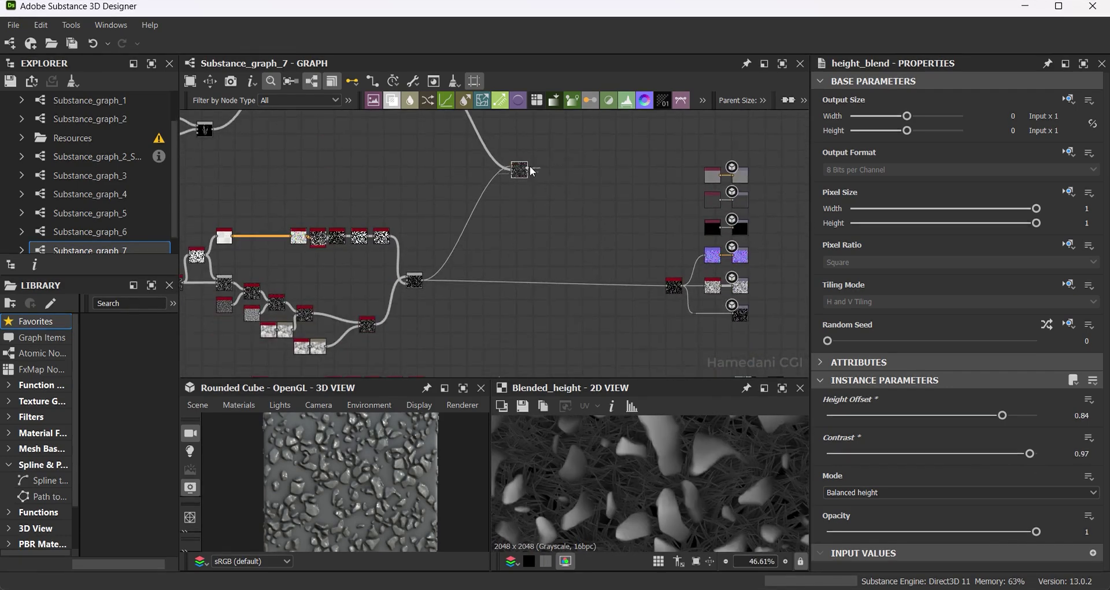
{"action": "left_click_drag", "start_coordinate": [529, 171], "coordinate": [666, 285]}
{"action": "scroll", "coordinate": [357, 497], "scroll_direction": "down", "scroll_amount": 3}
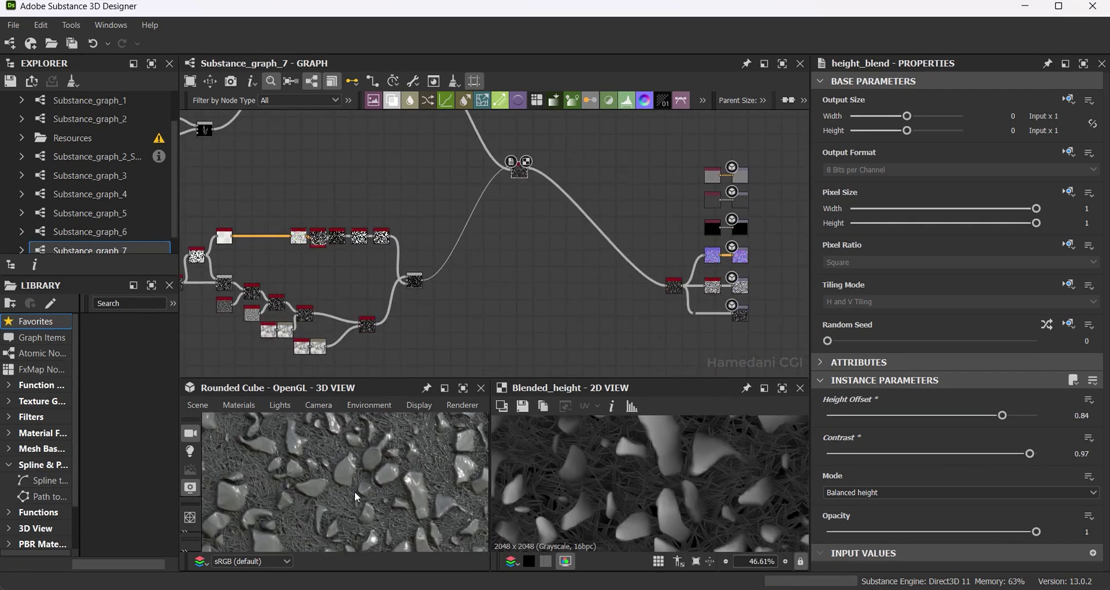
{"action": "scroll", "coordinate": [410, 466], "scroll_direction": "down", "scroll_amount": 2}
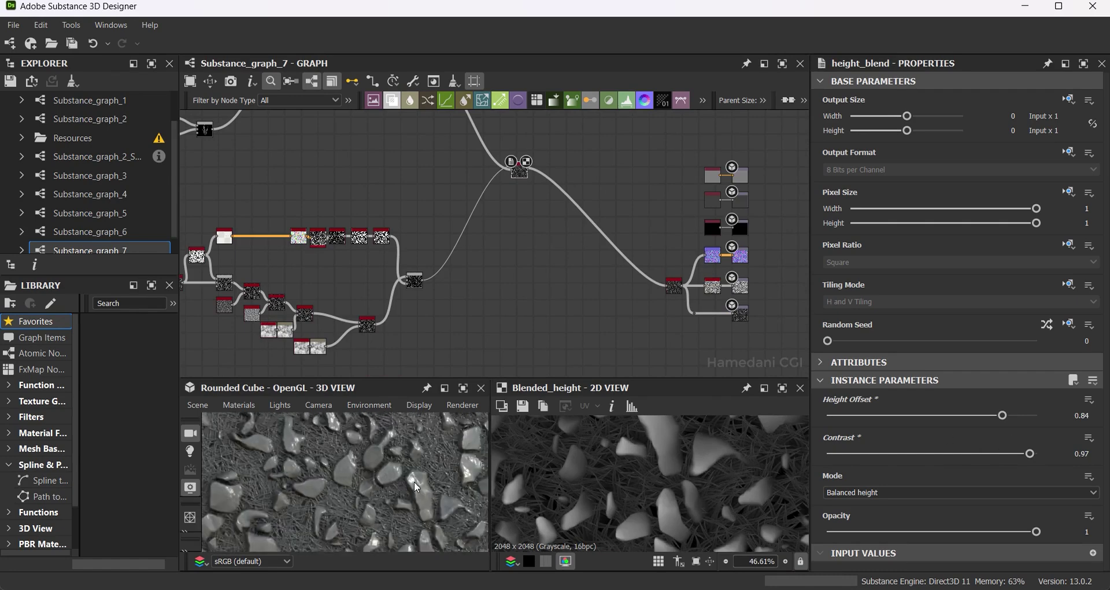
{"action": "scroll", "coordinate": [409, 466], "scroll_direction": "down", "scroll_amount": 1}
Add a Tile Generator with a fill-the-image pattern and the checker mask enabled.
{"action": "scroll", "coordinate": [565, 219], "scroll_direction": "down", "scroll_amount": 5}
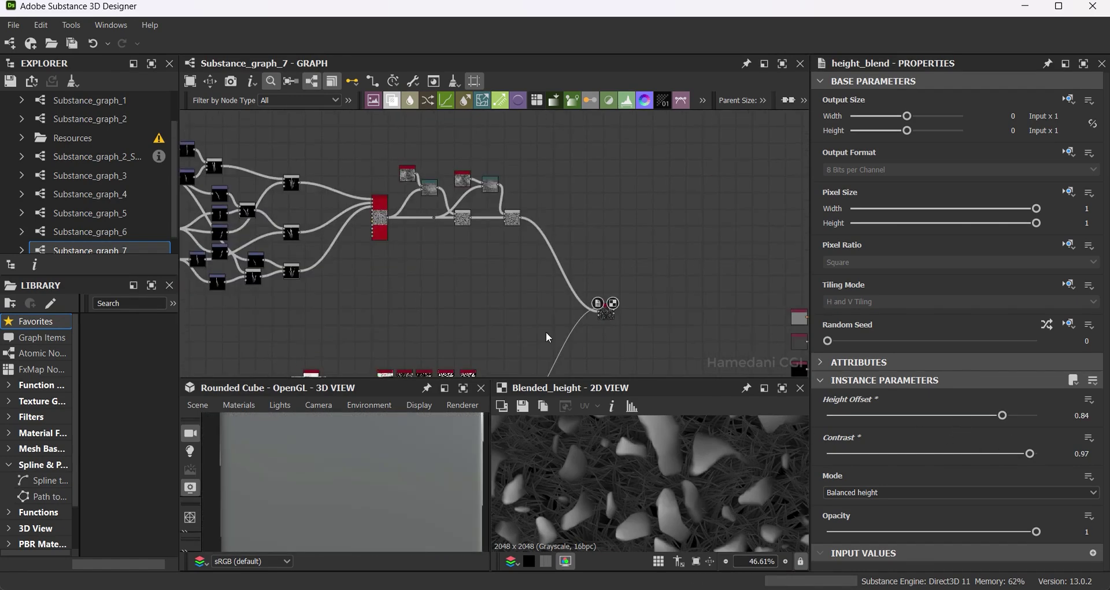
{"action": "key", "text": "space"}
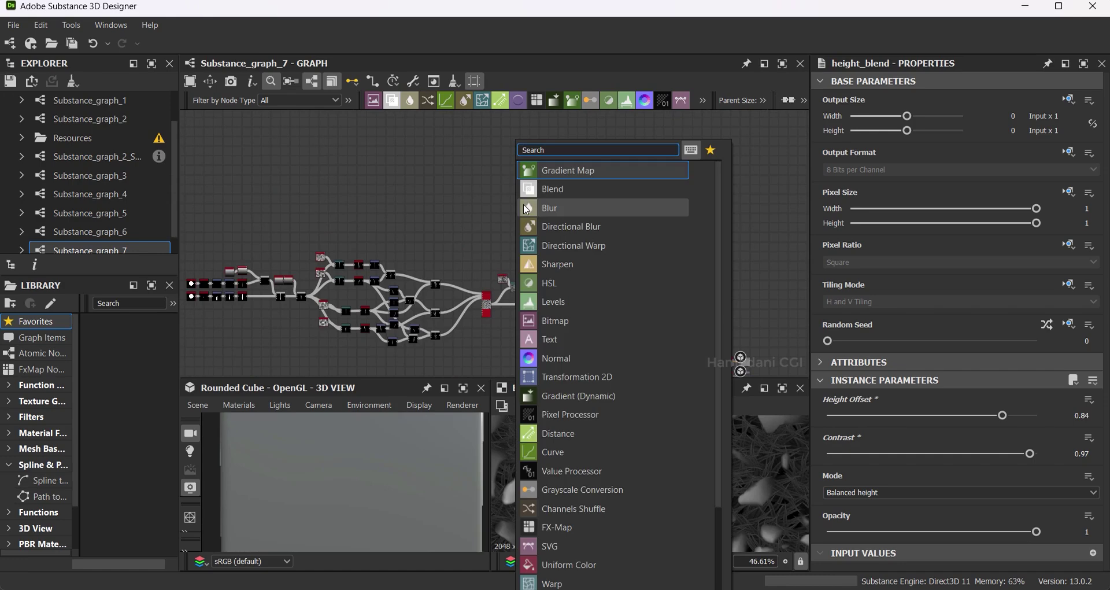
{"action": "type", "text": "tile"}
{"action": "left_click", "coordinate": [563, 249]}
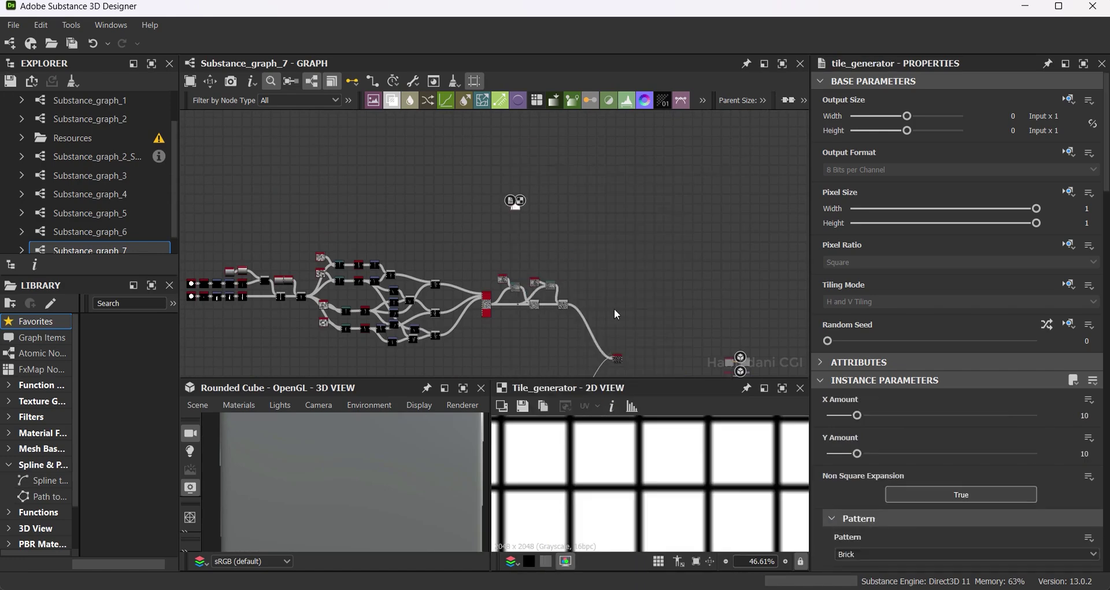
{"action": "left_click", "coordinate": [873, 565]}
{"action": "left_click", "coordinate": [867, 461]}
{"action": "scroll", "coordinate": [959, 405], "scroll_direction": "down", "scroll_amount": 5}
{"action": "scroll", "coordinate": [959, 405], "scroll_direction": "down", "scroll_amount": 5}
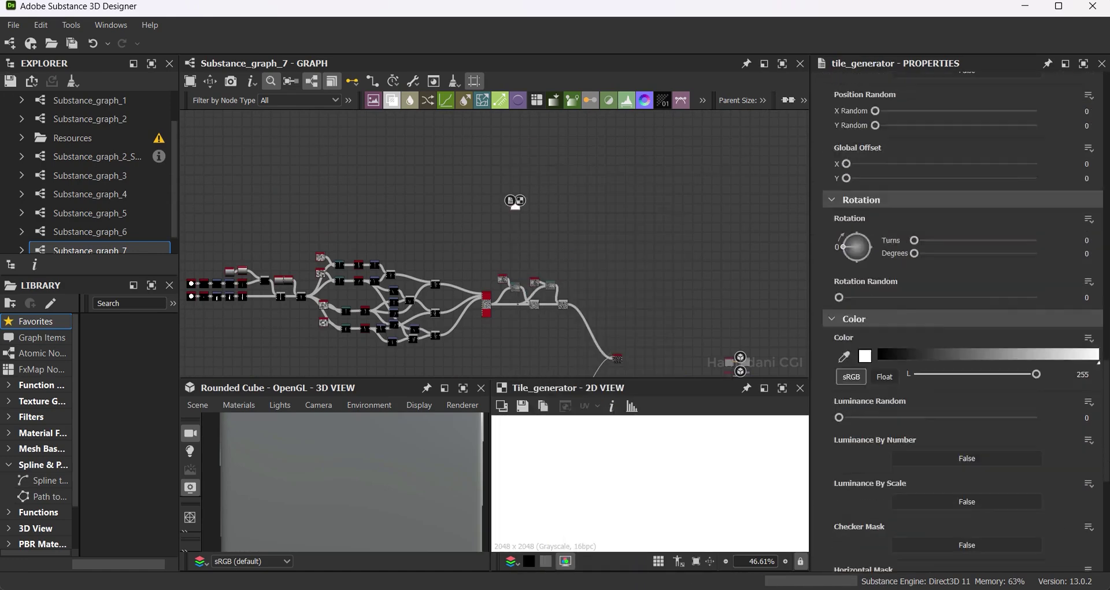
{"action": "scroll", "coordinate": [982, 430], "scroll_direction": "down", "scroll_amount": 5}
{"action": "left_click", "coordinate": [944, 375]}
{"action": "scroll", "coordinate": [657, 491], "scroll_direction": "up", "scroll_amount": 5}
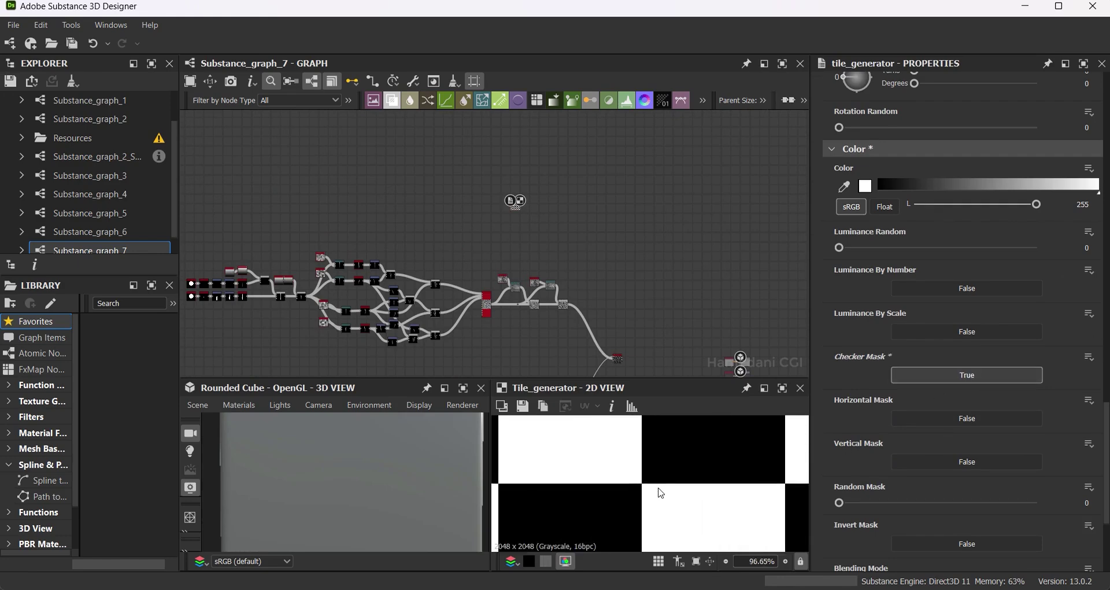
{"action": "scroll", "coordinate": [522, 217], "scroll_direction": "up", "scroll_amount": 3}
{"action": "scroll", "coordinate": [511, 215], "scroll_direction": "up", "scroll_amount": 2}
{"action": "scroll", "coordinate": [511, 215], "scroll_direction": "up", "scroll_amount": 3}
{"action": "scroll", "coordinate": [511, 215], "scroll_direction": "down", "scroll_amount": 3}
Add a Bevel after the tiles with a distance of 0.02.
{"action": "left_click_drag", "start_coordinate": [577, 225], "coordinate": [646, 216]}
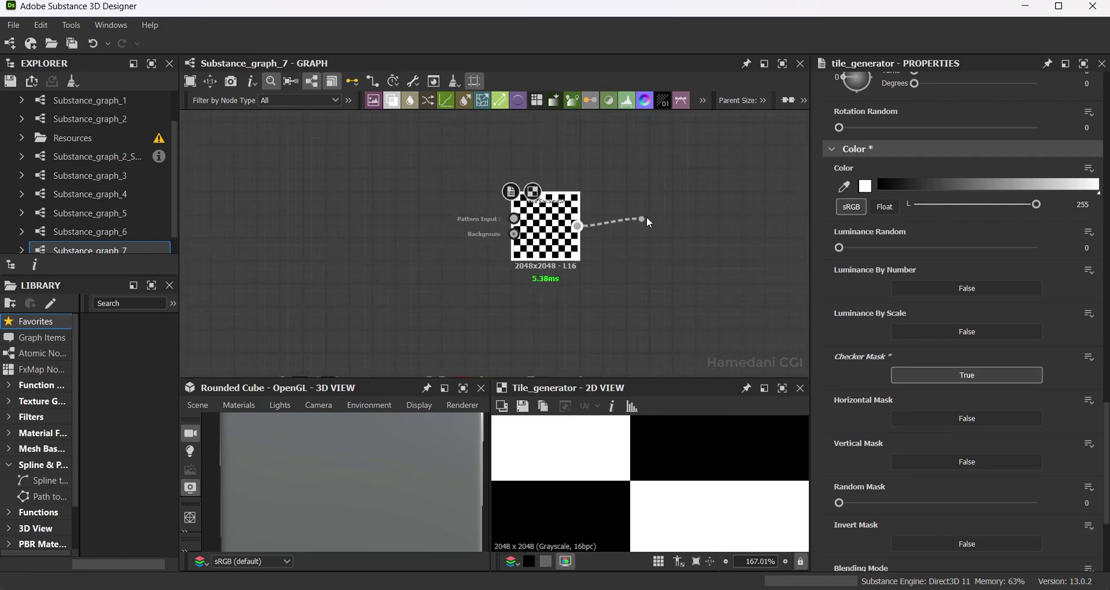
{"action": "type", "text": "be"}
{"action": "left_click", "coordinate": [673, 170]}
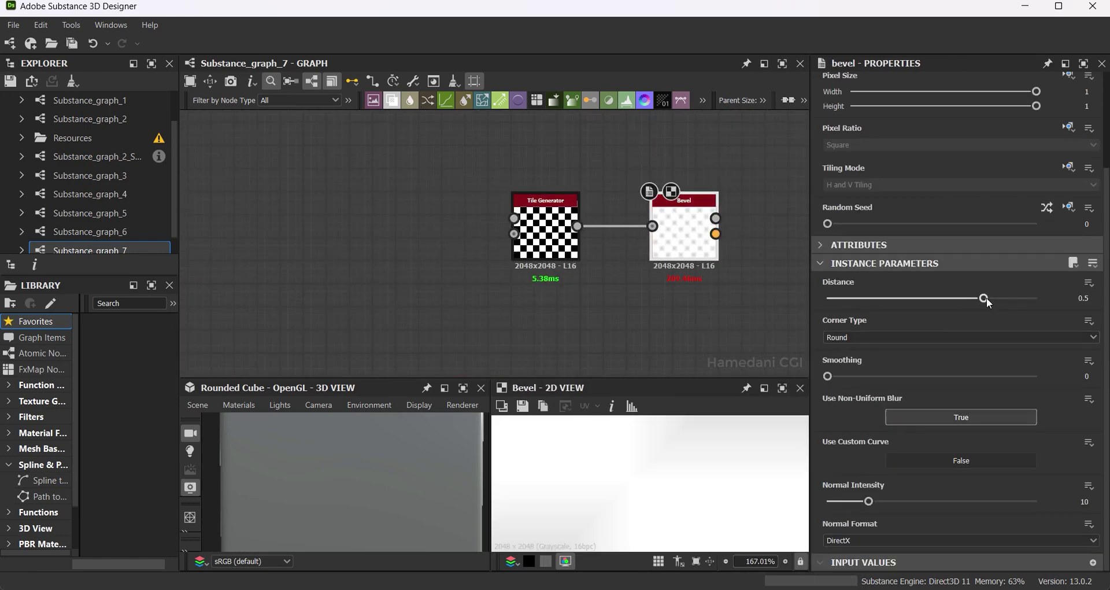
{"action": "left_click_drag", "start_coordinate": [984, 299], "coordinate": [930, 300]}
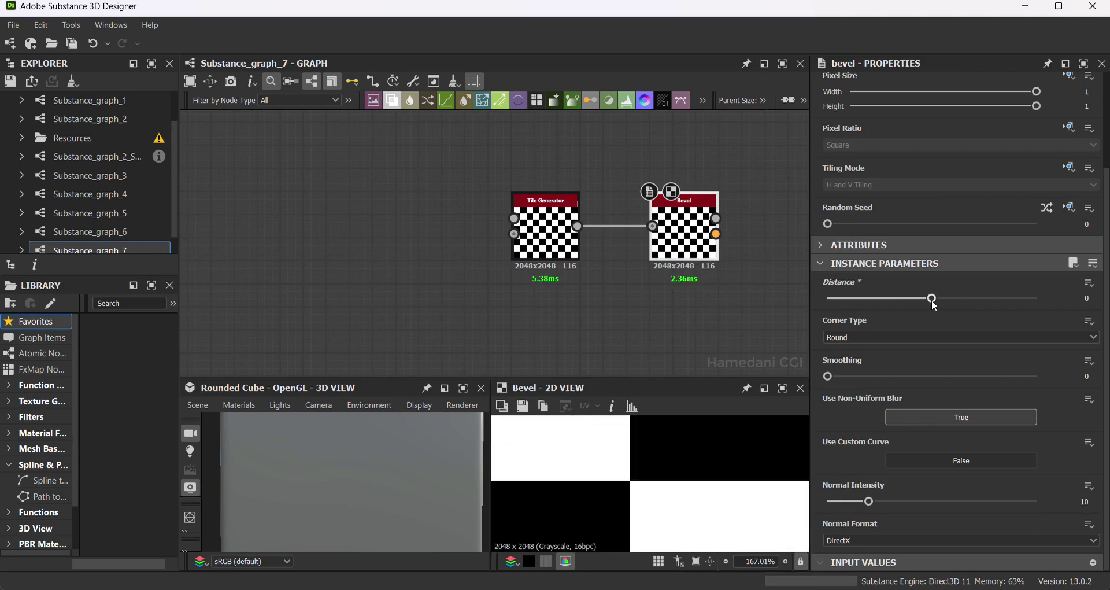
{"action": "left_click", "coordinate": [1089, 298]}
{"action": "type", "text": ".005"}
{"action": "key", "text": "Return"}
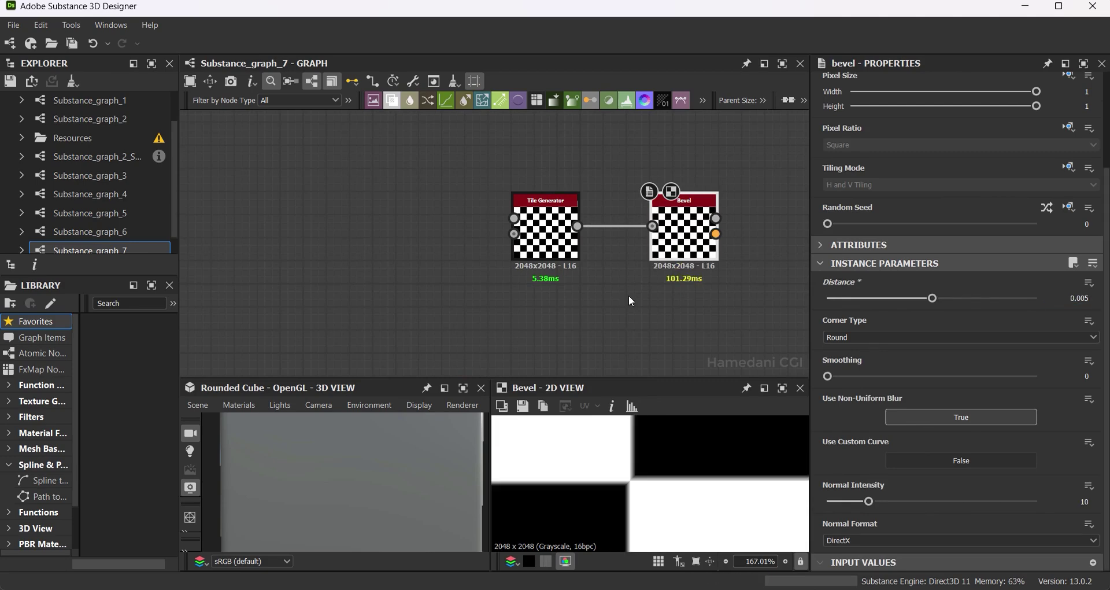
Set the Tile Generator scale to 0.98 and add a Slope Blur Grayscale after the Bevel.
{"action": "left_click", "coordinate": [545, 228]}
{"action": "scroll", "coordinate": [672, 317], "scroll_direction": "down", "scroll_amount": 3}
{"action": "scroll", "coordinate": [954, 484], "scroll_direction": "down", "scroll_amount": 5}
{"action": "scroll", "coordinate": [955, 480], "scroll_direction": "down", "scroll_amount": 5}
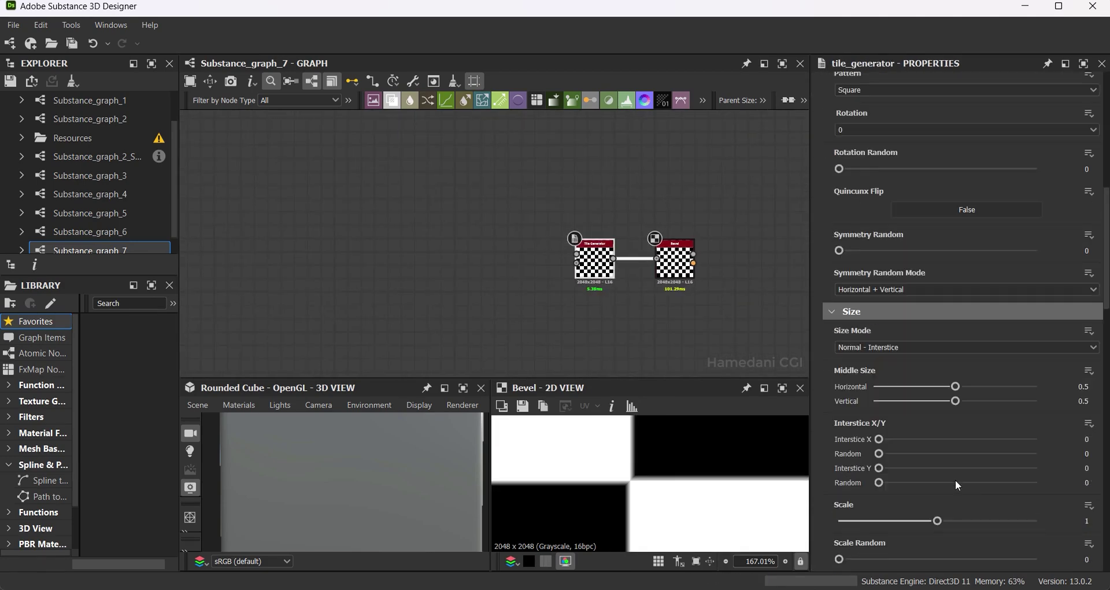
{"action": "left_click", "coordinate": [1087, 520]}
{"action": "type", "text": "0.098"}
{"action": "key", "text": "Return"}
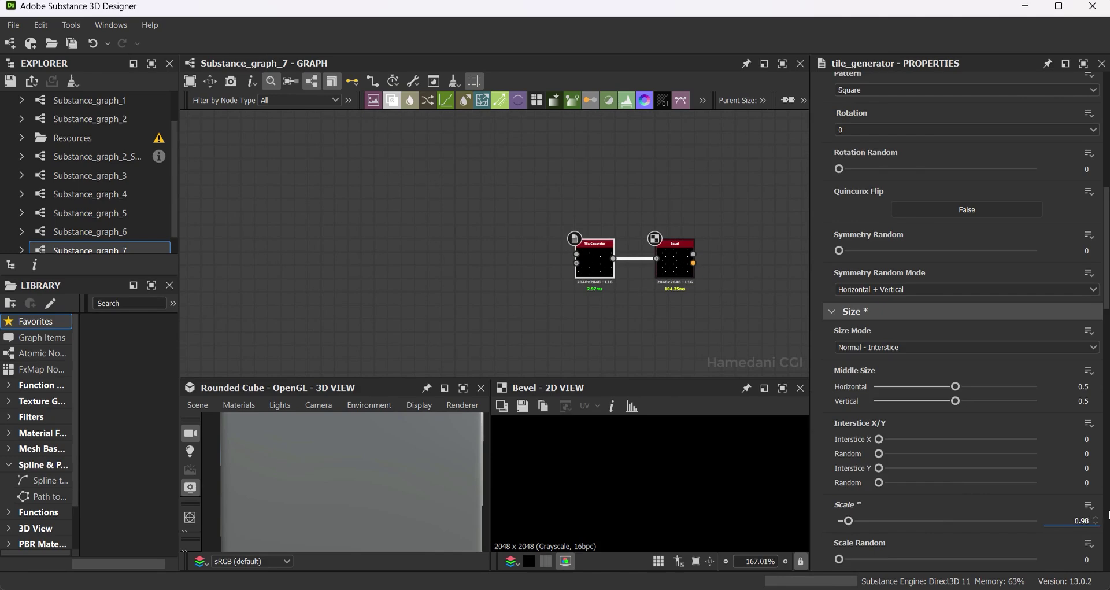
{"action": "key", "text": "Return"}
{"action": "mouse_move", "coordinate": [664, 267]}
{"action": "left_mouse_down"}
{"action": "mouse_move", "coordinate": [481, 264]}
{"action": "mouse_move", "coordinate": [540, 238]}
{"action": "mouse_move", "coordinate": [506, 308]}
{"action": "left_mouse_up"}
{"action": "left_click", "coordinate": [556, 183]}
Drive the slope blur with a Perlin Noise at scale 64 and set its intensity to 0.05.
{"action": "type", "text": "perlin"}
{"action": "left_click", "coordinate": [546, 190]}
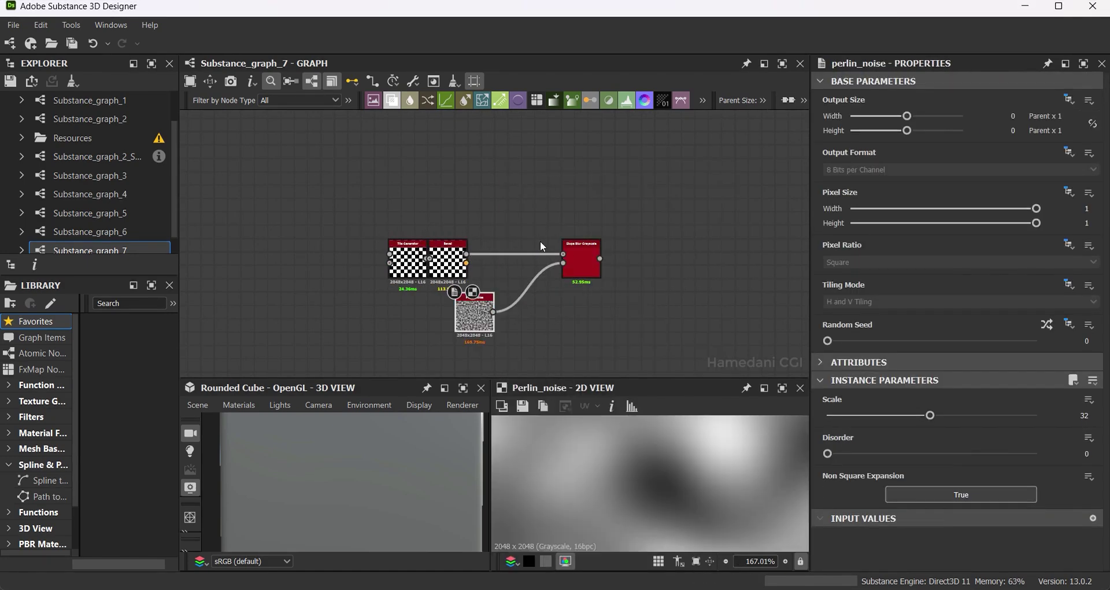
{"action": "double_click", "coordinate": [581, 268]}
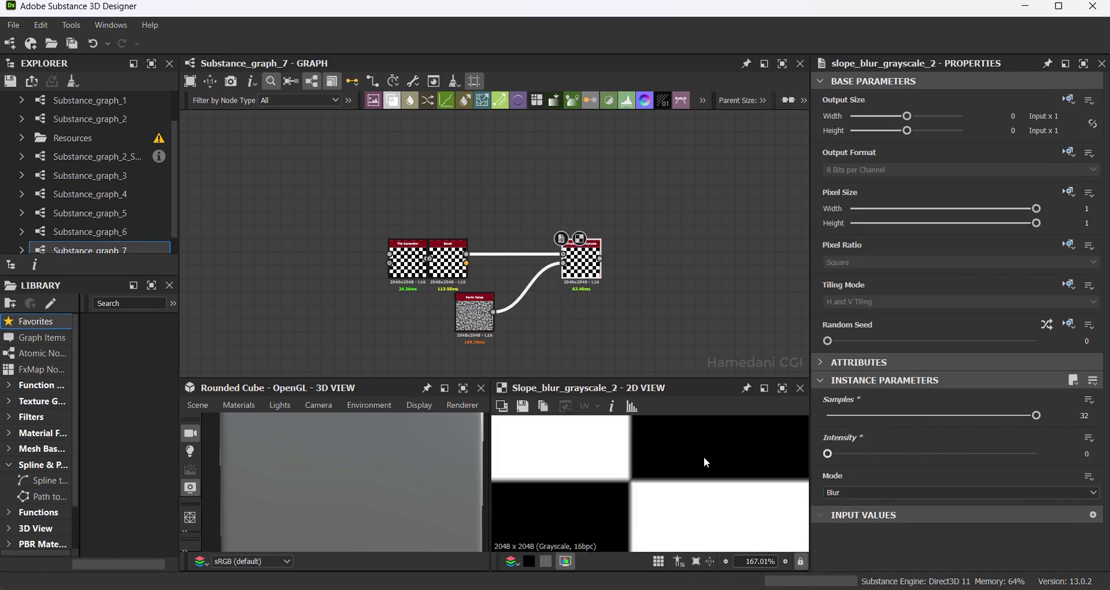
{"action": "left_click_drag", "start_coordinate": [827, 453], "coordinate": [832, 453]}
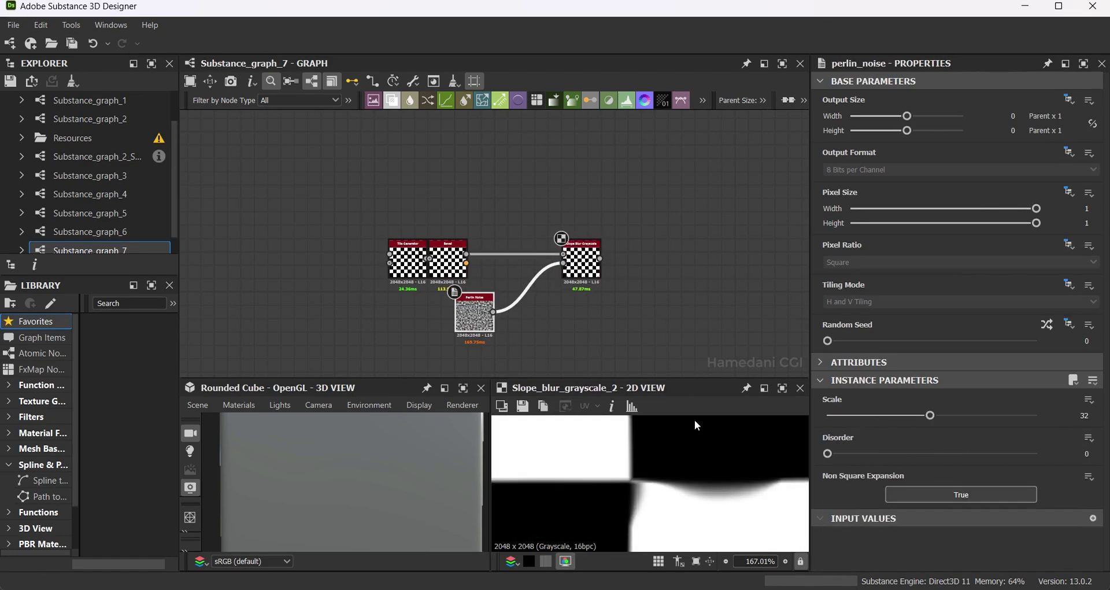
{"action": "left_click_drag", "start_coordinate": [934, 415], "coordinate": [1038, 418]}
{"action": "scroll", "coordinate": [639, 487], "scroll_direction": "down", "scroll_amount": 3}
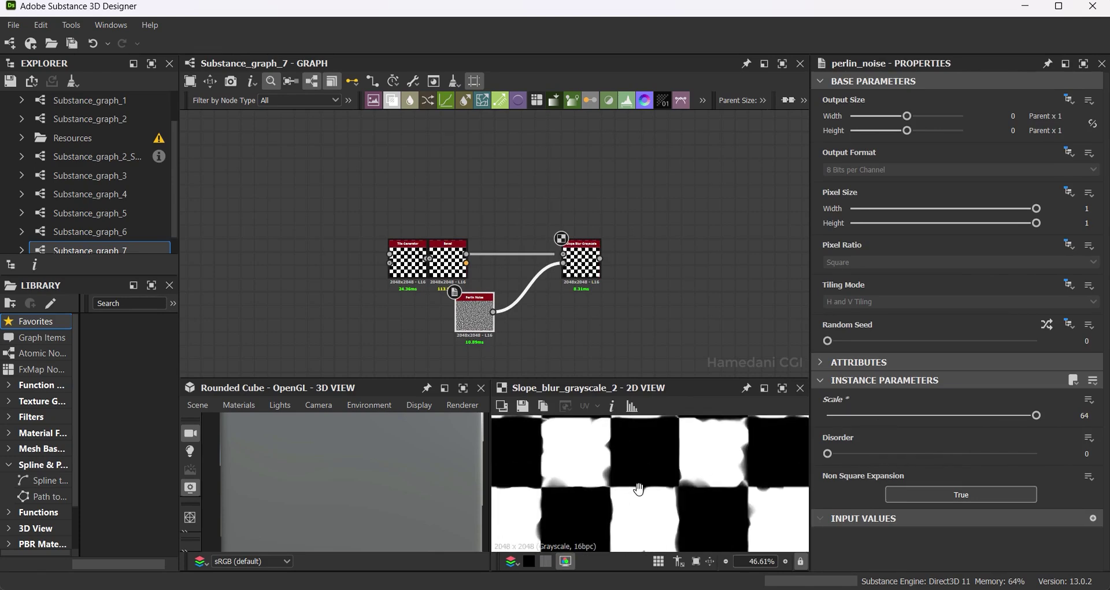
{"action": "left_click", "coordinate": [581, 262]}
{"action": "type", "text": "0.05"}
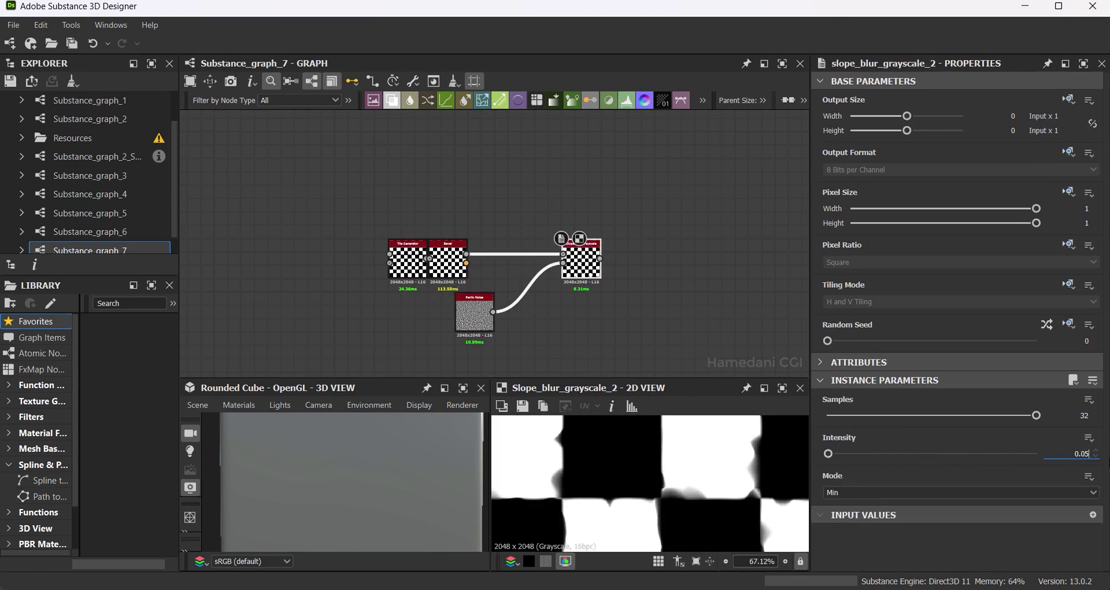
{"action": "key", "text": "Return"}
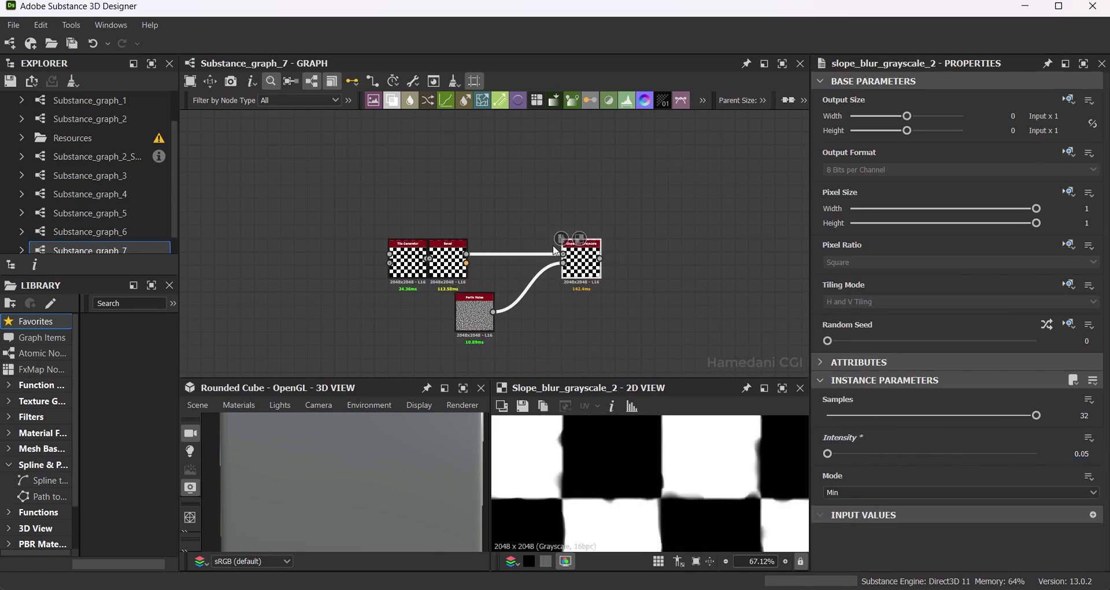
{"action": "mouse_move", "coordinate": [598, 261]}
{"action": "left_mouse_down"}
{"action": "mouse_move", "coordinate": [557, 261]}
{"action": "mouse_move", "coordinate": [604, 261]}
{"action": "left_mouse_up"}
Add a second Slope Blur Grayscale after the first, plus a Clouds 3 node.
{"action": "left_click", "coordinate": [647, 261]}
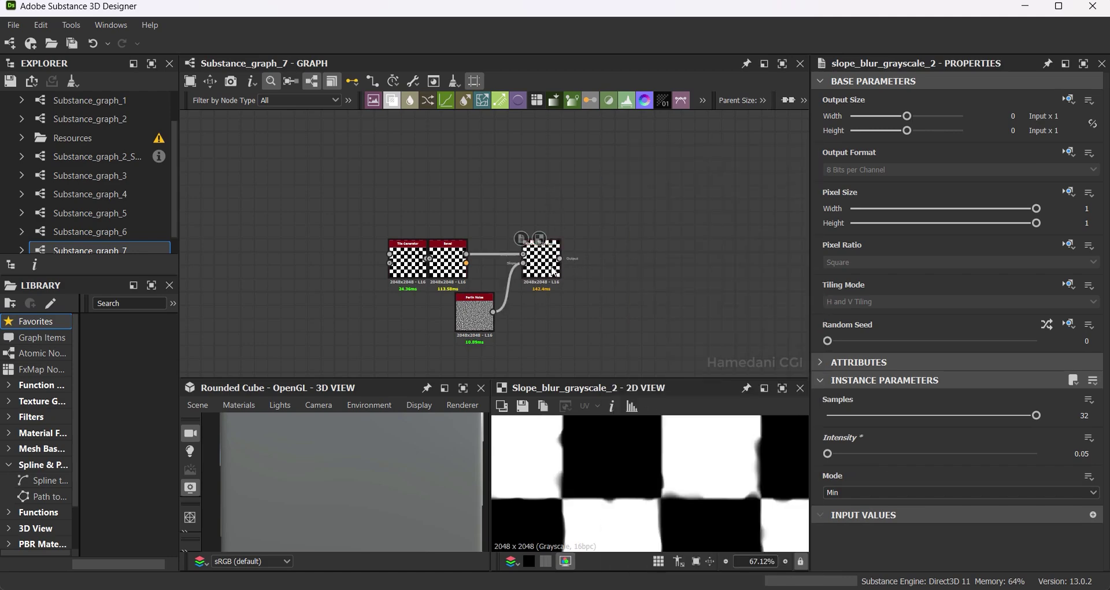
{"action": "left_click", "coordinate": [597, 300]}
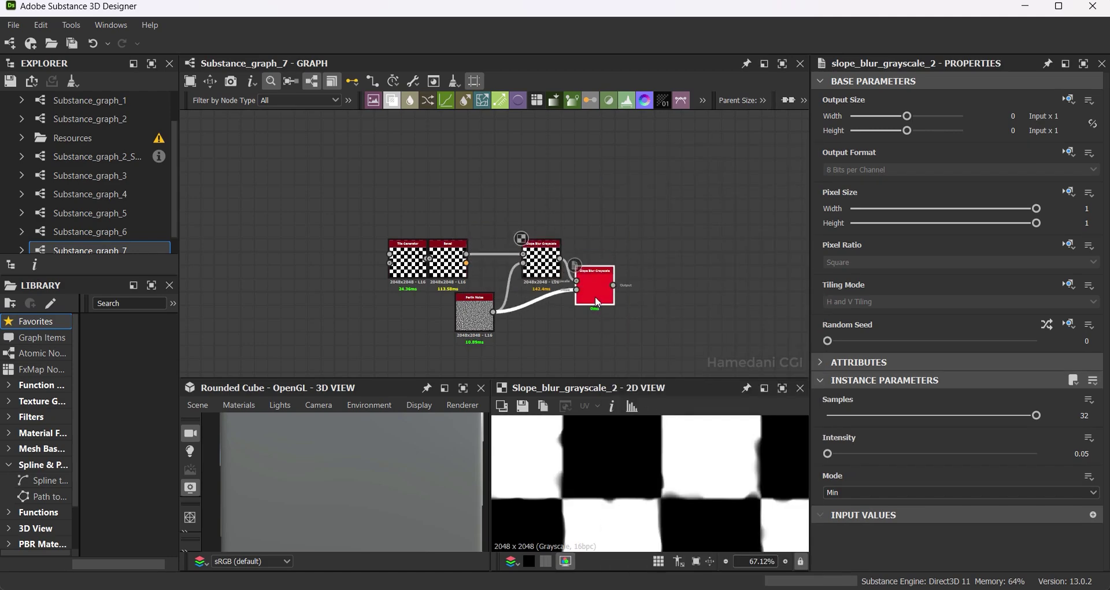
{"action": "key", "text": "space"}
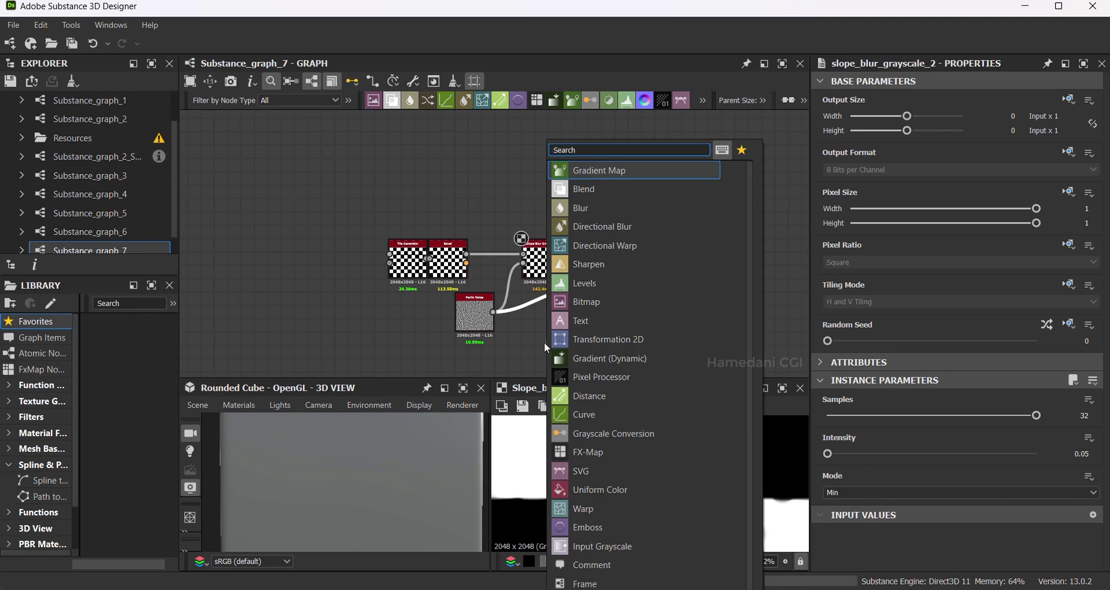
{"action": "type", "text": "cl"}
{"action": "key", "text": "Return"}
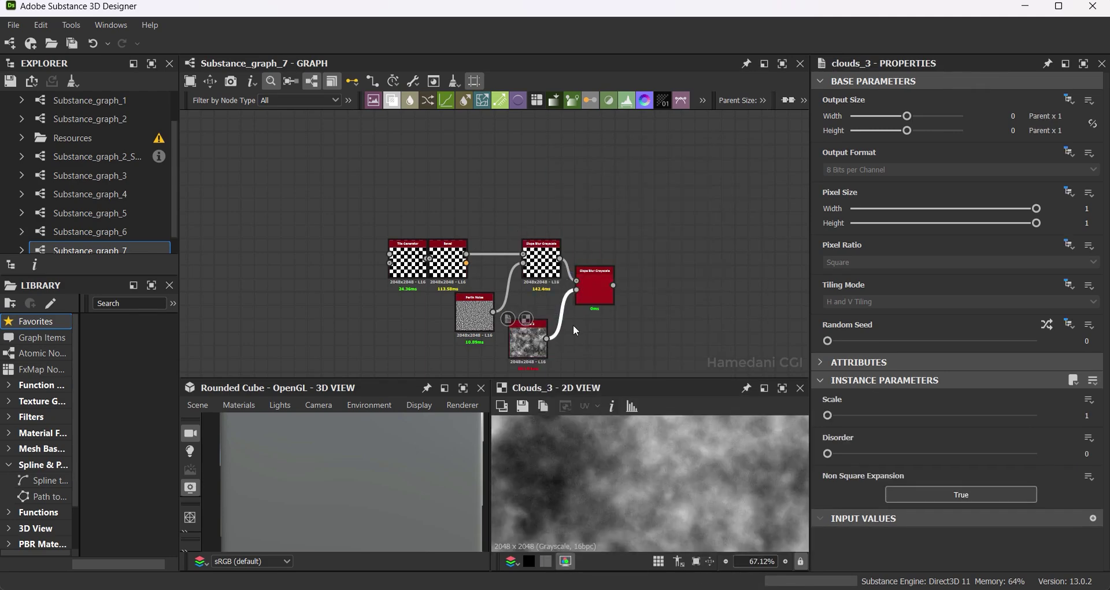
Blur Clouds 3 at intensity 0 and wire it into the second slope blur.
{"action": "key", "text": "space"}
{"action": "type", "text": "blur"}
{"action": "key", "text": "Return"}
{"action": "left_click", "coordinate": [886, 398]}
{"action": "left_click_drag", "start_coordinate": [885, 401], "coordinate": [828, 401]}
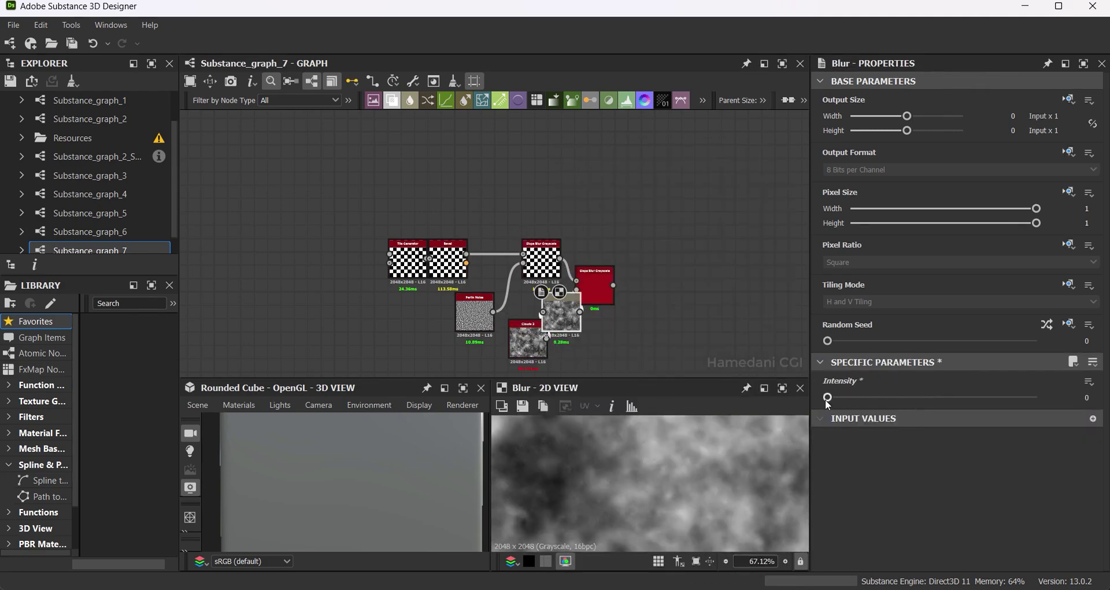
{"action": "left_click_drag", "start_coordinate": [596, 295], "coordinate": [621, 282]}
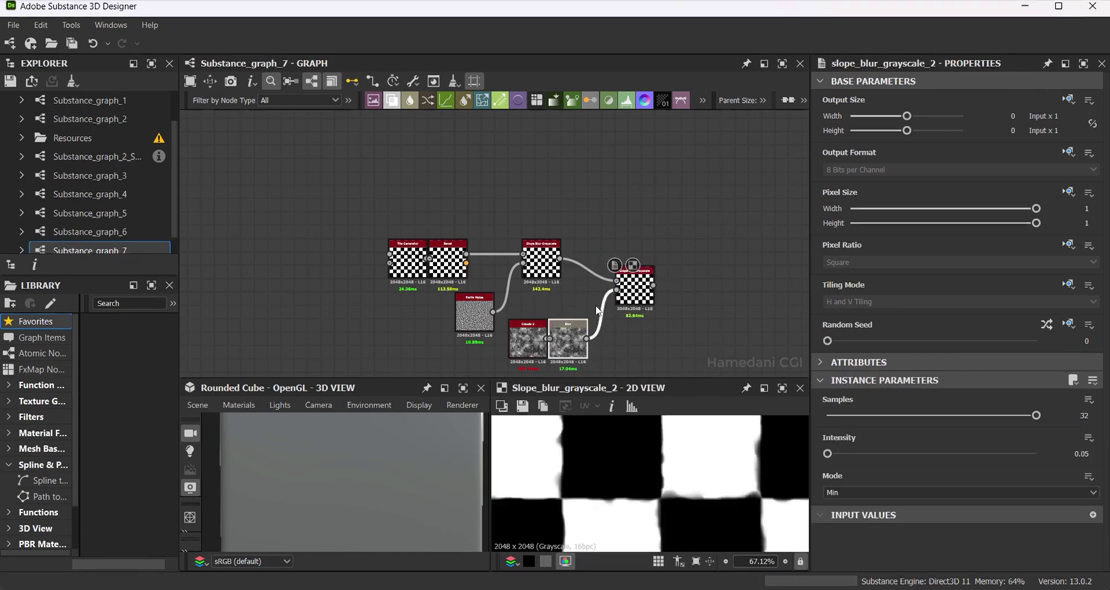
Tidy the node layout and raise the second slope blur intensity to 0.11.
{"action": "left_click_drag", "start_coordinate": [554, 310], "coordinate": [560, 339]}
{"action": "left_click_drag", "start_coordinate": [541, 257], "coordinate": [513, 271]}
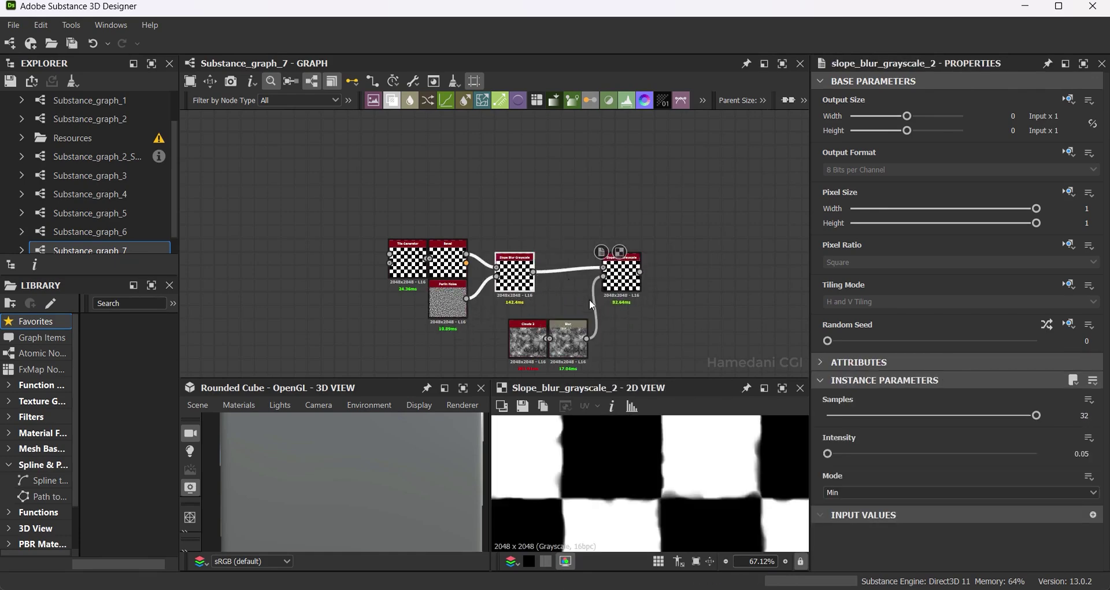
{"action": "left_click_drag", "start_coordinate": [622, 278], "coordinate": [573, 301]}
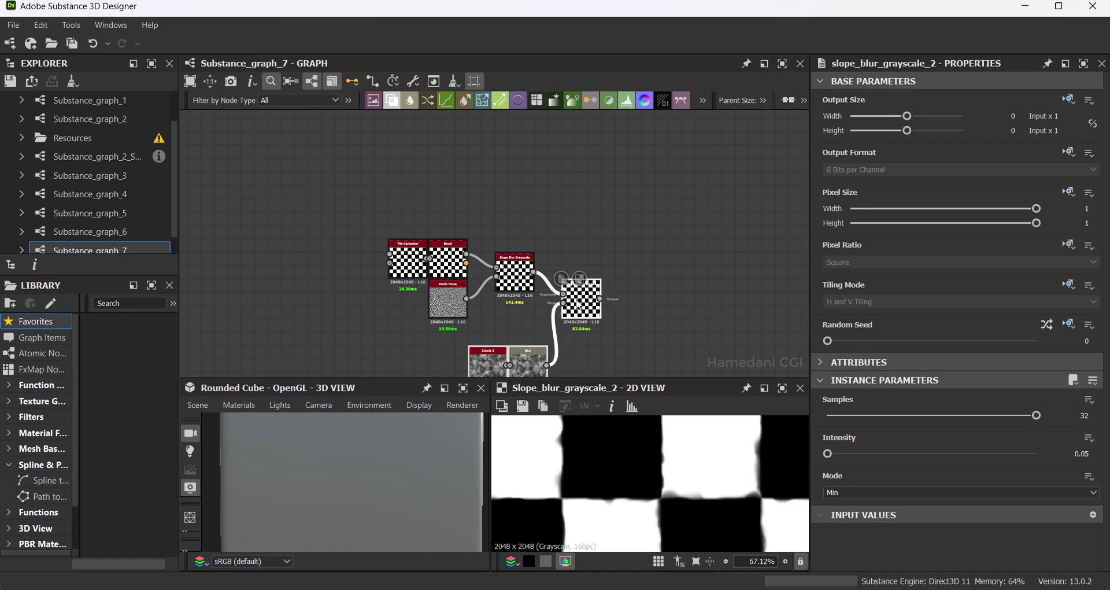
{"action": "middle_click_drag", "start_coordinate": [521, 378], "coordinate": [576, 314]}
{"action": "scroll", "coordinate": [715, 487], "scroll_direction": "up", "scroll_amount": 3}
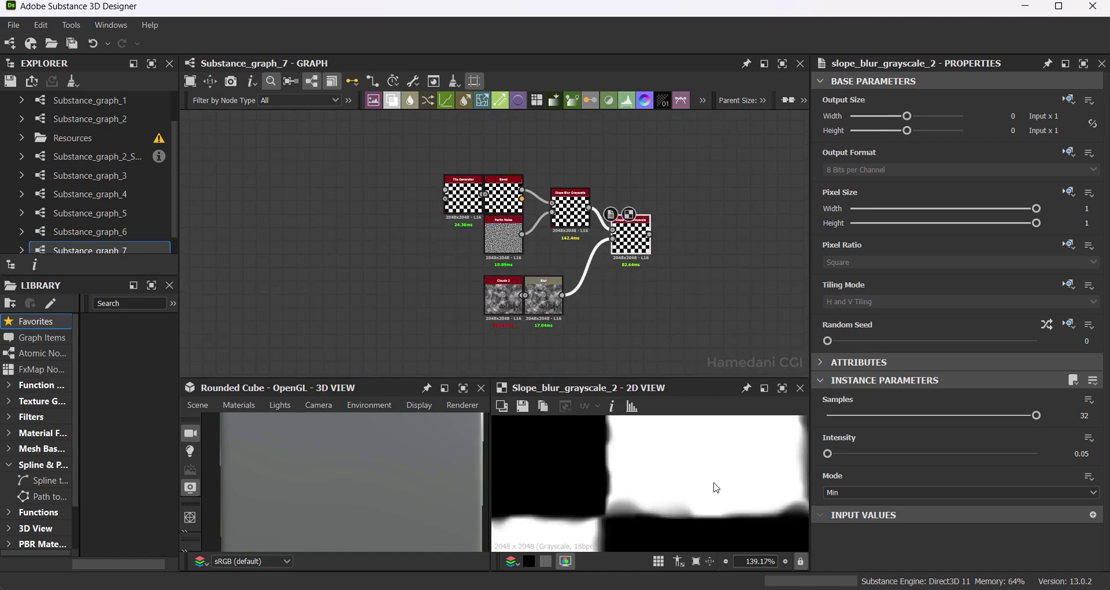
{"action": "scroll", "coordinate": [715, 487], "scroll_direction": "up", "scroll_amount": 2}
{"action": "left_click_drag", "start_coordinate": [828, 453], "coordinate": [830, 457]}
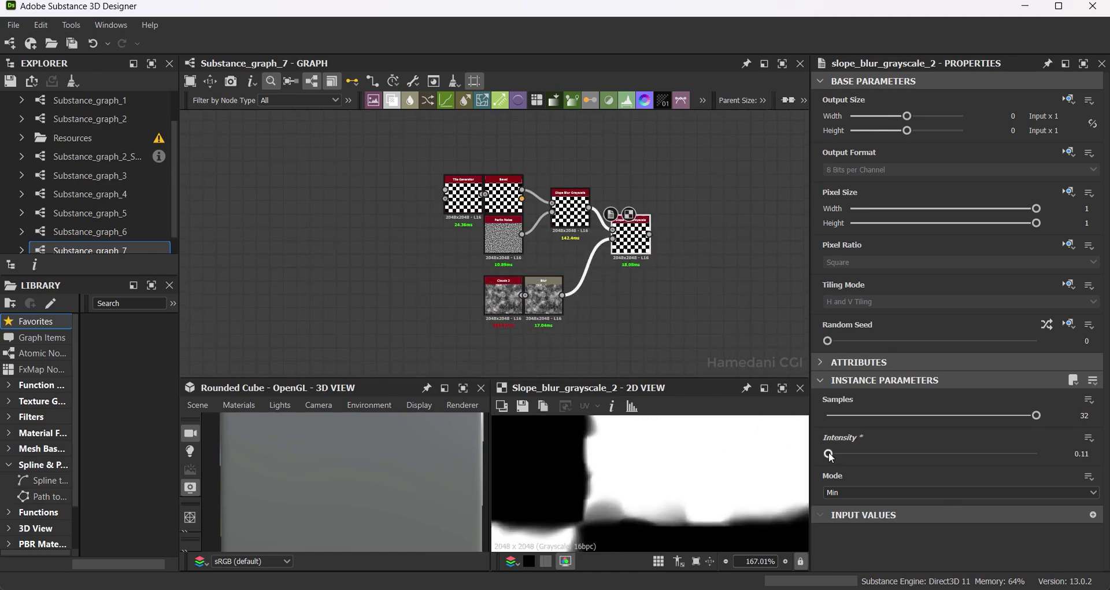
{"action": "middle_click_drag", "start_coordinate": [610, 282], "coordinate": [543, 287]}
{"action": "left_click_drag", "start_coordinate": [582, 239], "coordinate": [682, 238]}
Add a third Slope Blur Grayscale driven by a blurred Directional Noise 2.
{"action": "type", "text": "slo"}
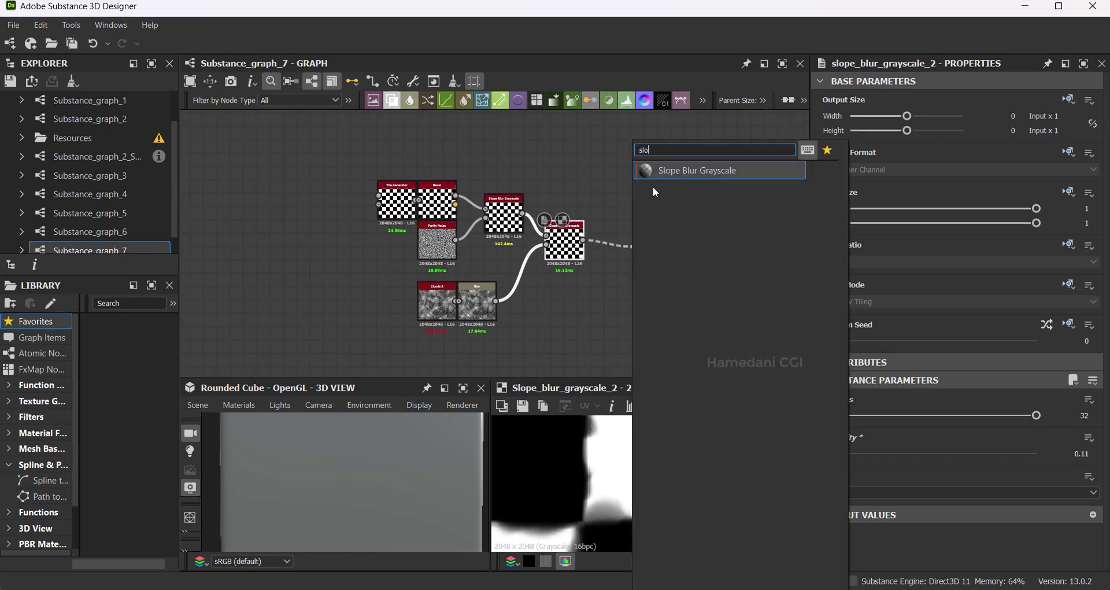
{"action": "key", "text": "Return"}
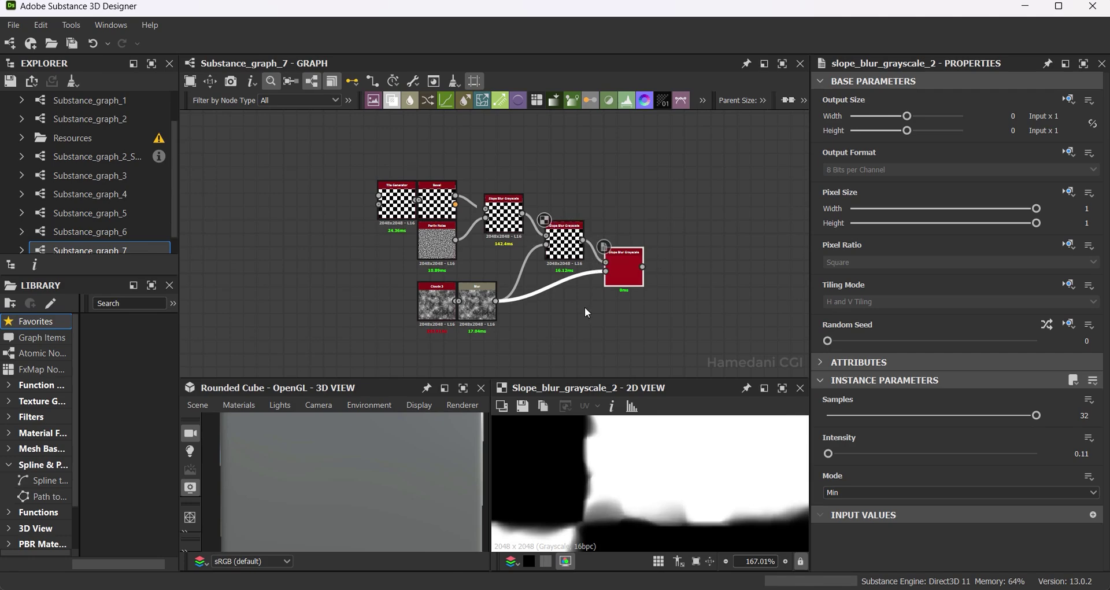
{"action": "key", "text": "space"}
{"action": "type", "text": "dir"}
{"action": "left_click", "coordinate": [632, 228]}
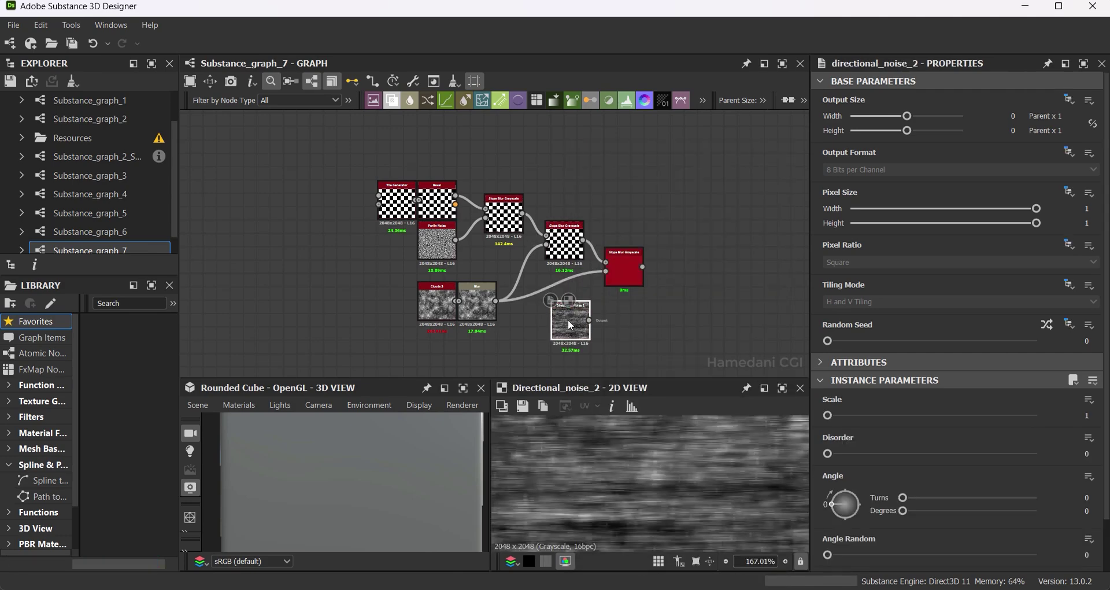
{"action": "left_click_drag", "start_coordinate": [593, 324], "coordinate": [594, 324]}
{"action": "left_click", "coordinate": [637, 191]}
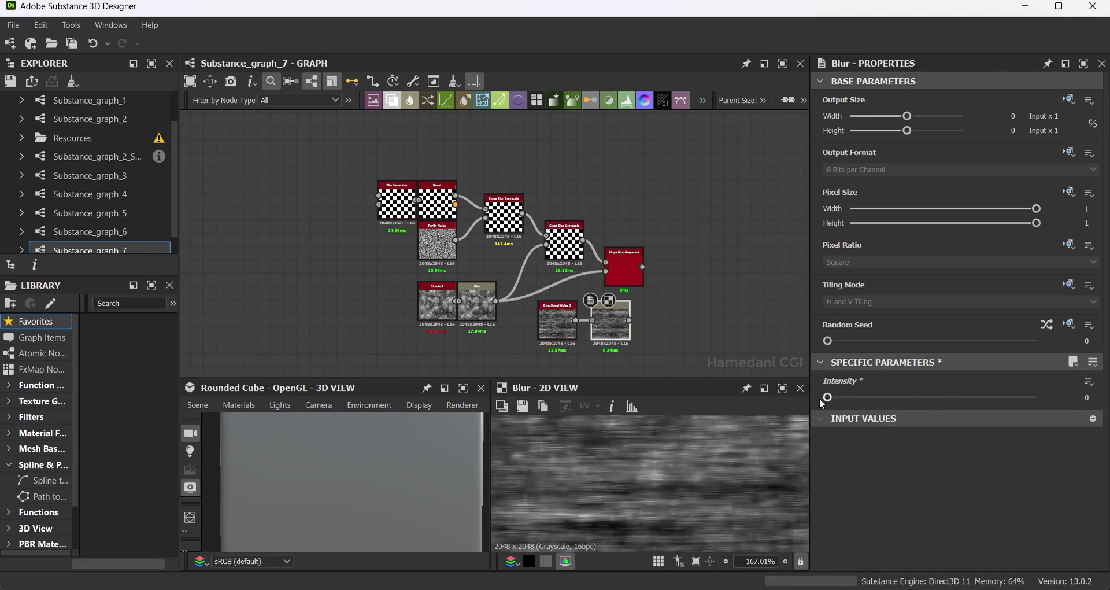
{"action": "left_click_drag", "start_coordinate": [831, 402], "coordinate": [832, 402]}
{"action": "left_click_drag", "start_coordinate": [626, 276], "coordinate": [639, 276]}
{"action": "left_click_drag", "start_coordinate": [629, 320], "coordinate": [632, 271]}
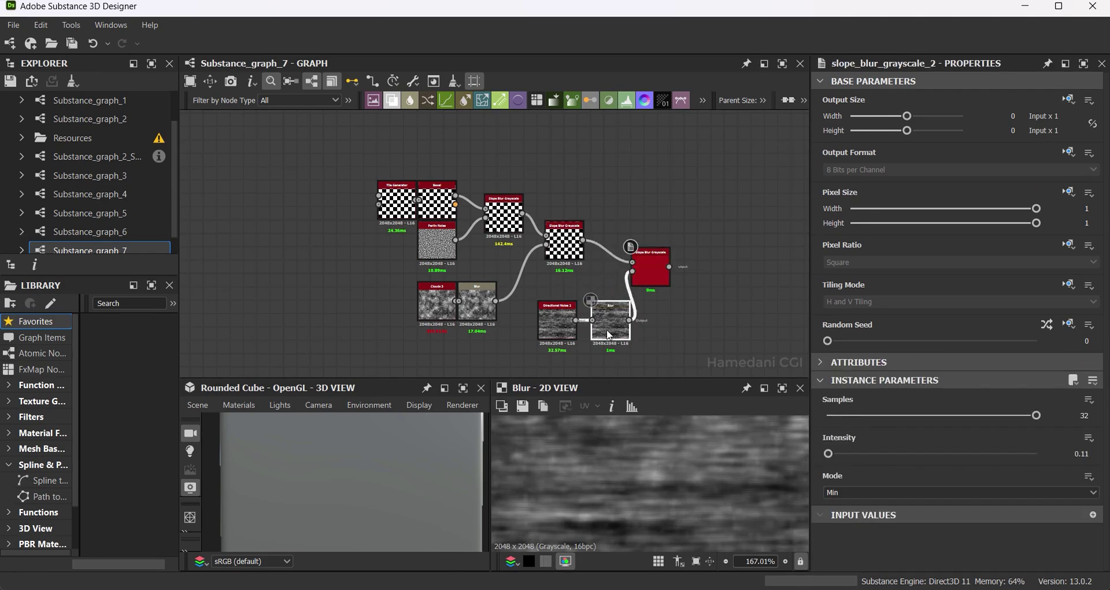
Rearrange the noise and Blur nodes and fine-tune the final slope blur and Blur intensities.
{"action": "left_click_drag", "start_coordinate": [597, 329], "coordinate": [570, 349]}
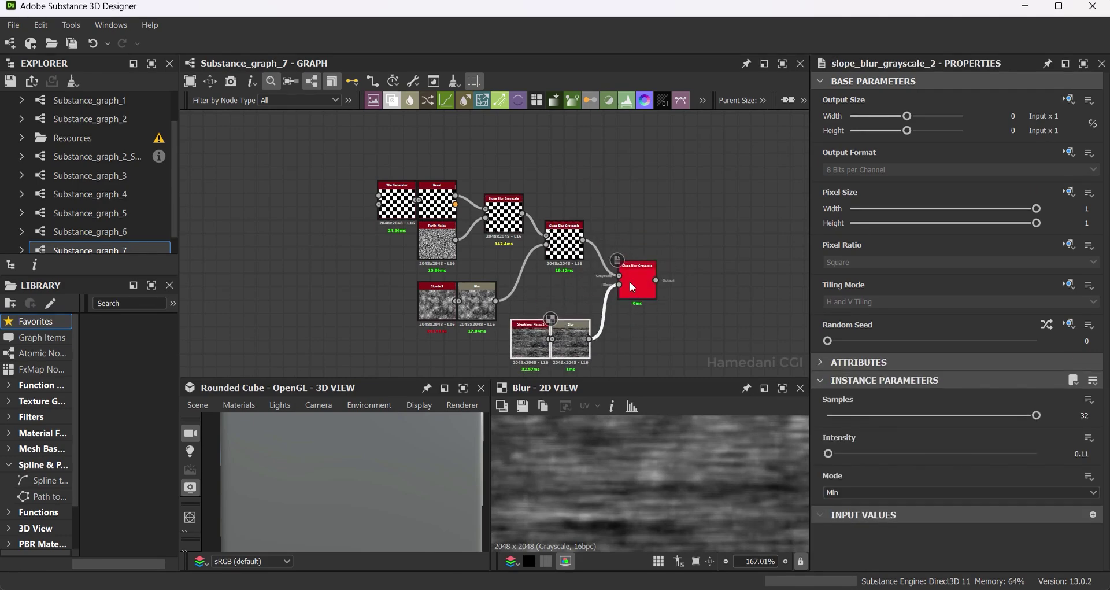
{"action": "left_click_drag", "start_coordinate": [630, 281], "coordinate": [616, 281]}
{"action": "left_click_drag", "start_coordinate": [559, 352], "coordinate": [559, 347]}
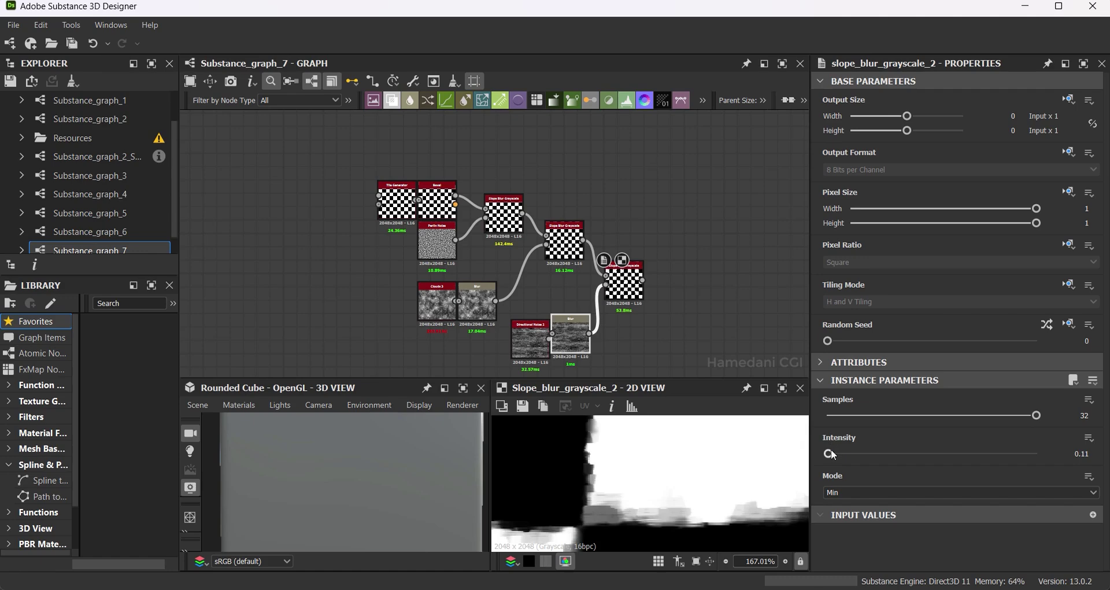
{"action": "left_click", "coordinate": [828, 454]}
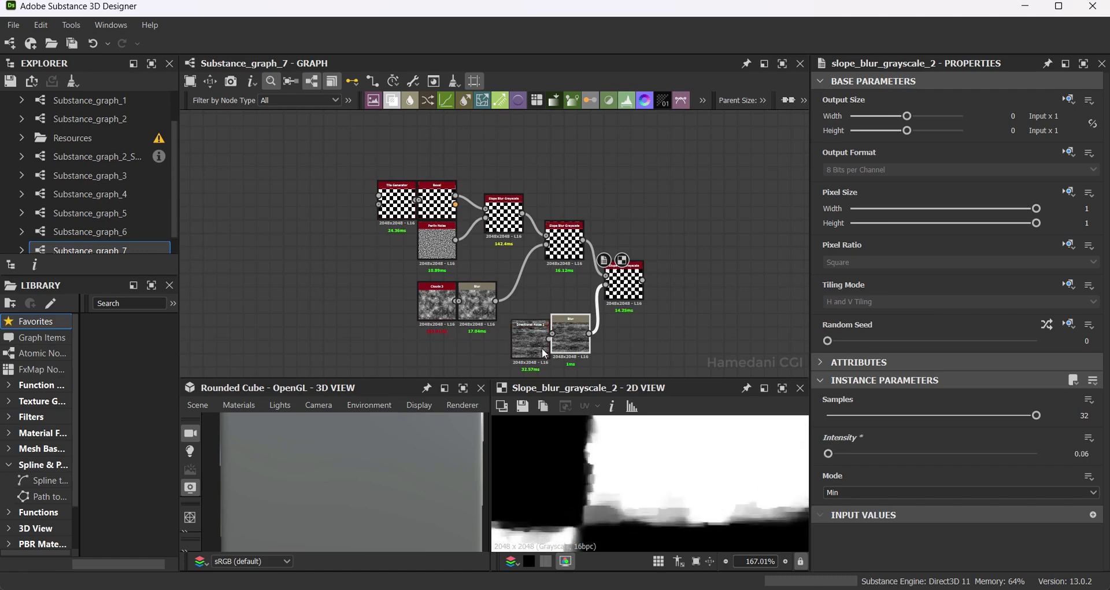
{"action": "left_click", "coordinate": [560, 343]}
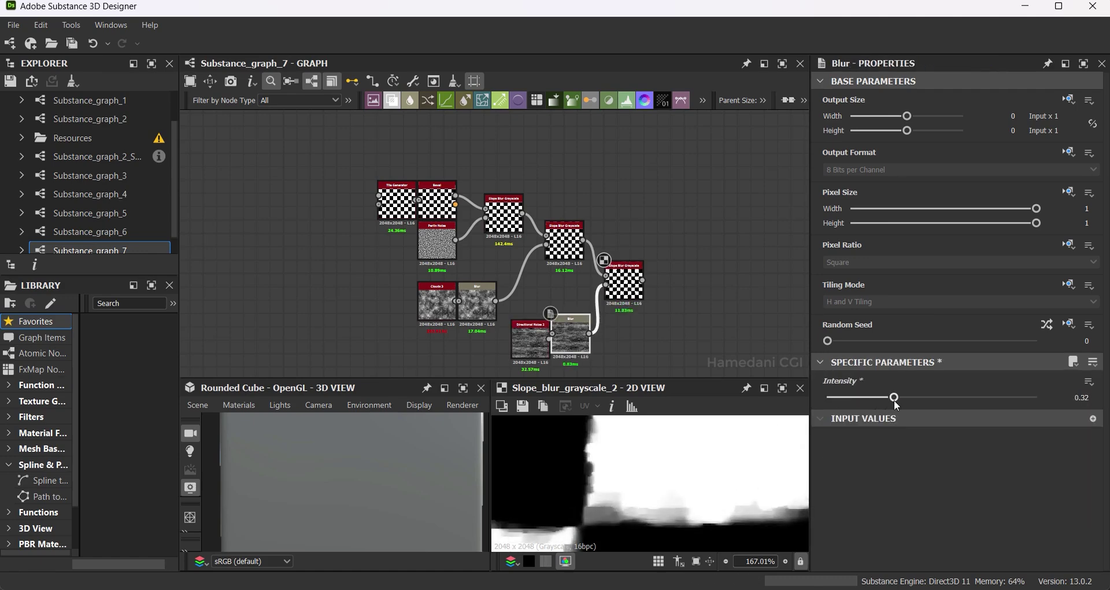
{"action": "left_click_drag", "start_coordinate": [895, 405], "coordinate": [898, 407]}
Set the middle slope blur intensity to 0.02 and pull a new link from its output.
{"action": "left_click", "coordinate": [561, 253]}
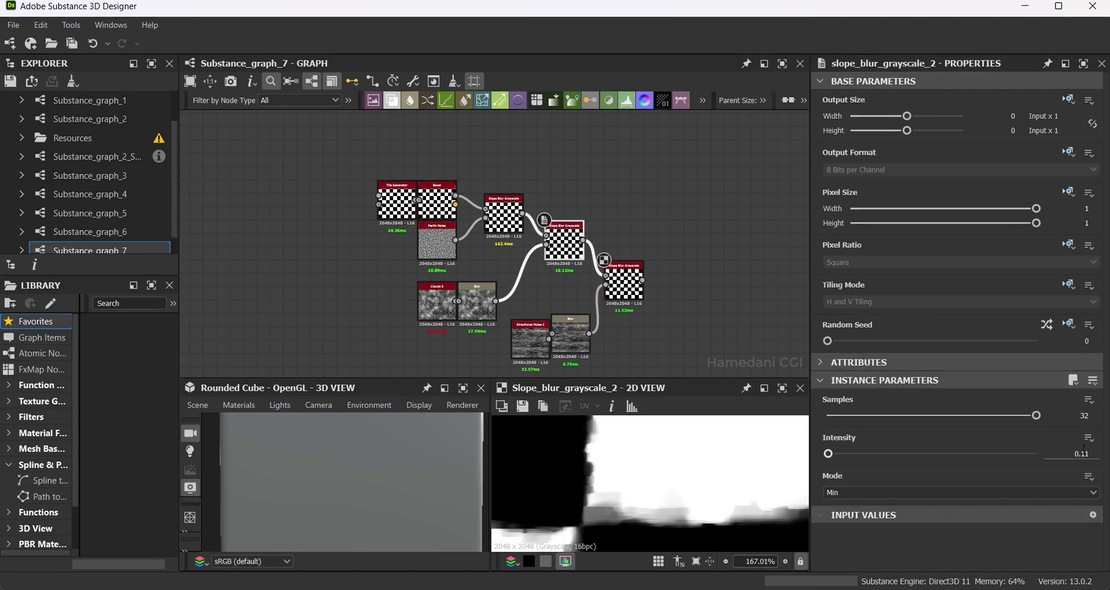
{"action": "type", "text": "0.1"}
{"action": "key", "text": "ctrl+z"}
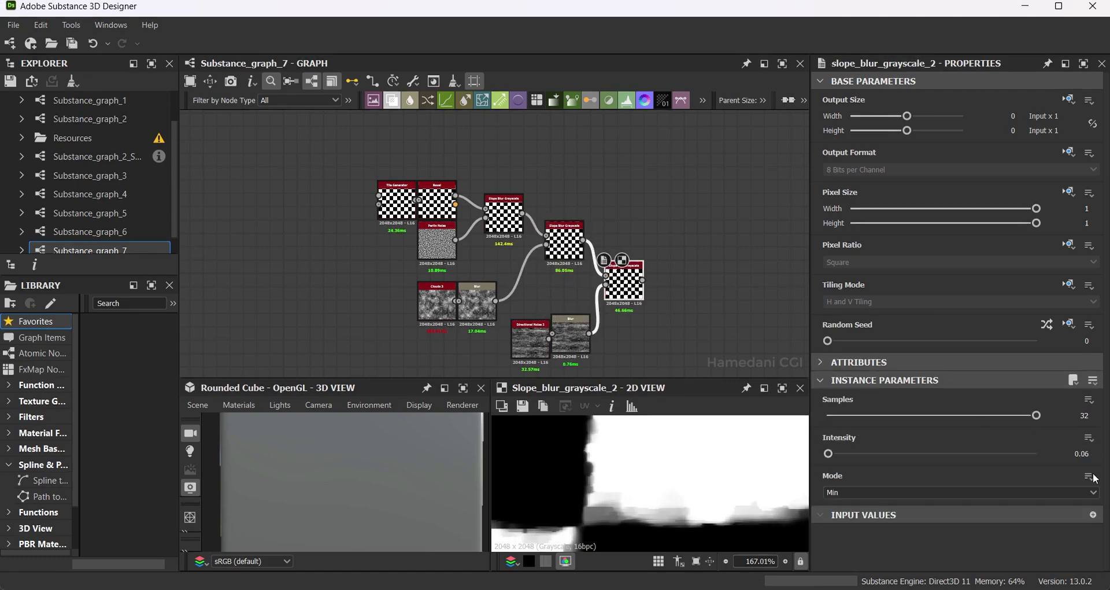
{"action": "key", "text": "BackSpace"}
{"action": "type", "text": "2"}
{"action": "key", "text": "Return"}
{"action": "middle_click_drag", "start_coordinate": [688, 278], "coordinate": [587, 285]}
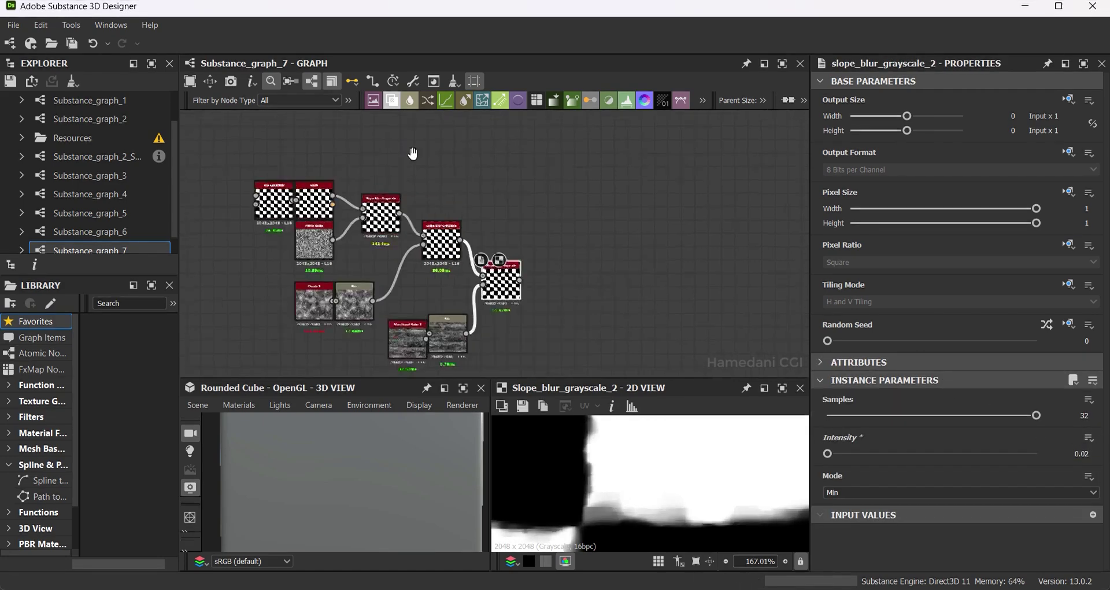
{"action": "left_click_drag", "start_coordinate": [542, 287], "coordinate": [581, 288]}
{"action": "key", "text": "Escape"}
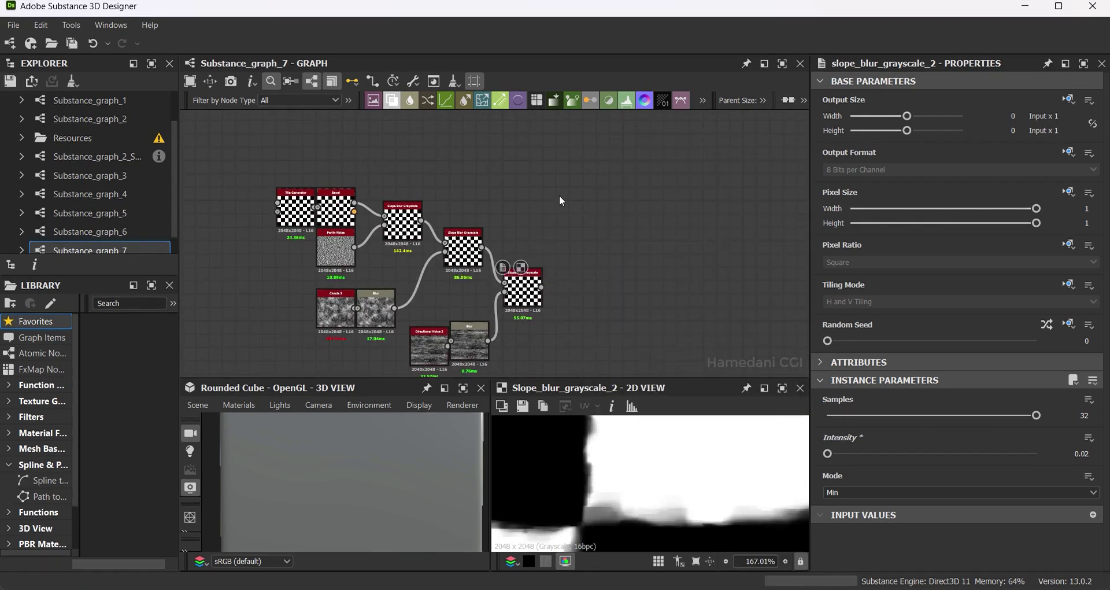
{"action": "key", "text": "space"}
Add Directional Noise 3 and a Directional Warp with intensity 50 and angle about -98°.
{"action": "type", "text": "dir"}
{"action": "left_click", "coordinate": [602, 248]}
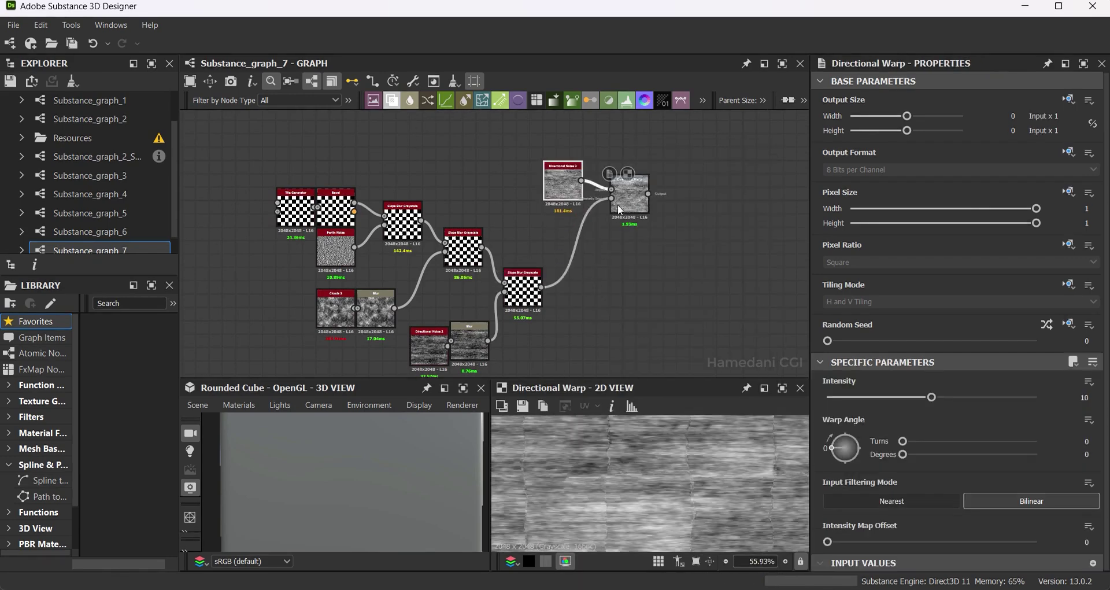
{"action": "double_click", "coordinate": [1083, 397]}
{"action": "type", "text": "50"}
{"action": "key", "text": "Return"}
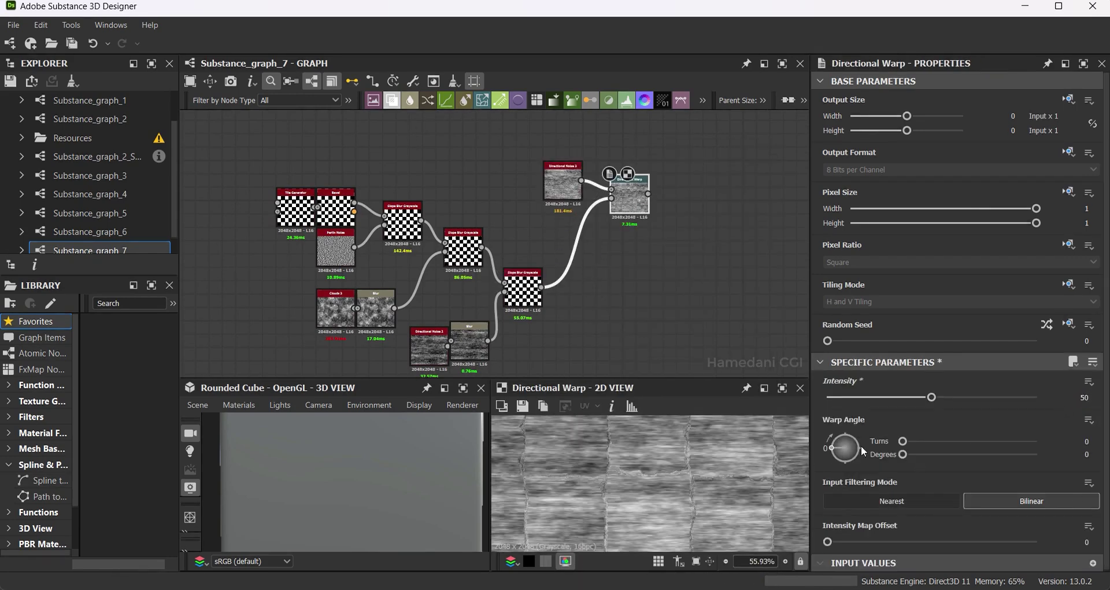
{"action": "left_click_drag", "start_coordinate": [864, 452], "coordinate": [848, 463]}
{"action": "left_click_drag", "start_coordinate": [644, 204], "coordinate": [630, 243]}
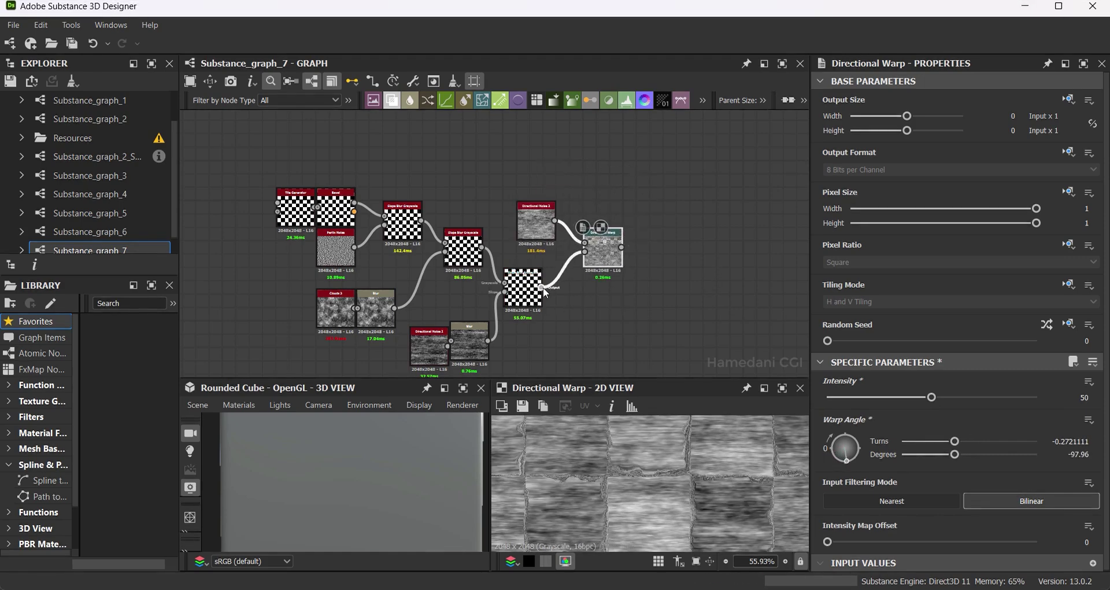
Multiply-blend the warp over the slope blur output at about 0.13 opacity, wired into the chain.
{"action": "left_click_drag", "start_coordinate": [542, 286], "coordinate": [697, 286]}
{"action": "left_click", "coordinate": [752, 185]}
{"action": "left_click", "coordinate": [892, 436]}
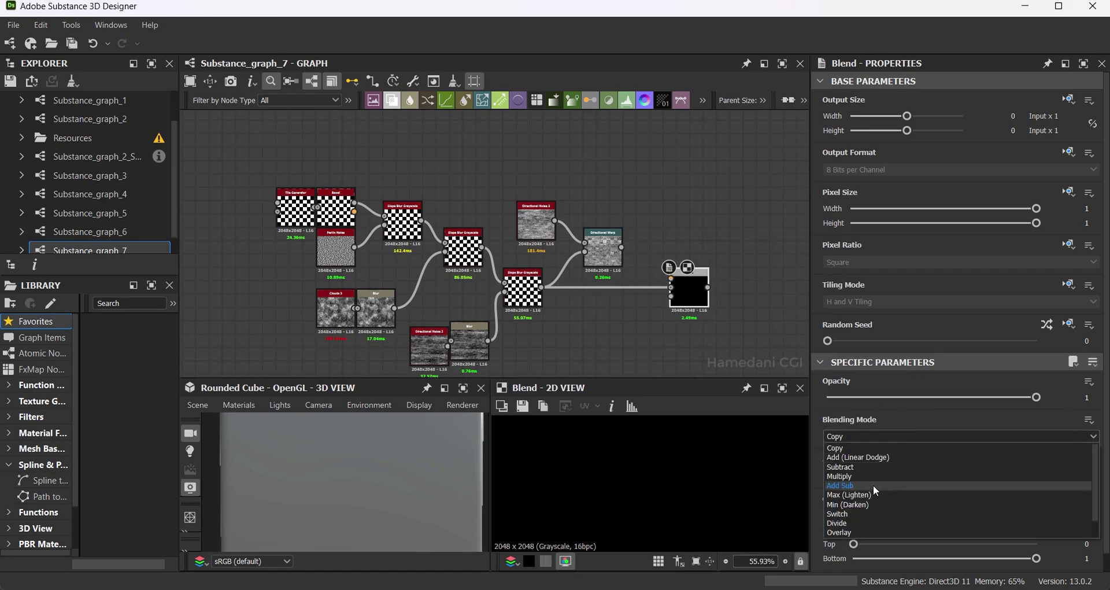
{"action": "left_click", "coordinate": [872, 475]}
{"action": "left_click", "coordinate": [853, 397]}
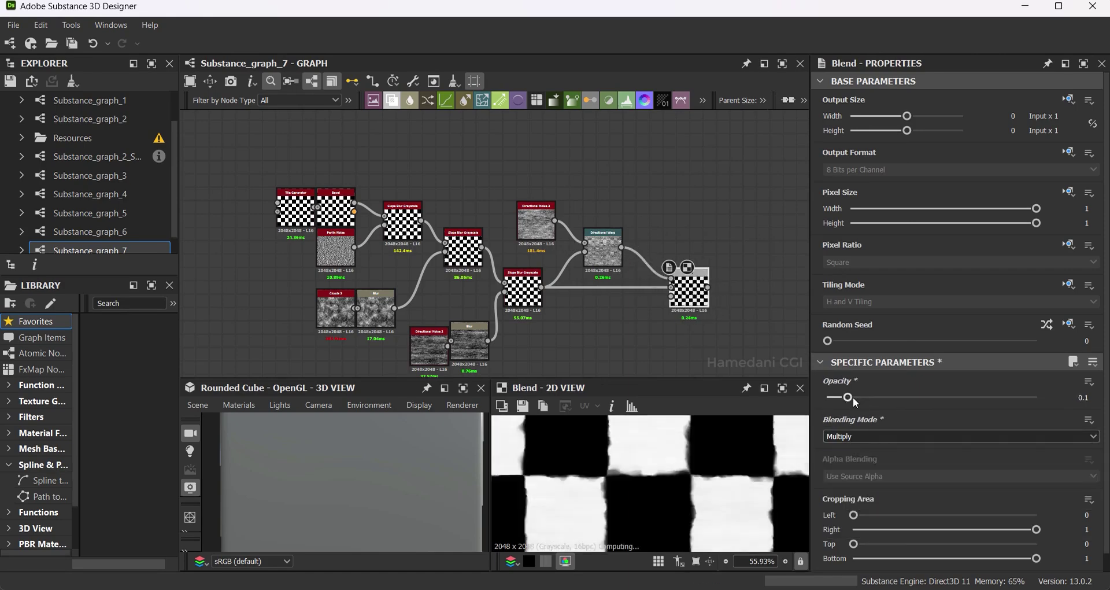
{"action": "scroll", "coordinate": [434, 192], "scroll_direction": "down", "scroll_amount": 3}
{"action": "scroll", "coordinate": [429, 202], "scroll_direction": "down", "scroll_amount": 2}
{"action": "left_click_drag", "start_coordinate": [421, 203], "coordinate": [555, 267]}
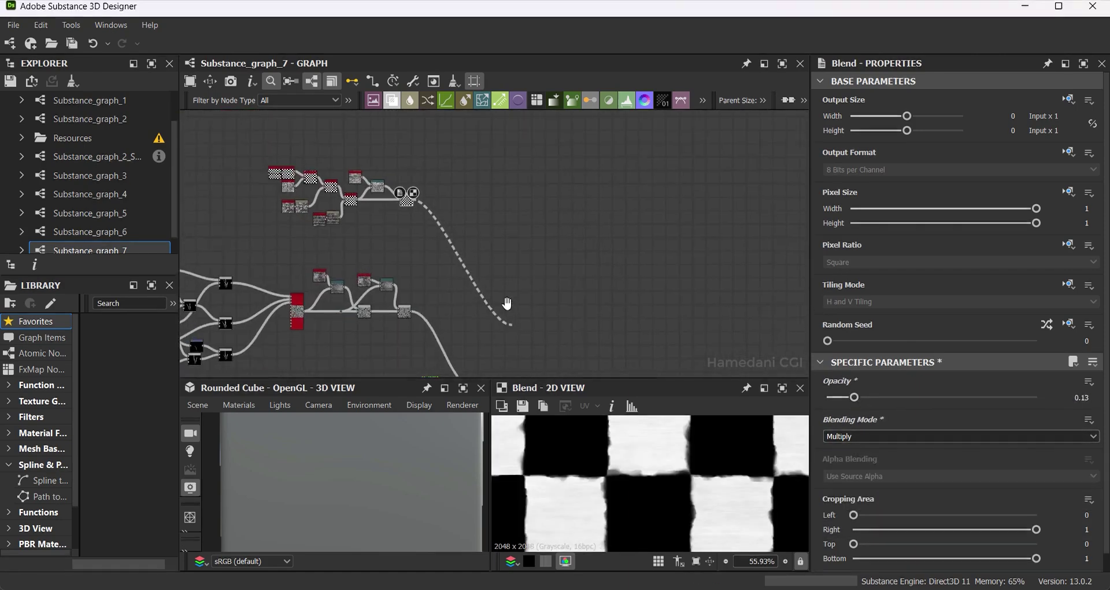
{"action": "scroll", "coordinate": [525, 326], "scroll_direction": "up", "scroll_amount": 3}
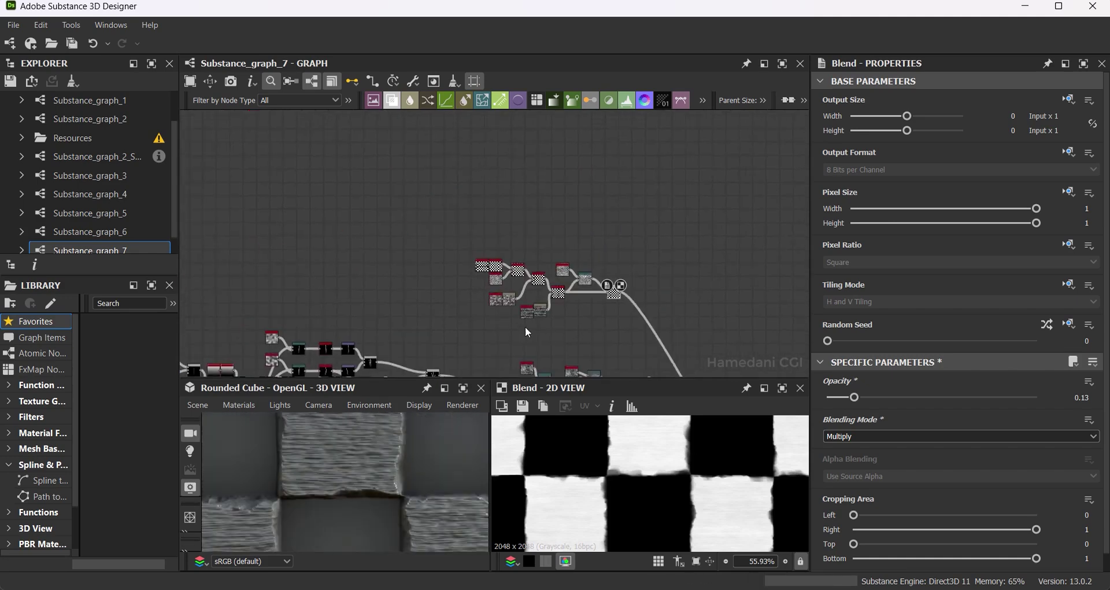
{"action": "scroll", "coordinate": [315, 172], "scroll_direction": "up", "scroll_amount": 3}
Set the Tile Generator X and Y amounts to 4 and keep the slope blur at 0.02.
{"action": "left_click", "coordinate": [352, 139]}
{"action": "type", "text": "4"}
{"action": "key", "text": "Tab"}
{"action": "type", "text": "4"}
{"action": "key", "text": "Return"}
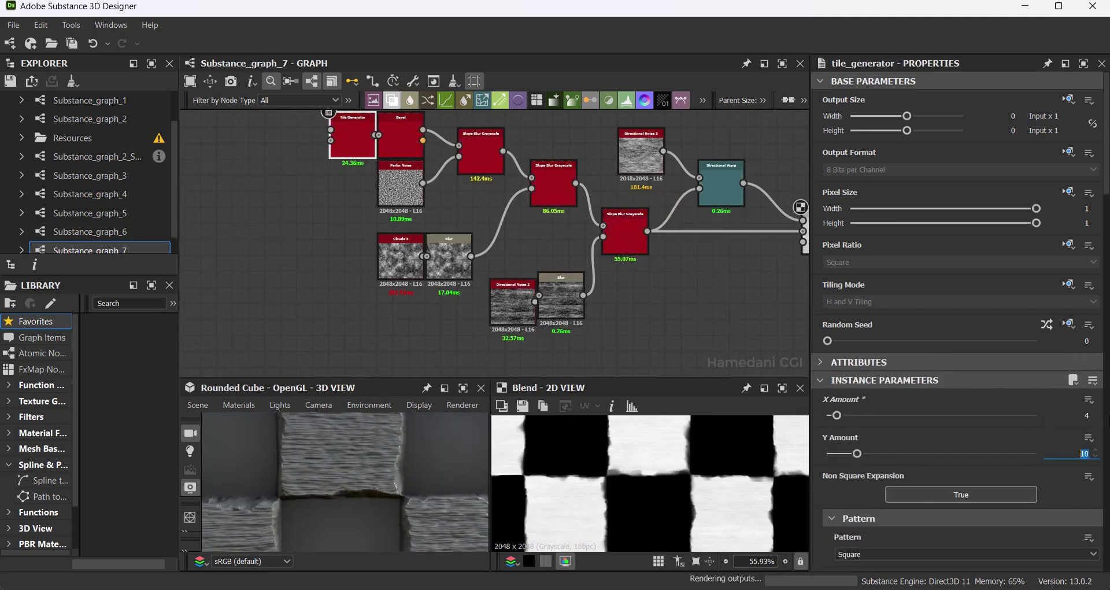
{"action": "left_click", "coordinate": [481, 151]}
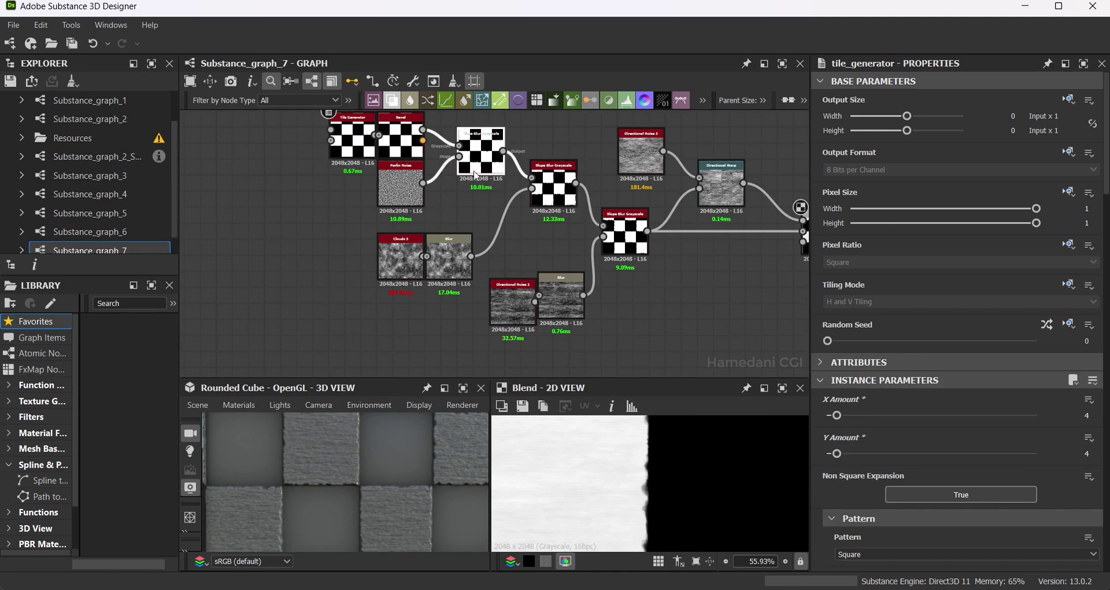
{"action": "key", "text": "Return"}
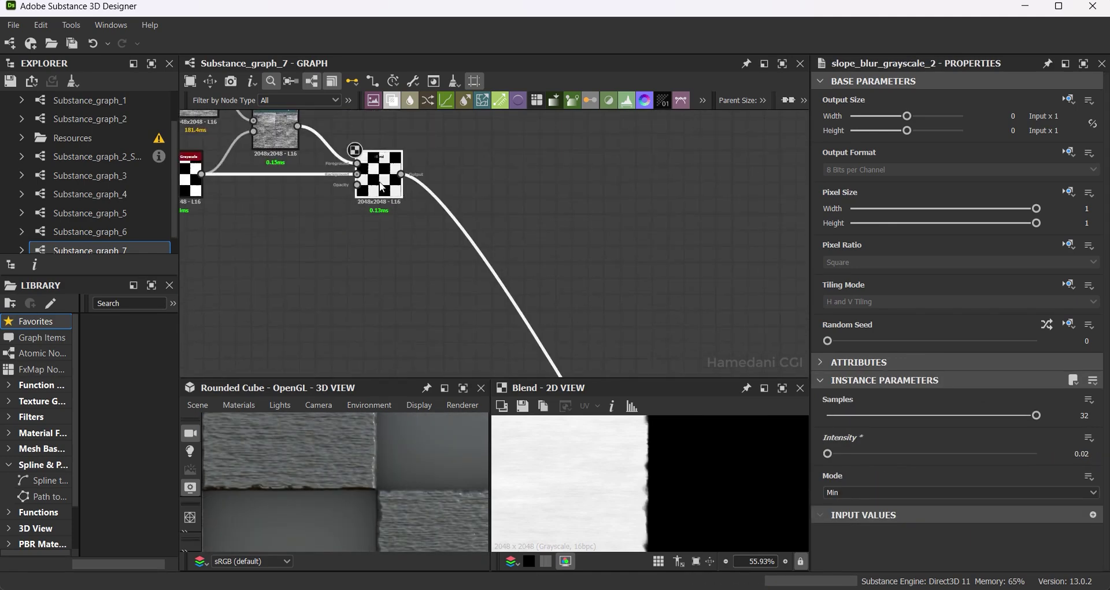
Lower the Multiply blend opacity to about 0.04.
{"action": "left_click_drag", "start_coordinate": [854, 398], "coordinate": [830, 398]}
{"action": "mouse_move", "coordinate": [482, 462]}
{"action": "left_mouse_down"}
{"action": "mouse_move", "coordinate": [406, 497]}
{"action": "mouse_move", "coordinate": [342, 478]}
{"action": "left_mouse_up"}
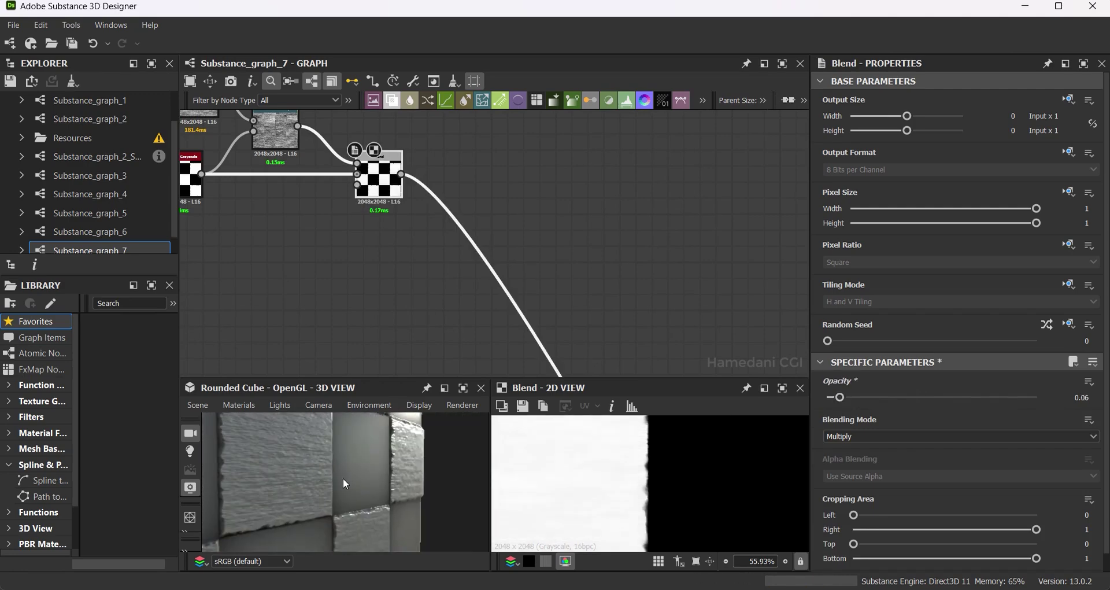
{"action": "left_click_drag", "start_coordinate": [840, 398], "coordinate": [835, 398]}
{"action": "mouse_move", "coordinate": [312, 107]}
{"action": "middle_mouse_down"}
{"action": "mouse_move", "coordinate": [581, 162]}
{"action": "mouse_move", "coordinate": [759, 269]}
{"action": "middle_mouse_up"}
Add a Perlin Noise feeding a Histogram Scan at position 0.32 and contrast 0.57.
{"action": "key", "text": "space"}
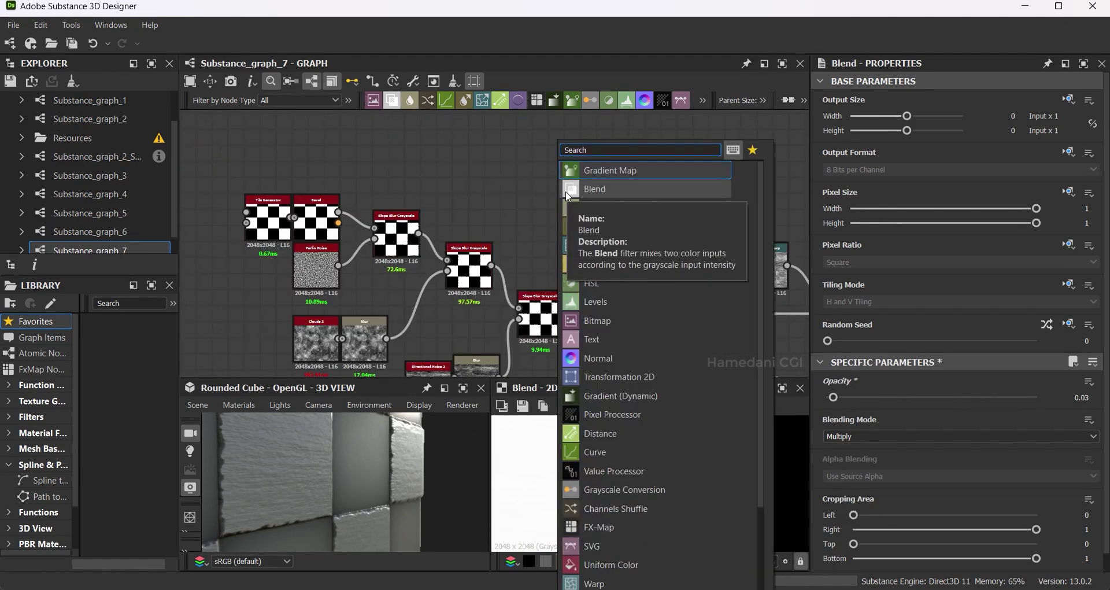
{"action": "type", "text": "perlin"}
{"action": "key", "text": "Return"}
{"action": "left_click_drag", "start_coordinate": [546, 169], "coordinate": [577, 176]}
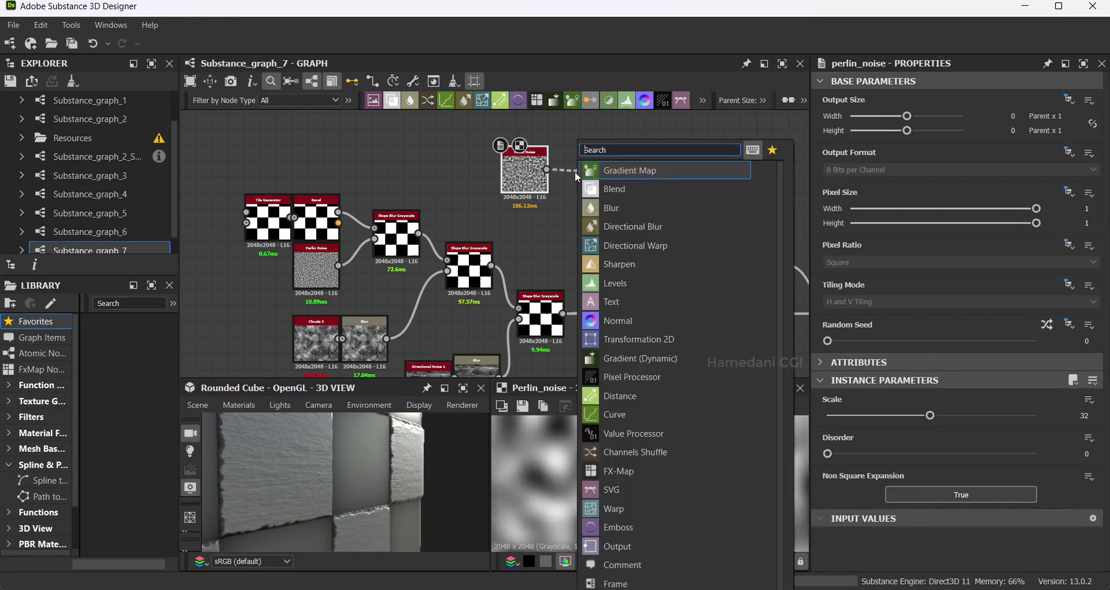
{"action": "type", "text": "histogram scan"}
{"action": "key", "text": "Return"}
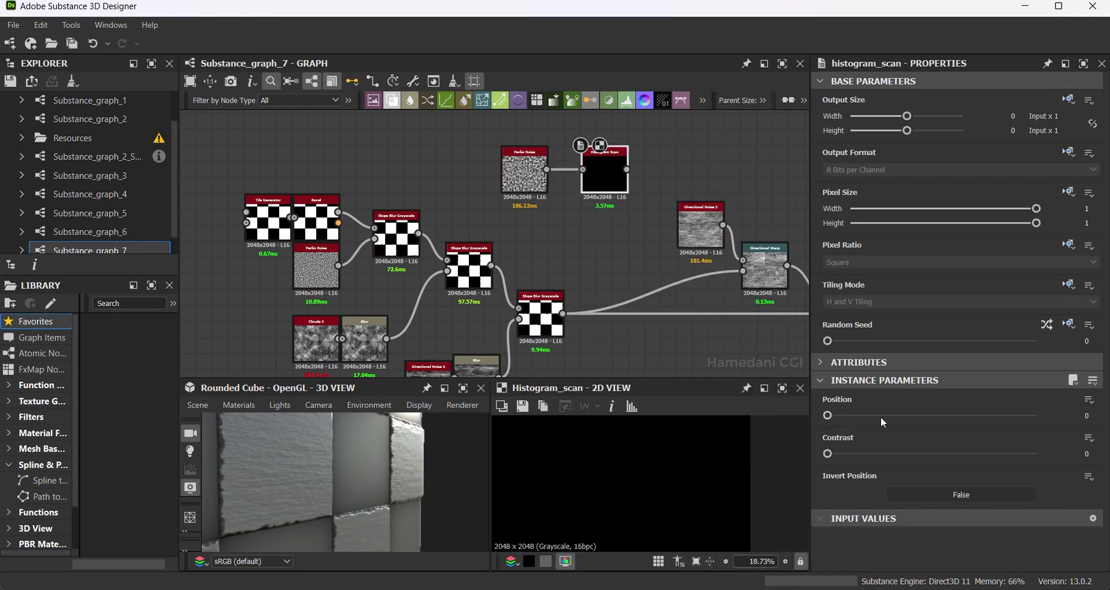
{"action": "left_click_drag", "start_coordinate": [882, 418], "coordinate": [897, 415]}
{"action": "left_click_drag", "start_coordinate": [827, 453], "coordinate": [945, 453]}
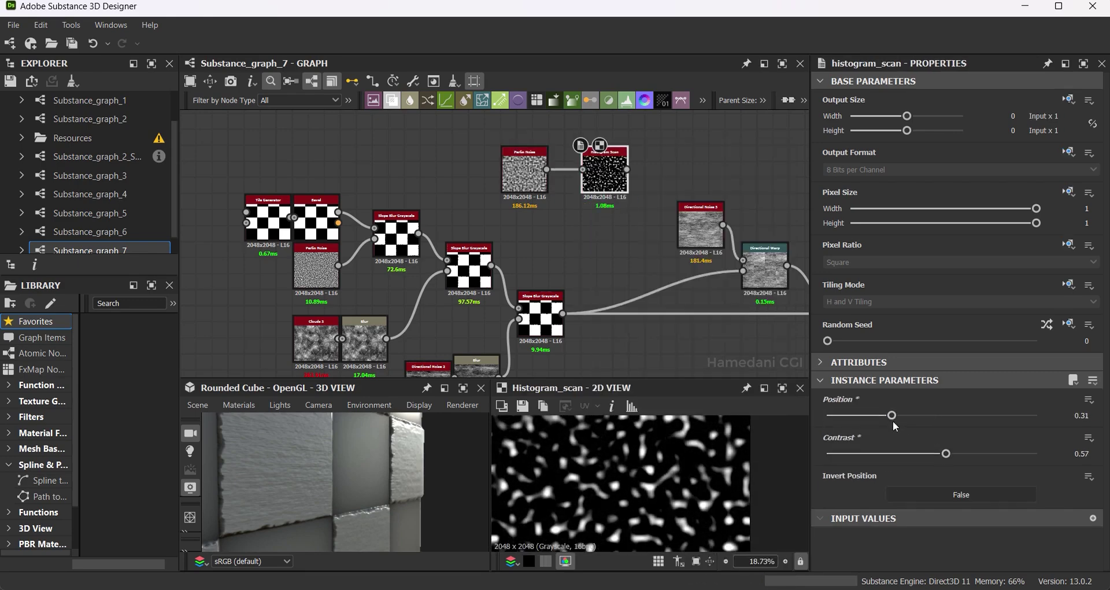
{"action": "left_click_drag", "start_coordinate": [892, 415], "coordinate": [894, 415]}
{"action": "middle_click_drag", "start_coordinate": [636, 199], "coordinate": [509, 202]}
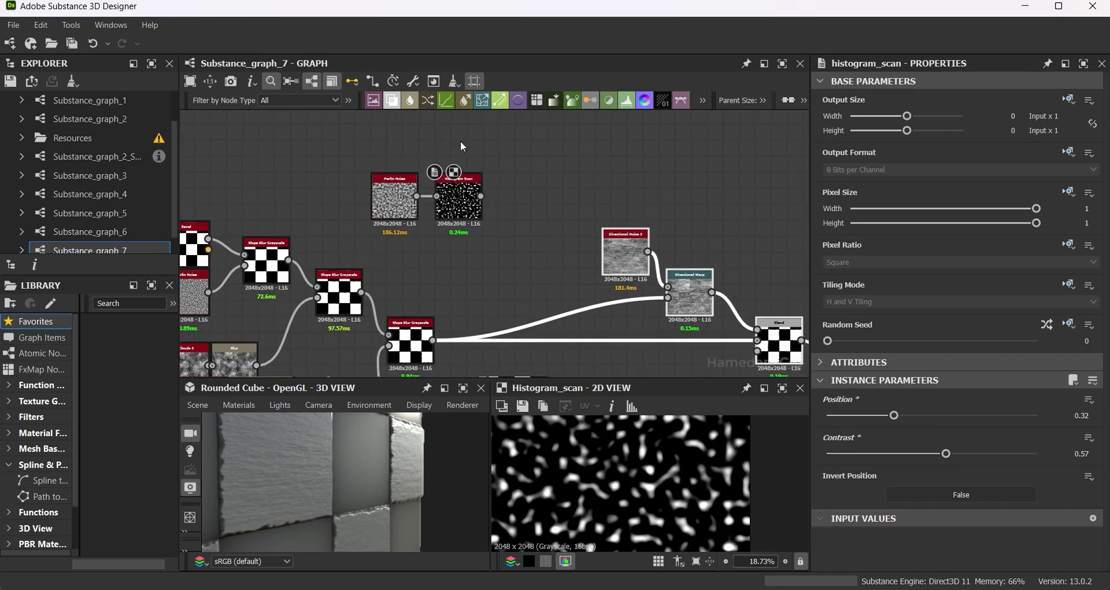
Add a Directional Warp at intensity 13.38 and angle about -94°, tidying nearby nodes.
{"action": "left_click", "coordinate": [482, 101]}
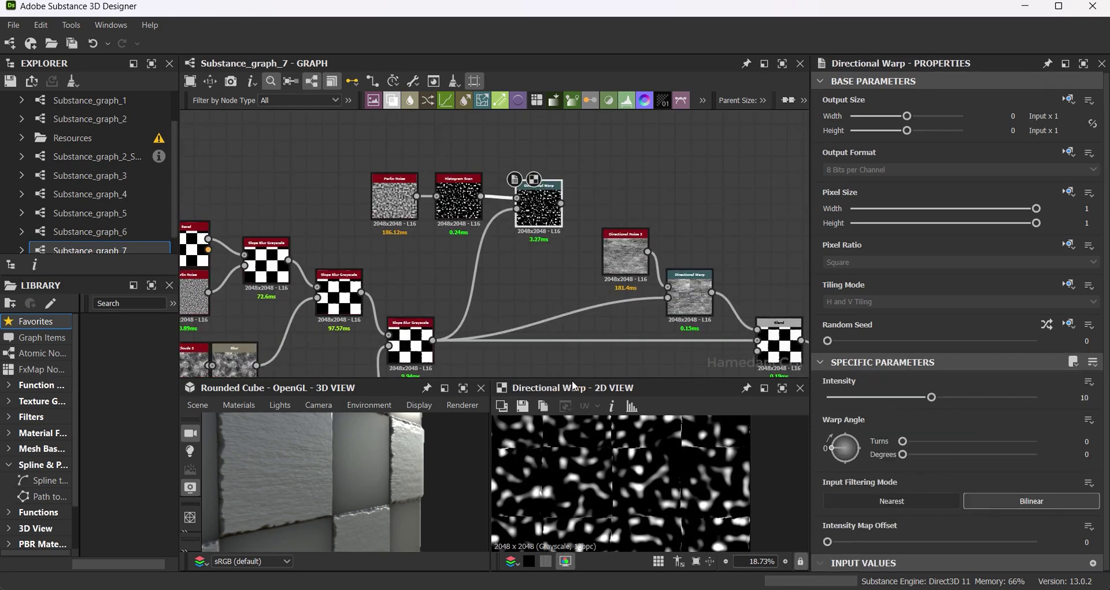
{"action": "left_click_drag", "start_coordinate": [932, 398], "coordinate": [967, 397]}
{"action": "left_click", "coordinate": [848, 461]}
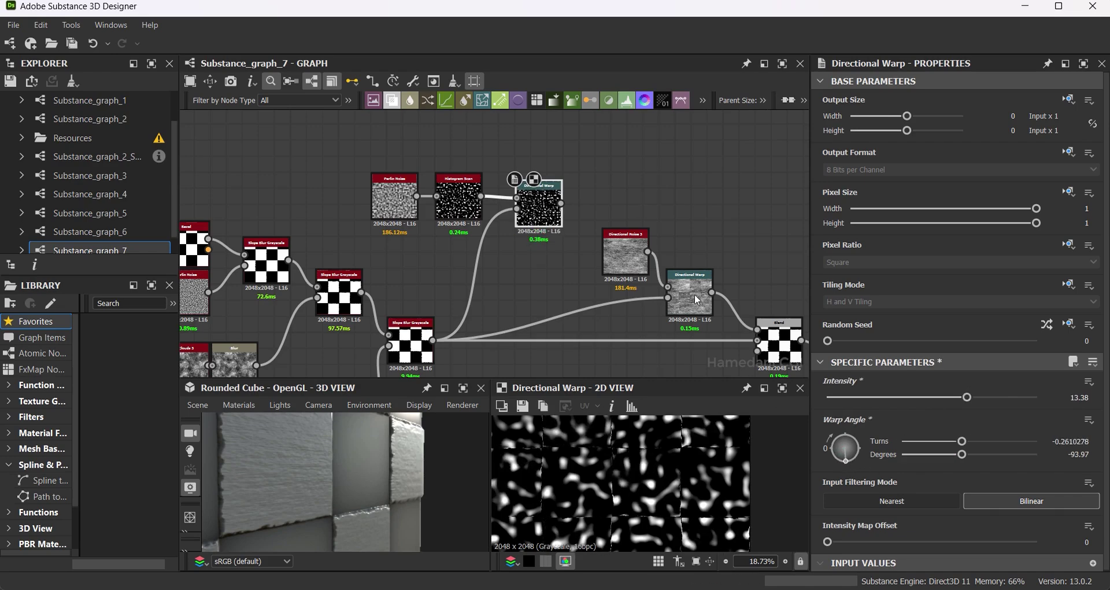
{"action": "left_click_drag", "start_coordinate": [538, 196], "coordinate": [530, 190]}
{"action": "left_click_drag", "start_coordinate": [629, 262], "coordinate": [629, 254]}
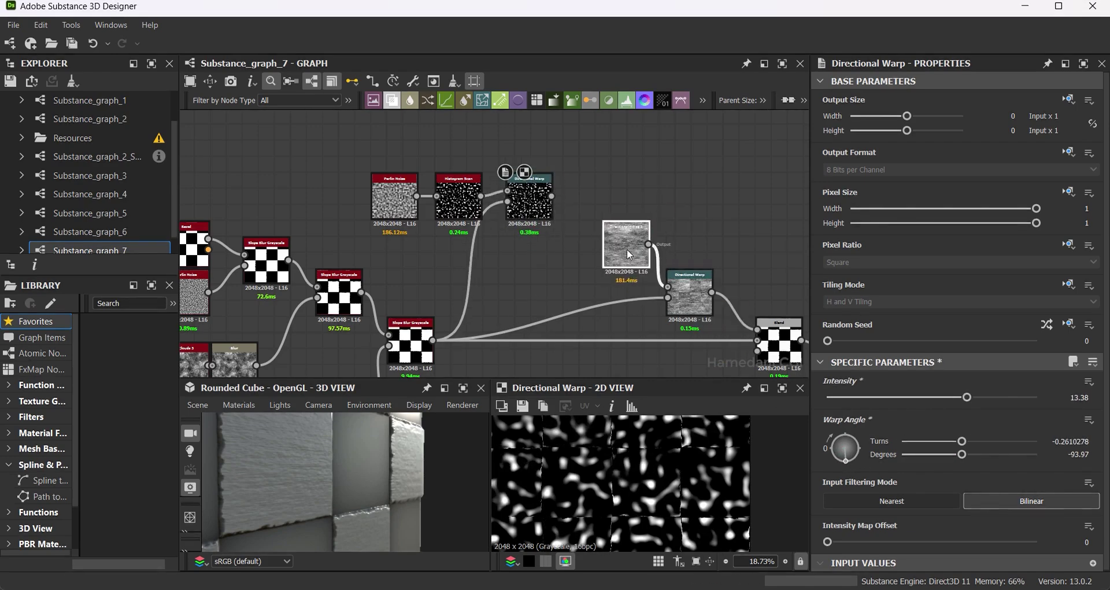
{"action": "left_click_drag", "start_coordinate": [660, 341], "coordinate": [670, 300]}
Insert a Subtract Blend on the main link at about 0.03 opacity.
{"action": "key", "text": "space"}
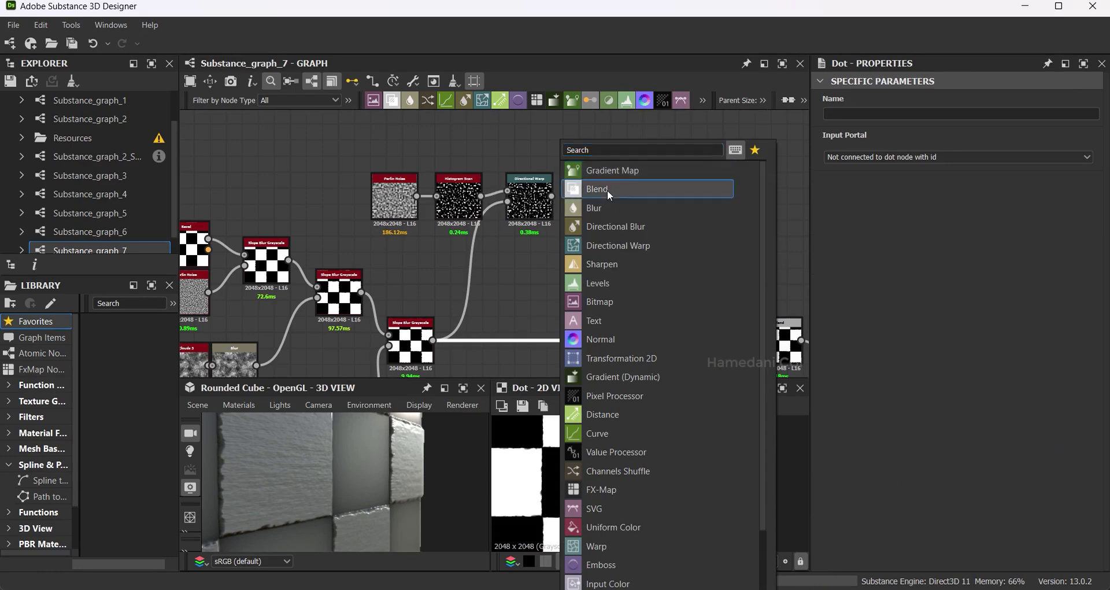
{"action": "left_click", "coordinate": [607, 190]}
{"action": "left_click", "coordinate": [865, 439]}
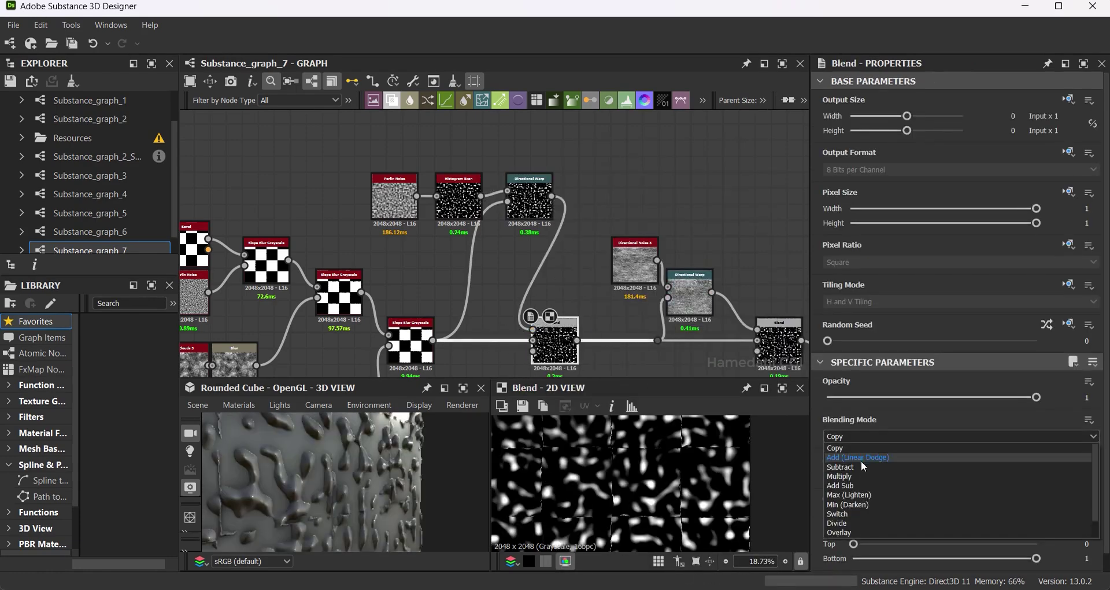
{"action": "left_click", "coordinate": [861, 466]}
{"action": "left_click_drag", "start_coordinate": [840, 398], "coordinate": [837, 398]}
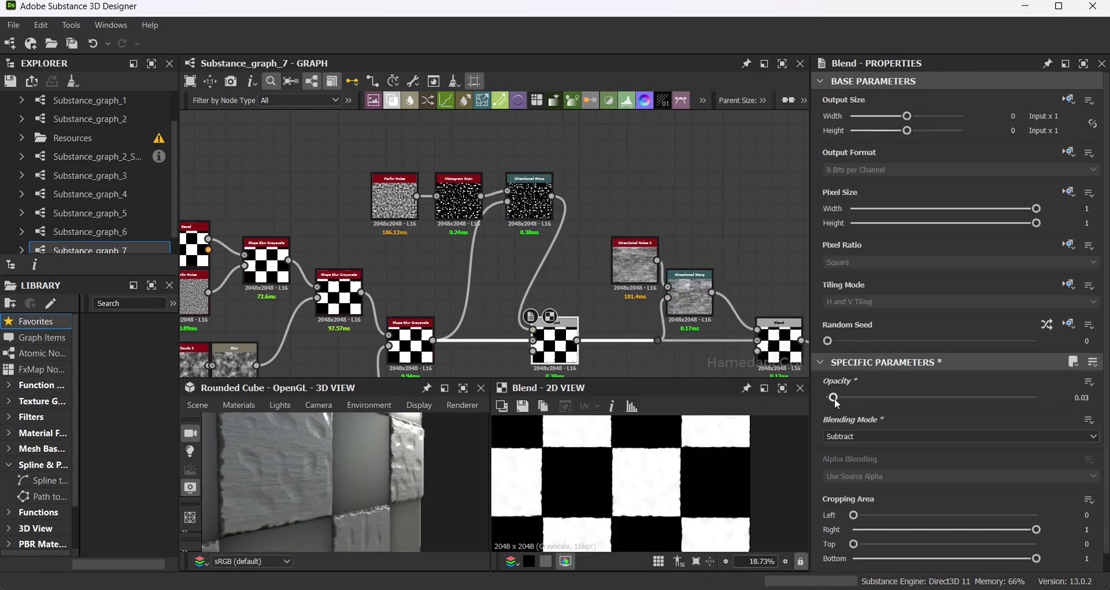
{"action": "scroll", "coordinate": [502, 176], "scroll_direction": "down", "scroll_amount": 3}
{"action": "scroll", "coordinate": [502, 176], "scroll_direction": "down", "scroll_amount": 2}
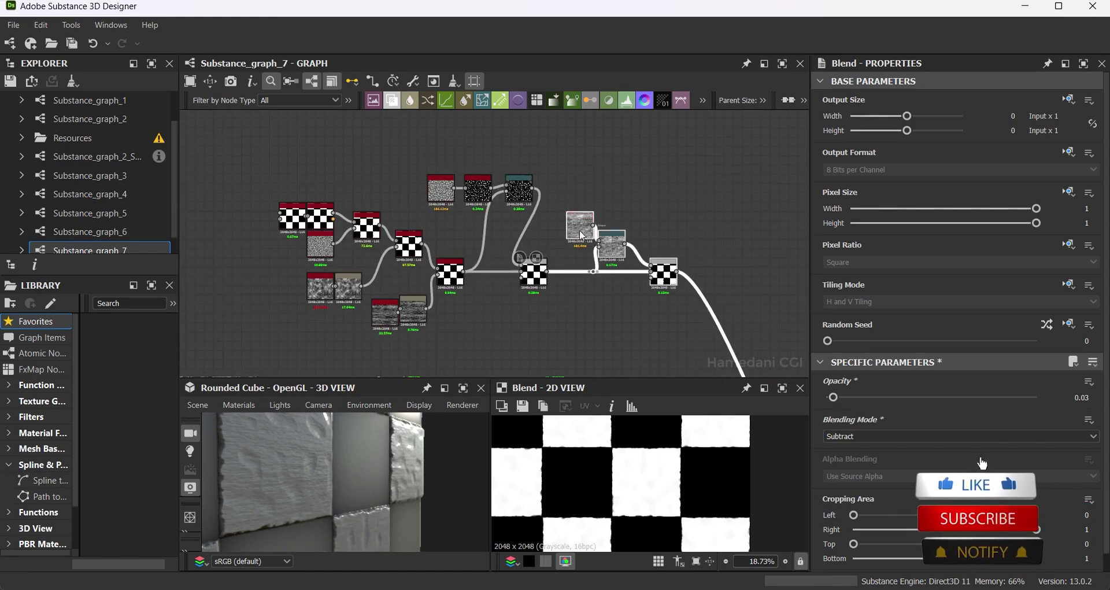
{"action": "left_click_drag", "start_coordinate": [533, 274], "coordinate": [632, 269]}
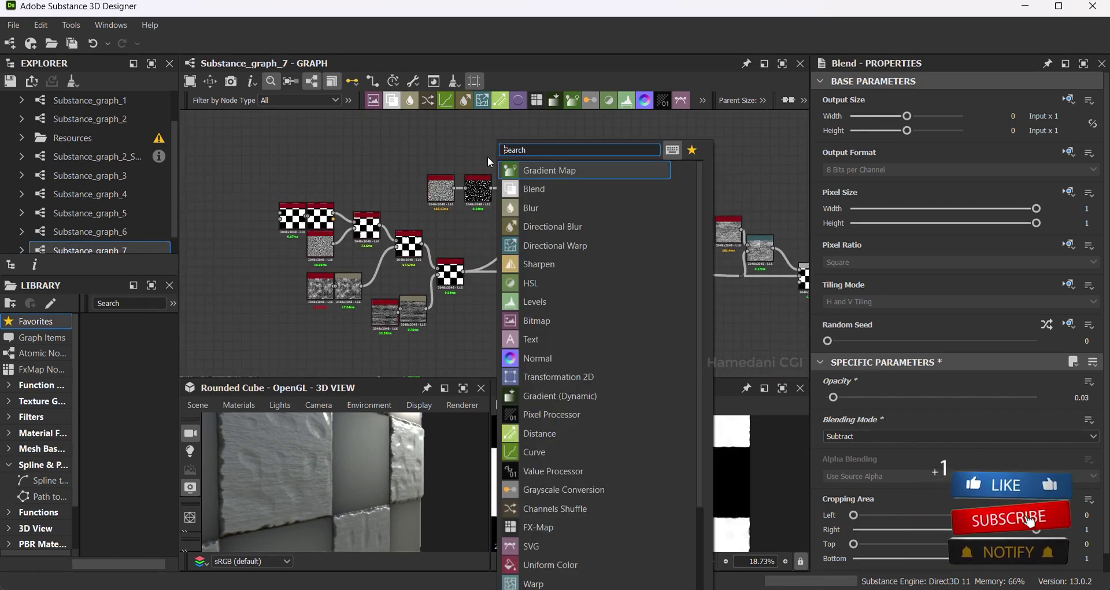
Add a Slope Blur Grayscale on the spot pattern driven by Clouds 2, 32 samples, intensity about 0.28.
{"action": "key", "text": "space"}
{"action": "type", "text": "slope"}
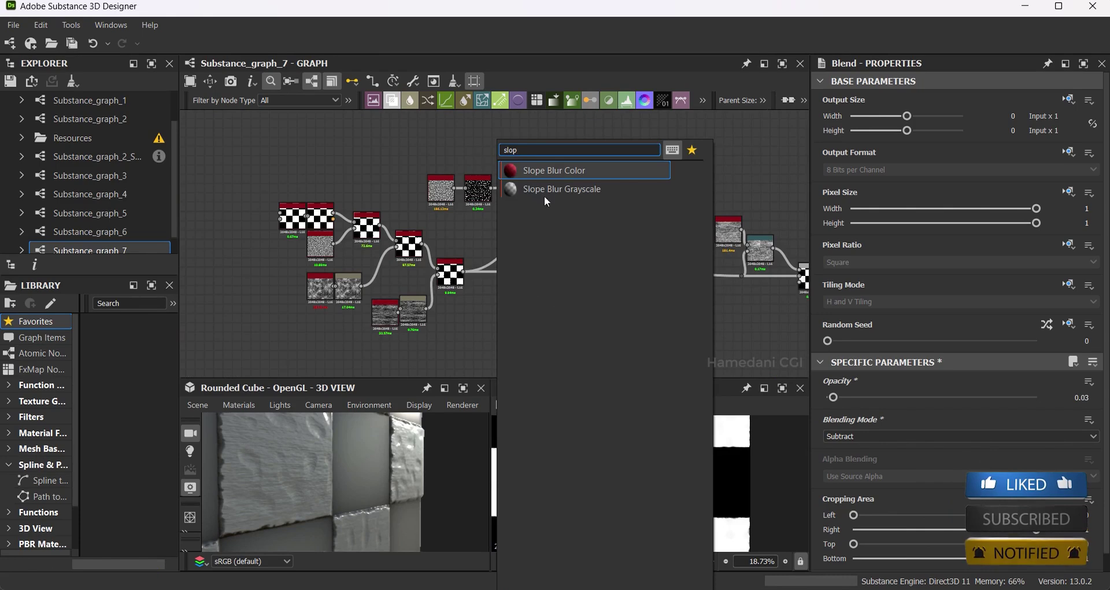
{"action": "key", "text": "Return"}
{"action": "scroll", "coordinate": [518, 168], "scroll_direction": "up", "scroll_amount": 2}
{"action": "left_click_drag", "start_coordinate": [486, 191], "coordinate": [558, 147]}
{"action": "key", "text": "space"}
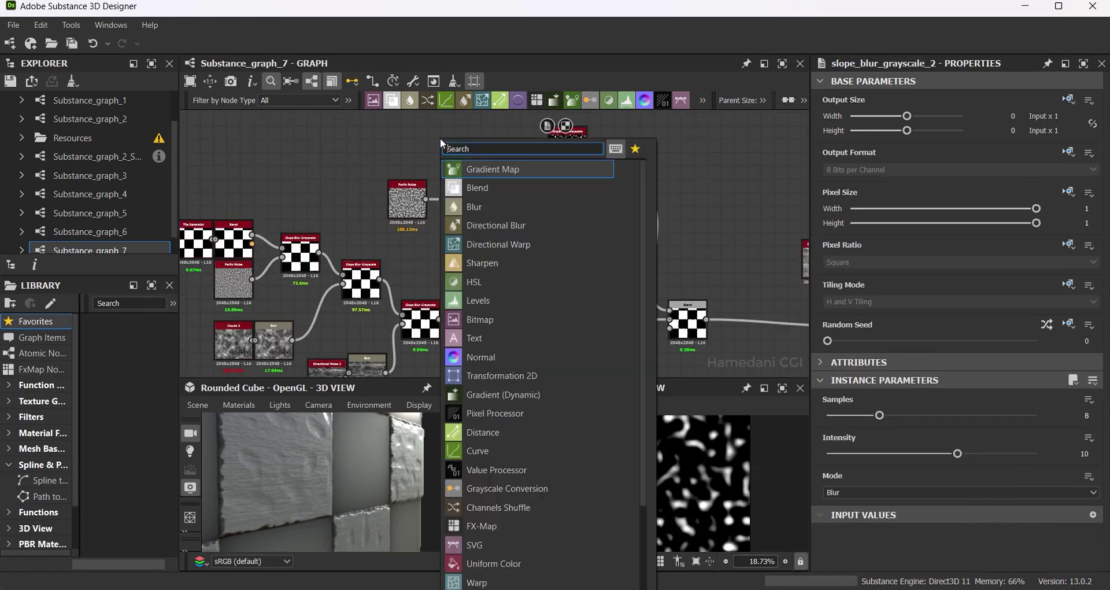
{"action": "type", "text": "clo"}
{"action": "left_click", "coordinate": [487, 239]}
{"action": "left_click_drag", "start_coordinate": [452, 132], "coordinate": [549, 149]}
{"action": "double_click", "coordinate": [569, 155]}
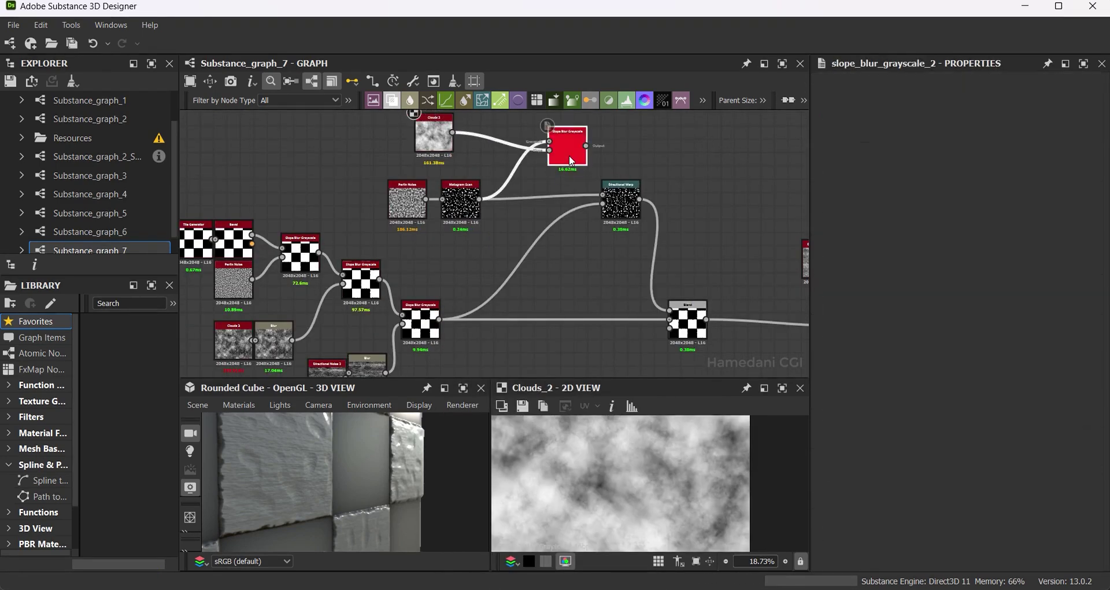
{"action": "left_click_drag", "start_coordinate": [879, 415], "coordinate": [1041, 415]}
{"action": "mouse_move", "coordinate": [957, 453]}
{"action": "left_mouse_down"}
{"action": "mouse_move", "coordinate": [812, 463]}
{"action": "mouse_move", "coordinate": [832, 462]}
{"action": "left_mouse_up"}
Arrange Cloud 2, Perlin Noise, Histogram Scan, Directional Warp and Blend compactly along the chain.
{"action": "left_click_drag", "start_coordinate": [554, 145], "coordinate": [501, 197]}
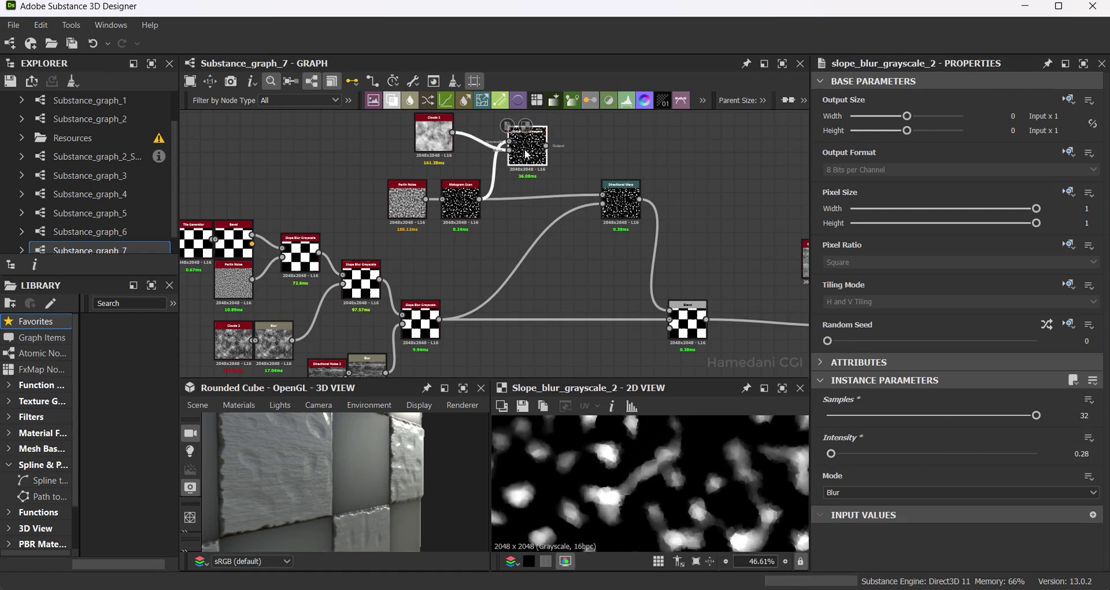
{"action": "left_click_drag", "start_coordinate": [433, 136], "coordinate": [461, 239]}
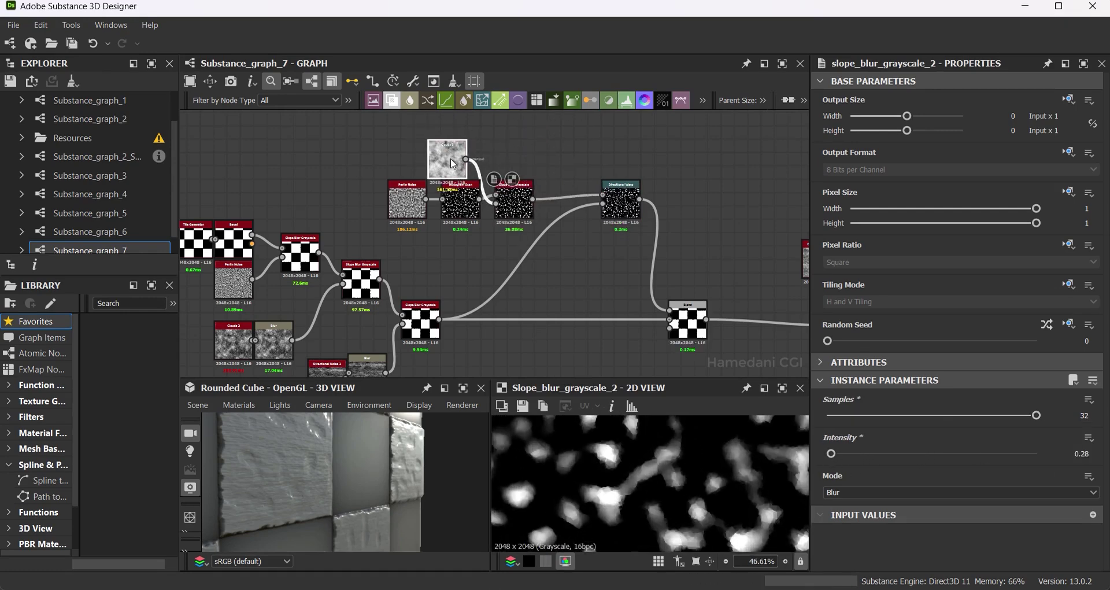
{"action": "mouse_move", "coordinate": [381, 174]}
{"action": "left_mouse_down"}
{"action": "mouse_move", "coordinate": [483, 215]}
{"action": "mouse_move", "coordinate": [458, 171]}
{"action": "mouse_move", "coordinate": [458, 185]}
{"action": "left_mouse_up"}
{"action": "left_click_drag", "start_coordinate": [461, 239], "coordinate": [461, 225]}
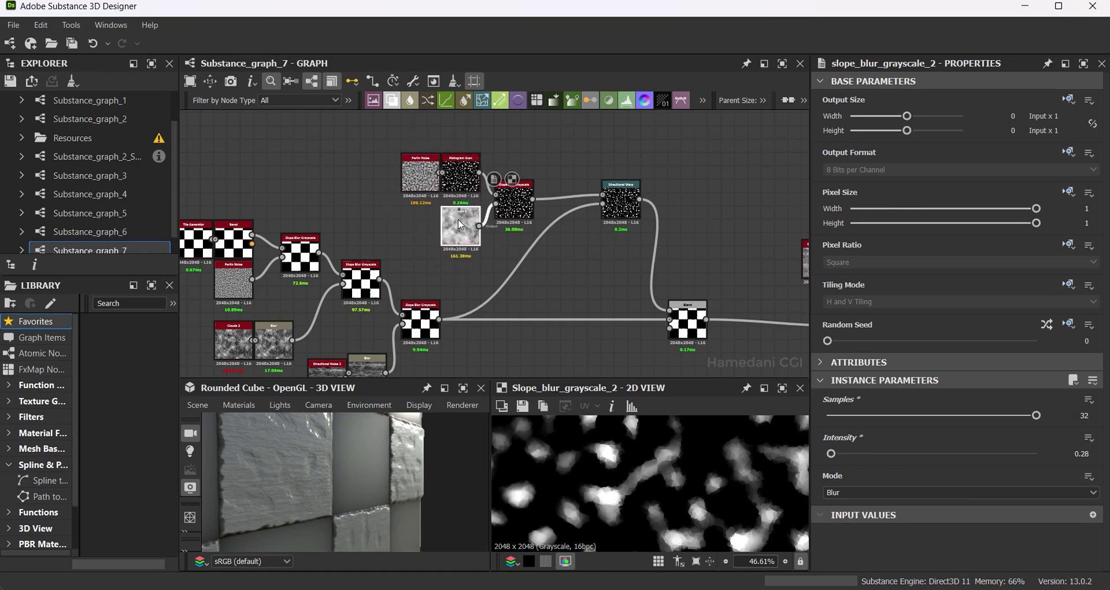
{"action": "left_click_drag", "start_coordinate": [306, 454], "coordinate": [332, 470]}
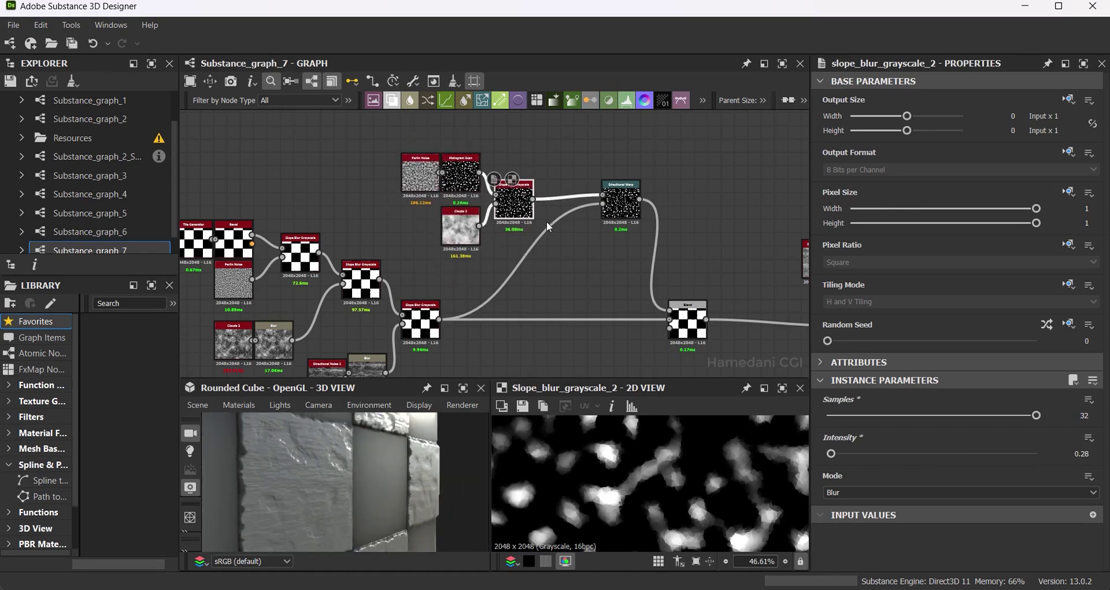
{"action": "left_click_drag", "start_coordinate": [620, 214], "coordinate": [587, 214]}
{"action": "left_click_drag", "start_coordinate": [687, 320], "coordinate": [641, 320]}
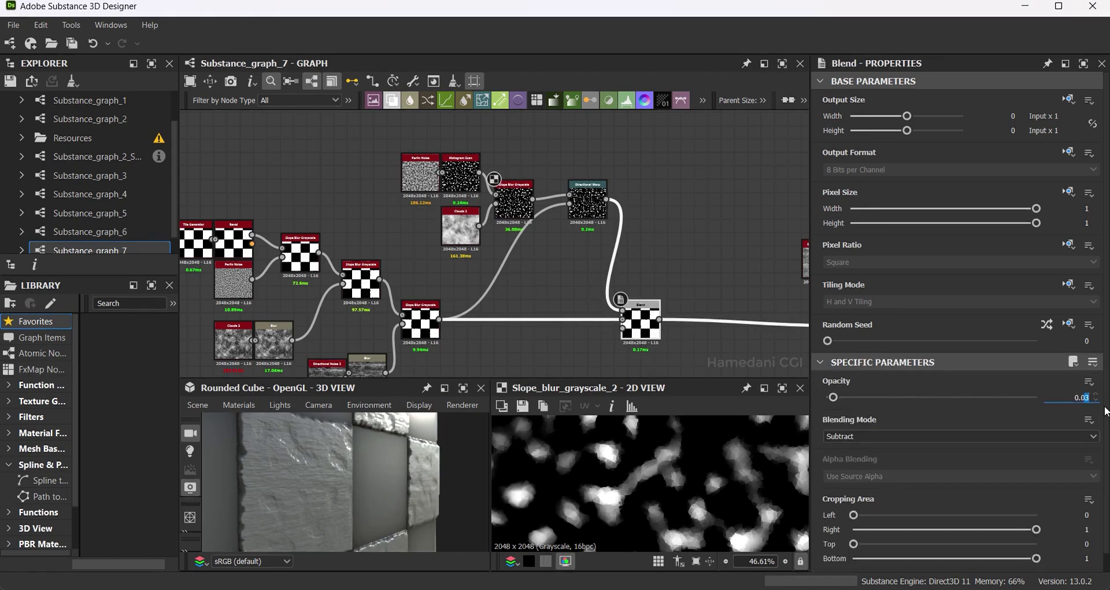
{"action": "middle_click_drag", "start_coordinate": [727, 322], "coordinate": [534, 322]}
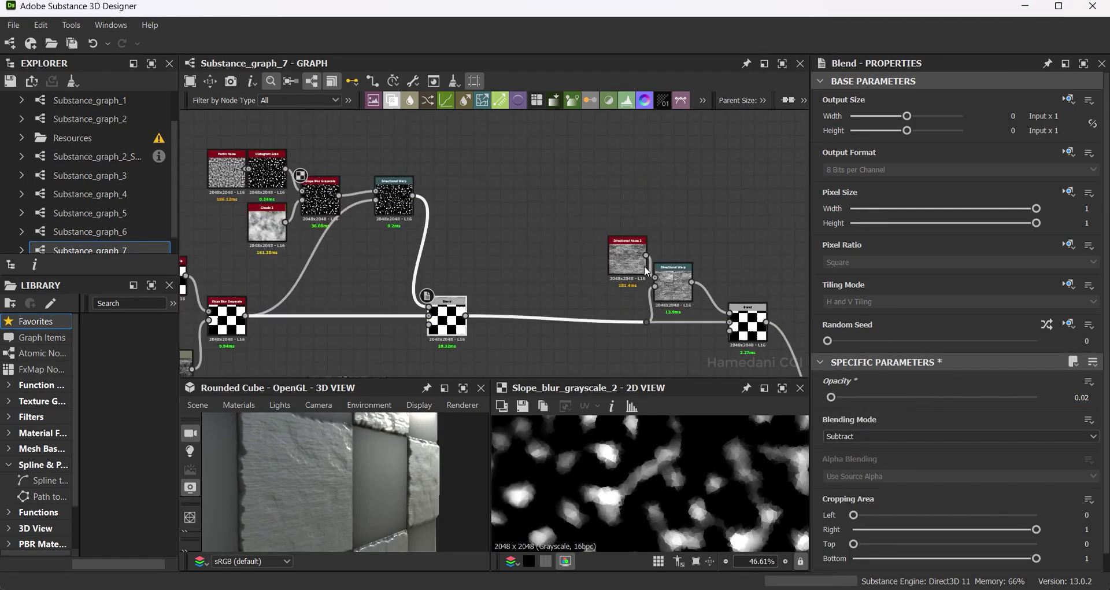
{"action": "left_click_drag", "start_coordinate": [735, 312], "coordinate": [605, 311]}
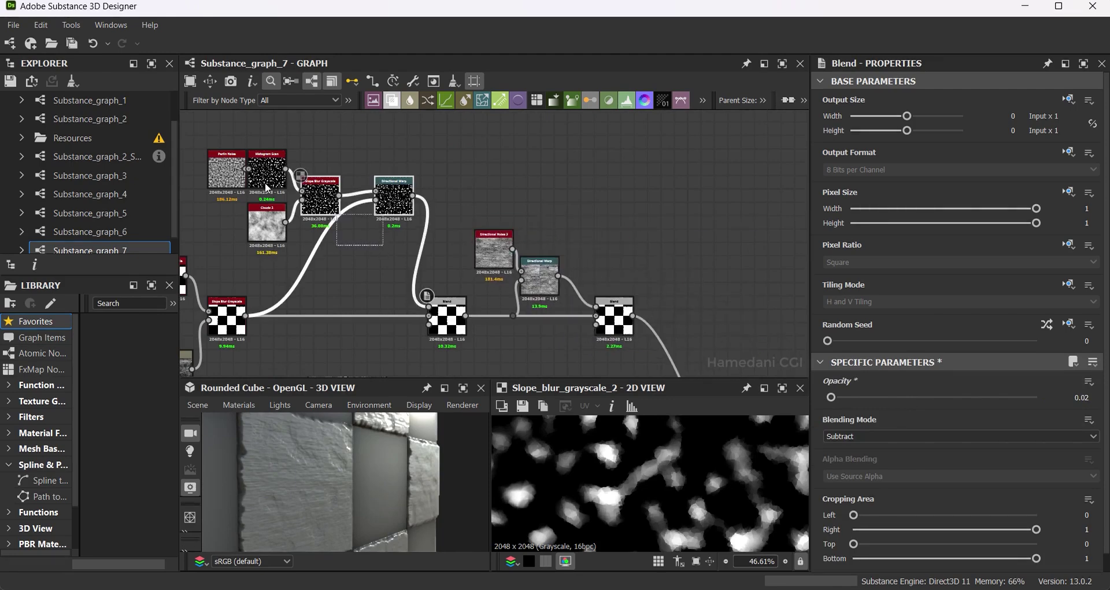
Add a dot on the Blend output link, then a BnW Spots node and a Blend on that link.
{"action": "middle_click_drag", "start_coordinate": [622, 239], "coordinate": [491, 158]}
{"action": "double_click", "coordinate": [546, 290]}
{"action": "left_click_drag", "start_coordinate": [546, 290], "coordinate": [664, 233]}
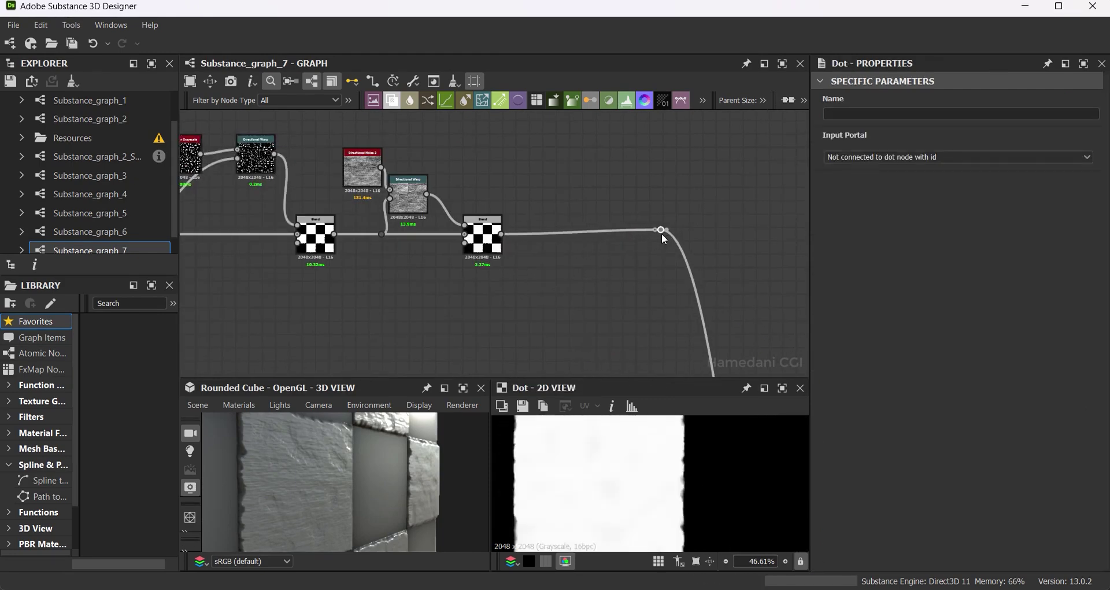
{"action": "key", "text": "space"}
{"action": "type", "text": "bnw"}
{"action": "left_click", "coordinate": [584, 185]}
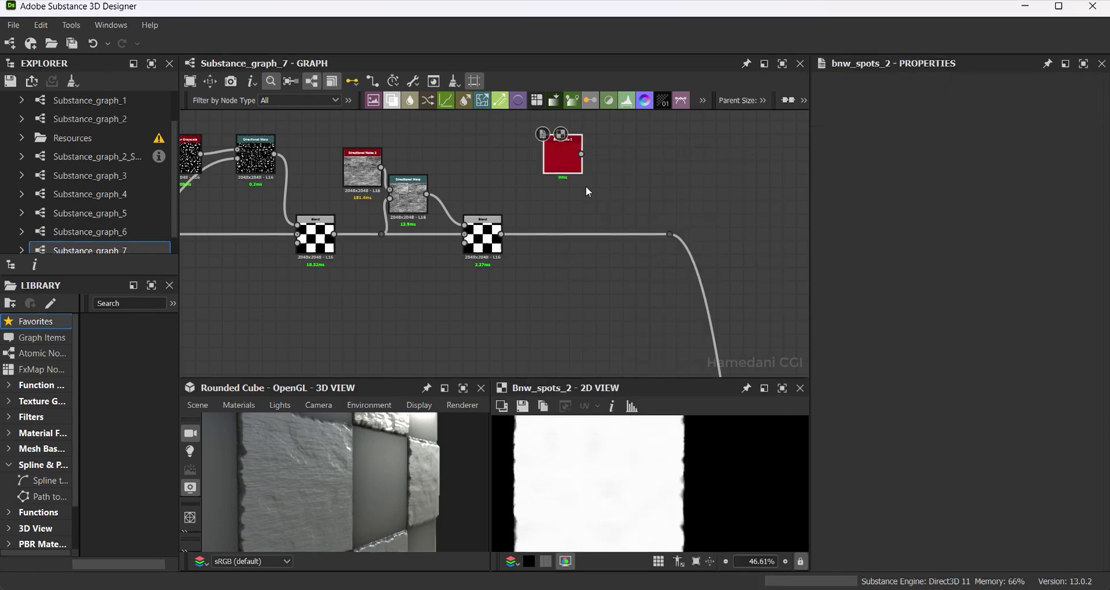
{"action": "key", "text": "space"}
{"action": "left_click", "coordinate": [682, 188]}
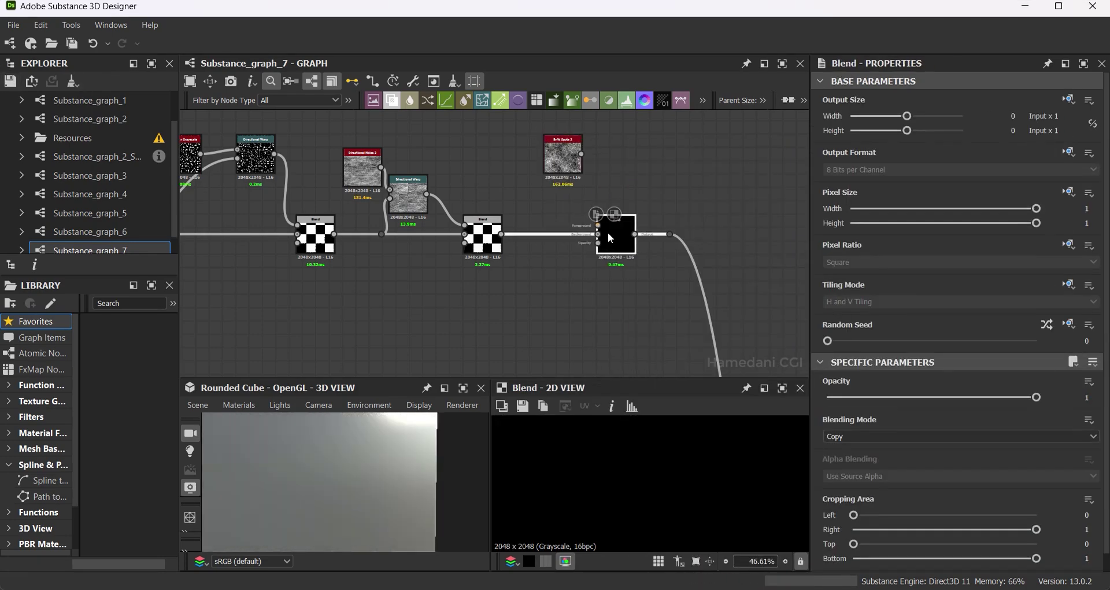
Warp the tile chain with a Directional Warp at intensity 50, angle rotated a quarter turn.
{"action": "left_click", "coordinate": [583, 162]}
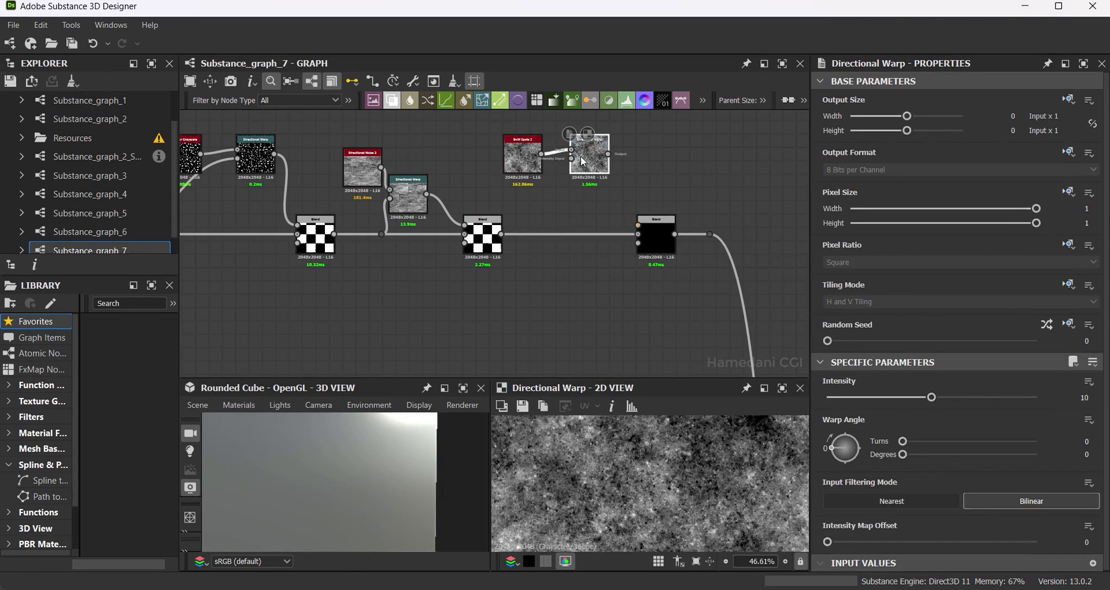
{"action": "left_click_drag", "start_coordinate": [572, 169], "coordinate": [571, 157]}
{"action": "double_click", "coordinate": [1085, 397]}
{"action": "type", "text": "50"}
{"action": "key", "text": "Return"}
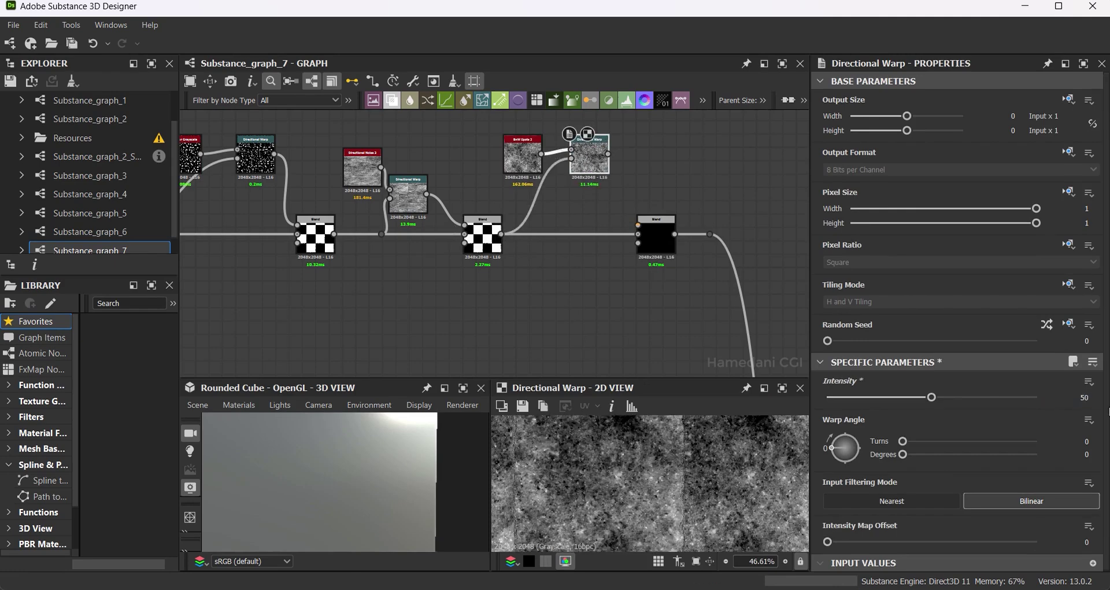
{"action": "left_click", "coordinate": [855, 452]}
Feed the warped spots into the Blend set to Multiply at 0.05 opacity.
{"action": "left_click_drag", "start_coordinate": [608, 154], "coordinate": [638, 225]}
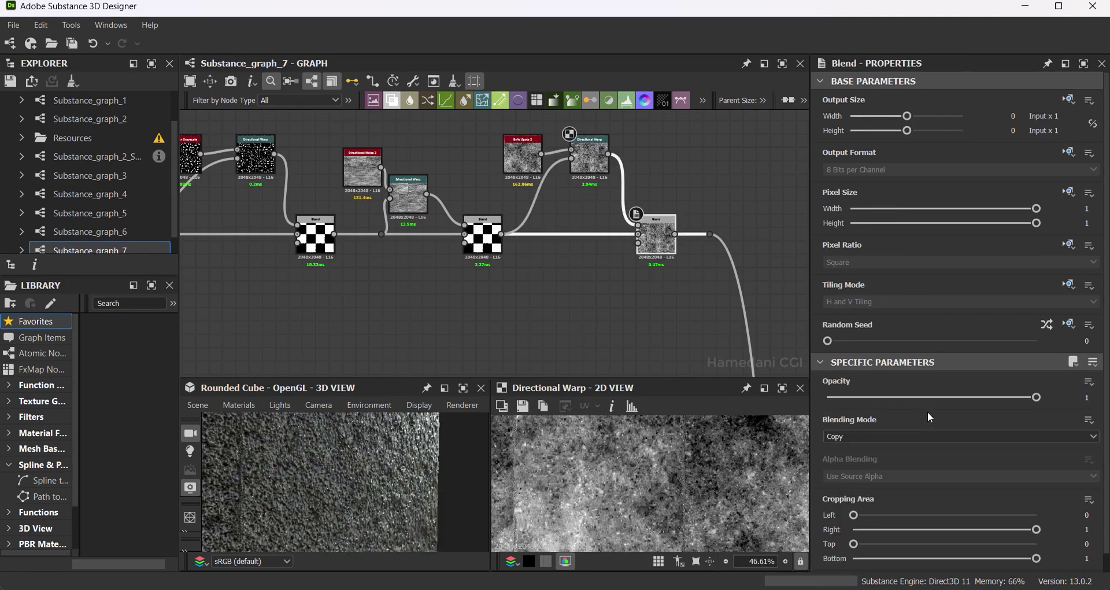
{"action": "left_click", "coordinate": [959, 436]}
{"action": "left_click", "coordinate": [878, 472]}
{"action": "left_click", "coordinate": [839, 398]}
{"action": "left_click_drag", "start_coordinate": [839, 400], "coordinate": [837, 400]}
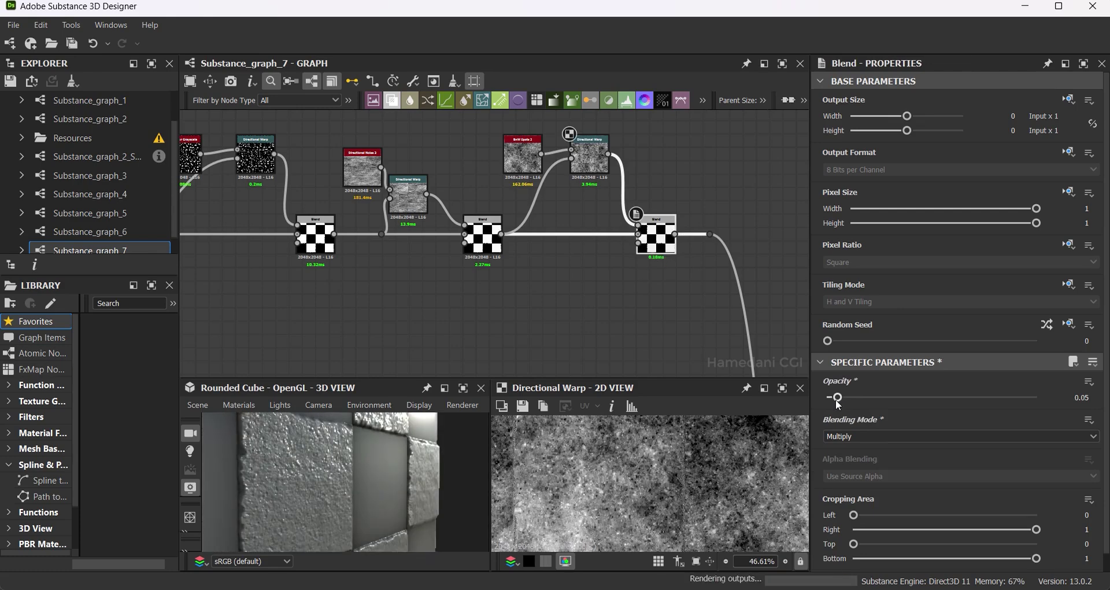
Insert another Blend on the main wire, set to Multiply at 0.04 opacity.
{"action": "middle_click_drag", "start_coordinate": [635, 285], "coordinate": [510, 300]}
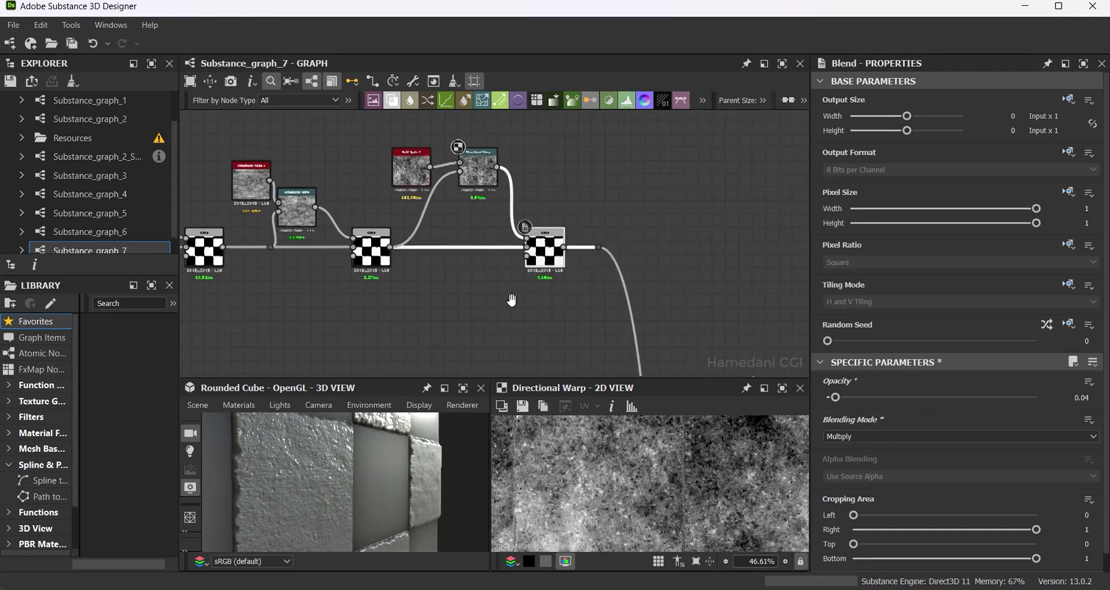
{"action": "key", "text": "space"}
{"action": "left_click", "coordinate": [723, 188]}
{"action": "left_click", "coordinate": [875, 435]}
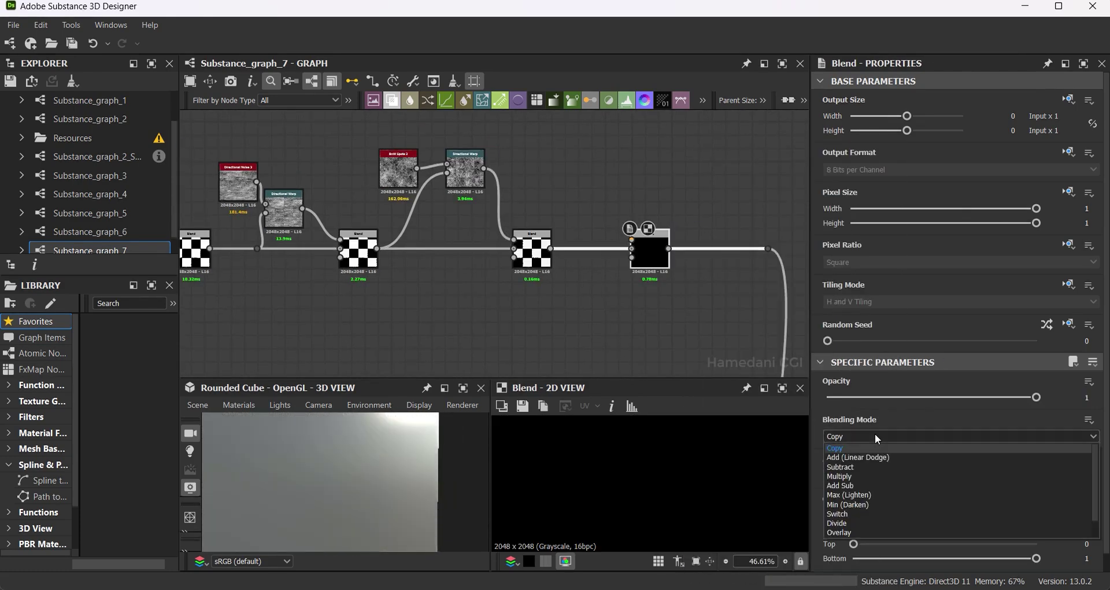
{"action": "left_click", "coordinate": [865, 477]}
{"action": "left_click", "coordinate": [835, 397]}
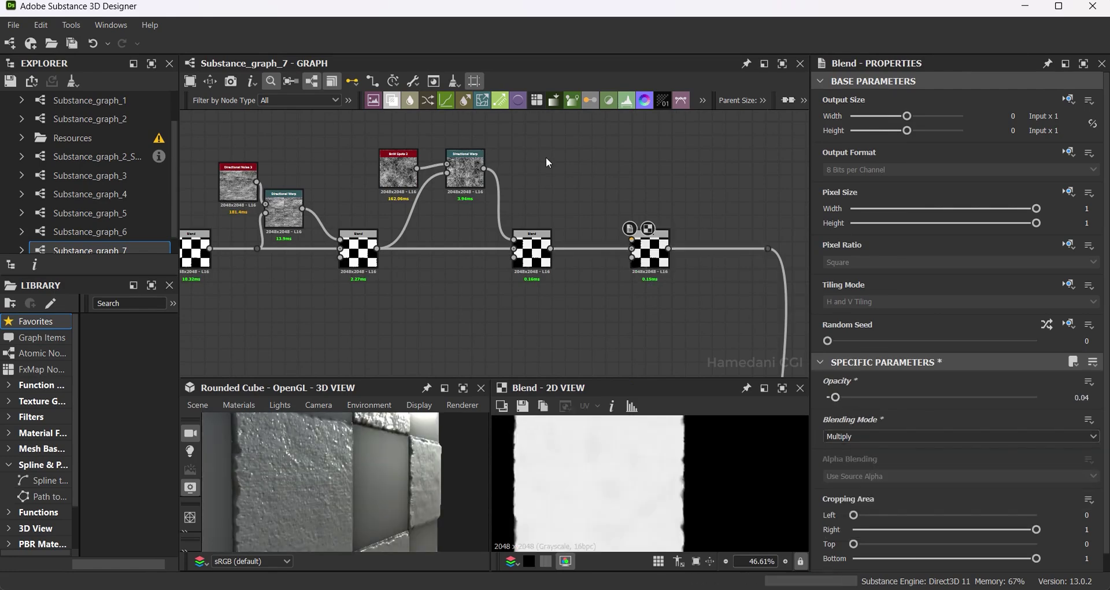
Add BnW Spots 1 with a Directional Warp at intensity 50 and angle about −163°.
{"action": "key", "text": "space"}
{"action": "type", "text": "bnw"}
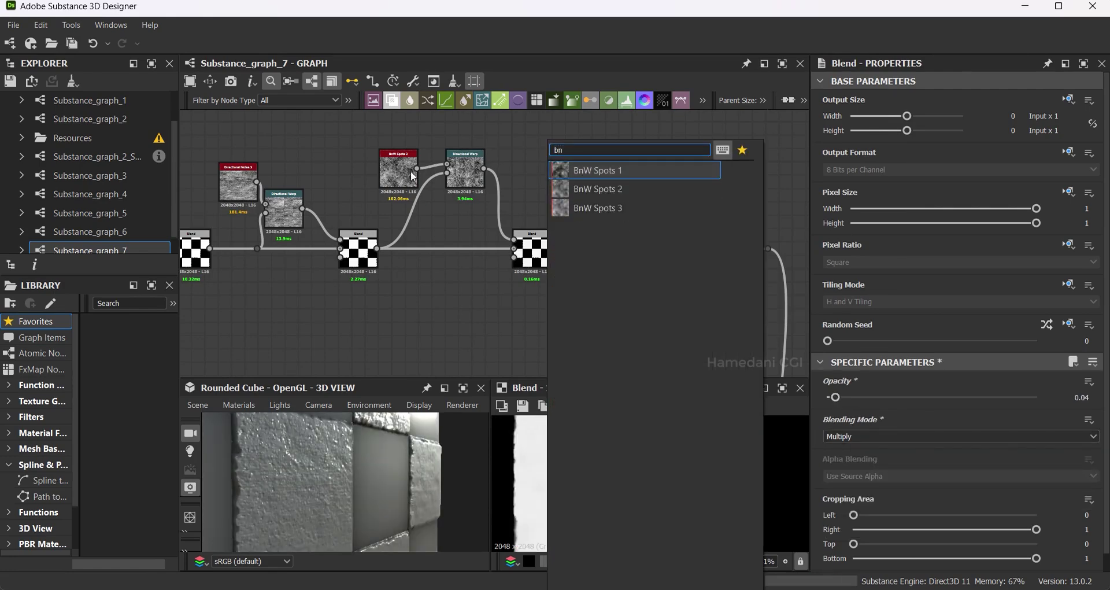
{"action": "key", "text": "Escape"}
{"action": "left_click", "coordinate": [559, 167]}
{"action": "left_click", "coordinate": [481, 103]}
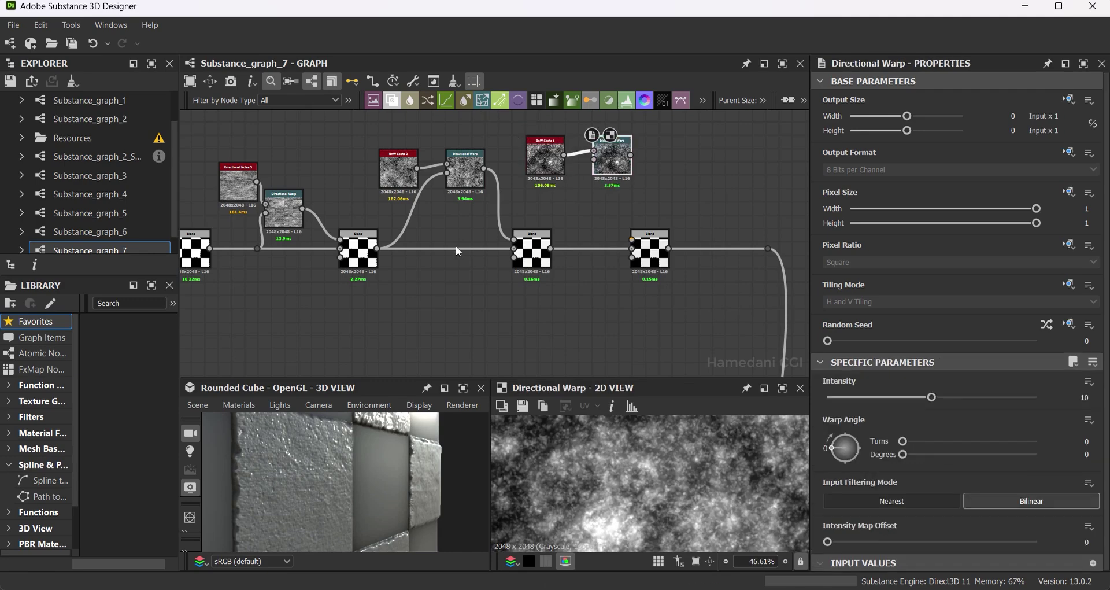
{"action": "left_click_drag", "start_coordinate": [592, 191], "coordinate": [594, 155]}
{"action": "double_click", "coordinate": [1085, 397]}
{"action": "type", "text": "50"}
{"action": "key", "text": "Return"}
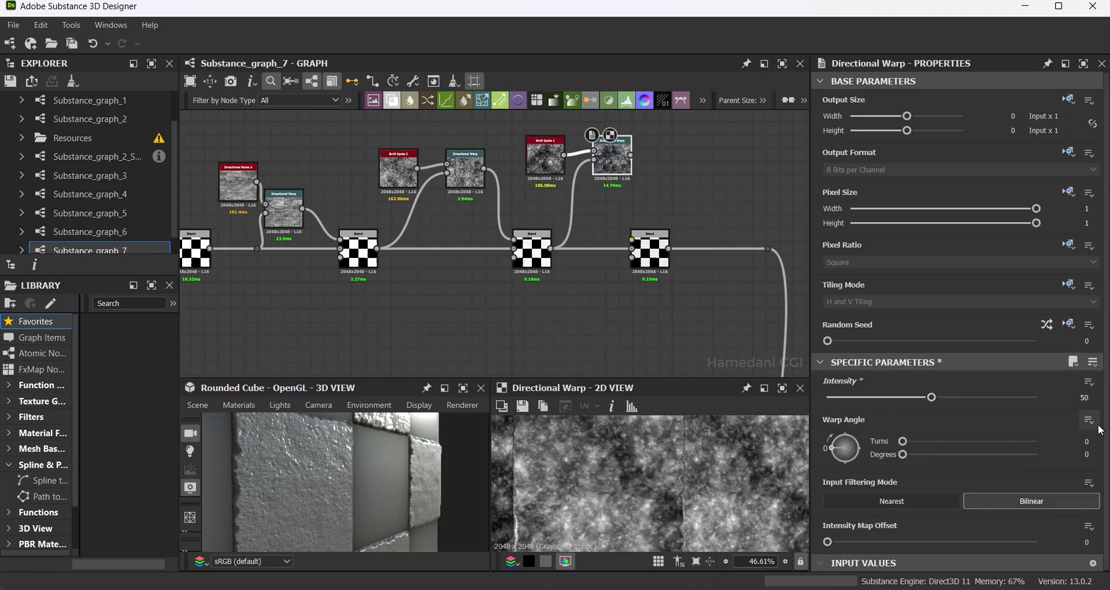
{"action": "left_click", "coordinate": [856, 464]}
{"action": "left_click_drag", "start_coordinate": [649, 246], "coordinate": [665, 245]}
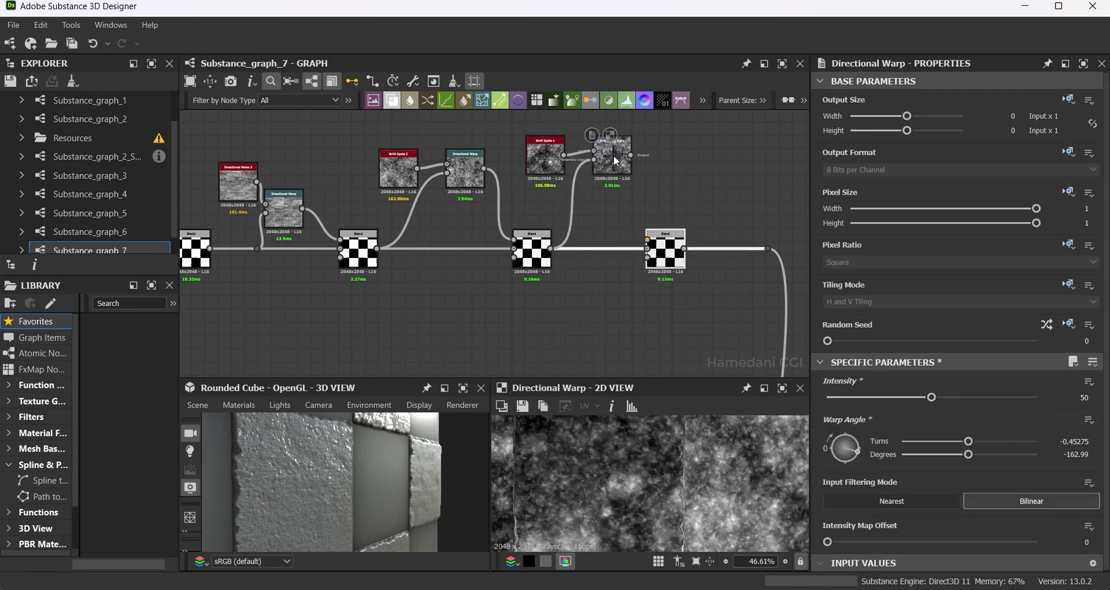
Set the middle Blend's opacity to 0.02.
{"action": "left_click", "coordinate": [661, 242]}
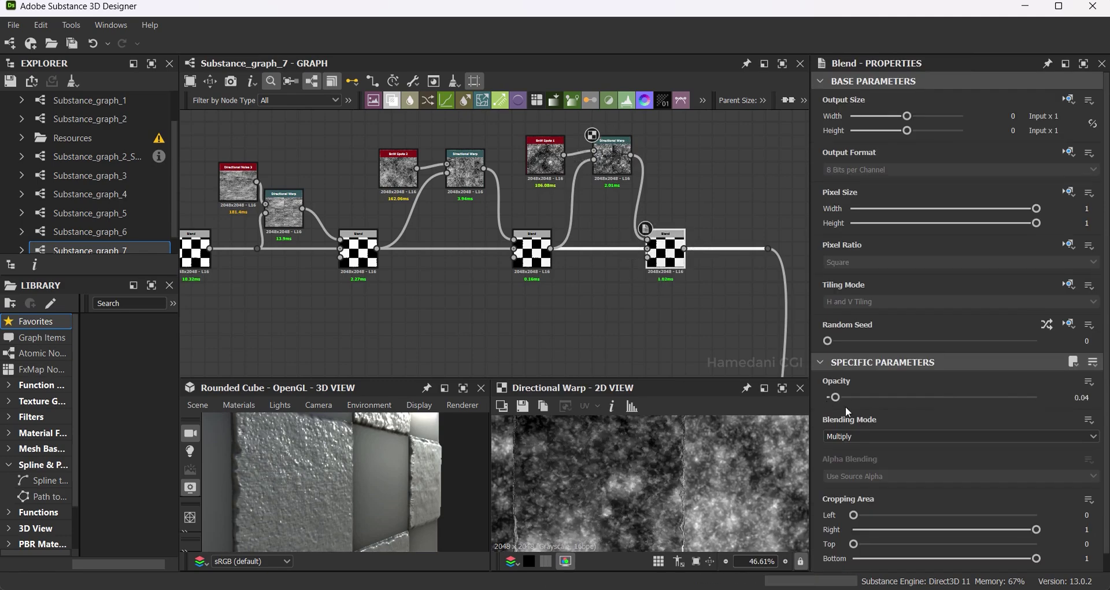
{"action": "left_click", "coordinate": [532, 264]}
{"action": "type", "text": "0.02"}
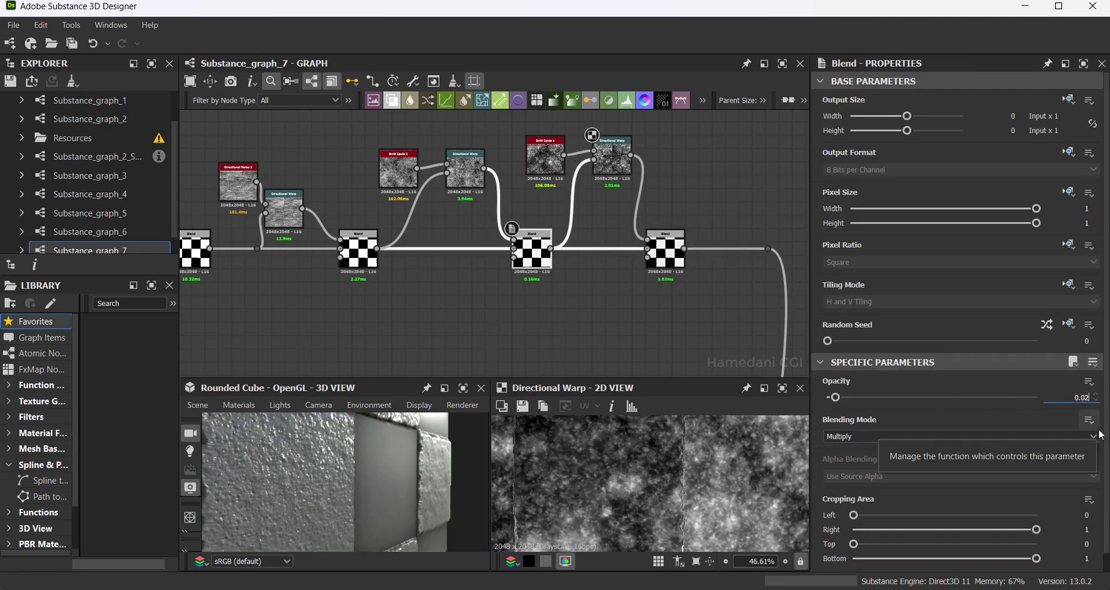
{"action": "key", "text": "Return"}
{"action": "left_click_drag", "start_coordinate": [845, 399], "coordinate": [804, 404]}
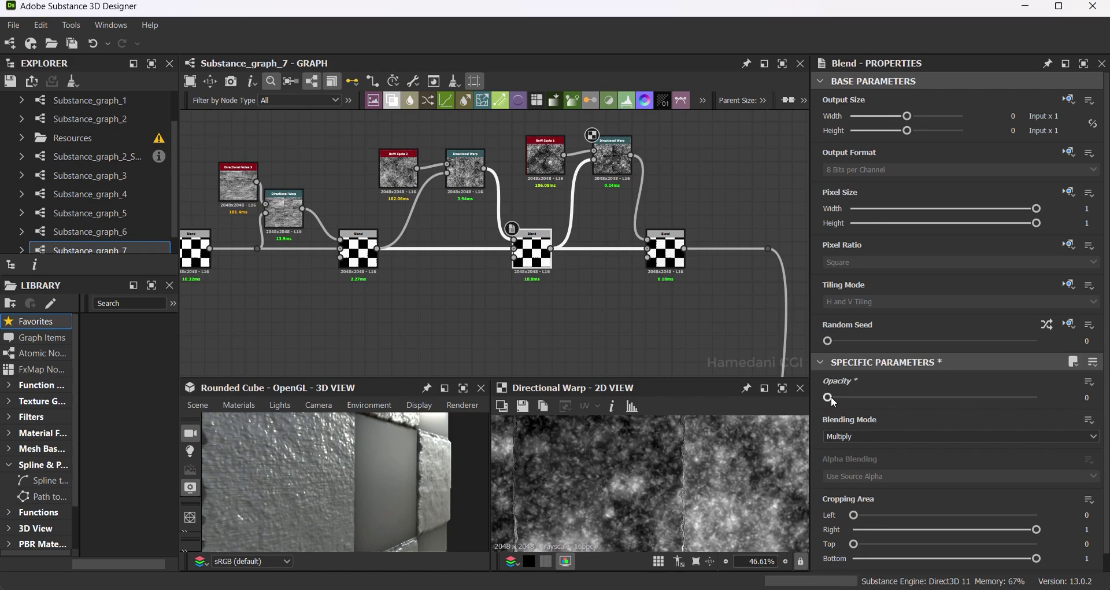
{"action": "key", "text": "ctrl+z"}
{"action": "scroll", "coordinate": [636, 480], "scroll_direction": "down", "scroll_amount": 3}
{"action": "scroll", "coordinate": [307, 474], "scroll_direction": "down", "scroll_amount": 3}
{"action": "scroll", "coordinate": [495, 231], "scroll_direction": "down", "scroll_amount": 3}
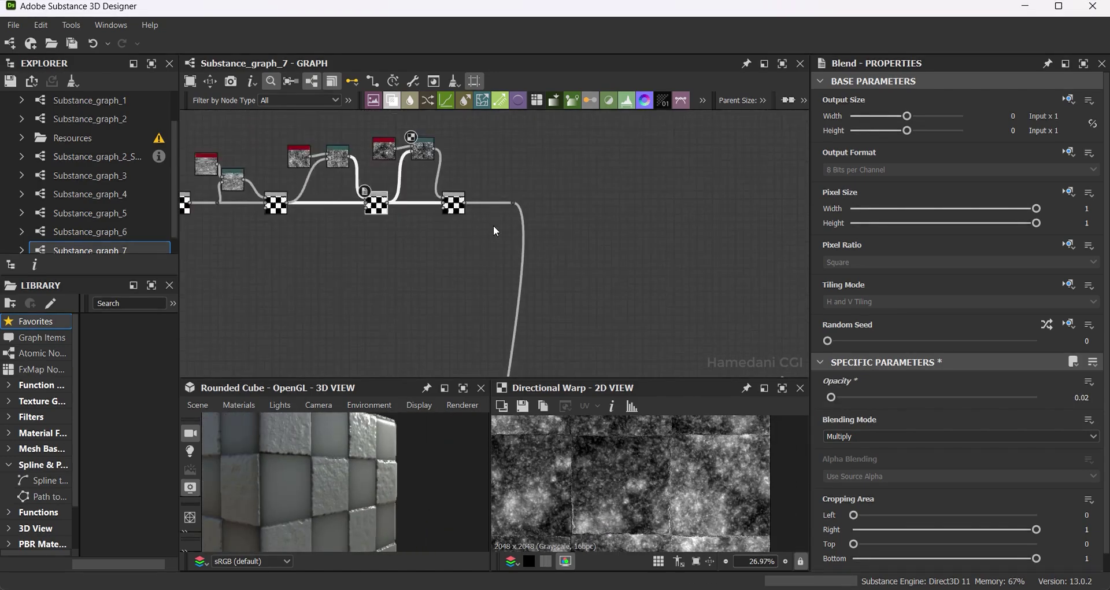
{"action": "scroll", "coordinate": [495, 231], "scroll_direction": "down", "scroll_amount": 2}
Rearrange the top node cluster and delete the link to the output nodes.
{"action": "double_click", "coordinate": [485, 214]}
{"action": "scroll", "coordinate": [519, 234], "scroll_direction": "down", "scroll_amount": 2}
{"action": "scroll", "coordinate": [519, 235], "scroll_direction": "down", "scroll_amount": 2}
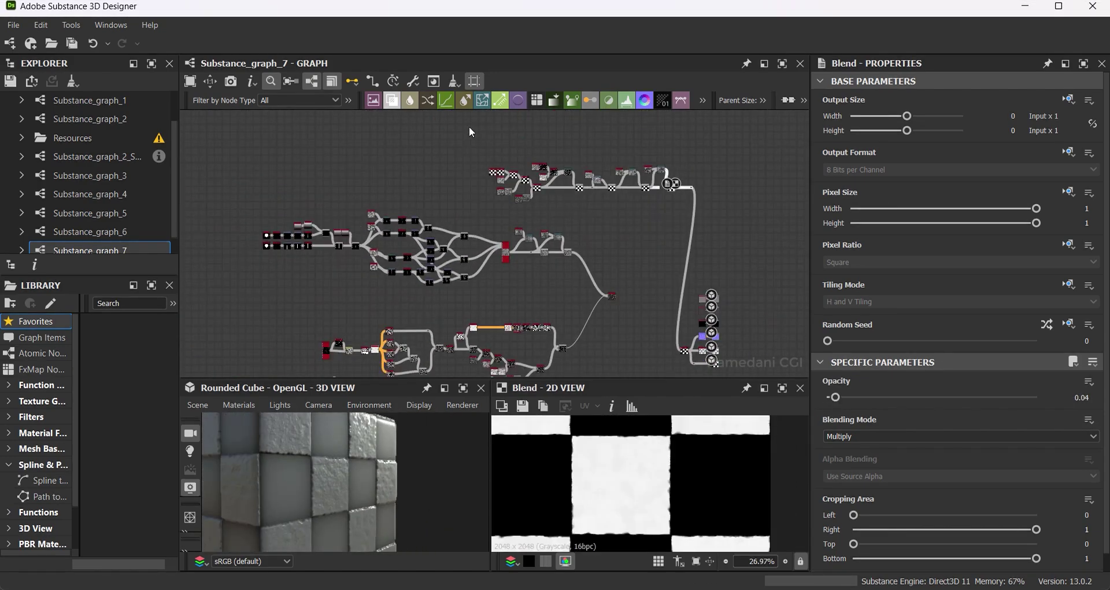
{"action": "mouse_move", "coordinate": [470, 126]}
{"action": "left_mouse_down"}
{"action": "mouse_move", "coordinate": [691, 205]}
{"action": "mouse_move", "coordinate": [598, 158]}
{"action": "left_mouse_up"}
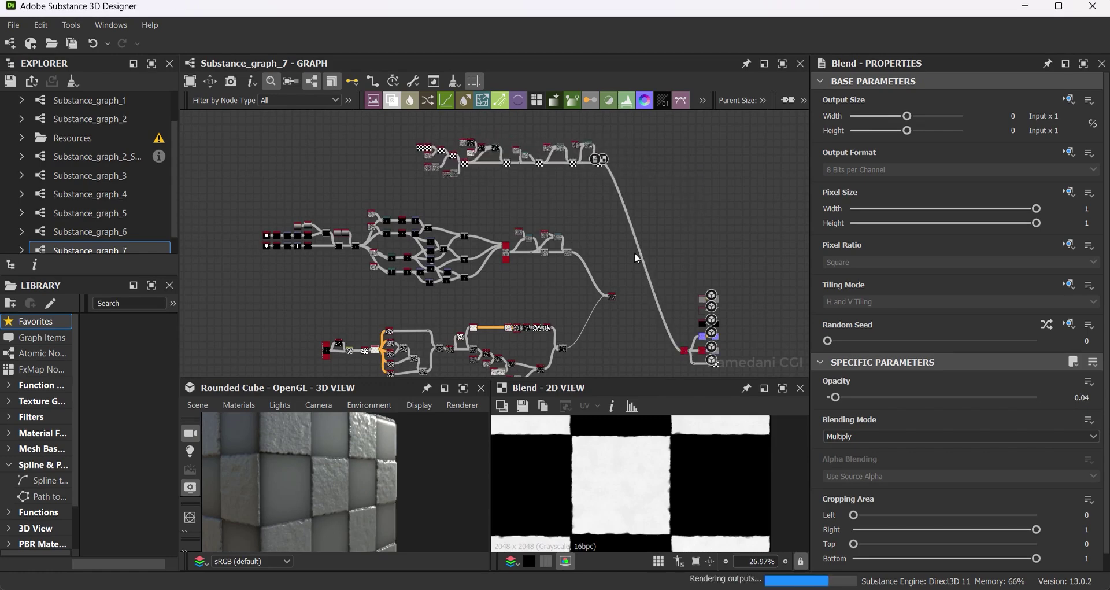
{"action": "key", "text": "Delete"}
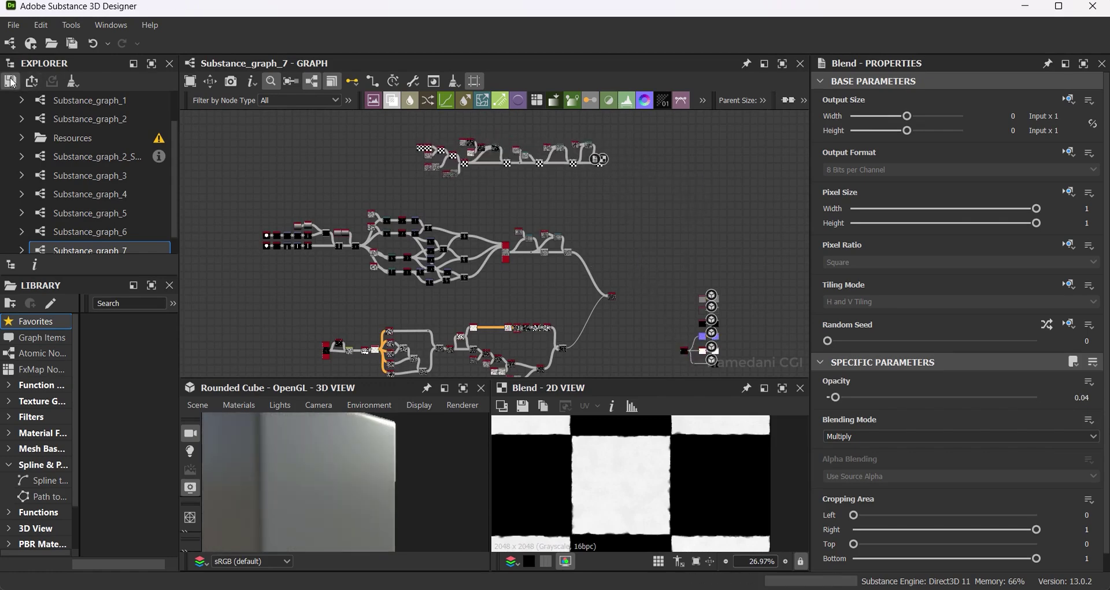
{"action": "middle_click_drag", "start_coordinate": [579, 227], "coordinate": [548, 218]}
{"action": "key", "text": "space"}
{"action": "type", "text": "be"}
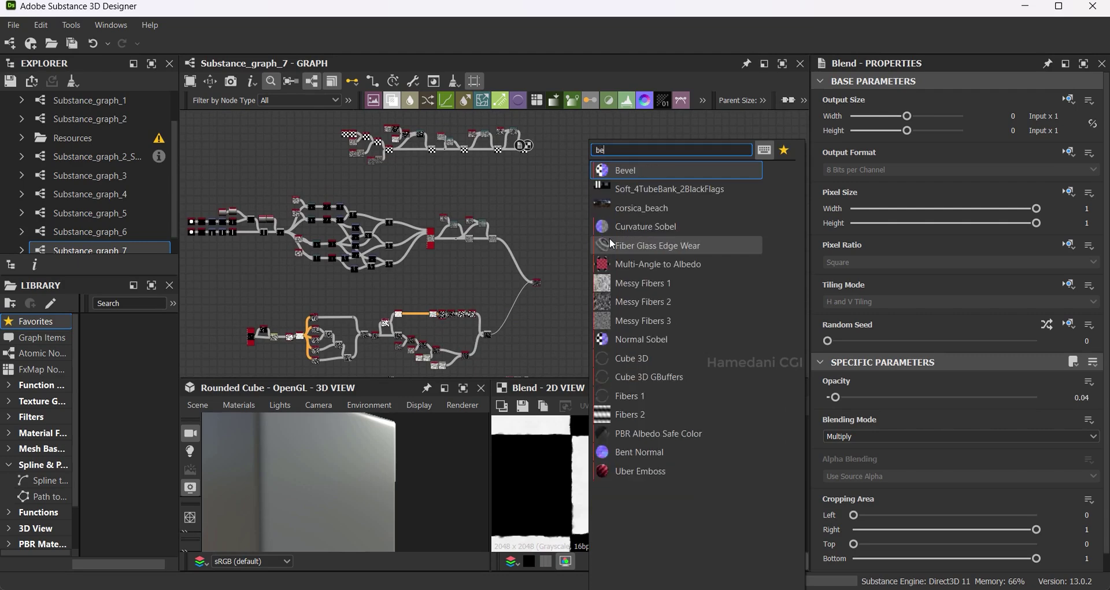
{"action": "key", "text": "Escape"}
{"action": "scroll", "coordinate": [529, 289], "scroll_direction": "up", "scroll_amount": 3}
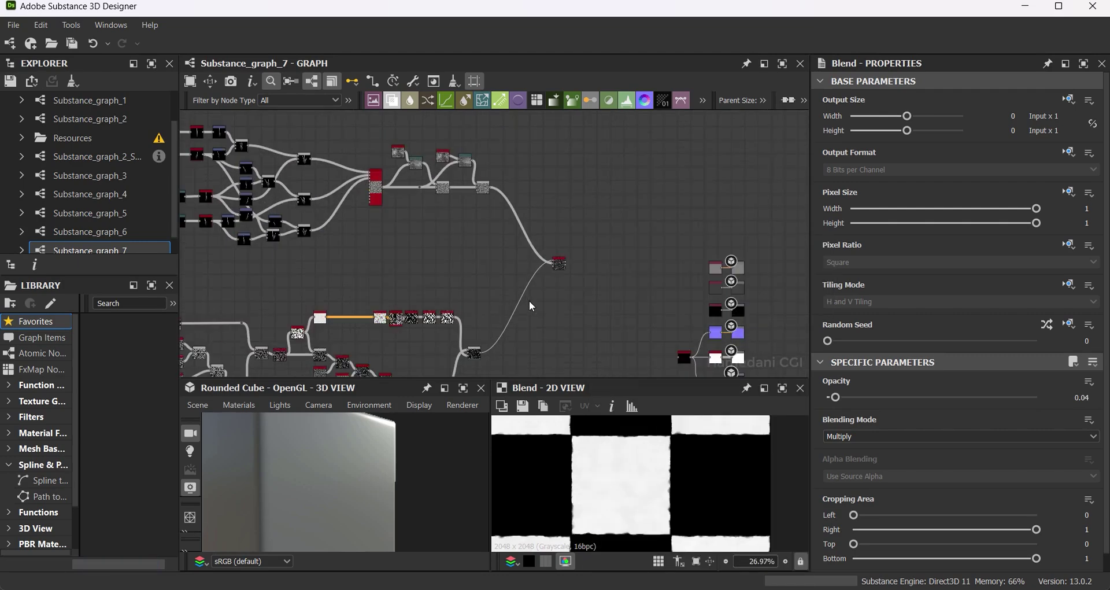
{"action": "scroll", "coordinate": [529, 296], "scroll_direction": "up", "scroll_amount": 2}
{"action": "scroll", "coordinate": [509, 269], "scroll_direction": "down", "scroll_amount": 2}
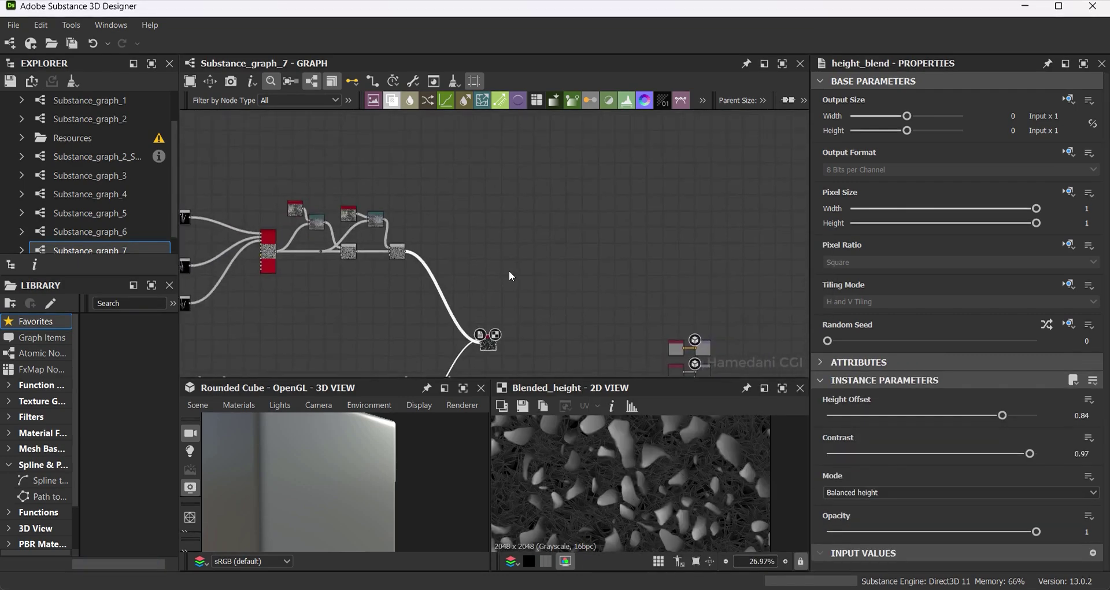
{"action": "scroll", "coordinate": [516, 289], "scroll_direction": "down", "scroll_amount": 1}
Add a Height Blend node and wire the checker tile chain into it.
{"action": "key", "text": "space"}
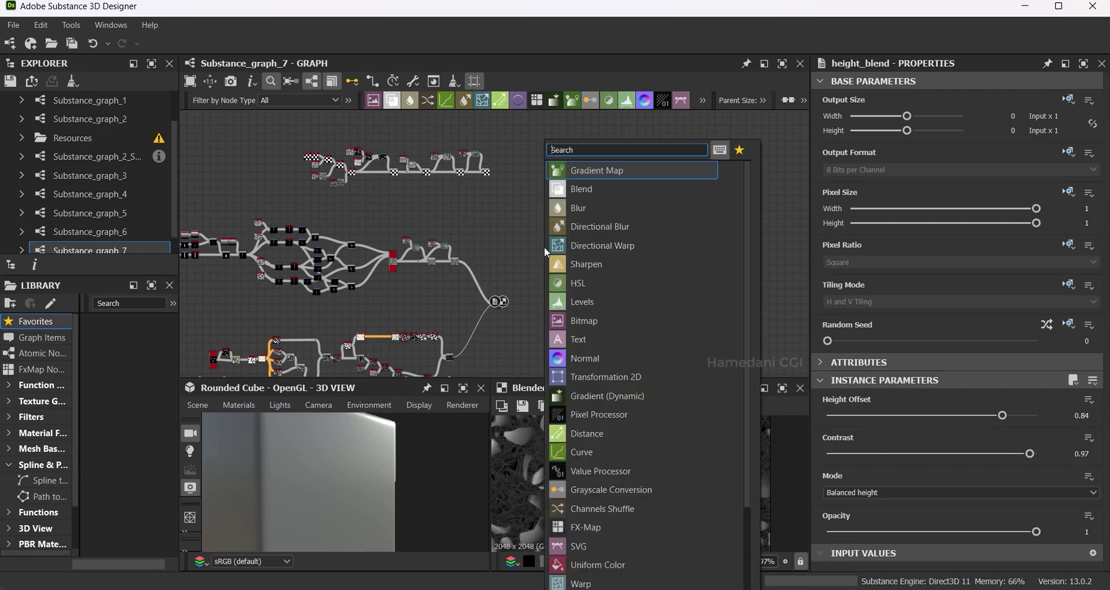
{"action": "type", "text": "he"}
{"action": "left_click", "coordinate": [610, 173]}
{"action": "scroll", "coordinate": [472, 340], "scroll_direction": "up", "scroll_amount": 4}
{"action": "left_click_drag", "start_coordinate": [472, 336], "coordinate": [505, 306]}
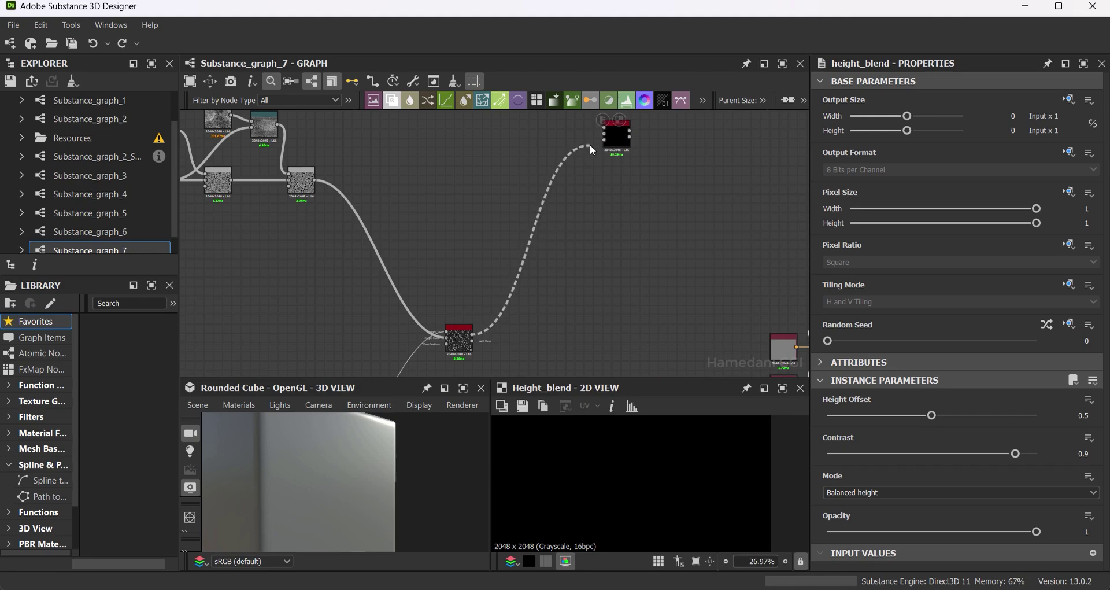
{"action": "left_click_drag", "start_coordinate": [589, 144], "coordinate": [601, 137]}
{"action": "scroll", "coordinate": [532, 301], "scroll_direction": "down", "scroll_amount": 3}
{"action": "middle_click_drag", "start_coordinate": [532, 302], "coordinate": [474, 199]}
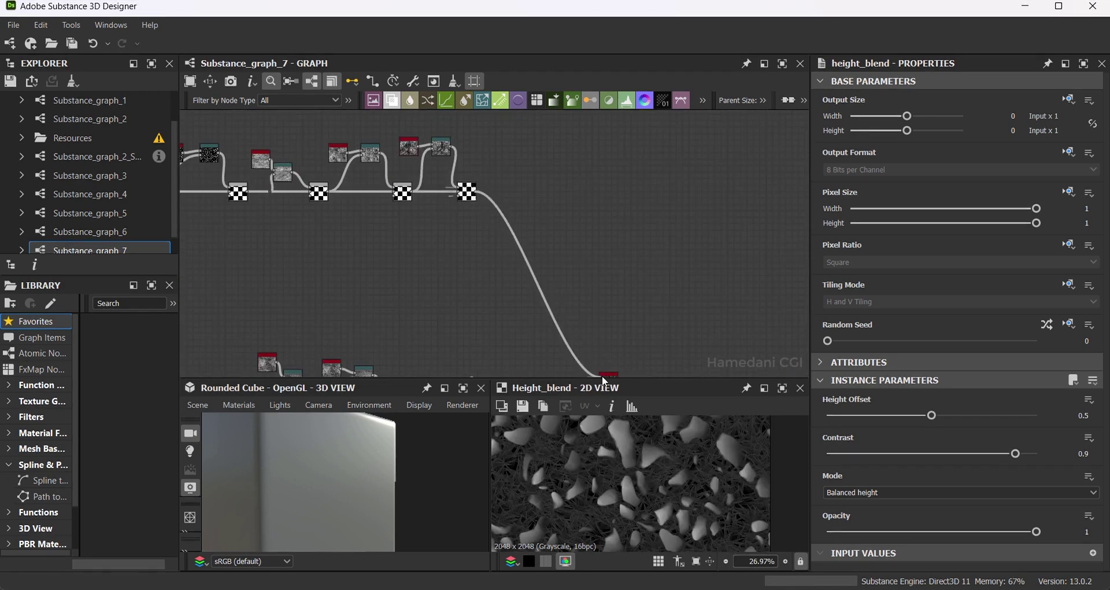
{"action": "middle_click_drag", "start_coordinate": [604, 379], "coordinate": [641, 266]}
{"action": "scroll", "coordinate": [641, 266], "scroll_direction": "up", "scroll_amount": 3}
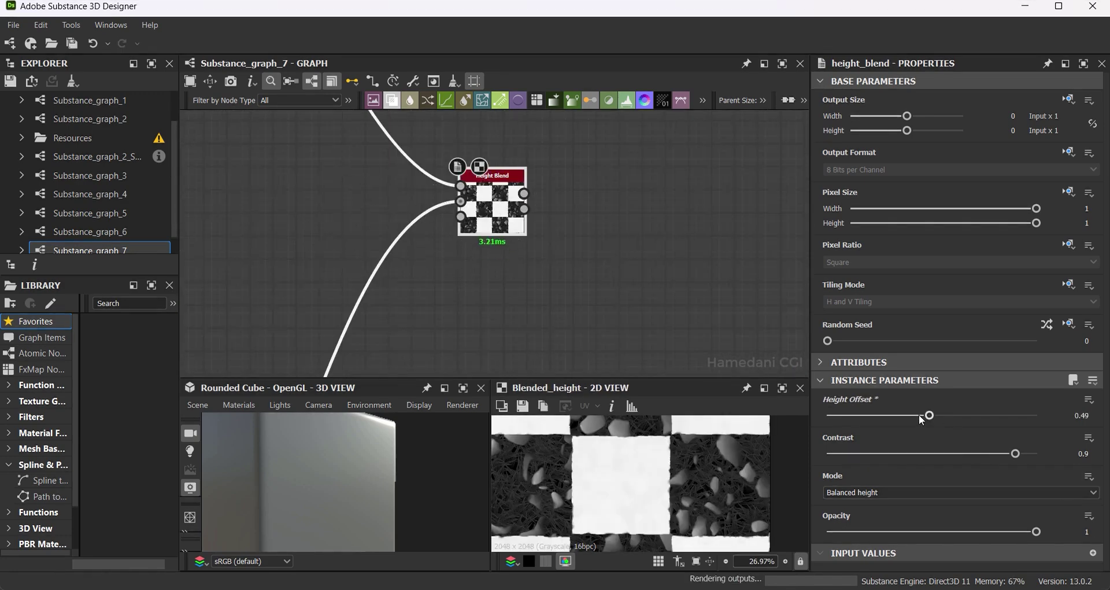
Set the Height Blend's height offset to 0.76 and contrast to 0.83.
{"action": "left_click_drag", "start_coordinate": [919, 415], "coordinate": [900, 416]}
{"action": "scroll", "coordinate": [595, 225], "scroll_direction": "down", "scroll_amount": 3}
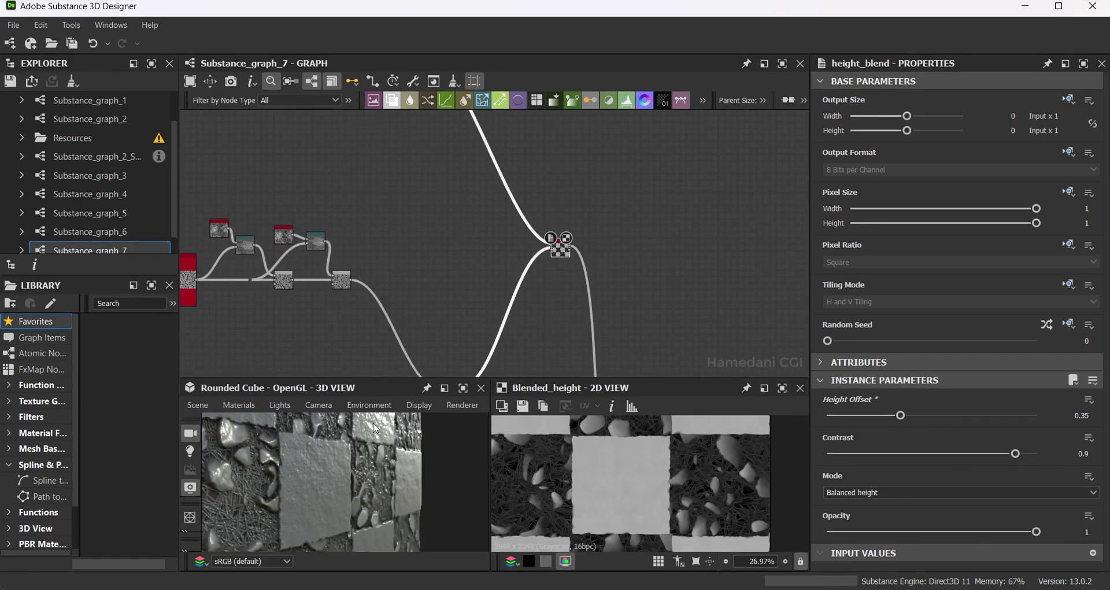
{"action": "mouse_move", "coordinate": [400, 509]}
{"action": "left_mouse_down"}
{"action": "mouse_move", "coordinate": [287, 493]}
{"action": "mouse_move", "coordinate": [304, 501]}
{"action": "mouse_move", "coordinate": [564, 477]}
{"action": "left_mouse_up"}
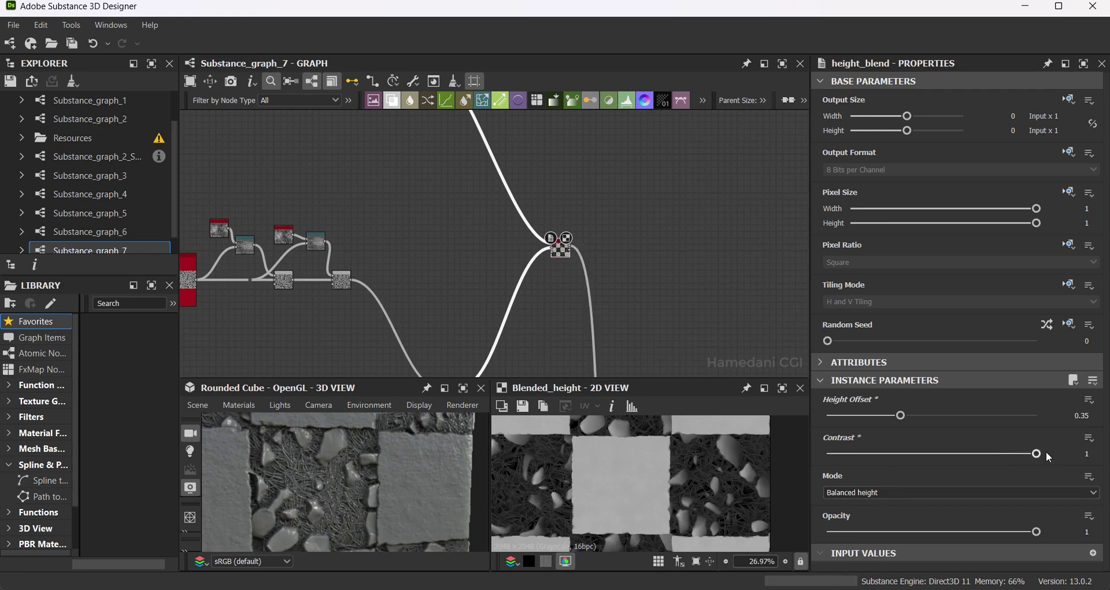
{"action": "mouse_move", "coordinate": [1036, 453]}
{"action": "left_mouse_down"}
{"action": "mouse_move", "coordinate": [921, 453]}
{"action": "mouse_move", "coordinate": [945, 453]}
{"action": "left_mouse_up"}
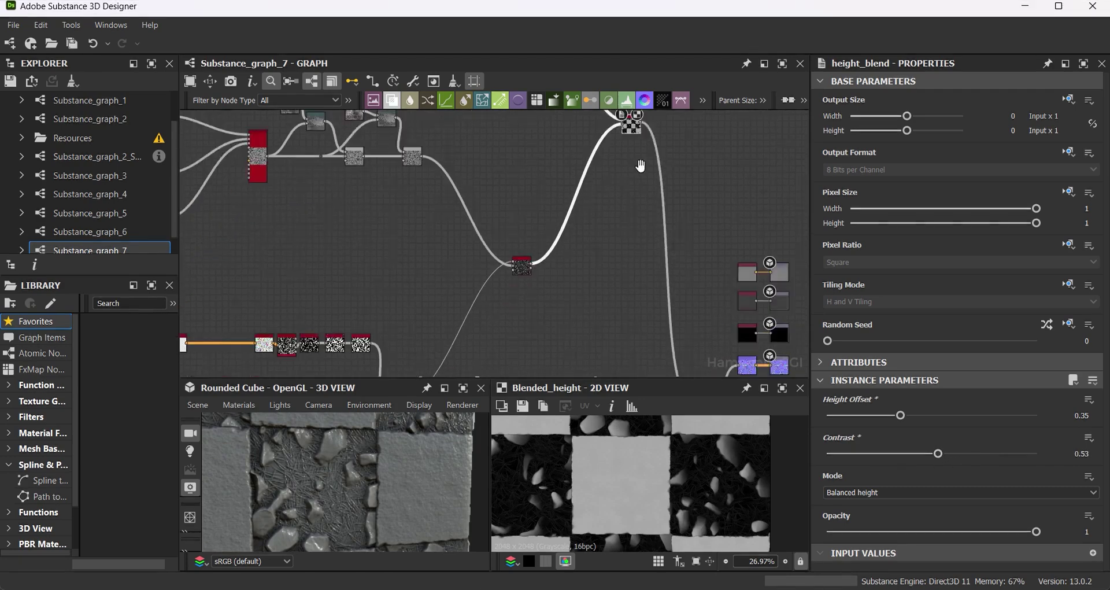
{"action": "left_click_drag", "start_coordinate": [900, 415], "coordinate": [984, 417]}
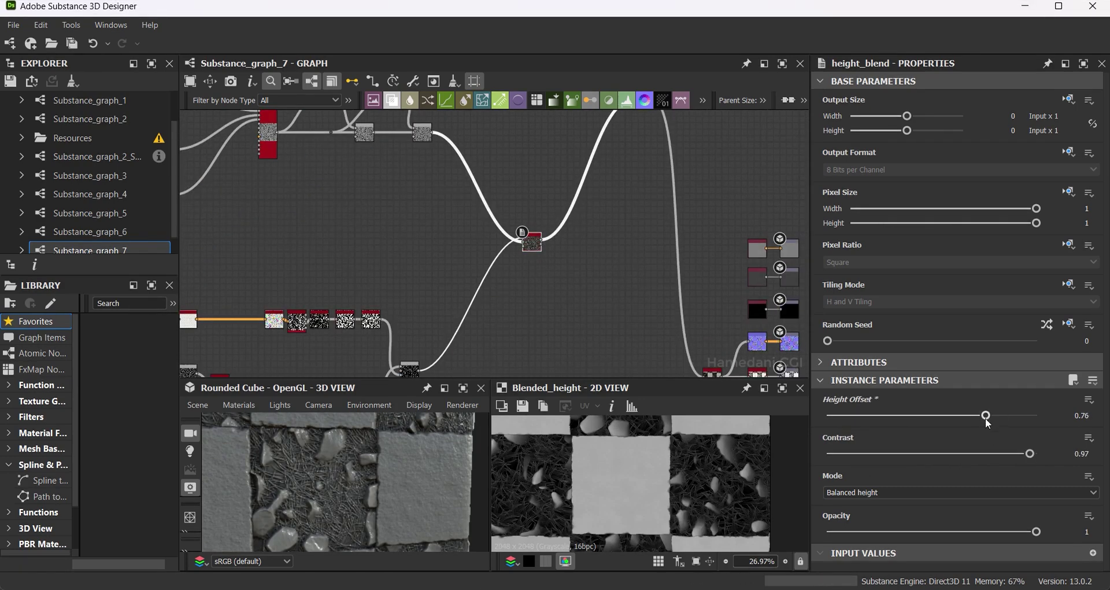
{"action": "mouse_move", "coordinate": [1029, 453]}
{"action": "left_mouse_down"}
{"action": "mouse_move", "coordinate": [973, 453]}
{"action": "mouse_move", "coordinate": [988, 453]}
{"action": "left_mouse_up"}
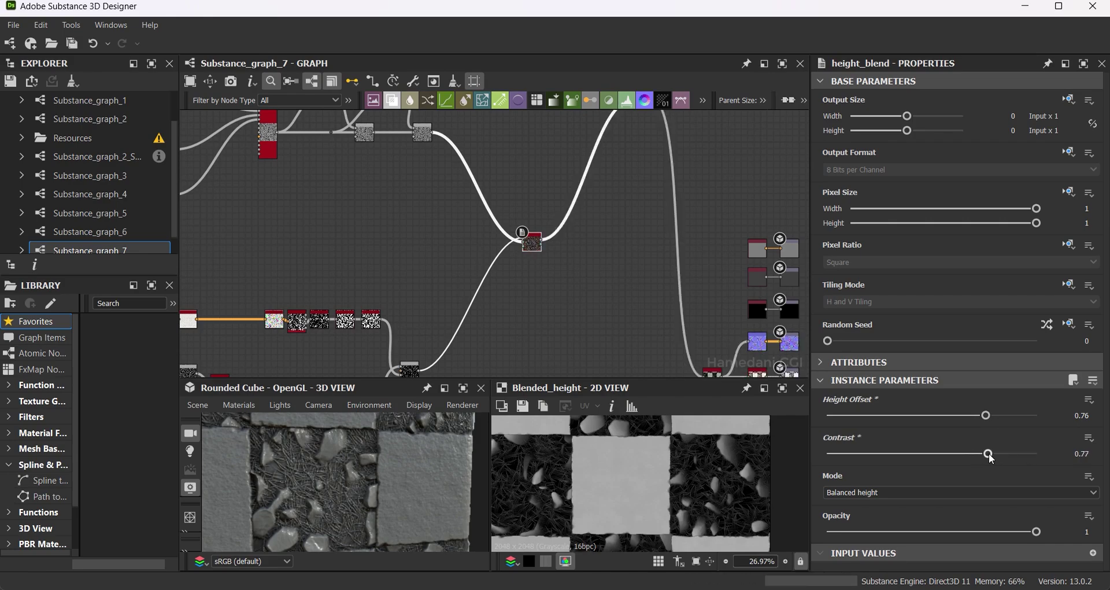
{"action": "scroll", "coordinate": [364, 473], "scroll_direction": "down", "scroll_amount": 5}
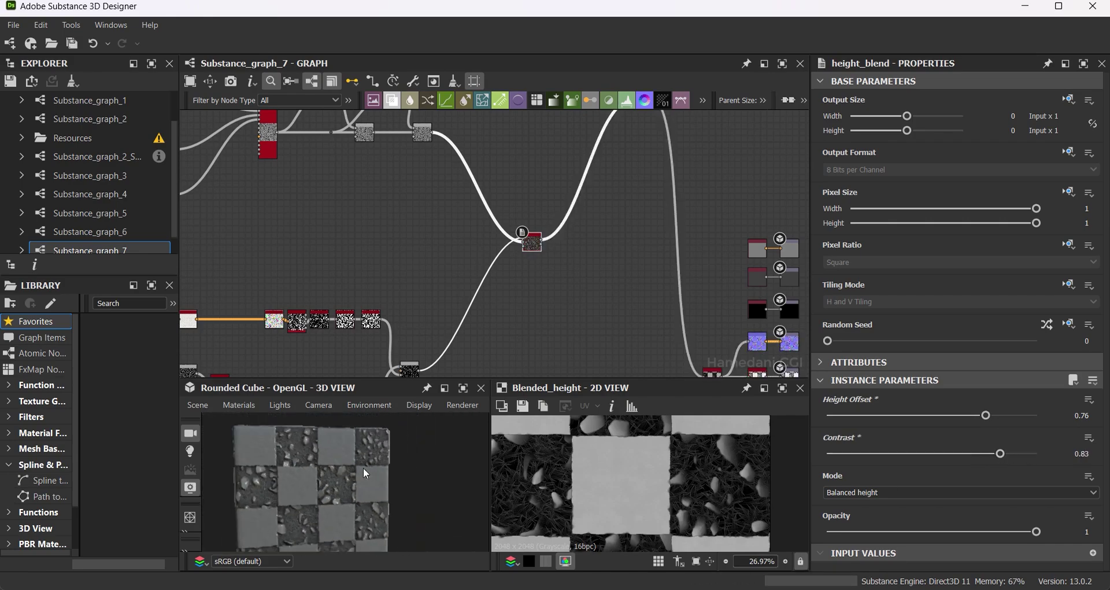
{"action": "middle_click_drag", "start_coordinate": [460, 445], "coordinate": [544, 334]}
Raise the Histogram Select range to 0.64 and check the cube preview.
{"action": "scroll", "coordinate": [539, 237], "scroll_direction": "up", "scroll_amount": 3}
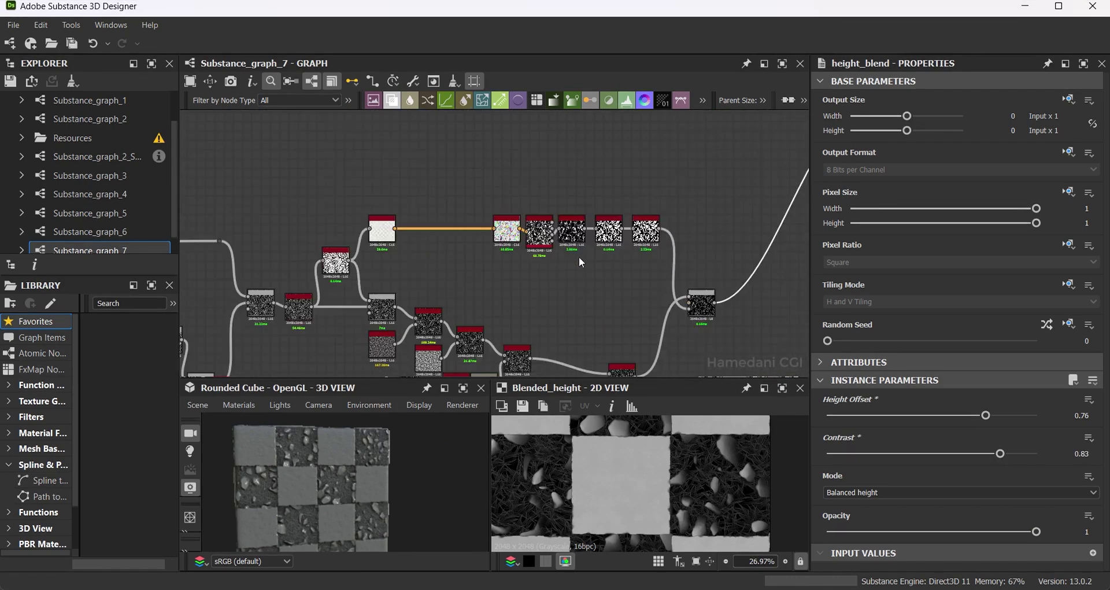
{"action": "scroll", "coordinate": [578, 255], "scroll_direction": "up", "scroll_amount": 2}
{"action": "left_click", "coordinate": [566, 214]}
{"action": "left_click_drag", "start_coordinate": [900, 453], "coordinate": [960, 453]}
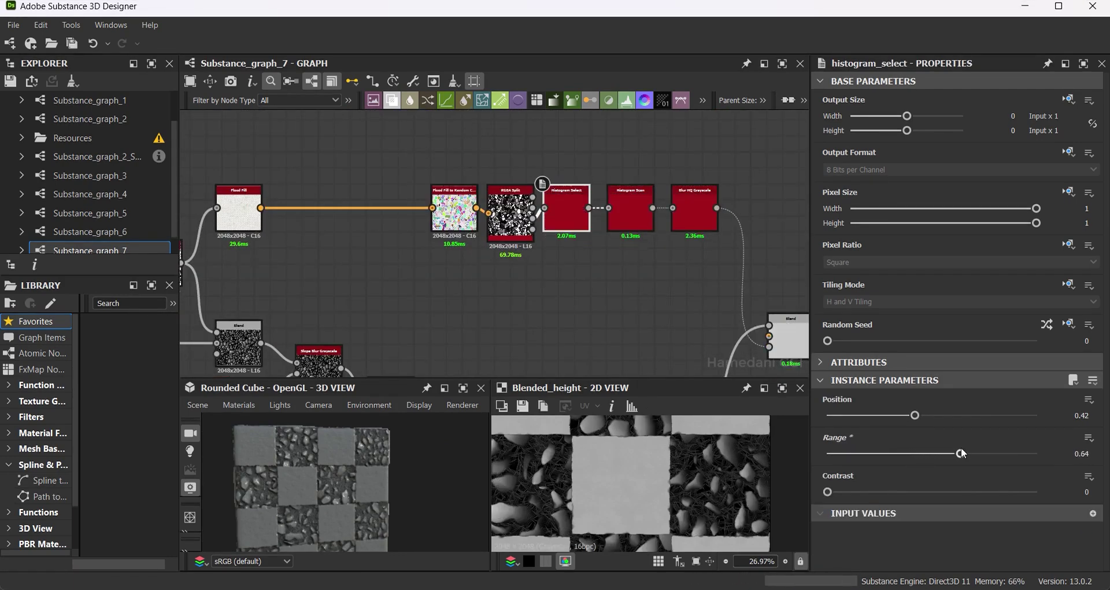
{"action": "mouse_move", "coordinate": [267, 477]}
{"action": "left_mouse_down"}
{"action": "mouse_move", "coordinate": [314, 485]}
{"action": "mouse_move", "coordinate": [348, 459]}
{"action": "mouse_move", "coordinate": [376, 472]}
{"action": "left_mouse_up"}
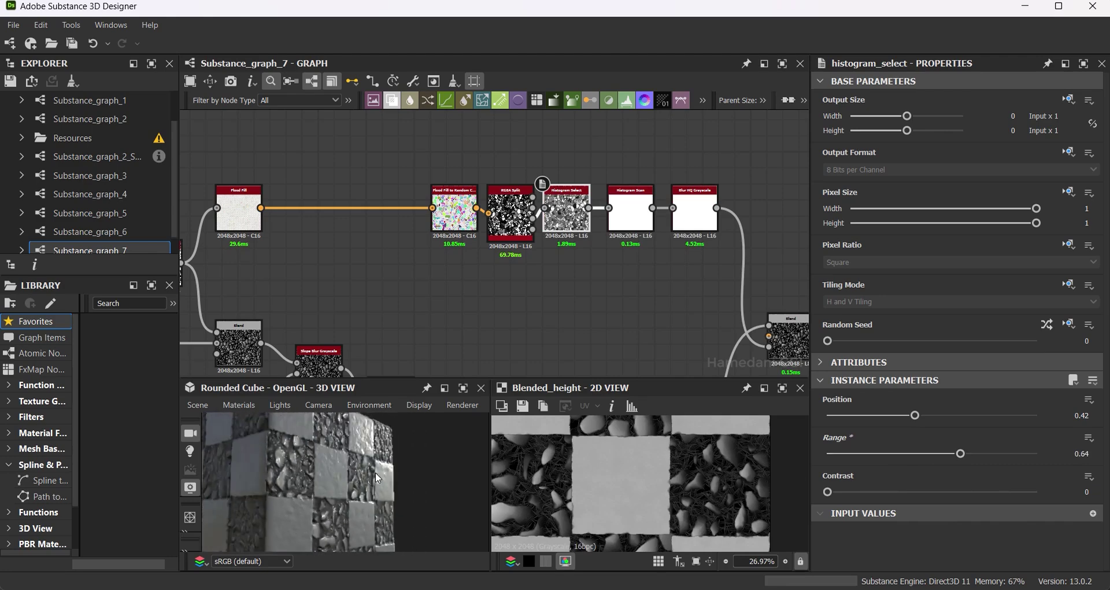
Pan across the node network back to the output nodes.
{"action": "scroll", "coordinate": [487, 333], "scroll_direction": "down", "scroll_amount": 2}
{"action": "scroll", "coordinate": [551, 331], "scroll_direction": "down", "scroll_amount": 1}
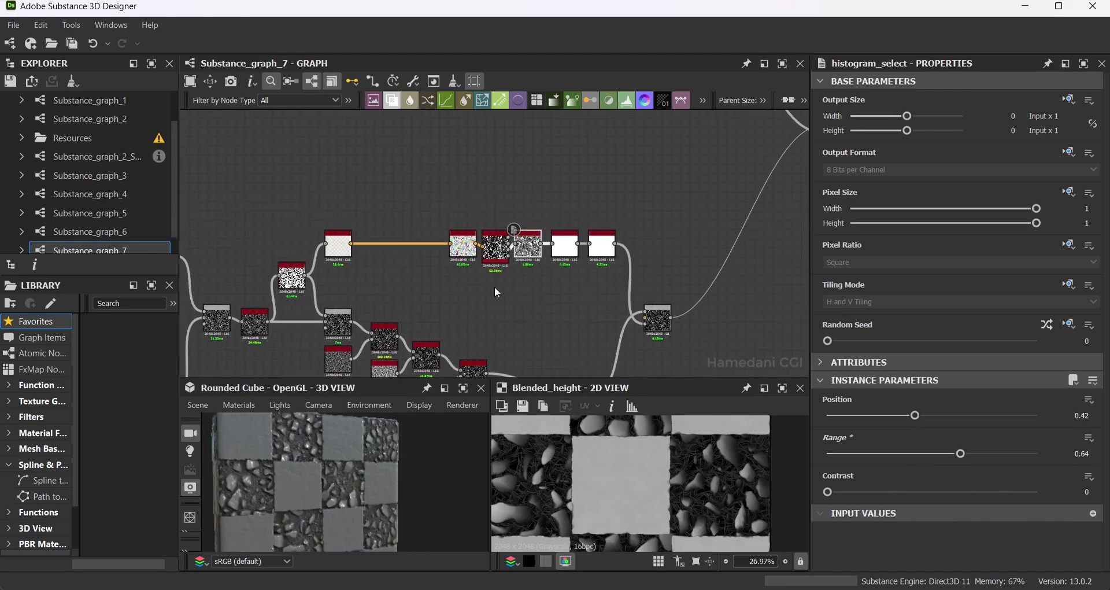
{"action": "scroll", "coordinate": [497, 231], "scroll_direction": "down", "scroll_amount": 3}
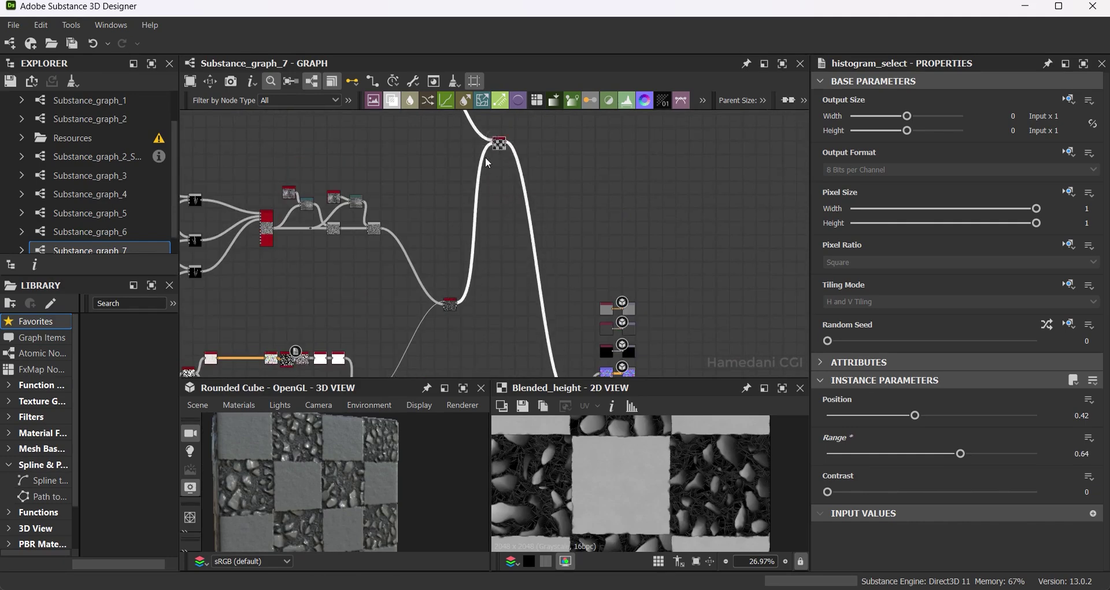
{"action": "middle_click_drag", "start_coordinate": [501, 149], "coordinate": [497, 198]}
{"action": "scroll", "coordinate": [454, 240], "scroll_direction": "down", "scroll_amount": 2}
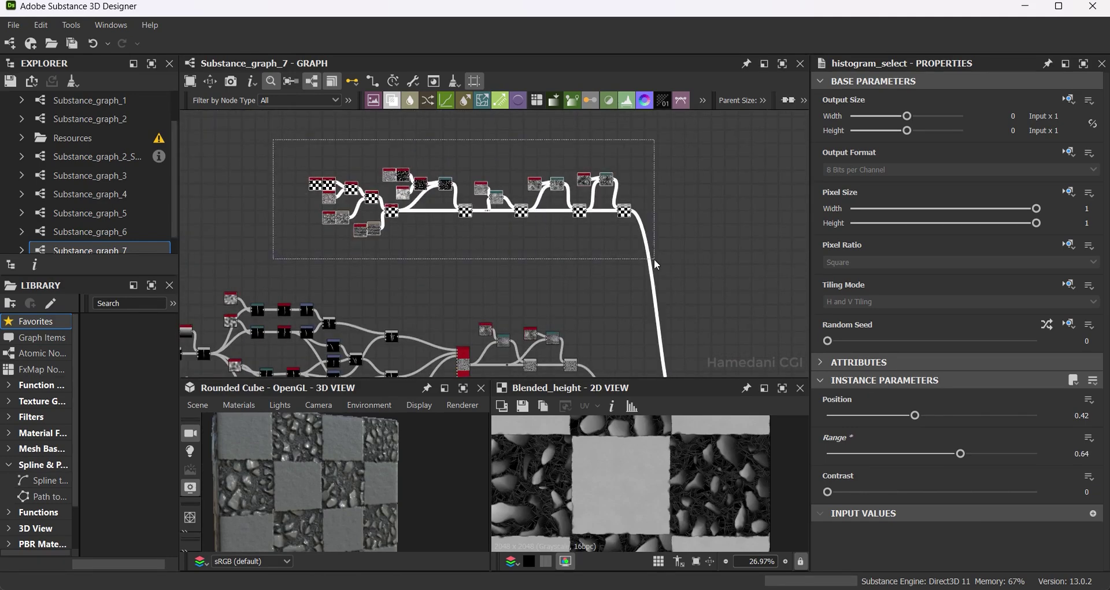
{"action": "mouse_move", "coordinate": [454, 240]}
{"action": "middle_mouse_down"}
{"action": "mouse_move", "coordinate": [588, 250]}
{"action": "mouse_move", "coordinate": [545, 316]}
{"action": "middle_mouse_up"}
{"action": "scroll", "coordinate": [587, 249], "scroll_direction": "up", "scroll_amount": 2}
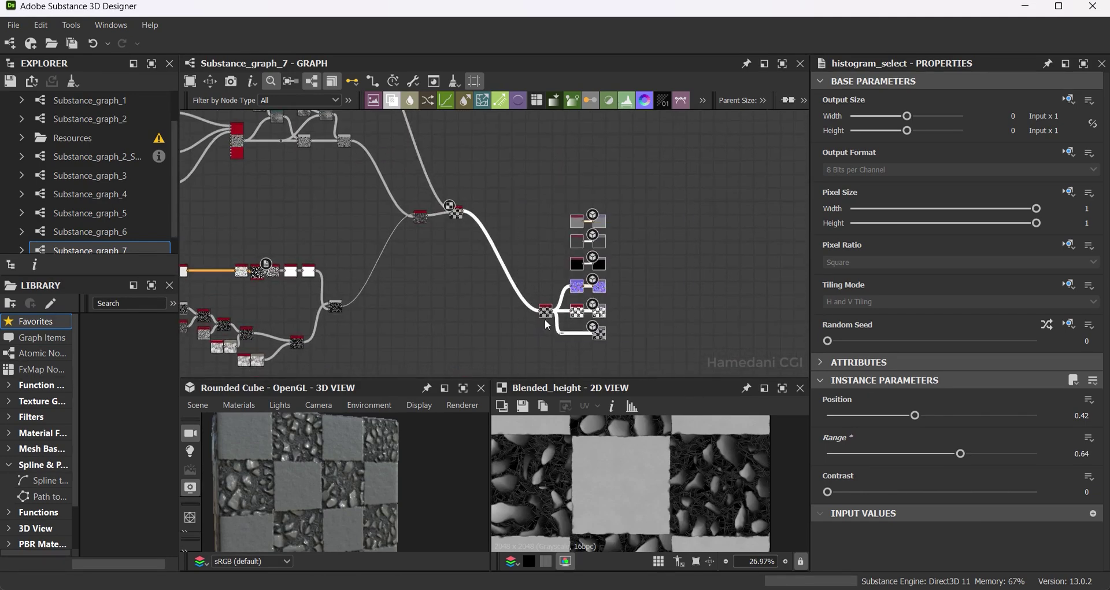
{"action": "middle_click_drag", "start_coordinate": [592, 210], "coordinate": [574, 257]}
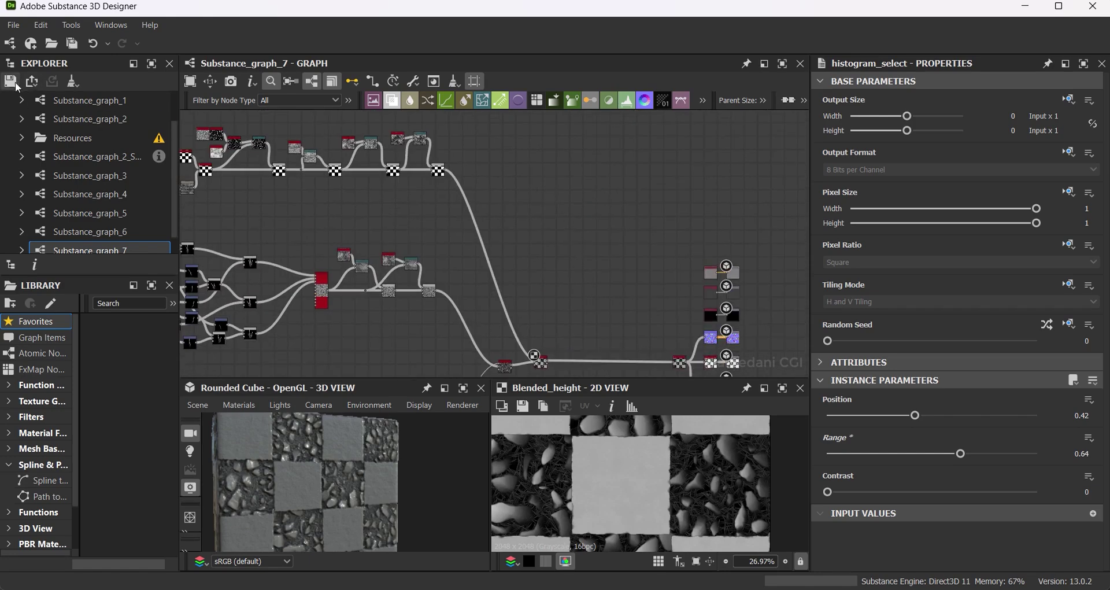
{"action": "key", "text": "space"}
Add a Blend node, then delete it as unneeded.
{"action": "type", "text": "blen"}
{"action": "left_click", "coordinate": [636, 169]}
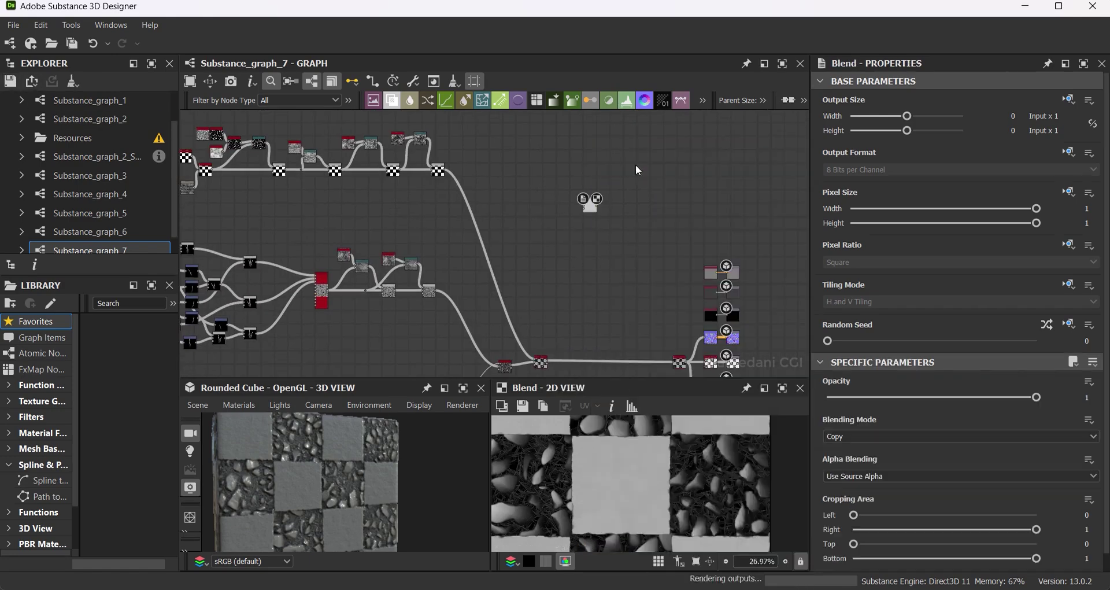
{"action": "scroll", "coordinate": [505, 304], "scroll_direction": "up", "scroll_amount": 2}
{"action": "mouse_move", "coordinate": [606, 256]}
{"action": "middle_mouse_down"}
{"action": "mouse_move", "coordinate": [599, 296]}
{"action": "mouse_move", "coordinate": [673, 143]}
{"action": "middle_mouse_up"}
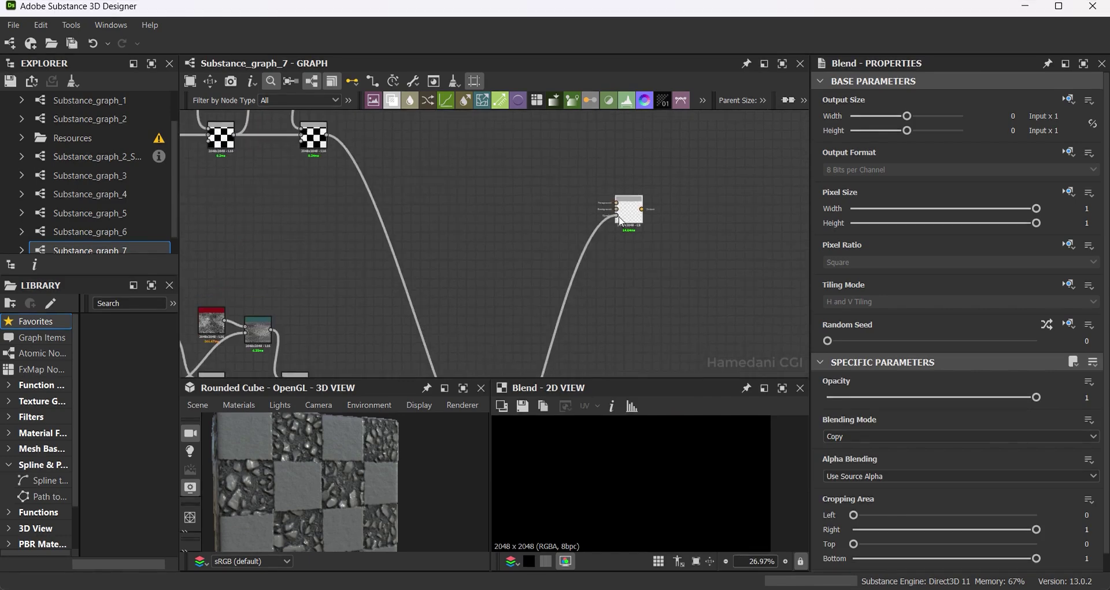
{"action": "scroll", "coordinate": [532, 217], "scroll_direction": "down", "scroll_amount": 2}
{"action": "middle_click_drag", "start_coordinate": [705, 287], "coordinate": [784, 364]}
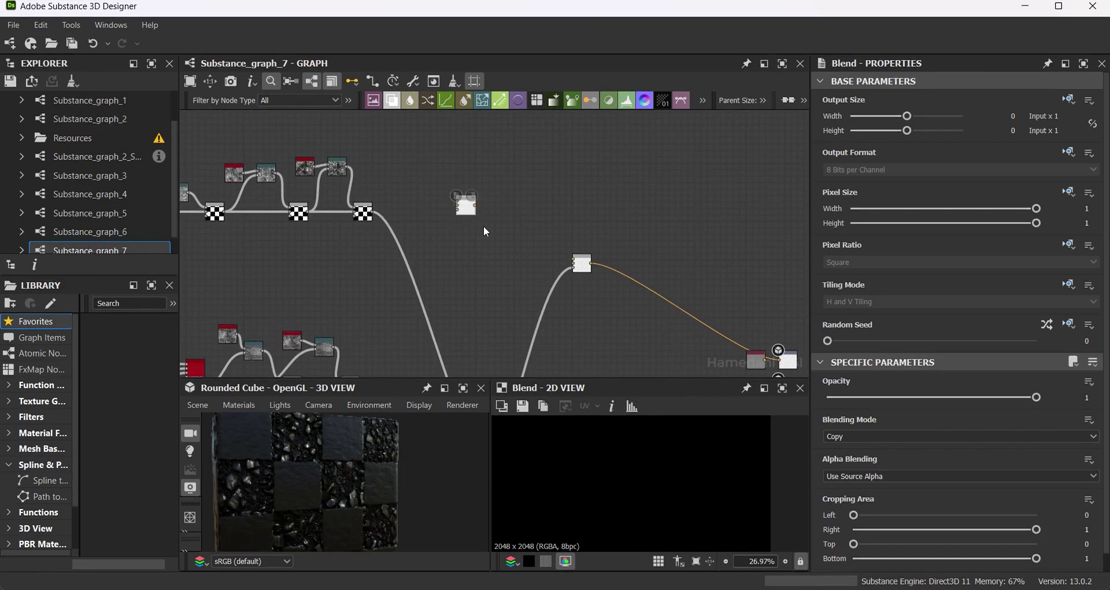
{"action": "key", "text": "Delete"}
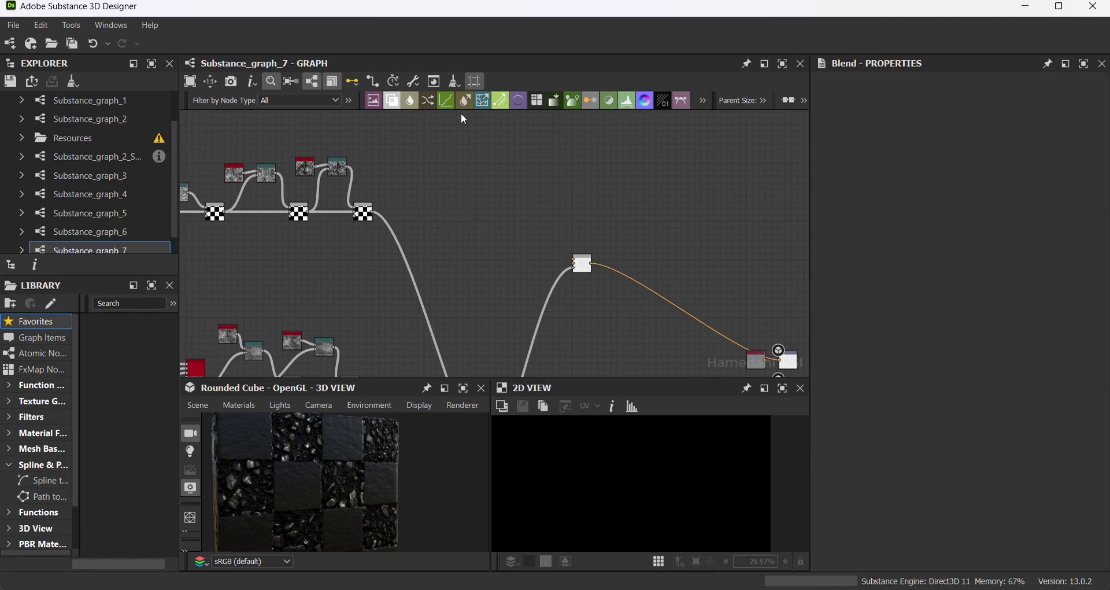
Add an orange Uniform Color, duplicate it as lime green, and wire it into the colour blend.
{"action": "key", "text": "space"}
{"action": "left_click", "coordinate": [578, 545]}
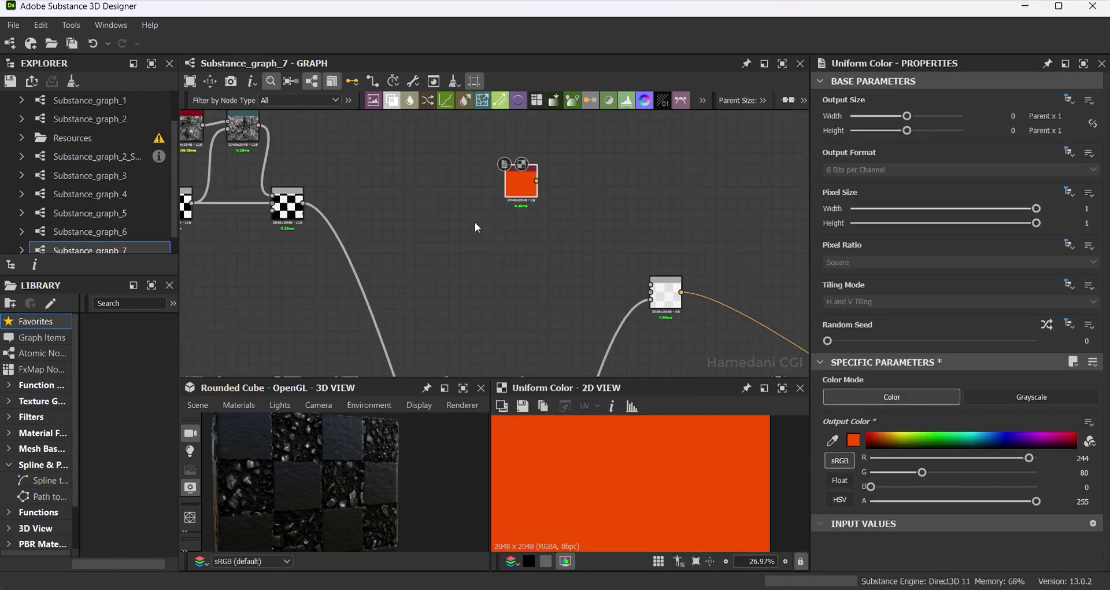
{"action": "key", "text": "ctrl+d"}
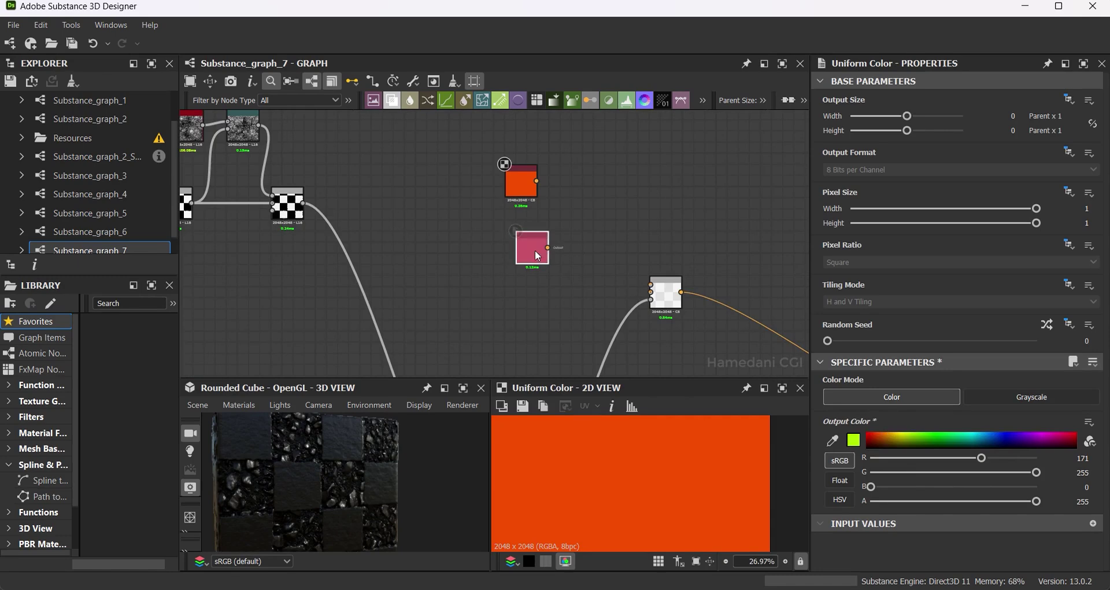
{"action": "left_click_drag", "start_coordinate": [547, 248], "coordinate": [650, 291]}
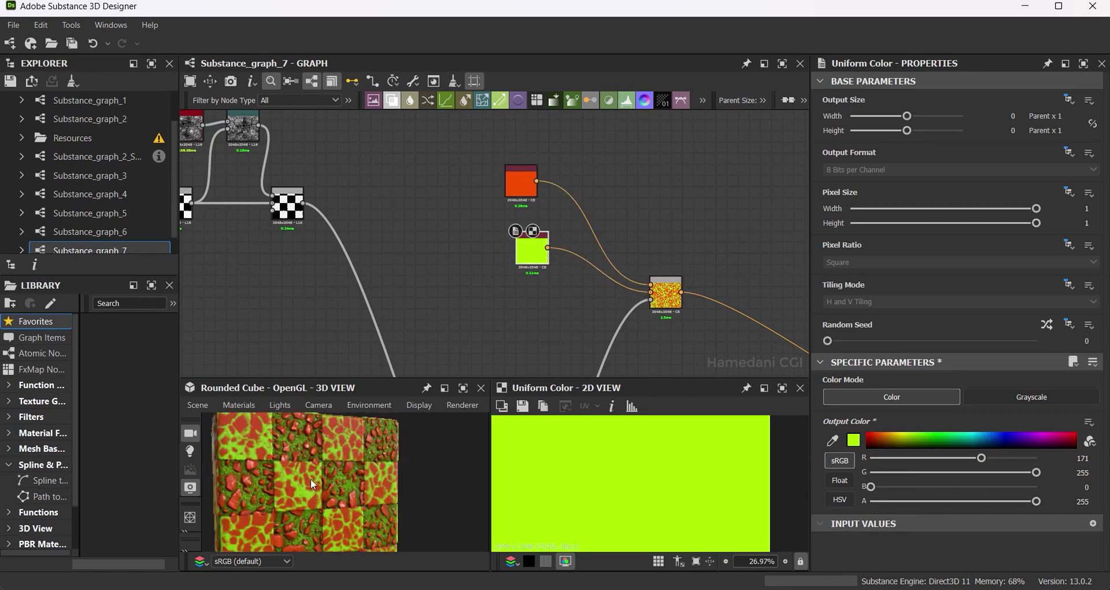
{"action": "middle_click_drag", "start_coordinate": [749, 290], "coordinate": [633, 261]}
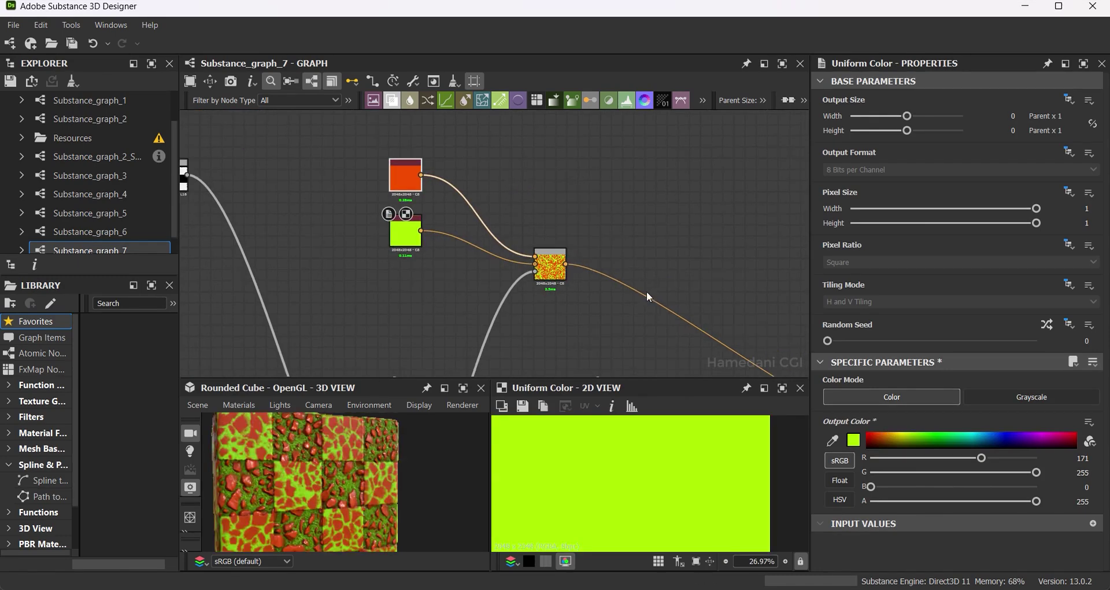
Drop a new Blend onto the wire after the colour blend and select the new colour node.
{"action": "key", "text": "space"}
{"action": "left_click", "coordinate": [674, 190]}
{"action": "key", "text": "space"}
{"action": "type", "text": "b"}
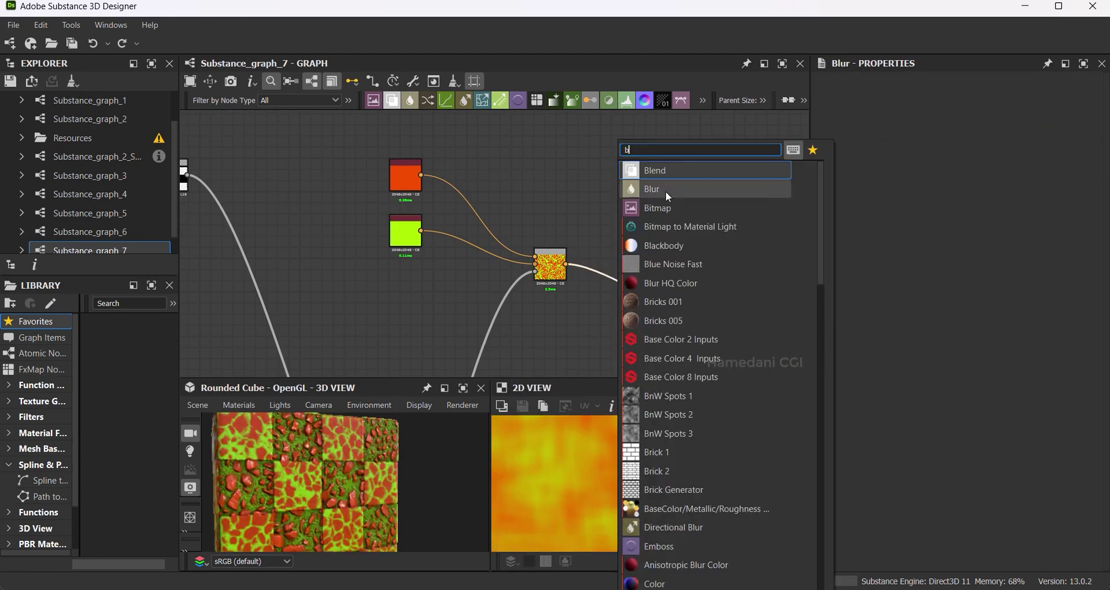
{"action": "left_click", "coordinate": [665, 191]}
{"action": "left_click_drag", "start_coordinate": [731, 344], "coordinate": [639, 261]}
{"action": "left_click", "coordinate": [422, 181]}
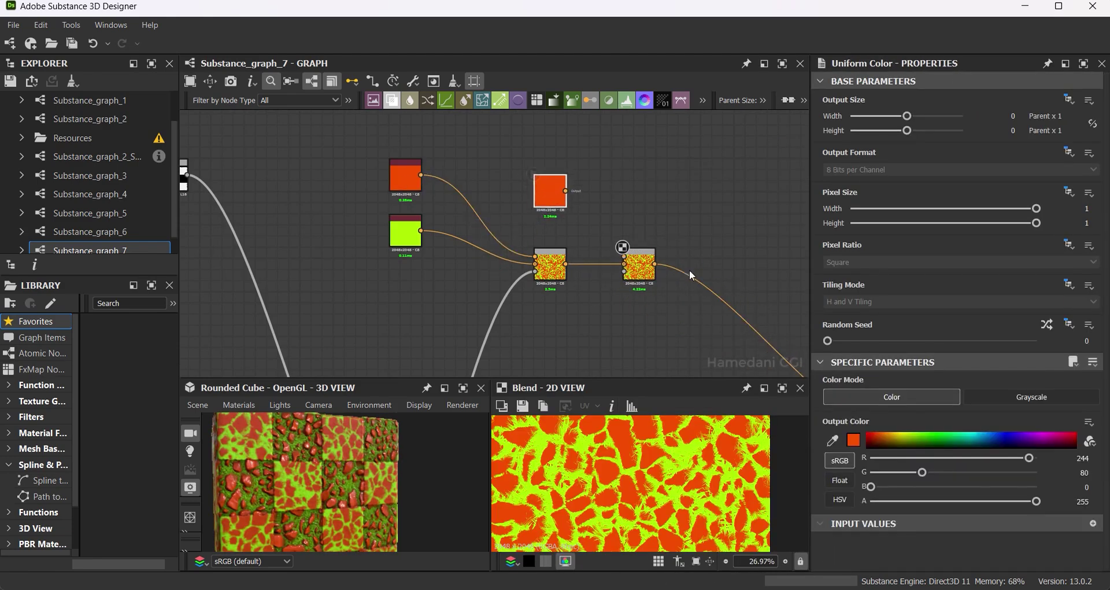
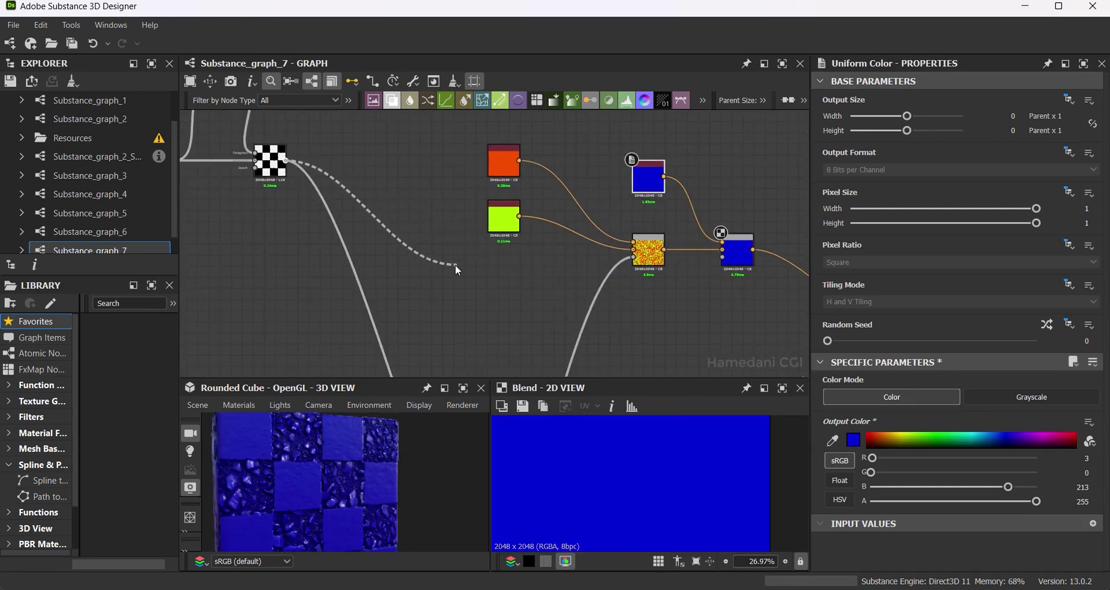
Route the checker output through Dots into the blue Blend's mask input and inspect the cube.
{"action": "left_click_drag", "start_coordinate": [457, 269], "coordinate": [382, 324]}
{"action": "middle_click_drag", "start_coordinate": [381, 325], "coordinate": [368, 239]}
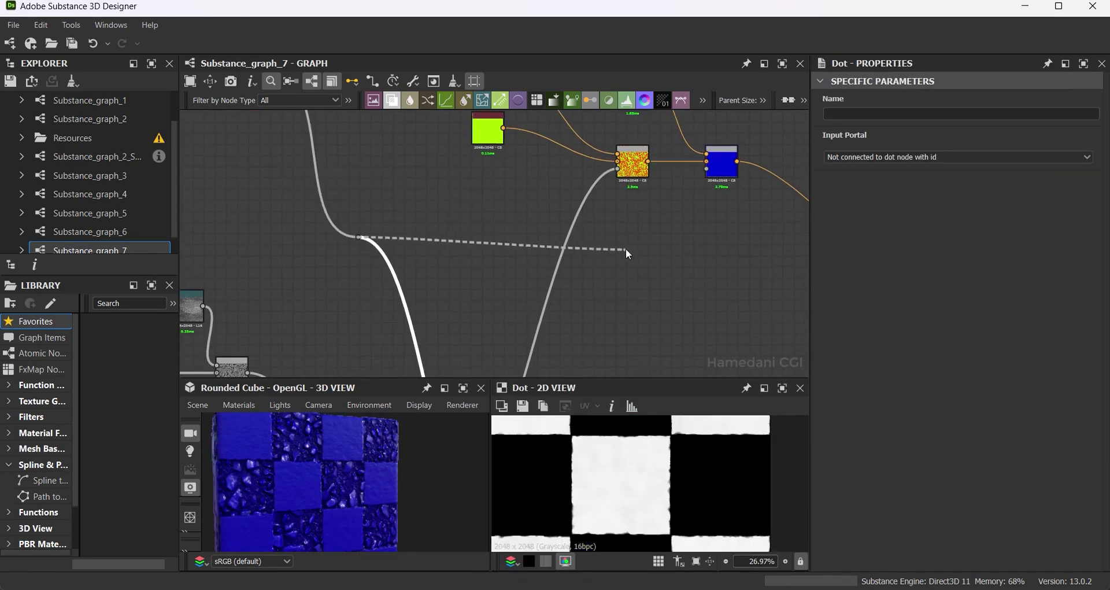
{"action": "left_click_drag", "start_coordinate": [627, 250], "coordinate": [704, 173]}
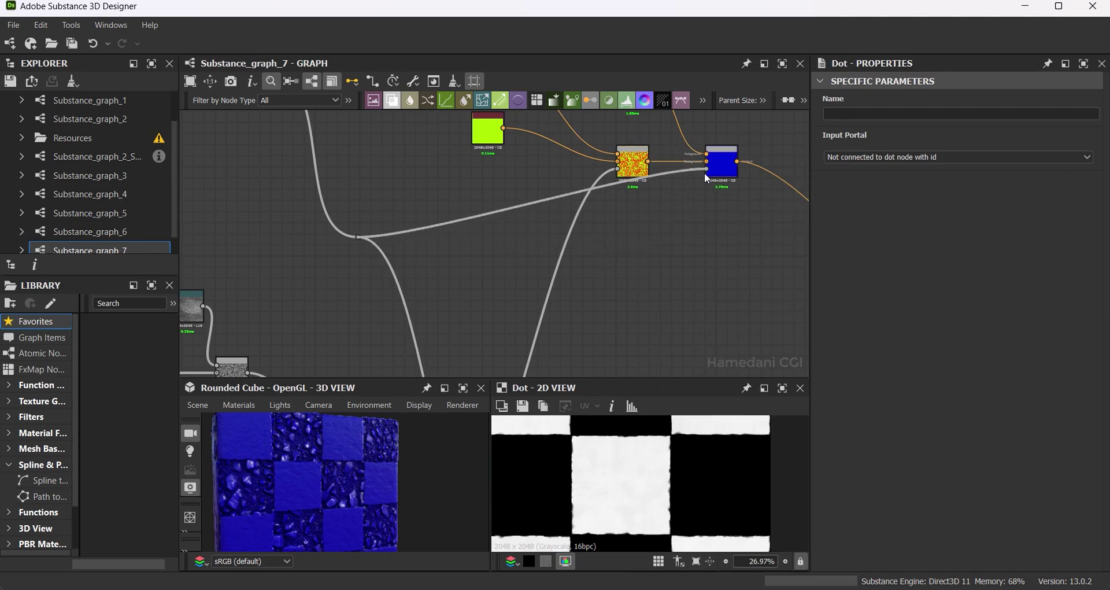
{"action": "left_click_drag", "start_coordinate": [601, 189], "coordinate": [681, 239]}
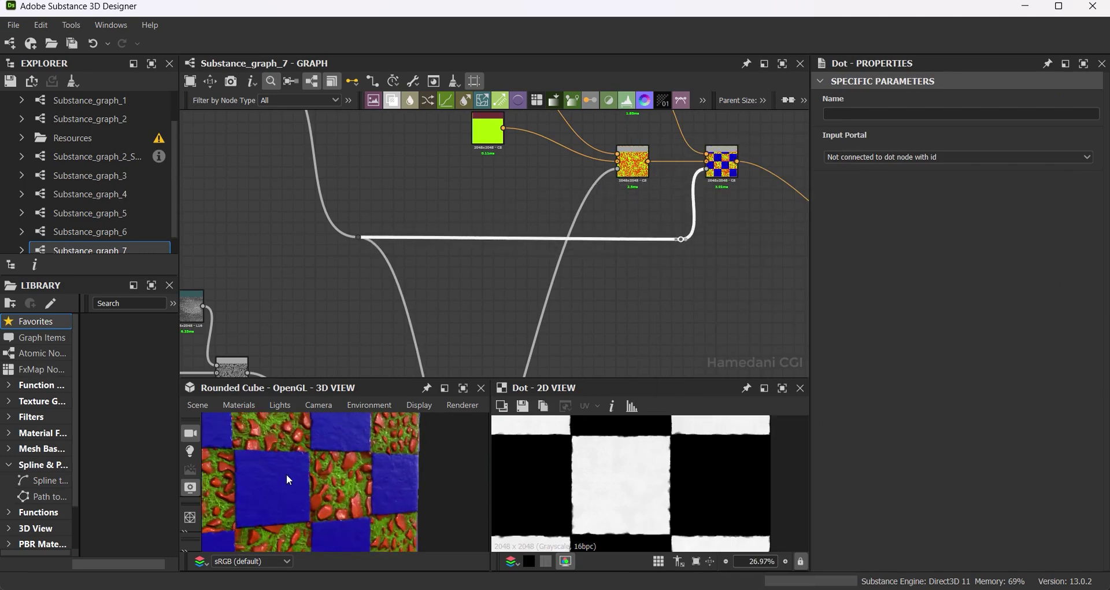
{"action": "scroll", "coordinate": [286, 473], "scroll_direction": "up", "scroll_amount": 2}
{"action": "scroll", "coordinate": [327, 473], "scroll_direction": "down", "scroll_amount": 3}
{"action": "mouse_move", "coordinate": [327, 473]}
{"action": "left_mouse_down"}
{"action": "mouse_move", "coordinate": [397, 484]}
{"action": "mouse_move", "coordinate": [306, 448]}
{"action": "mouse_move", "coordinate": [474, 341]}
{"action": "left_mouse_up"}
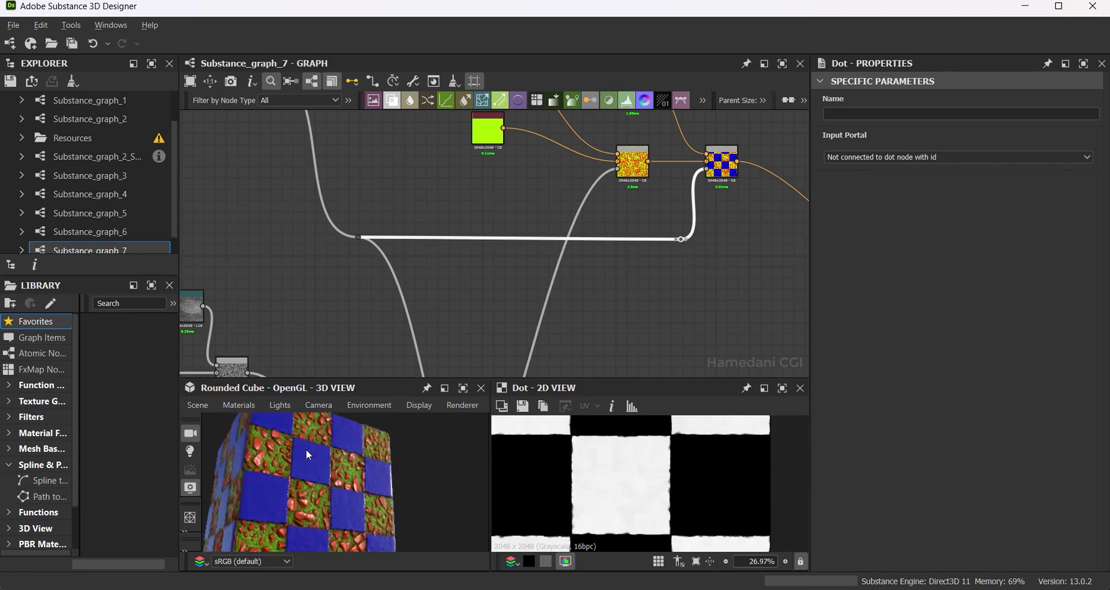
{"action": "middle_click_drag", "start_coordinate": [473, 341], "coordinate": [539, 285]}
{"action": "scroll", "coordinate": [537, 295], "scroll_direction": "up", "scroll_amount": 2}
{"action": "scroll", "coordinate": [534, 311], "scroll_direction": "down", "scroll_amount": 3}
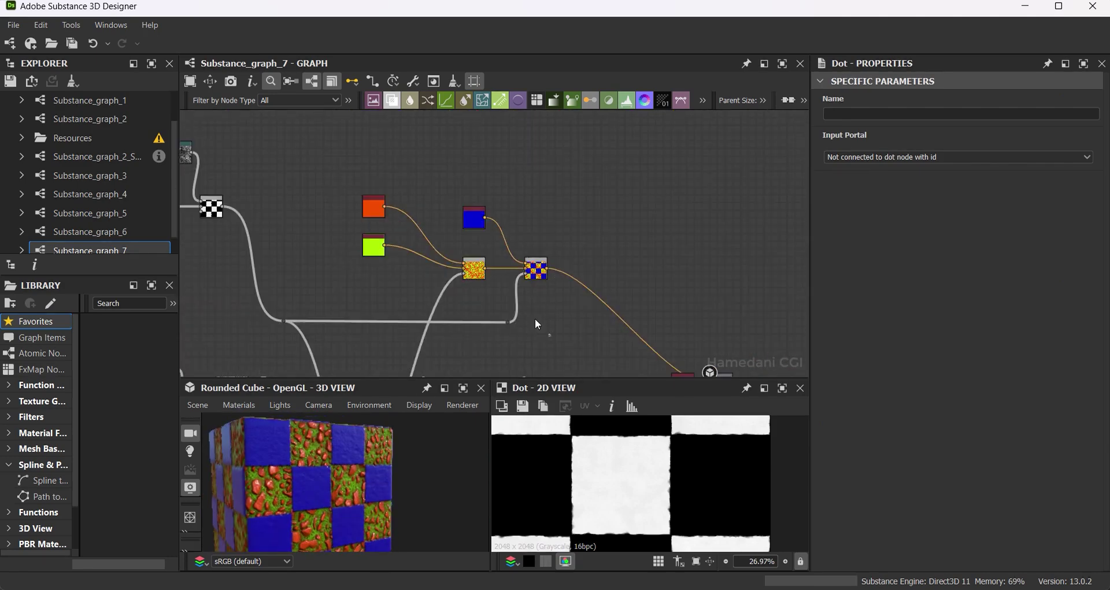
Rearrange the colour, blend and output nodes, adding reroute Dots and linking the upper Dot into the Height Blend.
{"action": "left_click_drag", "start_coordinate": [536, 272], "coordinate": [609, 272]}
{"action": "left_click_drag", "start_coordinate": [379, 180], "coordinate": [454, 258]}
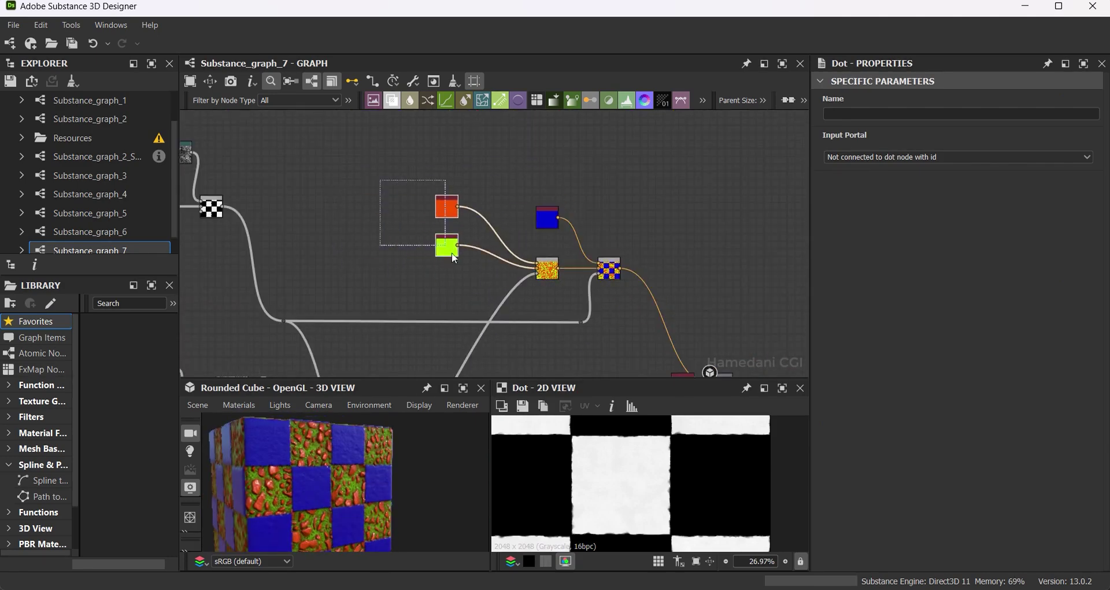
{"action": "middle_click_drag", "start_coordinate": [547, 283], "coordinate": [473, 265]}
{"action": "scroll", "coordinate": [473, 265], "scroll_direction": "down", "scroll_amount": 2}
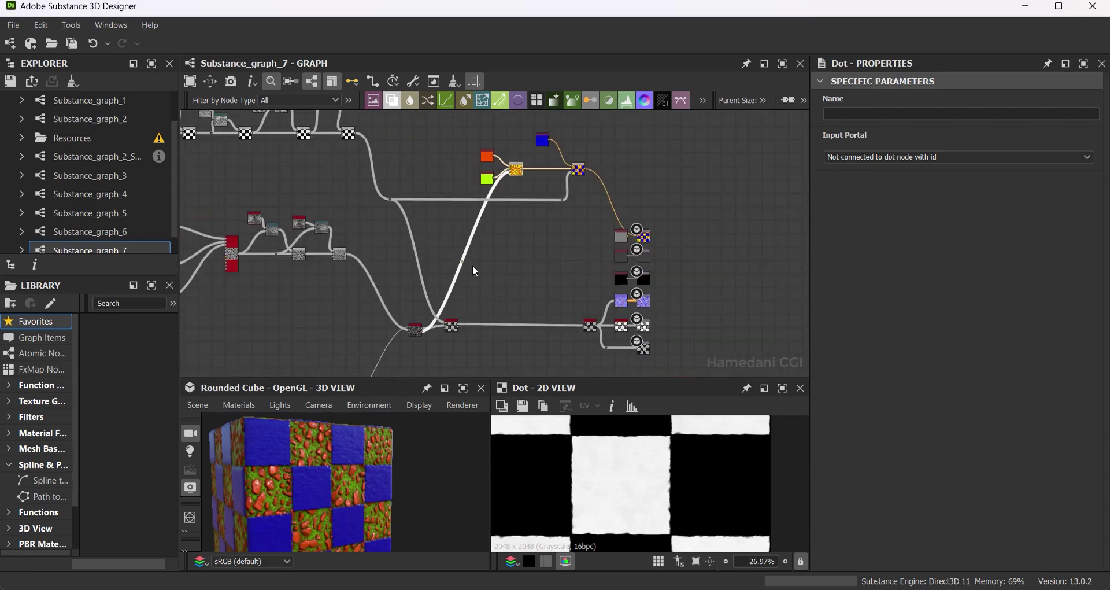
{"action": "left_click_drag", "start_coordinate": [516, 327], "coordinate": [537, 328]}
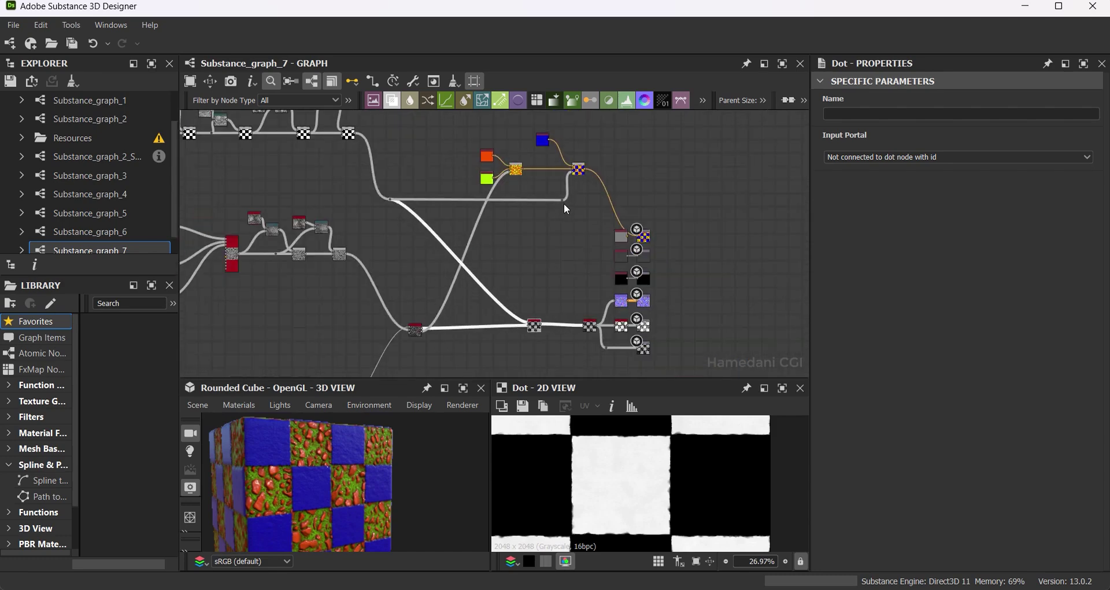
{"action": "mouse_move", "coordinate": [566, 207]}
{"action": "left_mouse_down"}
{"action": "mouse_move", "coordinate": [527, 319]}
{"action": "mouse_move", "coordinate": [512, 173]}
{"action": "left_mouse_up"}
{"action": "left_click", "coordinate": [485, 328], "text": "alt"}
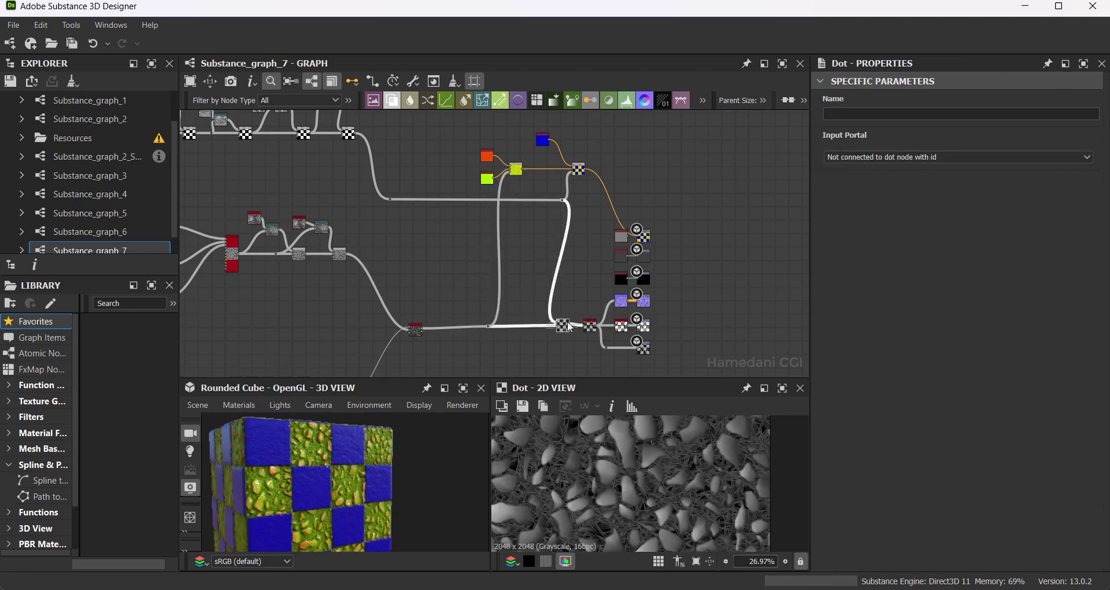
{"action": "left_click_drag", "start_coordinate": [489, 326], "coordinate": [501, 326]}
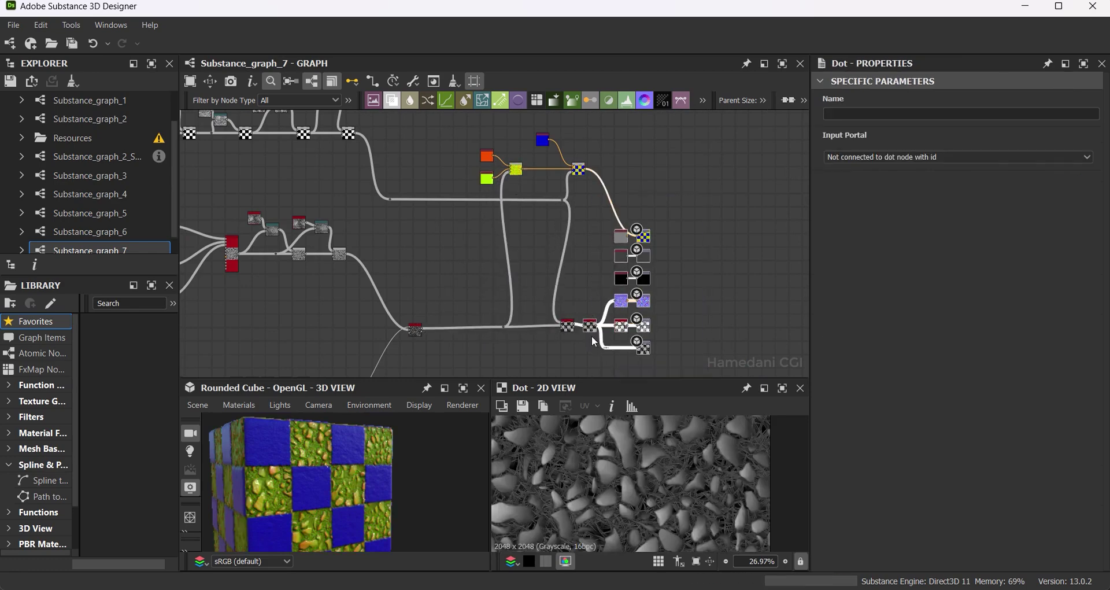
{"action": "left_click_drag", "start_coordinate": [598, 330], "coordinate": [718, 335]}
{"action": "middle_click_drag", "start_coordinate": [579, 174], "coordinate": [541, 218]}
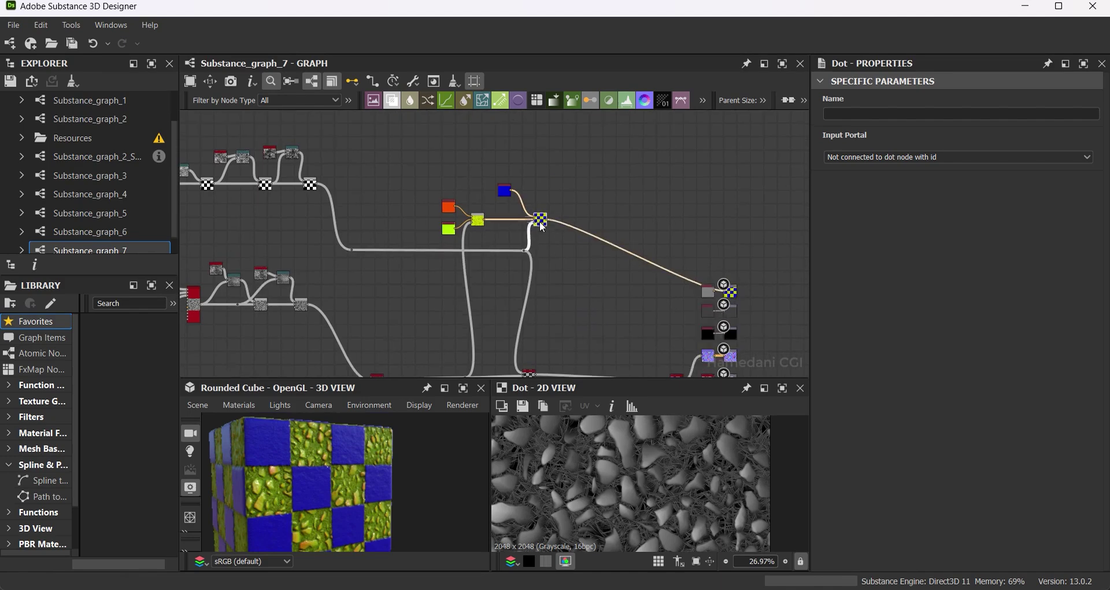
Preview the red and green noise Blend in the viewport.
{"action": "left_click", "coordinate": [540, 221]}
{"action": "scroll", "coordinate": [456, 196], "scroll_direction": "up", "scroll_amount": 2}
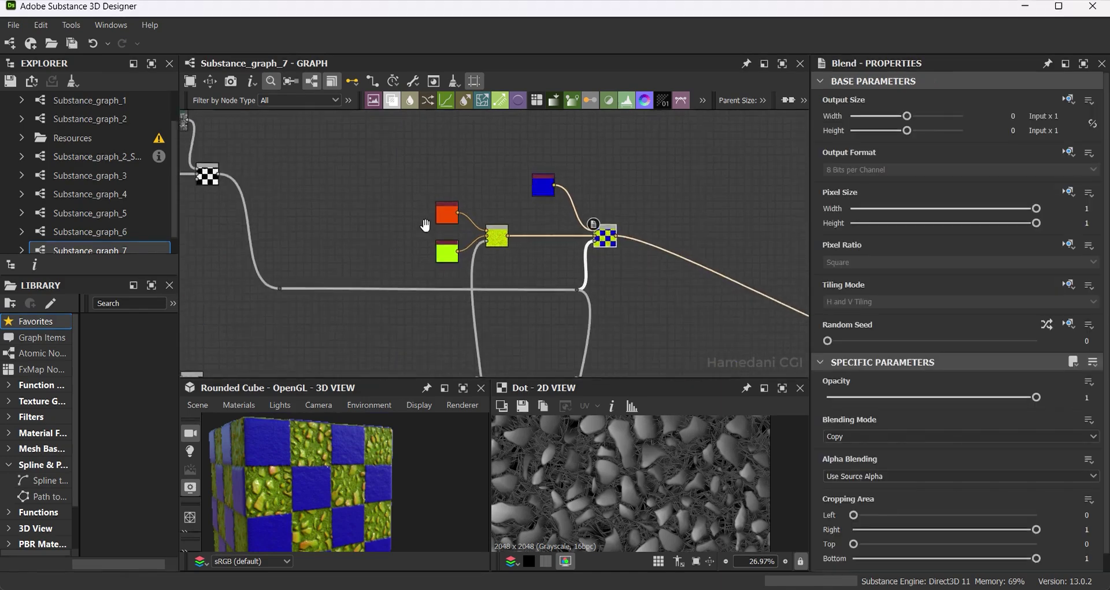
{"action": "middle_click_drag", "start_coordinate": [343, 237], "coordinate": [651, 208]}
{"action": "middle_click_drag", "start_coordinate": [548, 329], "coordinate": [351, 325]}
{"action": "double_click", "coordinate": [595, 192]}
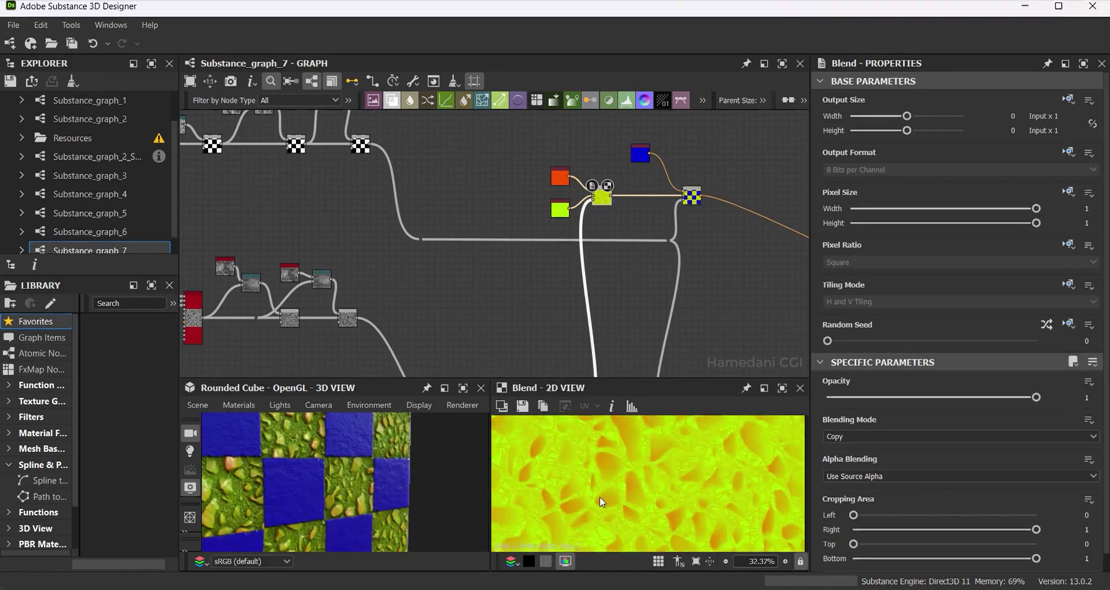
{"action": "scroll", "coordinate": [592, 188], "scroll_direction": "up", "scroll_amount": 3}
{"action": "scroll", "coordinate": [605, 266], "scroll_direction": "down", "scroll_amount": 2}
Preview the Height Blend result on the cube and recentre the blend nodes.
{"action": "middle_click_drag", "start_coordinate": [551, 240], "coordinate": [495, 277]}
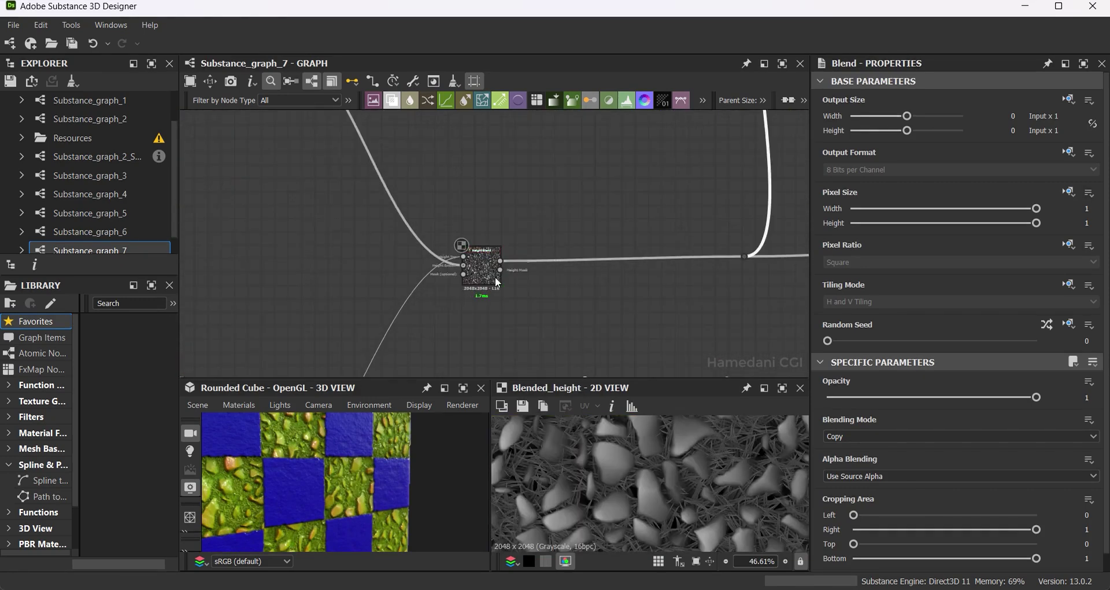
{"action": "double_click", "coordinate": [771, 272]}
{"action": "mouse_move", "coordinate": [771, 272]}
{"action": "middle_mouse_down"}
{"action": "mouse_move", "coordinate": [553, 341]}
{"action": "mouse_move", "coordinate": [629, 144]}
{"action": "mouse_move", "coordinate": [615, 191]}
{"action": "mouse_move", "coordinate": [558, 230]}
{"action": "mouse_move", "coordinate": [560, 354]}
{"action": "middle_mouse_up"}
{"action": "scroll", "coordinate": [611, 218], "scroll_direction": "down", "scroll_amount": 3}
{"action": "middle_click_drag", "start_coordinate": [513, 283], "coordinate": [513, 302]}
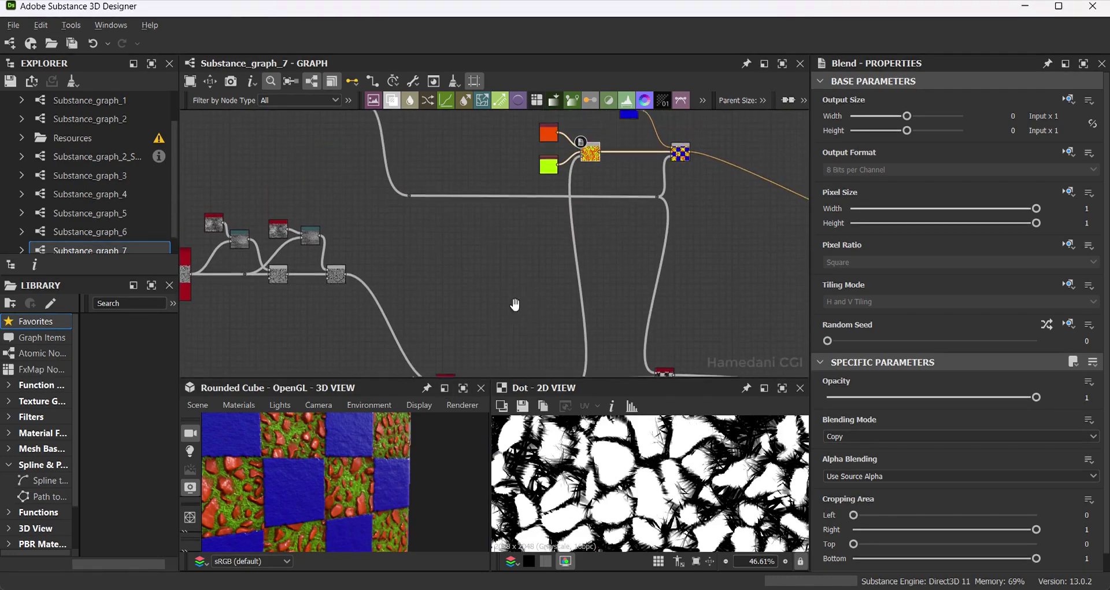
{"action": "middle_click_drag", "start_coordinate": [524, 255], "coordinate": [512, 347]}
{"action": "left_click_drag", "start_coordinate": [344, 480], "coordinate": [318, 435]}
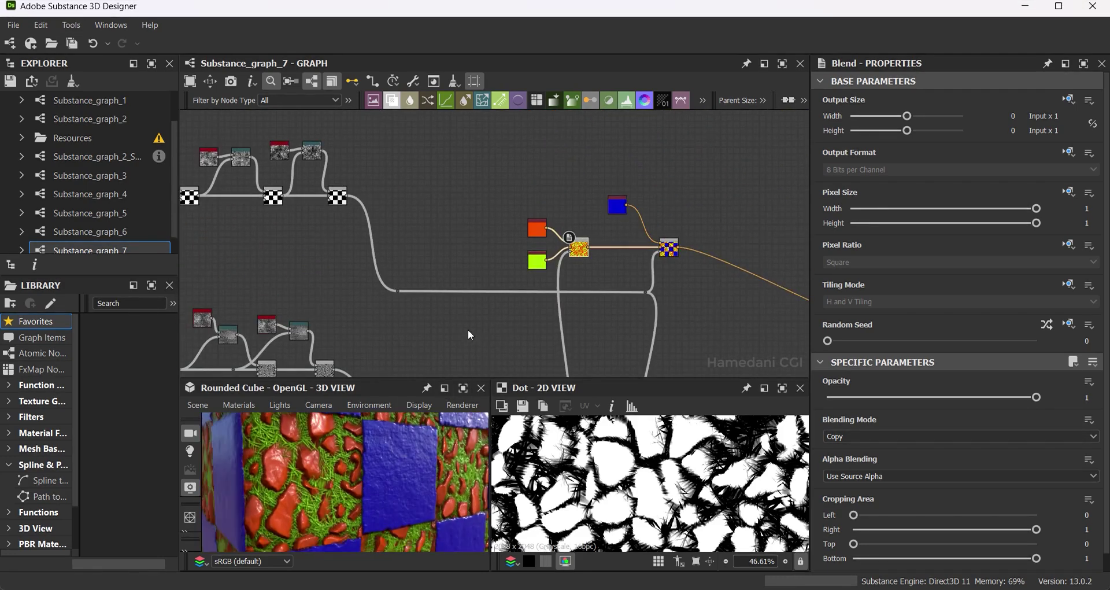
{"action": "mouse_move", "coordinate": [557, 195]}
{"action": "middle_mouse_down"}
{"action": "mouse_move", "coordinate": [590, 179]}
{"action": "mouse_move", "coordinate": [549, 226]}
{"action": "middle_mouse_up"}
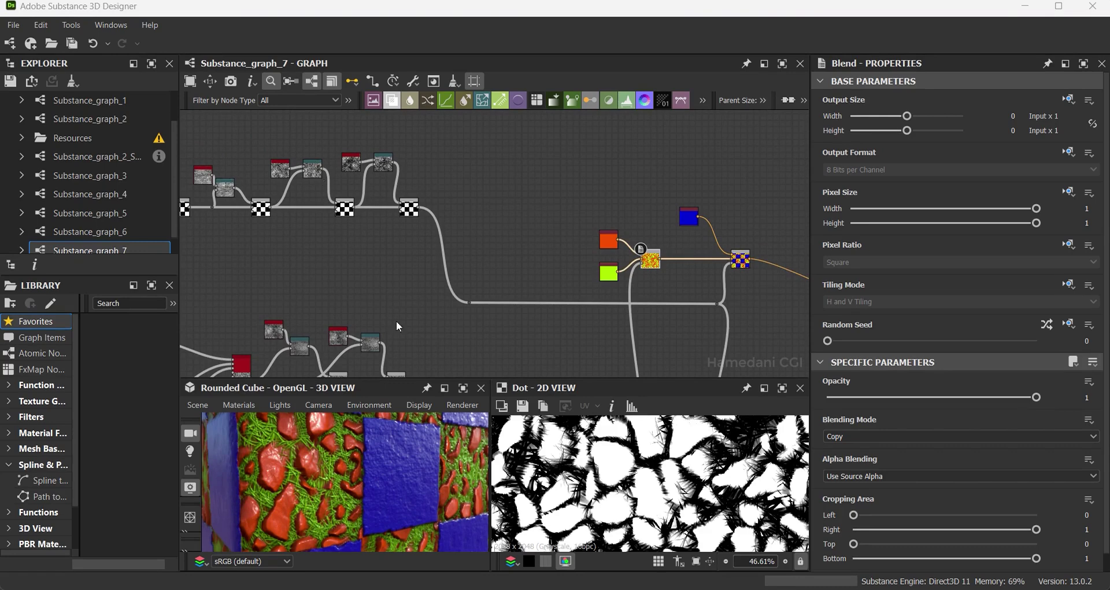
{"action": "scroll", "coordinate": [695, 247], "scroll_direction": "up", "scroll_amount": 2}
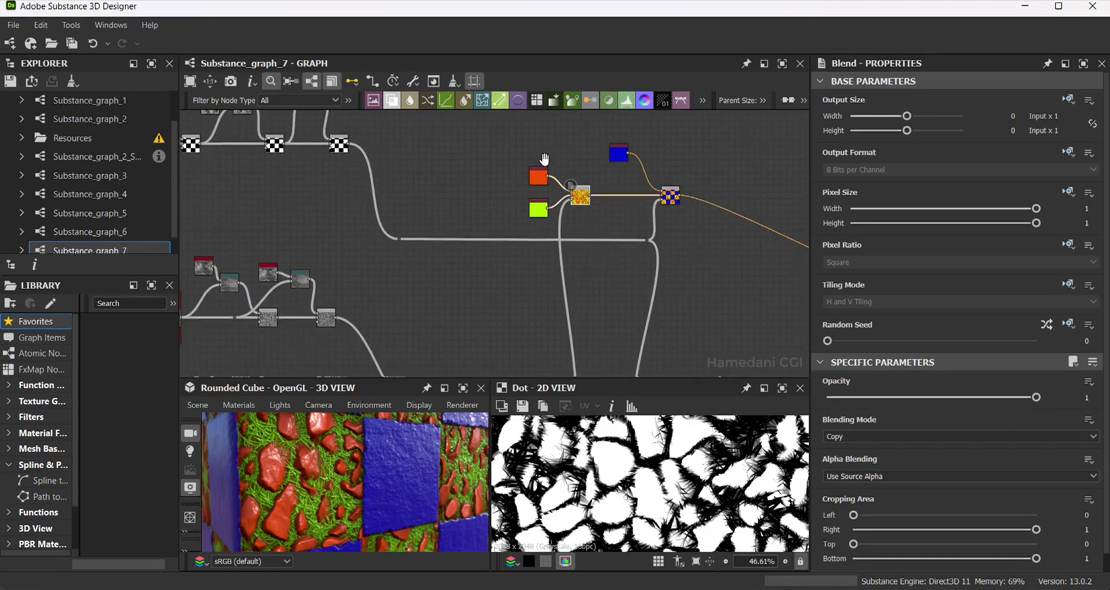
{"action": "scroll", "coordinate": [700, 228], "scroll_direction": "up", "scroll_amount": 2}
Reposition the Dot nodes on the checker and lower noise wires.
{"action": "scroll", "coordinate": [703, 212], "scroll_direction": "up", "scroll_amount": 1}
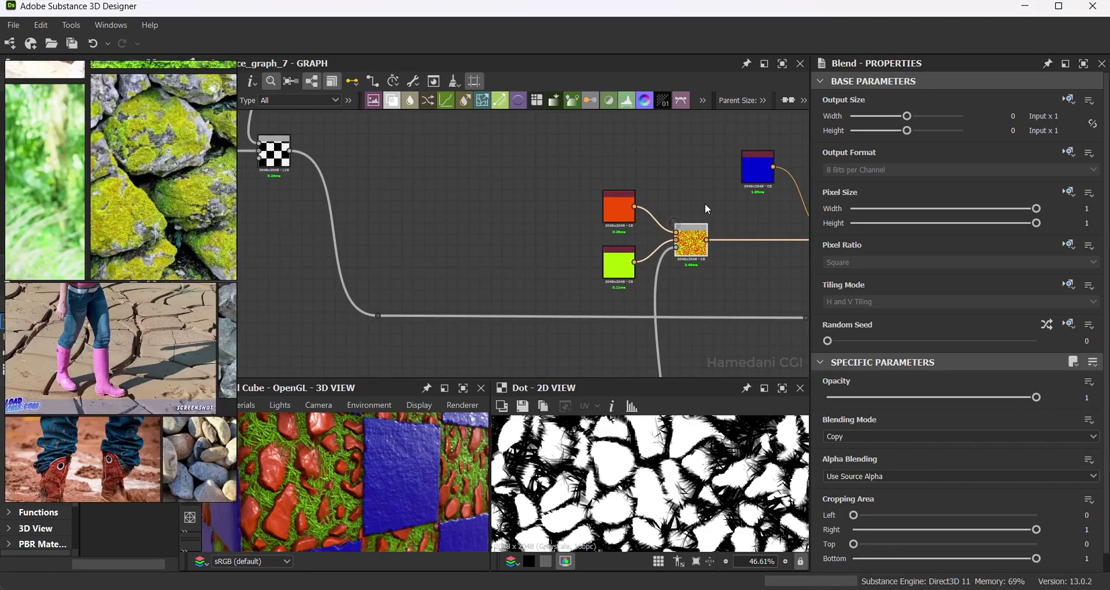
{"action": "middle_click_drag", "start_coordinate": [458, 163], "coordinate": [414, 185]}
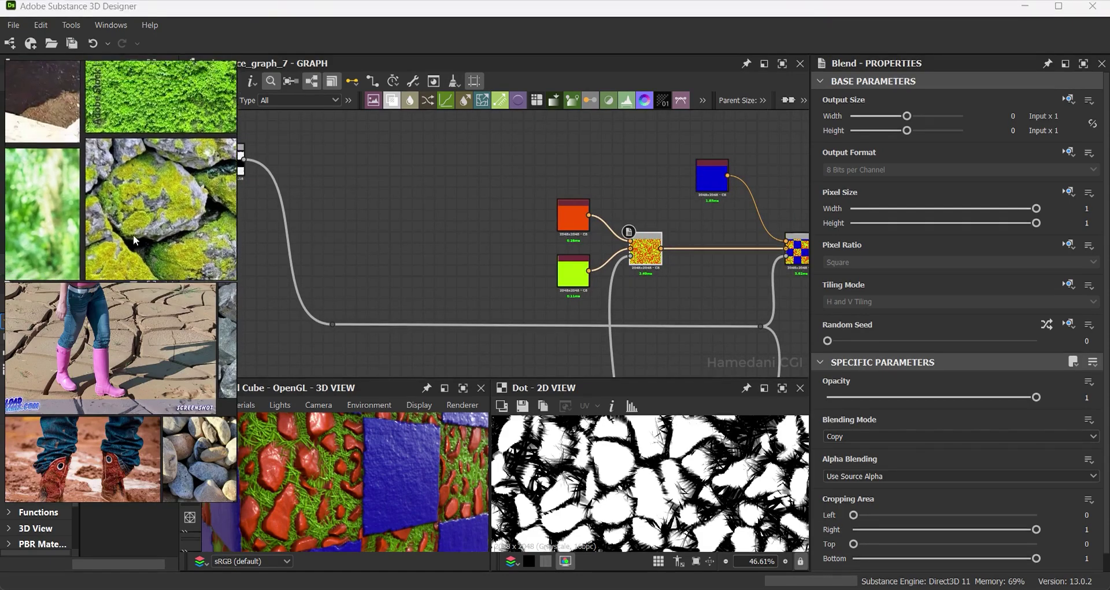
{"action": "middle_click_drag", "start_coordinate": [480, 217], "coordinate": [542, 204]}
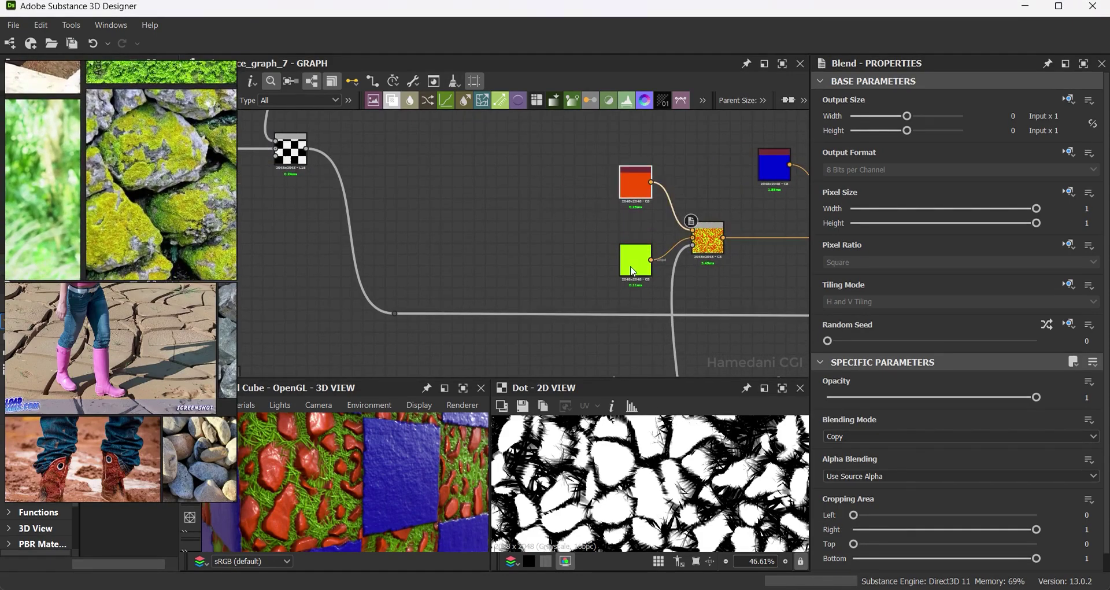
{"action": "middle_click_drag", "start_coordinate": [633, 271], "coordinate": [657, 330]}
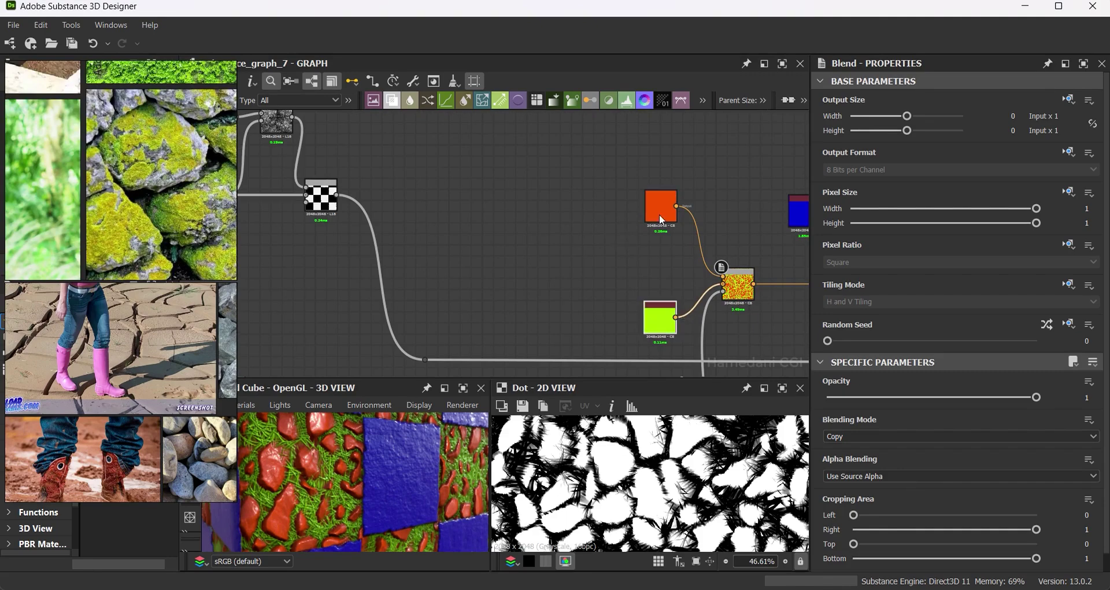
{"action": "left_click", "coordinate": [662, 220]}
{"action": "scroll", "coordinate": [486, 263], "scroll_direction": "down", "scroll_amount": 3}
{"action": "scroll", "coordinate": [474, 251], "scroll_direction": "down", "scroll_amount": 2}
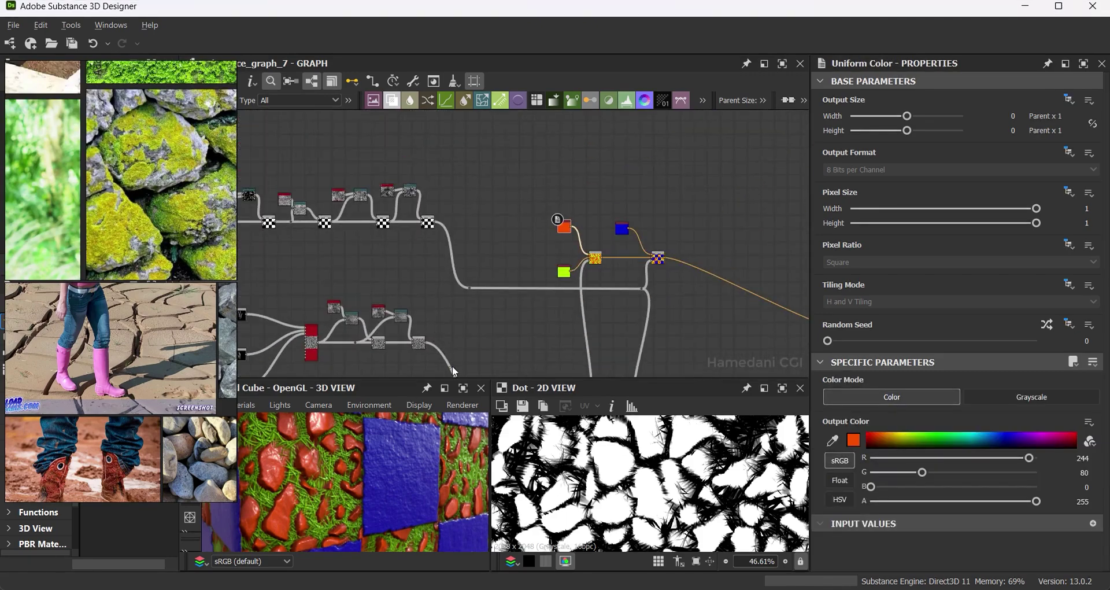
{"action": "left_click_drag", "start_coordinate": [454, 371], "coordinate": [483, 345]}
{"action": "middle_click_drag", "start_coordinate": [477, 350], "coordinate": [470, 250]}
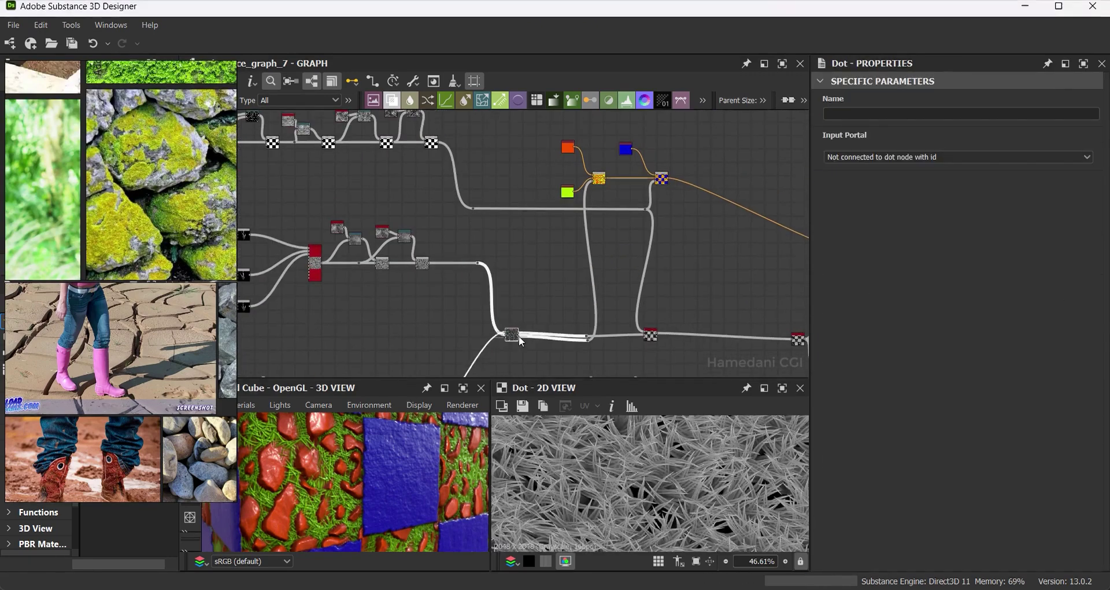
{"action": "middle_click_drag", "start_coordinate": [518, 335], "coordinate": [455, 257]}
{"action": "left_click_drag", "start_coordinate": [463, 286], "coordinate": [480, 317]}
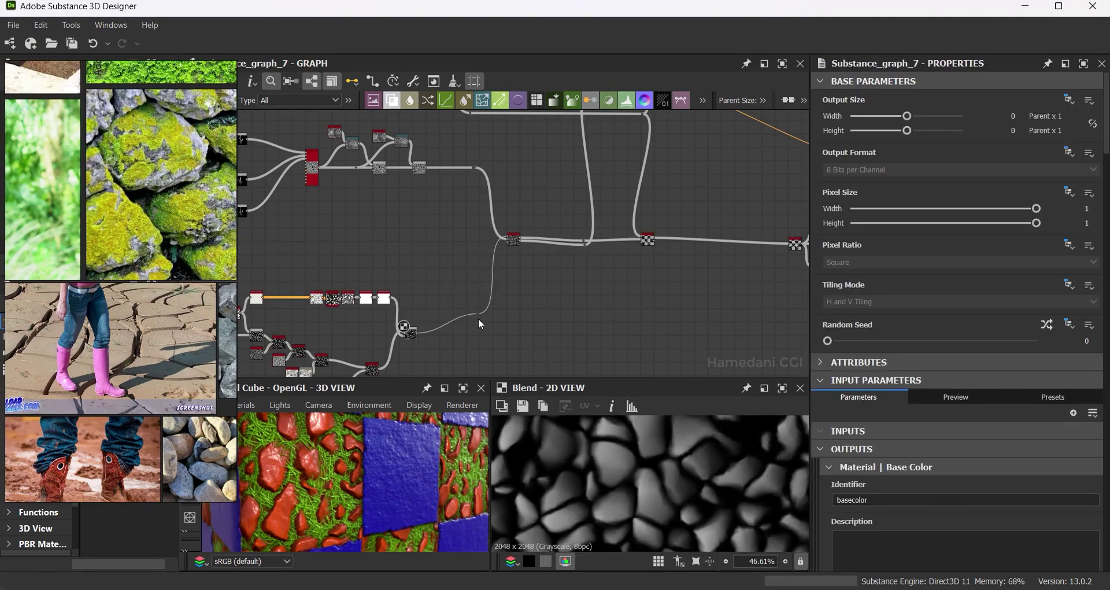
{"action": "scroll", "coordinate": [471, 334], "scroll_direction": "up", "scroll_amount": 3}
{"action": "mouse_move", "coordinate": [492, 347]}
{"action": "middle_mouse_down"}
{"action": "mouse_move", "coordinate": [518, 287]}
{"action": "mouse_move", "coordinate": [612, 181]}
{"action": "middle_mouse_up"}
Drag a link out of the grayscale noise node to start a Gradient Map.
{"action": "key", "text": "space"}
{"action": "key", "text": "Escape"}
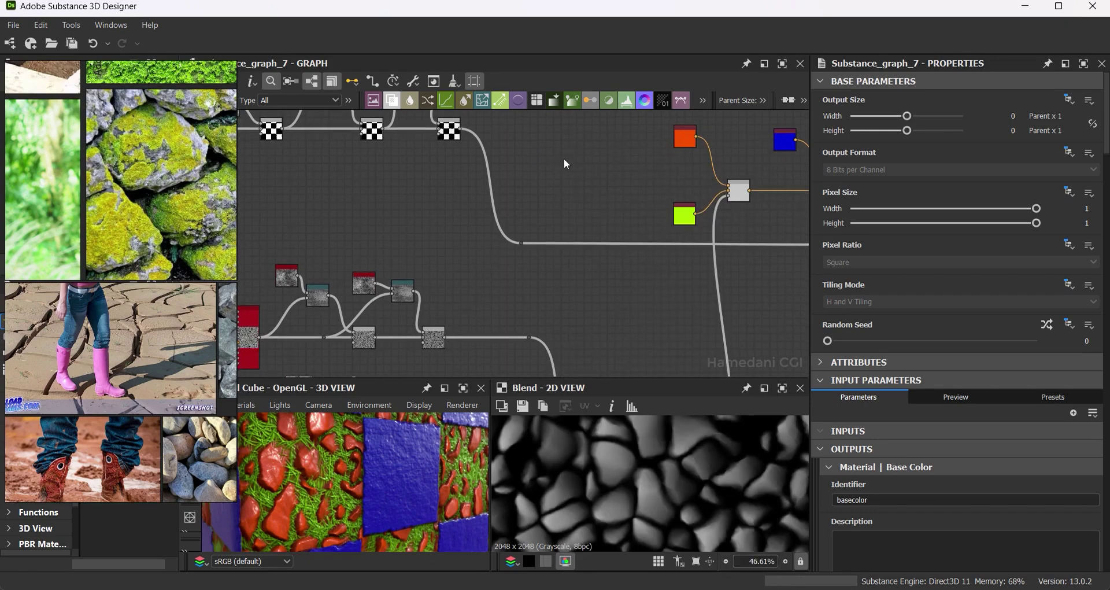
{"action": "left_click_drag", "start_coordinate": [560, 185], "coordinate": [534, 181]}
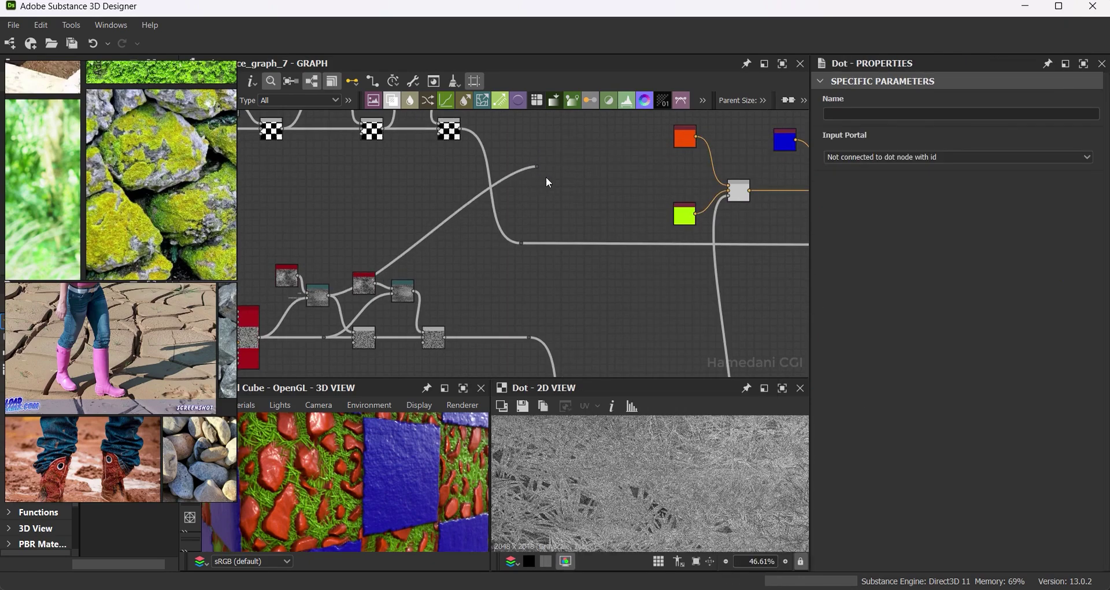
Pick the first Gradient Map's colours from the mossy rock photo.
{"action": "left_click", "coordinate": [1069, 524]}
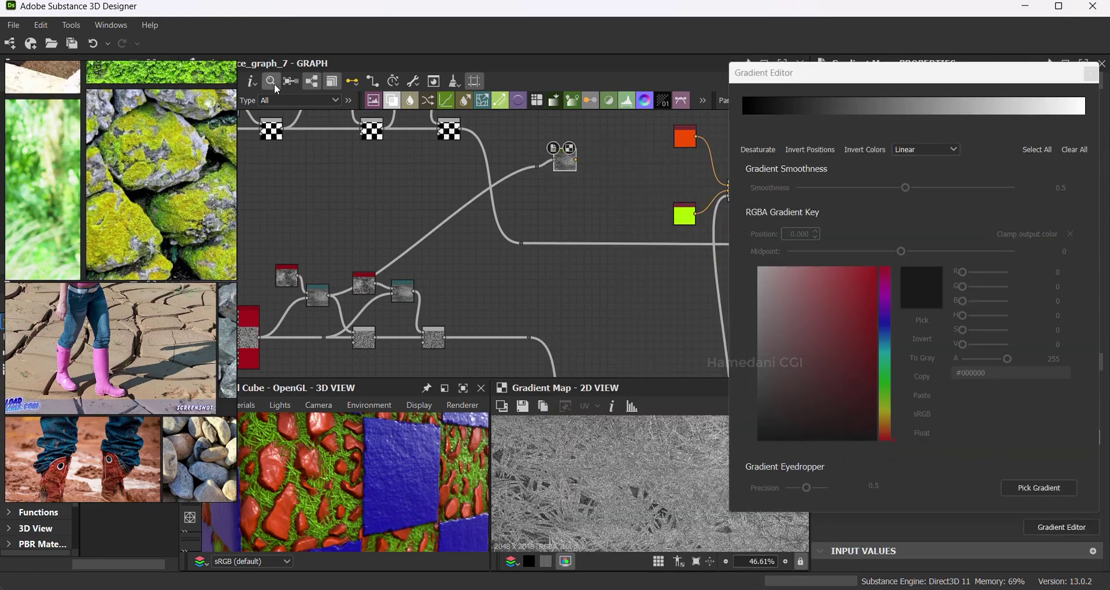
{"action": "left_click", "coordinate": [1045, 492]}
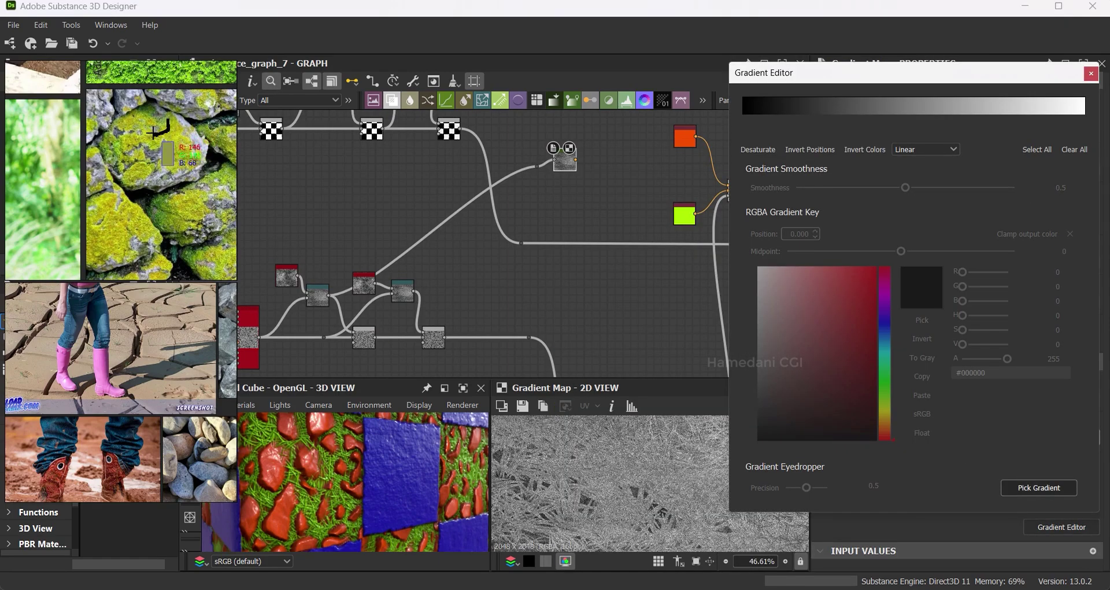
{"action": "left_click_drag", "start_coordinate": [148, 125], "coordinate": [173, 231]}
{"action": "left_click", "coordinate": [1091, 74]}
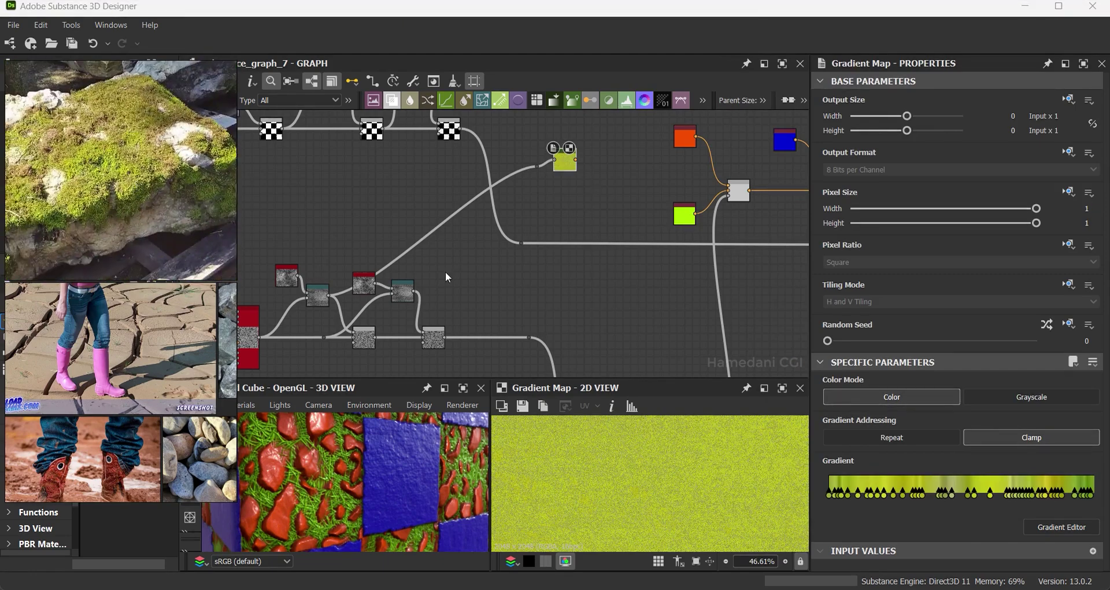
Add a second Gradient Map and sample its moss colours from the reference photo.
{"action": "left_click_drag", "start_coordinate": [416, 298], "coordinate": [577, 195]}
{"action": "left_click", "coordinate": [636, 170]}
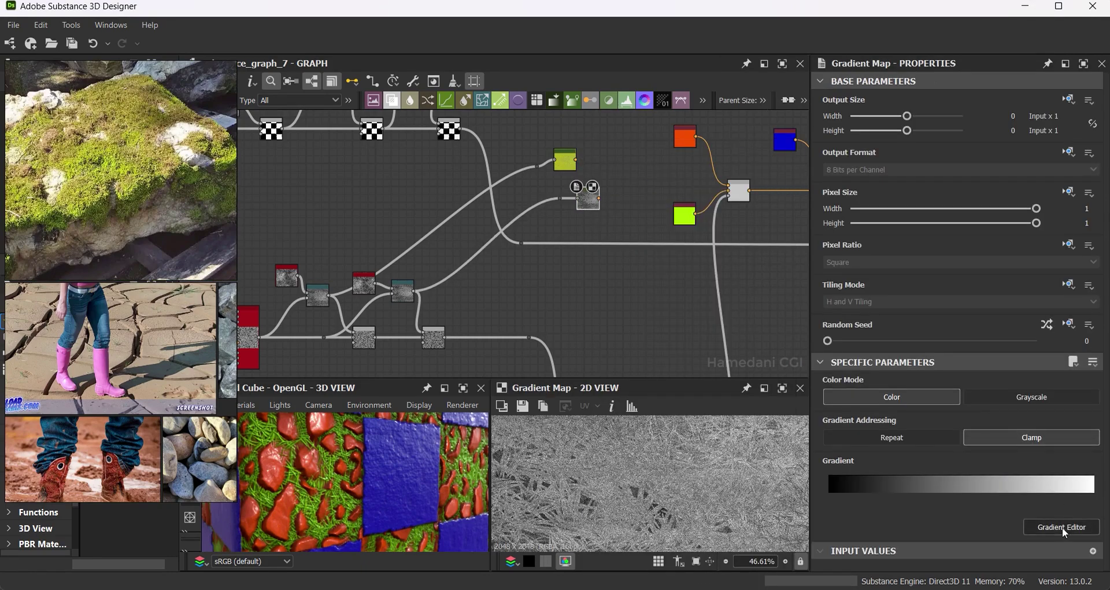
{"action": "left_click", "coordinate": [977, 476]}
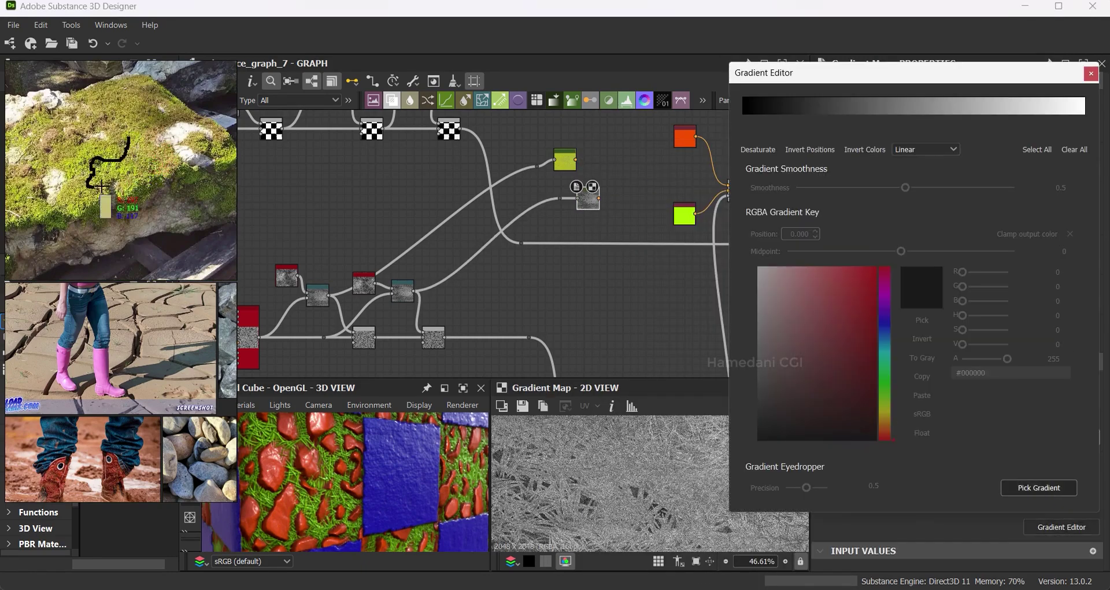
{"action": "left_click_drag", "start_coordinate": [101, 187], "coordinate": [102, 196]}
{"action": "left_click", "coordinate": [1091, 73]}
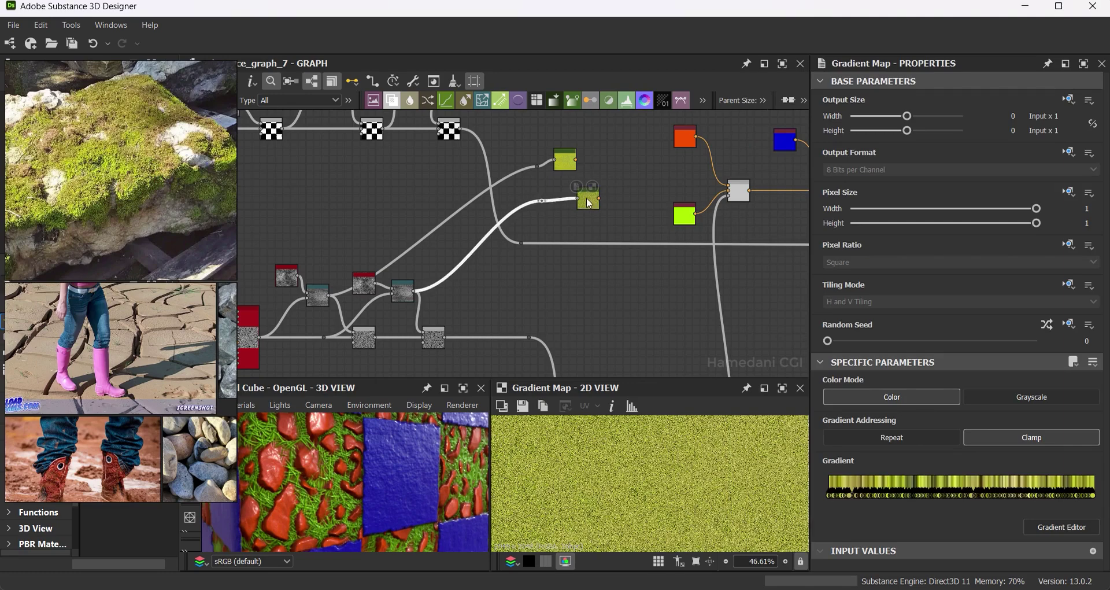
Join both moss Gradient Maps in a new Blend node and align the wiring.
{"action": "scroll", "coordinate": [611, 188], "scroll_direction": "up", "scroll_amount": 2}
{"action": "left_click_drag", "start_coordinate": [595, 188], "coordinate": [597, 188]}
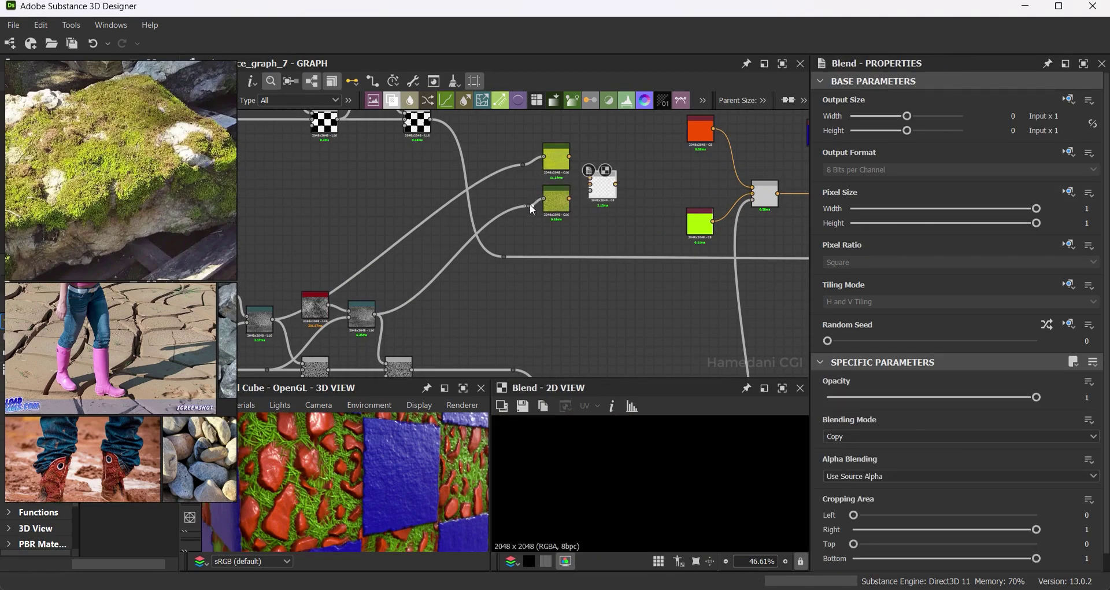
{"action": "left_click_drag", "start_coordinate": [522, 165], "coordinate": [311, 159]}
{"action": "left_click_drag", "start_coordinate": [518, 194], "coordinate": [407, 195]}
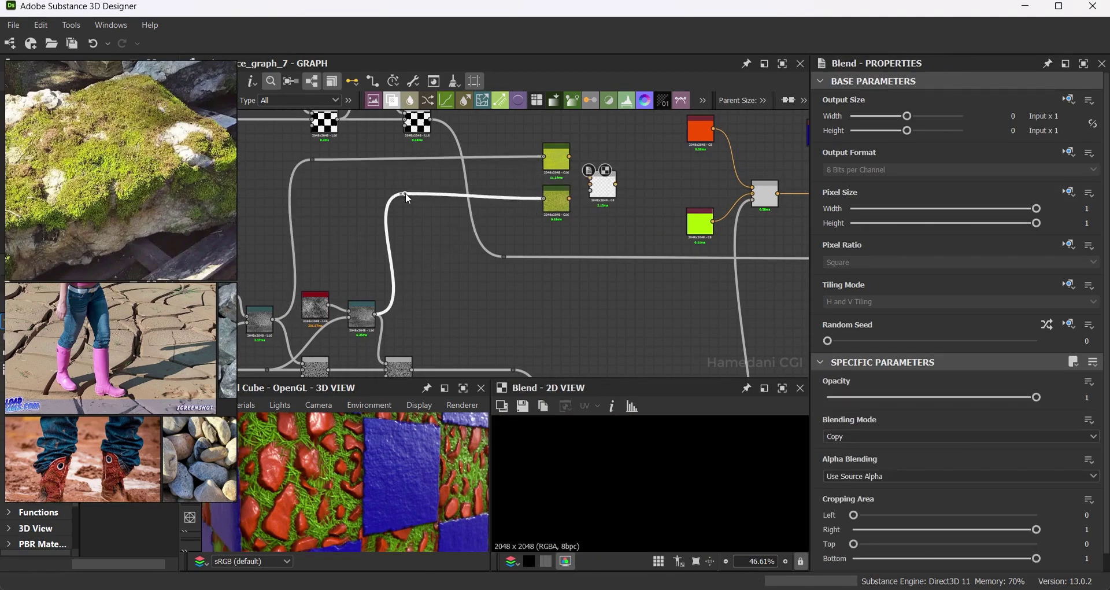
{"action": "left_click_drag", "start_coordinate": [561, 189], "coordinate": [586, 185]}
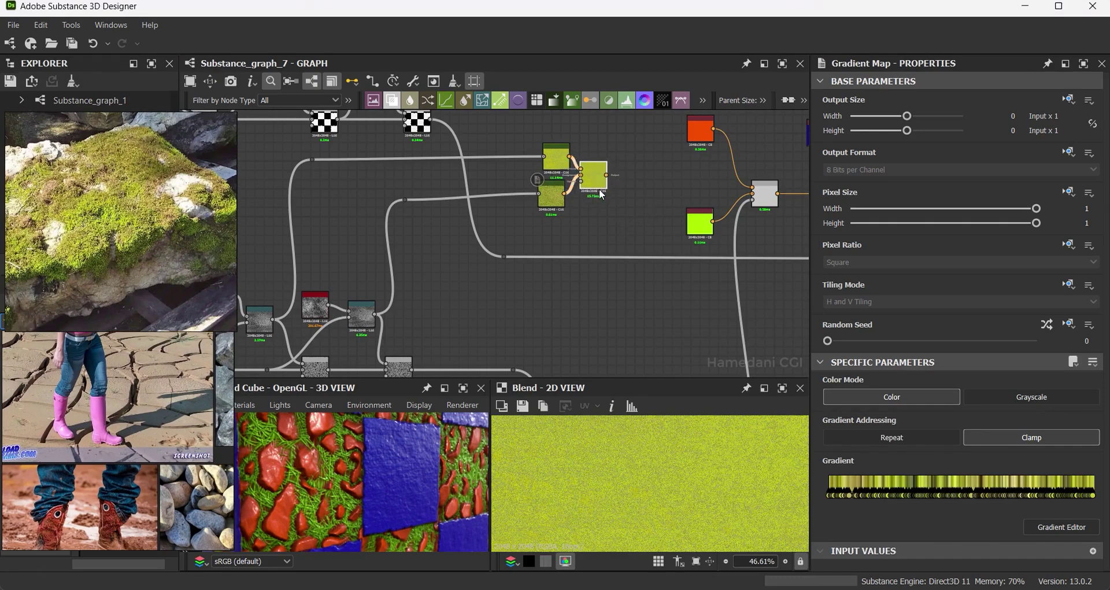
Add Grunge Map 007 via the 'gru' search as the moss colour Blend's mask.
{"action": "key", "text": "space"}
{"action": "type", "text": "gru"}
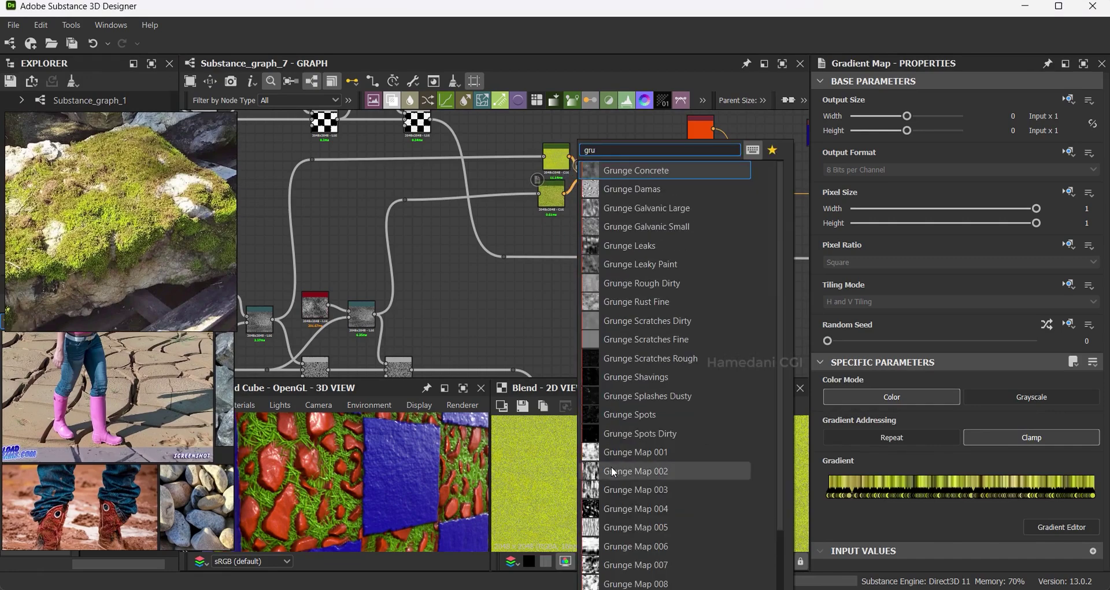
{"action": "left_click", "coordinate": [615, 564]}
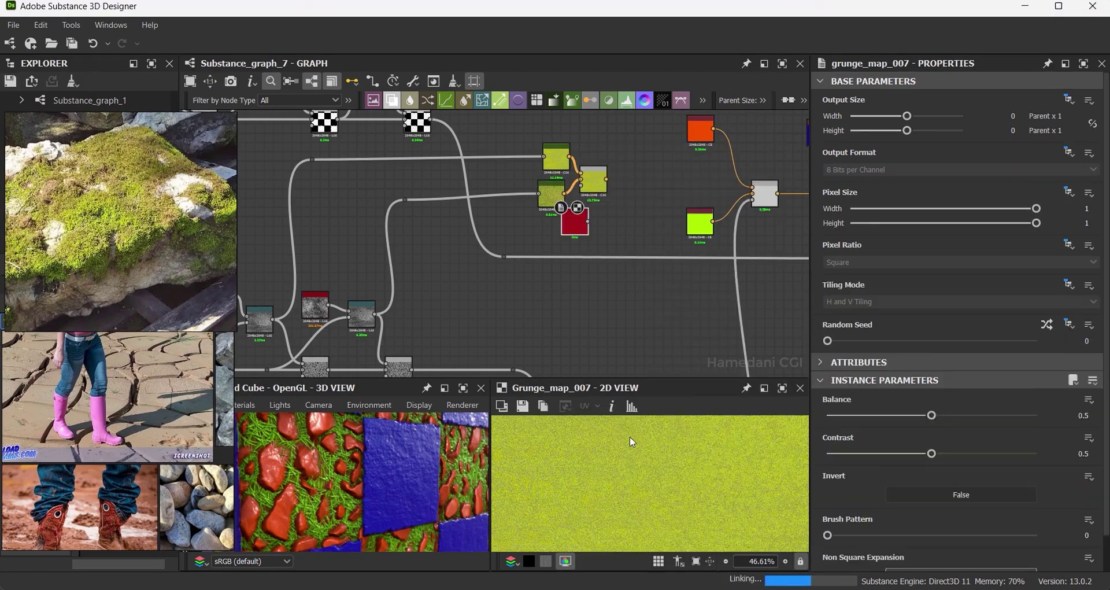
{"action": "double_click", "coordinate": [598, 193]}
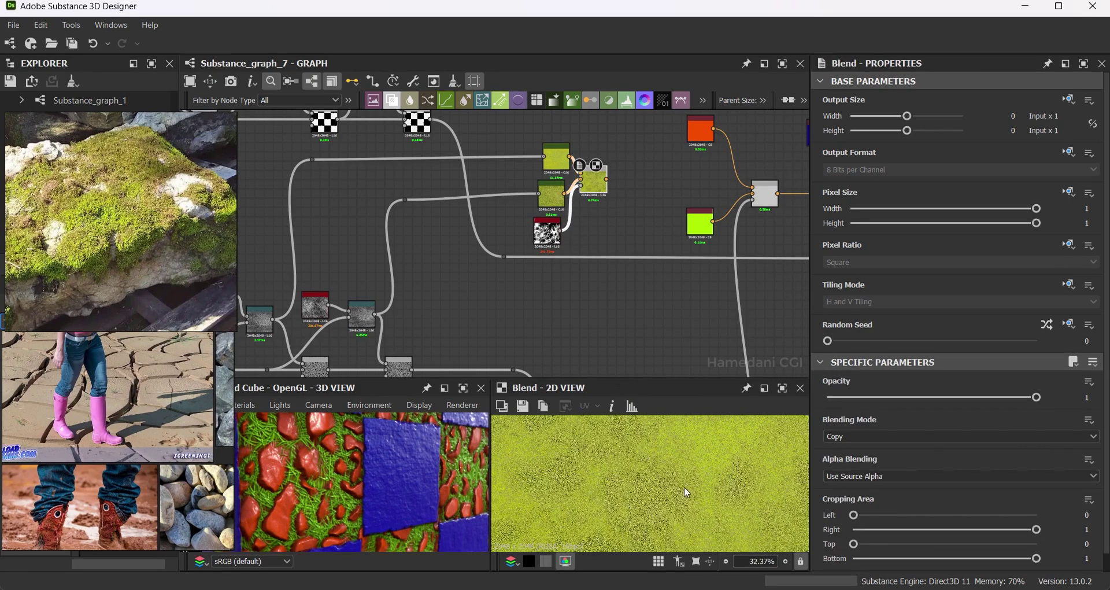
Add another Blend node after the moss colour Blend.
{"action": "left_click_drag", "start_coordinate": [544, 202], "coordinate": [549, 192]}
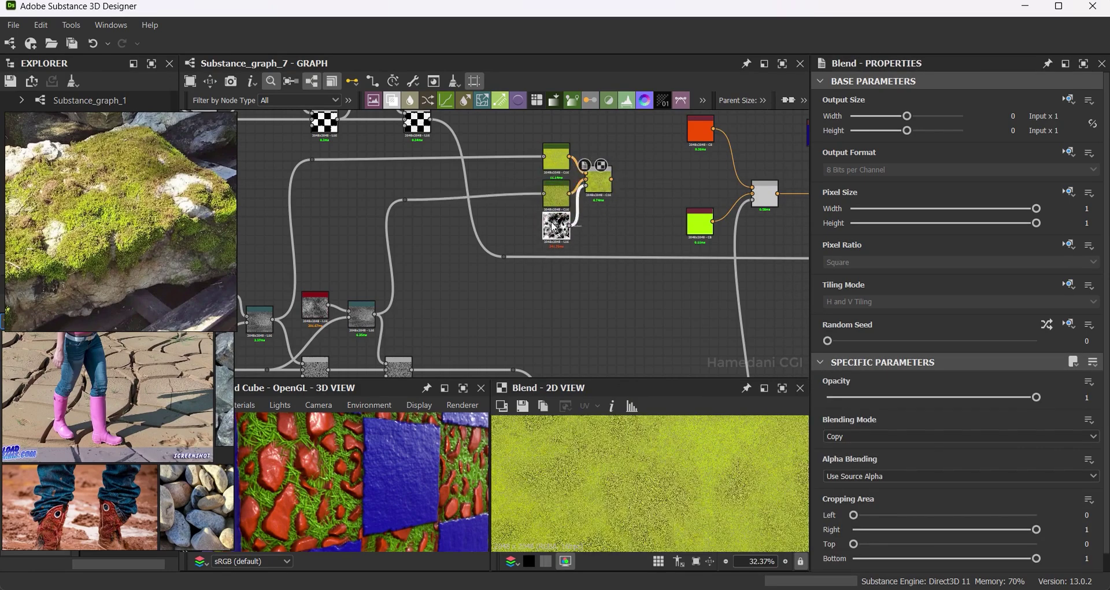
{"action": "scroll", "coordinate": [553, 227], "scroll_direction": "down", "scroll_amount": 3}
{"action": "scroll", "coordinate": [613, 207], "scroll_direction": "down", "scroll_amount": 3}
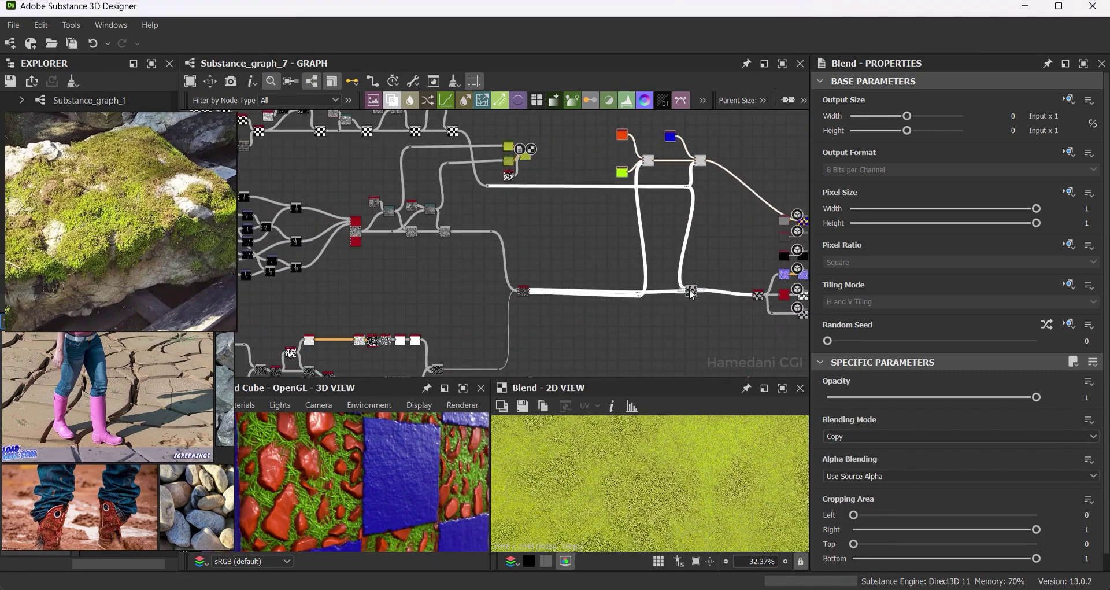
{"action": "scroll", "coordinate": [692, 295], "scroll_direction": "up", "scroll_amount": 2}
{"action": "scroll", "coordinate": [526, 193], "scroll_direction": "up", "scroll_amount": 2}
{"action": "key", "text": "space"}
{"action": "left_click", "coordinate": [611, 184]}
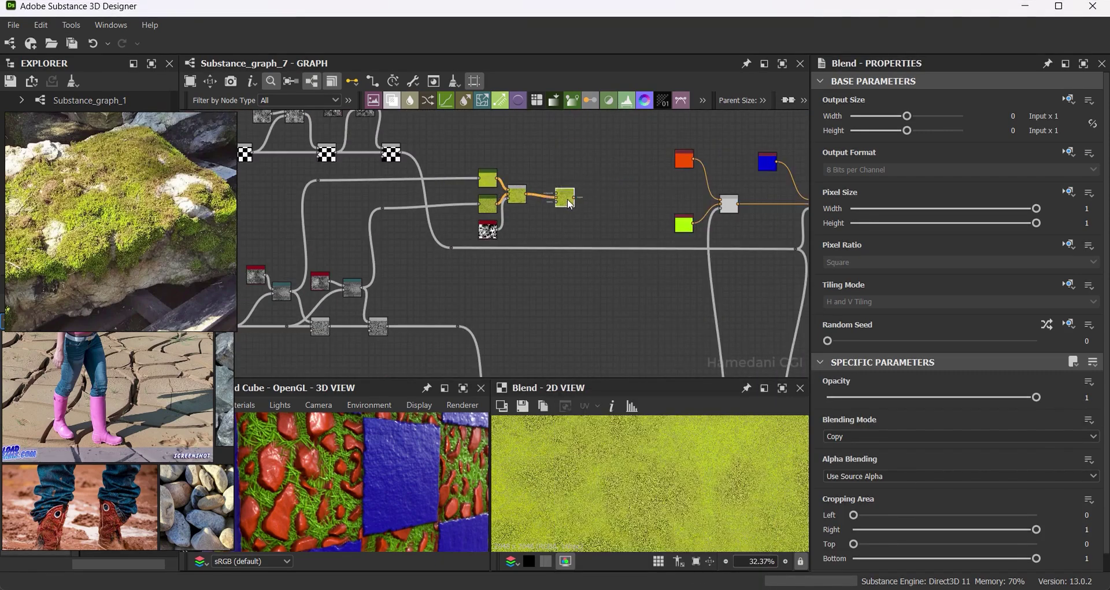
Run the grass detail Blend through a new Gradient Map into the follow-up Blend.
{"action": "scroll", "coordinate": [564, 202], "scroll_direction": "down", "scroll_amount": 3}
{"action": "scroll", "coordinate": [381, 267], "scroll_direction": "up", "scroll_amount": 2}
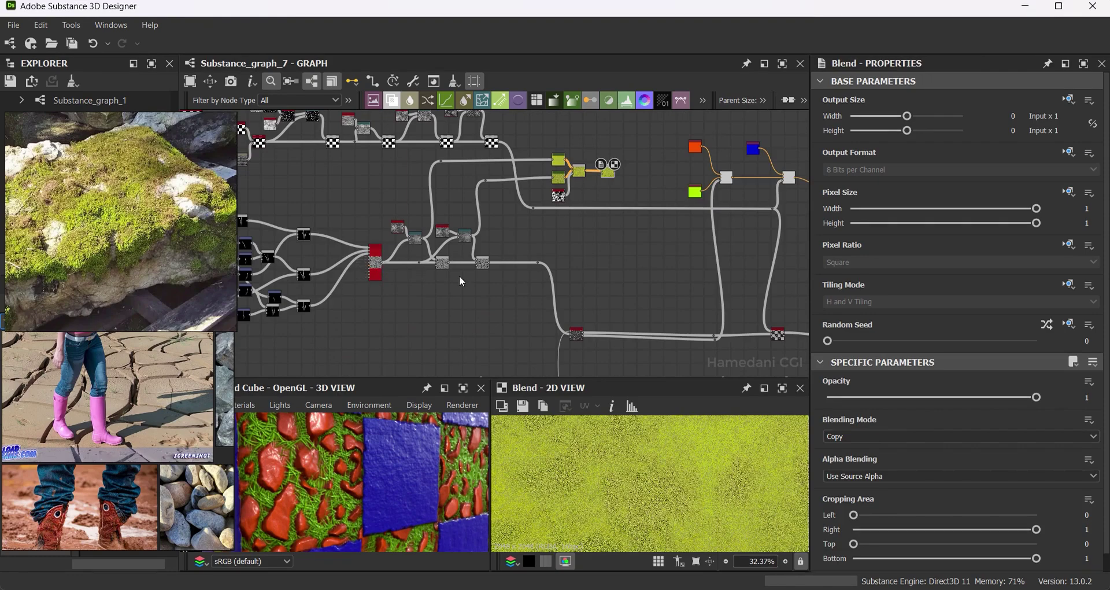
{"action": "scroll", "coordinate": [462, 282], "scroll_direction": "up", "scroll_amount": 2}
{"action": "double_click", "coordinate": [506, 253]}
{"action": "scroll", "coordinate": [445, 353], "scroll_direction": "up", "scroll_amount": 2}
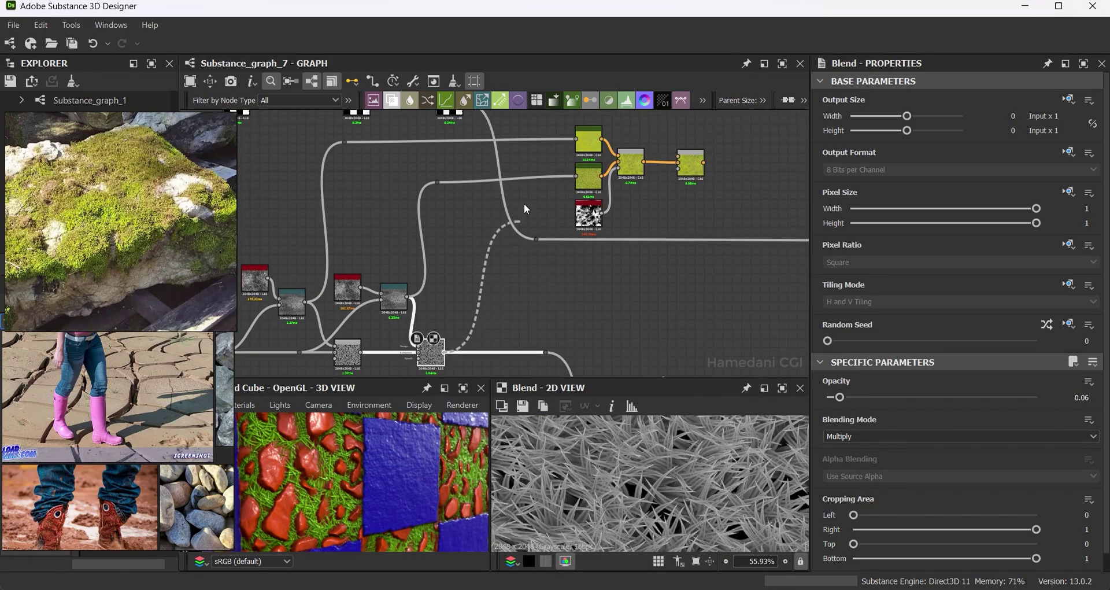
{"action": "left_click_drag", "start_coordinate": [526, 208], "coordinate": [525, 263]}
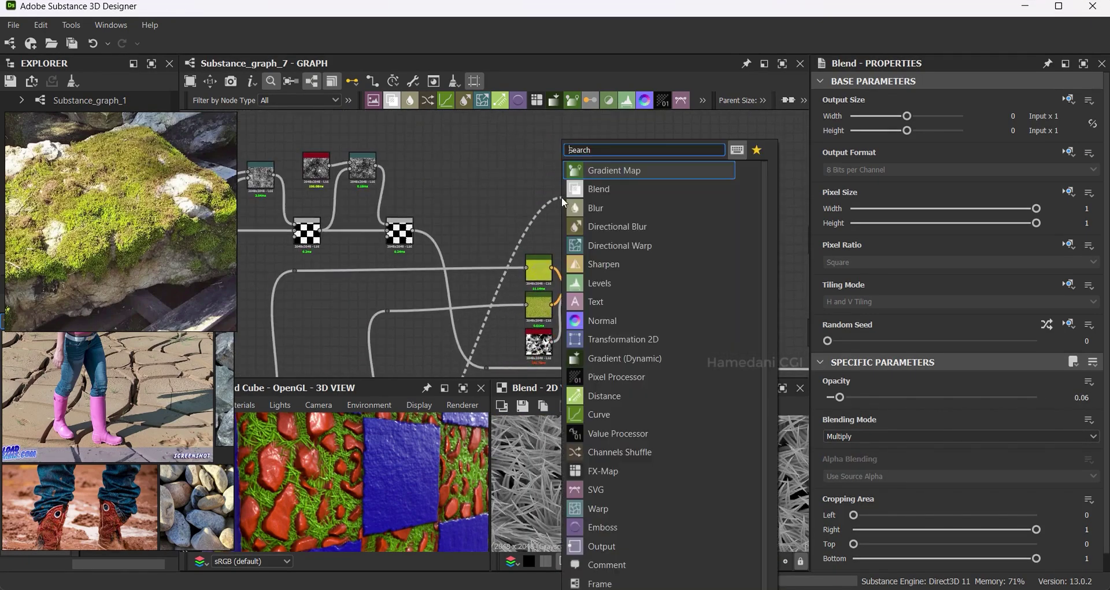
{"action": "left_click", "coordinate": [623, 173]}
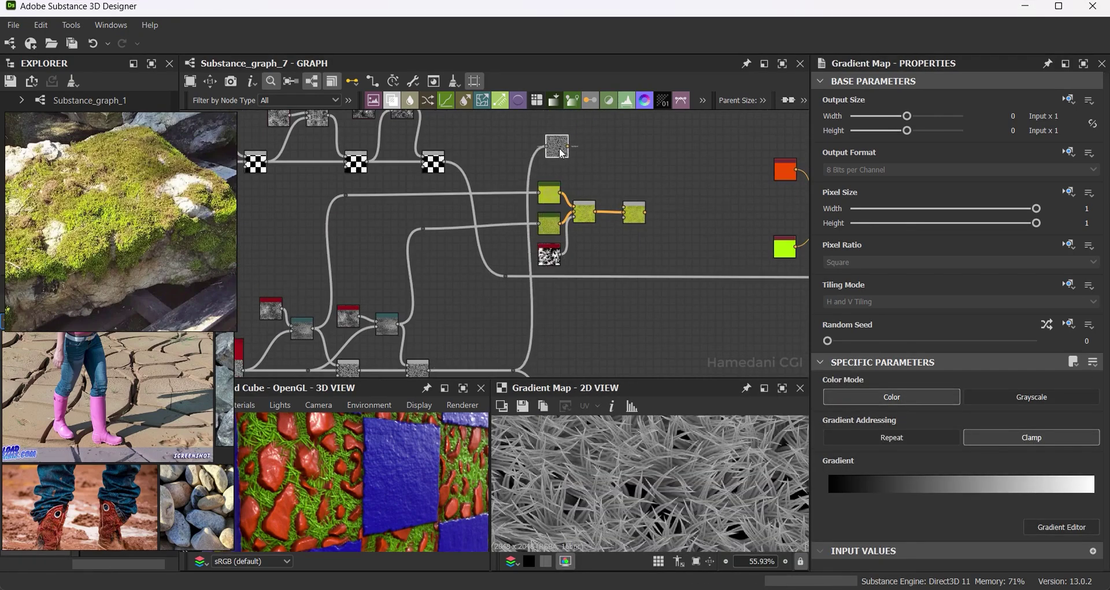
{"action": "left_click_drag", "start_coordinate": [617, 122], "coordinate": [635, 215]}
{"action": "left_click", "coordinate": [634, 212]}
Set the follow-up Blend's blending mode to Multiply.
{"action": "left_click", "coordinate": [870, 435]}
{"action": "left_click", "coordinate": [880, 438]}
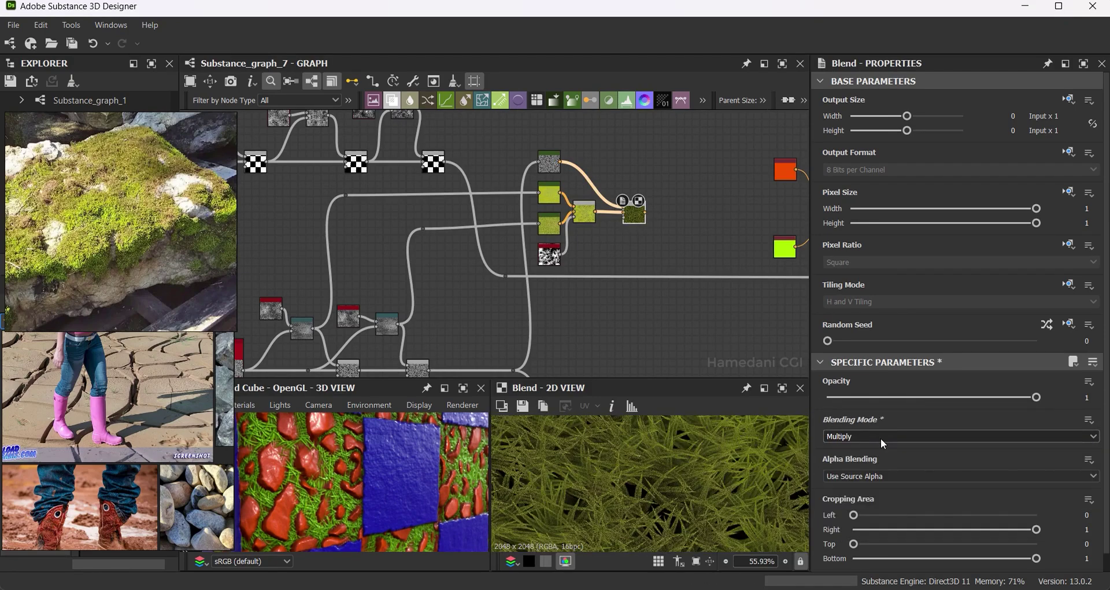
{"action": "scroll", "coordinate": [884, 437], "scroll_direction": "down", "scroll_amount": 1}
{"action": "scroll", "coordinate": [884, 437], "scroll_direction": "down", "scroll_amount": 2}
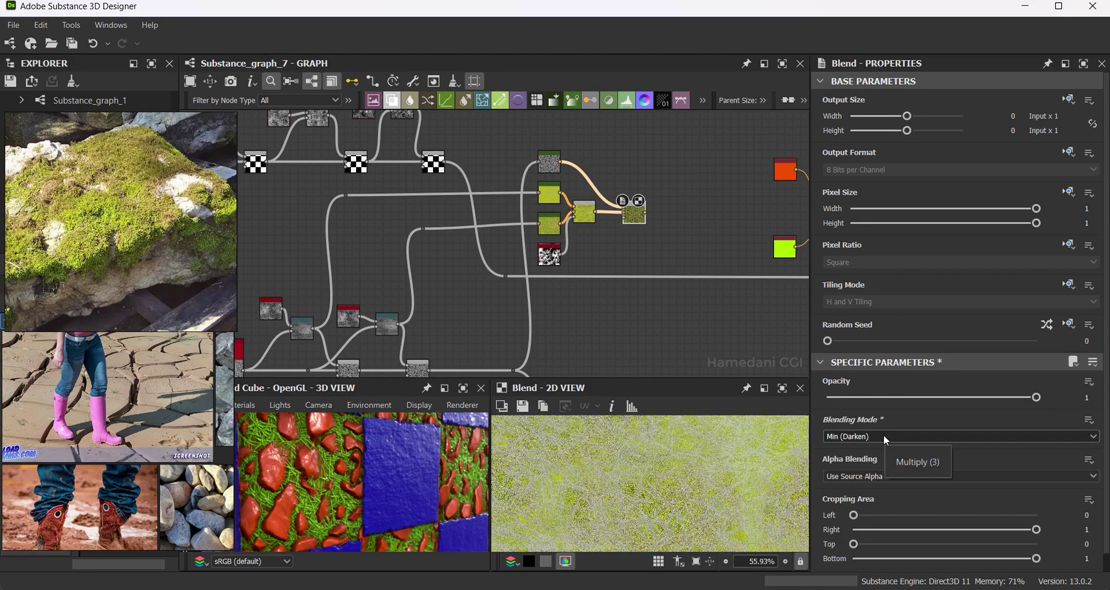
{"action": "scroll", "coordinate": [884, 437], "scroll_direction": "down", "scroll_amount": 2}
{"action": "scroll", "coordinate": [884, 438], "scroll_direction": "down", "scroll_amount": 2}
{"action": "scroll", "coordinate": [885, 438], "scroll_direction": "up", "scroll_amount": 1}
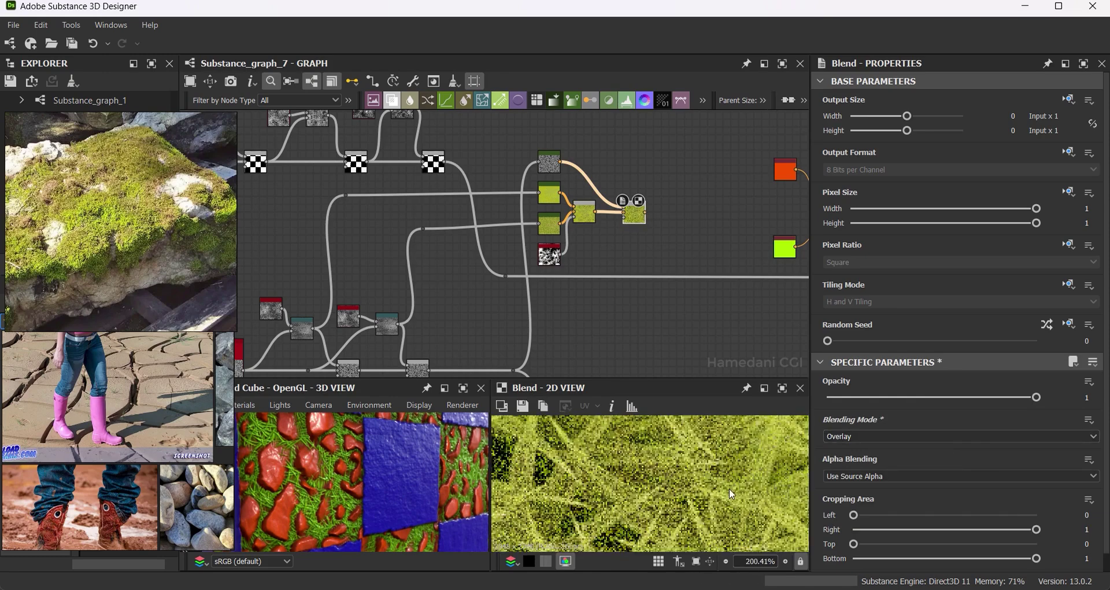
{"action": "scroll", "coordinate": [722, 485], "scroll_direction": "down", "scroll_amount": 2}
{"action": "scroll", "coordinate": [721, 481], "scroll_direction": "down", "scroll_amount": 2}
{"action": "scroll", "coordinate": [721, 481], "scroll_direction": "up", "scroll_amount": 2}
Lower the grass detail Multiply Blend's opacity to around 0.03–0.05.
{"action": "middle_click_drag", "start_coordinate": [718, 196], "coordinate": [581, 200]}
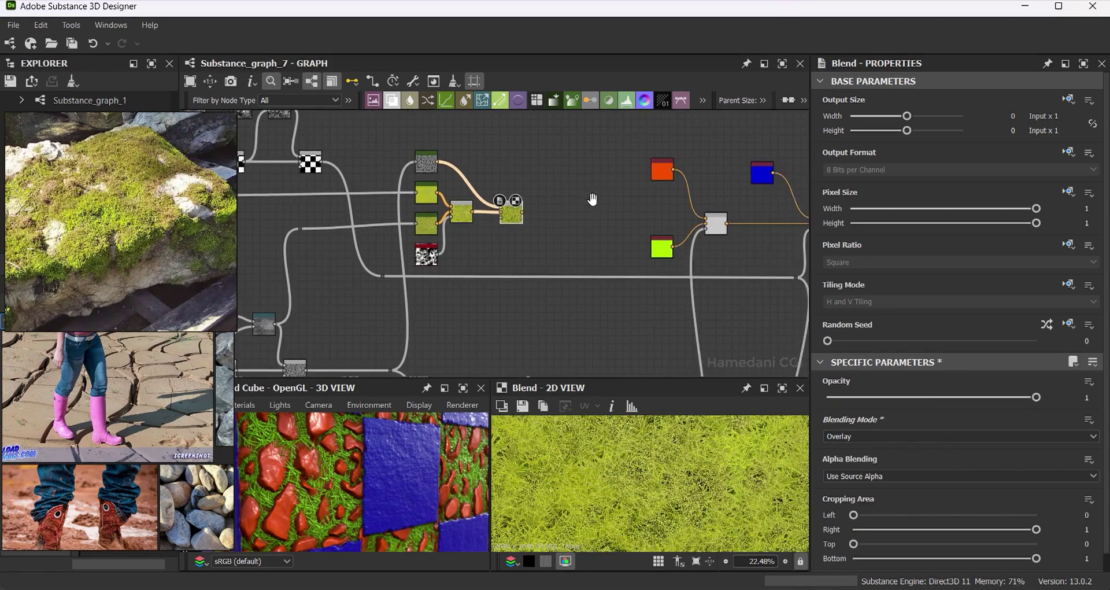
{"action": "scroll", "coordinate": [367, 533], "scroll_direction": "up", "scroll_amount": 1}
{"action": "scroll", "coordinate": [348, 500], "scroll_direction": "up", "scroll_amount": 2}
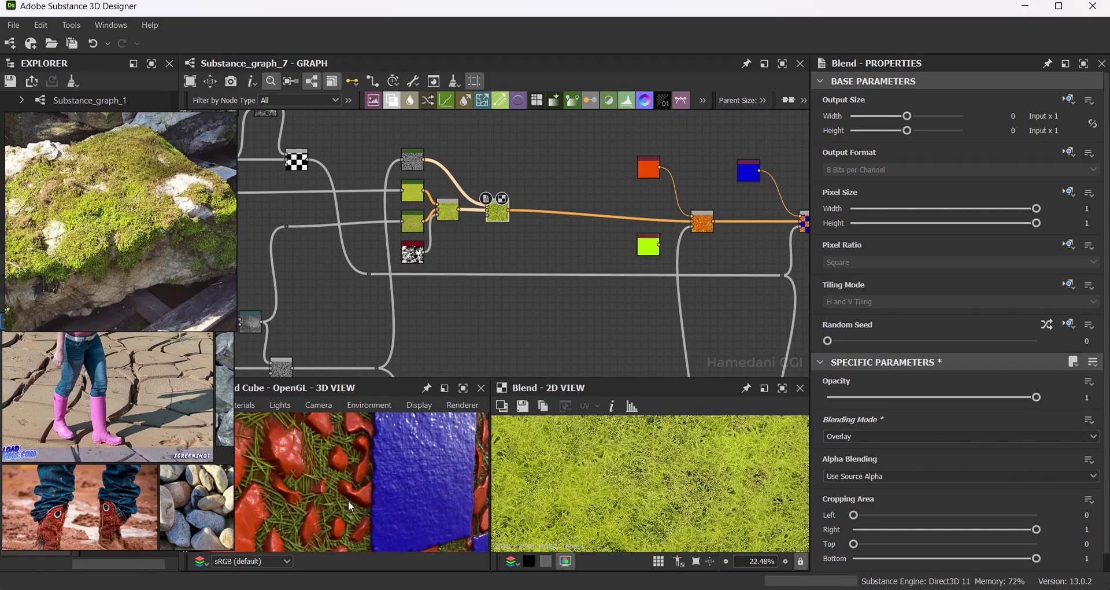
{"action": "scroll", "coordinate": [344, 489], "scroll_direction": "up", "scroll_amount": 2}
{"action": "scroll", "coordinate": [393, 470], "scroll_direction": "up", "scroll_amount": 2}
{"action": "scroll", "coordinate": [393, 469], "scroll_direction": "down", "scroll_amount": 2}
{"action": "middle_click_drag", "start_coordinate": [484, 285], "coordinate": [562, 231]}
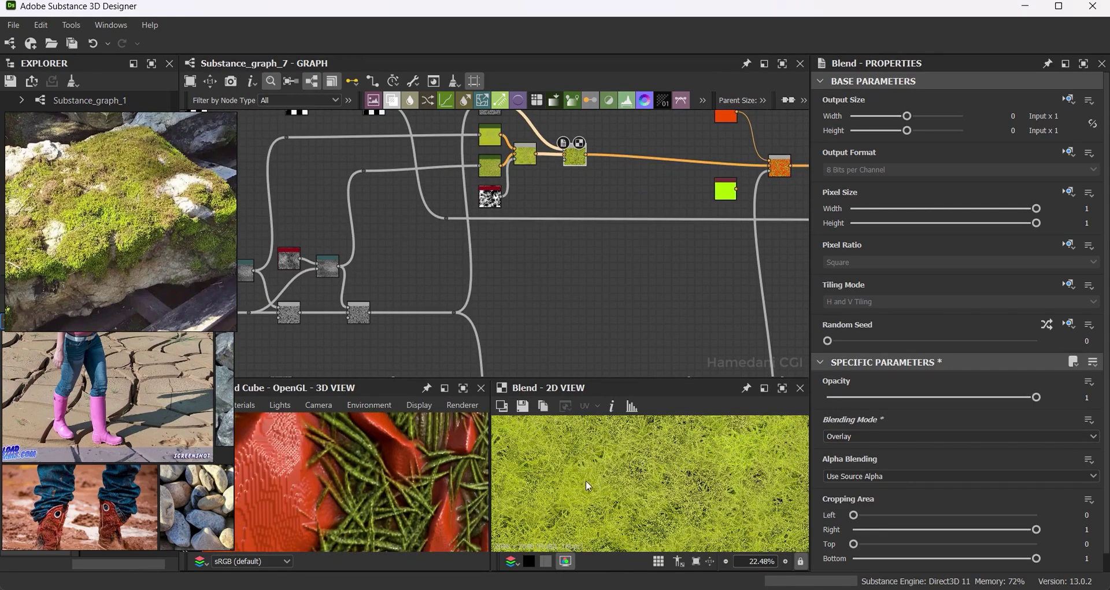
{"action": "scroll", "coordinate": [585, 479], "scroll_direction": "up", "scroll_amount": 3}
{"action": "middle_click_drag", "start_coordinate": [336, 263], "coordinate": [396, 250]}
{"action": "left_click", "coordinate": [396, 250]}
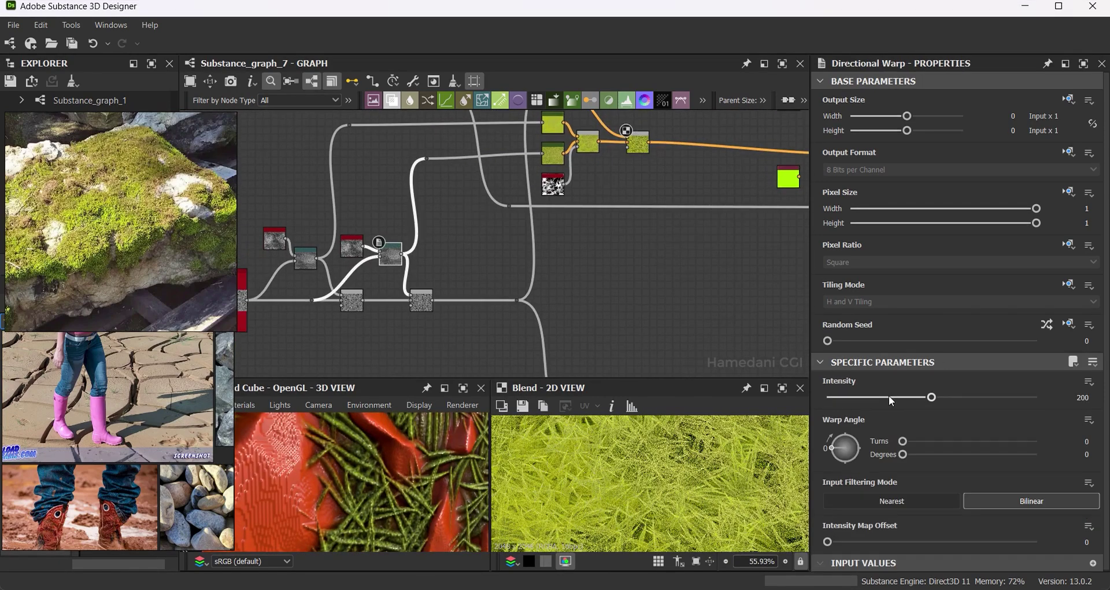
{"action": "left_click", "coordinate": [422, 300]}
{"action": "left_click", "coordinate": [836, 397]}
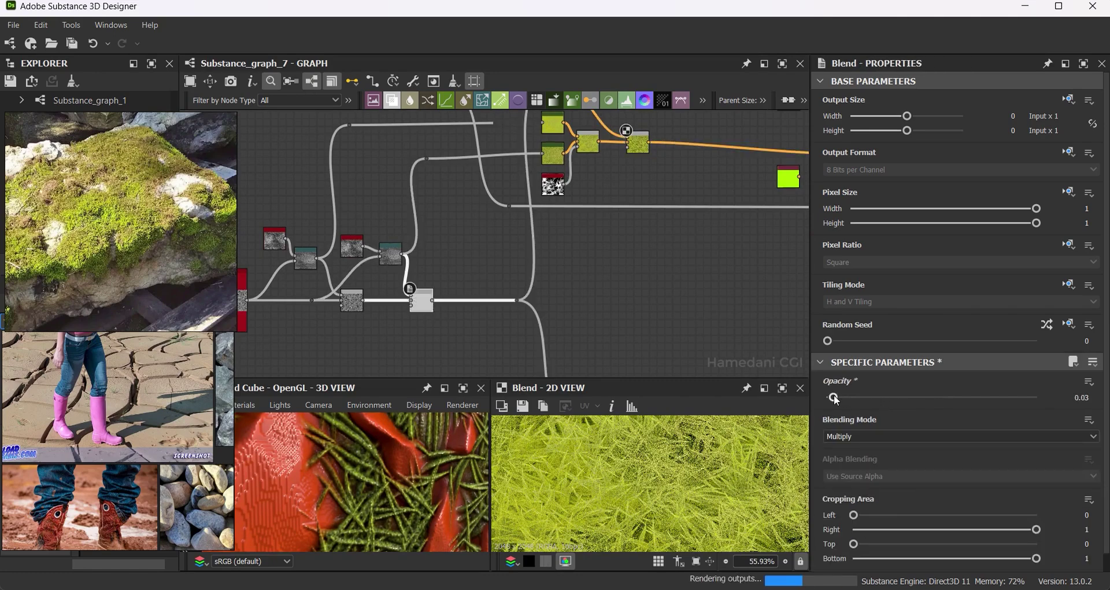
{"action": "left_click", "coordinate": [837, 397]}
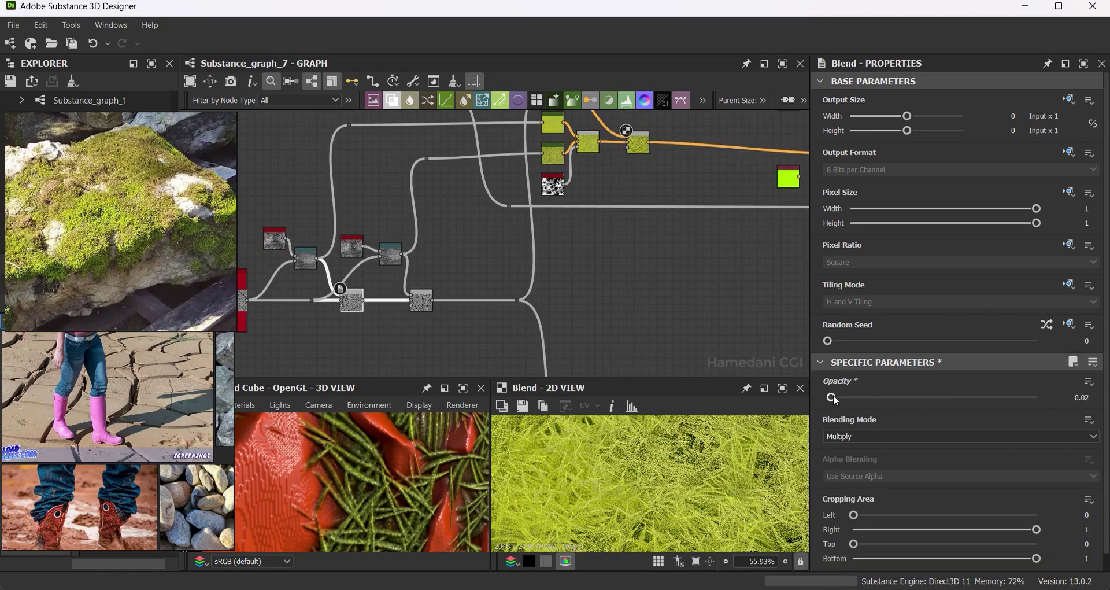
Set another Blend's Output Format to Absolute with 16 Bits per Channel.
{"action": "scroll", "coordinate": [358, 306], "scroll_direction": "up", "scroll_amount": 2}
{"action": "scroll", "coordinate": [365, 315], "scroll_direction": "up", "scroll_amount": 2}
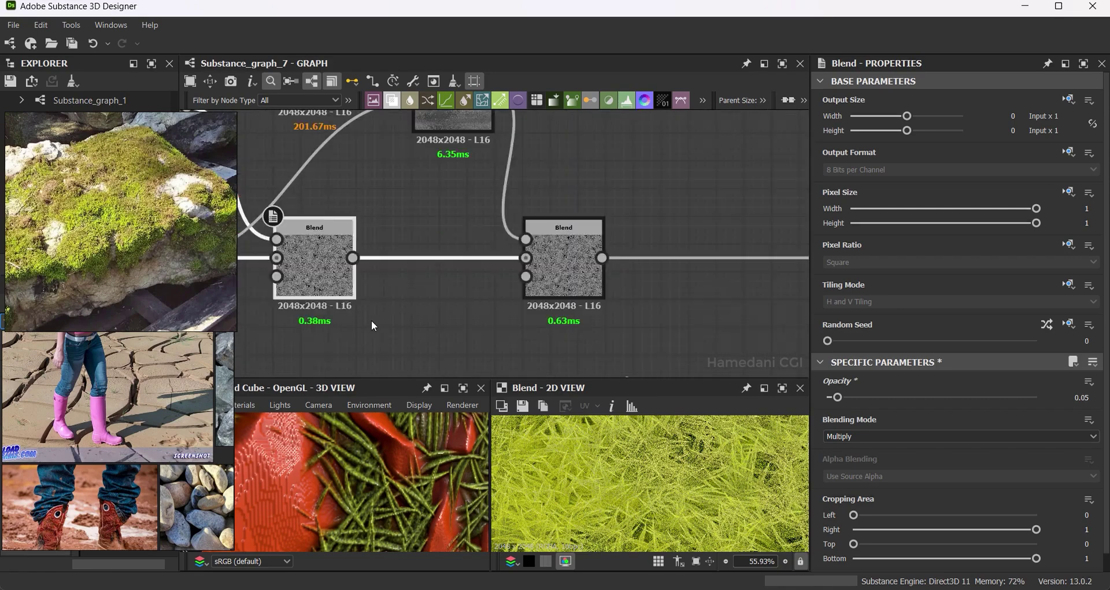
{"action": "scroll", "coordinate": [703, 213], "scroll_direction": "down", "scroll_amount": 3}
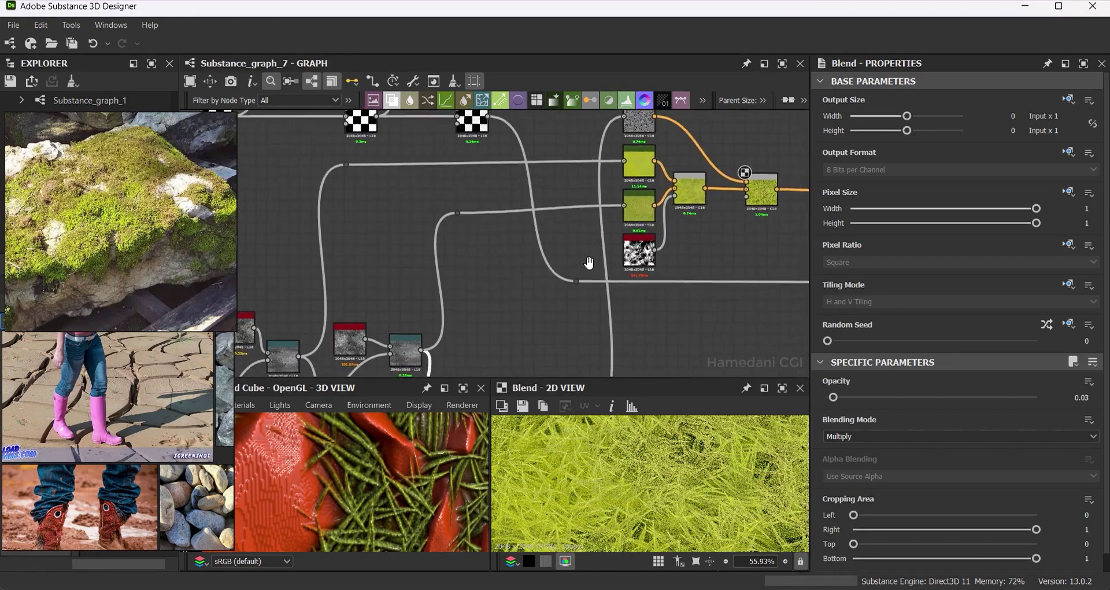
{"action": "scroll", "coordinate": [589, 263], "scroll_direction": "down", "scroll_amount": 2}
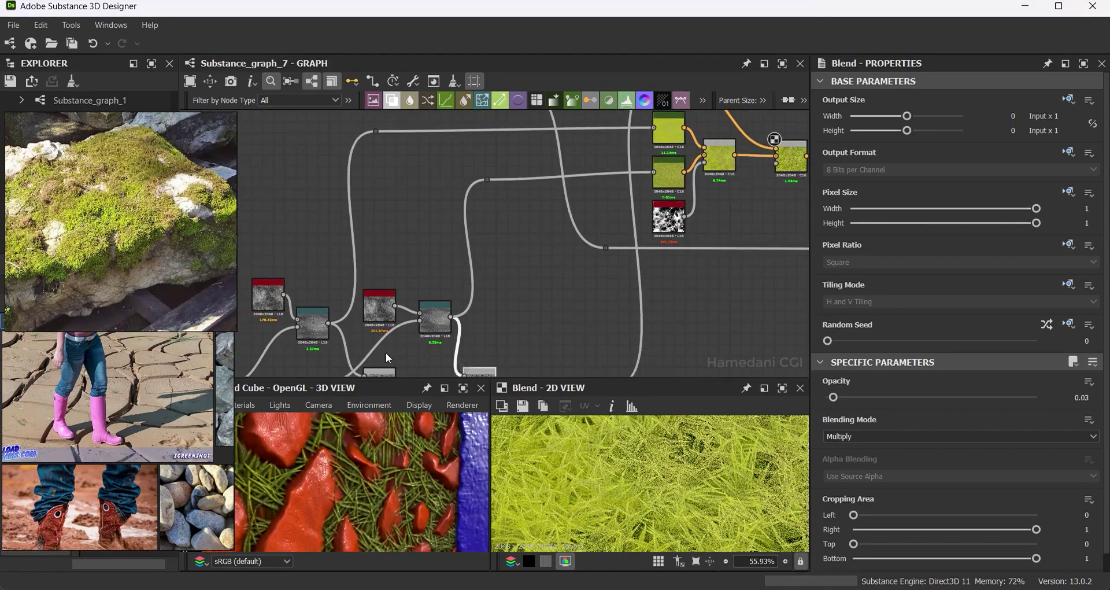
{"action": "scroll", "coordinate": [563, 229], "scroll_direction": "down", "scroll_amount": 1}
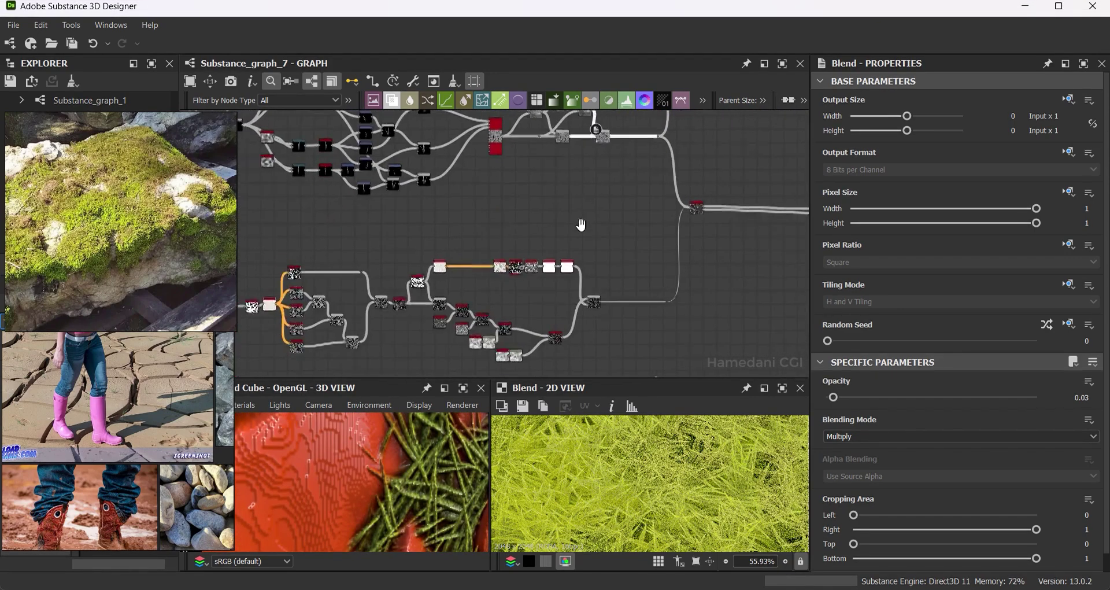
{"action": "middle_click_drag", "start_coordinate": [562, 228], "coordinate": [406, 286]}
{"action": "scroll", "coordinate": [448, 335], "scroll_direction": "up", "scroll_amount": 4}
{"action": "mouse_move", "coordinate": [448, 336]}
{"action": "middle_mouse_down"}
{"action": "mouse_move", "coordinate": [383, 255]}
{"action": "mouse_move", "coordinate": [720, 188]}
{"action": "middle_mouse_up"}
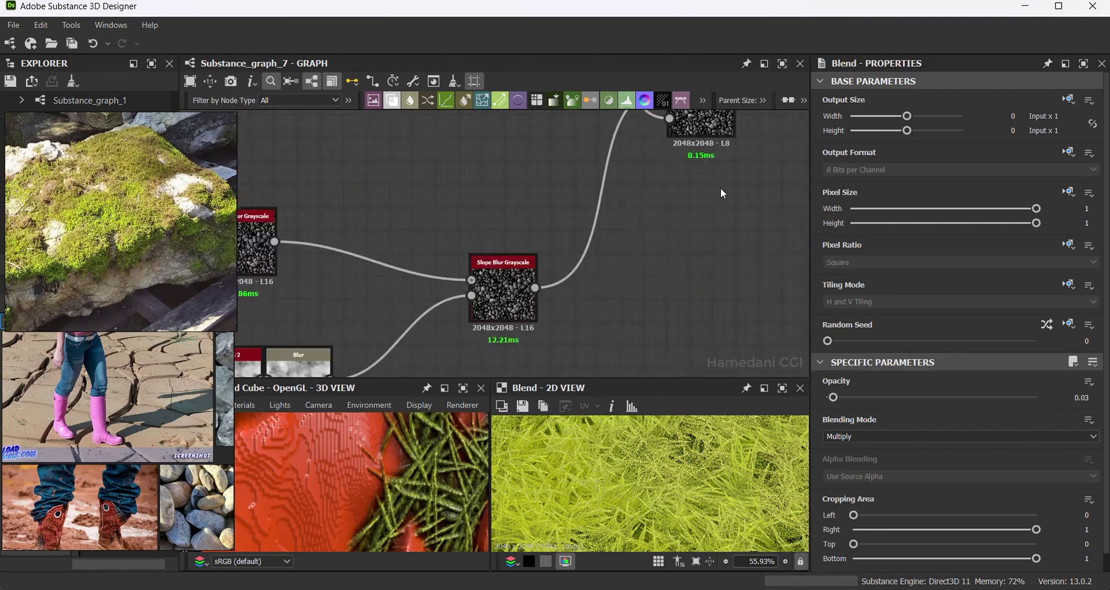
{"action": "left_click", "coordinate": [662, 278]}
{"action": "left_click", "coordinate": [1042, 207]}
{"action": "left_click", "coordinate": [889, 170]}
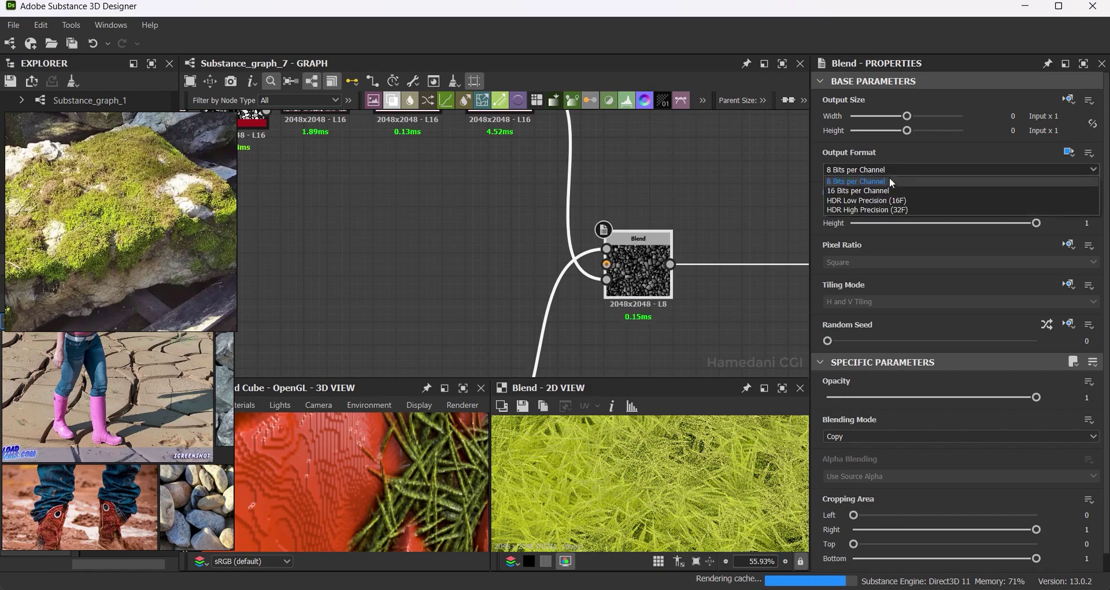
{"action": "left_click", "coordinate": [886, 189]}
Nudge the Slope Blur Grayscale node slightly left in its chain.
{"action": "scroll", "coordinate": [394, 364], "scroll_direction": "down", "scroll_amount": 2}
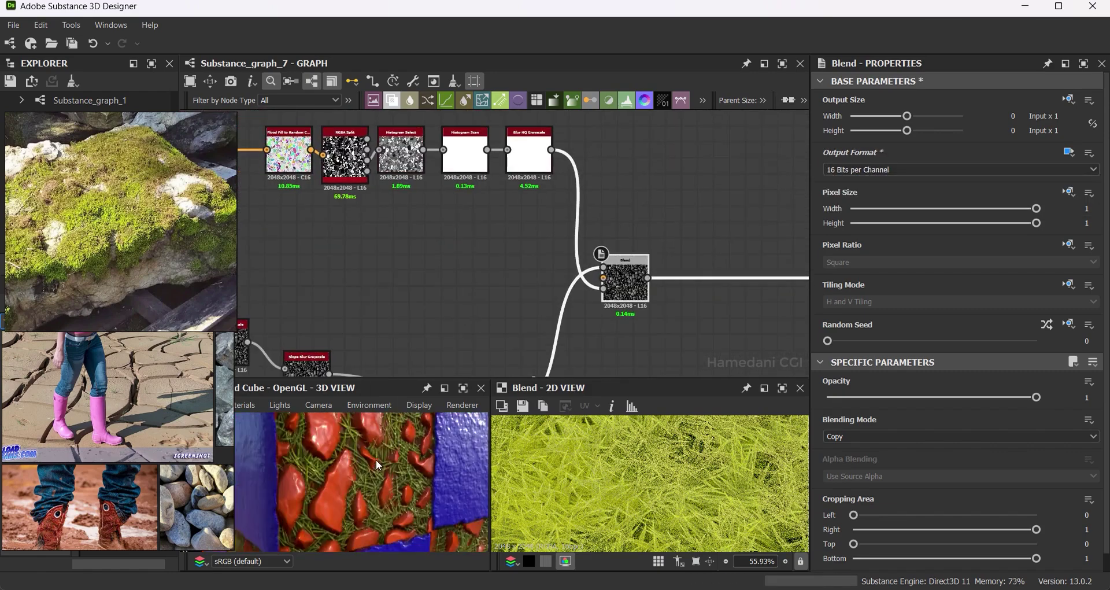
{"action": "middle_click_drag", "start_coordinate": [415, 295], "coordinate": [679, 298]}
{"action": "left_click_drag", "start_coordinate": [651, 286], "coordinate": [613, 286]}
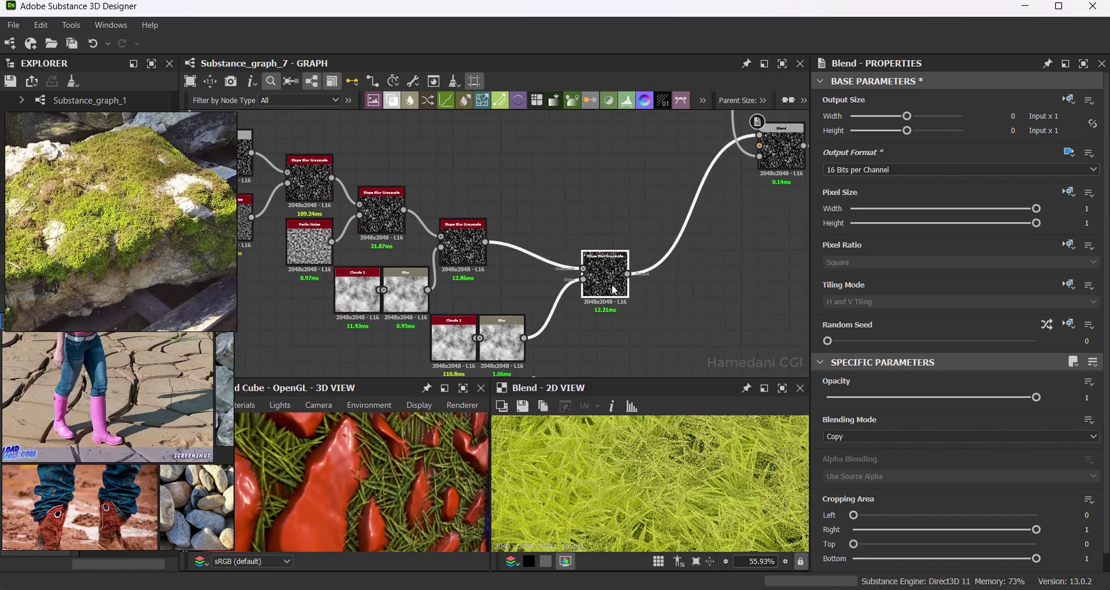
{"action": "scroll", "coordinate": [623, 293], "scroll_direction": "down", "scroll_amount": 2}
{"action": "scroll", "coordinate": [613, 277], "scroll_direction": "down", "scroll_amount": 3}
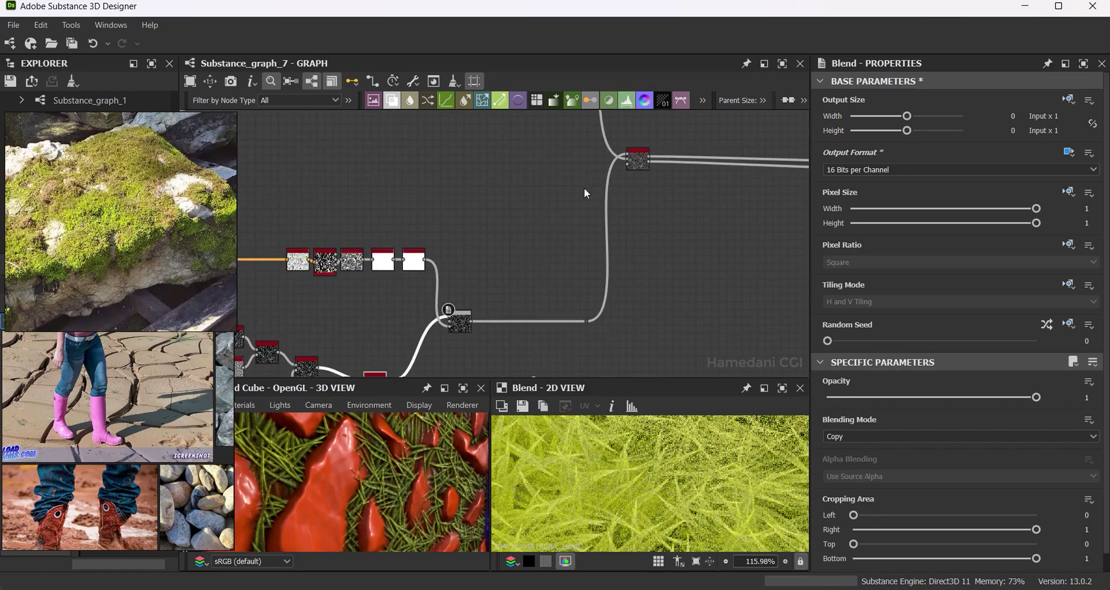
{"action": "scroll", "coordinate": [585, 222], "scroll_direction": "up", "scroll_amount": 5}
Add a Grunge Rust Fine node beside the Gradient Maps and feed it into the lower Gradient Map.
{"action": "key", "text": "space"}
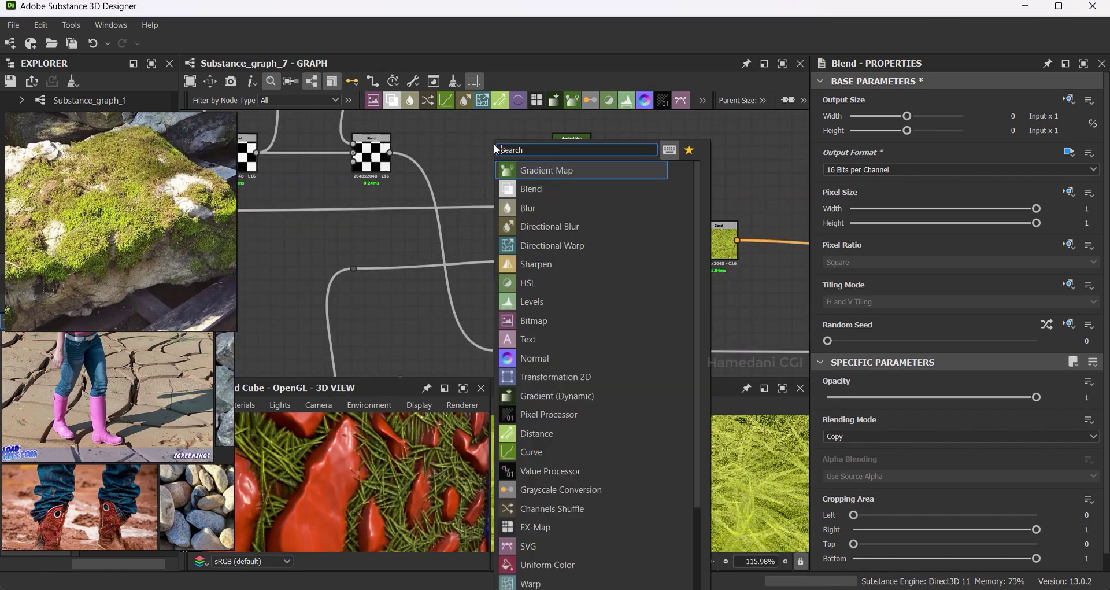
{"action": "type", "text": "gr"}
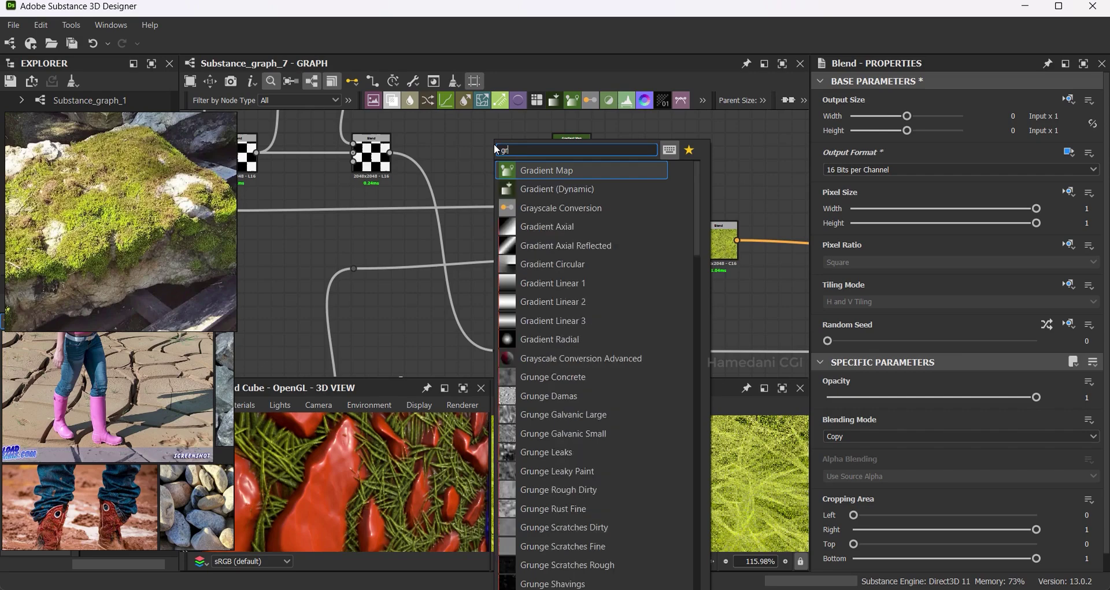
{"action": "type", "text": "u"}
{"action": "left_click", "coordinate": [565, 303]}
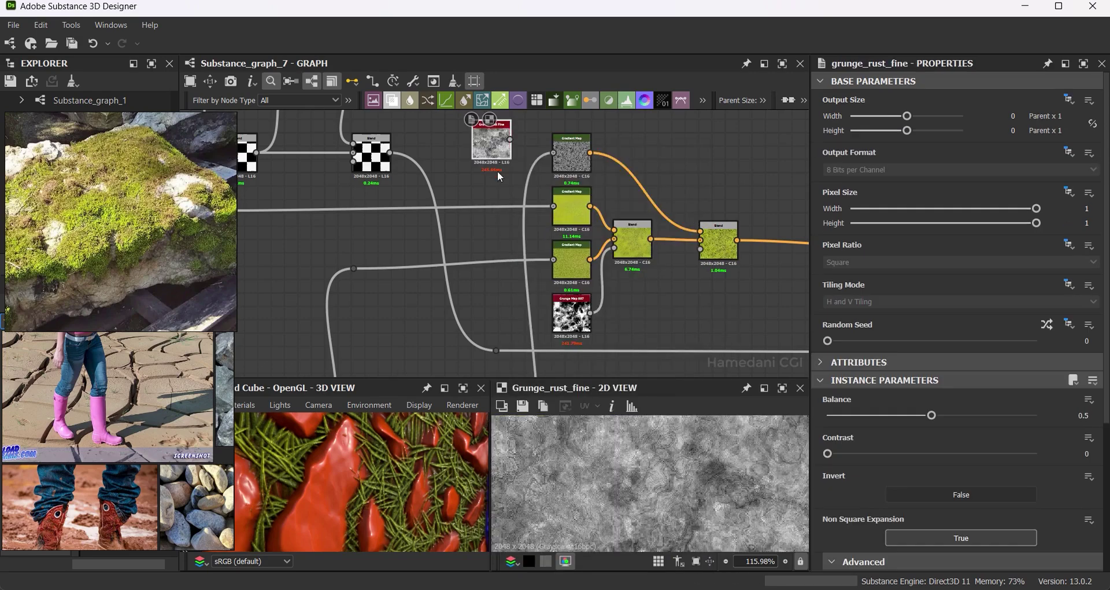
{"action": "mouse_move", "coordinate": [497, 171]}
{"action": "left_mouse_down"}
{"action": "mouse_move", "coordinate": [517, 254]}
{"action": "mouse_move", "coordinate": [540, 280]}
{"action": "left_mouse_up"}
{"action": "scroll", "coordinate": [517, 254], "scroll_direction": "up", "scroll_amount": 2}
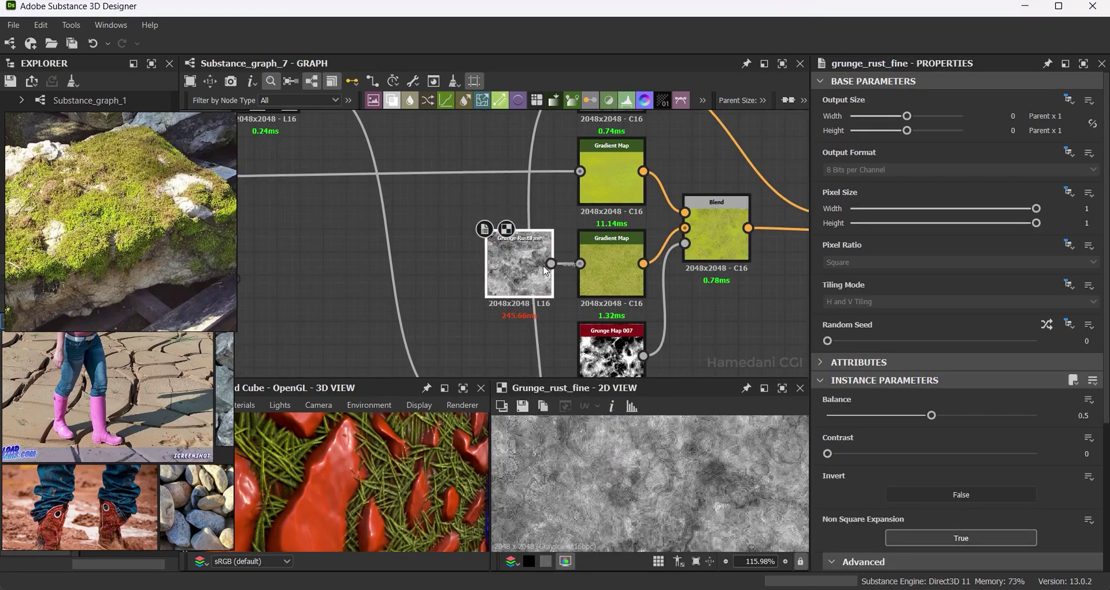
{"action": "left_click", "coordinate": [603, 262]}
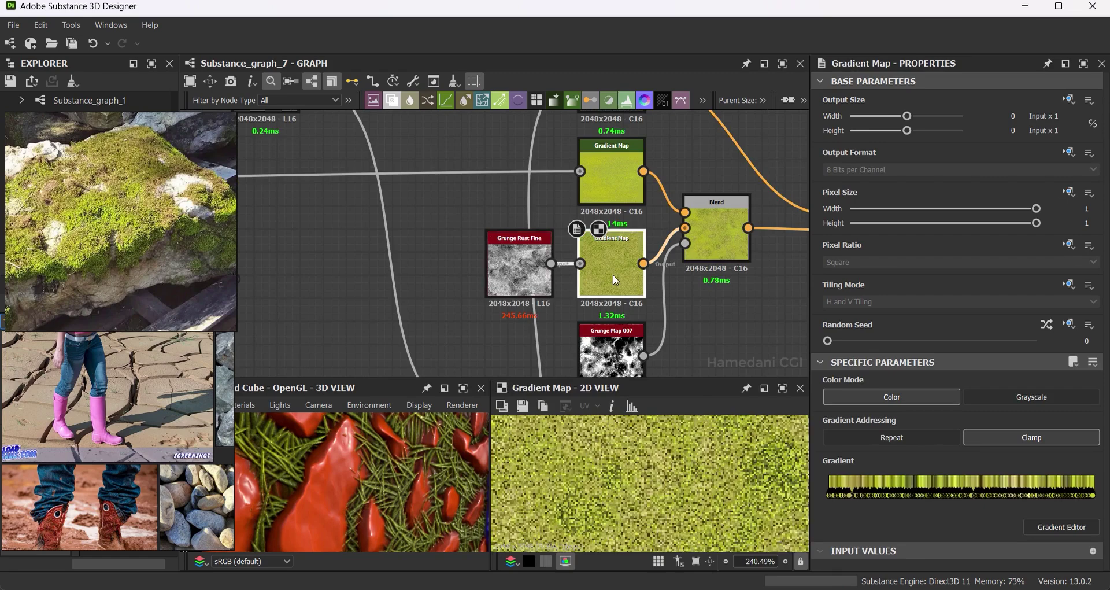
Sample deep moss greens from the moss reference photo into that Gradient Map's gradient.
{"action": "left_click", "coordinate": [1075, 528]}
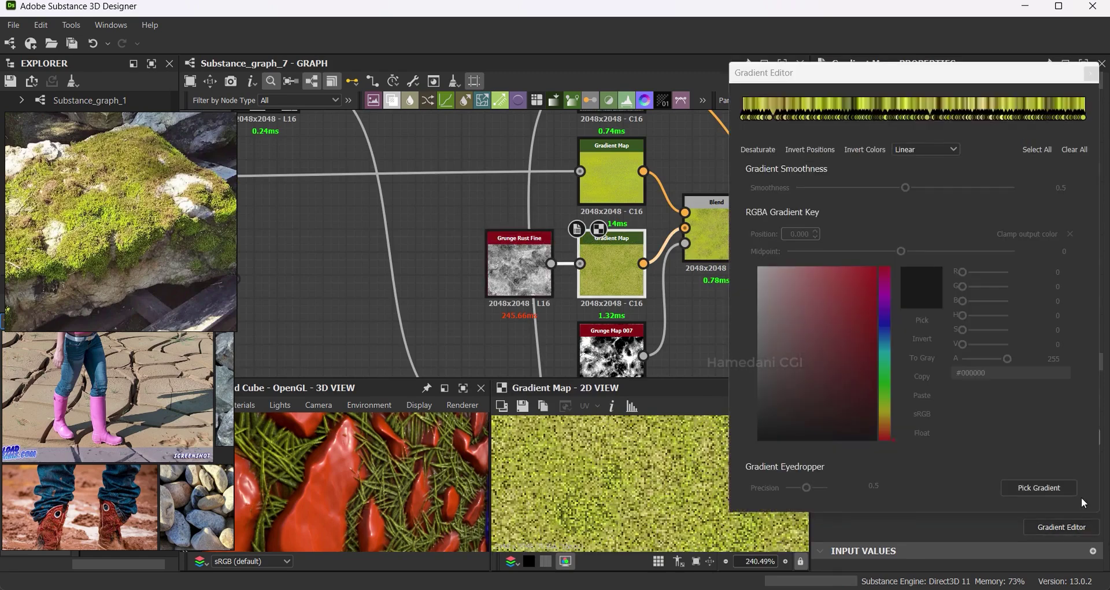
{"action": "right_click", "coordinate": [144, 198]}
{"action": "left_click", "coordinate": [168, 249]}
{"action": "scroll", "coordinate": [137, 252], "scroll_direction": "up", "scroll_amount": 3}
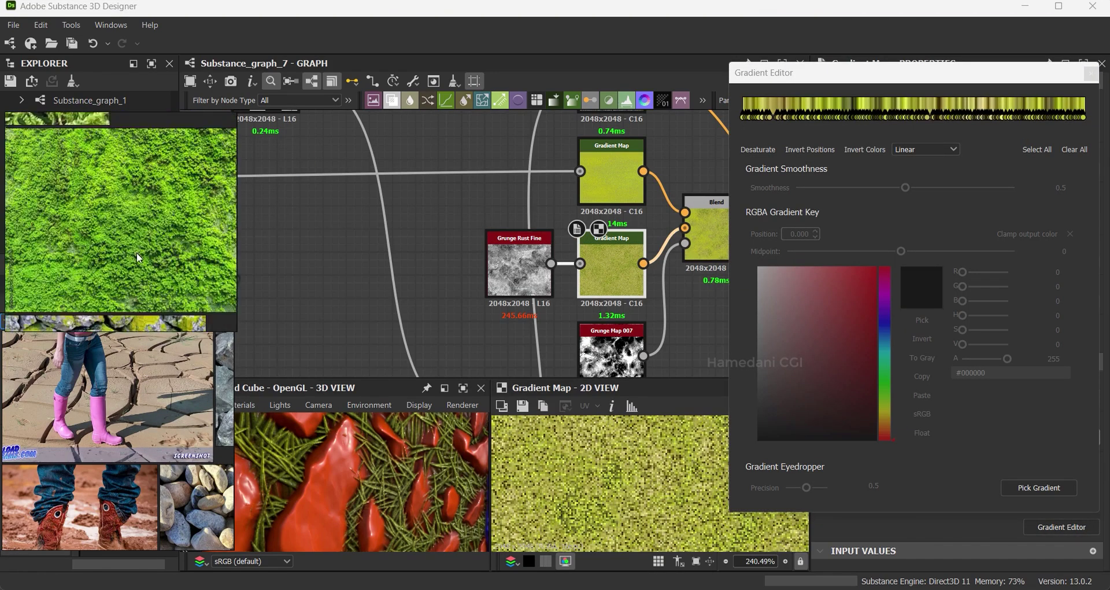
{"action": "scroll", "coordinate": [137, 252], "scroll_direction": "down", "scroll_amount": 3}
{"action": "scroll", "coordinate": [119, 210], "scroll_direction": "down", "scroll_amount": 2}
{"action": "left_click", "coordinate": [1030, 485]}
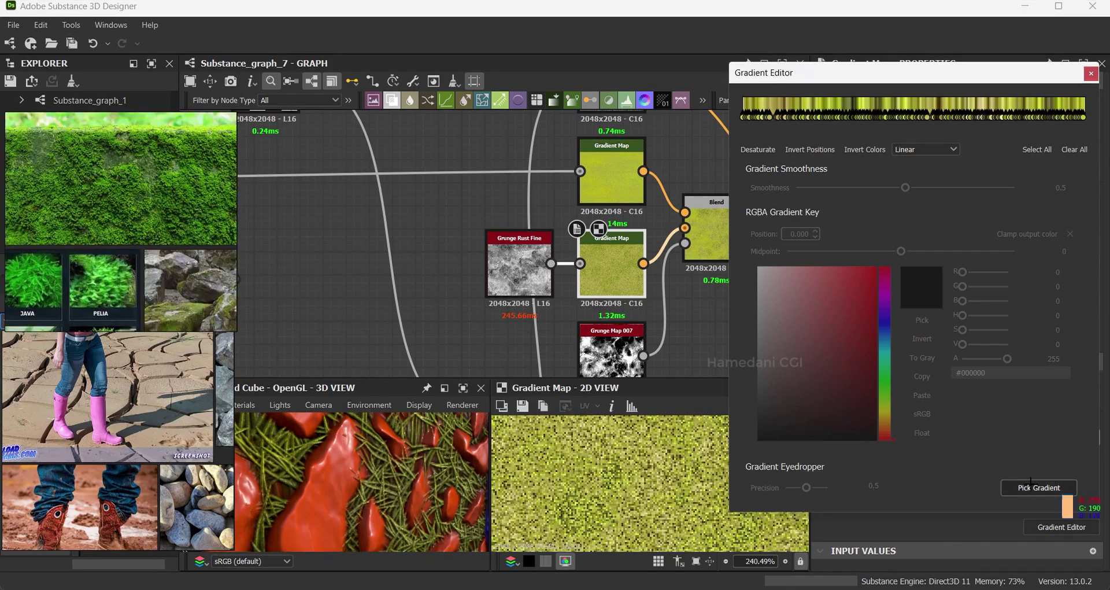
{"action": "left_click_drag", "start_coordinate": [146, 212], "coordinate": [148, 213]}
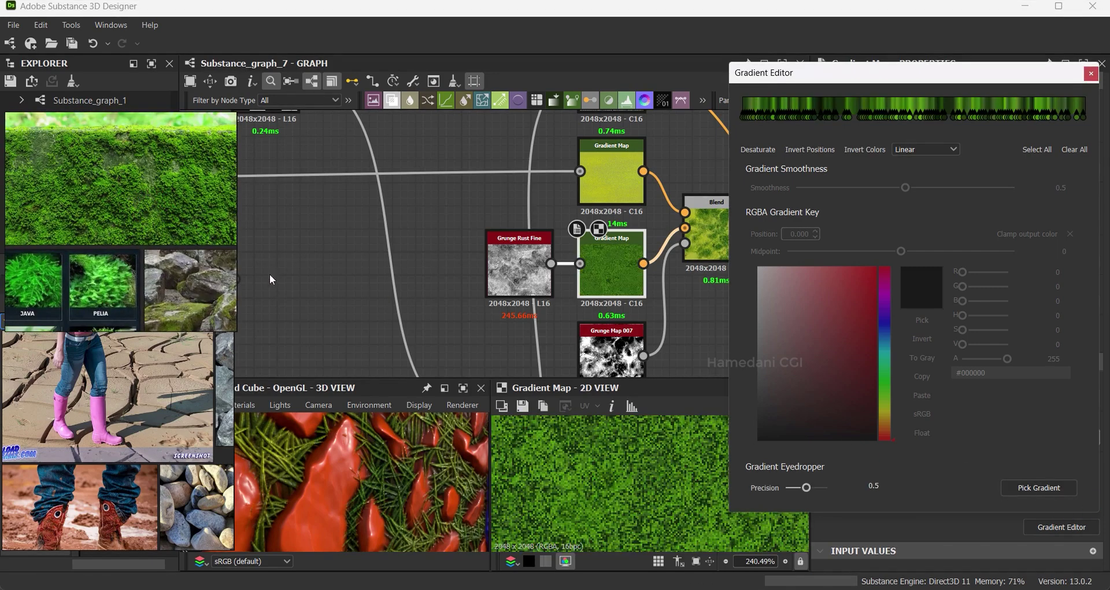
{"action": "left_click", "coordinate": [1090, 74]}
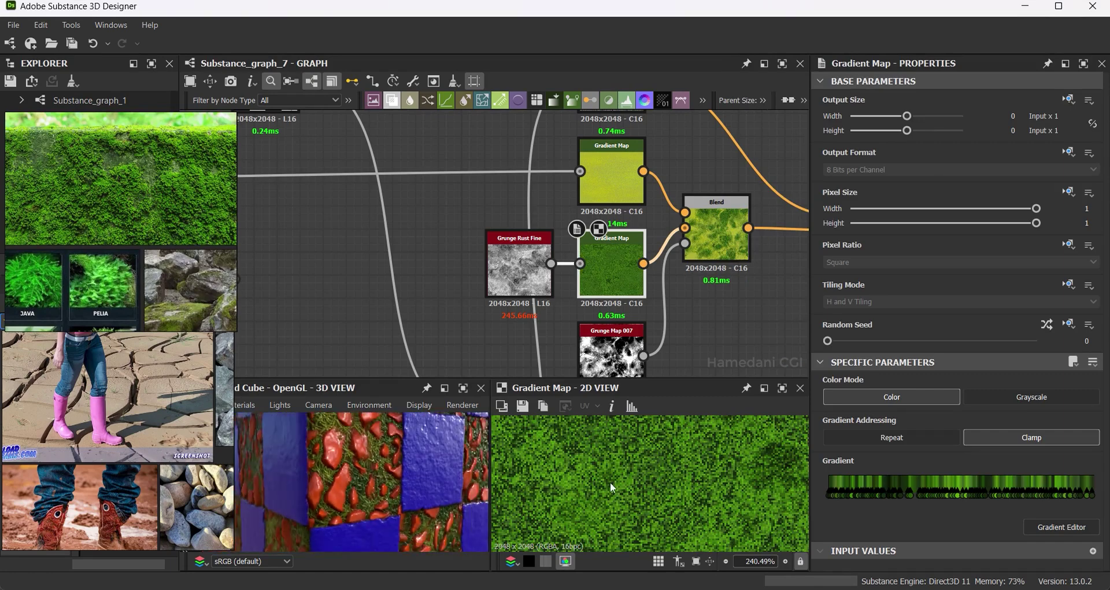
{"action": "double_click", "coordinate": [725, 247]}
On the second Blend node, try Screen and then Max (Lighten) as the blending mode.
{"action": "middle_click_drag", "start_coordinate": [718, 191], "coordinate": [513, 220]}
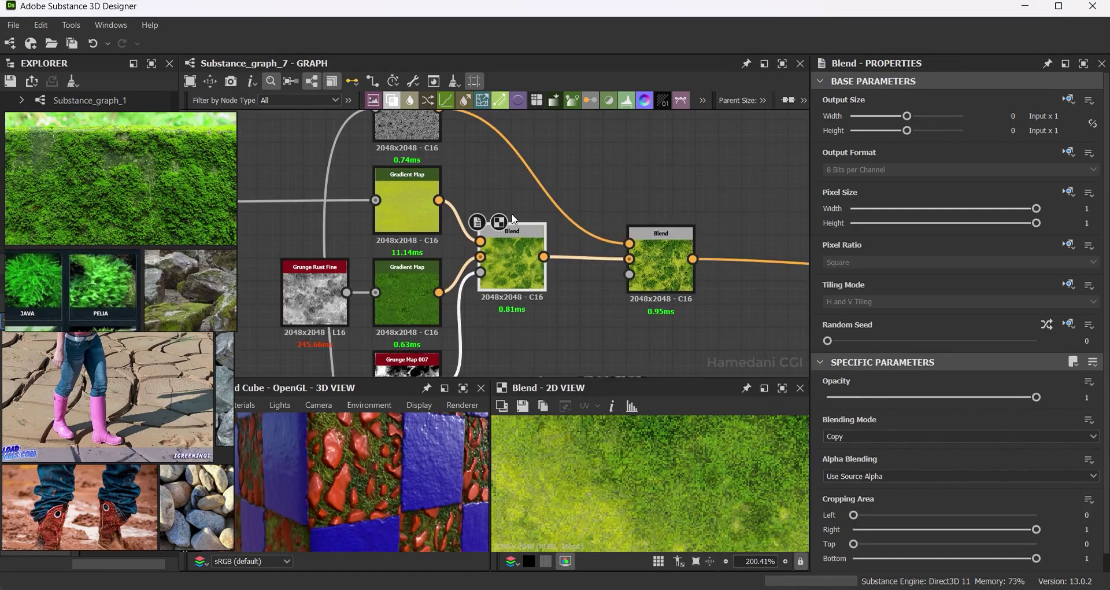
{"action": "double_click", "coordinate": [662, 263]}
{"action": "scroll", "coordinate": [555, 197], "scroll_direction": "down", "scroll_amount": 2}
{"action": "scroll", "coordinate": [670, 497], "scroll_direction": "down", "scroll_amount": 2}
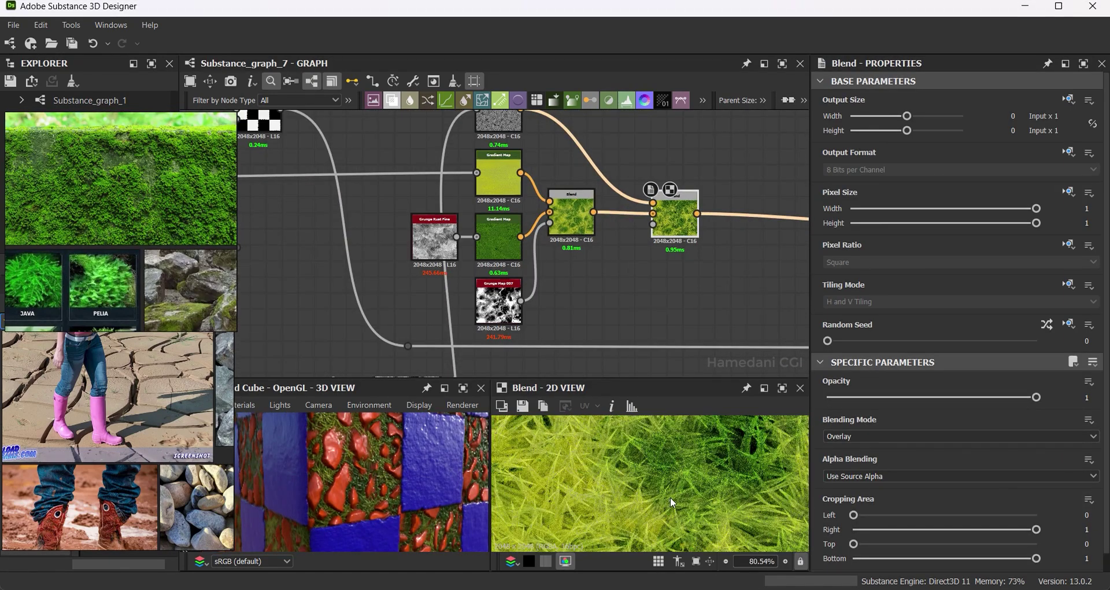
{"action": "scroll", "coordinate": [681, 480], "scroll_direction": "down", "scroll_amount": 1}
{"action": "left_click", "coordinate": [902, 436]}
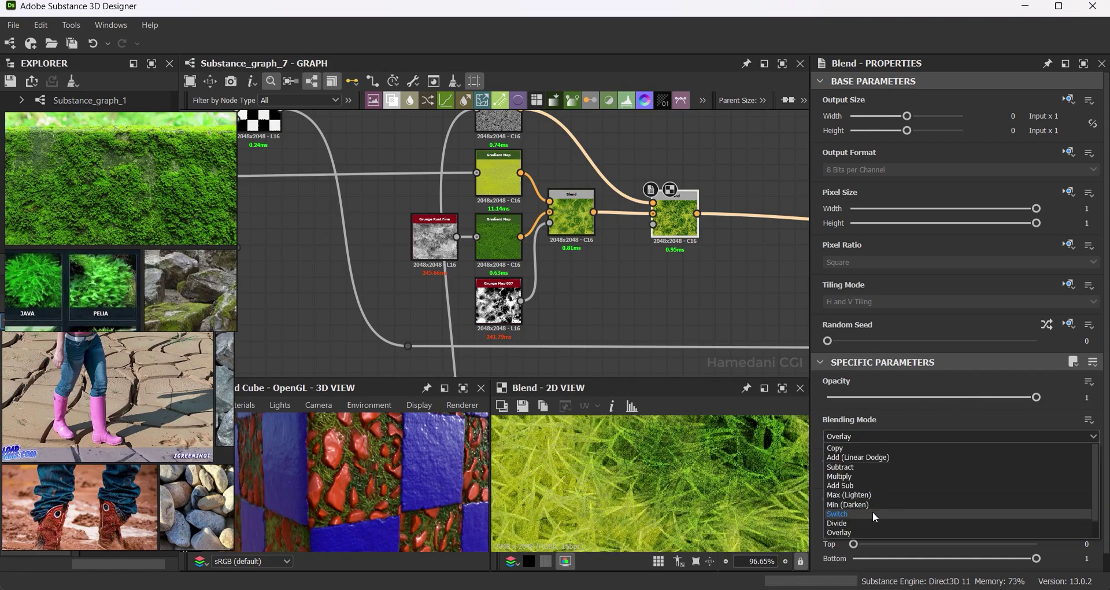
{"action": "left_click", "coordinate": [863, 522]}
{"action": "left_click", "coordinate": [860, 436]}
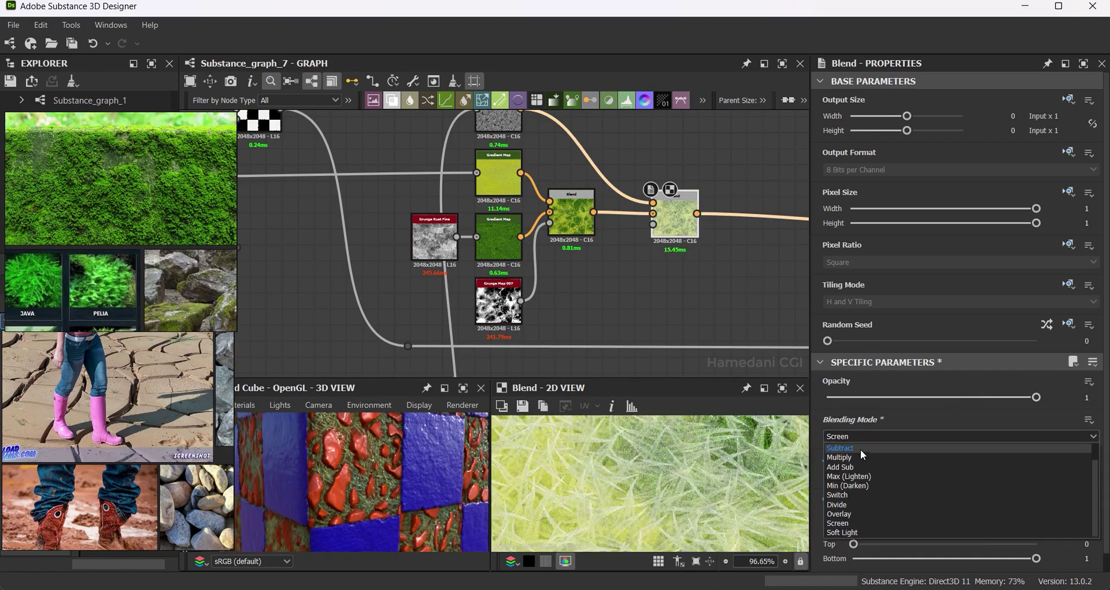
{"action": "left_click", "coordinate": [863, 476]}
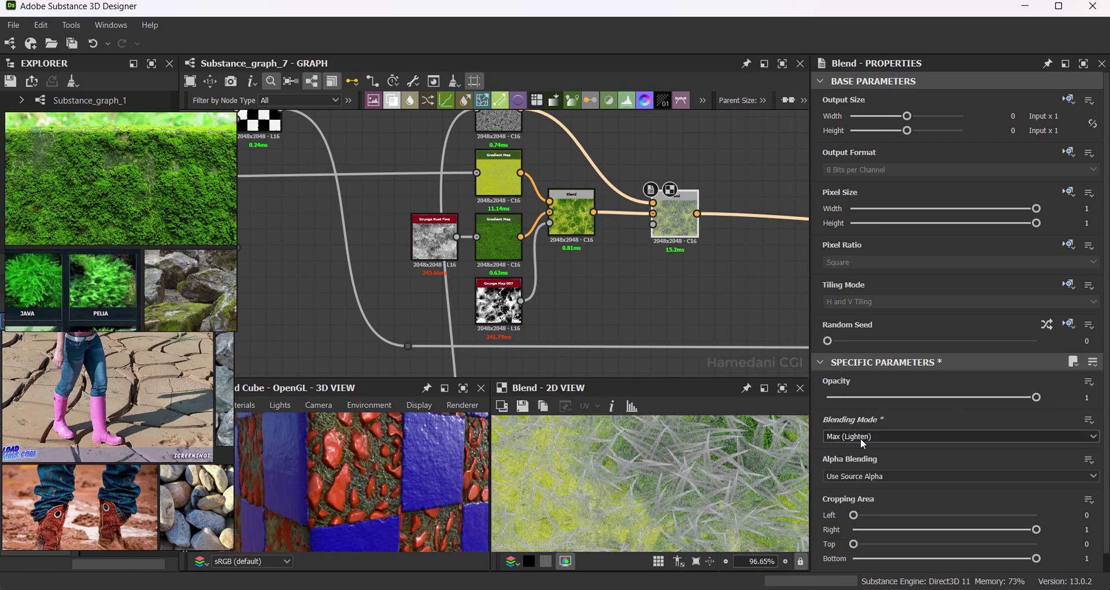
Move the Grunge Map 007 node down and to the left in the graph.
{"action": "scroll", "coordinate": [860, 438], "scroll_direction": "down", "scroll_amount": 2}
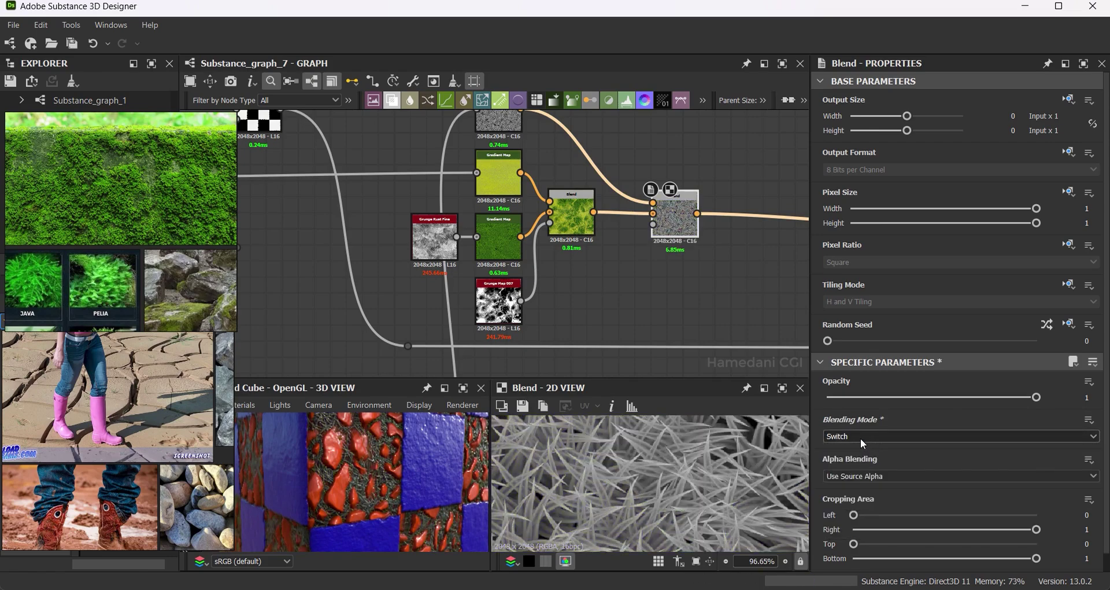
{"action": "scroll", "coordinate": [860, 438], "scroll_direction": "down", "scroll_amount": 2}
{"action": "scroll", "coordinate": [860, 438], "scroll_direction": "down", "scroll_amount": 1}
{"action": "scroll", "coordinate": [860, 438], "scroll_direction": "down", "scroll_amount": 1}
{"action": "scroll", "coordinate": [860, 438], "scroll_direction": "up", "scroll_amount": 1}
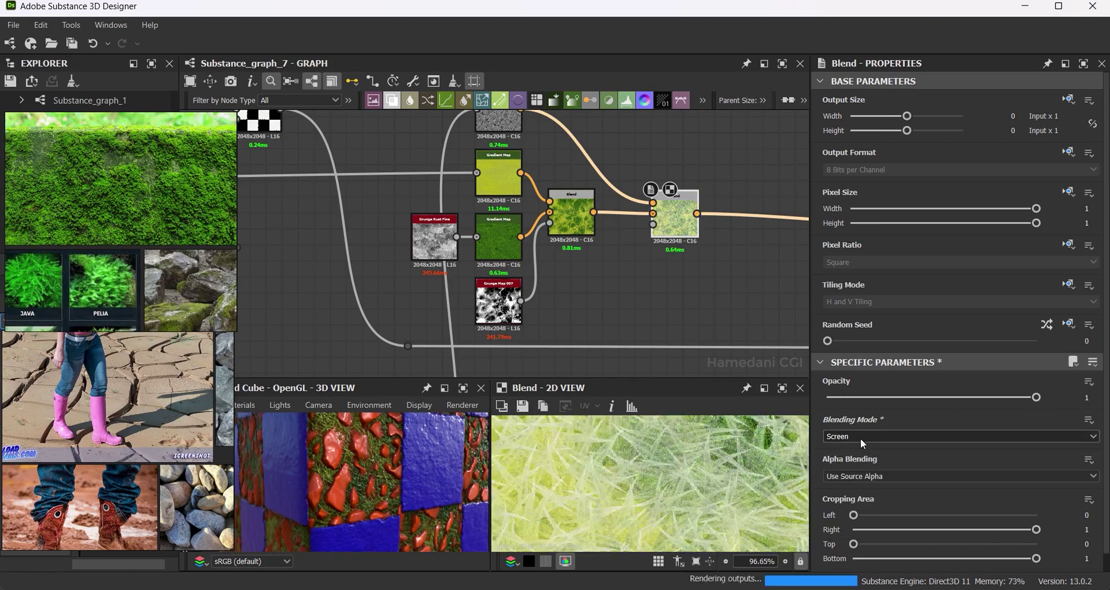
{"action": "scroll", "coordinate": [860, 438], "scroll_direction": "up", "scroll_amount": 2}
{"action": "scroll", "coordinate": [860, 438], "scroll_direction": "up", "scroll_amount": 2}
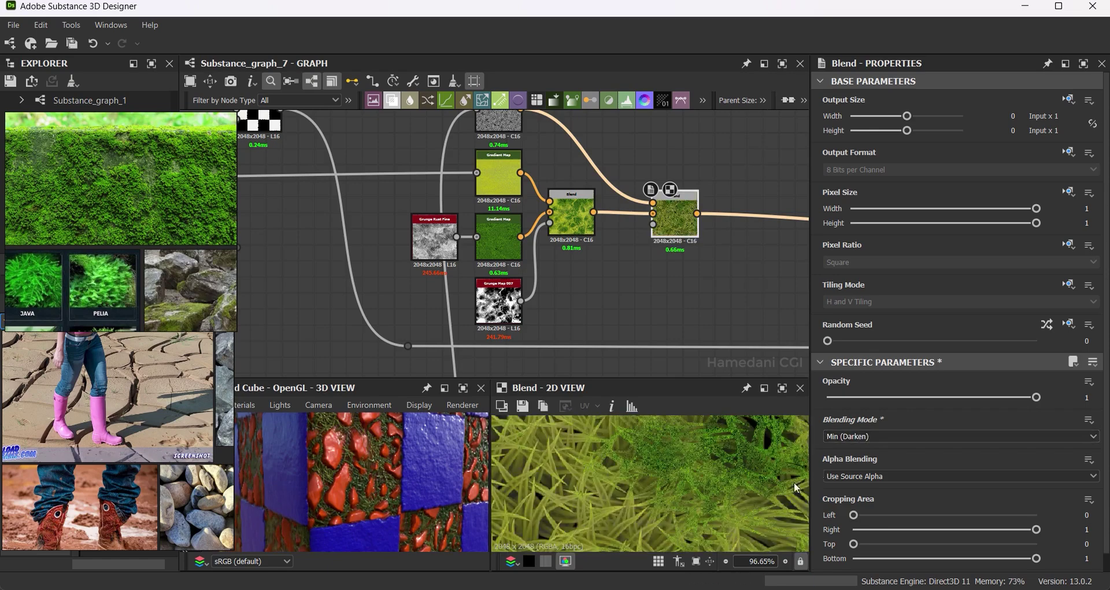
{"action": "left_click_drag", "start_coordinate": [500, 304], "coordinate": [476, 321]}
{"action": "key", "text": "space"}
Add a Blur HQ Grayscale node after the grunge and compare both Blend outputs.
{"action": "type", "text": "blur"}
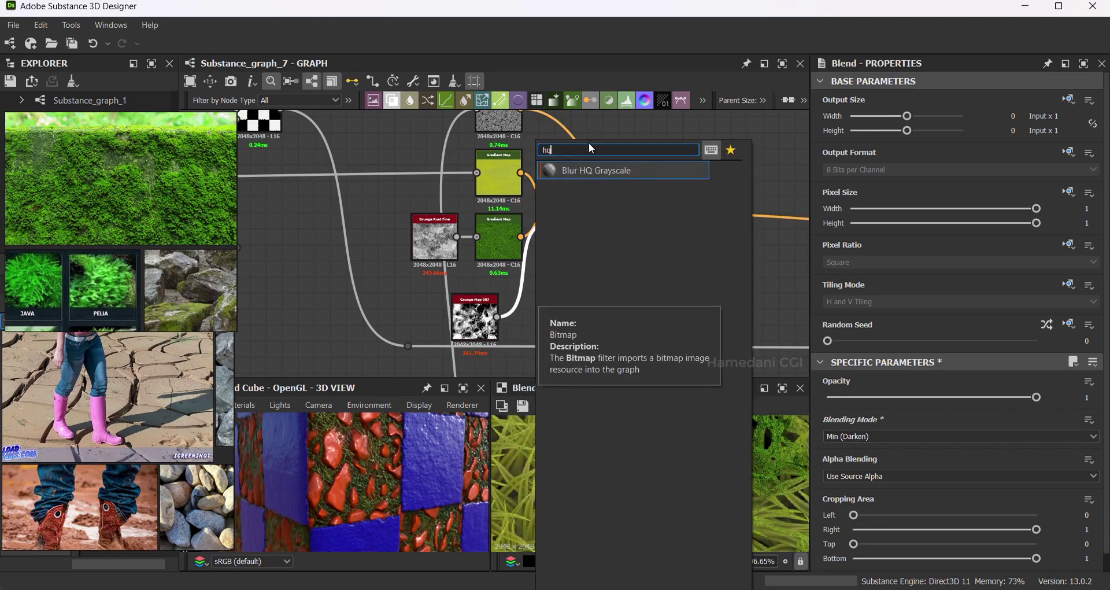
{"action": "key", "text": "Return"}
{"action": "double_click", "coordinate": [580, 213]}
{"action": "double_click", "coordinate": [675, 218]}
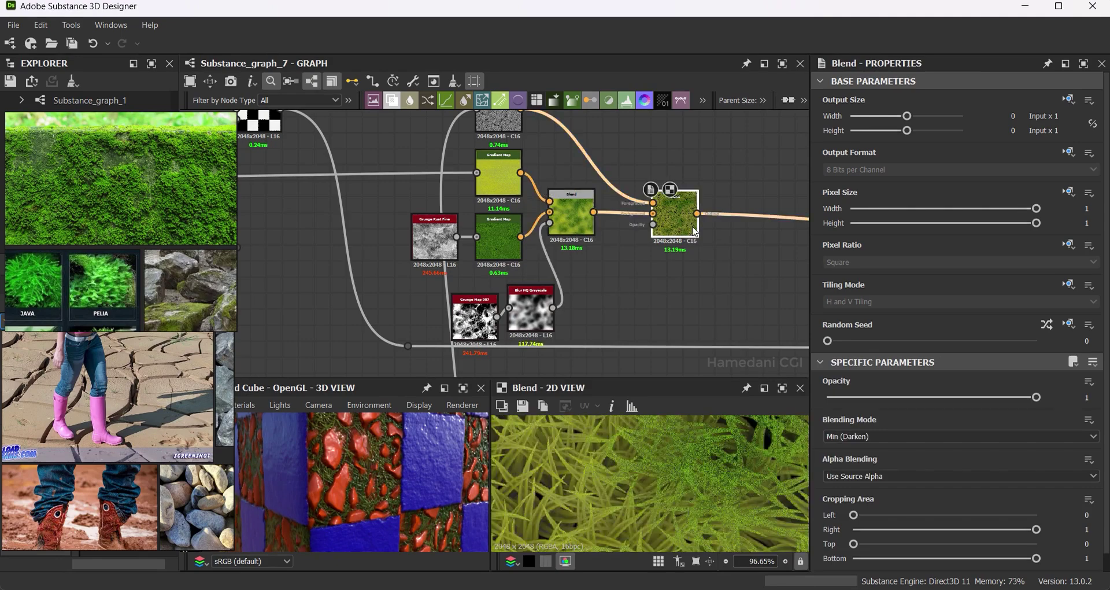
{"action": "scroll", "coordinate": [646, 470], "scroll_direction": "down", "scroll_amount": 1}
{"action": "scroll", "coordinate": [646, 470], "scroll_direction": "down", "scroll_amount": 2}
{"action": "left_click_drag", "start_coordinate": [528, 310], "coordinate": [527, 318]}
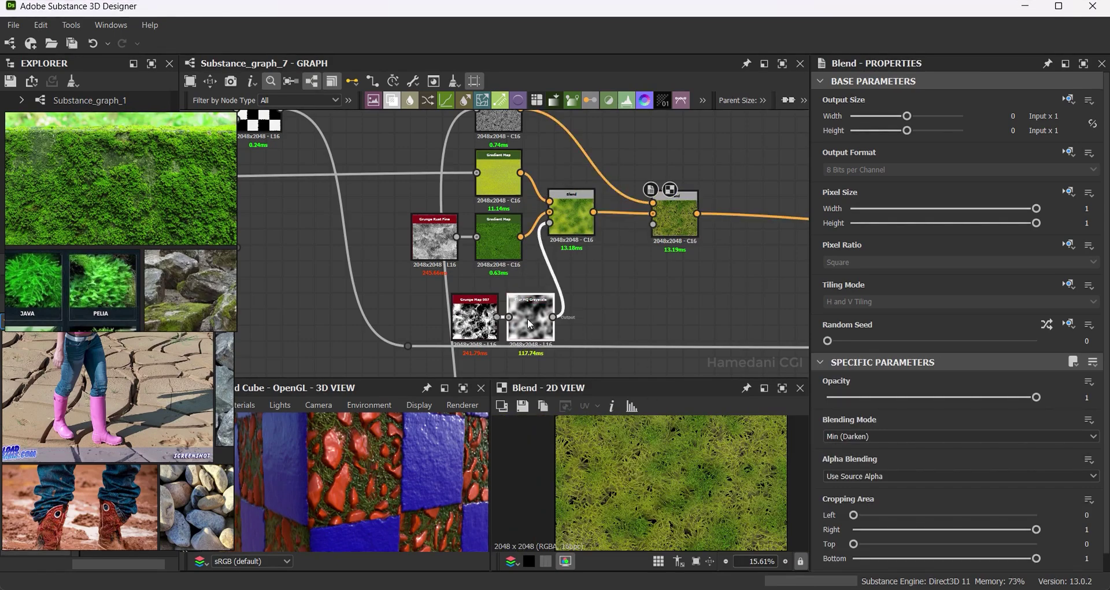
Insert an HSL node after the second Blend and raise its Lightness to 0.56.
{"action": "left_click_drag", "start_coordinate": [422, 476], "coordinate": [397, 479]}
{"action": "scroll", "coordinate": [397, 479], "scroll_direction": "up", "scroll_amount": 2}
{"action": "scroll", "coordinate": [430, 469], "scroll_direction": "up", "scroll_amount": 2}
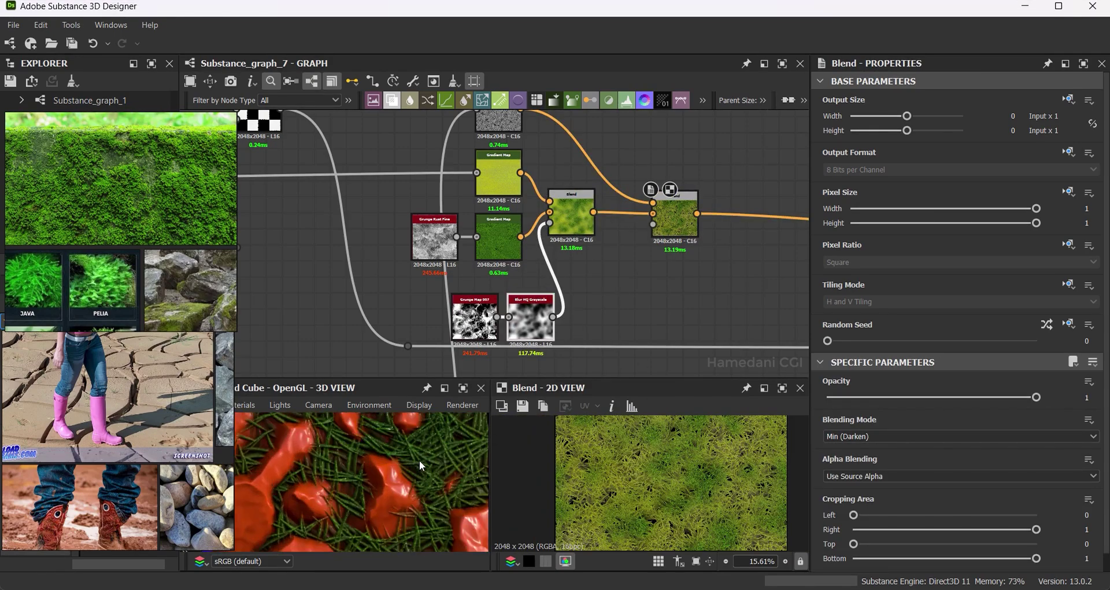
{"action": "scroll", "coordinate": [421, 459], "scroll_direction": "up", "scroll_amount": 2}
{"action": "scroll", "coordinate": [431, 457], "scroll_direction": "up", "scroll_amount": 2}
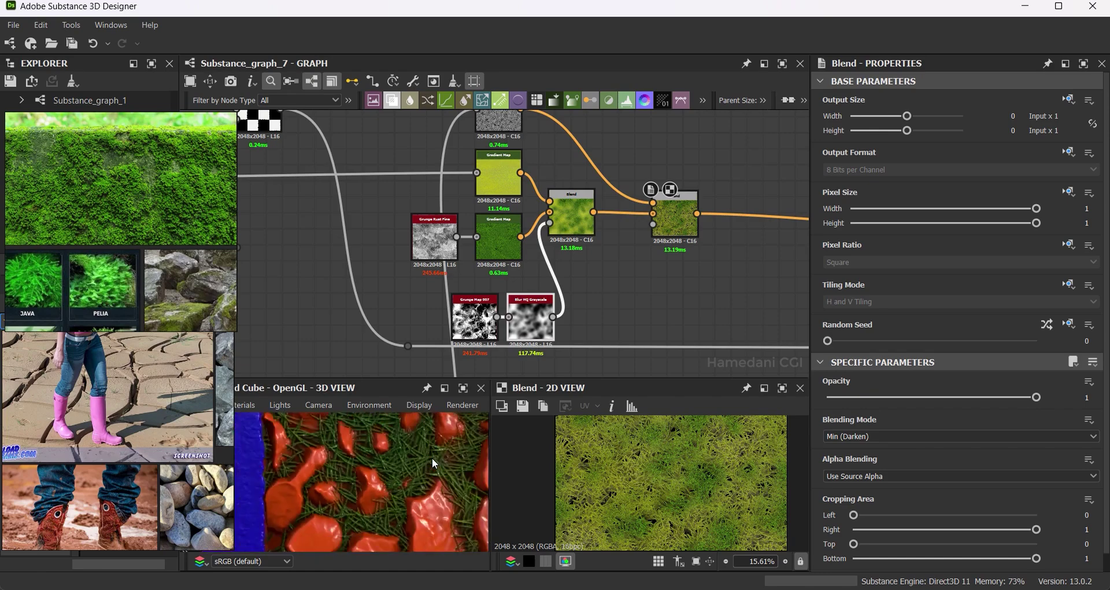
{"action": "scroll", "coordinate": [432, 457], "scroll_direction": "down", "scroll_amount": 5}
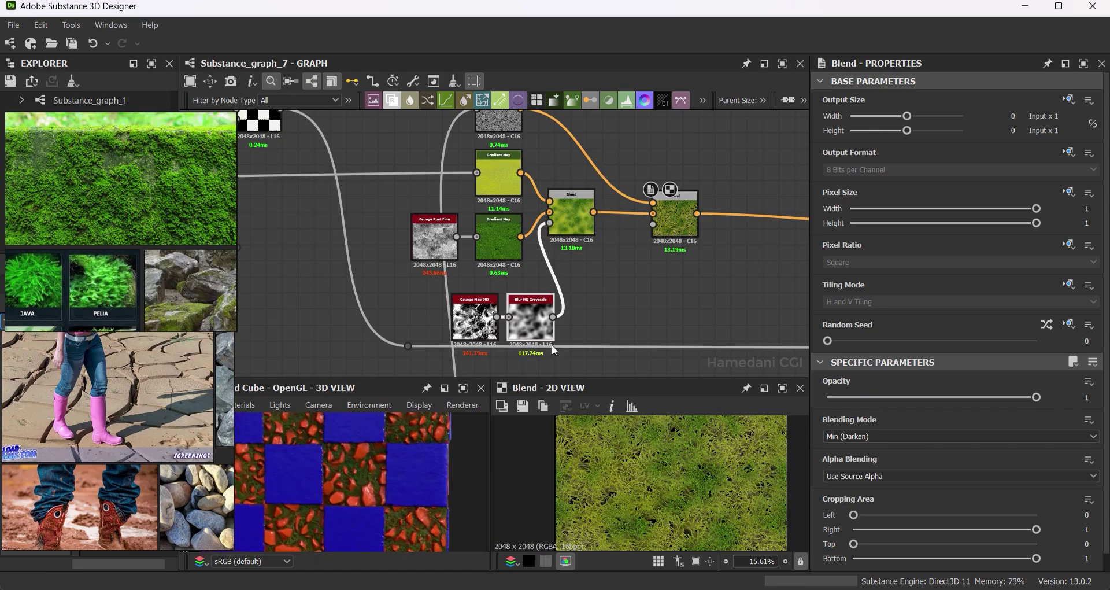
{"action": "scroll", "coordinate": [664, 248], "scroll_direction": "up", "scroll_amount": 2}
{"action": "middle_click_drag", "start_coordinate": [762, 209], "coordinate": [692, 255]}
{"action": "key", "text": "space"}
{"action": "type", "text": "hsl"}
{"action": "key", "text": "Return"}
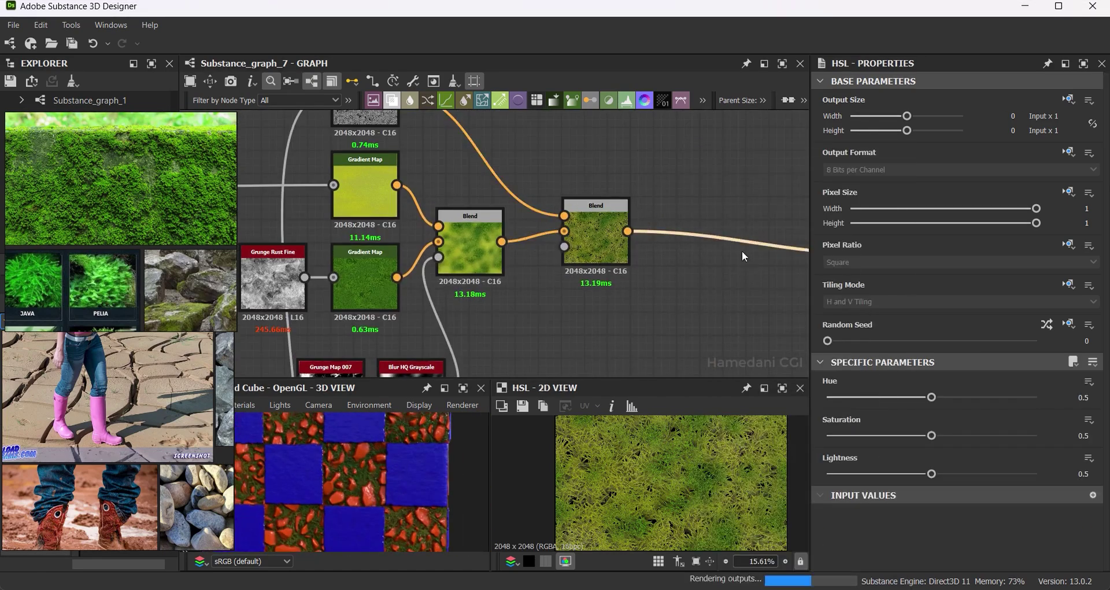
{"action": "left_click_drag", "start_coordinate": [697, 258], "coordinate": [516, 240]}
{"action": "left_click_drag", "start_coordinate": [932, 474], "coordinate": [936, 474]}
Recolour the upper Gradient Map with green tones sampled from the moss photo.
{"action": "middle_click_drag", "start_coordinate": [357, 234], "coordinate": [664, 267]}
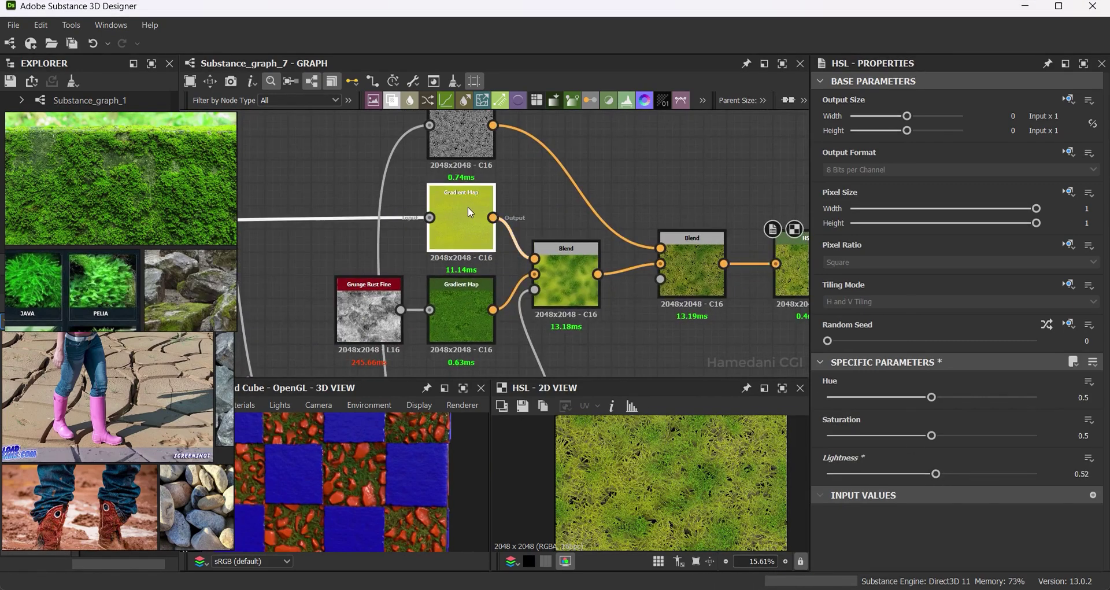
{"action": "left_click", "coordinate": [467, 206]}
{"action": "left_click", "coordinate": [1061, 527]}
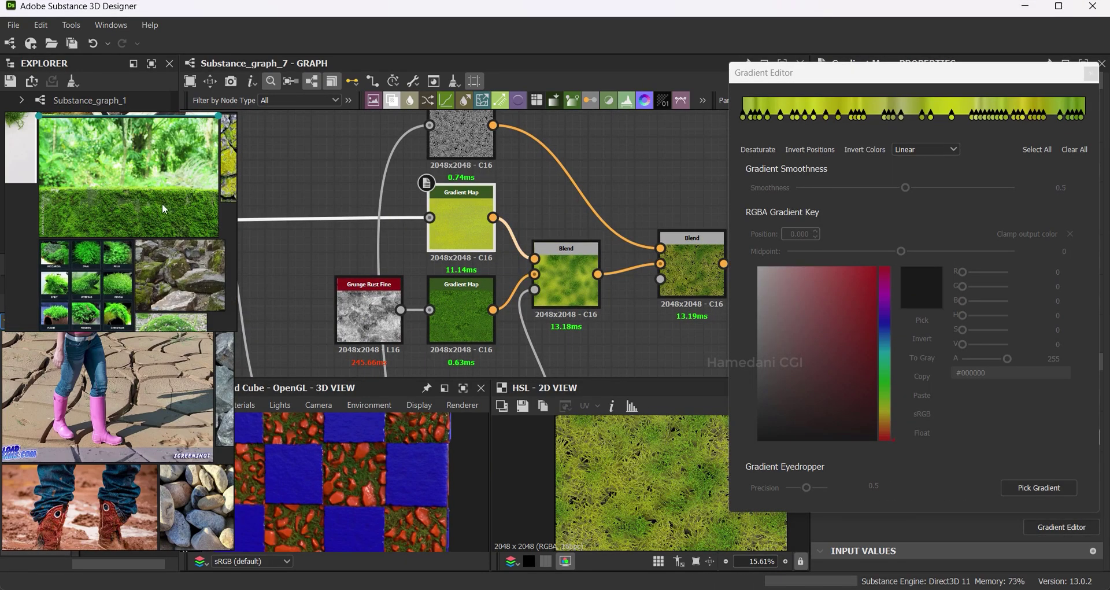
{"action": "left_click_drag", "start_coordinate": [58, 219], "coordinate": [138, 219]}
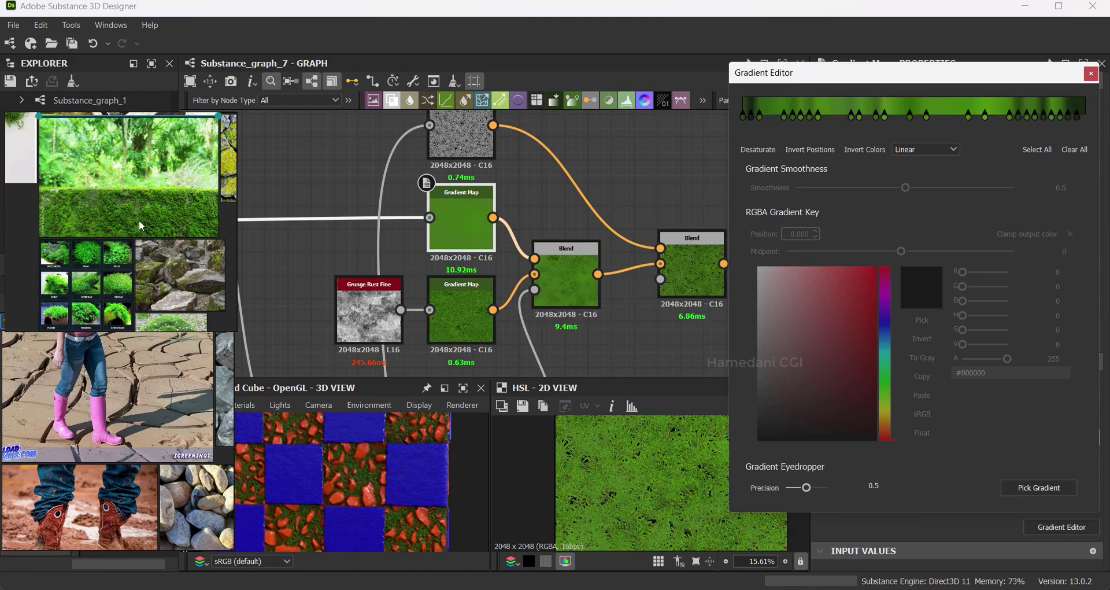
{"action": "scroll", "coordinate": [130, 202], "scroll_direction": "up", "scroll_amount": 3}
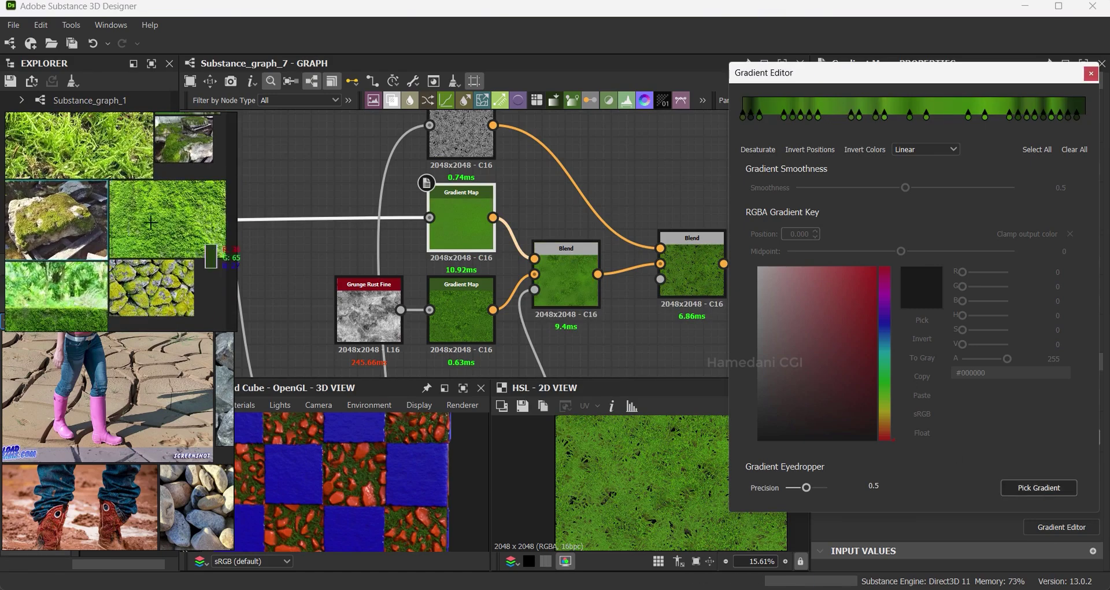
{"action": "left_click", "coordinate": [1090, 73]}
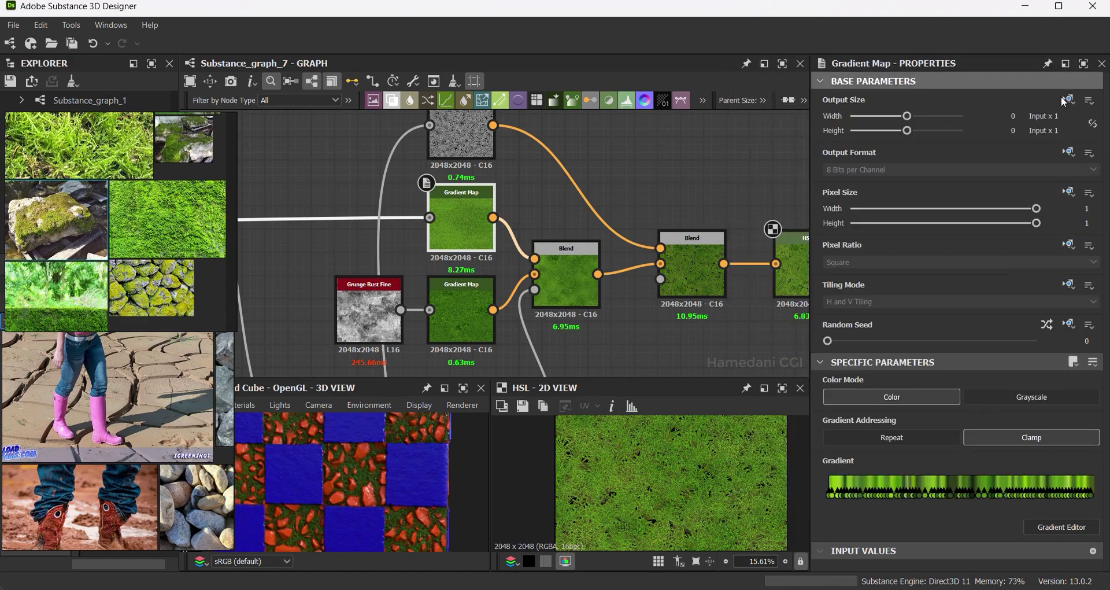
{"action": "scroll", "coordinate": [366, 480], "scroll_direction": "up", "scroll_amount": 2}
{"action": "scroll", "coordinate": [366, 480], "scroll_direction": "up", "scroll_amount": 3}
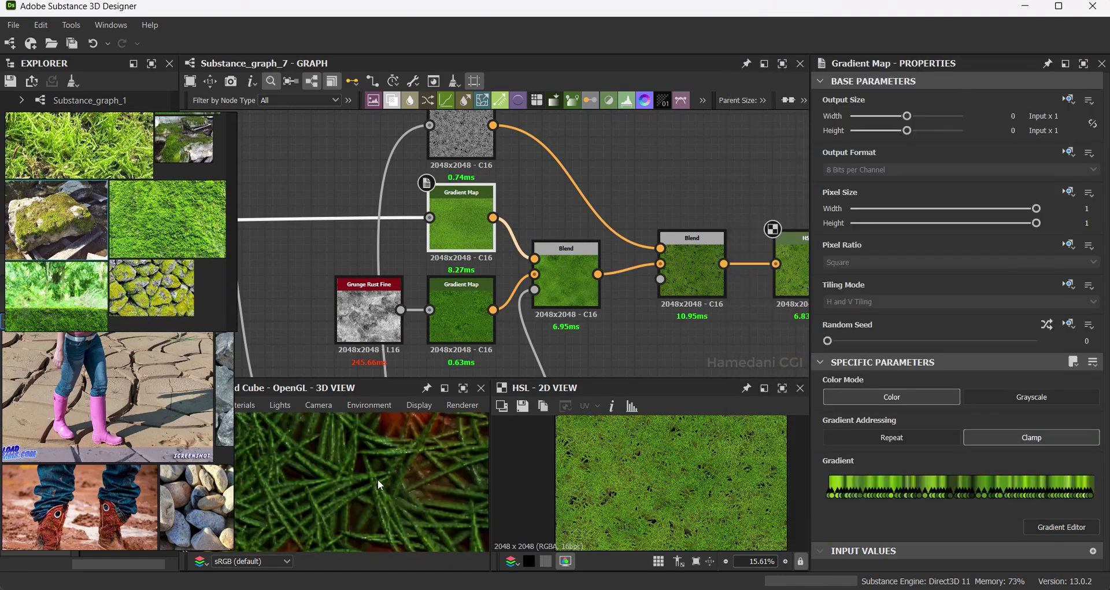
Select the lower chain of rock nodes on the left of the graph.
{"action": "scroll", "coordinate": [376, 479], "scroll_direction": "down", "scroll_amount": 5}
{"action": "scroll", "coordinate": [378, 479], "scroll_direction": "down", "scroll_amount": 3}
{"action": "scroll", "coordinate": [723, 142], "scroll_direction": "down", "scroll_amount": 3}
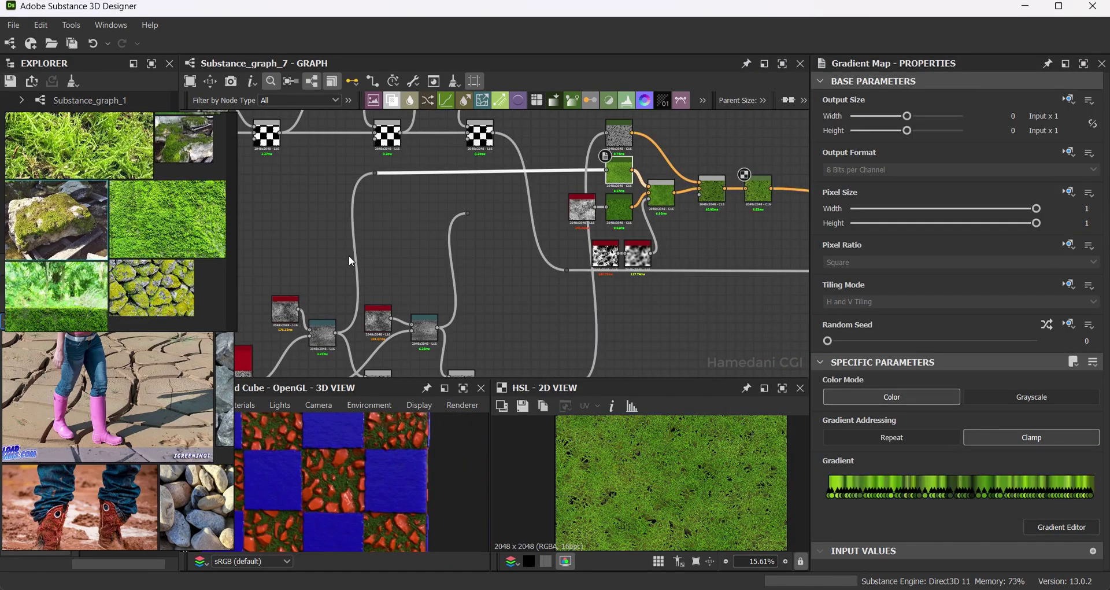
{"action": "mouse_move", "coordinate": [349, 255]}
{"action": "middle_mouse_down"}
{"action": "mouse_move", "coordinate": [570, 186]}
{"action": "mouse_move", "coordinate": [619, 251]}
{"action": "middle_mouse_up"}
{"action": "scroll", "coordinate": [600, 274], "scroll_direction": "down", "scroll_amount": 2}
{"action": "scroll", "coordinate": [521, 250], "scroll_direction": "down", "scroll_amount": 2}
{"action": "left_click_drag", "start_coordinate": [306, 219], "coordinate": [618, 308]}
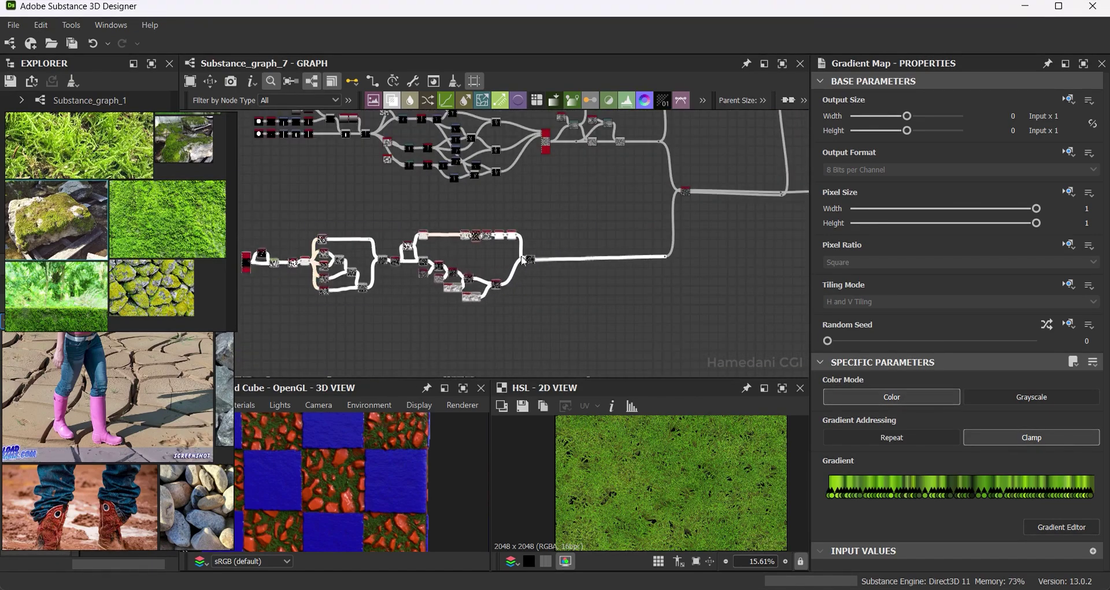
{"action": "scroll", "coordinate": [535, 211], "scroll_direction": "up", "scroll_amount": 2}
{"action": "scroll", "coordinate": [516, 206], "scroll_direction": "up", "scroll_amount": 2}
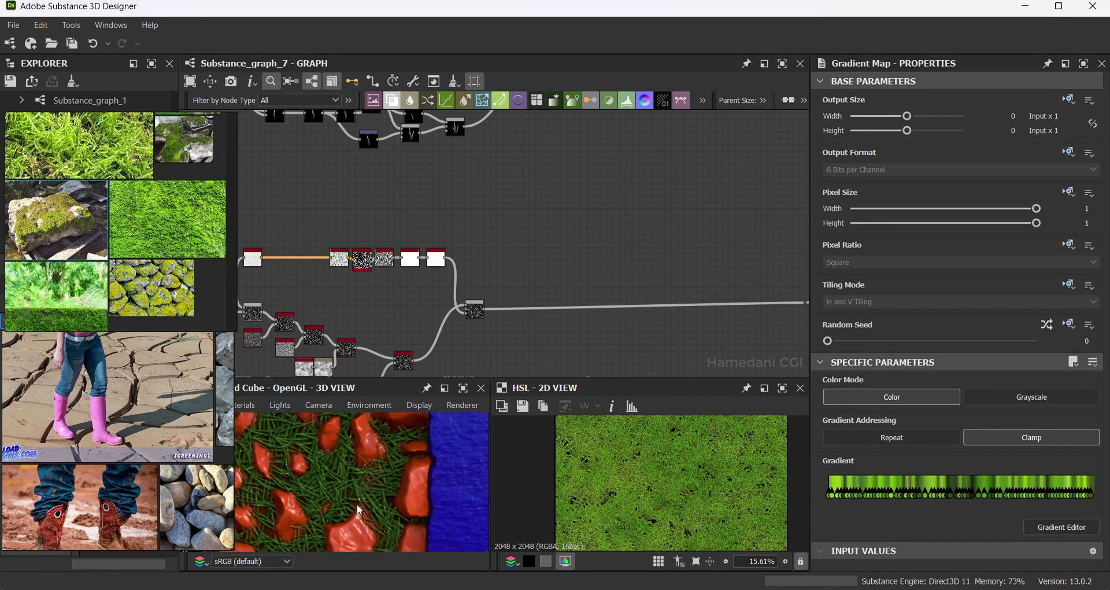
Blend BnW Spots 3 onto the output link with Multiply at 0.06 opacity.
{"action": "key", "text": "space"}
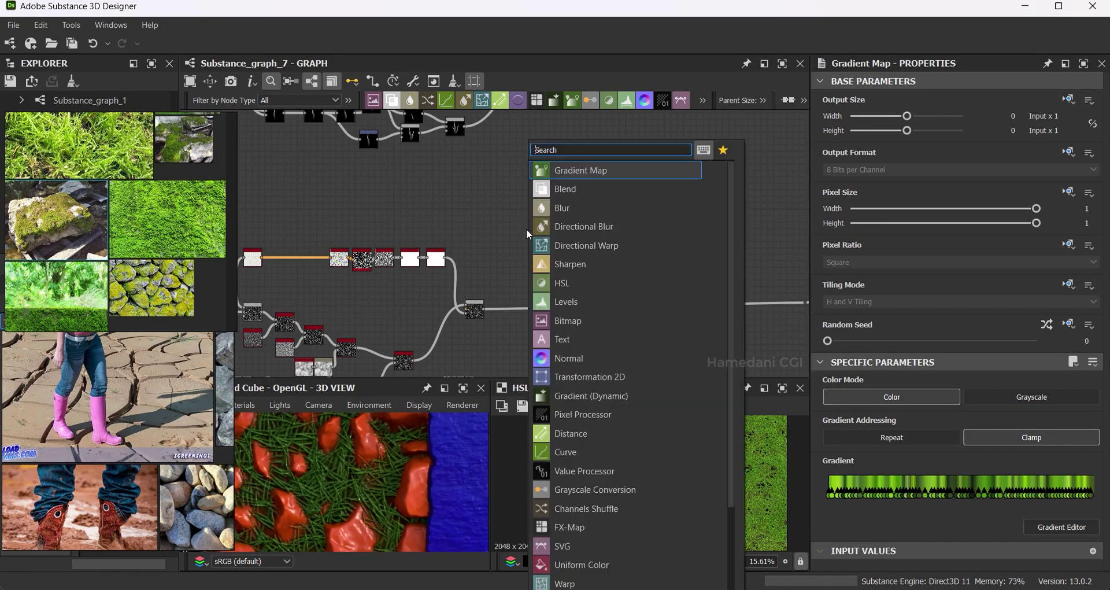
{"action": "type", "text": "bnw"}
{"action": "left_click", "coordinate": [563, 193]}
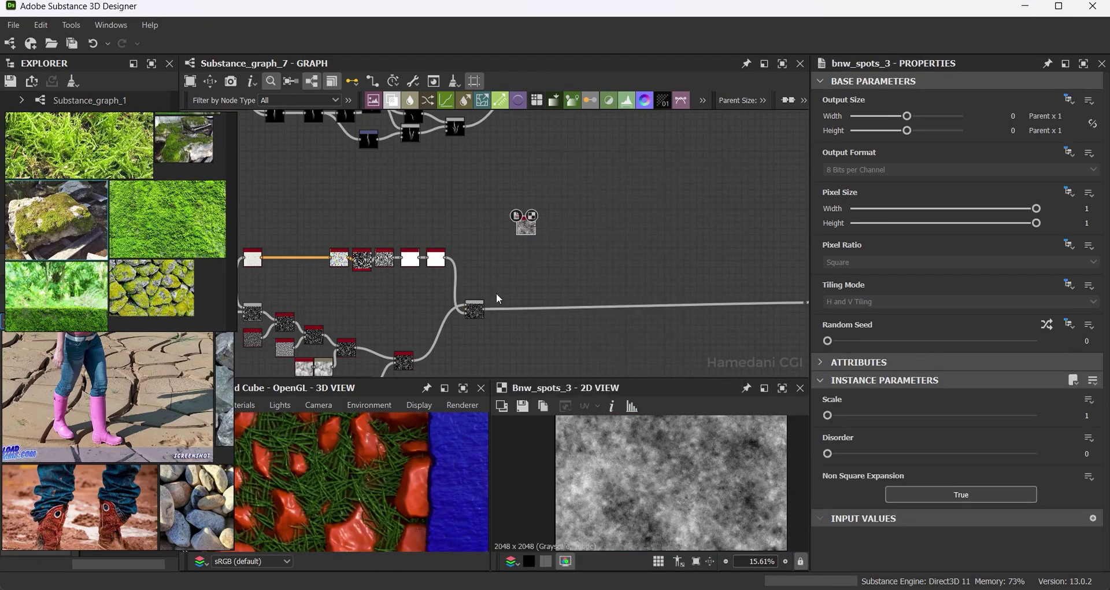
{"action": "key", "text": "space"}
{"action": "left_click", "coordinate": [595, 194]}
{"action": "left_click_drag", "start_coordinate": [668, 305], "coordinate": [540, 312]}
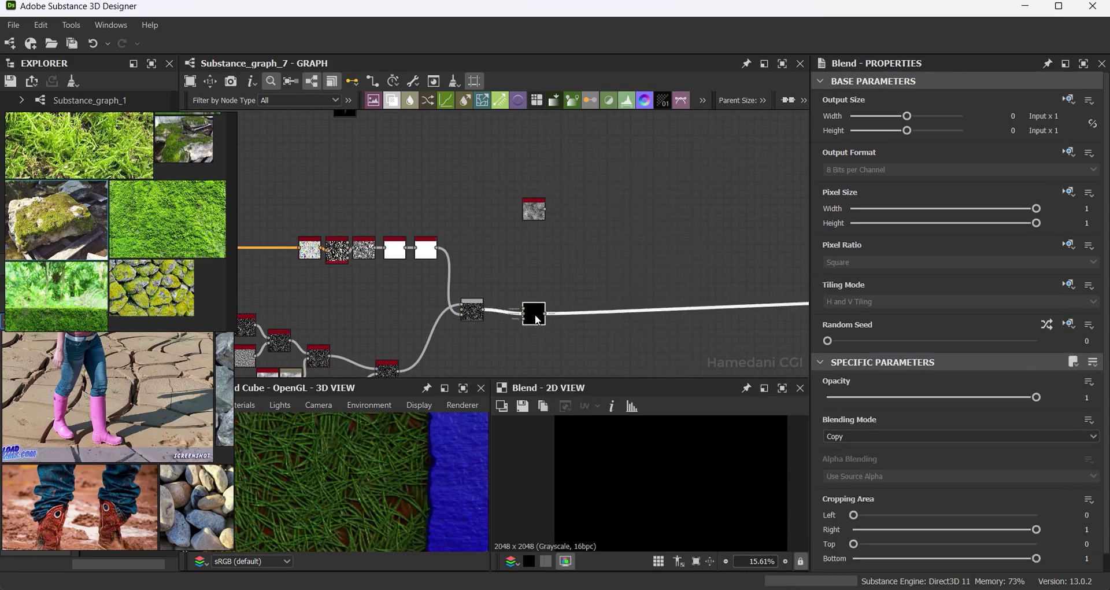
{"action": "mouse_move", "coordinate": [542, 218]}
{"action": "left_mouse_down"}
{"action": "mouse_move", "coordinate": [492, 258]}
{"action": "mouse_move", "coordinate": [530, 297]}
{"action": "left_mouse_up"}
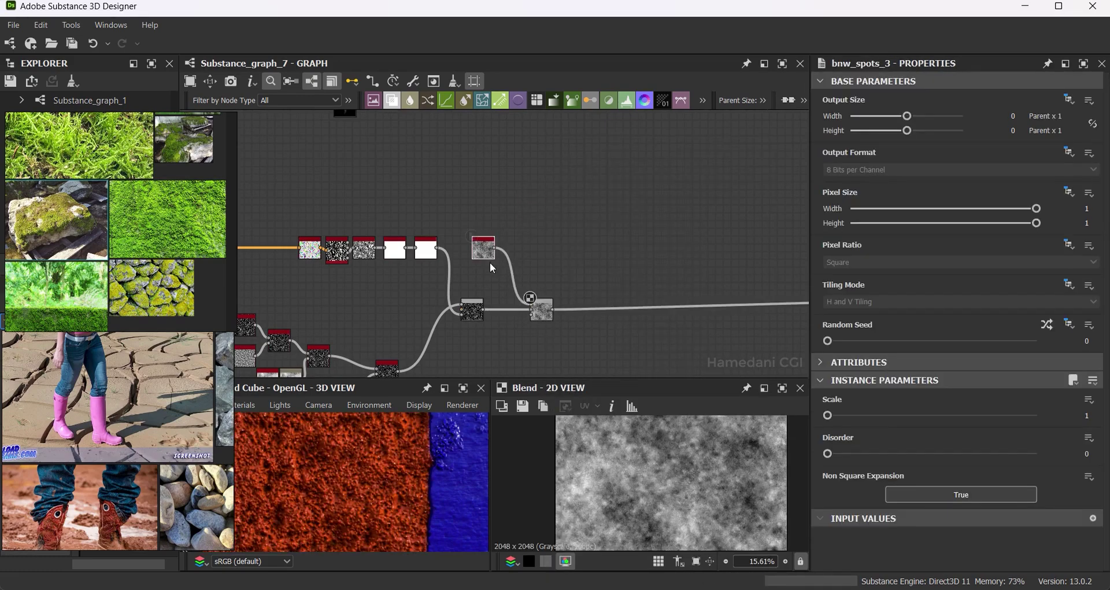
{"action": "left_click", "coordinate": [629, 344]}
{"action": "left_click", "coordinate": [879, 436]}
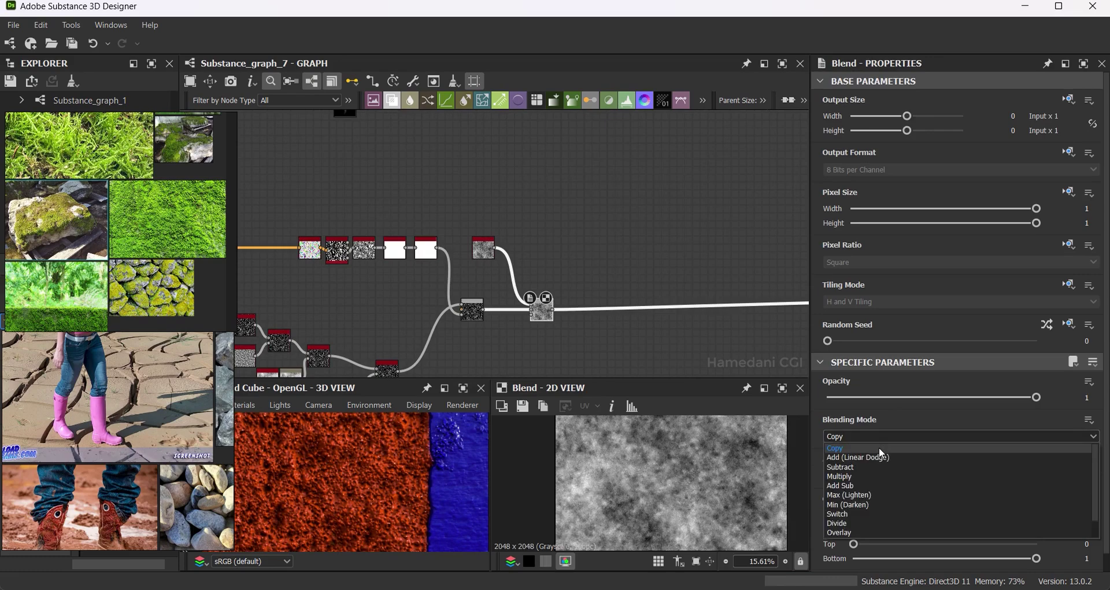
{"action": "left_click", "coordinate": [862, 475]}
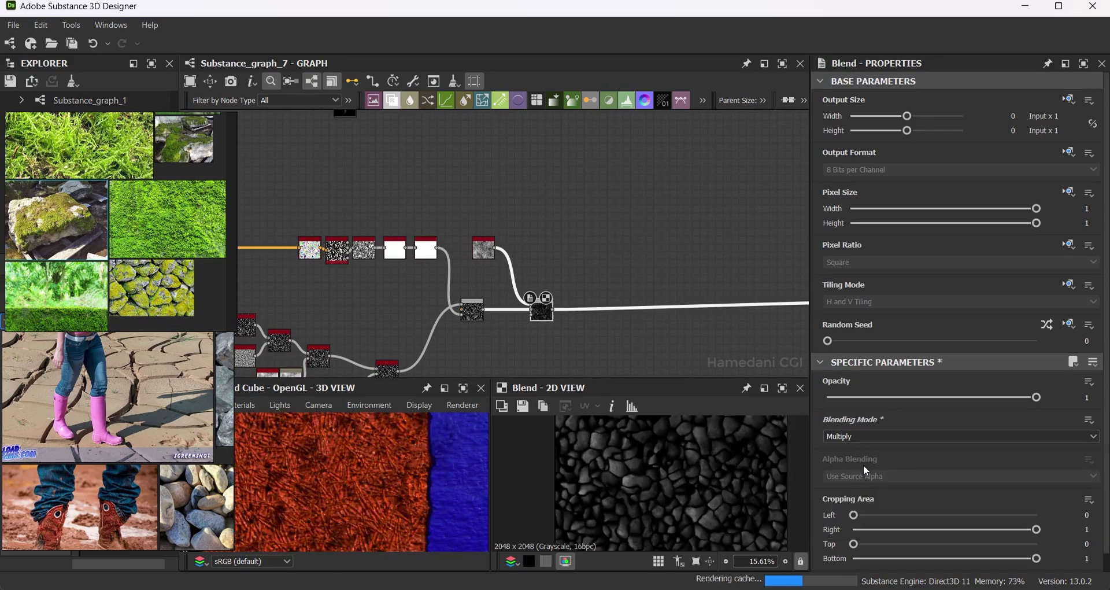
{"action": "left_click_drag", "start_coordinate": [1035, 397], "coordinate": [839, 397]}
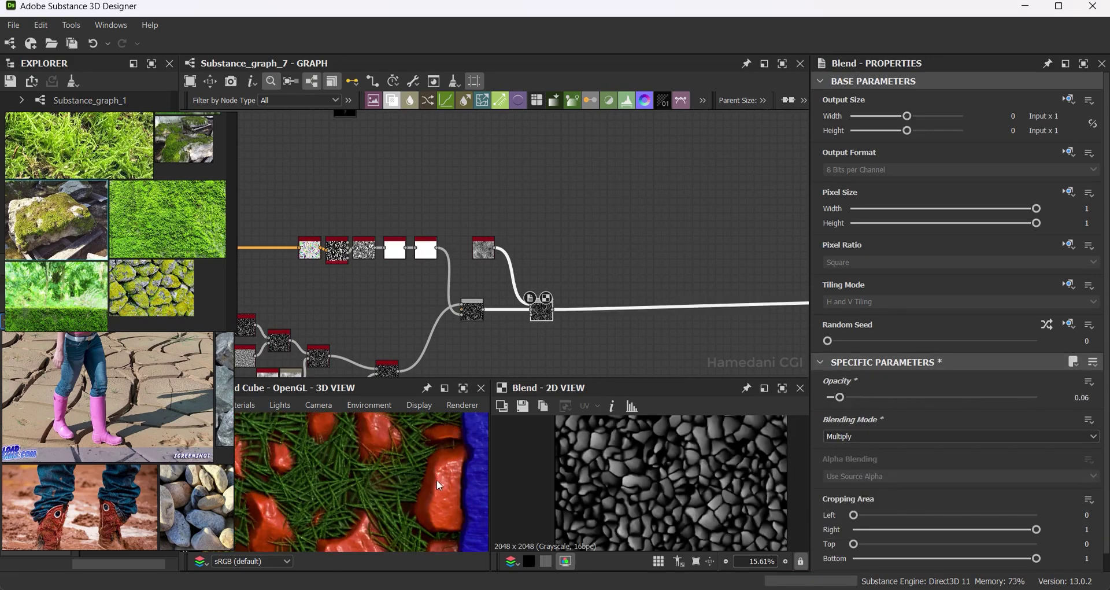
{"action": "scroll", "coordinate": [439, 480], "scroll_direction": "up", "scroll_amount": 5}
{"action": "left_click_drag", "start_coordinate": [483, 248], "coordinate": [479, 271]}
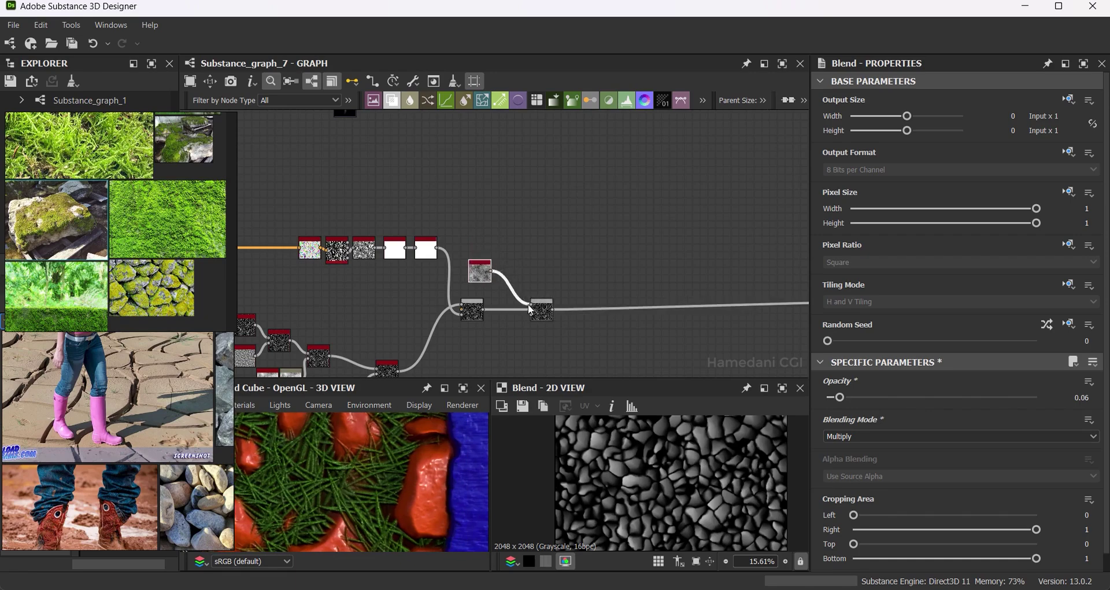
Blend BnW Spots 1 onto the output link with Multiply at 0.09 opacity.
{"action": "key", "text": "space"}
{"action": "type", "text": "bnw"}
{"action": "key", "text": "Return"}
{"action": "key", "text": "space"}
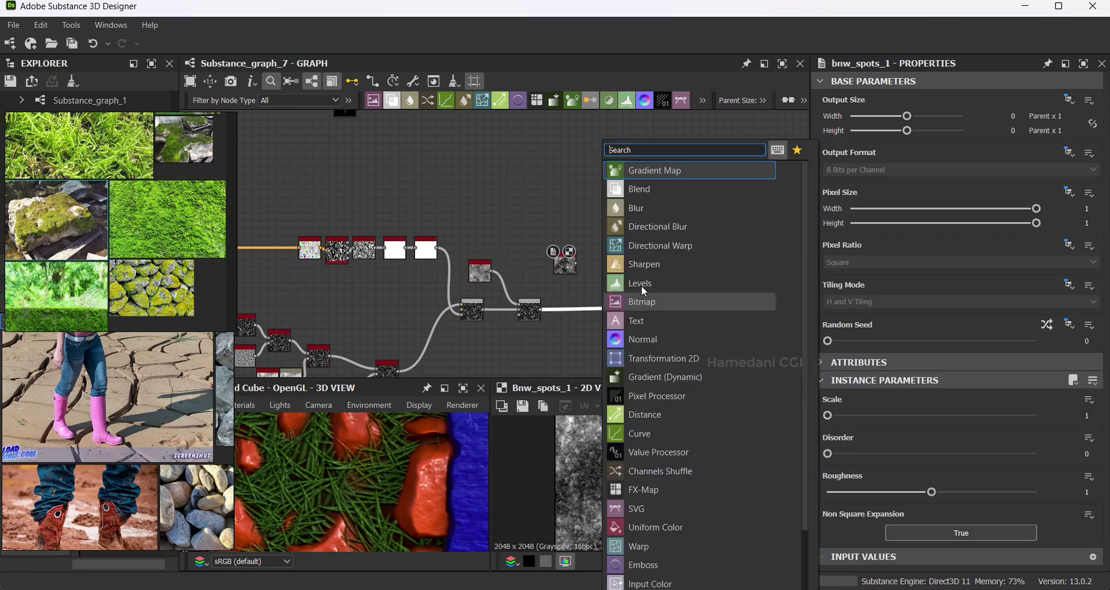
{"action": "left_click", "coordinate": [639, 189]}
{"action": "left_click_drag", "start_coordinate": [694, 308], "coordinate": [598, 314]}
{"action": "left_click", "coordinate": [860, 435]}
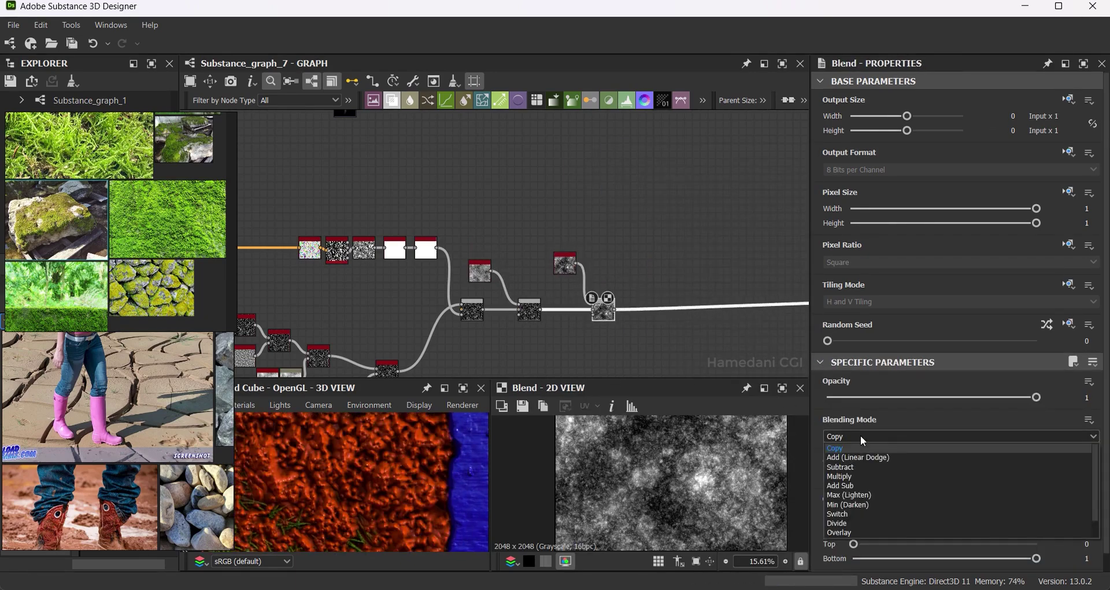
{"action": "left_click", "coordinate": [839, 475]}
{"action": "left_click", "coordinate": [845, 397]}
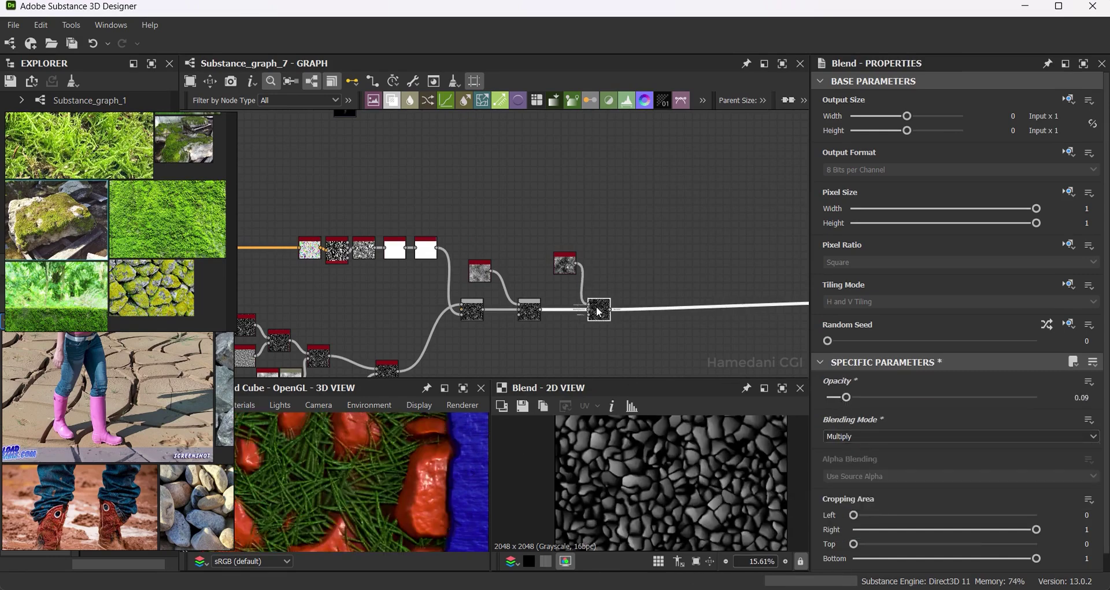
Blend Moisture Noise onto the output link with Multiply at 0.04 opacity.
{"action": "key", "text": "space"}
{"action": "type", "text": "mi"}
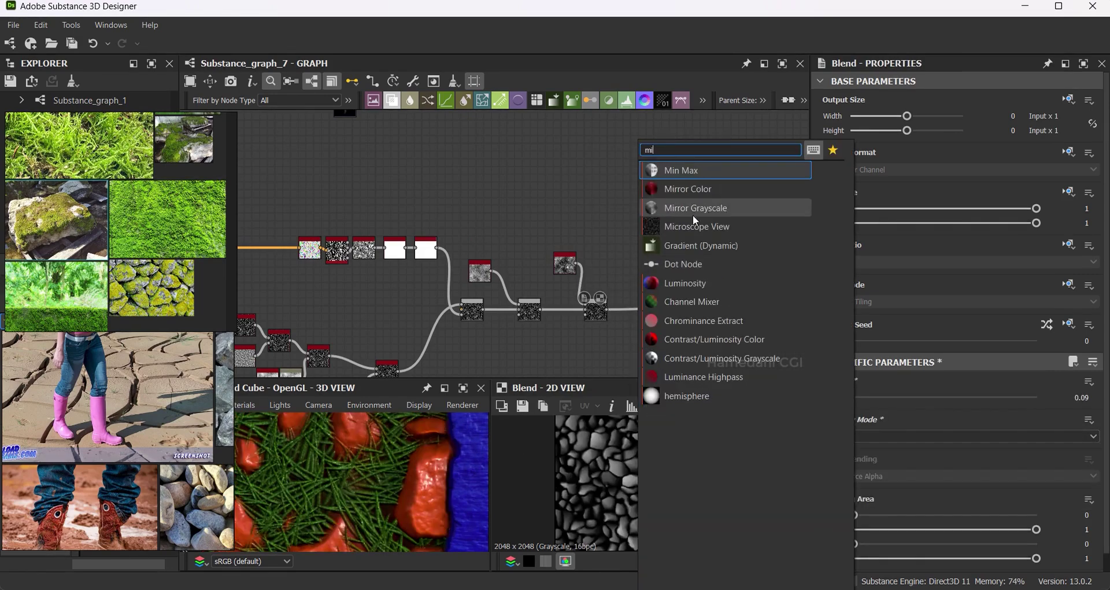
{"action": "key", "text": "BackSpace"}
{"action": "type", "text": "o"}
{"action": "left_click", "coordinate": [708, 237]}
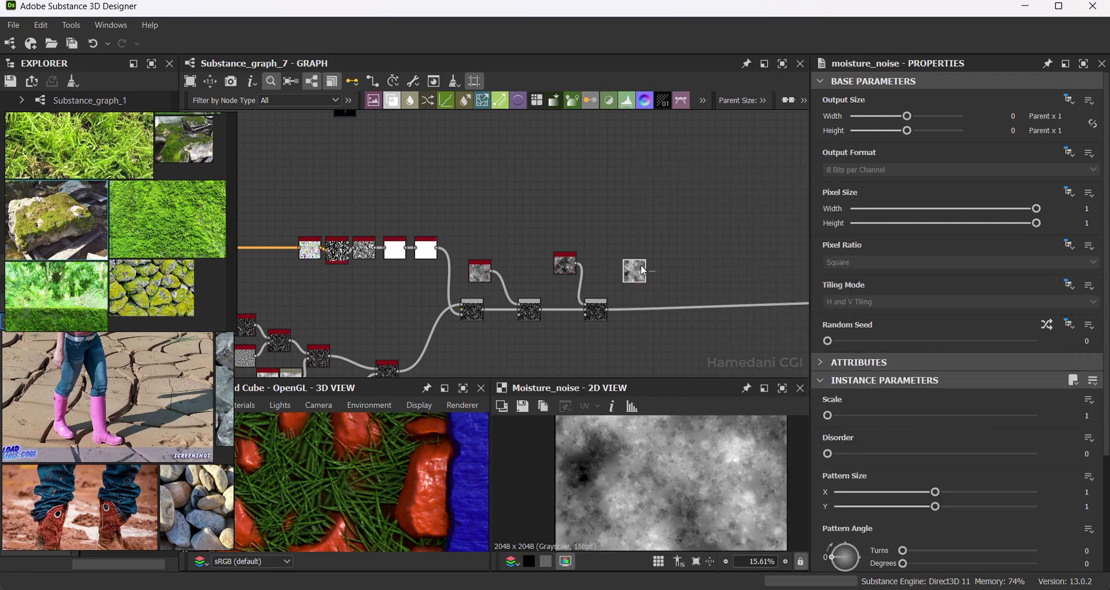
{"action": "key", "text": "b"}
{"action": "left_click_drag", "start_coordinate": [730, 302], "coordinate": [681, 309]}
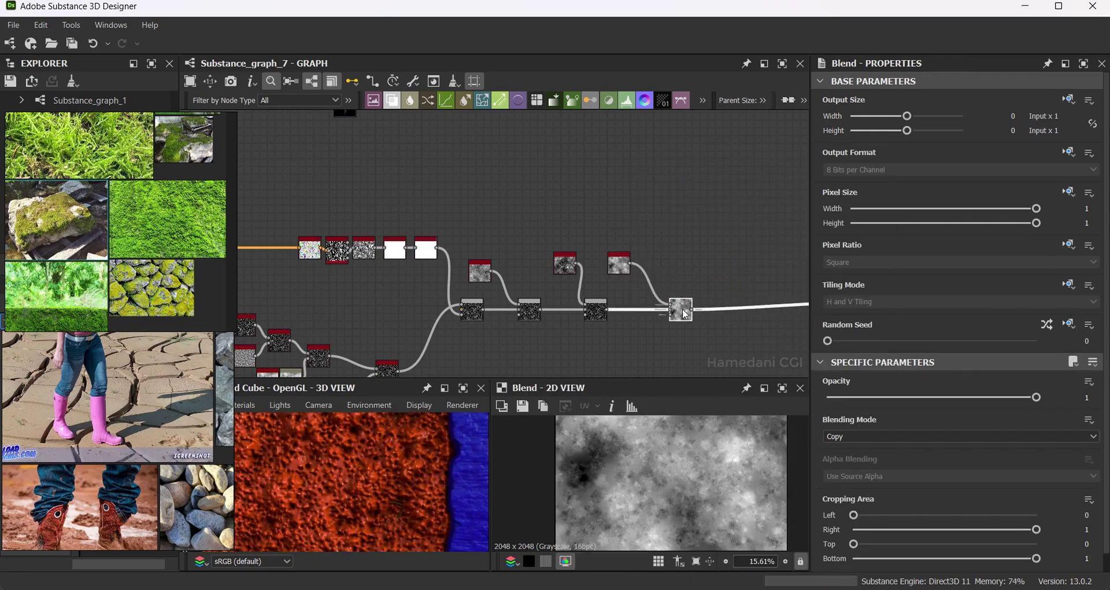
{"action": "left_click", "coordinate": [904, 436]}
{"action": "left_click", "coordinate": [867, 475]}
{"action": "left_click_drag", "start_coordinate": [1036, 396], "coordinate": [834, 396]}
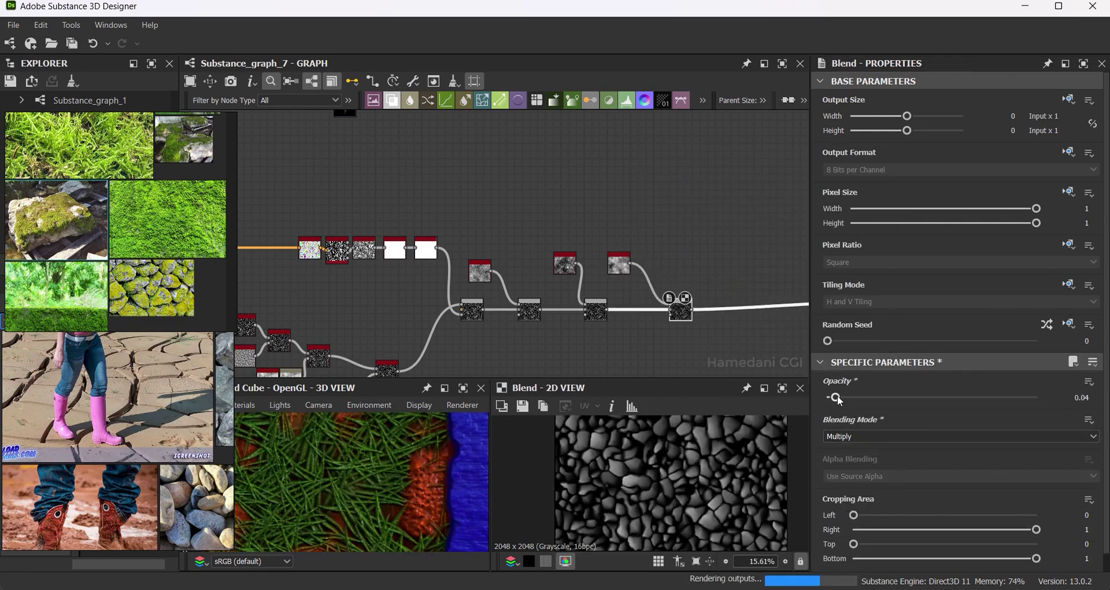
{"action": "mouse_move", "coordinate": [408, 473]}
{"action": "left_mouse_down"}
{"action": "mouse_move", "coordinate": [441, 491]}
{"action": "mouse_move", "coordinate": [345, 491]}
{"action": "mouse_move", "coordinate": [364, 471]}
{"action": "left_mouse_up"}
Feed the red tile_sampler node into the green Gradient Map.
{"action": "scroll", "coordinate": [364, 471], "scroll_direction": "down", "scroll_amount": 3}
{"action": "middle_click_drag", "start_coordinate": [508, 228], "coordinate": [359, 247]}
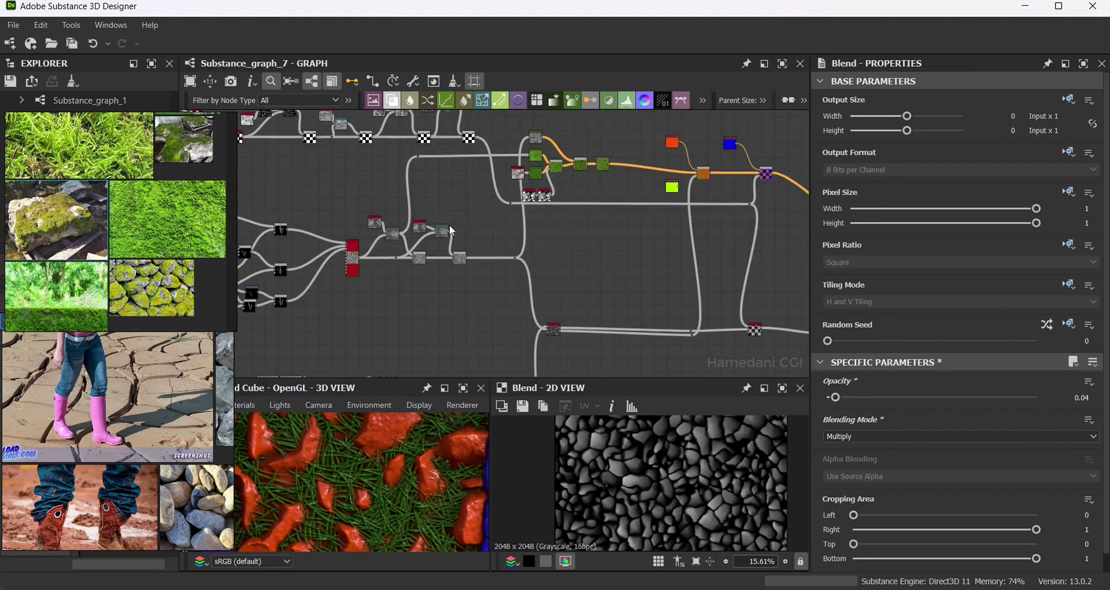
{"action": "scroll", "coordinate": [249, 293], "scroll_direction": "up", "scroll_amount": 3}
{"action": "left_click", "coordinate": [248, 293]}
{"action": "scroll", "coordinate": [388, 226], "scroll_direction": "down", "scroll_amount": 2}
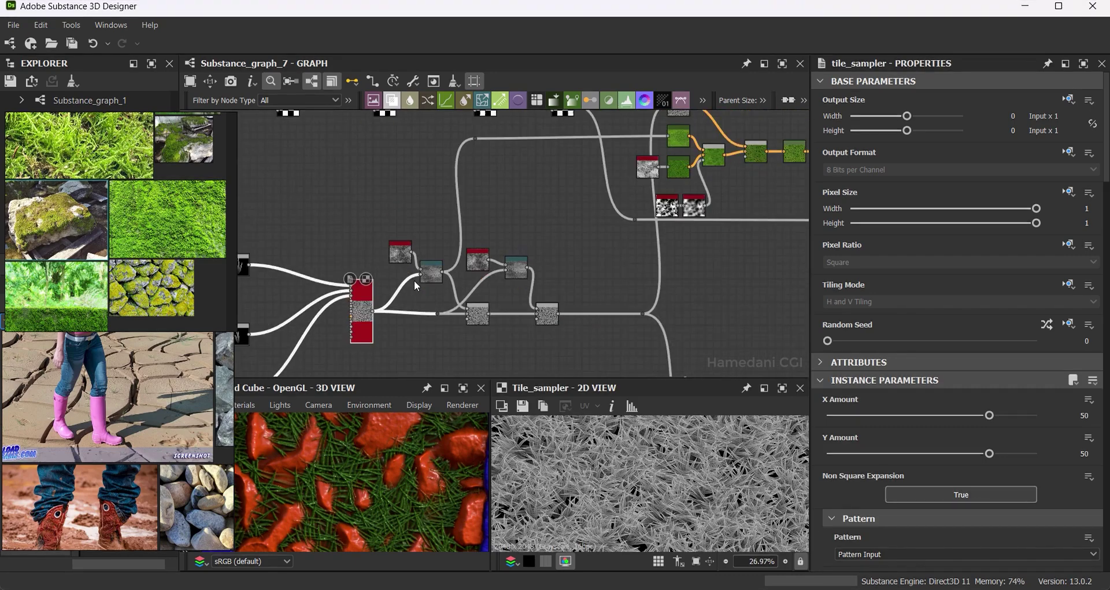
{"action": "scroll", "coordinate": [414, 279], "scroll_direction": "up", "scroll_amount": 1}
{"action": "left_click_drag", "start_coordinate": [558, 273], "coordinate": [644, 153]}
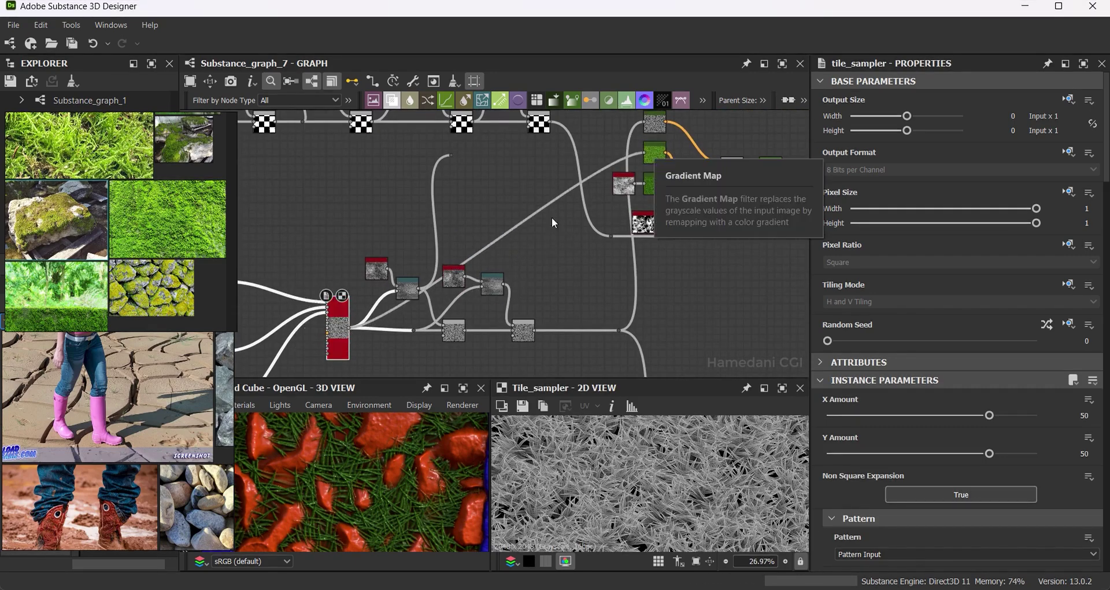
{"action": "scroll", "coordinate": [356, 491], "scroll_direction": "up", "scroll_amount": 2}
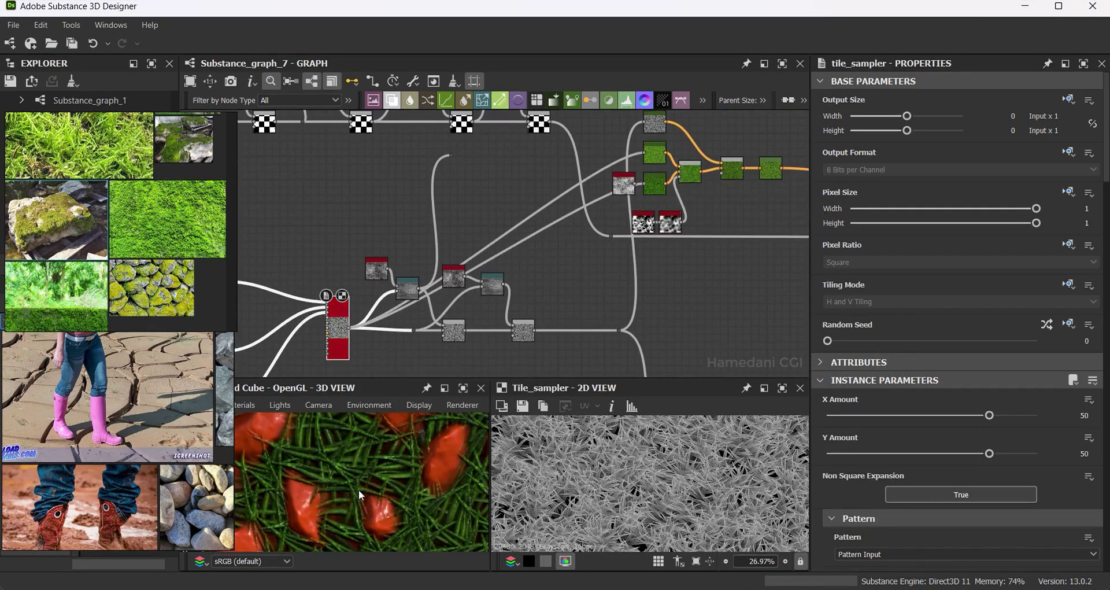
{"action": "scroll", "coordinate": [657, 192], "scroll_direction": "up", "scroll_amount": 2}
Inspect the grunge rust, Blend and upper Gradient Map outputs.
{"action": "left_click", "coordinate": [645, 187]}
{"action": "left_click", "coordinate": [644, 187]}
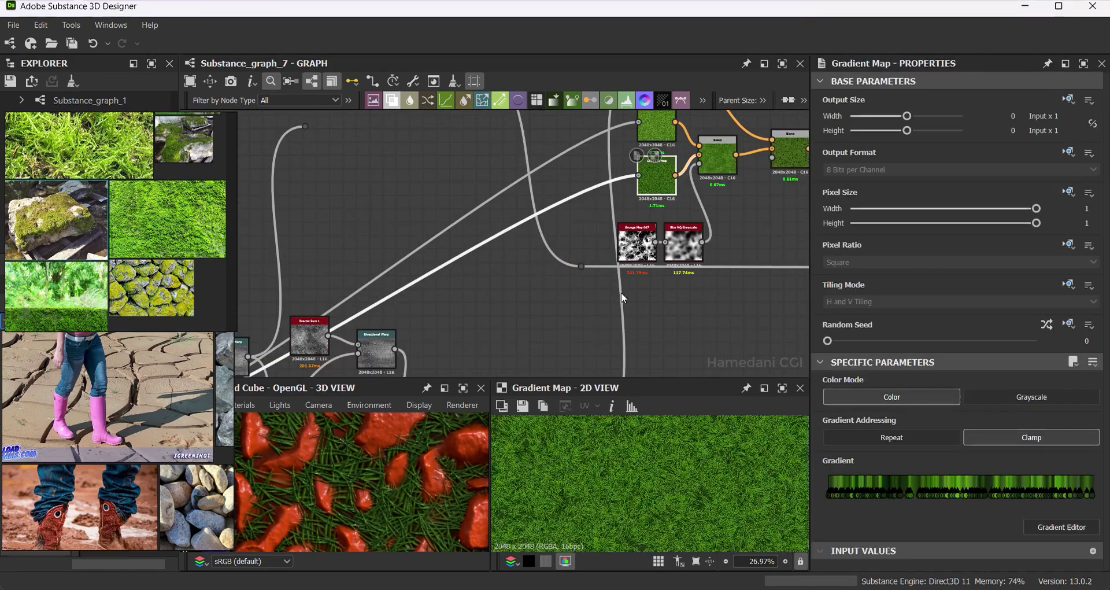
{"action": "scroll", "coordinate": [623, 470], "scroll_direction": "up", "scroll_amount": 3}
{"action": "scroll", "coordinate": [623, 471], "scroll_direction": "up", "scroll_amount": 5}
{"action": "middle_click_drag", "start_coordinate": [614, 202], "coordinate": [534, 251]}
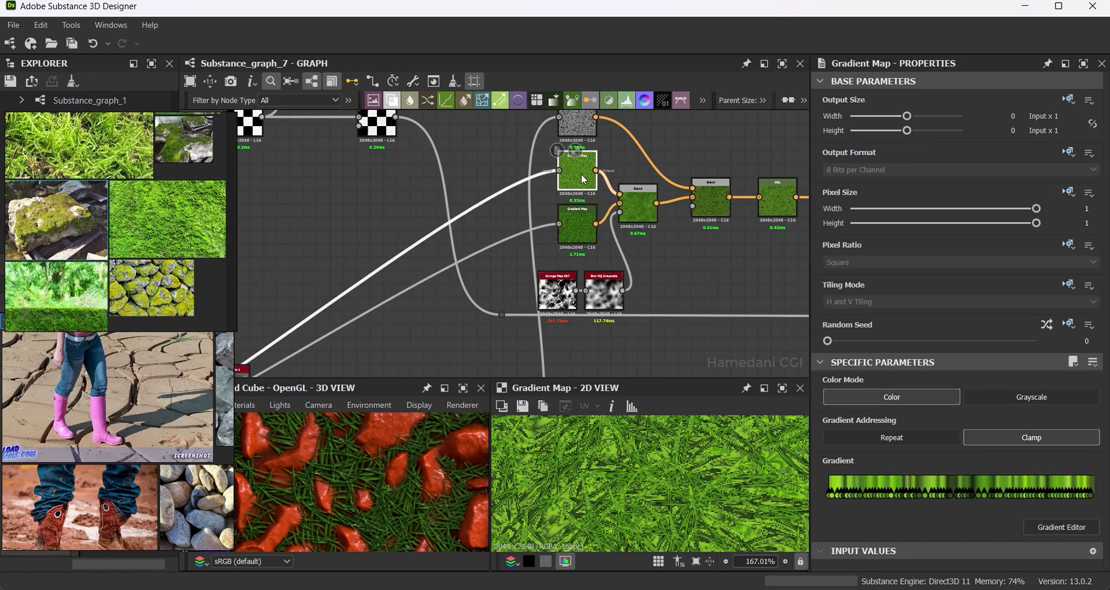
{"action": "left_click", "coordinate": [638, 205]}
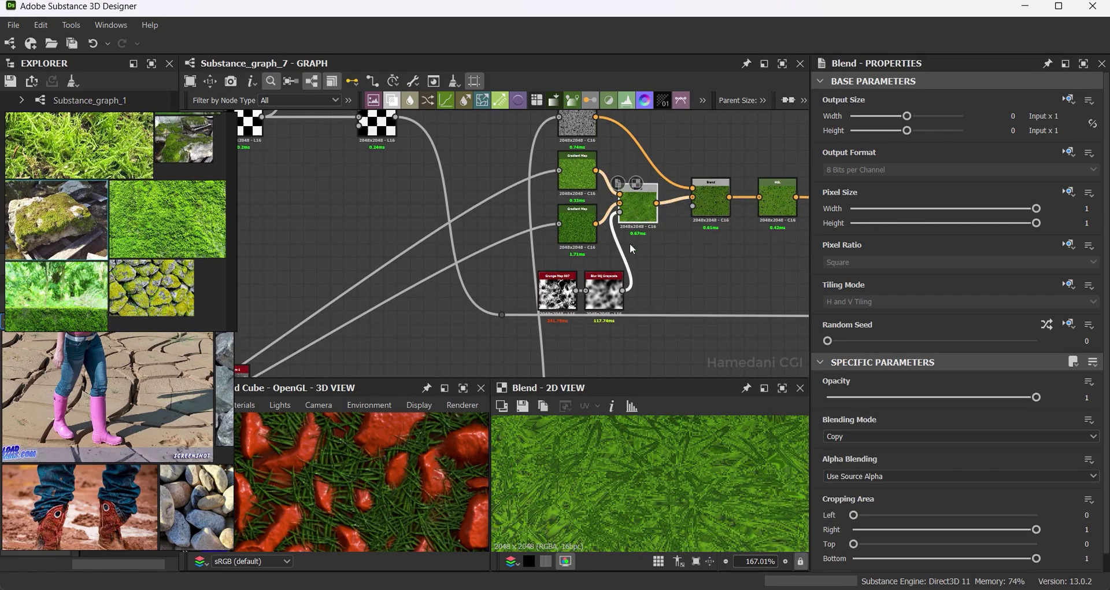
{"action": "left_click", "coordinate": [578, 180]}
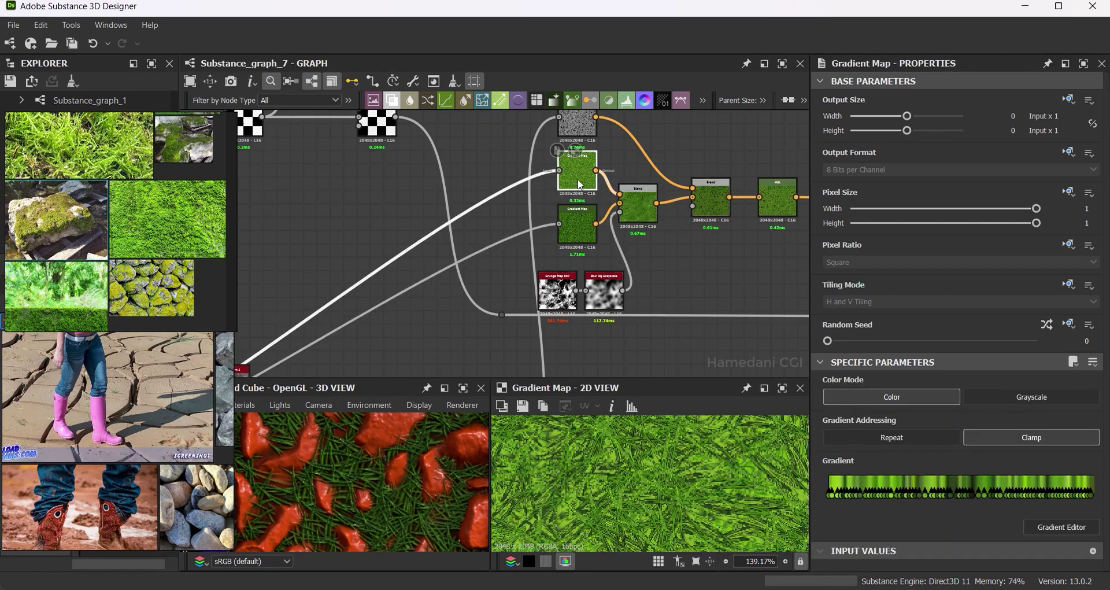
{"action": "middle_click_drag", "start_coordinate": [476, 164], "coordinate": [522, 193]}
Add a Moisture Noise node and delete the old Gradient Maps and Blend.
{"action": "key", "text": "space"}
{"action": "type", "text": "mo"}
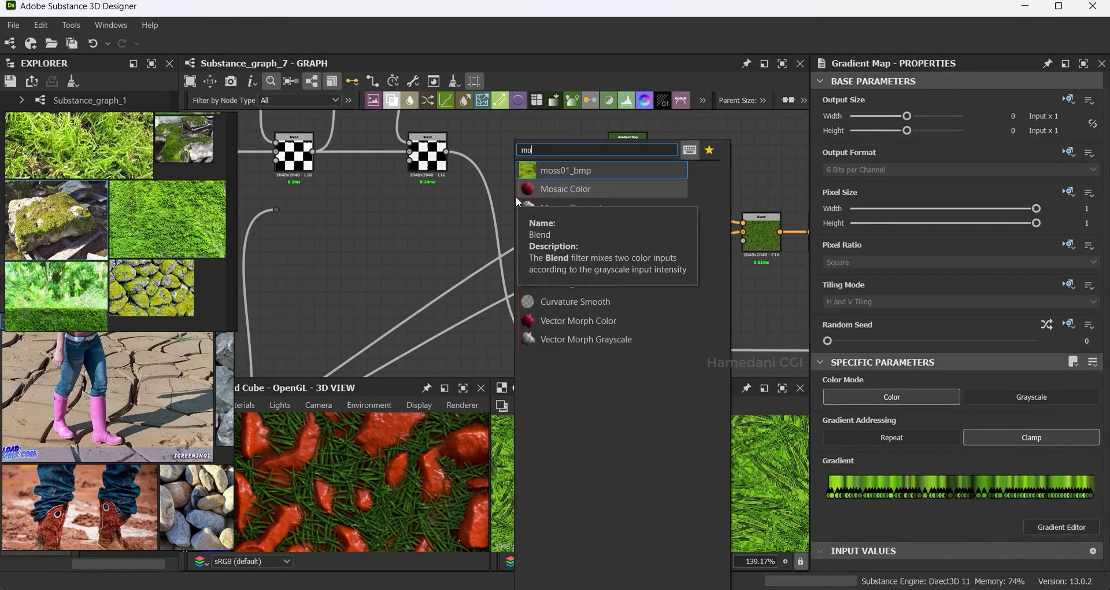
{"action": "key", "text": "Escape"}
{"action": "key", "text": "space"}
{"action": "type", "text": "mo"}
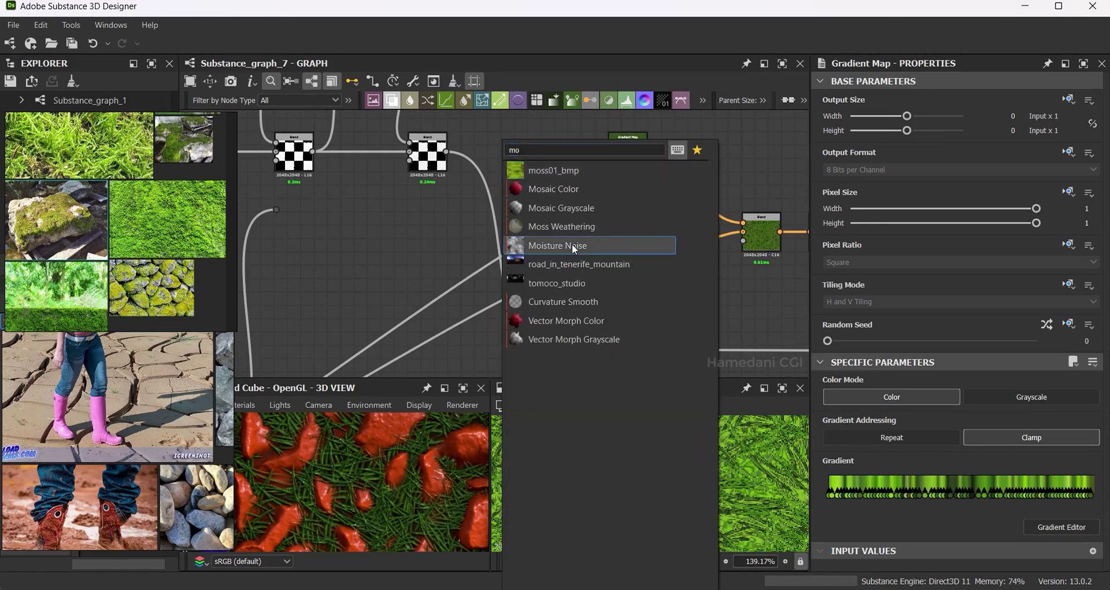
{"action": "left_click", "coordinate": [573, 245]}
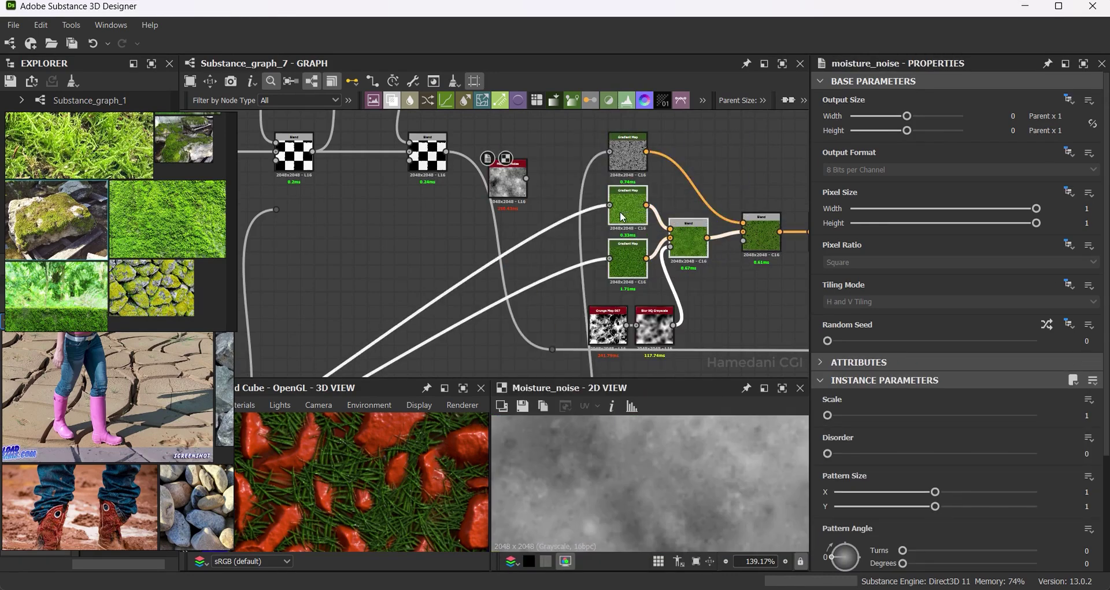
{"action": "key", "text": "Delete"}
{"action": "left_click", "coordinate": [757, 252]}
{"action": "left_click_drag", "start_coordinate": [527, 179], "coordinate": [560, 205]}
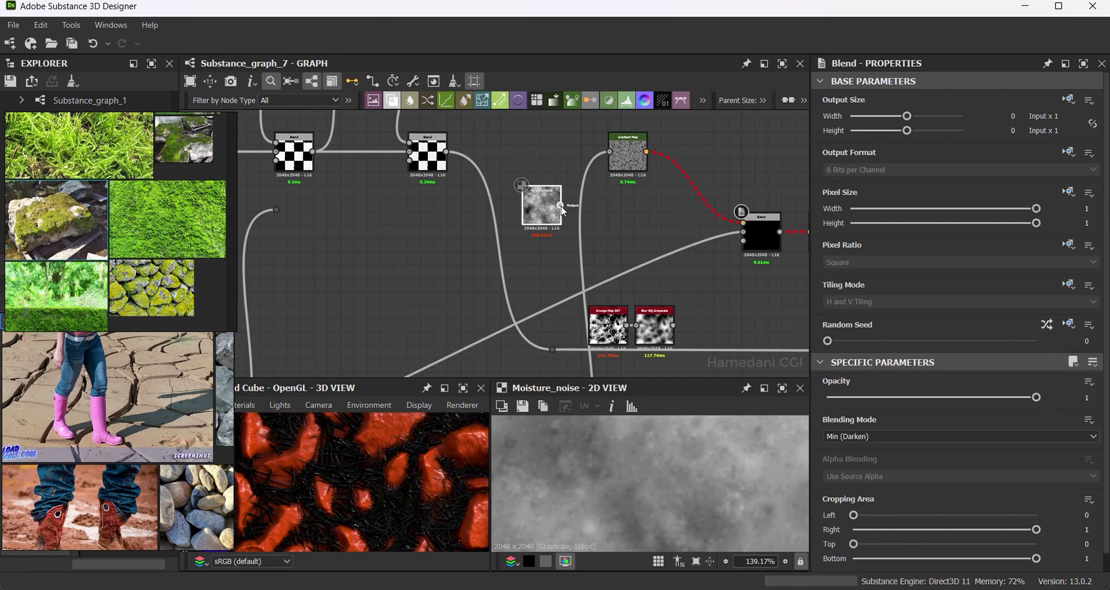
Add a Gradient Map after Moisture Noise with green tones sampled from the moss reference.
{"action": "key", "text": "space"}
{"action": "left_click", "coordinate": [643, 170]}
{"action": "left_click", "coordinate": [1064, 527]}
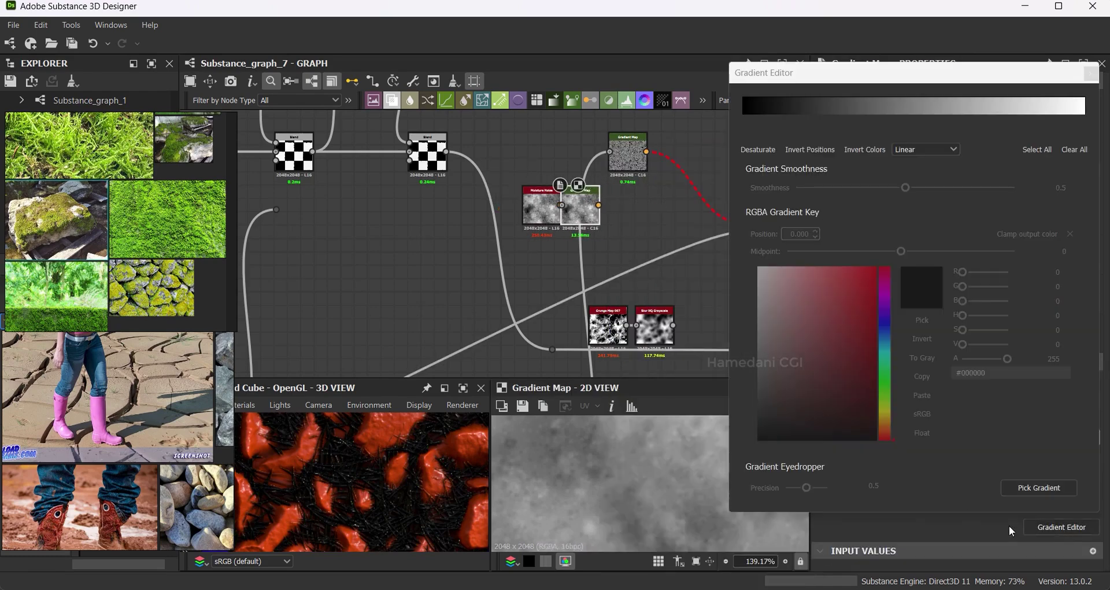
{"action": "left_click_drag", "start_coordinate": [108, 180], "coordinate": [108, 261]}
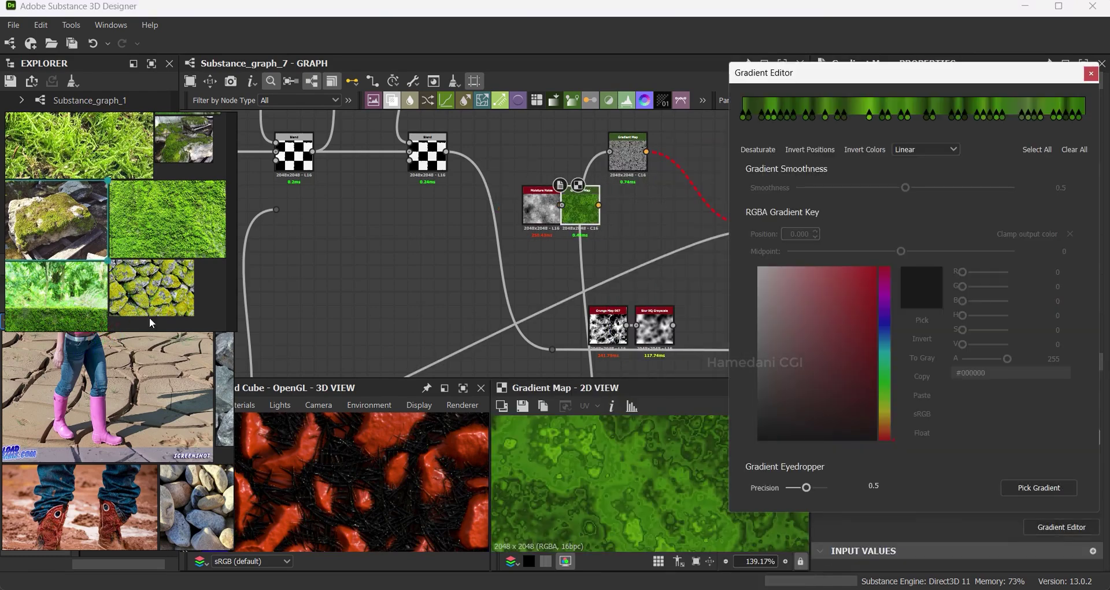
{"action": "left_click", "coordinate": [1091, 73]}
Add a Grunge Rust Fine node followed by a Gradient Map with sampled tones.
{"action": "left_click", "coordinate": [540, 206]}
{"action": "double_click", "coordinate": [540, 206]}
{"action": "key", "text": "space"}
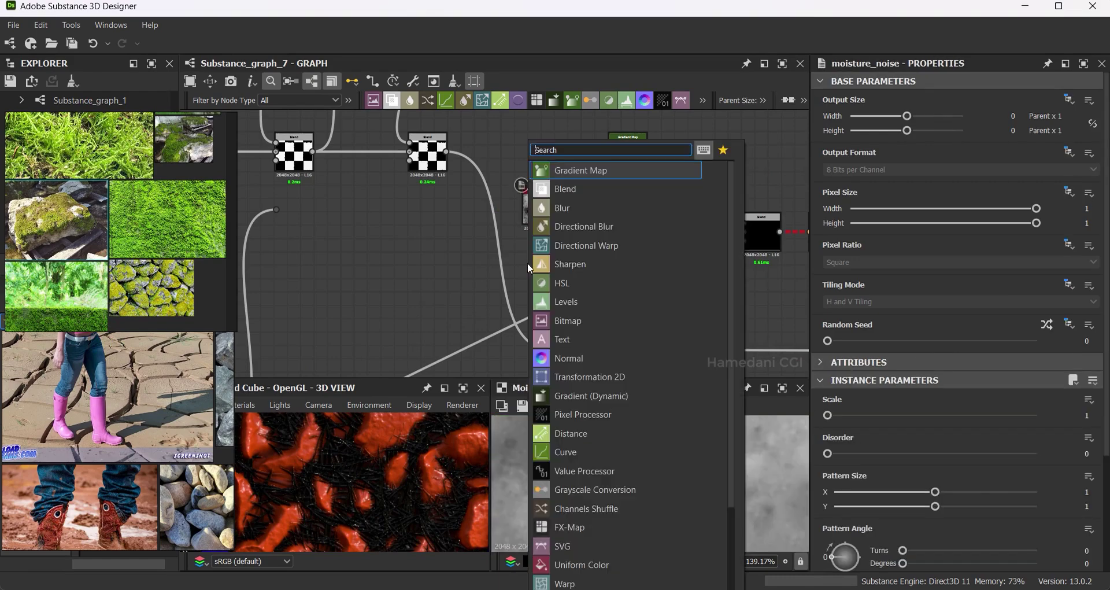
{"action": "type", "text": "gr"}
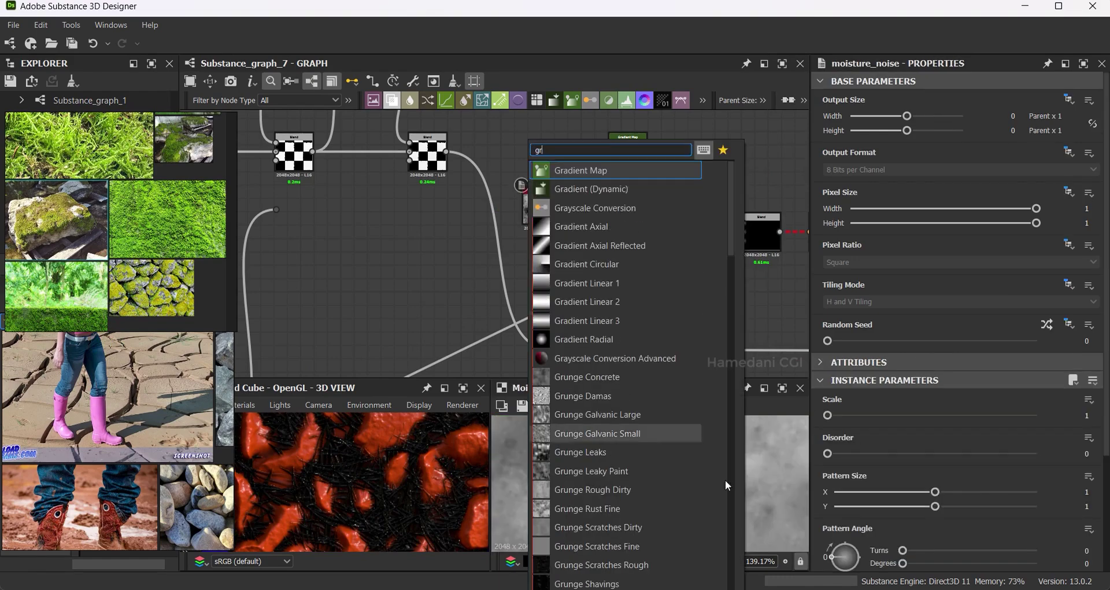
{"action": "left_click", "coordinate": [636, 508]}
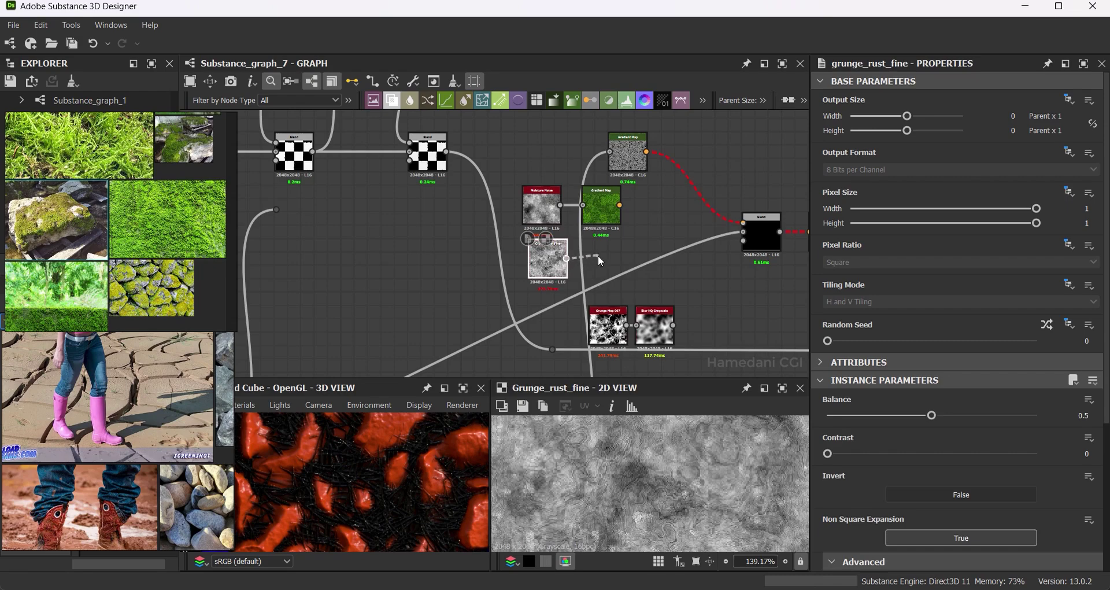
{"action": "key", "text": "ctrl+v"}
{"action": "left_click", "coordinate": [1061, 527]}
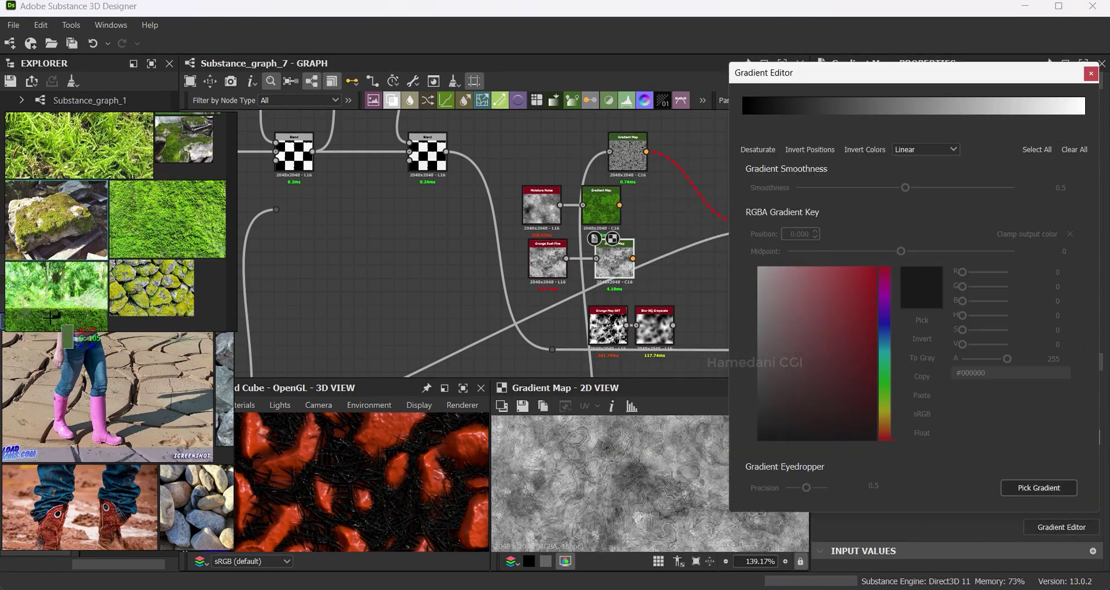
{"action": "left_click_drag", "start_coordinate": [51, 315], "coordinate": [80, 326]}
{"action": "left_click", "coordinate": [608, 227]}
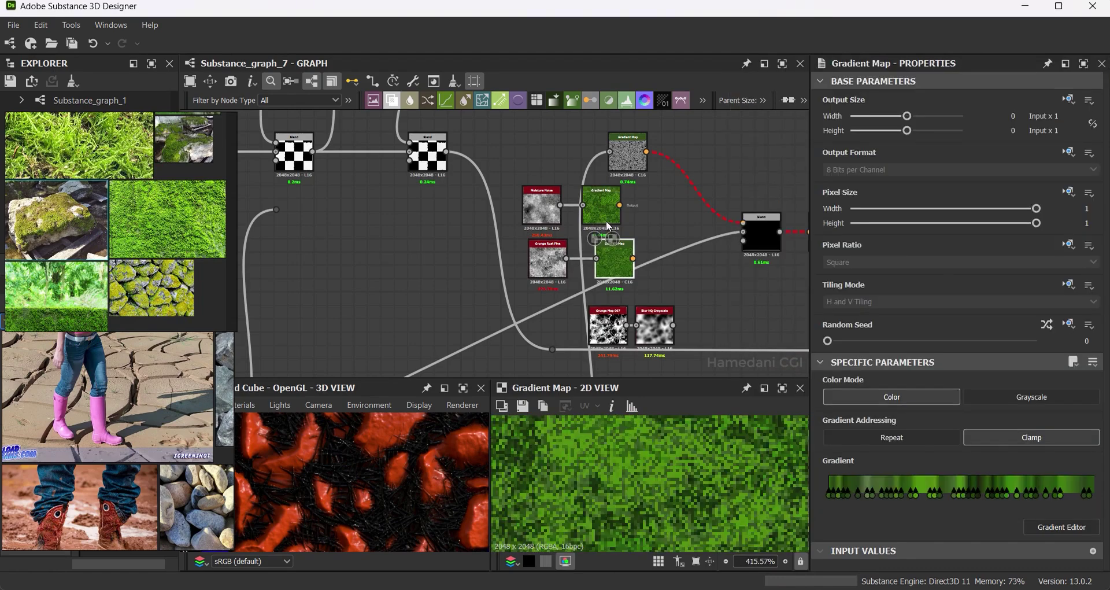
Resample the grunge Gradient Map as yellow tones from the reference image.
{"action": "scroll", "coordinate": [665, 480], "scroll_direction": "down", "scroll_amount": 10}
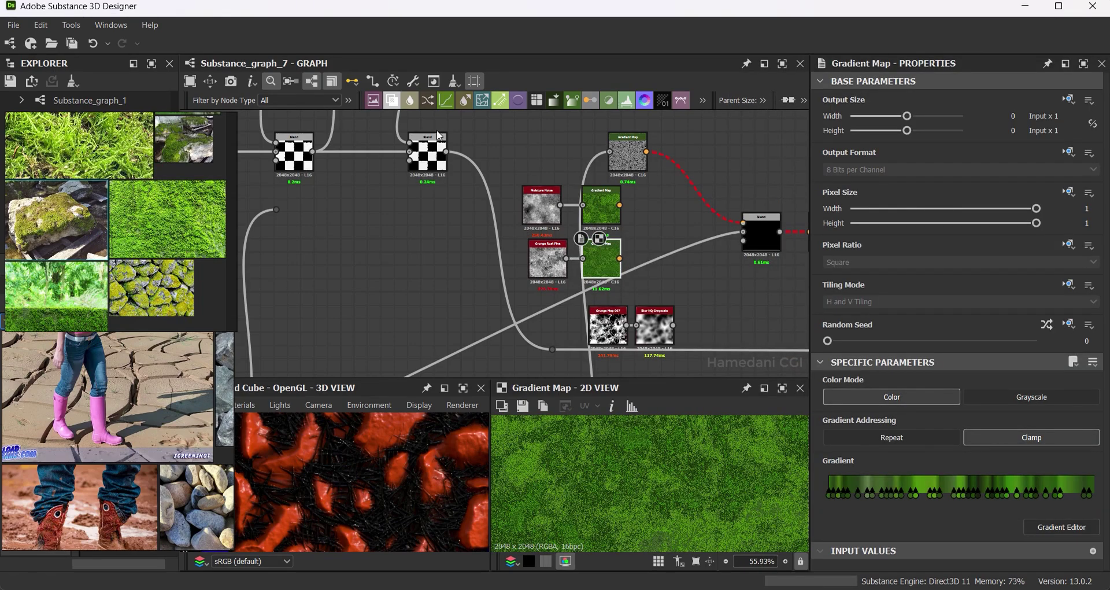
{"action": "left_click", "coordinate": [1061, 527]}
{"action": "left_click", "coordinate": [1051, 492]}
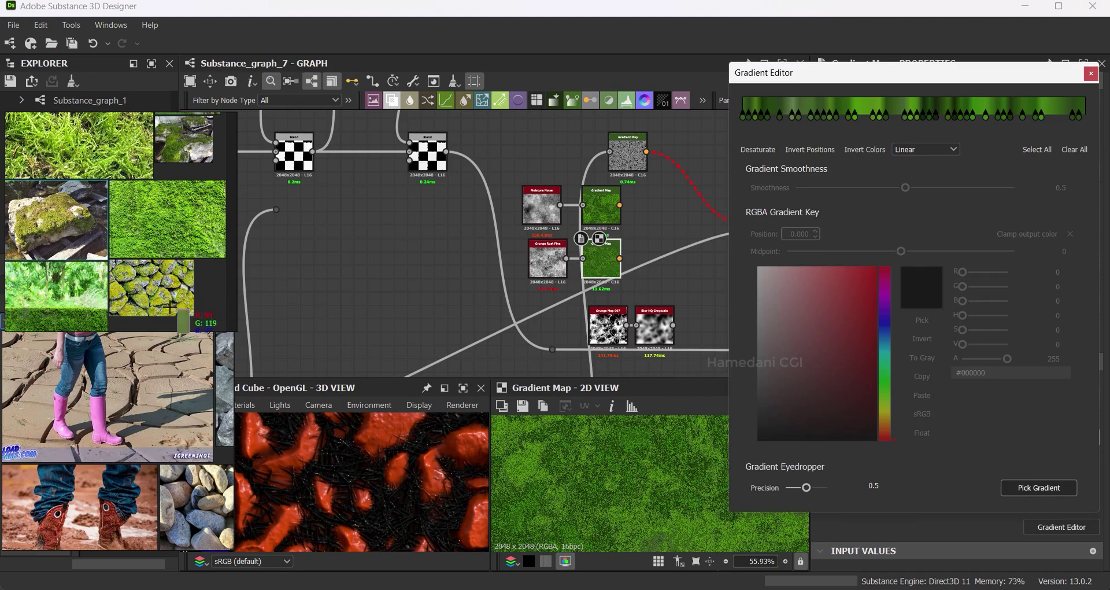
{"action": "left_click_drag", "start_coordinate": [165, 314], "coordinate": [121, 271]}
{"action": "scroll", "coordinate": [495, 145], "scroll_direction": "up", "scroll_amount": 3}
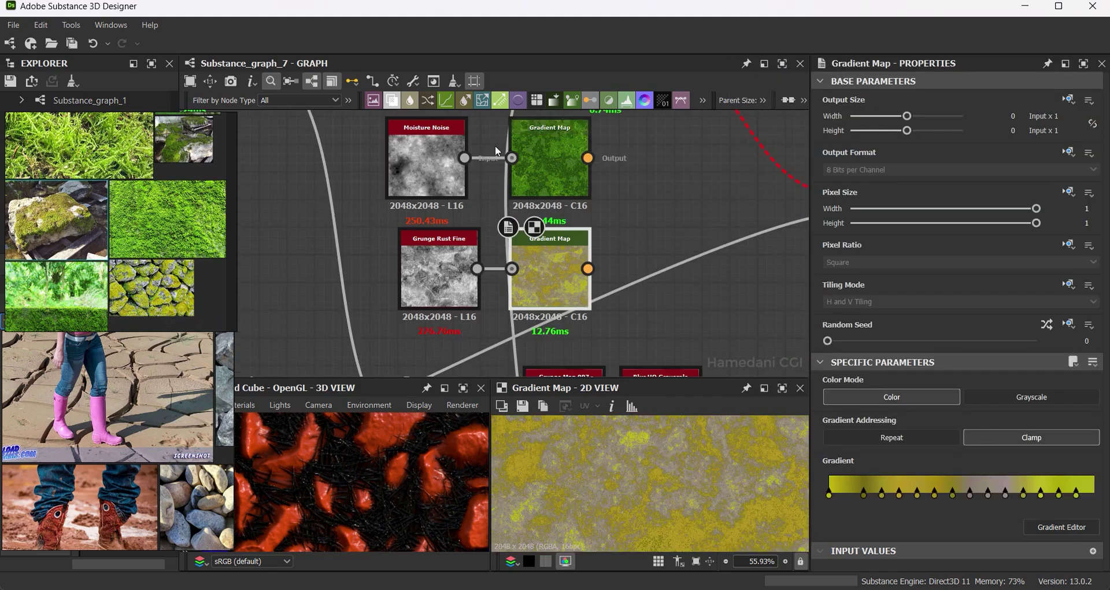
Blend the yellow grunge map with the green moisture map and feed it into the final Blend.
{"action": "left_click", "coordinate": [670, 230]}
{"action": "scroll", "coordinate": [656, 220], "scroll_direction": "down", "scroll_amount": 2}
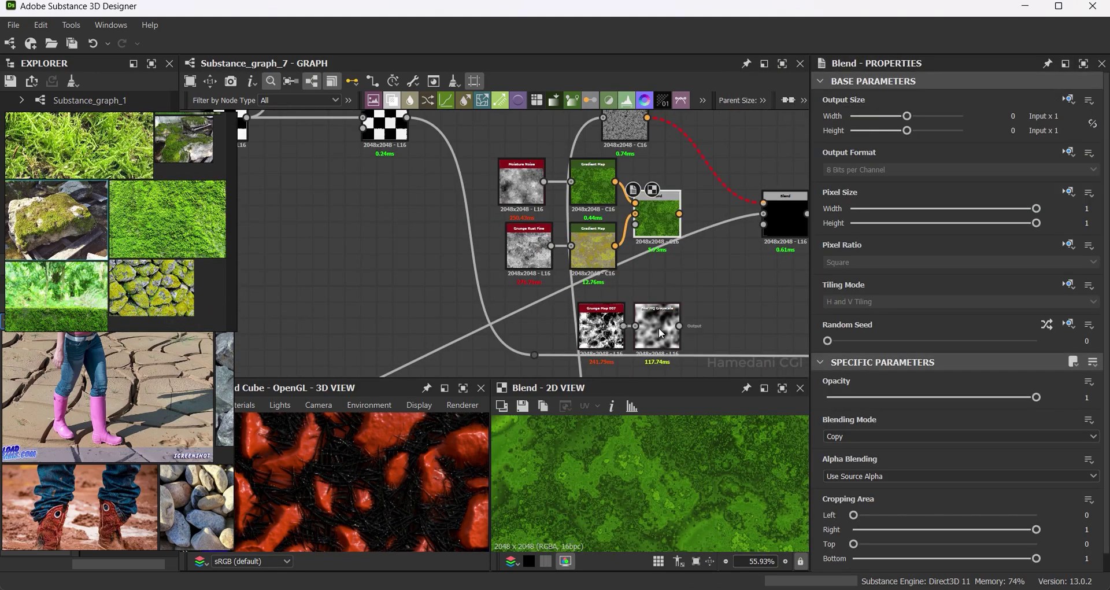
{"action": "middle_click_drag", "start_coordinate": [691, 202], "coordinate": [619, 231]}
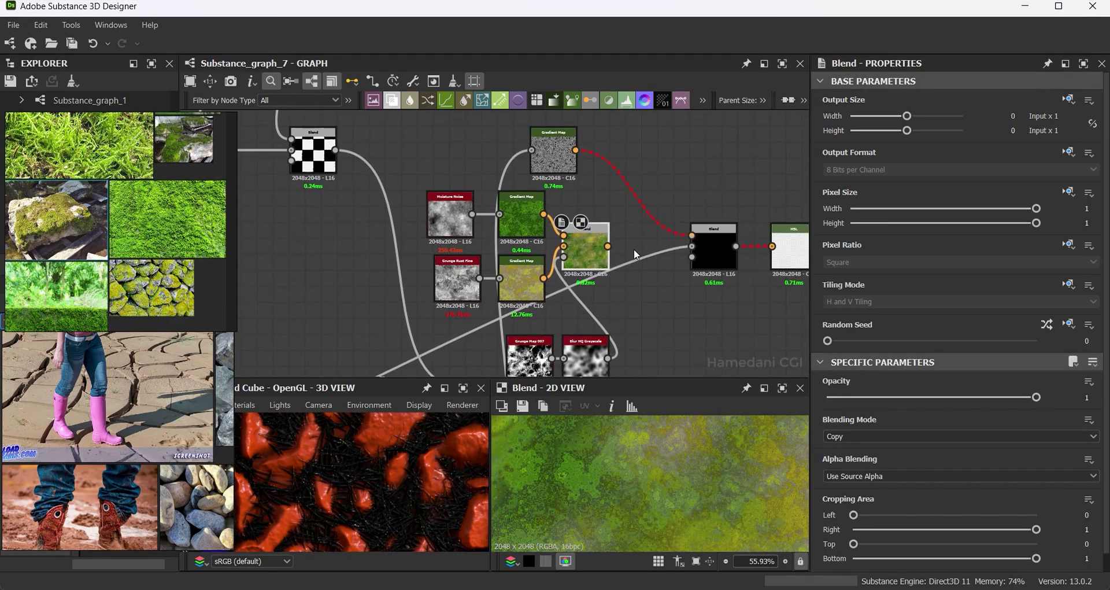
{"action": "left_click_drag", "start_coordinate": [608, 246], "coordinate": [707, 245]}
{"action": "double_click", "coordinate": [708, 250]}
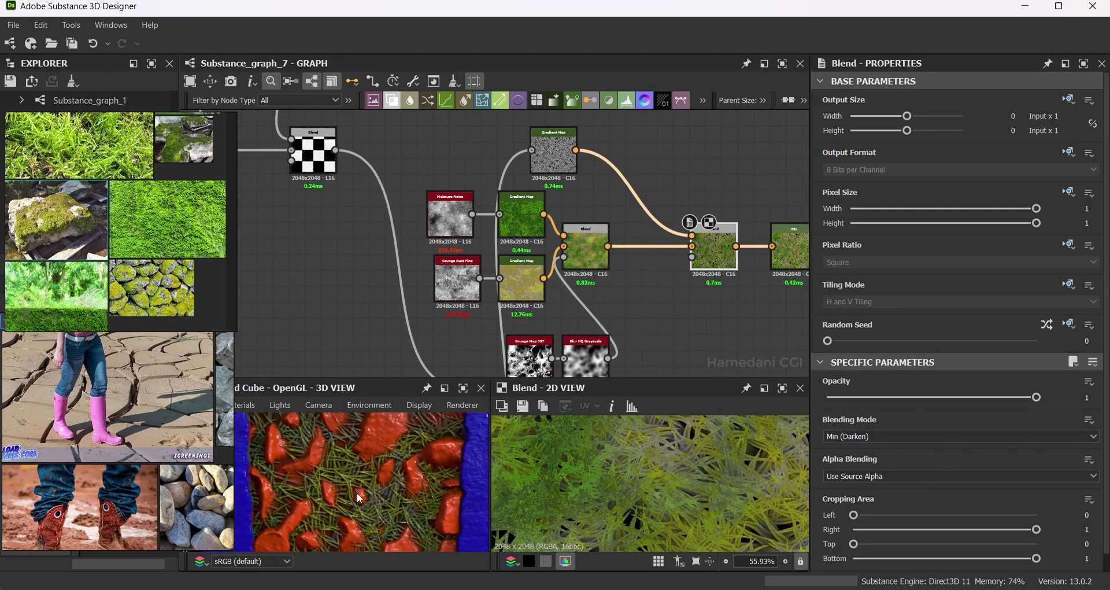
{"action": "left_click_drag", "start_coordinate": [586, 249], "coordinate": [601, 249]}
{"action": "left_click_drag", "start_coordinate": [565, 155], "coordinate": [534, 155]}
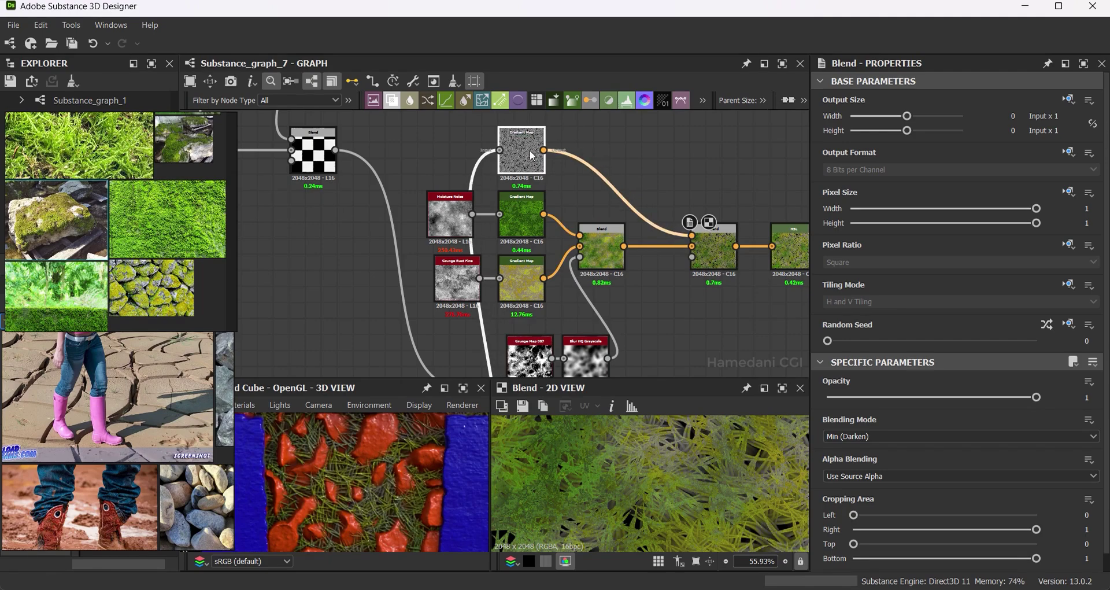
{"action": "double_click", "coordinate": [534, 155]}
{"action": "double_click", "coordinate": [714, 252]}
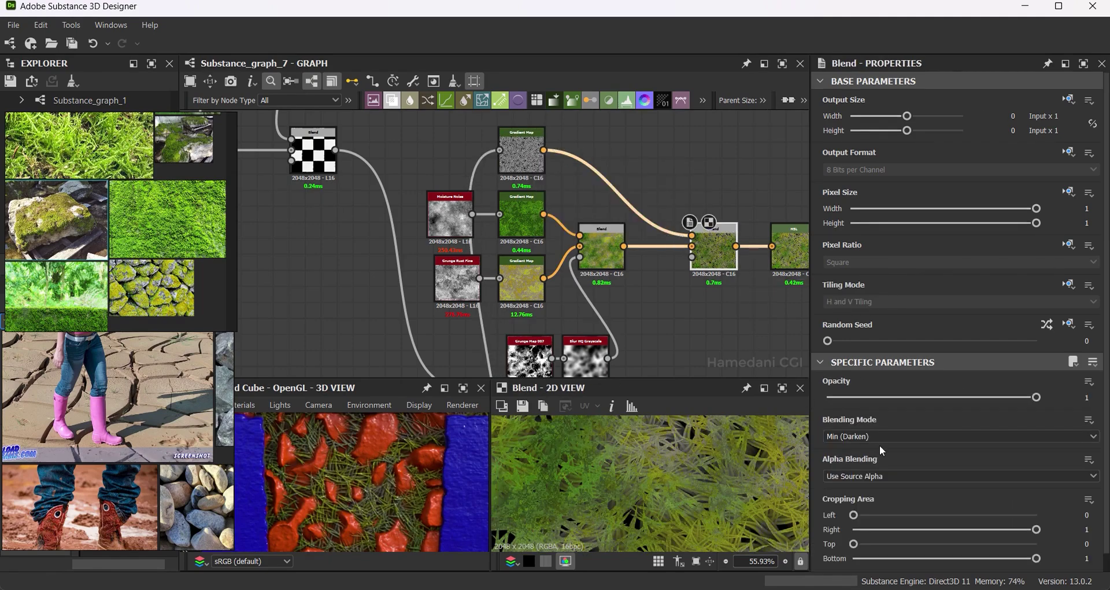
Set the final Blend's blending mode to Soft Light.
{"action": "left_click", "coordinate": [883, 436]}
{"action": "left_click", "coordinate": [865, 518]}
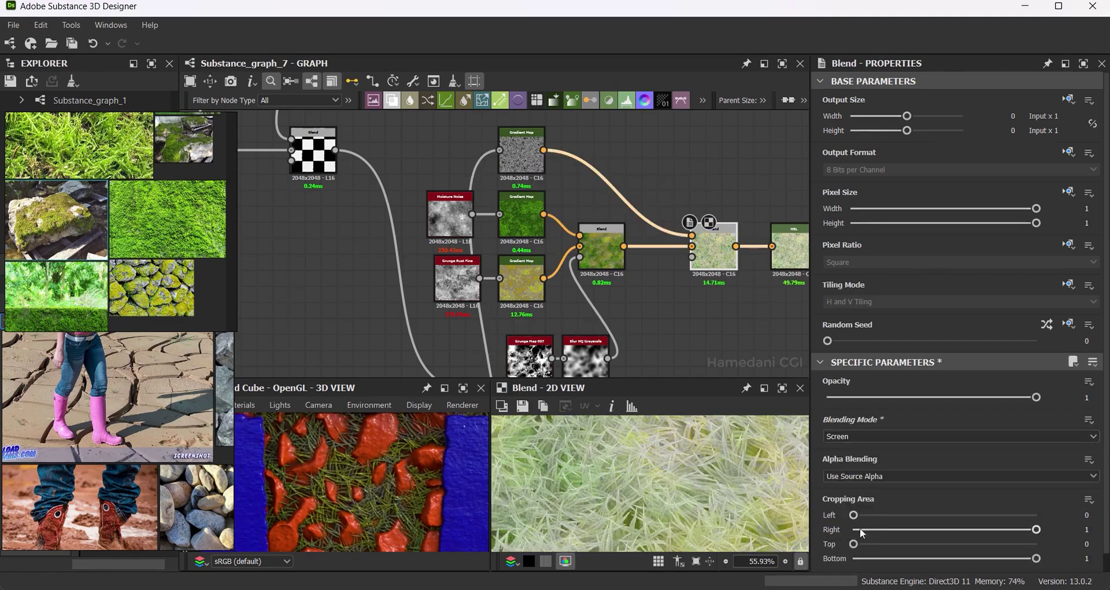
{"action": "left_click", "coordinate": [866, 438]}
{"action": "left_click", "coordinate": [855, 531]}
{"action": "scroll", "coordinate": [664, 481], "scroll_direction": "up", "scroll_amount": 4}
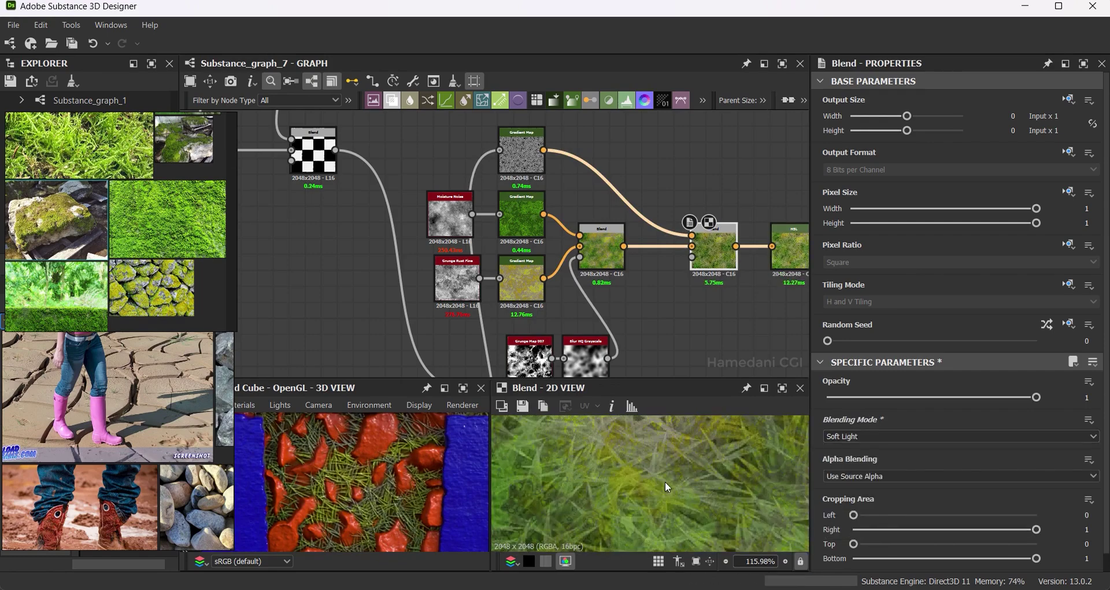
{"action": "scroll", "coordinate": [366, 478], "scroll_direction": "down", "scroll_amount": 3}
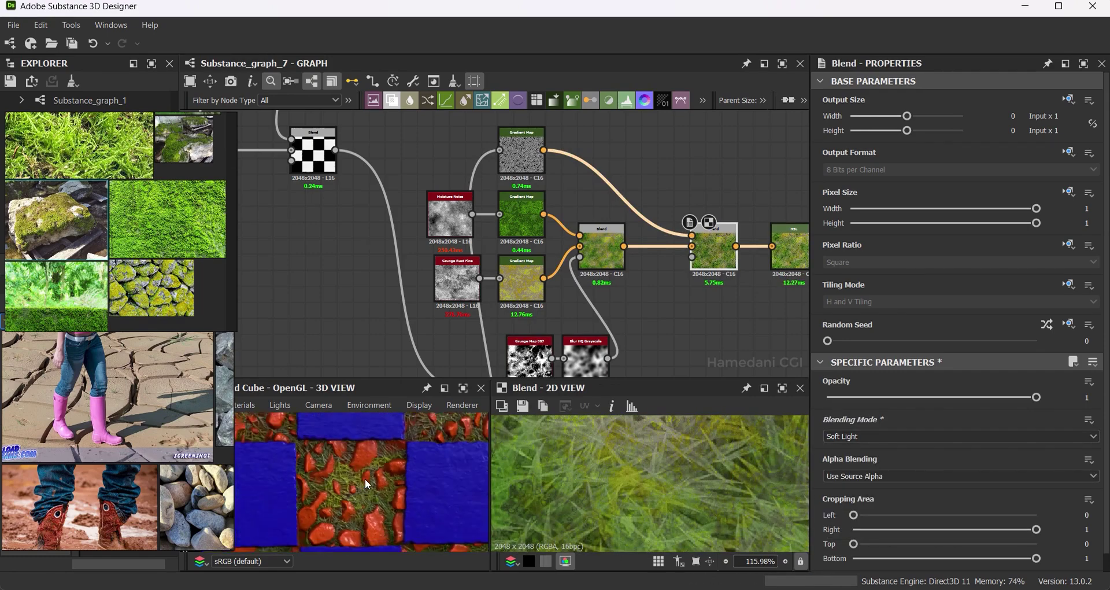
{"action": "scroll", "coordinate": [366, 477], "scroll_direction": "up", "scroll_amount": 1}
Add a dot on the rock height wire and feed it into a Normal node at intensity 15.
{"action": "scroll", "coordinate": [681, 338], "scroll_direction": "down", "scroll_amount": 5}
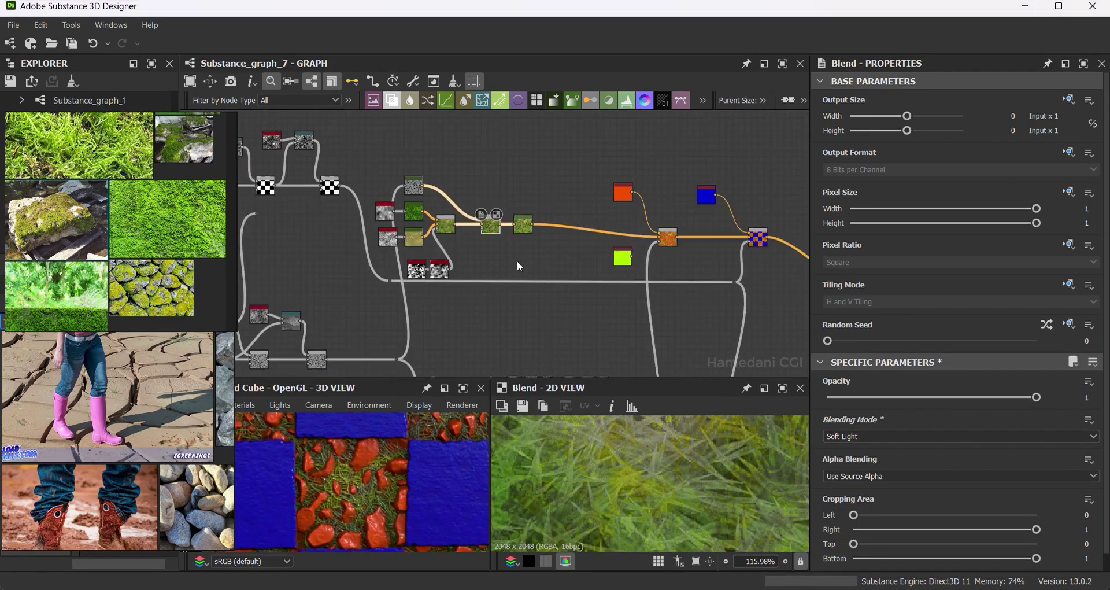
{"action": "mouse_move", "coordinate": [536, 147]}
{"action": "middle_mouse_down"}
{"action": "mouse_move", "coordinate": [363, 299]}
{"action": "mouse_move", "coordinate": [529, 191]}
{"action": "middle_mouse_up"}
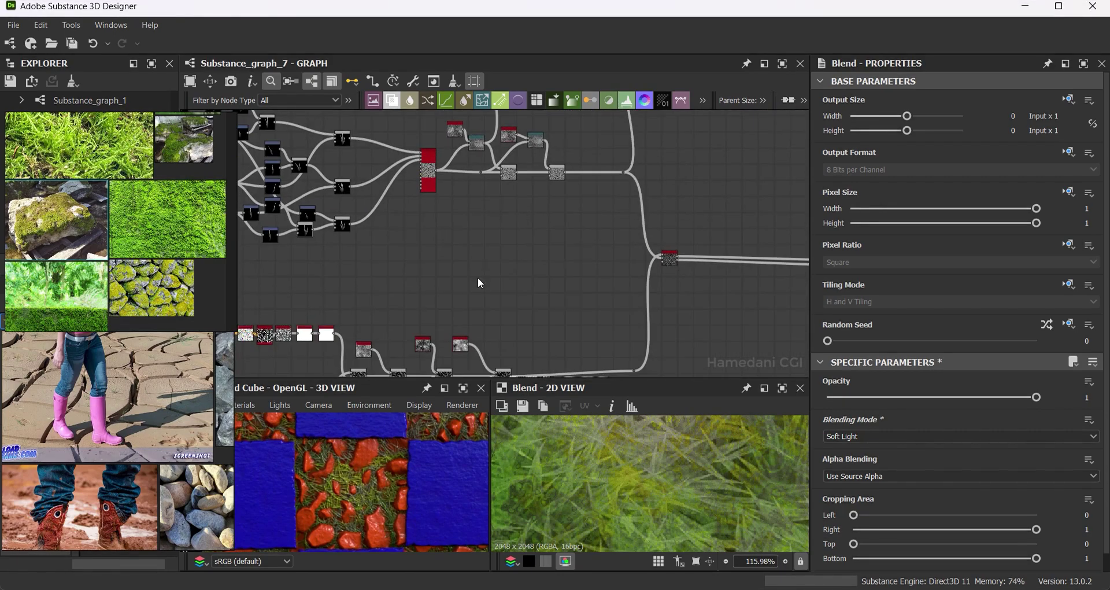
{"action": "middle_click_drag", "start_coordinate": [459, 286], "coordinate": [453, 228]}
{"action": "left_click", "coordinate": [496, 318]}
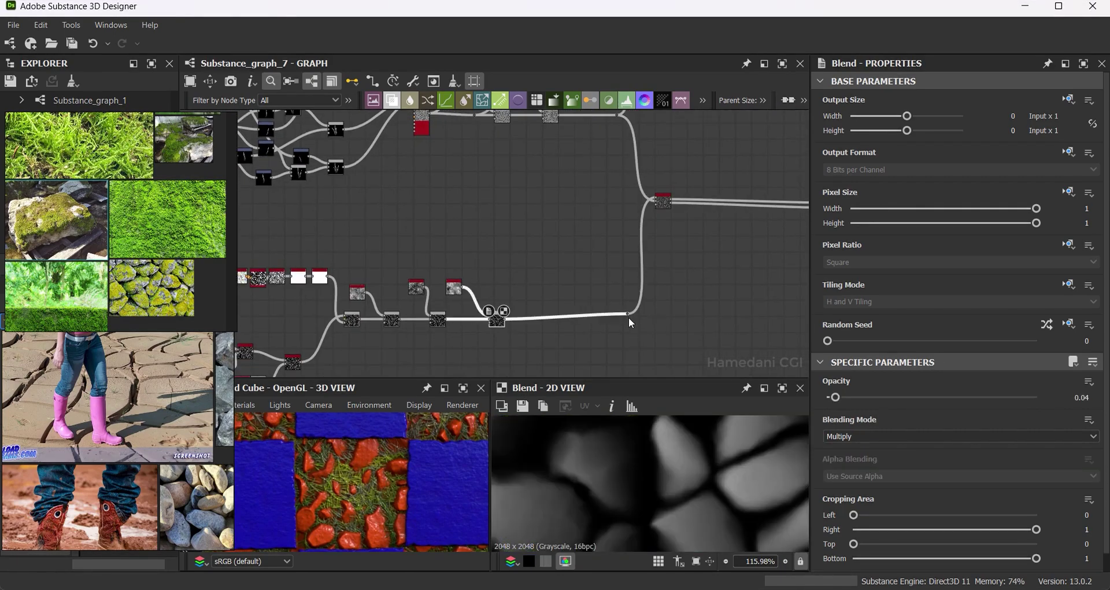
{"action": "left_click", "coordinate": [628, 312]}
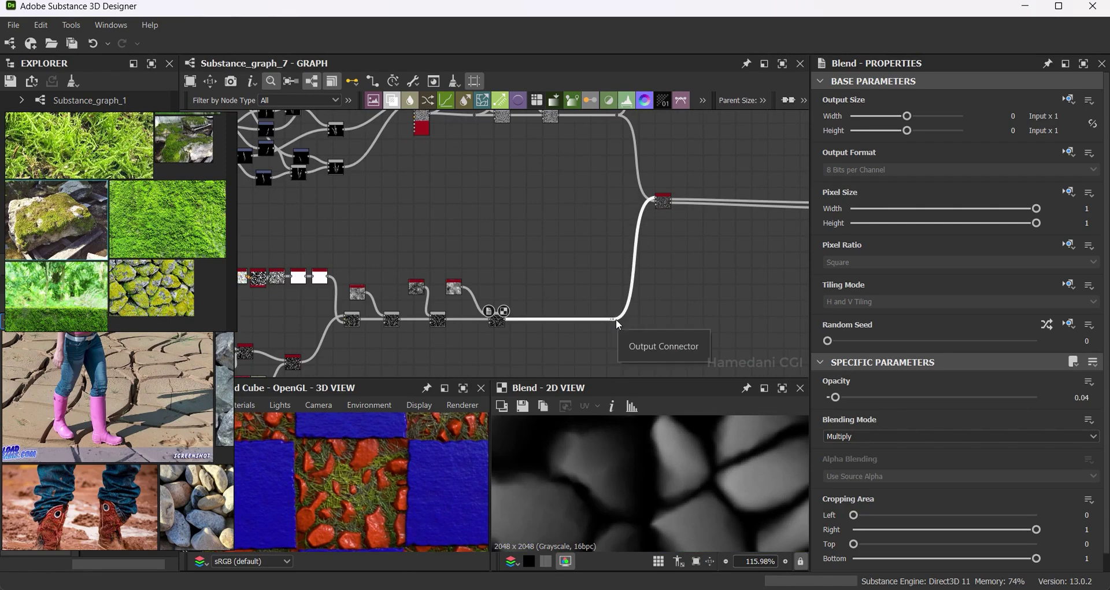
{"action": "left_click", "coordinate": [636, 317], "text": "alt"}
{"action": "scroll", "coordinate": [686, 305], "scroll_direction": "down", "scroll_amount": 2}
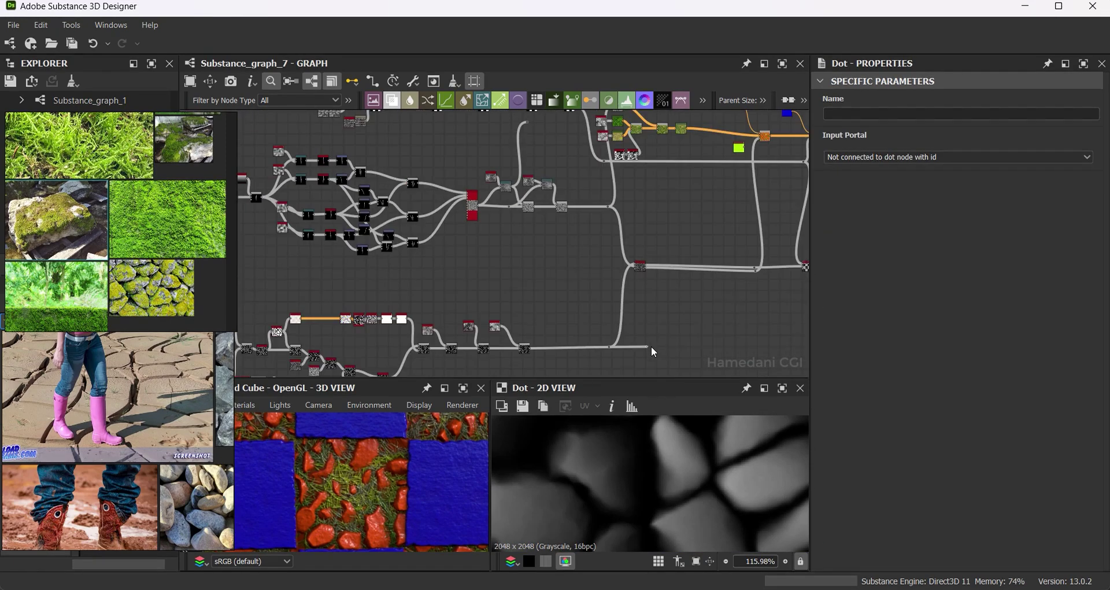
{"action": "mouse_move", "coordinate": [651, 346]}
{"action": "left_mouse_down"}
{"action": "mouse_move", "coordinate": [688, 173]}
{"action": "mouse_move", "coordinate": [644, 241]}
{"action": "left_mouse_up"}
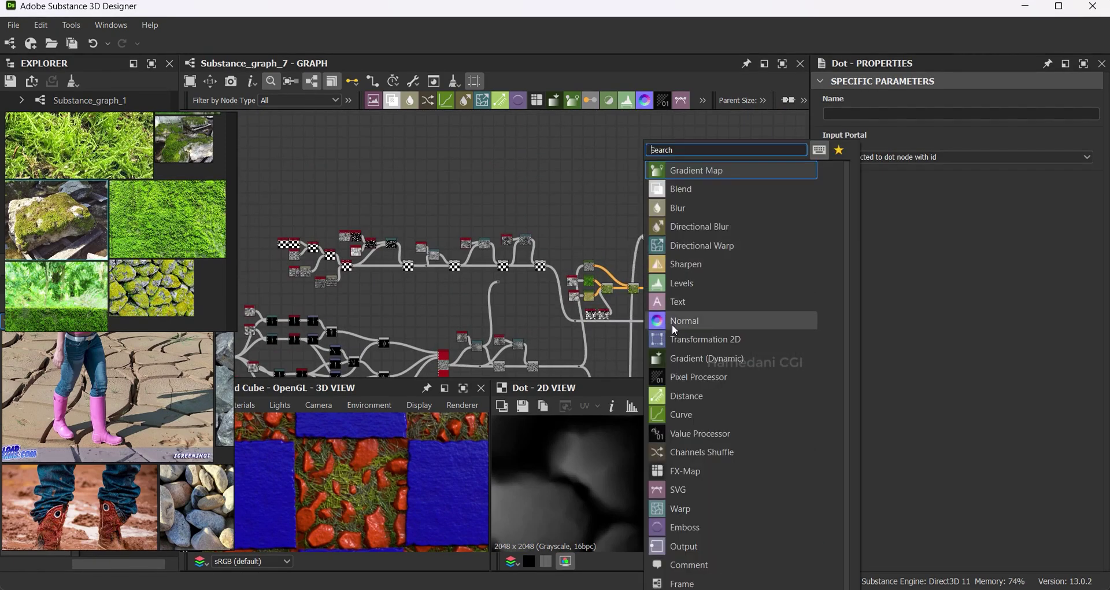
{"action": "left_click", "coordinate": [672, 318]}
{"action": "key", "text": "Return"}
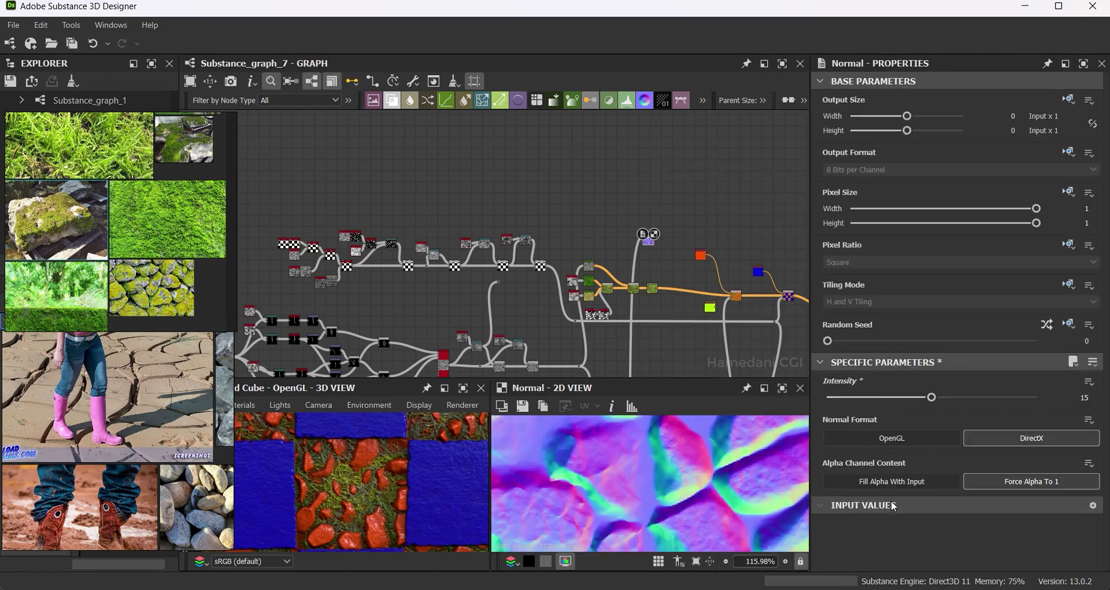
Add a Curvature Smooth node after the Normal node.
{"action": "scroll", "coordinate": [649, 483], "scroll_direction": "down", "scroll_amount": 10}
{"action": "scroll", "coordinate": [659, 226], "scroll_direction": "up", "scroll_amount": 6}
{"action": "mouse_move", "coordinate": [643, 247]}
{"action": "left_mouse_down"}
{"action": "mouse_move", "coordinate": [712, 256]}
{"action": "mouse_move", "coordinate": [691, 254]}
{"action": "left_mouse_up"}
{"action": "key", "text": "Escape"}
{"action": "type", "text": "cur"}
{"action": "left_click", "coordinate": [751, 207]}
{"action": "scroll", "coordinate": [72, 338], "scroll_direction": "down", "scroll_amount": 3}
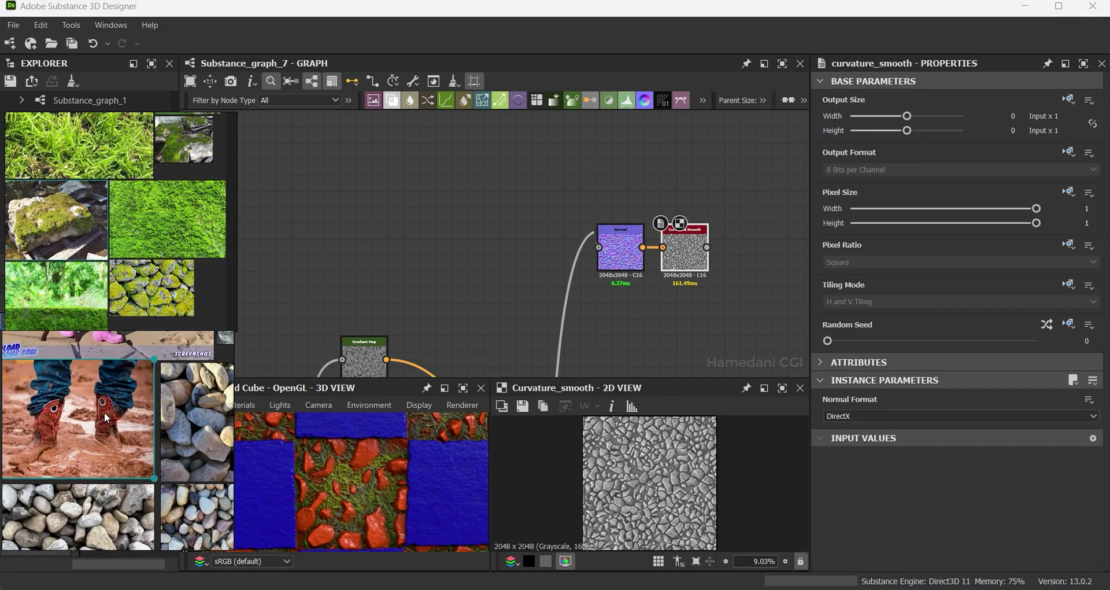
Add a Gradient Map after Curvature Smooth with pebble-photo tones and wire it into the rock colour blend.
{"action": "scroll", "coordinate": [129, 363], "scroll_direction": "up", "scroll_amount": 3}
{"action": "left_click", "coordinate": [163, 454]}
{"action": "left_click_drag", "start_coordinate": [685, 249], "coordinate": [726, 248]}
{"action": "left_click", "coordinate": [775, 172]}
{"action": "left_click", "coordinate": [1071, 532]}
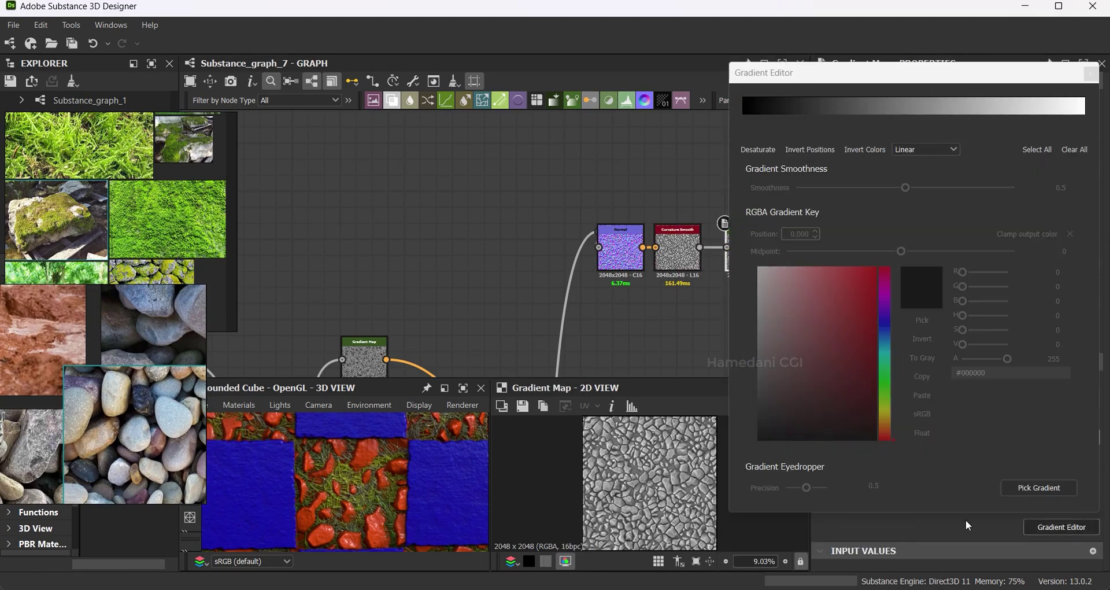
{"action": "left_click", "coordinate": [1050, 487]}
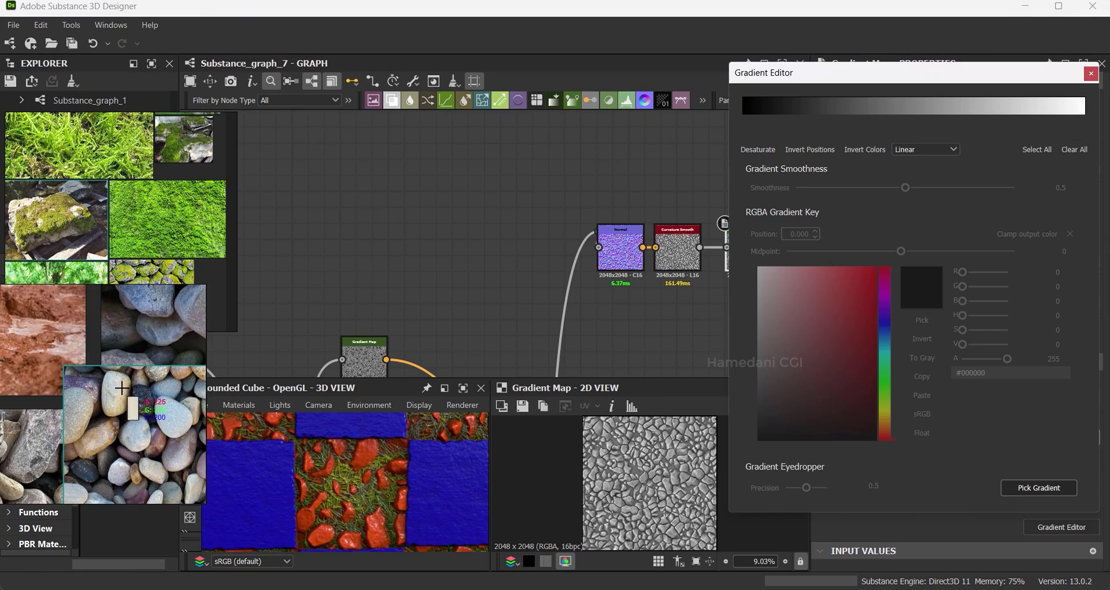
{"action": "left_click_drag", "start_coordinate": [143, 300], "coordinate": [249, 320]}
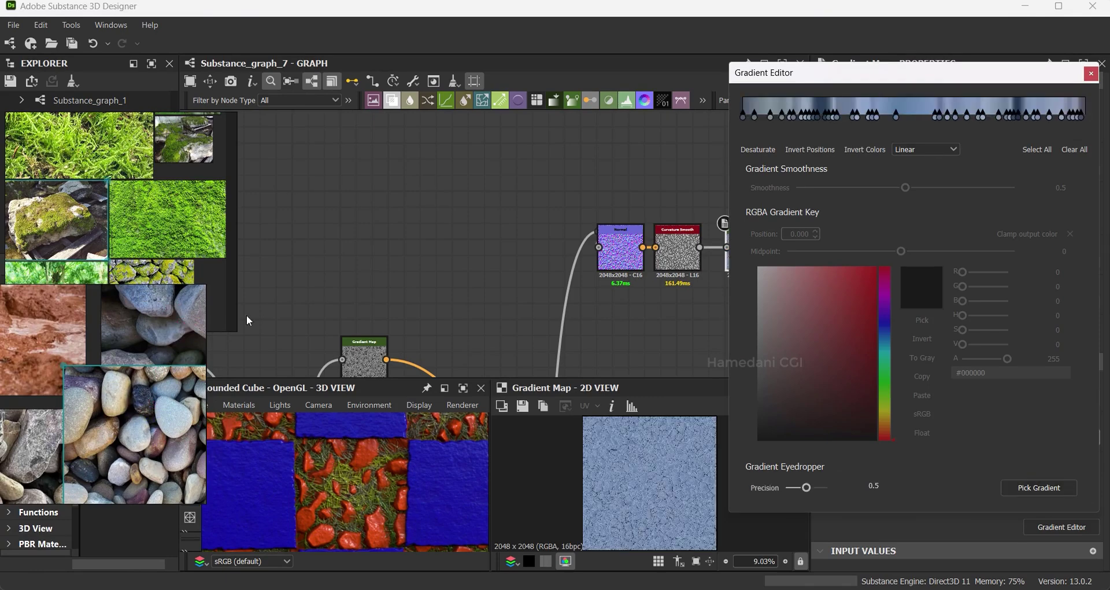
{"action": "left_click", "coordinate": [1091, 73]}
{"action": "scroll", "coordinate": [632, 216], "scroll_direction": "down", "scroll_amount": 5}
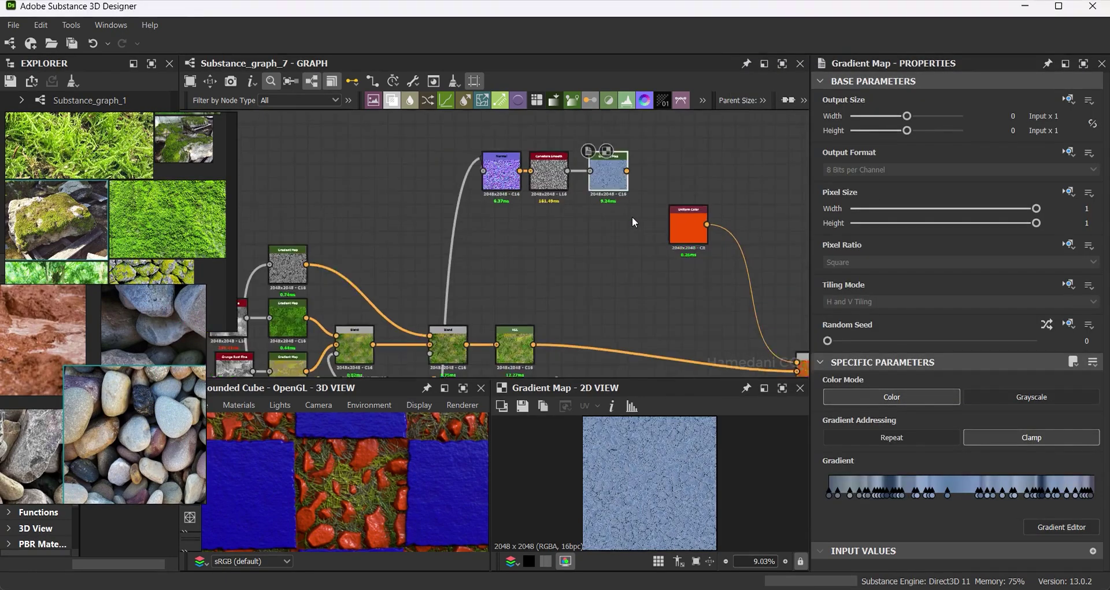
{"action": "left_click_drag", "start_coordinate": [772, 341], "coordinate": [772, 341]}
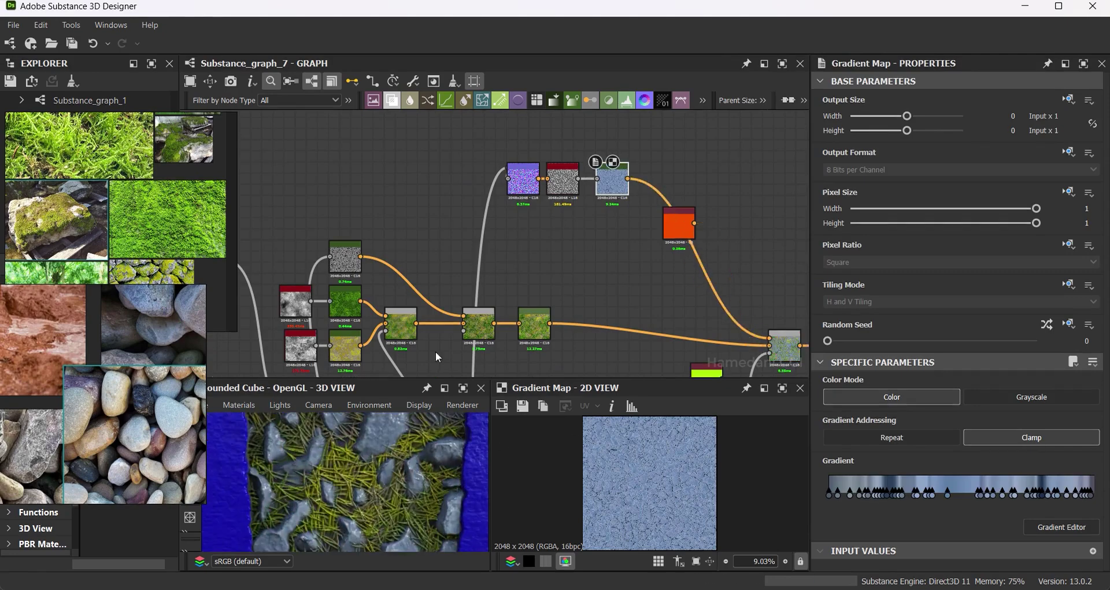
{"action": "left_click_drag", "start_coordinate": [612, 180], "coordinate": [567, 173]}
Insert an HSL node after the rock Gradient Map to desaturate it to 0.36.
{"action": "key", "text": "space"}
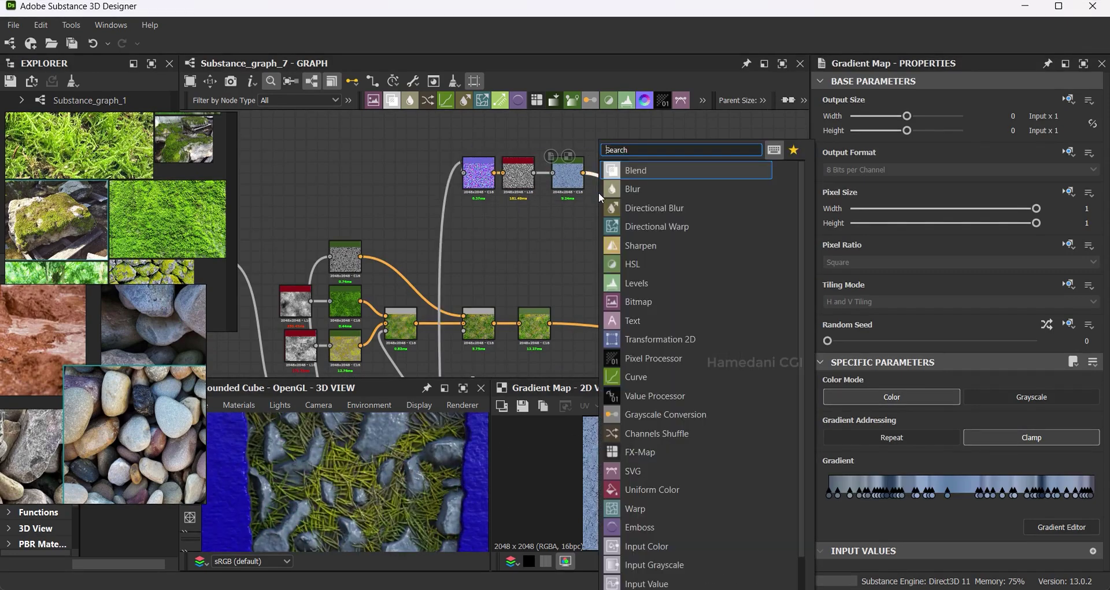
{"action": "type", "text": "hsl"}
{"action": "key", "text": "Return"}
{"action": "left_click_drag", "start_coordinate": [677, 263], "coordinate": [613, 184]}
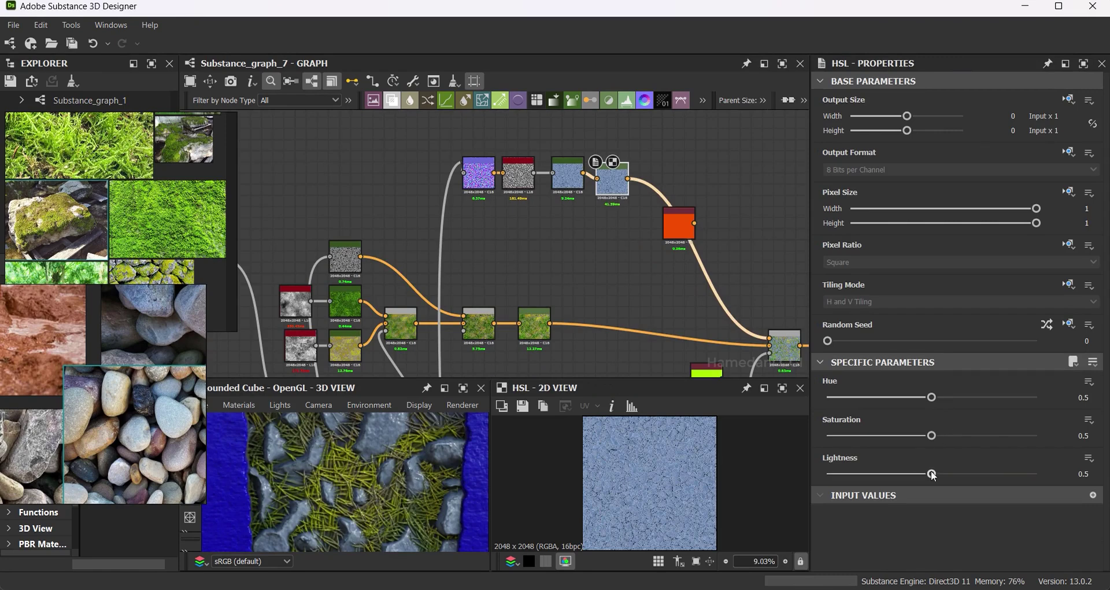
{"action": "left_click_drag", "start_coordinate": [679, 223], "coordinate": [750, 210]}
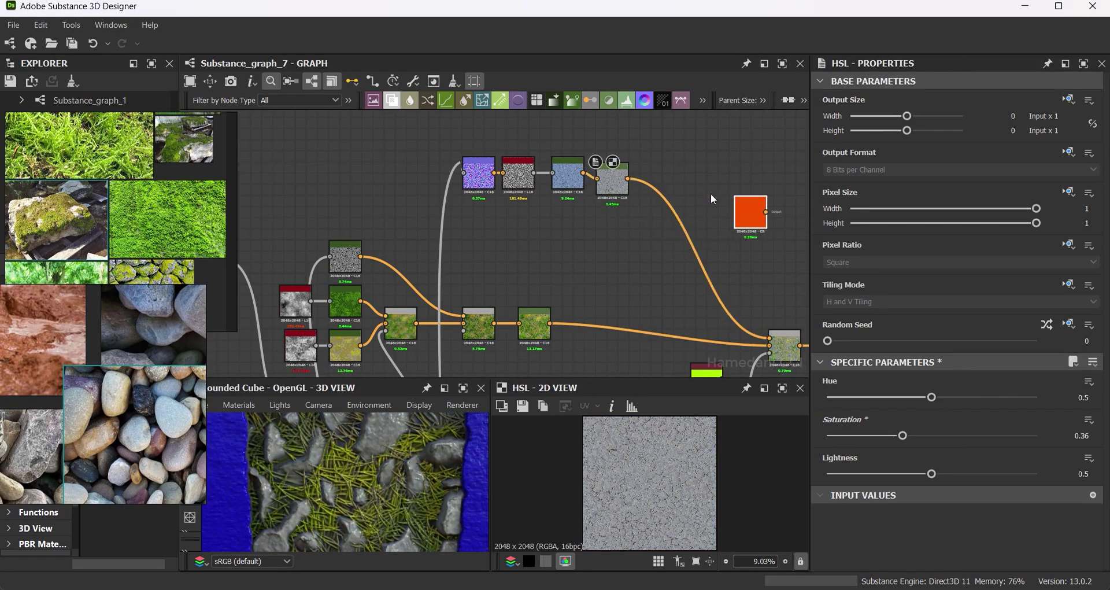
{"action": "middle_click_drag", "start_coordinate": [587, 184], "coordinate": [607, 234]}
{"action": "left_click", "coordinate": [620, 228]}
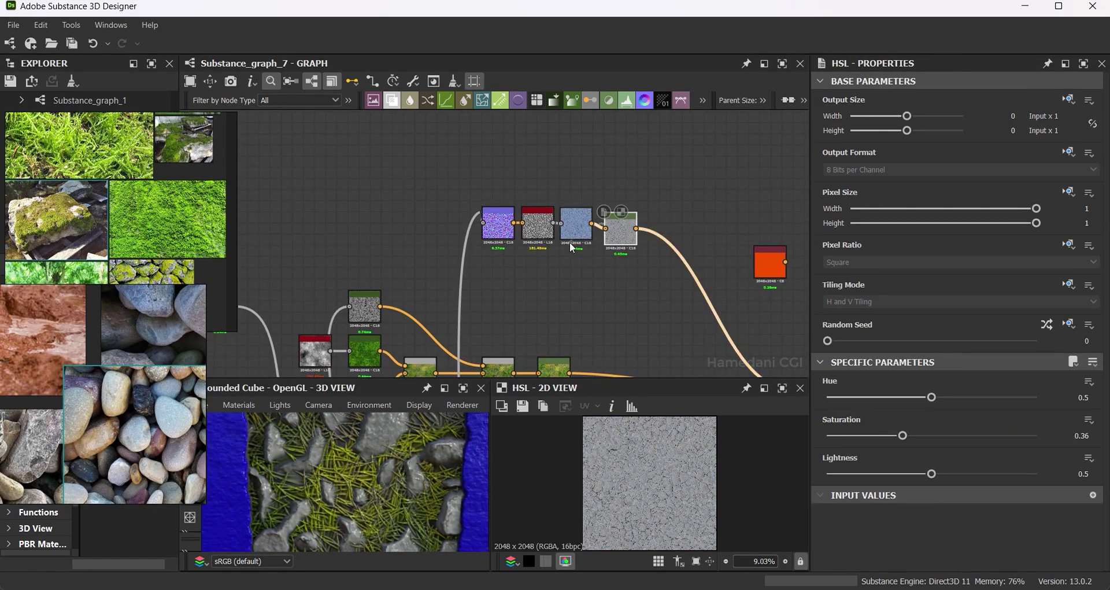
Duplicate the Gradient Map and resample it with lighter beige pebble colours.
{"action": "left_click", "coordinate": [575, 223]}
{"action": "key", "text": "ctrl+d"}
{"action": "left_click_drag", "start_coordinate": [493, 245], "coordinate": [577, 175]}
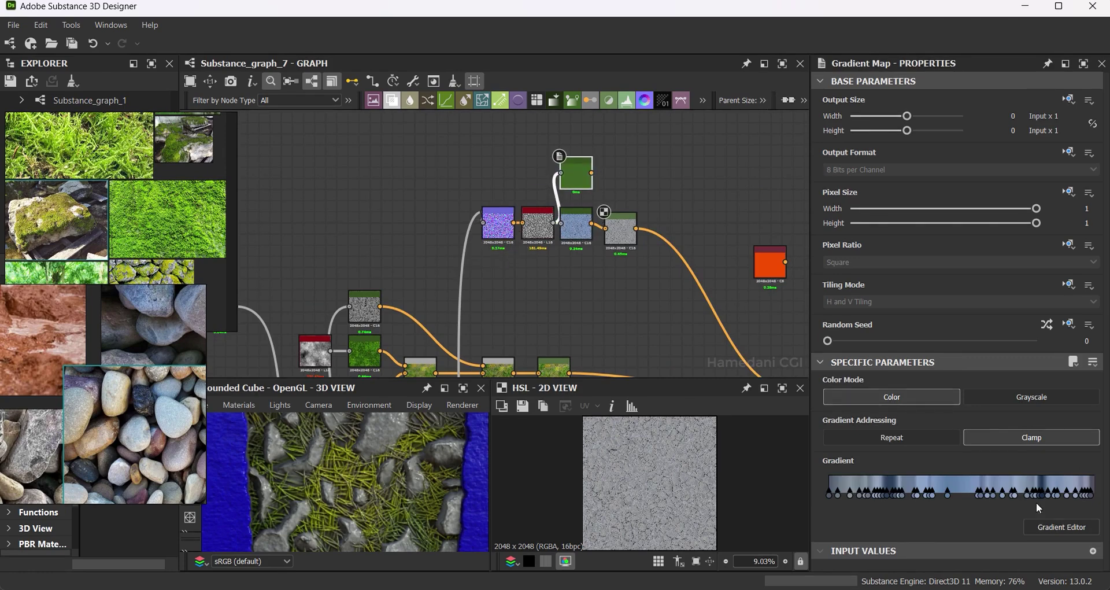
{"action": "left_click", "coordinate": [1060, 526]}
{"action": "left_click", "coordinate": [1068, 487]}
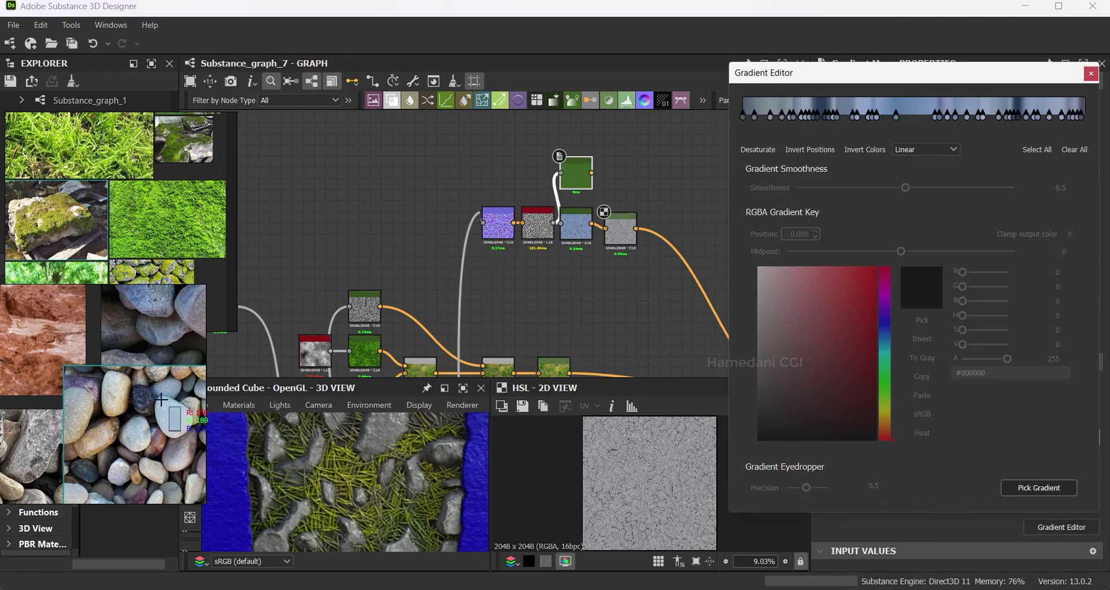
{"action": "left_click_drag", "start_coordinate": [168, 409], "coordinate": [99, 469]}
{"action": "left_click", "coordinate": [616, 227]}
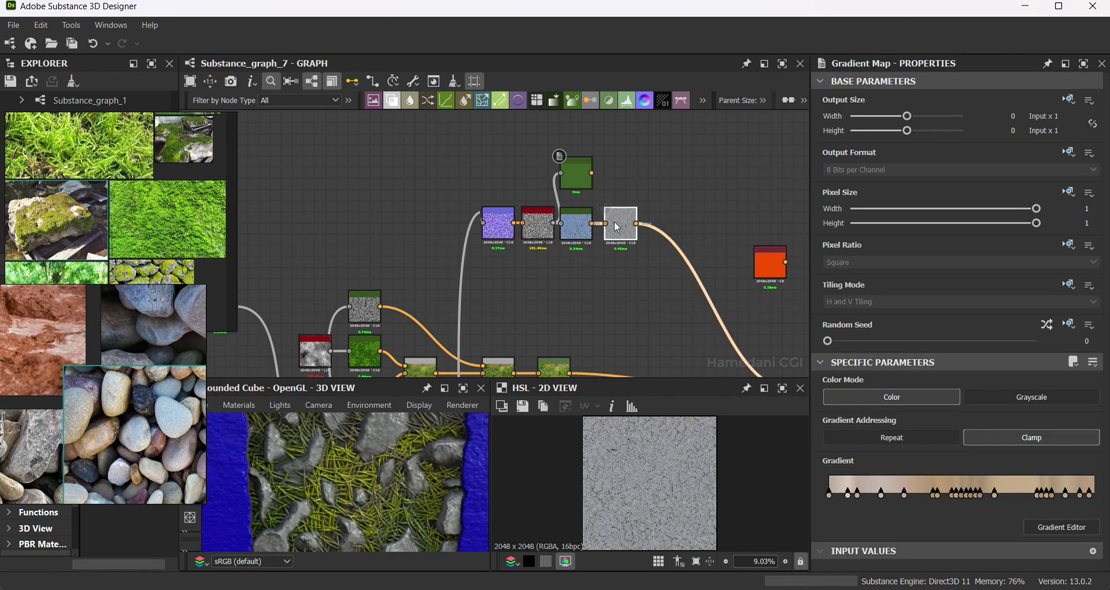
Combine the beige Gradient Map and grey HSL output with a Blend node.
{"action": "left_click_drag", "start_coordinate": [699, 211], "coordinate": [700, 211]}
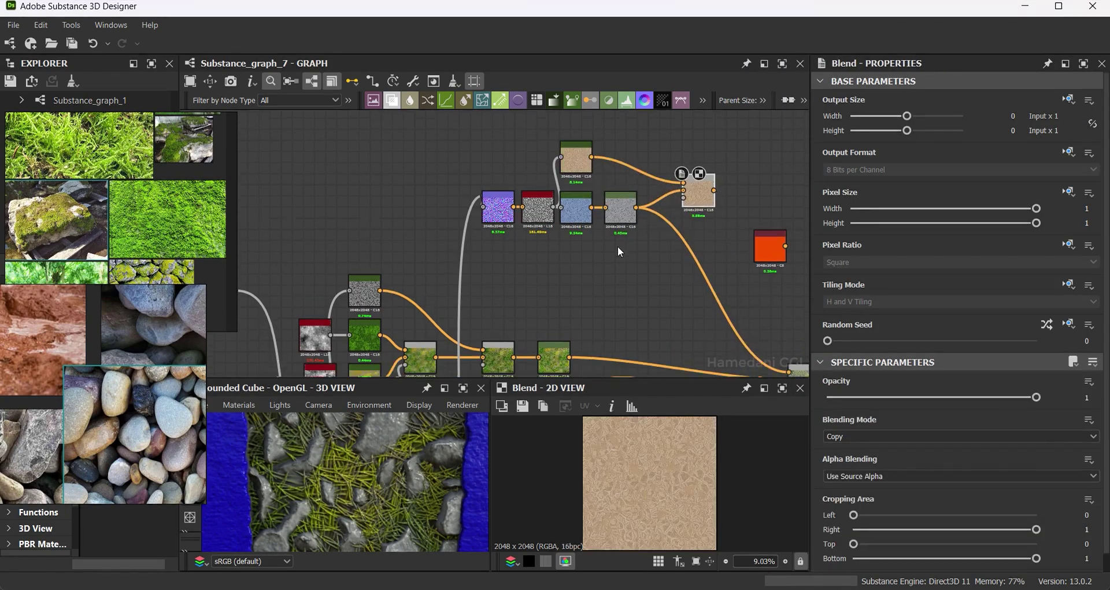
{"action": "key", "text": "space"}
{"action": "key", "text": "Escape"}
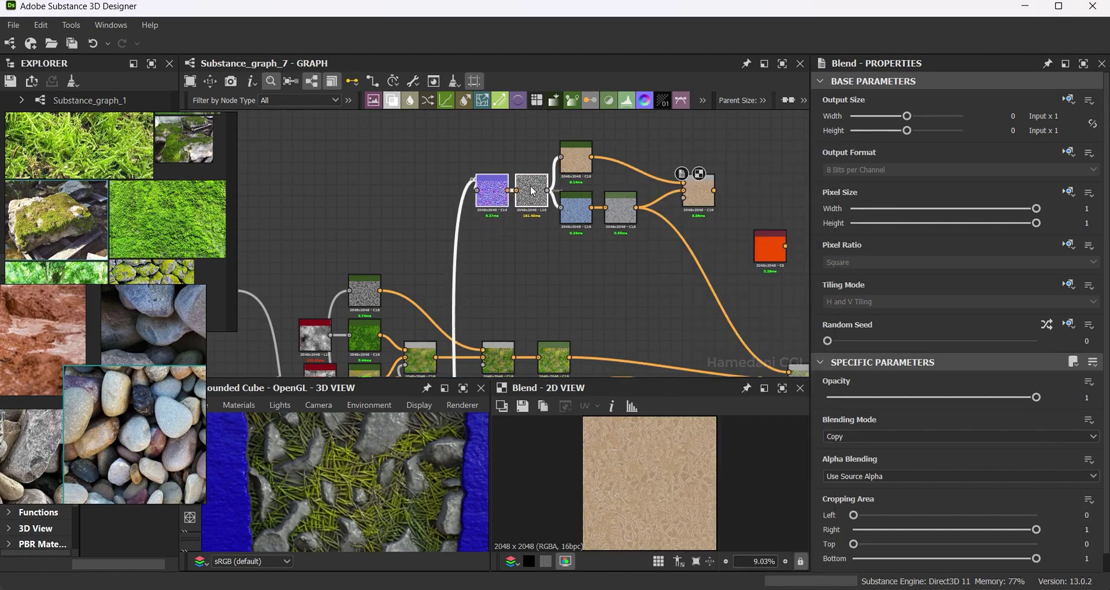
{"action": "key", "text": "space"}
{"action": "key", "text": "Escape"}
Add a grunge_map_003 node followed by a Directional Warp.
{"action": "left_click_drag", "start_coordinate": [492, 185], "coordinate": [498, 185]}
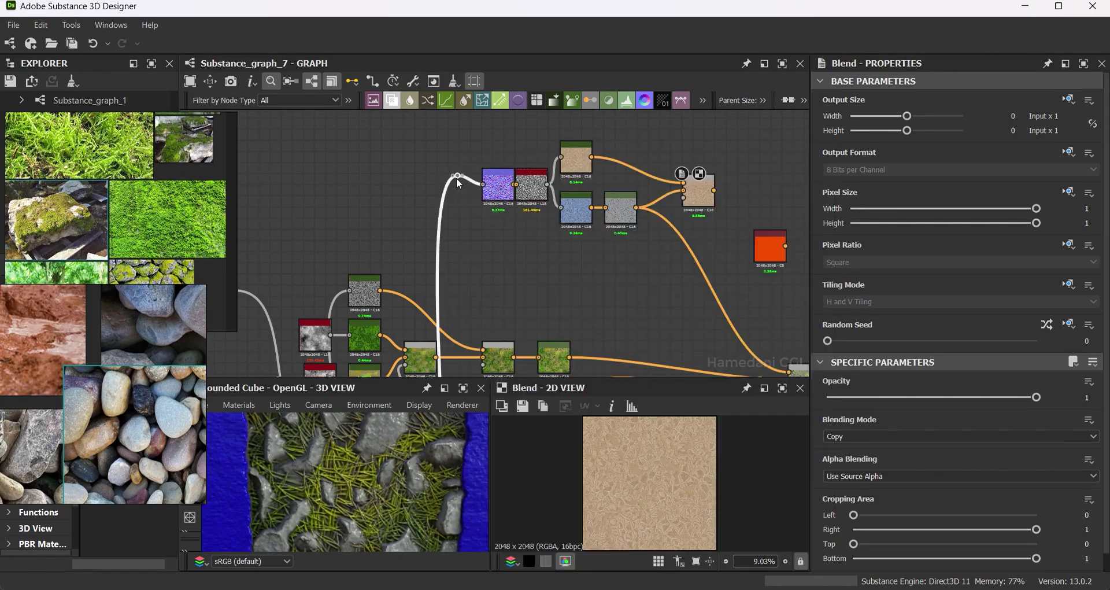
{"action": "middle_click_drag", "start_coordinate": [602, 250], "coordinate": [555, 250]}
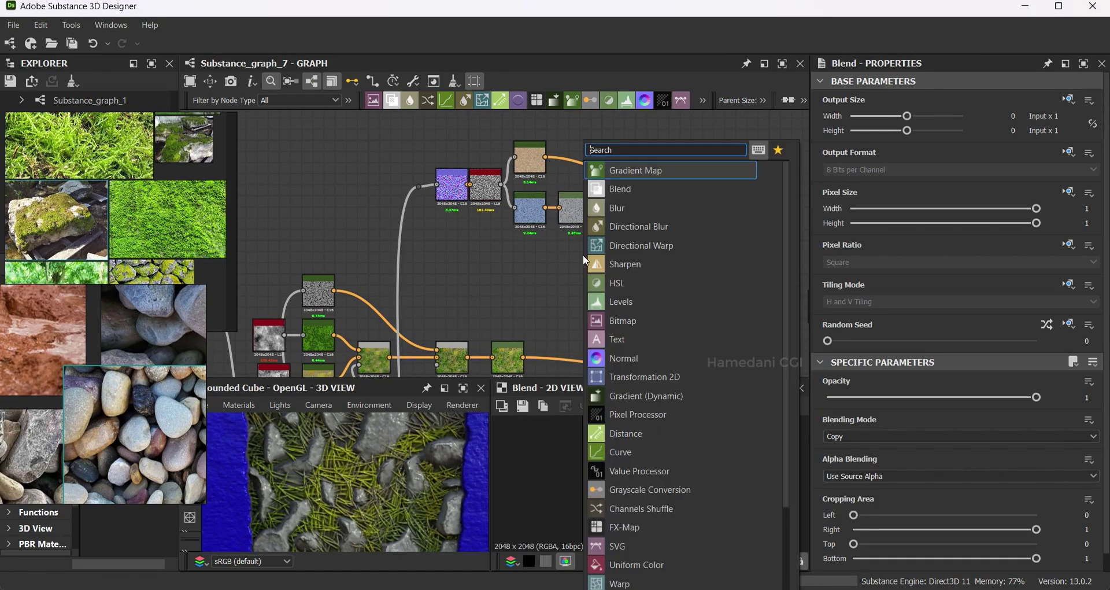
{"action": "key", "text": "space"}
{"action": "type", "text": "gr"}
{"action": "scroll", "coordinate": [588, 254], "scroll_direction": "down", "scroll_amount": 4}
{"action": "scroll", "coordinate": [636, 347], "scroll_direction": "down", "scroll_amount": 1}
{"action": "left_click", "coordinate": [664, 432]}
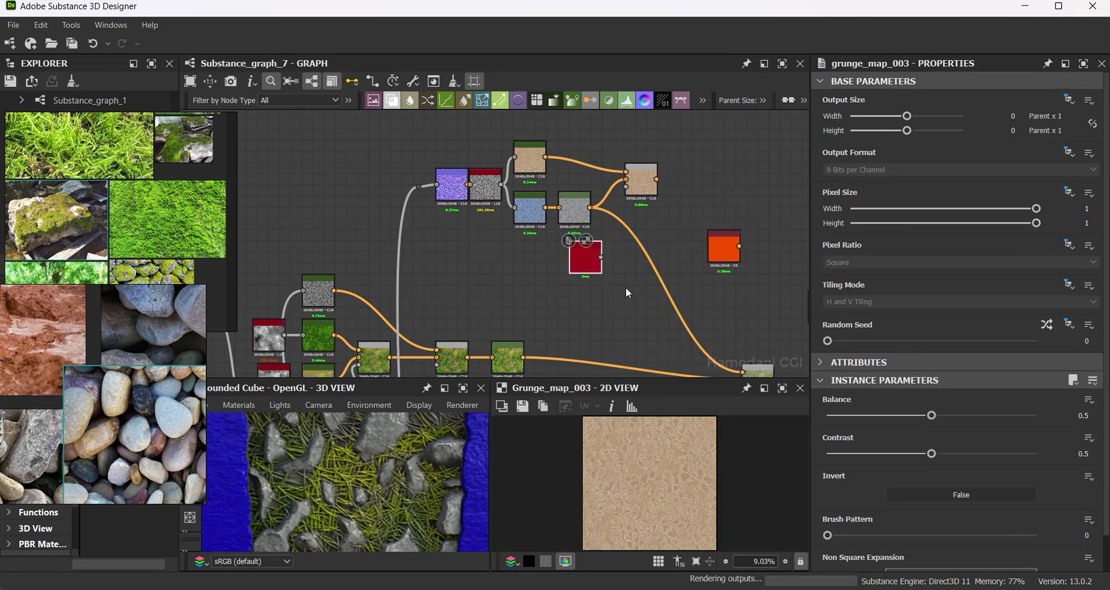
{"action": "left_click", "coordinate": [486, 103]}
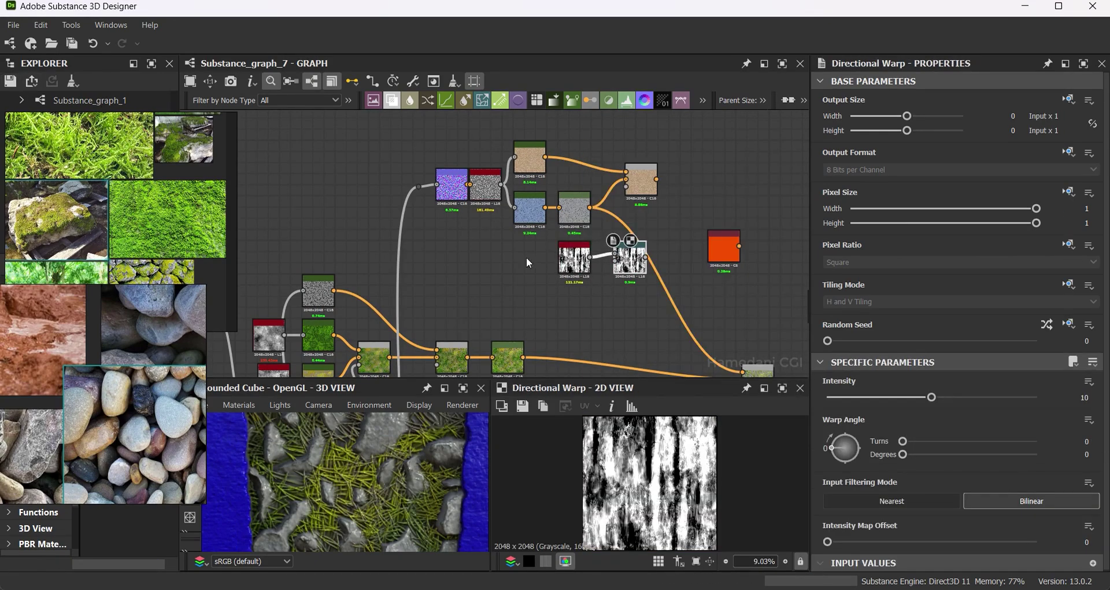
Drive the Directional Warp with the rock height at intensity 90 and plug it into the Blend opacity.
{"action": "middle_click_drag", "start_coordinate": [529, 262], "coordinate": [525, 229]}
{"action": "left_click_drag", "start_coordinate": [425, 246], "coordinate": [611, 229]}
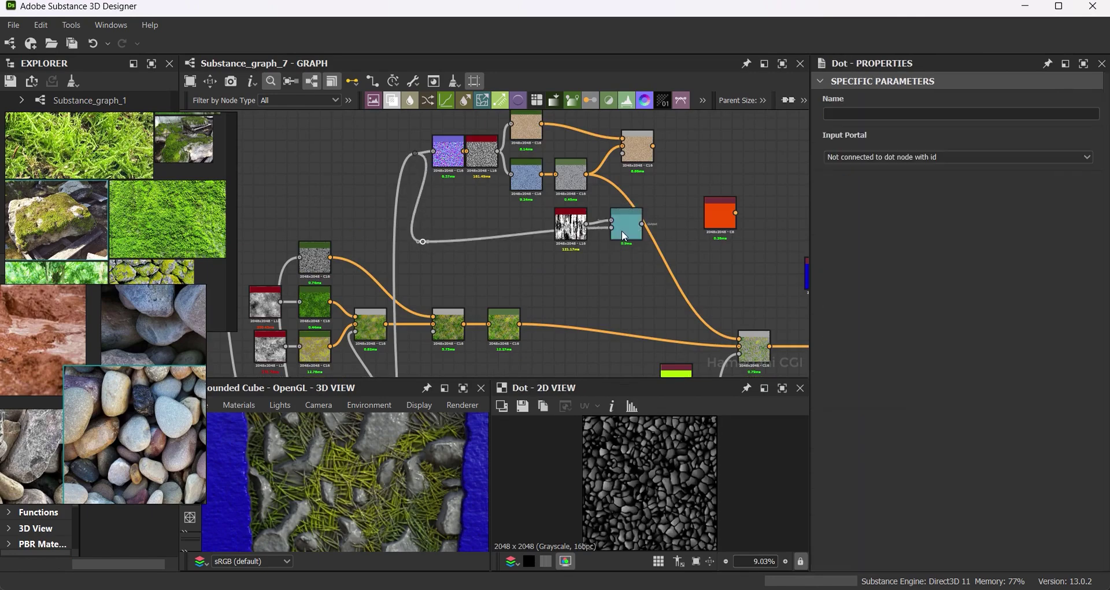
{"action": "scroll", "coordinate": [640, 261], "scroll_direction": "up", "scroll_amount": 3}
{"action": "left_click", "coordinate": [1084, 398]}
{"action": "type", "text": "90"}
{"action": "key", "text": "Return"}
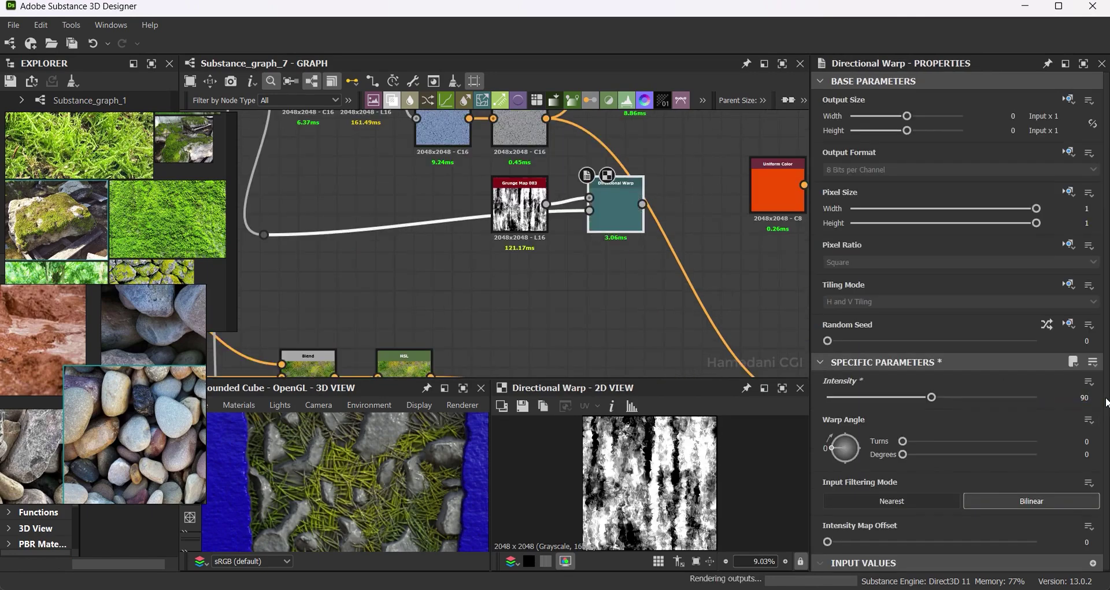
{"action": "middle_click_drag", "start_coordinate": [671, 91], "coordinate": [669, 145]}
{"action": "left_click_drag", "start_coordinate": [669, 145], "coordinate": [676, 142]}
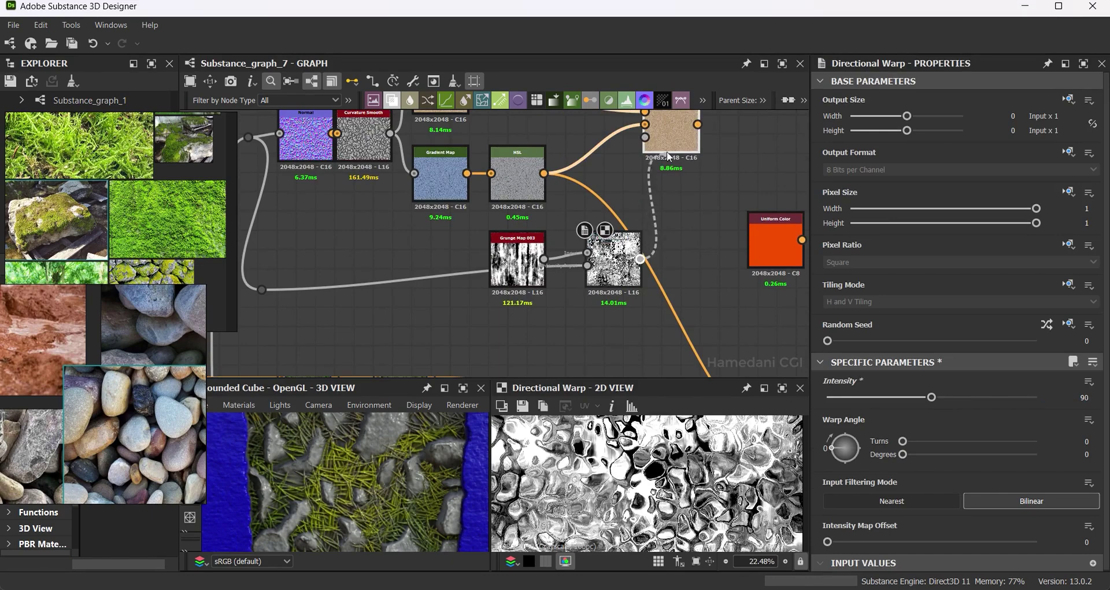
{"action": "scroll", "coordinate": [648, 231], "scroll_direction": "down", "scroll_amount": 3}
{"action": "middle_click_drag", "start_coordinate": [675, 197], "coordinate": [567, 203]}
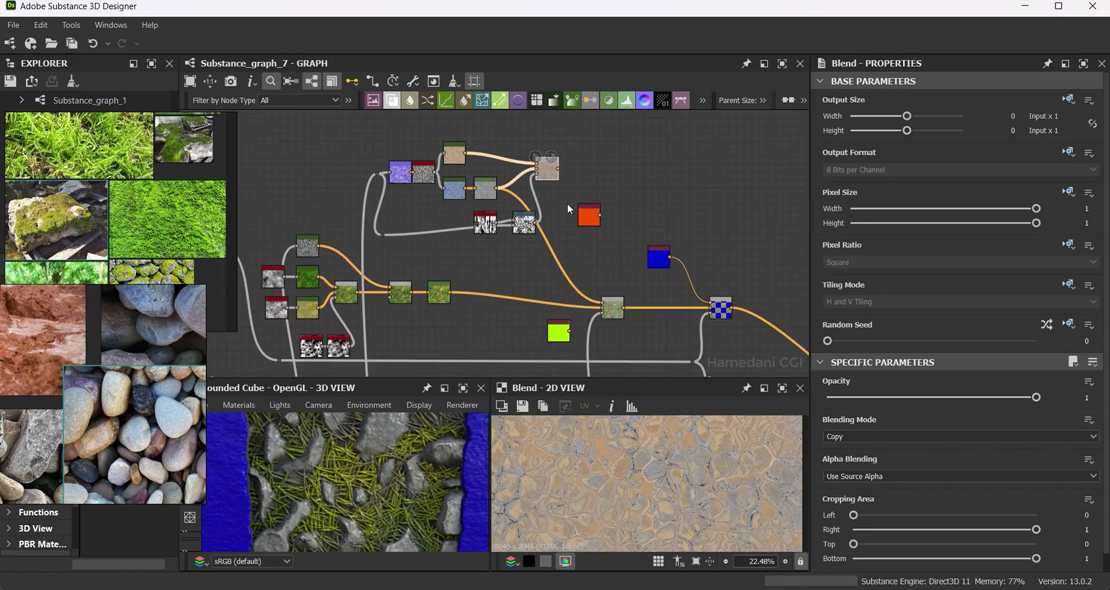
Compare the stone-mask node outputs, then lower histogram_select's Range to 0.44.
{"action": "left_click_drag", "start_coordinate": [405, 450], "coordinate": [405, 501]}
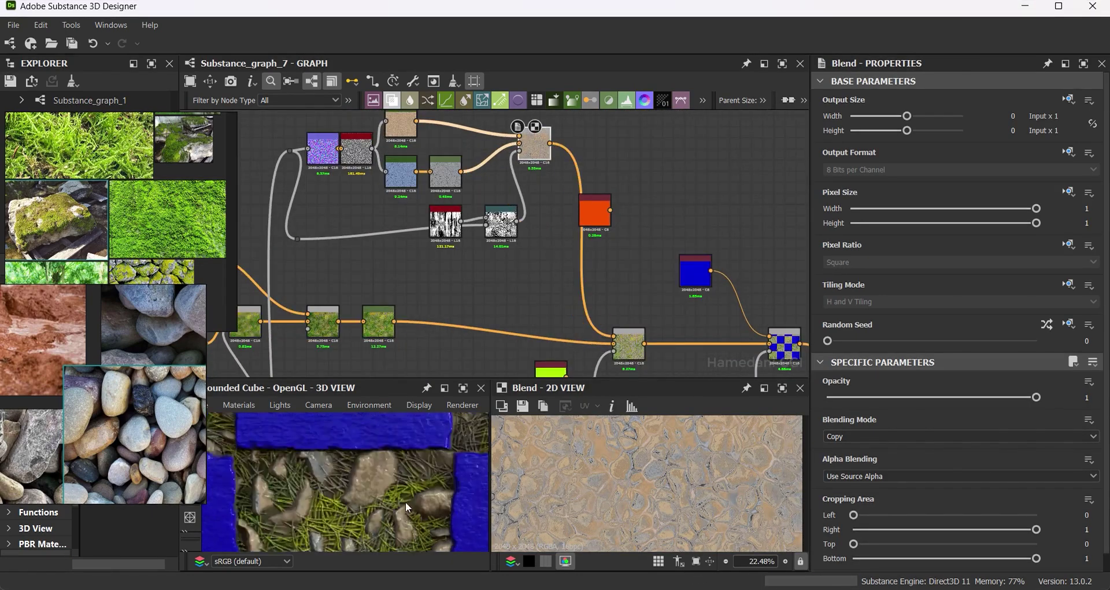
{"action": "mouse_move", "coordinate": [337, 220]}
{"action": "middle_mouse_down"}
{"action": "mouse_move", "coordinate": [528, 268]}
{"action": "mouse_move", "coordinate": [376, 286]}
{"action": "middle_mouse_up"}
{"action": "left_click", "coordinate": [352, 278]}
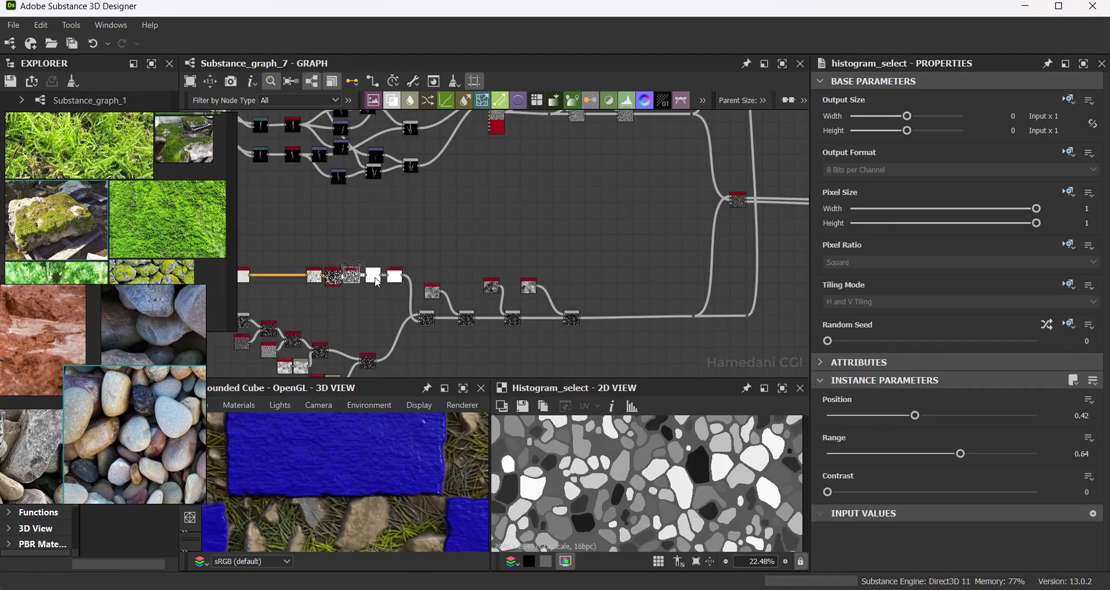
{"action": "left_click", "coordinate": [373, 275]}
{"action": "left_click", "coordinate": [394, 276]}
{"action": "left_click", "coordinate": [313, 281]}
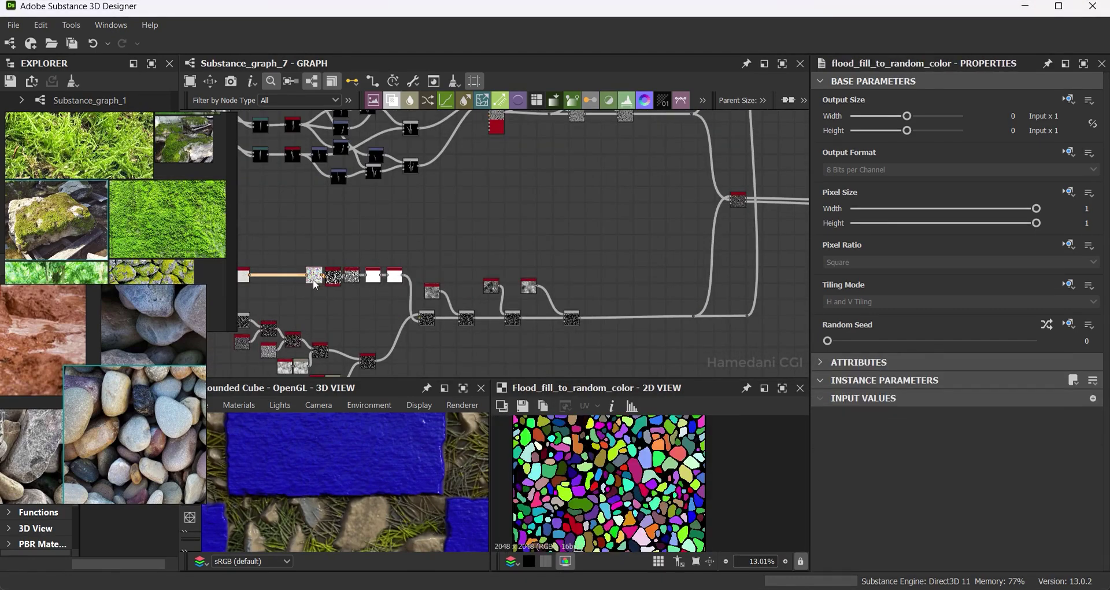
{"action": "left_click", "coordinate": [357, 278]}
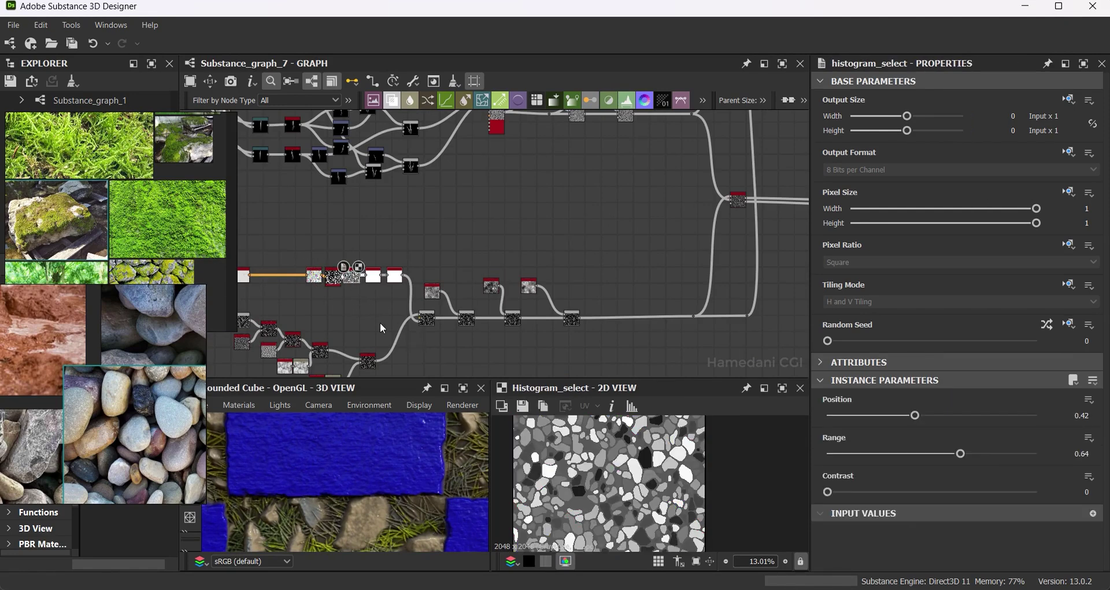
{"action": "scroll", "coordinate": [381, 328], "scroll_direction": "up", "scroll_amount": 2}
{"action": "left_click_drag", "start_coordinate": [490, 237], "coordinate": [359, 221]}
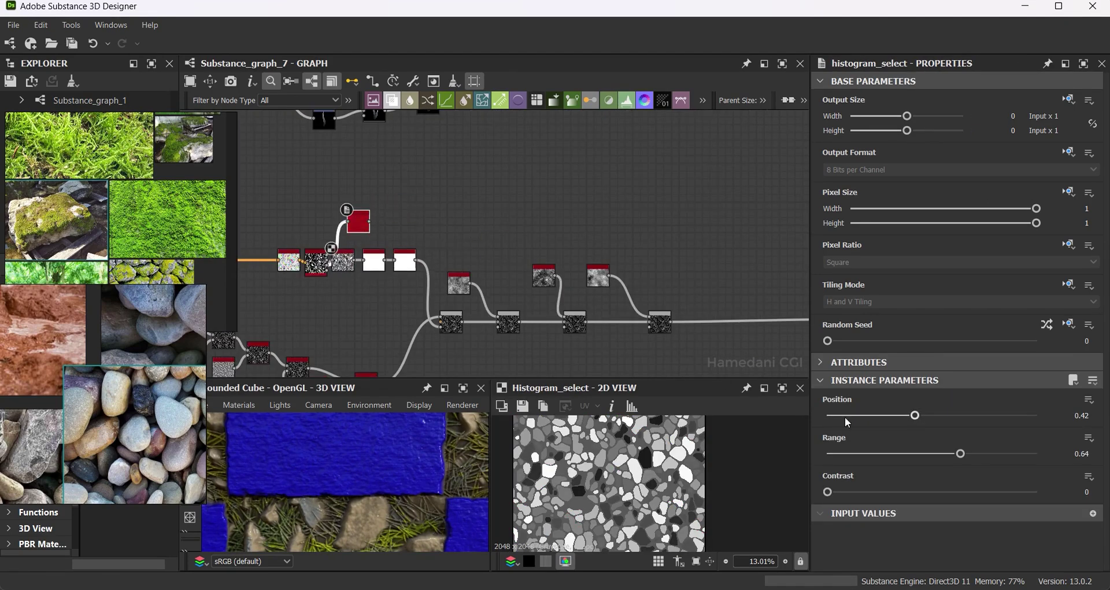
{"action": "scroll", "coordinate": [279, 284], "scroll_direction": "down", "scroll_amount": 2}
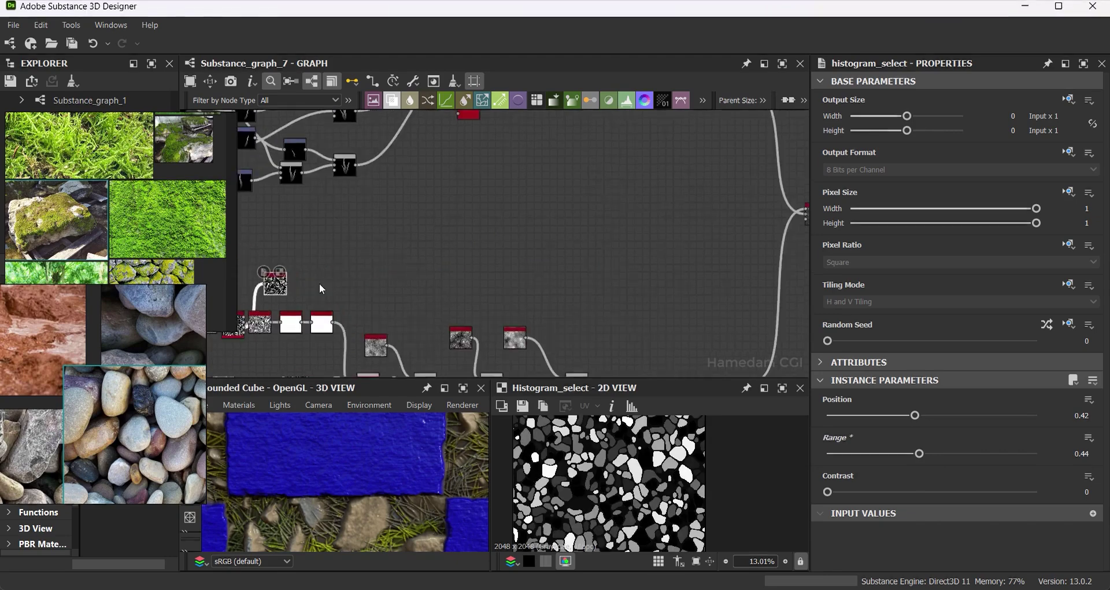
Add a new Blend after the rock Blend and a Blur HQ Grayscale at intensity 3.53 after Histogram Select.
{"action": "scroll", "coordinate": [515, 253], "scroll_direction": "up", "scroll_amount": 4}
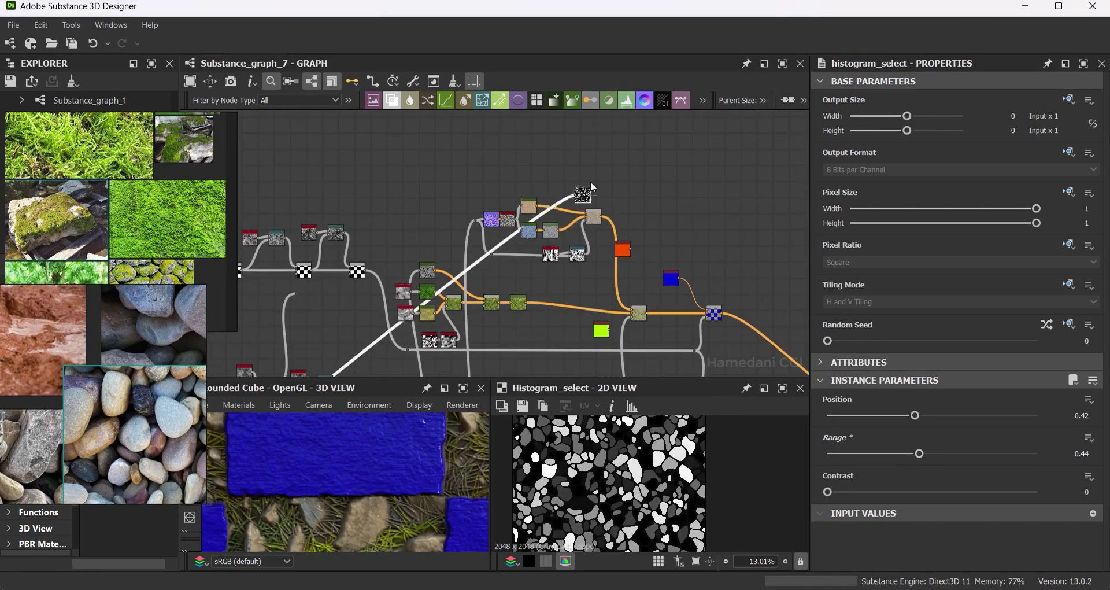
{"action": "scroll", "coordinate": [609, 207], "scroll_direction": "up", "scroll_amount": 2}
{"action": "key", "text": "ctrl+v"}
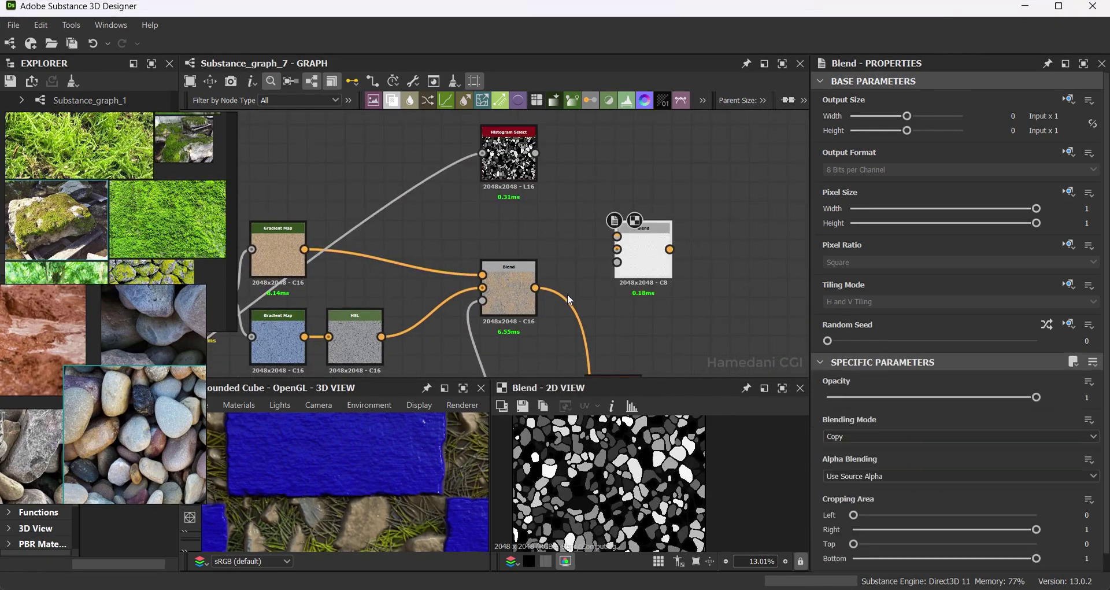
{"action": "left_click_drag", "start_coordinate": [534, 287], "coordinate": [616, 249]}
{"action": "left_click_drag", "start_coordinate": [532, 154], "coordinate": [576, 157]}
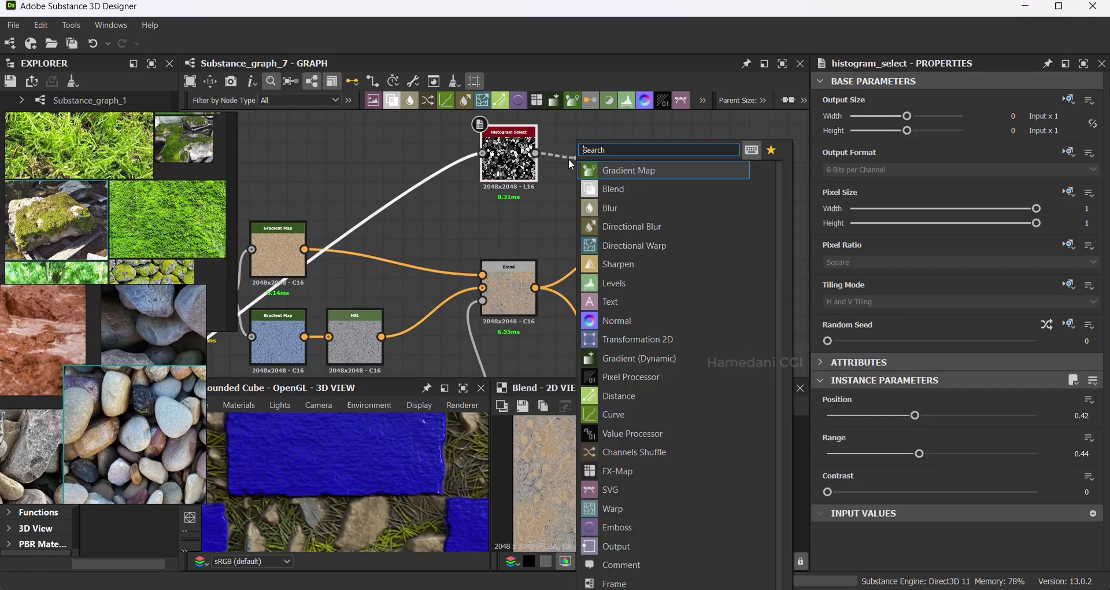
{"action": "type", "text": "height"}
{"action": "key", "text": "Escape"}
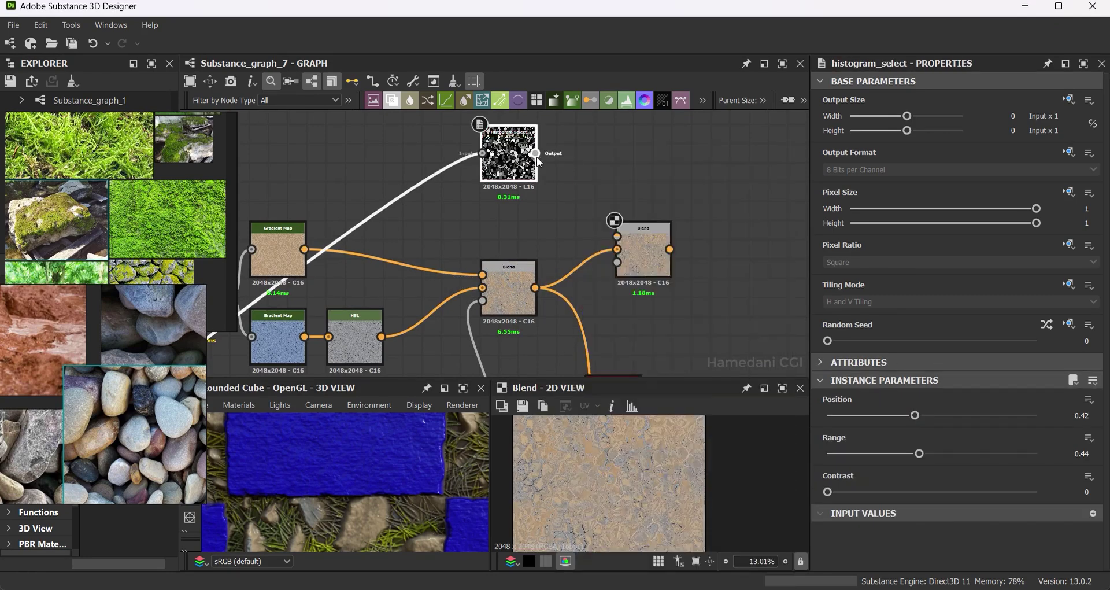
{"action": "left_click_drag", "start_coordinate": [536, 155], "coordinate": [559, 152]}
{"action": "left_click", "coordinate": [630, 228]}
{"action": "left_click_drag", "start_coordinate": [958, 415], "coordinate": [810, 416]}
Route the blurred mask through a Gradient Map into the new Blend at opacity 0.18.
{"action": "left_click", "coordinate": [640, 247]}
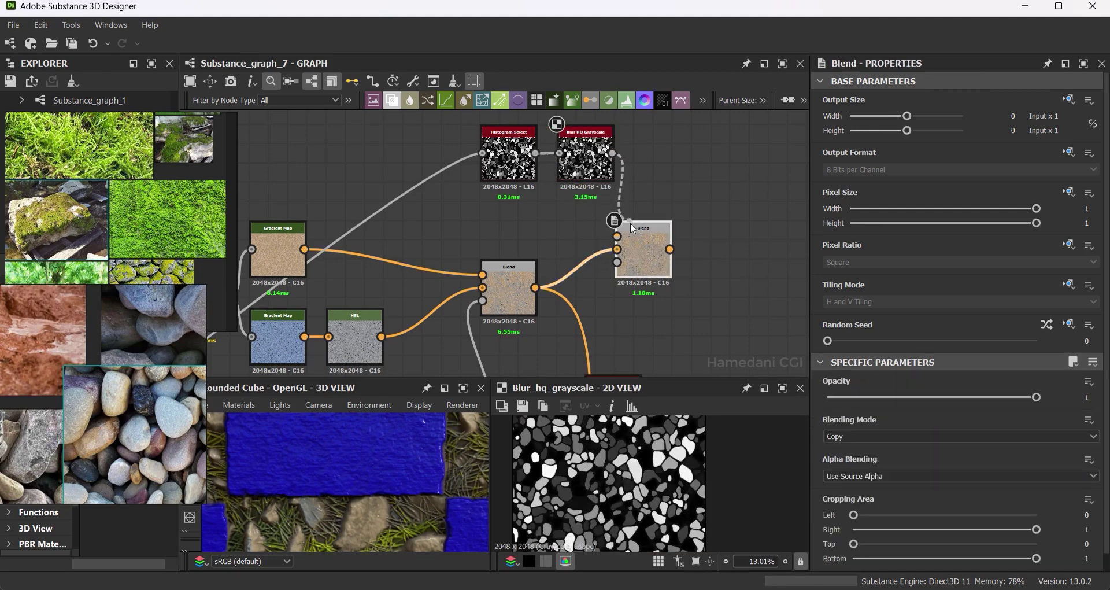
{"action": "mouse_move", "coordinate": [617, 236]}
{"action": "left_mouse_down"}
{"action": "mouse_move", "coordinate": [600, 195]}
{"action": "mouse_move", "coordinate": [624, 153]}
{"action": "left_mouse_up"}
{"action": "left_click", "coordinate": [600, 195]}
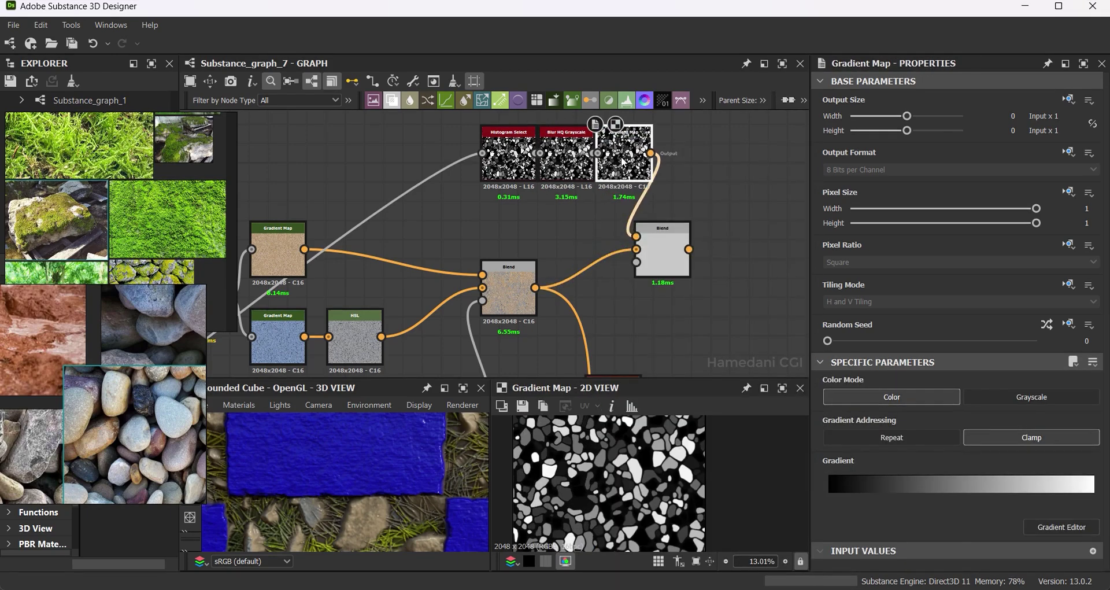
{"action": "left_click_drag", "start_coordinate": [642, 248], "coordinate": [681, 249]}
{"action": "left_click_drag", "start_coordinate": [912, 397], "coordinate": [865, 397]}
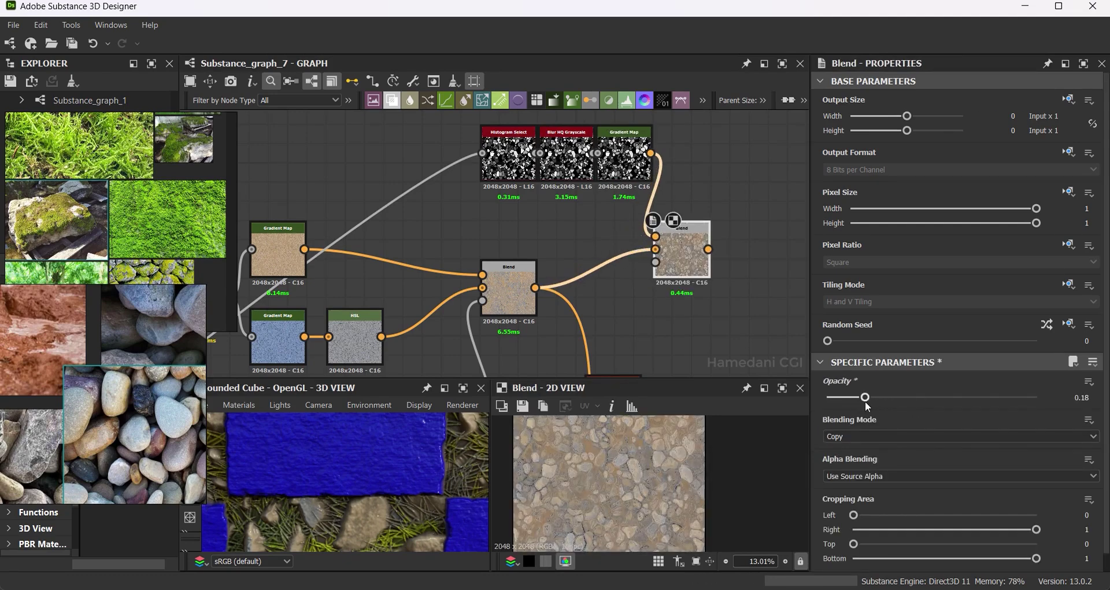
{"action": "mouse_move", "coordinate": [658, 313]}
{"action": "middle_mouse_down"}
{"action": "mouse_move", "coordinate": [658, 211]}
{"action": "mouse_move", "coordinate": [692, 158]}
{"action": "middle_mouse_up"}
{"action": "scroll", "coordinate": [663, 219], "scroll_direction": "down", "scroll_amount": 3}
Wire the new overlay Blend's output into the downstream input.
{"action": "scroll", "coordinate": [654, 234], "scroll_direction": "down", "scroll_amount": 3}
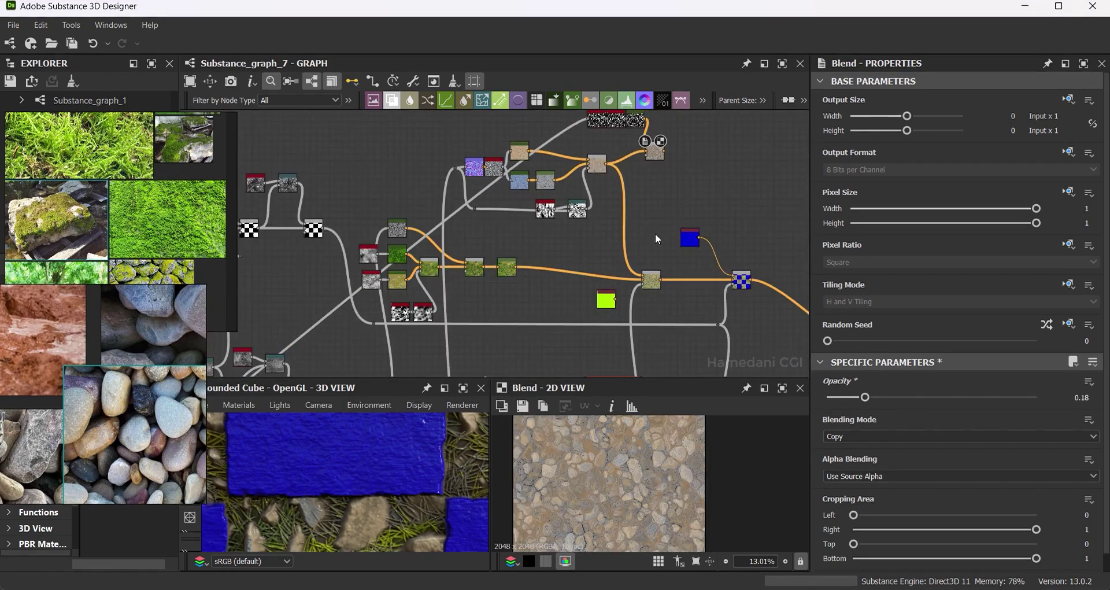
{"action": "scroll", "coordinate": [666, 241], "scroll_direction": "down", "scroll_amount": 1}
{"action": "scroll", "coordinate": [666, 186], "scroll_direction": "up", "scroll_amount": 3}
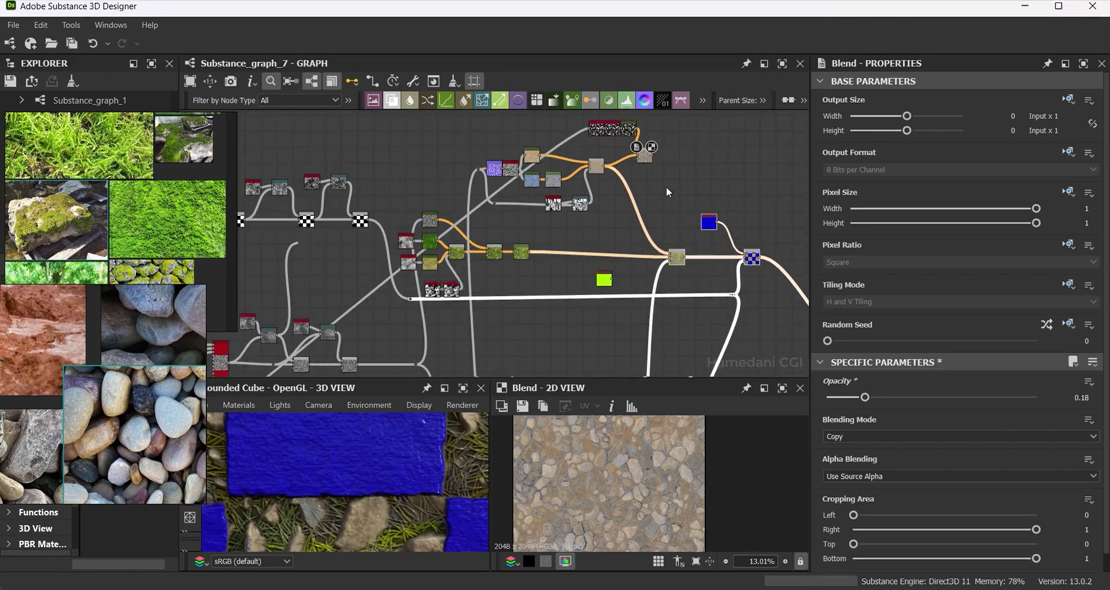
{"action": "scroll", "coordinate": [658, 174], "scroll_direction": "up", "scroll_amount": 2}
{"action": "left_click_drag", "start_coordinate": [670, 318], "coordinate": [676, 338]}
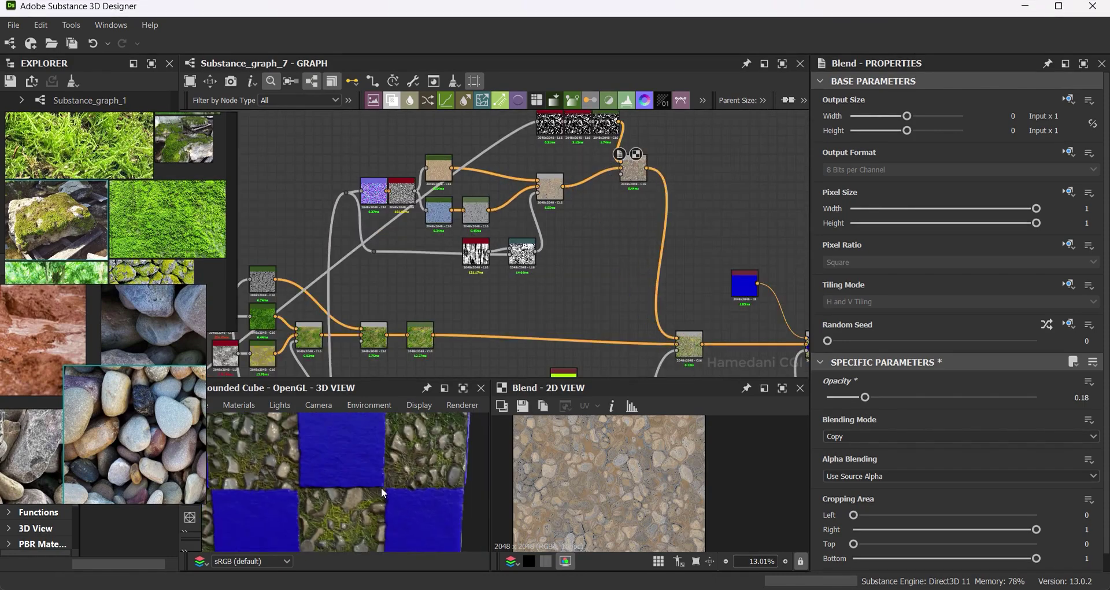
{"action": "left_click_drag", "start_coordinate": [380, 487], "coordinate": [301, 488]}
Lower height_blend's Height Offset from 0.76 to 0.68.
{"action": "scroll", "coordinate": [301, 487], "scroll_direction": "down", "scroll_amount": 3}
{"action": "middle_click_drag", "start_coordinate": [584, 300], "coordinate": [607, 190]}
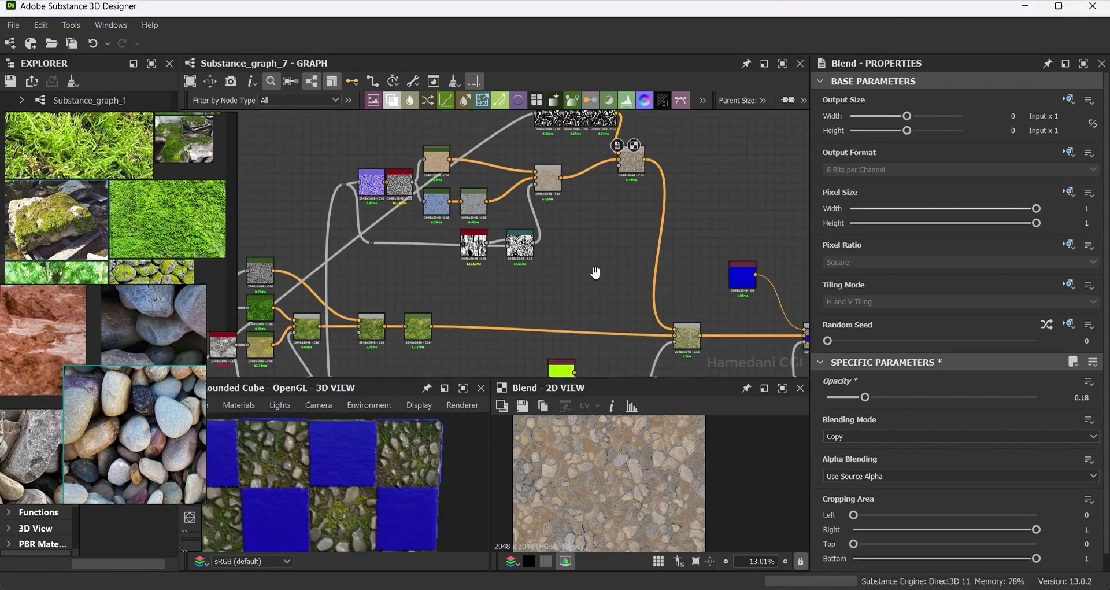
{"action": "scroll", "coordinate": [607, 189], "scroll_direction": "up", "scroll_amount": 5}
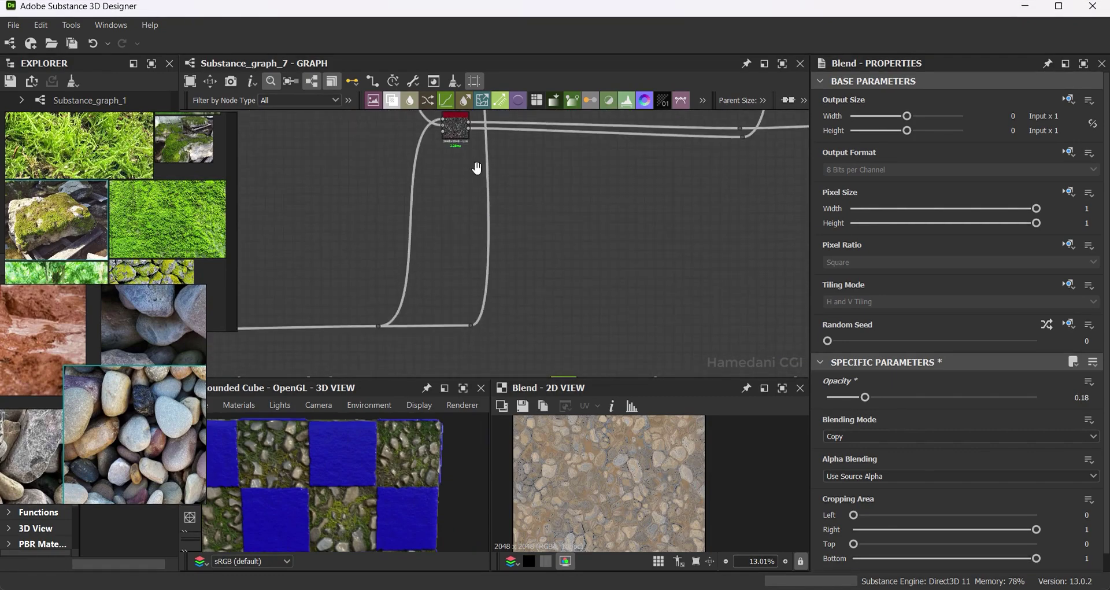
{"action": "left_click_drag", "start_coordinate": [450, 120], "coordinate": [457, 194]}
{"action": "double_click", "coordinate": [456, 193]}
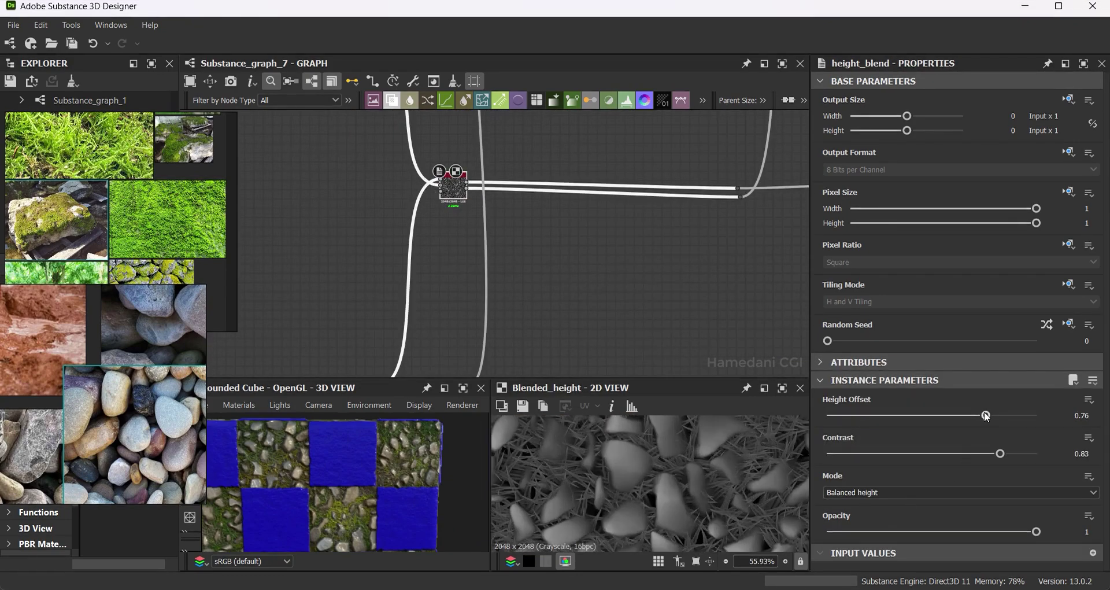
{"action": "left_click_drag", "start_coordinate": [985, 415], "coordinate": [970, 415]}
Rotate the 3D preview and pan the graph to inspect grass covering more stones.
{"action": "scroll", "coordinate": [348, 484], "scroll_direction": "up", "scroll_amount": 3}
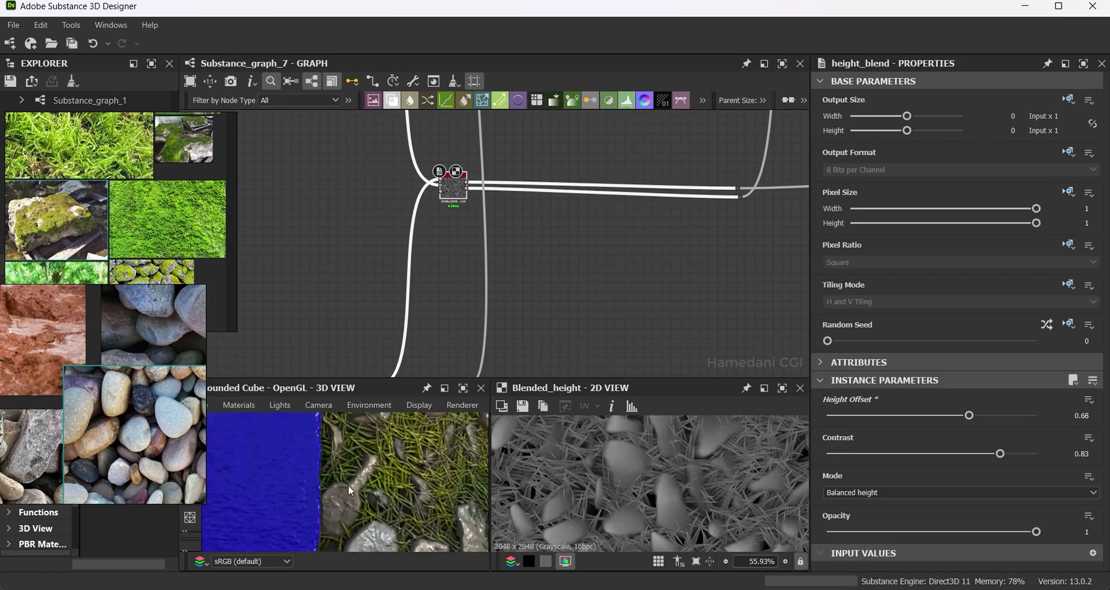
{"action": "scroll", "coordinate": [338, 498], "scroll_direction": "up", "scroll_amount": 2}
{"action": "scroll", "coordinate": [325, 513], "scroll_direction": "up", "scroll_amount": 3}
{"action": "scroll", "coordinate": [323, 514], "scroll_direction": "down", "scroll_amount": 3}
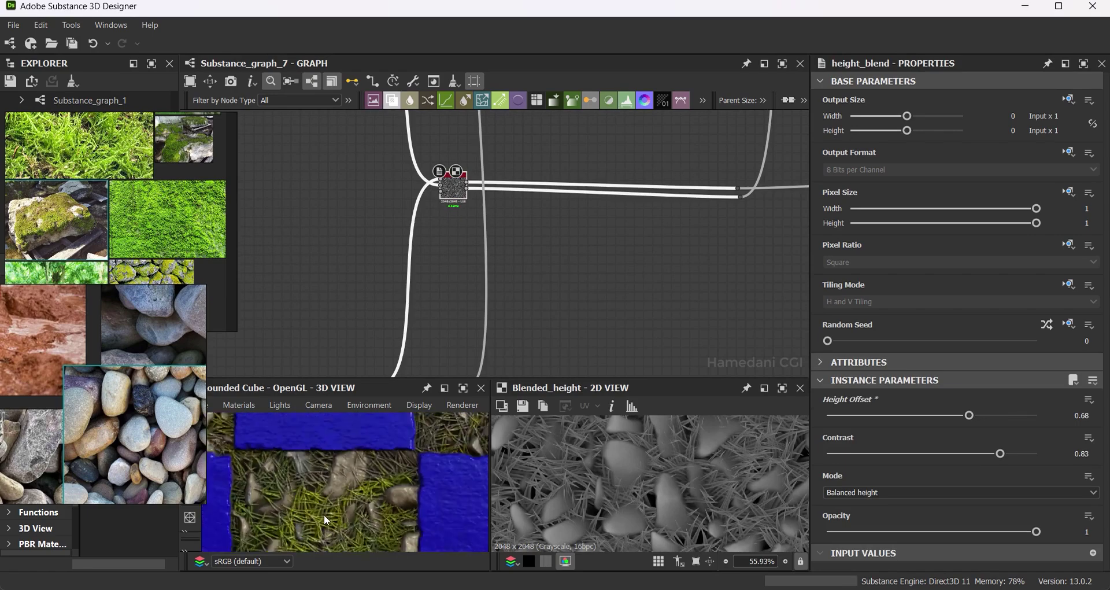
{"action": "scroll", "coordinate": [324, 514], "scroll_direction": "down", "scroll_amount": 2}
{"action": "left_click_drag", "start_coordinate": [334, 499], "coordinate": [342, 505]}
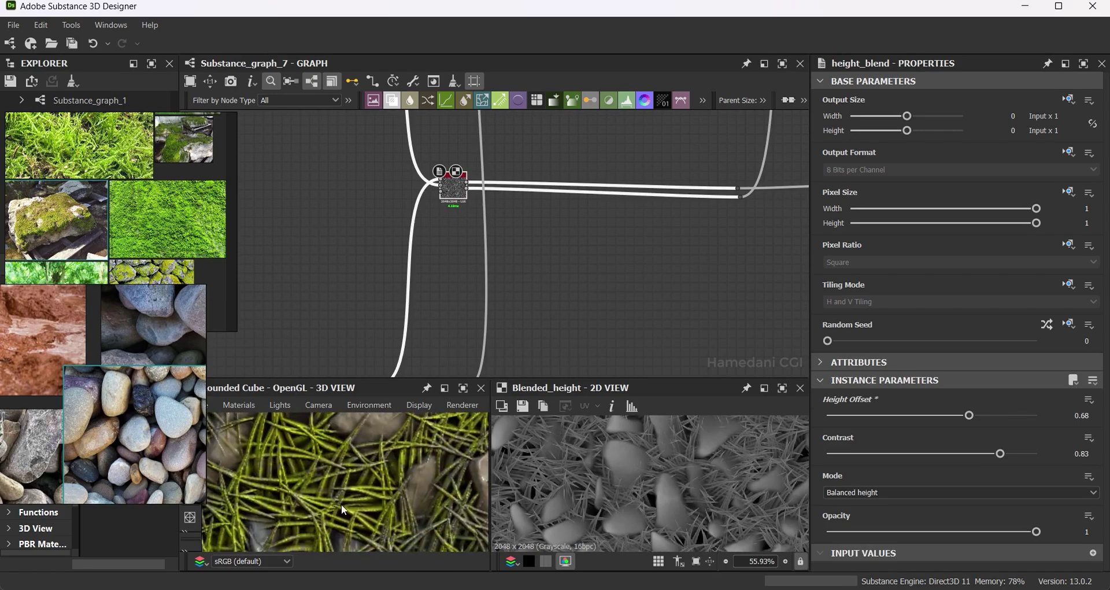
{"action": "scroll", "coordinate": [648, 274], "scroll_direction": "down", "scroll_amount": 3}
{"action": "scroll", "coordinate": [612, 278], "scroll_direction": "down", "scroll_amount": 2}
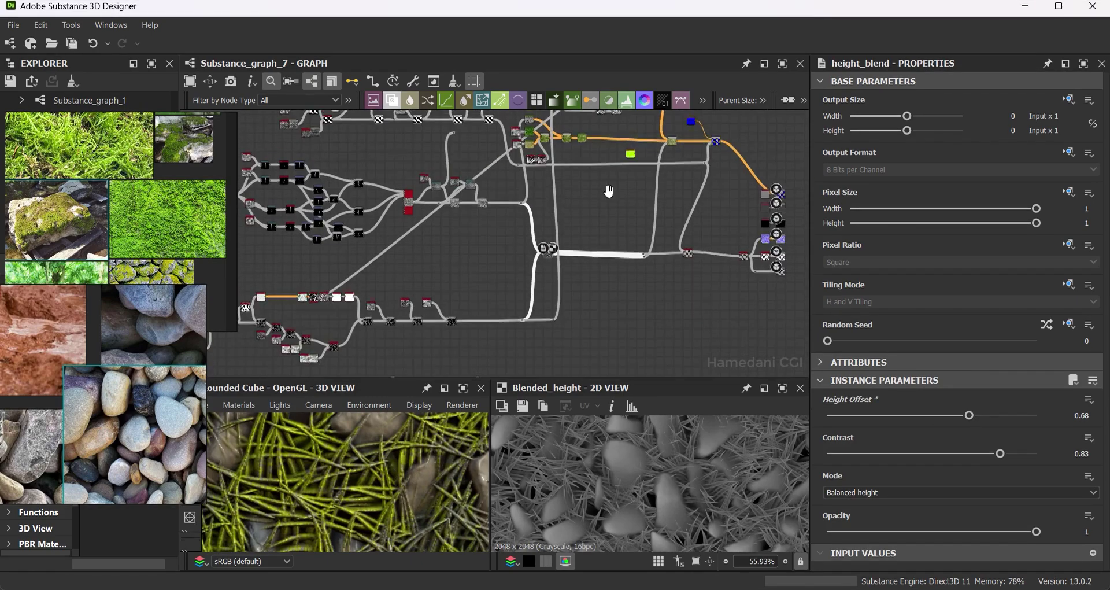
{"action": "middle_click_drag", "start_coordinate": [609, 186], "coordinate": [580, 299]}
Preview the grass Gradient Map and soft-light Blend nodes.
{"action": "scroll", "coordinate": [534, 213], "scroll_direction": "up", "scroll_amount": 2}
{"action": "left_click", "coordinate": [518, 202]}
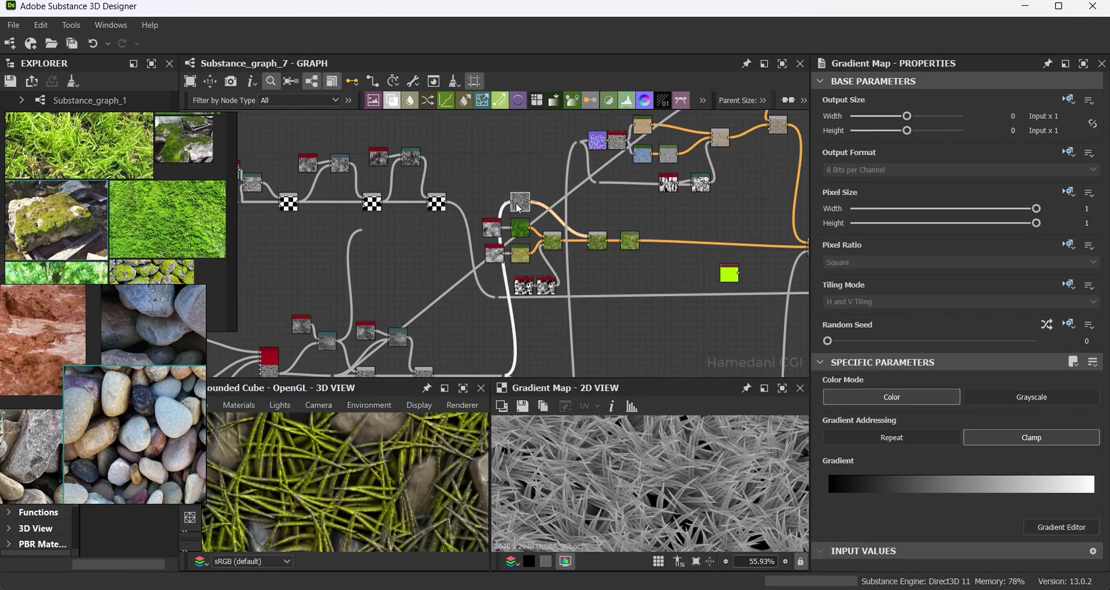
{"action": "left_click", "coordinate": [551, 240]}
{"action": "left_click", "coordinate": [597, 240]}
{"action": "scroll", "coordinate": [633, 494], "scroll_direction": "down", "scroll_amount": 4}
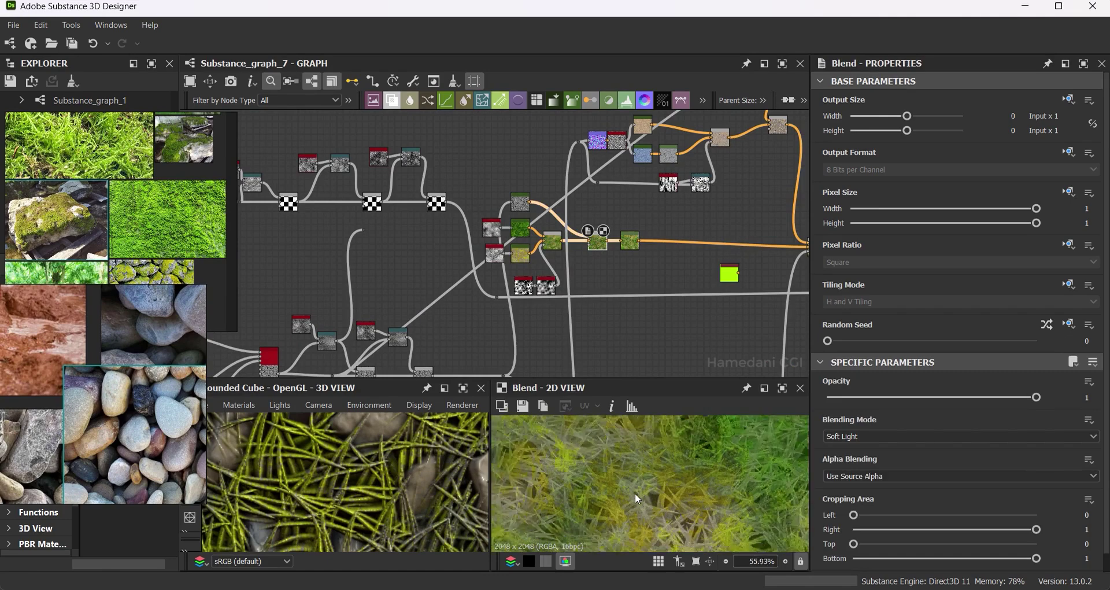
{"action": "scroll", "coordinate": [418, 498], "scroll_direction": "down", "scroll_amount": 3}
{"action": "scroll", "coordinate": [412, 494], "scroll_direction": "down", "scroll_amount": 2}
Nudge a Blend node into place and preview the stone mask at the Dot node.
{"action": "middle_click_drag", "start_coordinate": [779, 130], "coordinate": [607, 196]}
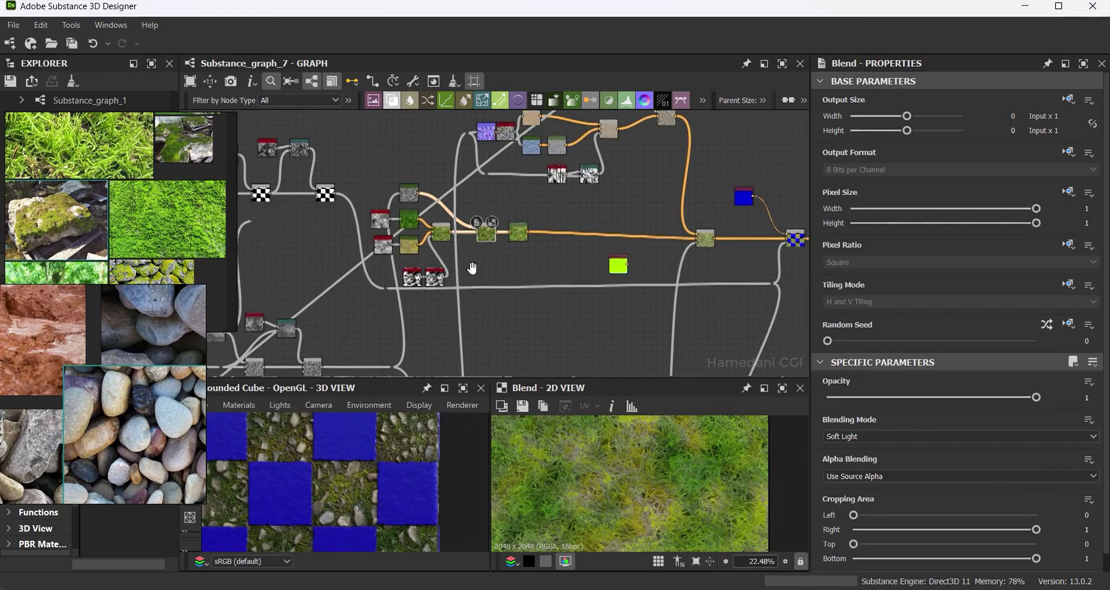
{"action": "left_click_drag", "start_coordinate": [608, 197], "coordinate": [588, 209]}
{"action": "middle_click_drag", "start_coordinate": [475, 115], "coordinate": [576, 115]}
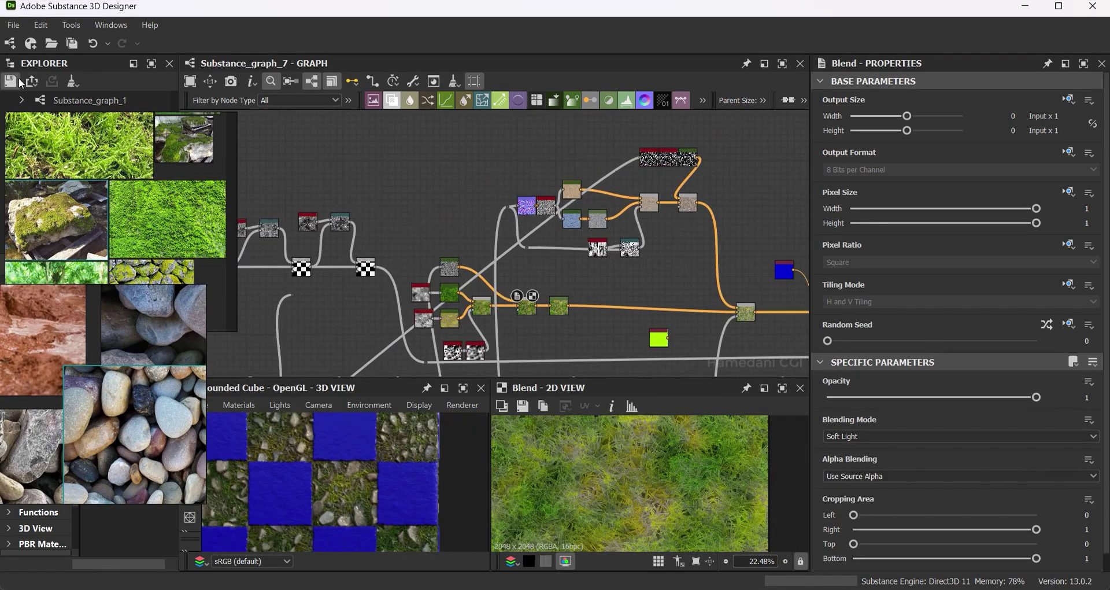
{"action": "double_click", "coordinate": [507, 252]}
{"action": "middle_click_drag", "start_coordinate": [507, 252], "coordinate": [599, 231]}
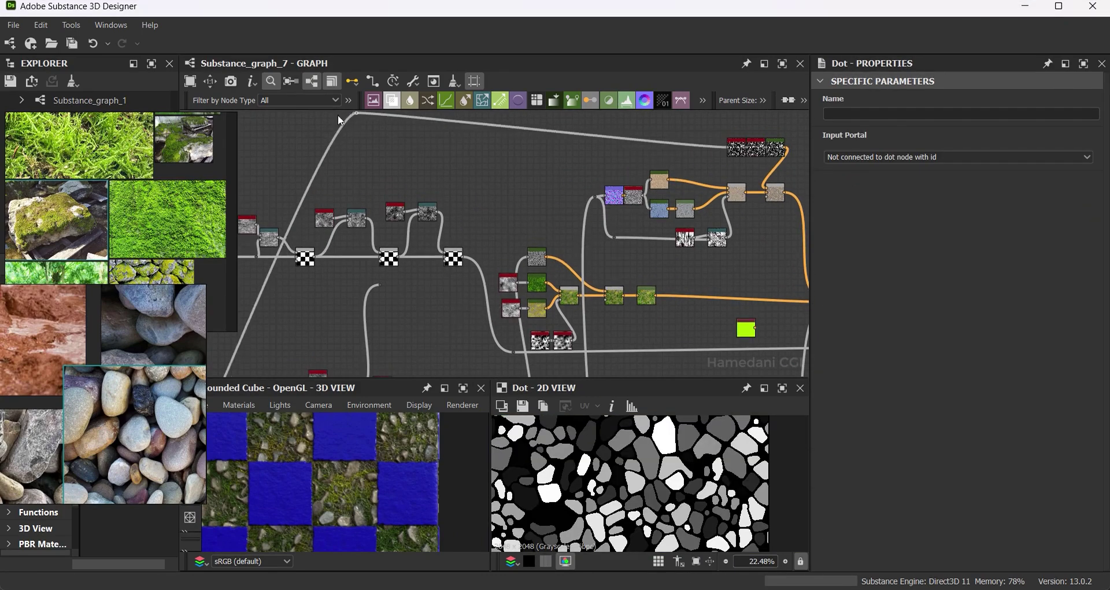
{"action": "middle_click_drag", "start_coordinate": [337, 115], "coordinate": [415, 125]}
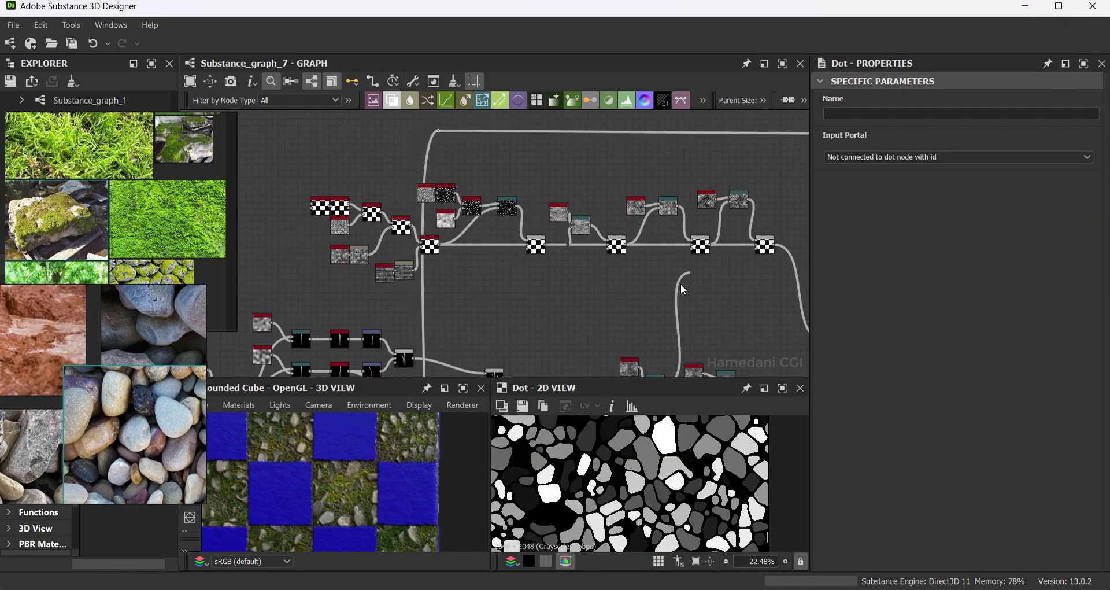
Pack the 0.18-opacity Blend and two small noise nodes into a tighter cluster.
{"action": "middle_click_drag", "start_coordinate": [711, 283], "coordinate": [346, 258]}
{"action": "middle_click_drag", "start_coordinate": [681, 253], "coordinate": [492, 297]}
{"action": "left_click", "coordinate": [532, 198]}
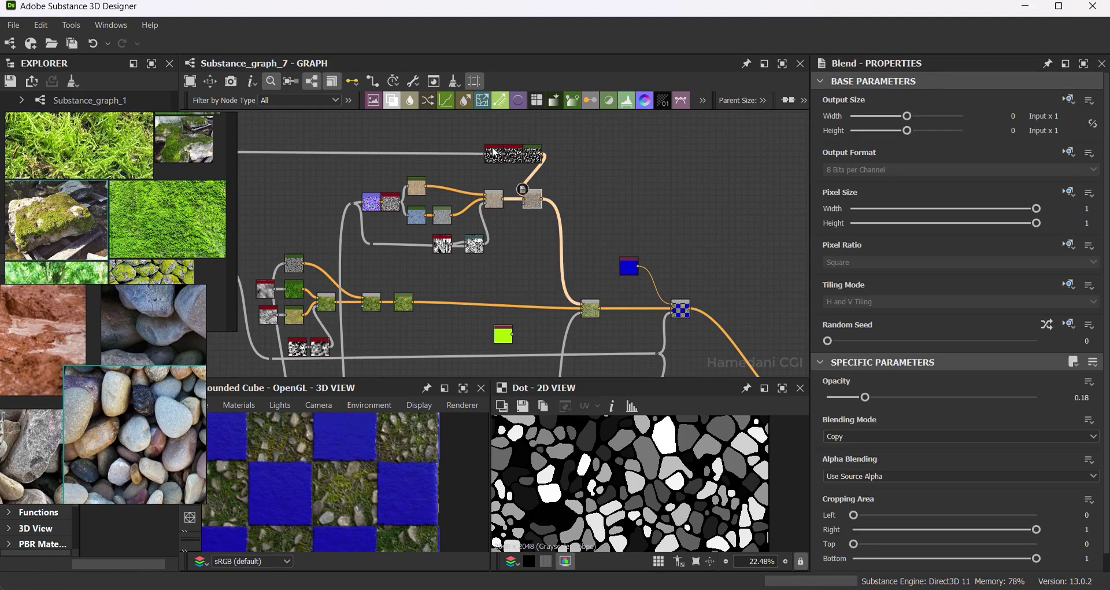
{"action": "left_click_drag", "start_coordinate": [475, 252], "coordinate": [477, 247]}
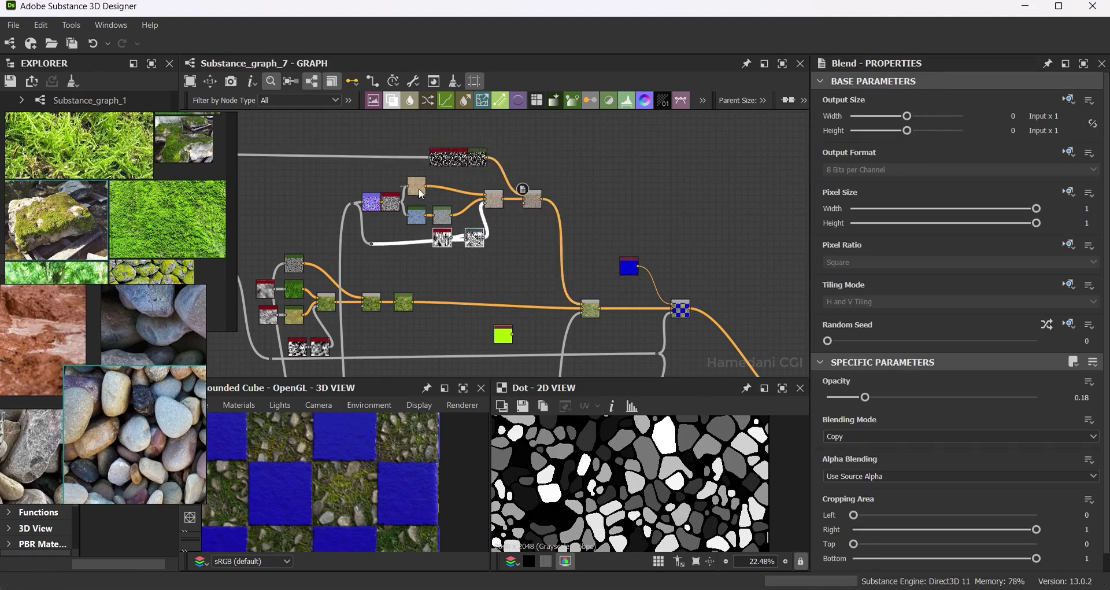
{"action": "left_click_drag", "start_coordinate": [493, 199], "coordinate": [474, 198]}
{"action": "left_click_drag", "start_coordinate": [474, 238], "coordinate": [449, 246]}
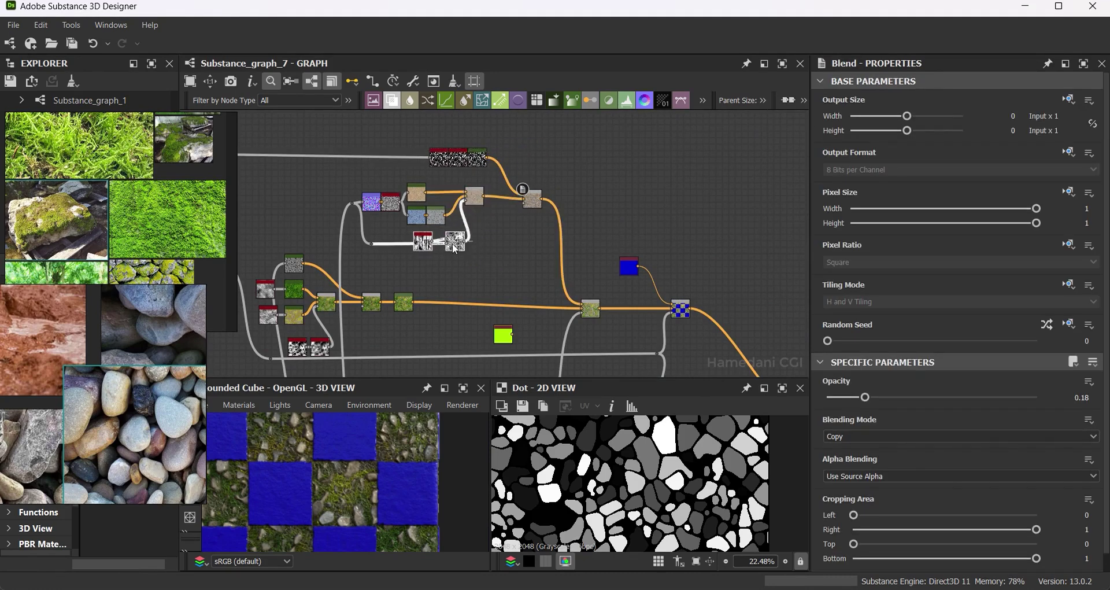
{"action": "left_click_drag", "start_coordinate": [532, 200], "coordinate": [513, 195]}
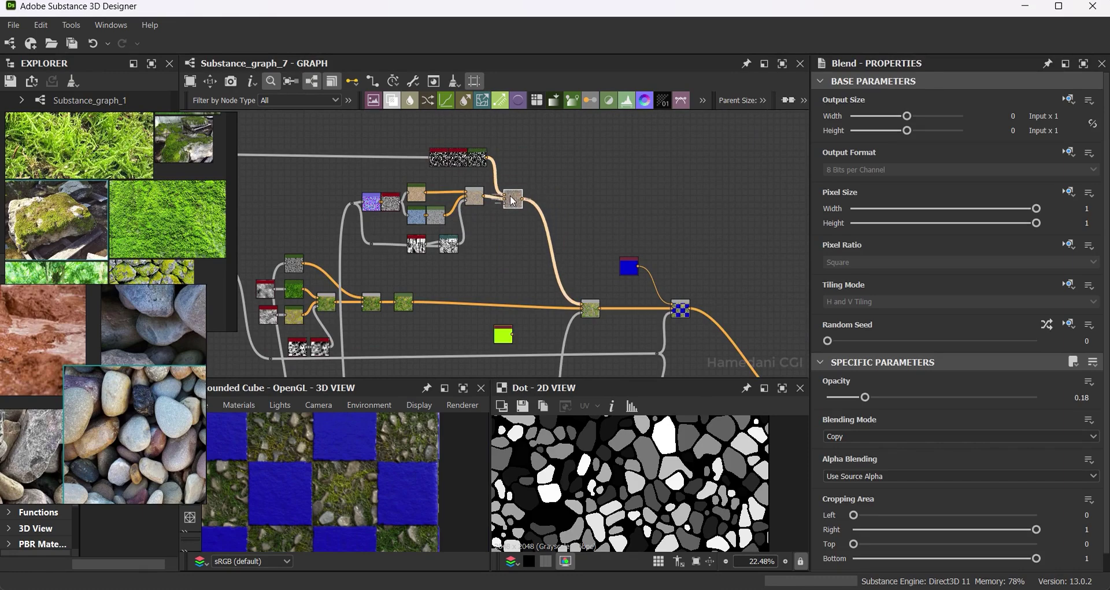
{"action": "scroll", "coordinate": [512, 201], "scroll_direction": "down", "scroll_amount": 2}
{"action": "middle_click_drag", "start_coordinate": [596, 337], "coordinate": [585, 189]}
Insert a reroute Dot on the checker mask's long horizontal link.
{"action": "left_click", "coordinate": [593, 337]}
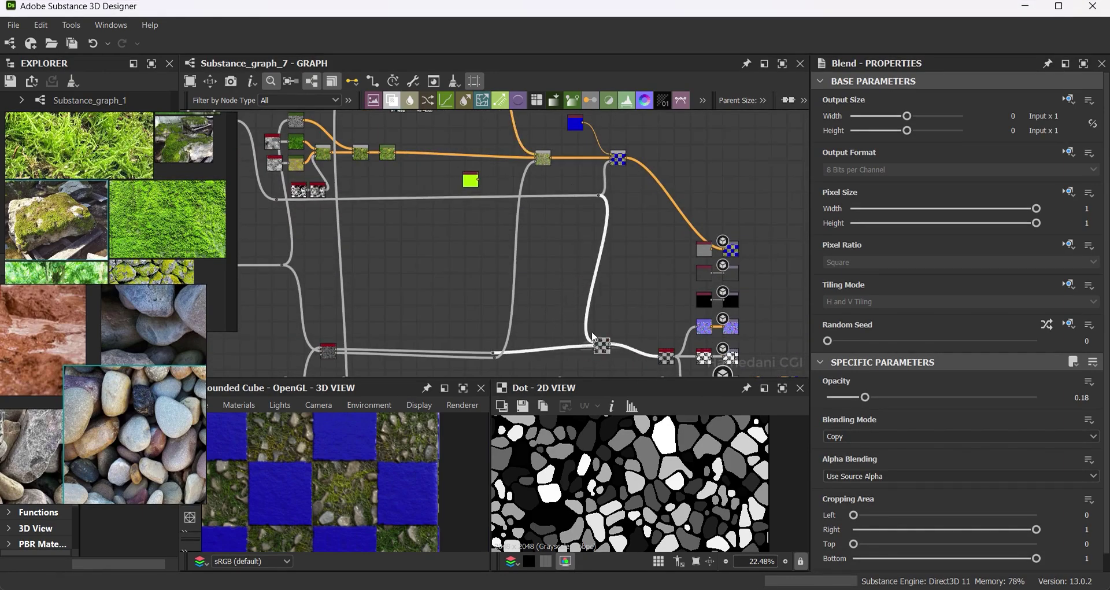
{"action": "middle_click_drag", "start_coordinate": [593, 337], "coordinate": [729, 395]}
{"action": "middle_click_drag", "start_coordinate": [314, 293], "coordinate": [333, 376]}
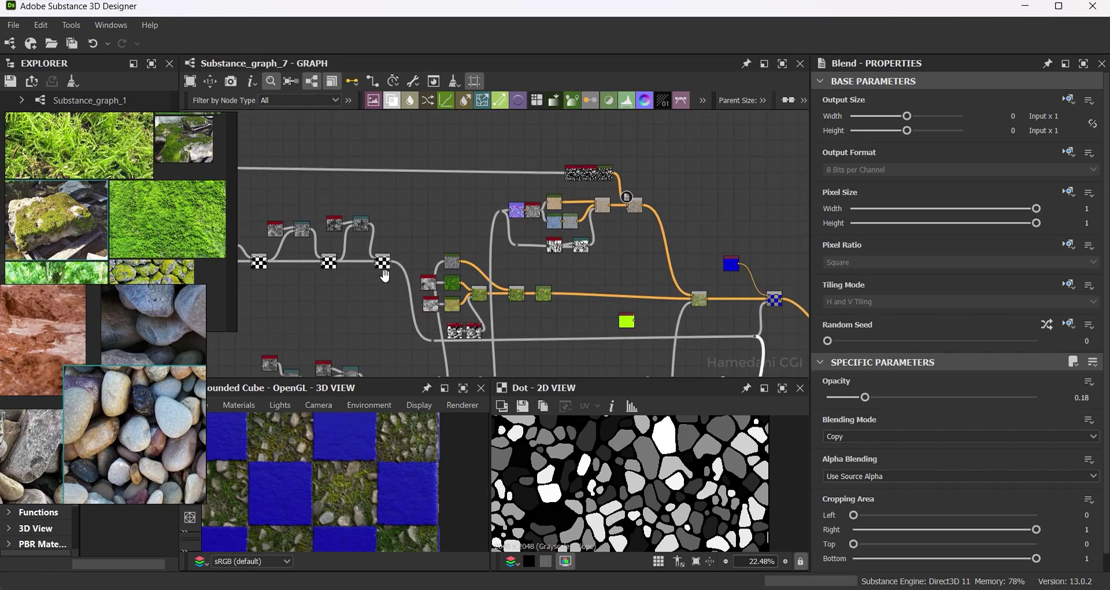
{"action": "left_click", "coordinate": [379, 253]}
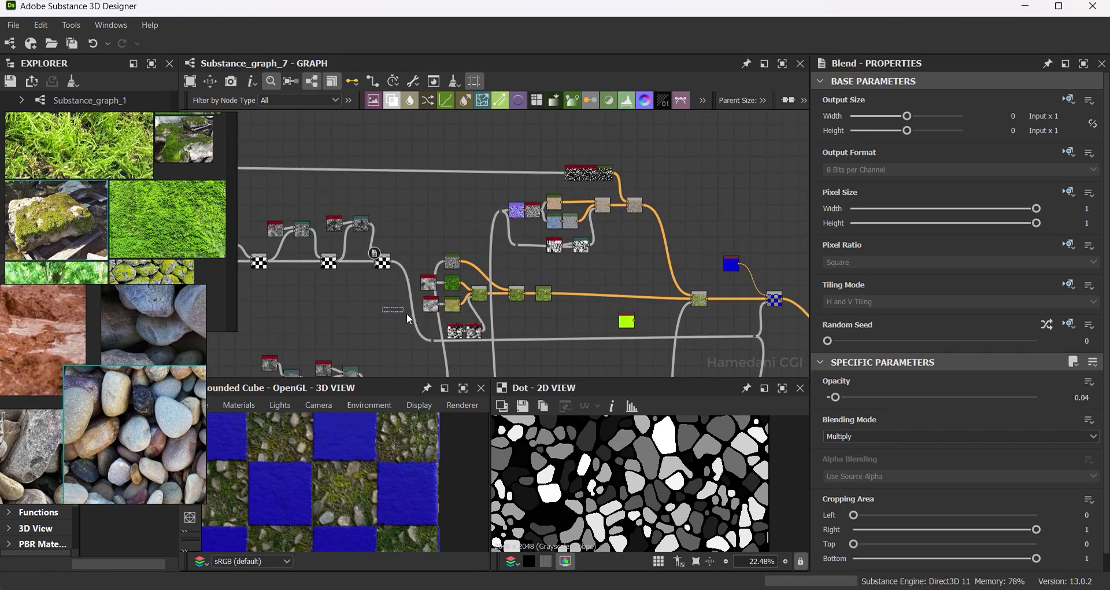
{"action": "left_click", "coordinate": [546, 336]}
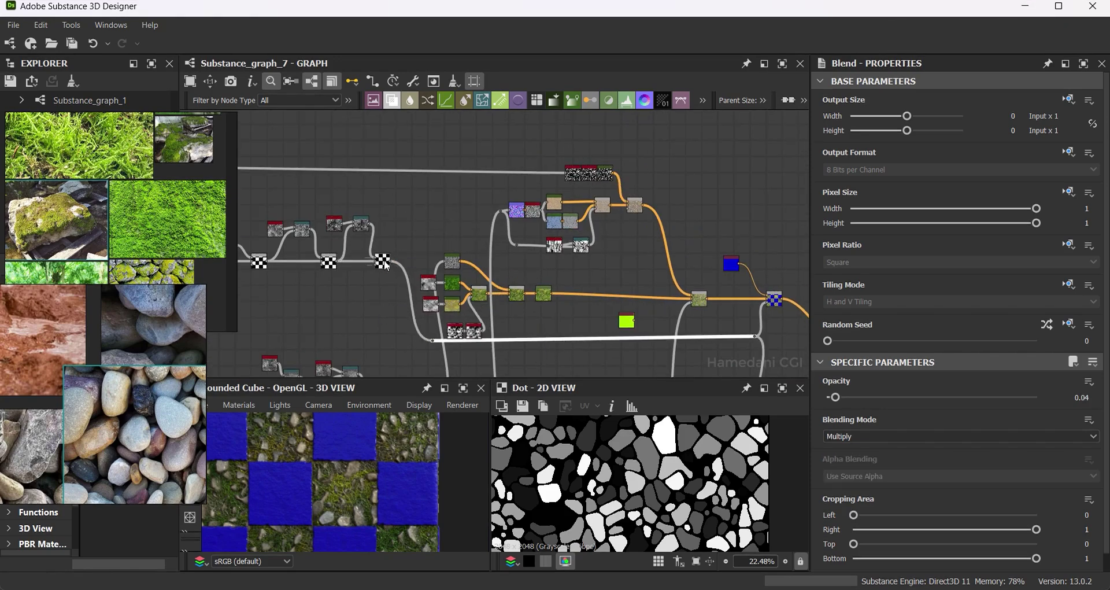
{"action": "double_click", "coordinate": [385, 264]}
{"action": "double_click", "coordinate": [712, 336]}
Add a Gradient Map from the dot with its gradient picked from the grey rock photo.
{"action": "left_click_drag", "start_coordinate": [712, 335], "coordinate": [720, 226]}
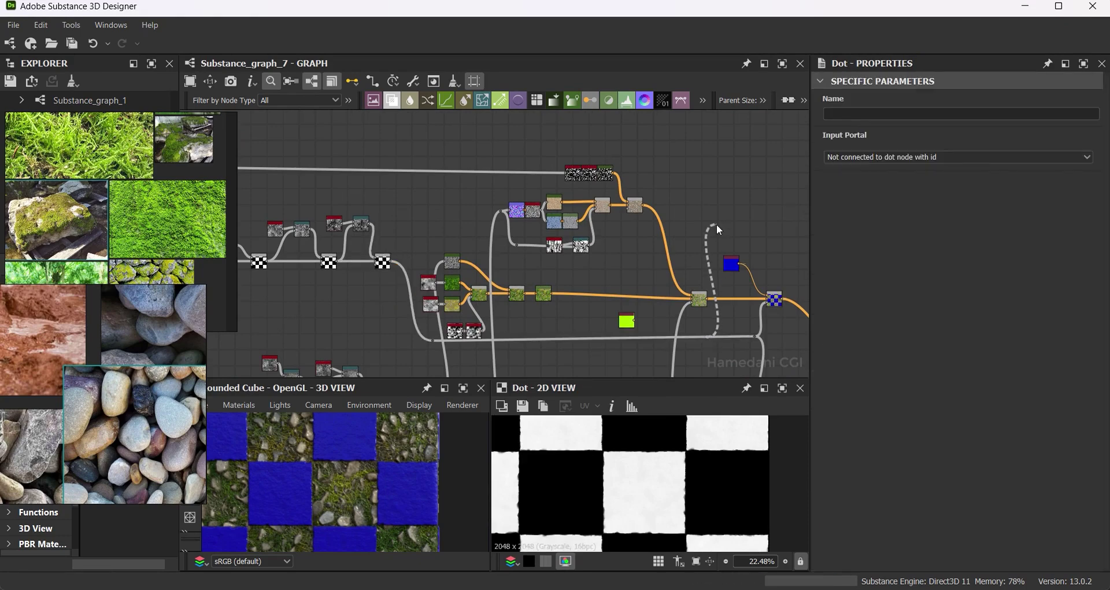
{"action": "left_click", "coordinate": [801, 171]}
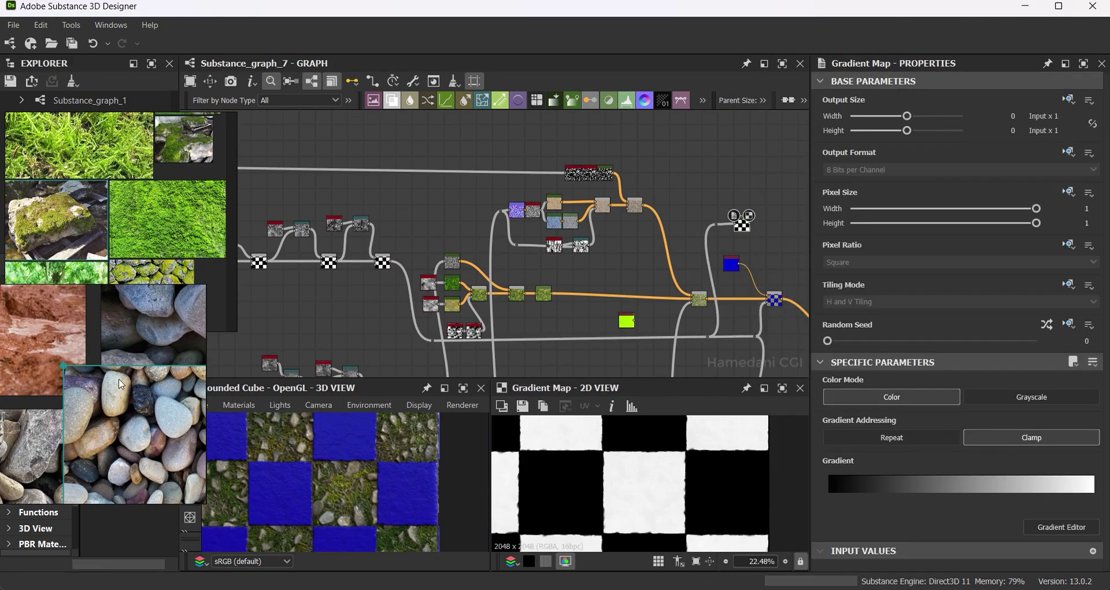
{"action": "left_click", "coordinate": [1062, 527]}
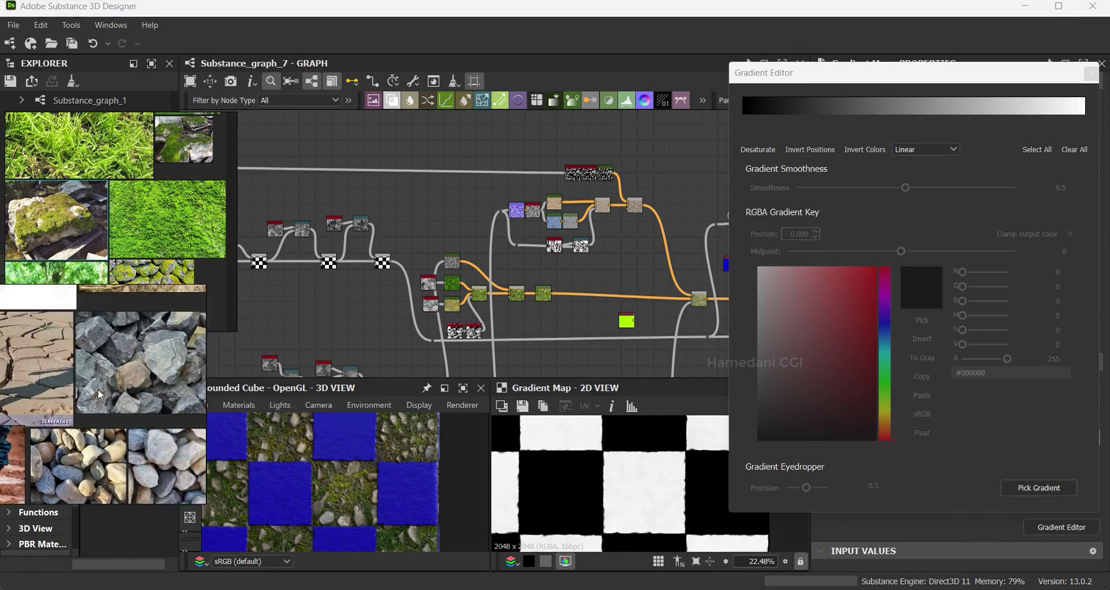
{"action": "left_click_drag", "start_coordinate": [74, 412], "coordinate": [87, 413]}
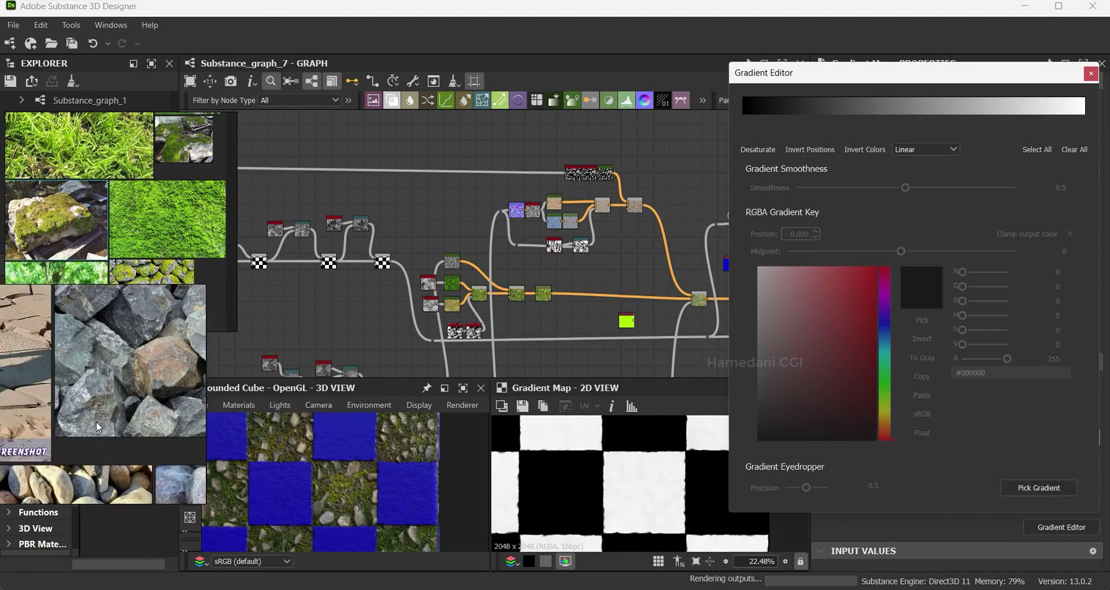
{"action": "middle_click_drag", "start_coordinate": [720, 266], "coordinate": [602, 227]}
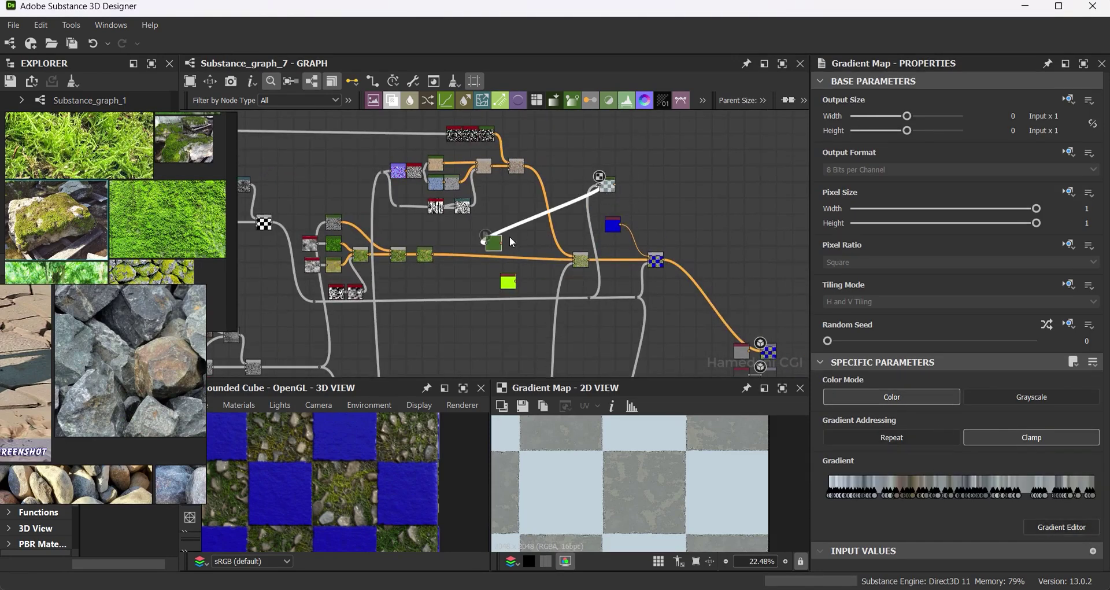
{"action": "left_click", "coordinate": [1062, 527]}
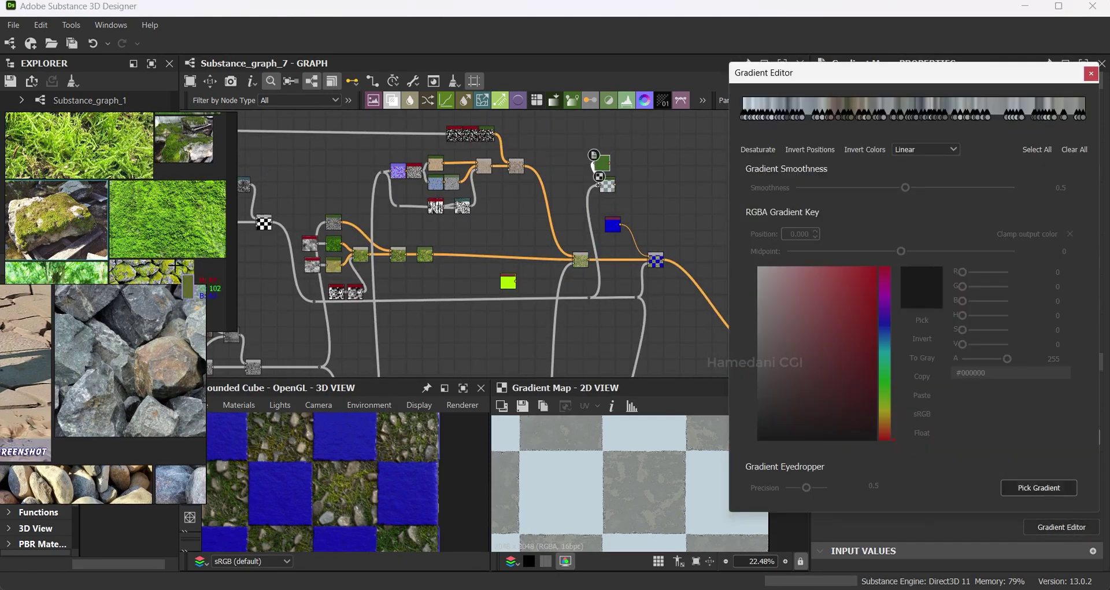
{"action": "left_click_drag", "start_coordinate": [139, 317], "coordinate": [142, 321]}
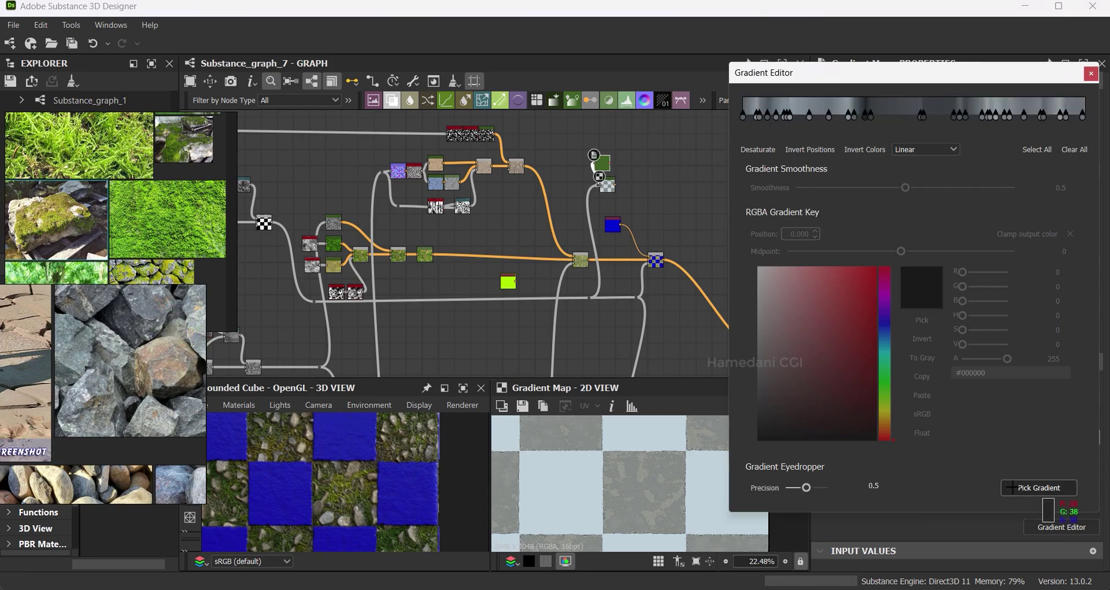
{"action": "key", "text": "Escape"}
Add a Blend combining both rock gradient maps.
{"action": "scroll", "coordinate": [564, 200], "scroll_direction": "up", "scroll_amount": 3}
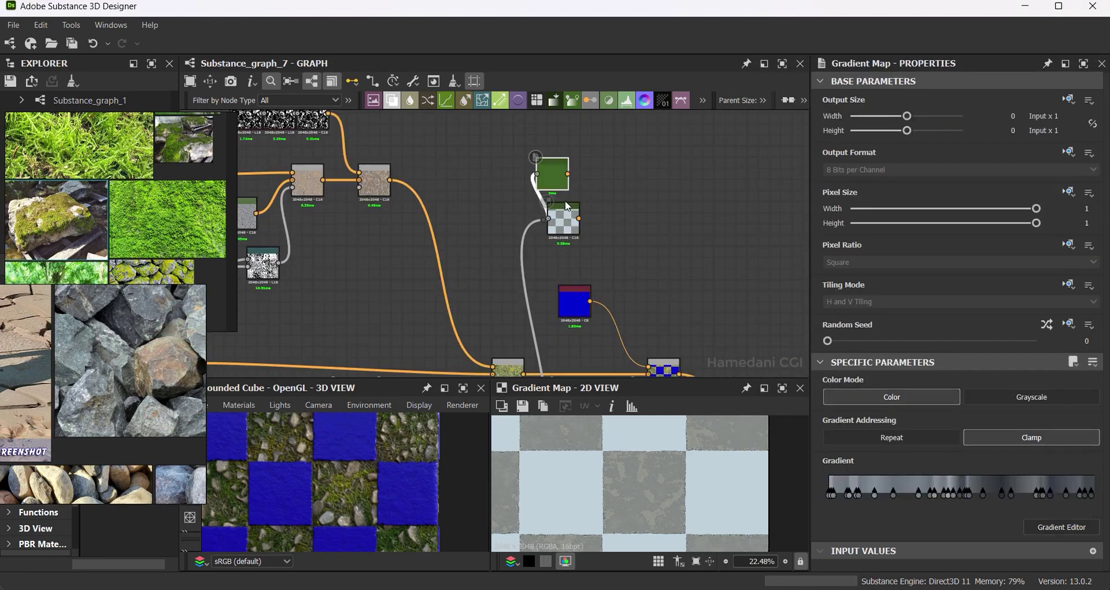
{"action": "left_click_drag", "start_coordinate": [573, 235], "coordinate": [567, 212]}
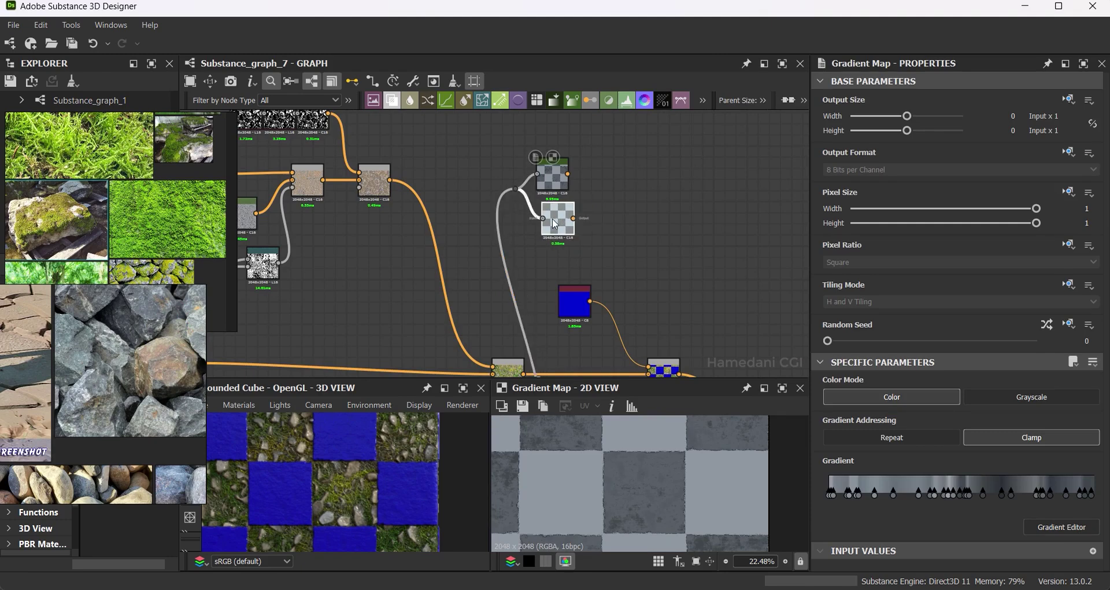
{"action": "left_click_drag", "start_coordinate": [627, 198], "coordinate": [605, 197]}
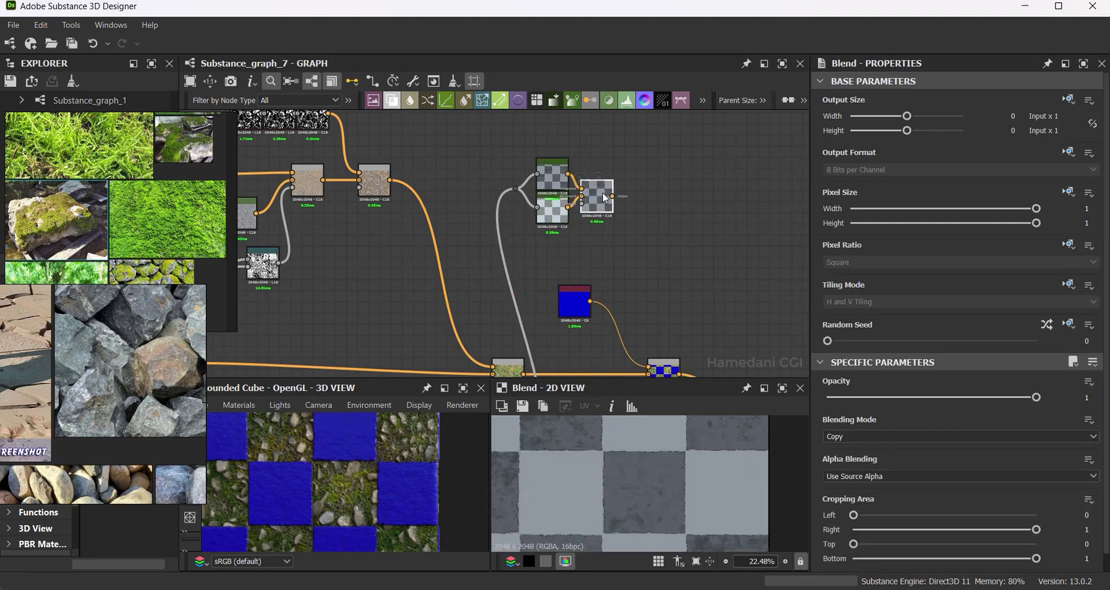
Add a Grunge Map 007 node through node search.
{"action": "key", "text": "space"}
{"action": "type", "text": "gru"}
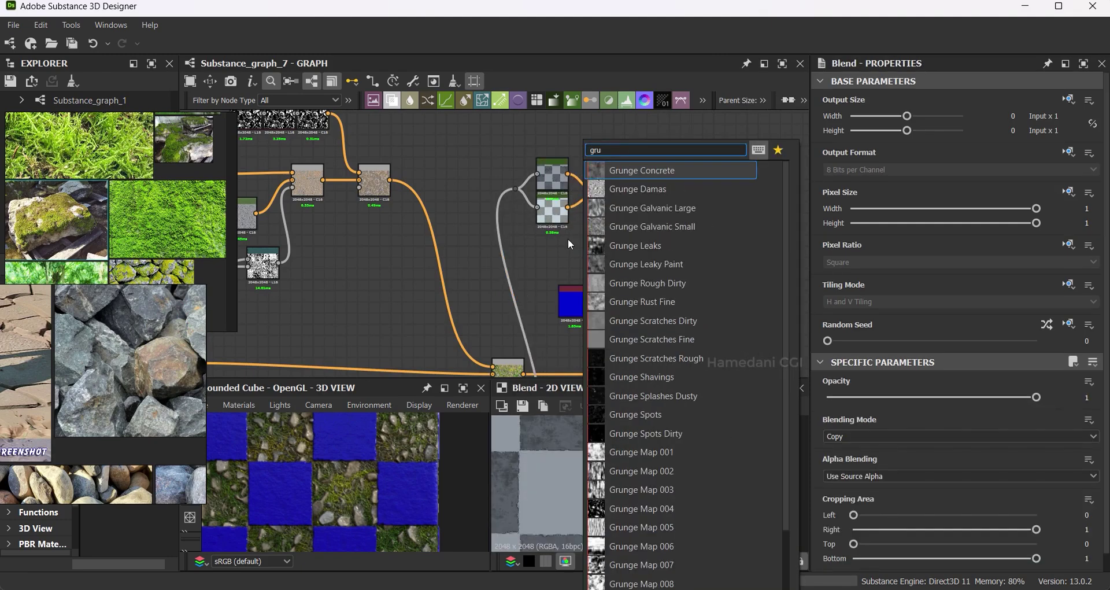
{"action": "scroll", "coordinate": [698, 432], "scroll_direction": "down", "scroll_amount": 1}
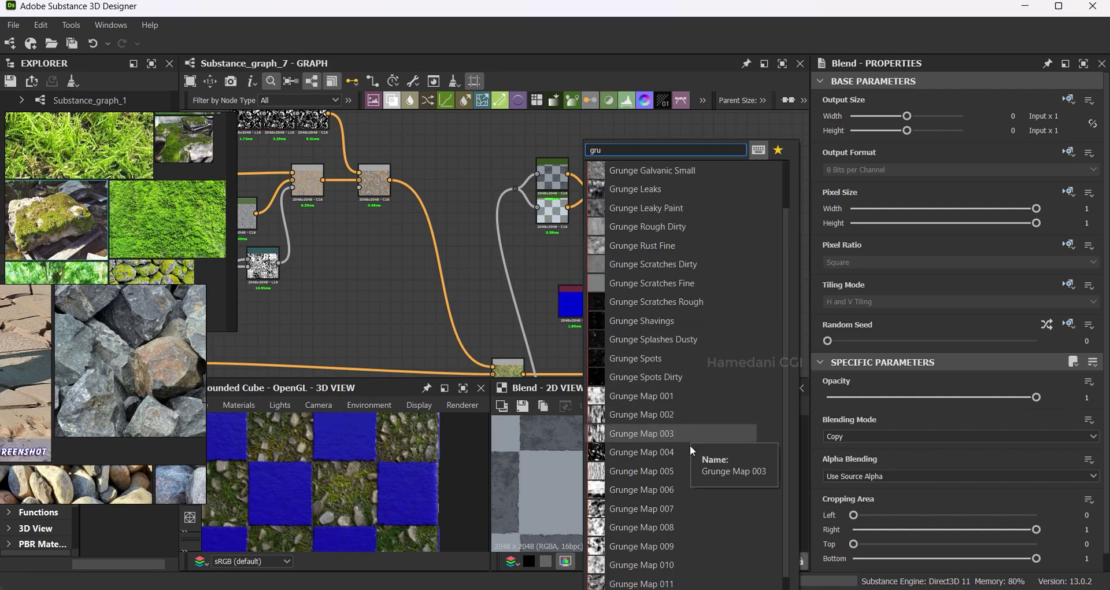
{"action": "left_click", "coordinate": [642, 508]}
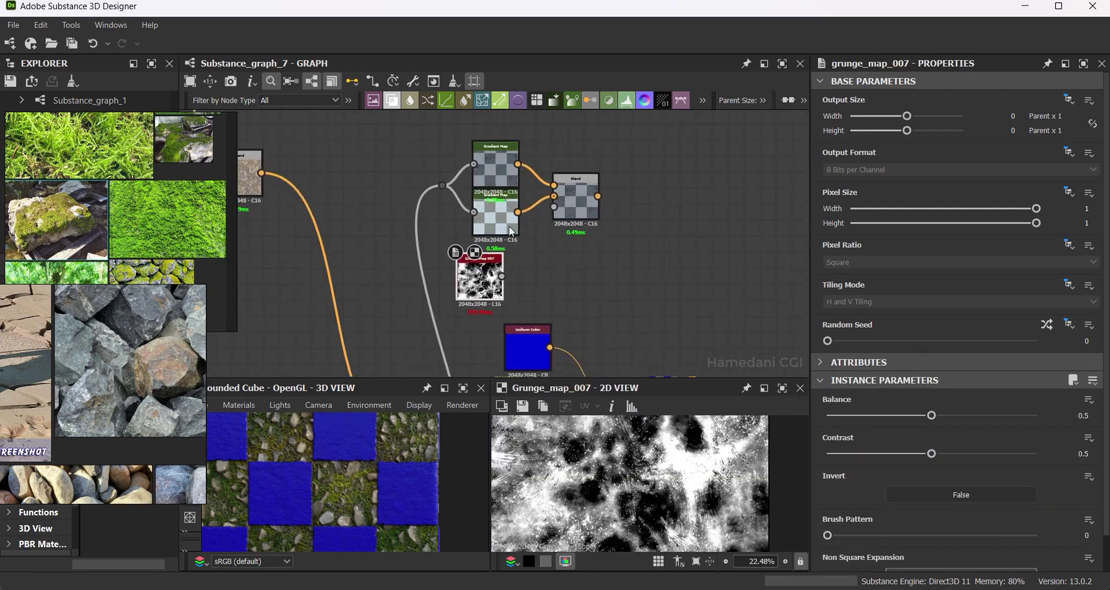
Warp the checker mask with a Directional Warp at intensity 80, angle about 153°.
{"action": "left_click_drag", "start_coordinate": [442, 185], "coordinate": [601, 282]}
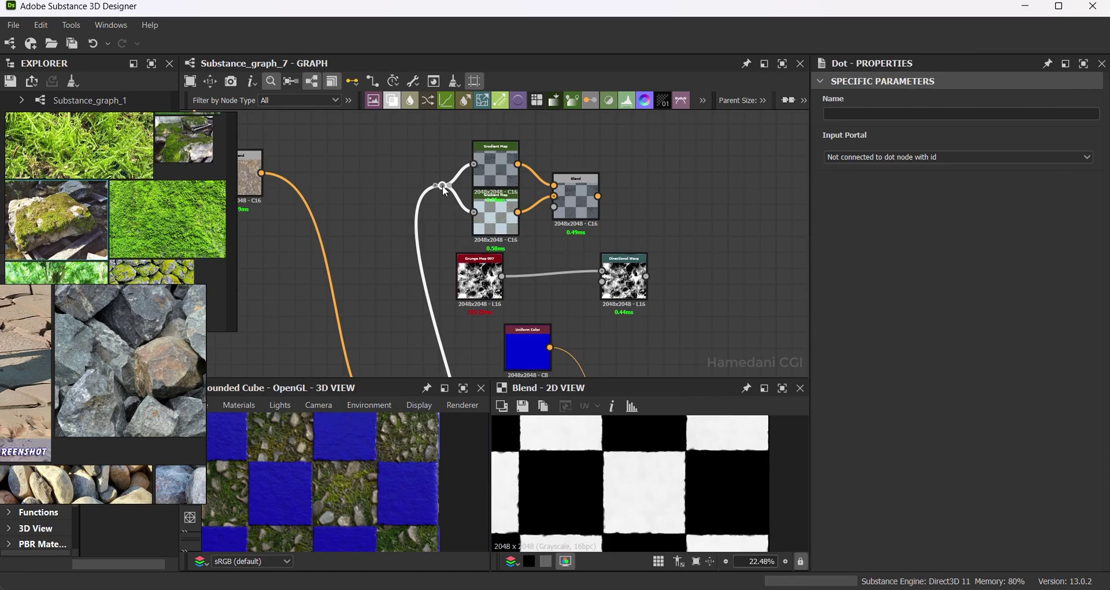
{"action": "left_click", "coordinate": [614, 292]}
{"action": "double_click", "coordinate": [615, 292]}
{"action": "left_click_drag", "start_coordinate": [931, 396], "coordinate": [930, 409]}
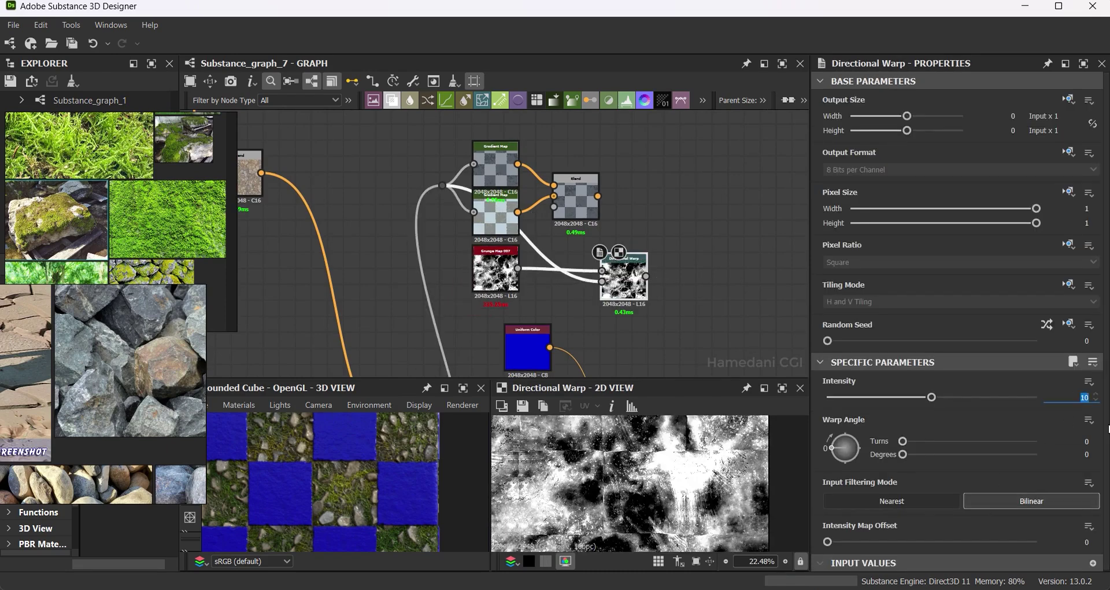
{"action": "left_click_drag", "start_coordinate": [847, 451], "coordinate": [856, 449]}
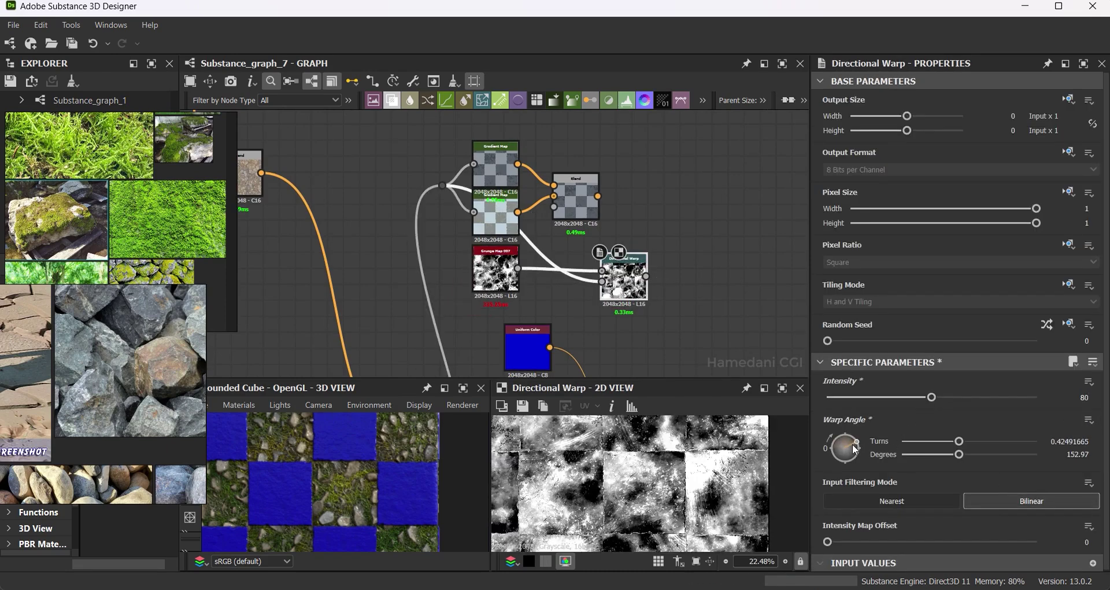
Rearrange the warp and Blend nodes and preview the masked grey rock colours.
{"action": "left_click_drag", "start_coordinate": [633, 287], "coordinate": [584, 288]}
{"action": "left_click_drag", "start_coordinate": [576, 199], "coordinate": [674, 206]}
{"action": "double_click", "coordinate": [674, 206]}
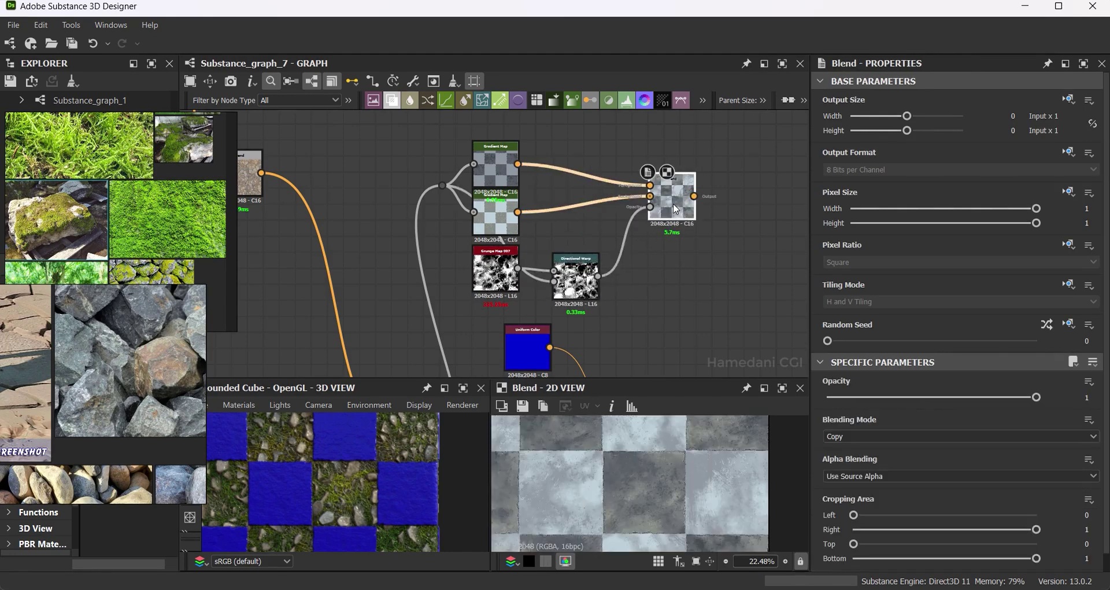
{"action": "scroll", "coordinate": [589, 218], "scroll_direction": "down", "scroll_amount": 2}
{"action": "scroll", "coordinate": [588, 219], "scroll_direction": "down", "scroll_amount": 2}
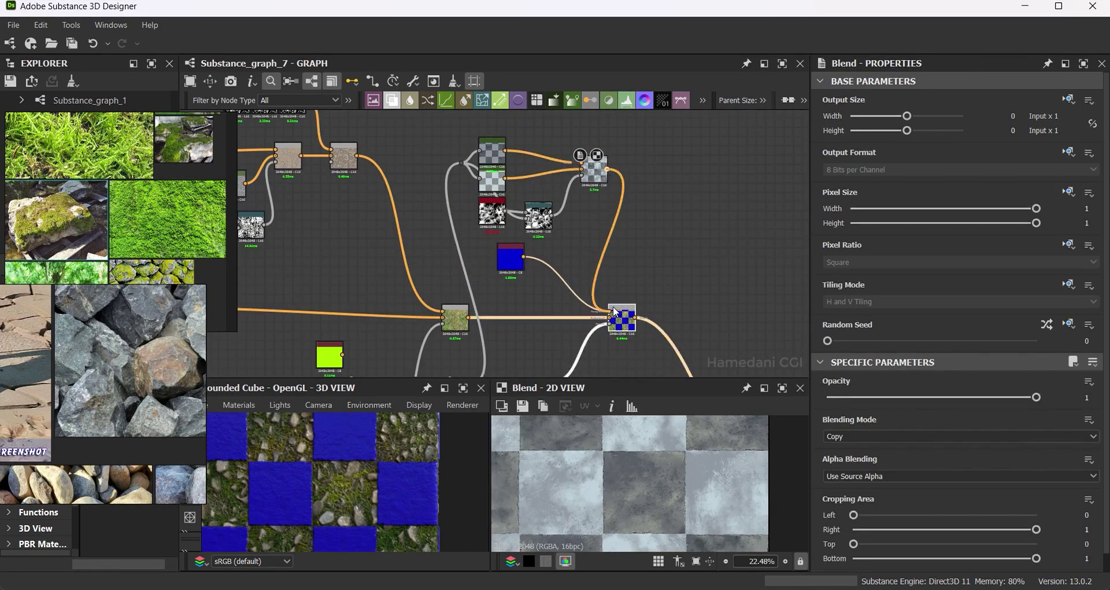
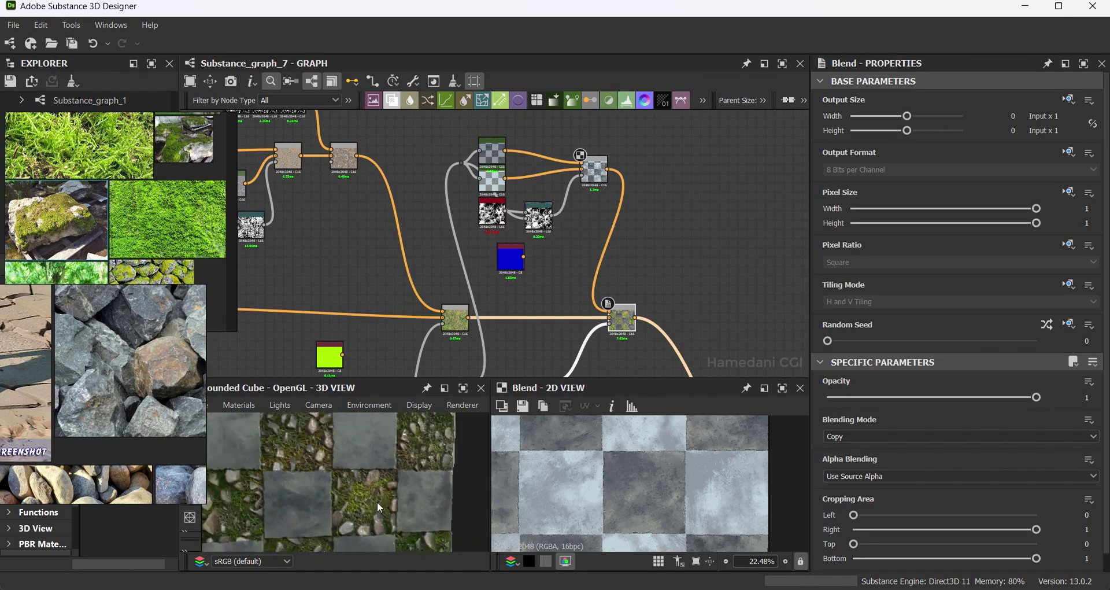
Beside the material outputs, move the black node right and the Blend, purple and checker nodes left.
{"action": "scroll", "coordinate": [377, 502], "scroll_direction": "down", "scroll_amount": 2}
{"action": "middle_click_drag", "start_coordinate": [641, 326], "coordinate": [647, 282]}
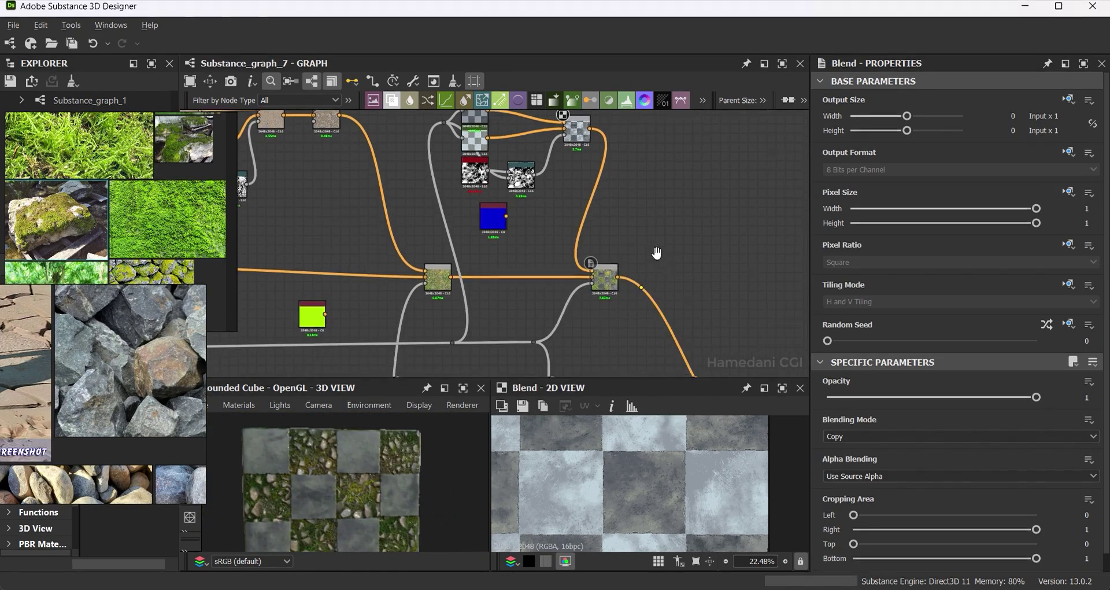
{"action": "middle_click_drag", "start_coordinate": [490, 232], "coordinate": [583, 231]}
{"action": "middle_click_drag", "start_coordinate": [304, 234], "coordinate": [407, 239]}
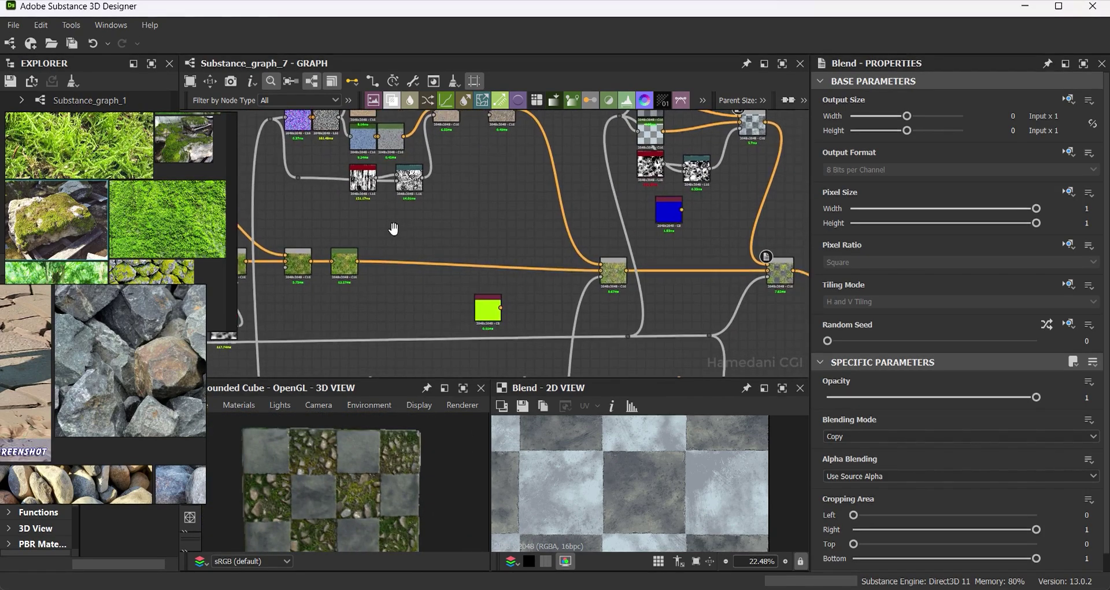
{"action": "mouse_move", "coordinate": [728, 250]}
{"action": "middle_mouse_down"}
{"action": "mouse_move", "coordinate": [619, 233]}
{"action": "mouse_move", "coordinate": [524, 173]}
{"action": "middle_mouse_up"}
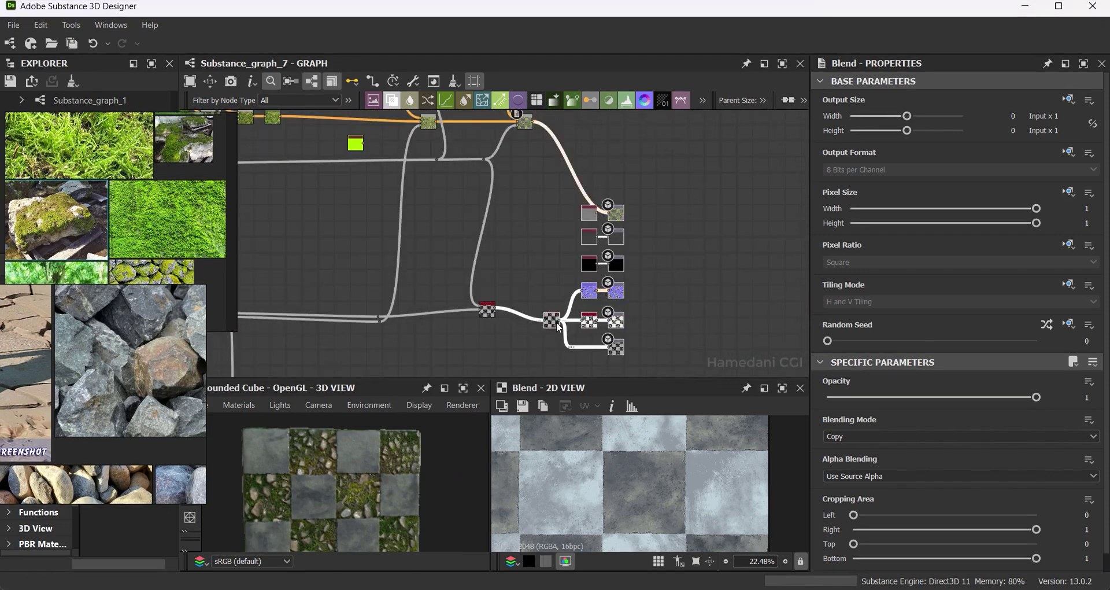
{"action": "middle_click_drag", "start_coordinate": [580, 317], "coordinate": [612, 328]}
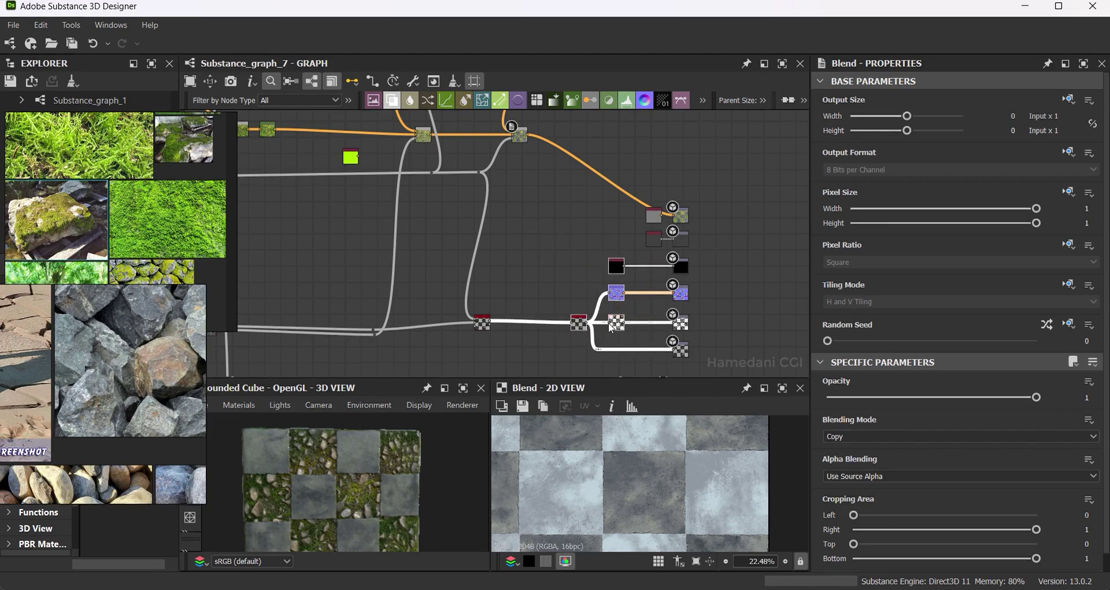
{"action": "left_click_drag", "start_coordinate": [616, 266], "coordinate": [654, 265]}
{"action": "left_click_drag", "start_coordinate": [612, 332], "coordinate": [570, 333]}
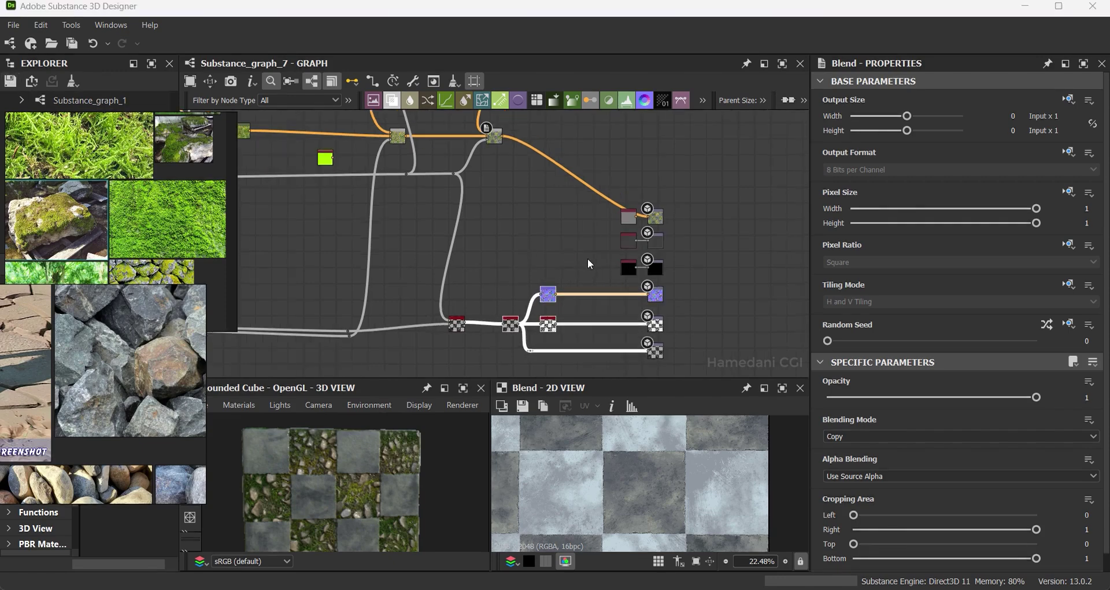
{"action": "scroll", "coordinate": [587, 258], "scroll_direction": "up", "scroll_amount": 2}
{"action": "middle_click_drag", "start_coordinate": [570, 251], "coordinate": [625, 237]}
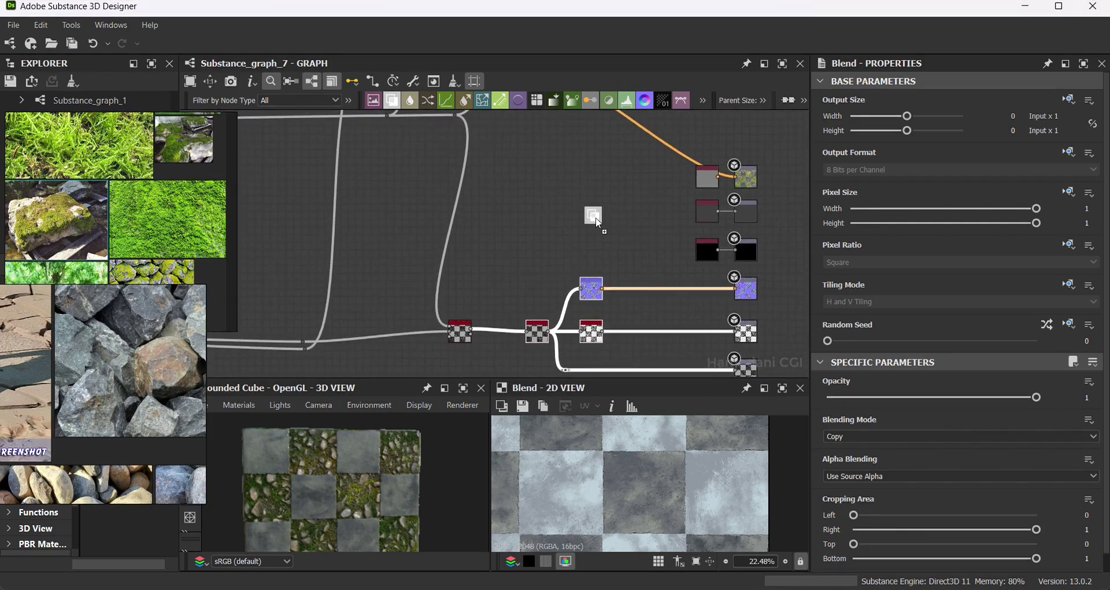
Add two Blend nodes, the second wired to the first.
{"action": "left_click_drag", "start_coordinate": [597, 222], "coordinate": [630, 222]}
{"action": "left_click", "coordinate": [701, 178]}
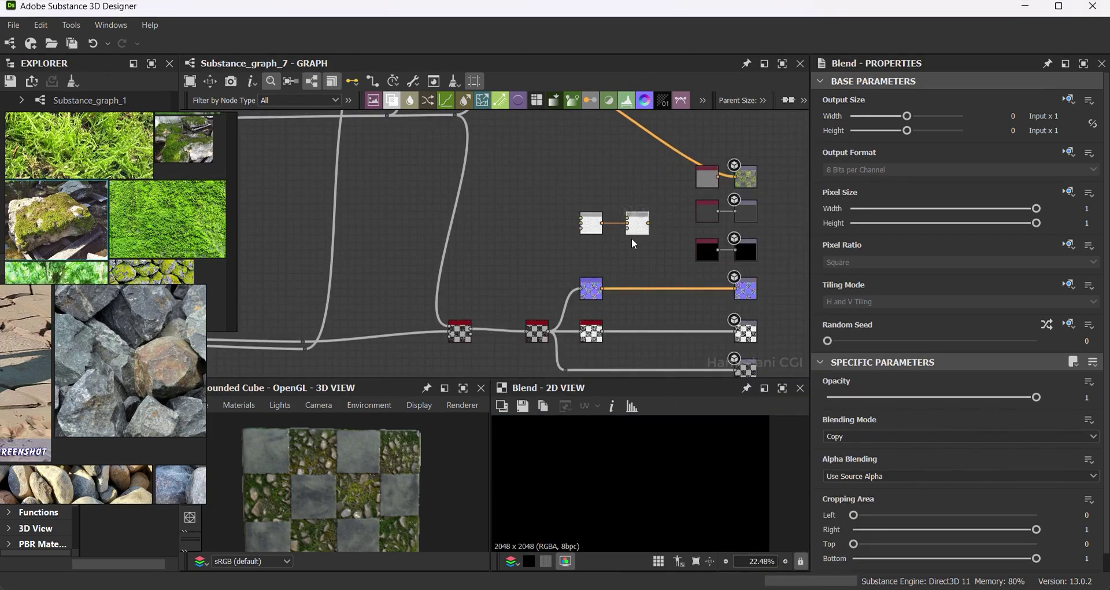
{"action": "mouse_move", "coordinate": [505, 213]}
{"action": "middle_mouse_down"}
{"action": "mouse_move", "coordinate": [471, 228]}
{"action": "mouse_move", "coordinate": [456, 220]}
{"action": "mouse_move", "coordinate": [348, 313]}
{"action": "mouse_move", "coordinate": [457, 259]}
{"action": "mouse_move", "coordinate": [544, 277]}
{"action": "mouse_move", "coordinate": [505, 248]}
{"action": "mouse_move", "coordinate": [522, 141]}
{"action": "middle_mouse_up"}
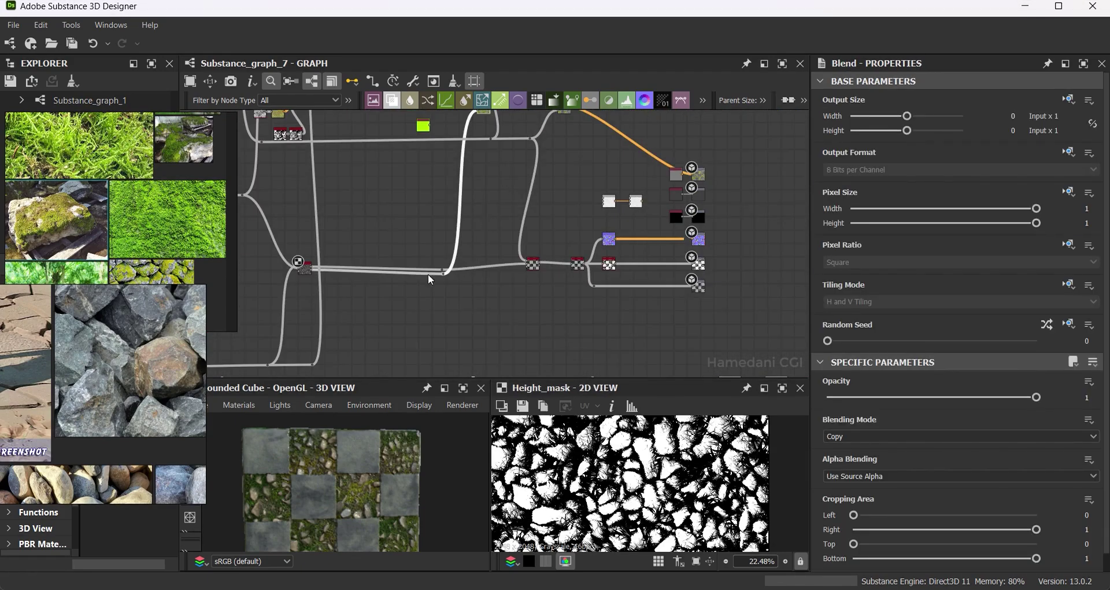
Route the Height_mask wire through two Dot nodes into the second Blend's bottom input.
{"action": "left_click", "coordinate": [560, 277]}
{"action": "middle_click_drag", "start_coordinate": [550, 168], "coordinate": [466, 233]}
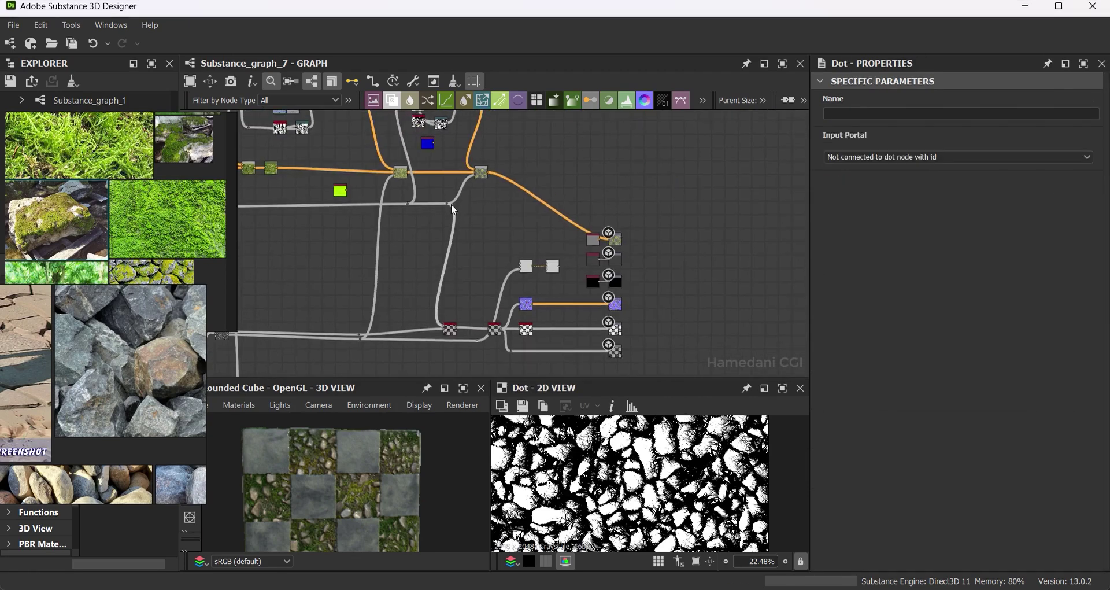
{"action": "left_click_drag", "start_coordinate": [452, 208], "coordinate": [485, 207]}
{"action": "scroll", "coordinate": [453, 207], "scroll_direction": "up", "scroll_amount": 1}
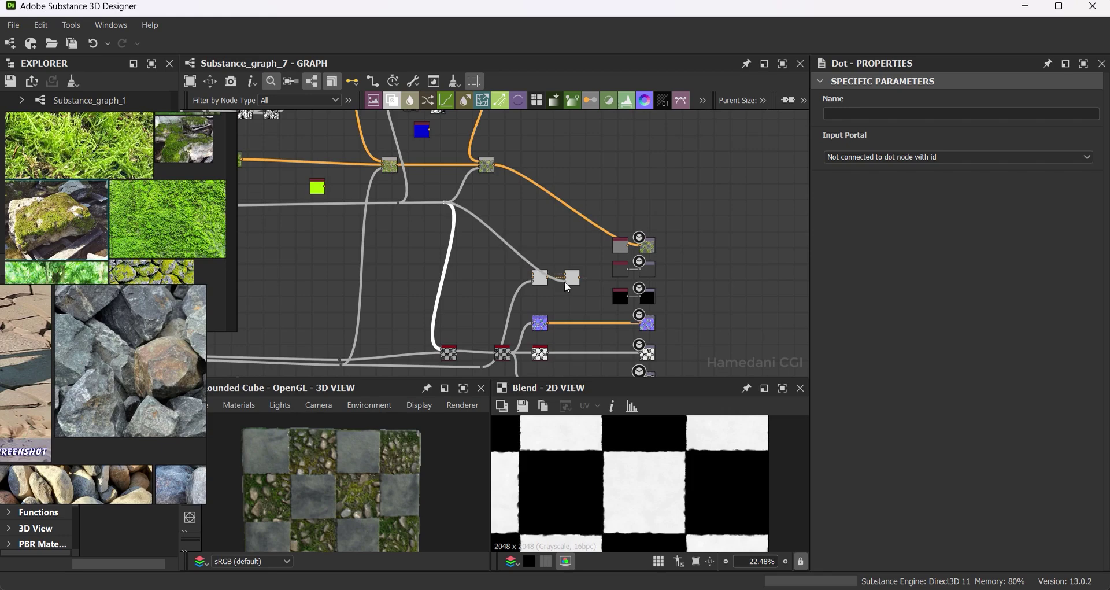
{"action": "scroll", "coordinate": [538, 286], "scroll_direction": "up", "scroll_amount": 2}
{"action": "middle_click_drag", "start_coordinate": [384, 293], "coordinate": [429, 261]}
{"action": "left_click", "coordinate": [413, 258]}
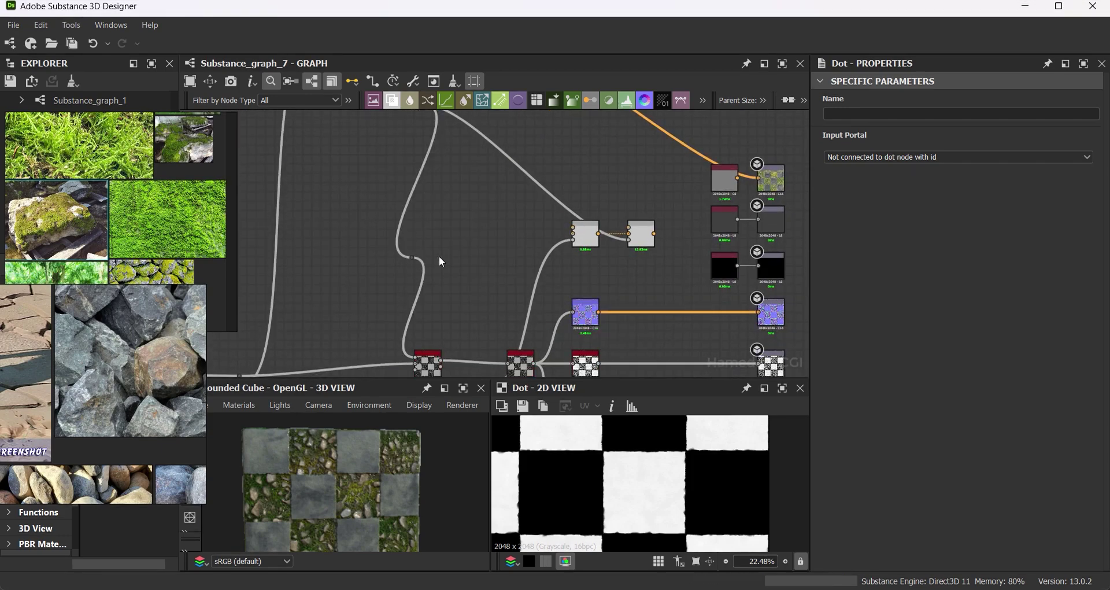
{"action": "left_click_drag", "start_coordinate": [574, 246], "coordinate": [628, 261]}
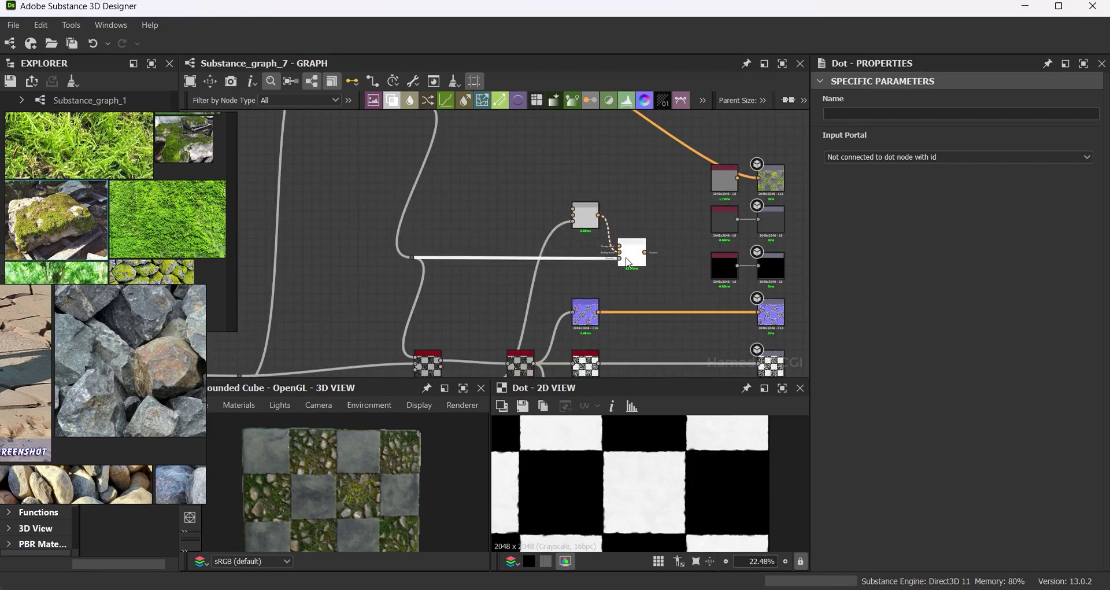
{"action": "middle_click_drag", "start_coordinate": [646, 263], "coordinate": [620, 261]}
{"action": "left_click", "coordinate": [554, 222]}
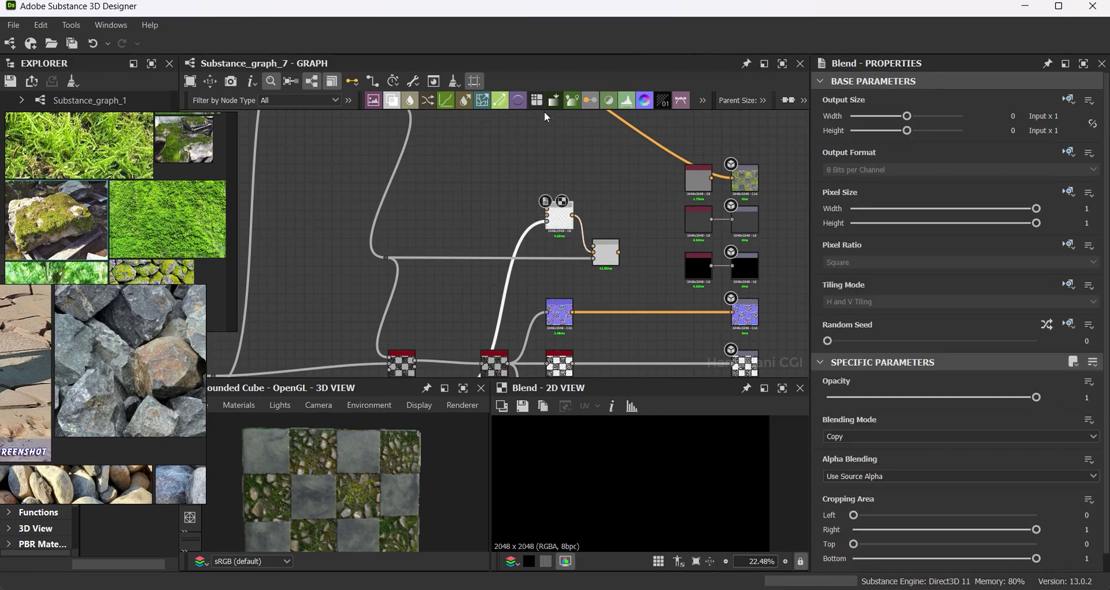
Add a grayscale Uniform Color node and make duplicates of it.
{"action": "key", "text": "space"}
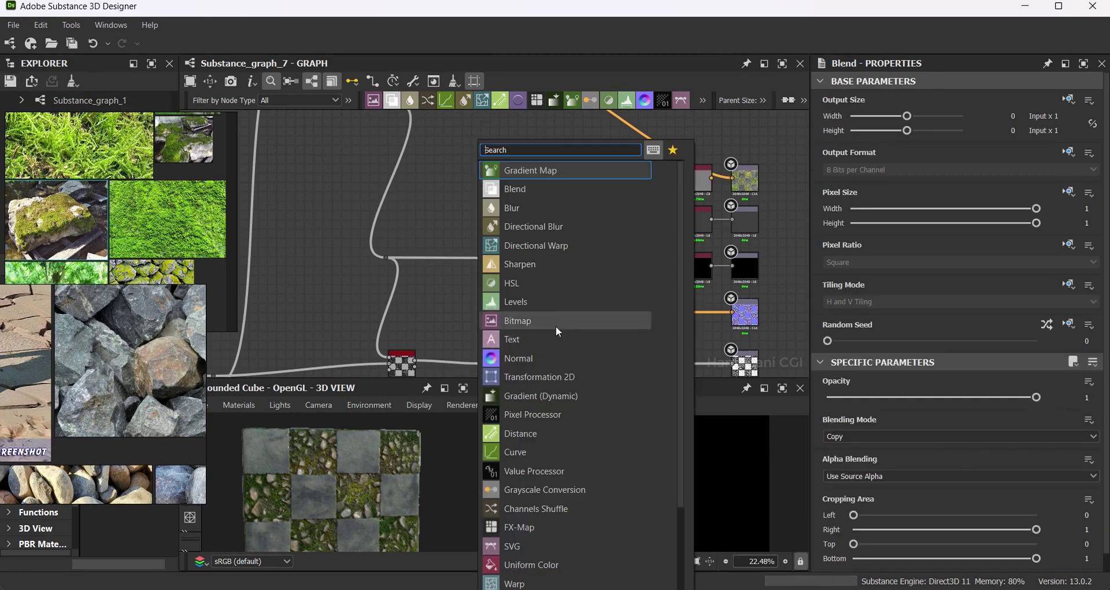
{"action": "left_click", "coordinate": [566, 545]}
{"action": "left_click", "coordinate": [1029, 395]}
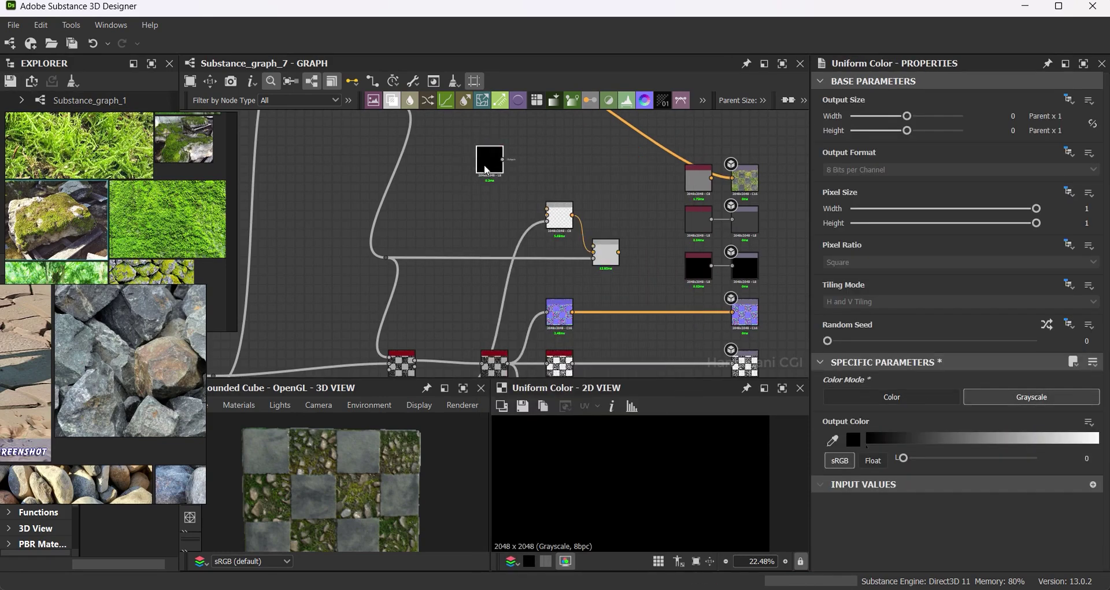
{"action": "key", "text": "ctrl+d"}
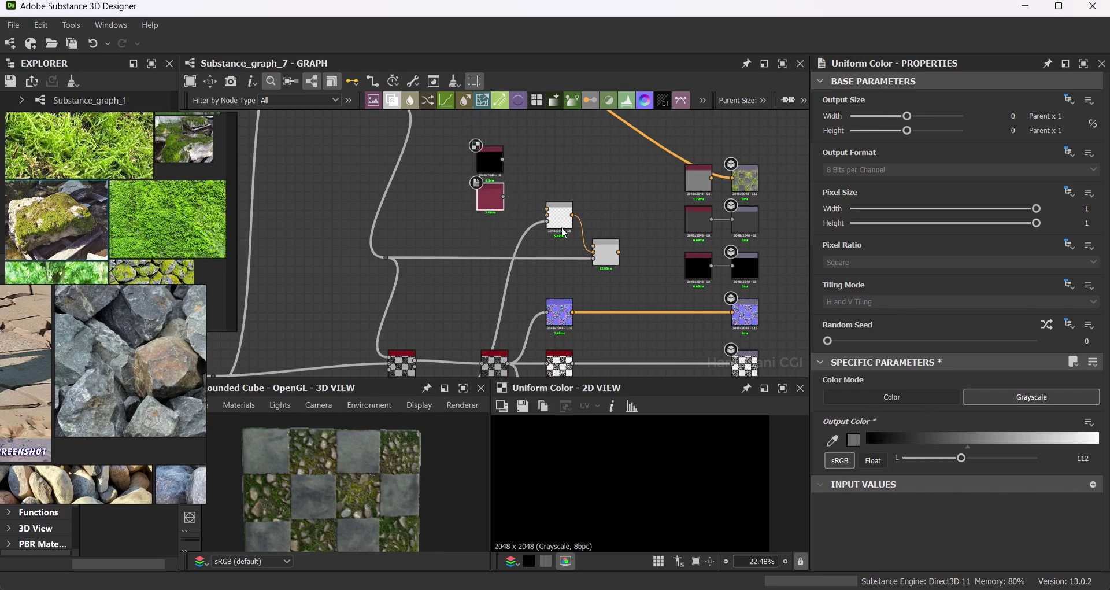
{"action": "scroll", "coordinate": [499, 179], "scroll_direction": "up", "scroll_amount": 3}
{"action": "mouse_move", "coordinate": [347, 479]}
{"action": "left_mouse_down"}
{"action": "mouse_move", "coordinate": [363, 510]}
{"action": "mouse_move", "coordinate": [382, 497]}
{"action": "left_mouse_up"}
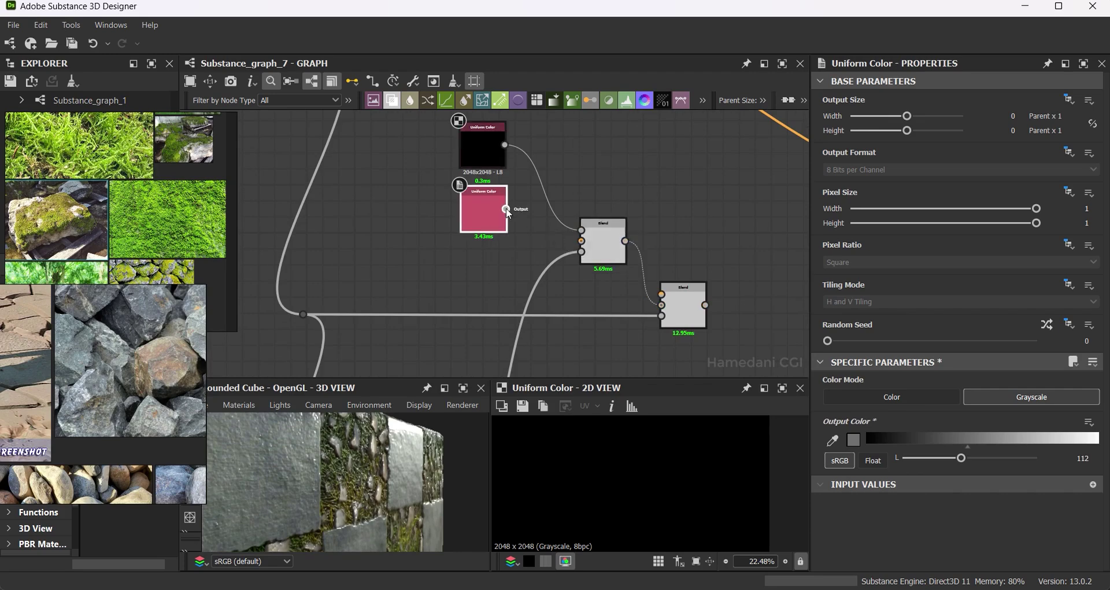
{"action": "left_click", "coordinate": [487, 148]}
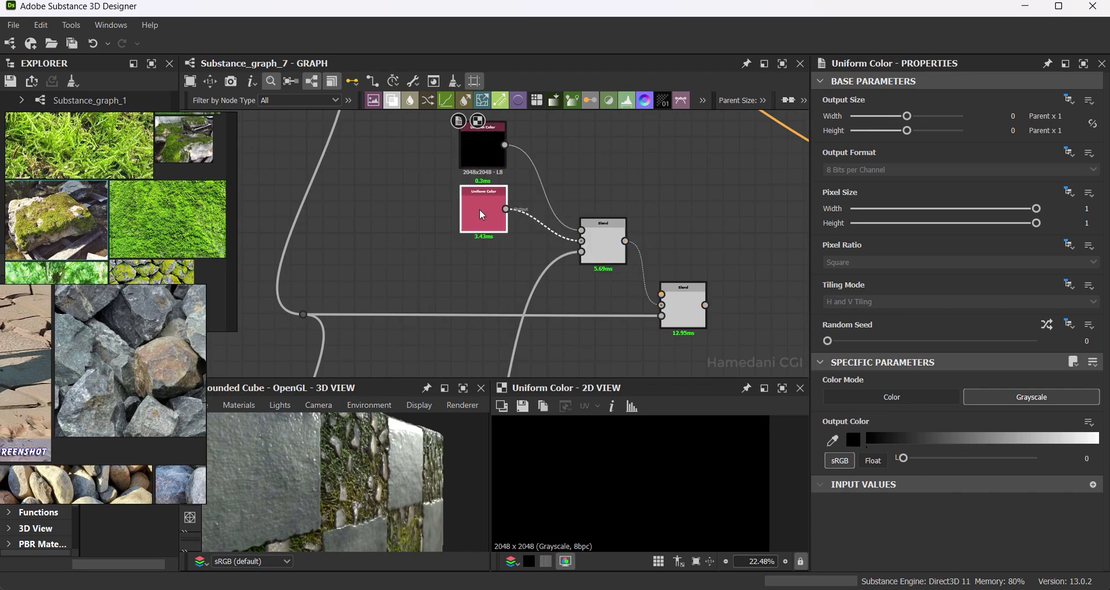
{"action": "key", "text": "ctrl+d"}
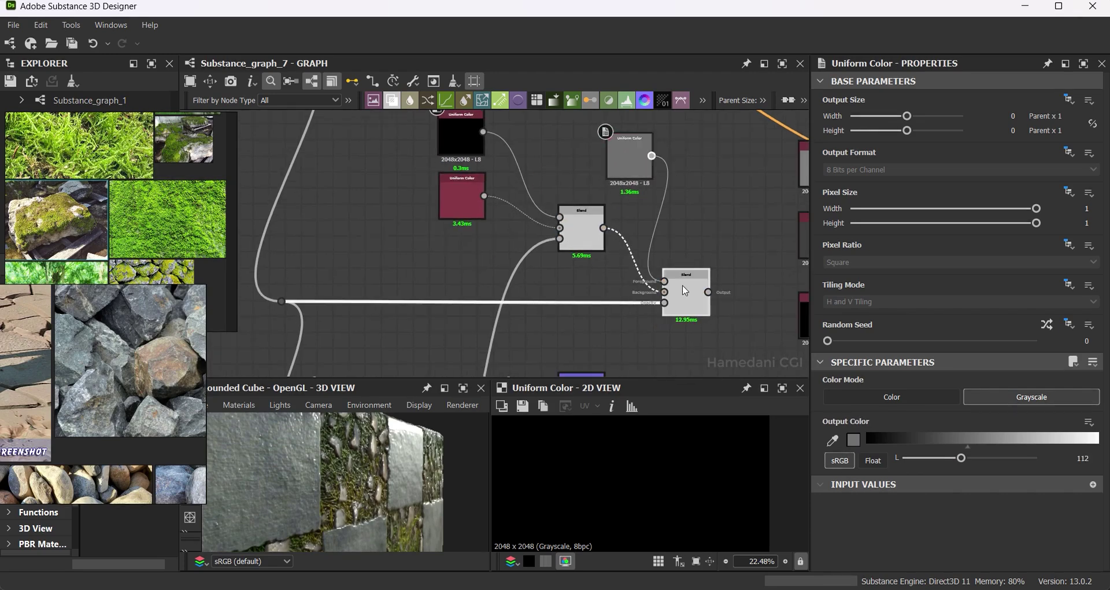
Wire the grey Uniform Color into a Blend and set its Output Color L to 108.
{"action": "left_click", "coordinate": [688, 289]}
{"action": "middle_click_drag", "start_coordinate": [688, 289], "coordinate": [577, 276]}
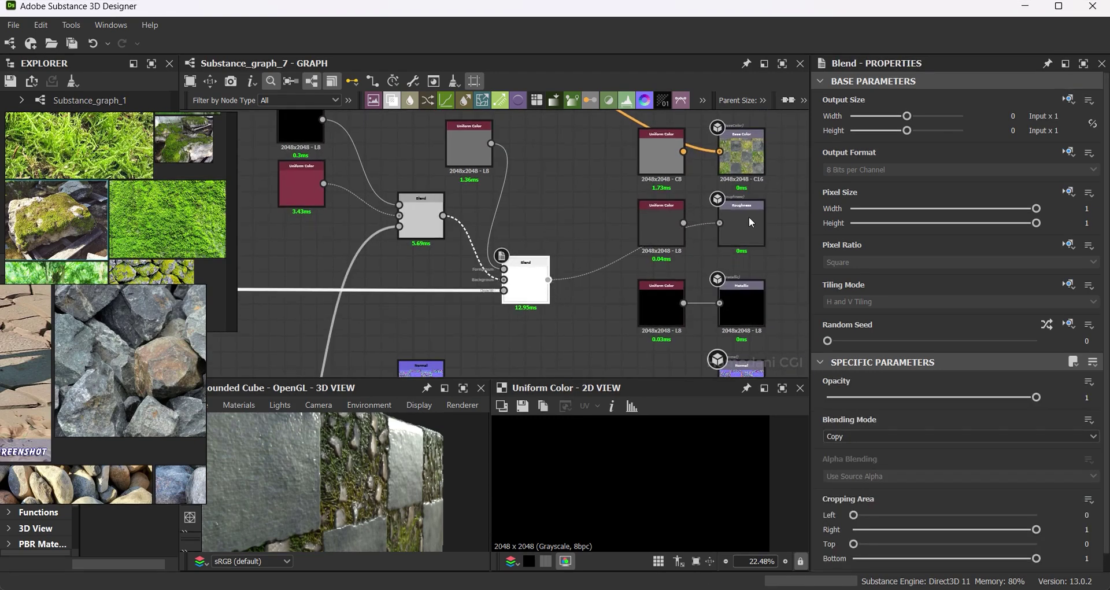
{"action": "left_click_drag", "start_coordinate": [307, 207], "coordinate": [298, 239]}
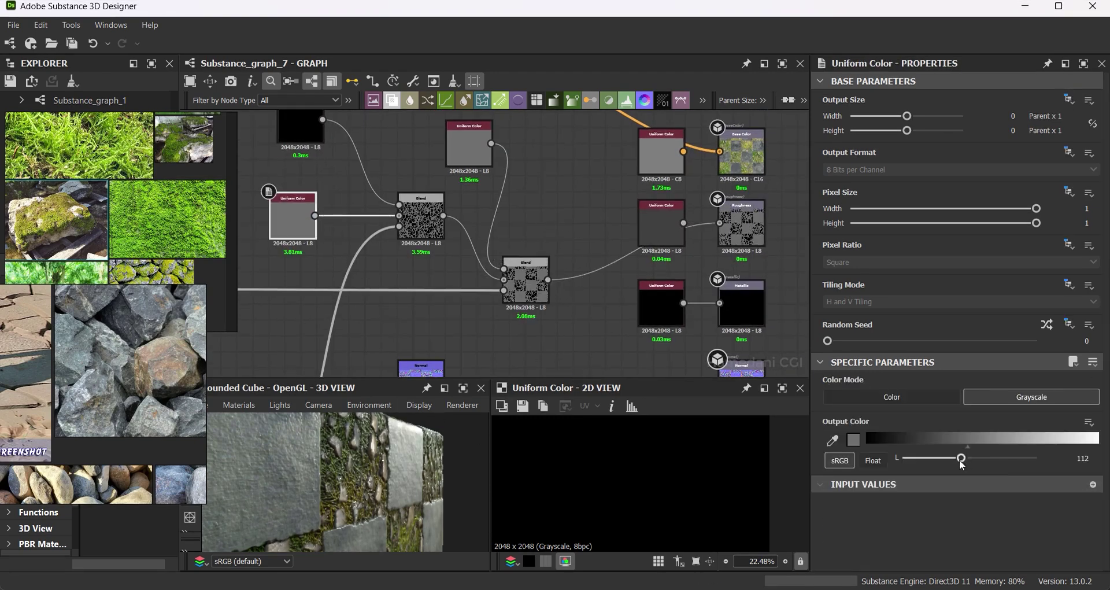
{"action": "mouse_move", "coordinate": [961, 457]}
{"action": "left_mouse_down"}
{"action": "mouse_move", "coordinate": [999, 457]}
{"action": "mouse_move", "coordinate": [956, 457]}
{"action": "left_mouse_up"}
{"action": "middle_click_drag", "start_coordinate": [428, 242], "coordinate": [581, 233]}
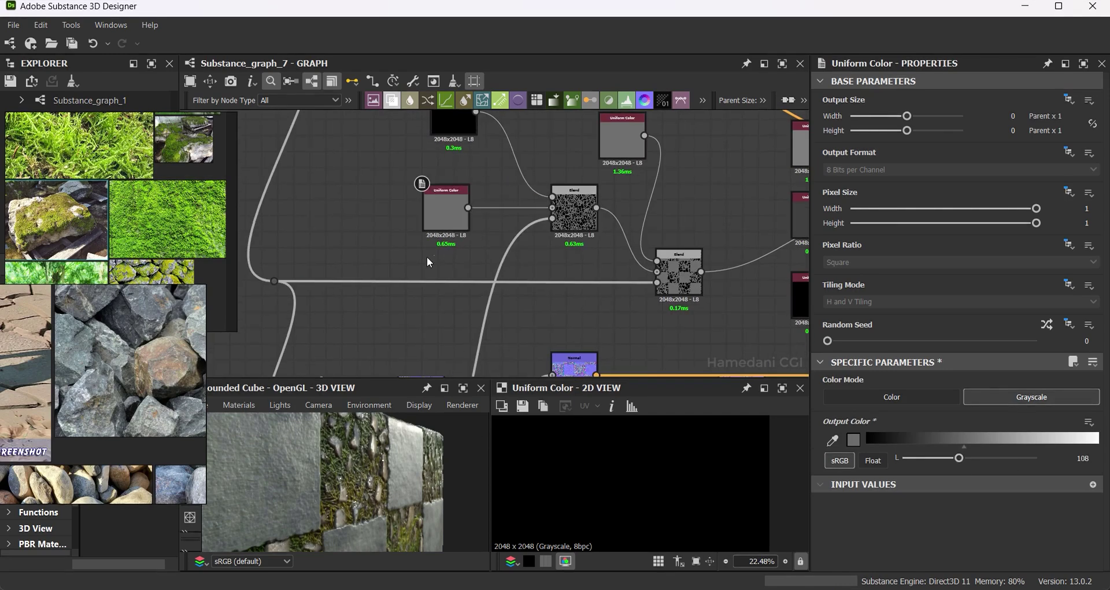
{"action": "key", "text": "space"}
Insert a Histogram Range after the Grunge Rust Fine node with a slightly lower position.
{"action": "scroll", "coordinate": [470, 252], "scroll_direction": "down", "scroll_amount": 5}
{"action": "key", "text": "Escape"}
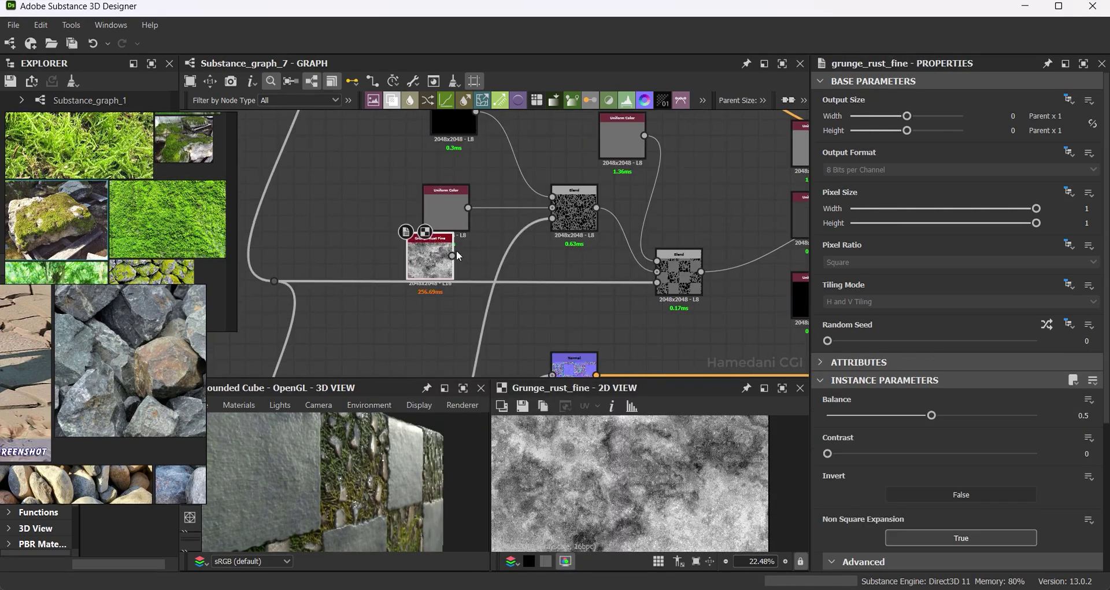
{"action": "left_click_drag", "start_coordinate": [450, 222], "coordinate": [386, 189]}
{"action": "left_click_drag", "start_coordinate": [430, 257], "coordinate": [381, 243]}
{"action": "left_click_drag", "start_coordinate": [405, 239], "coordinate": [465, 245]}
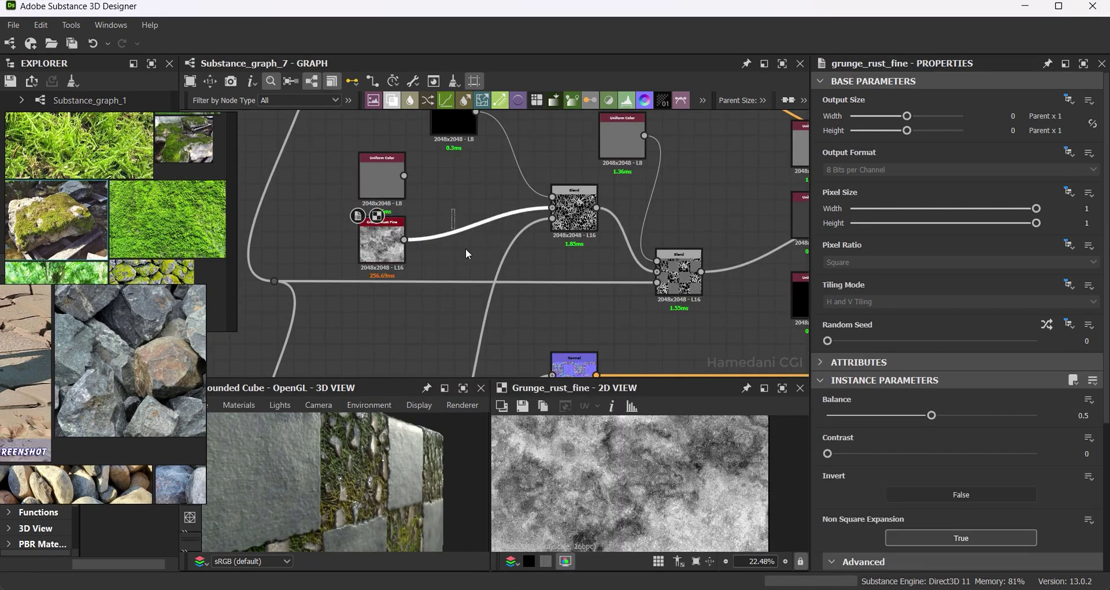
{"action": "type", "text": "his"}
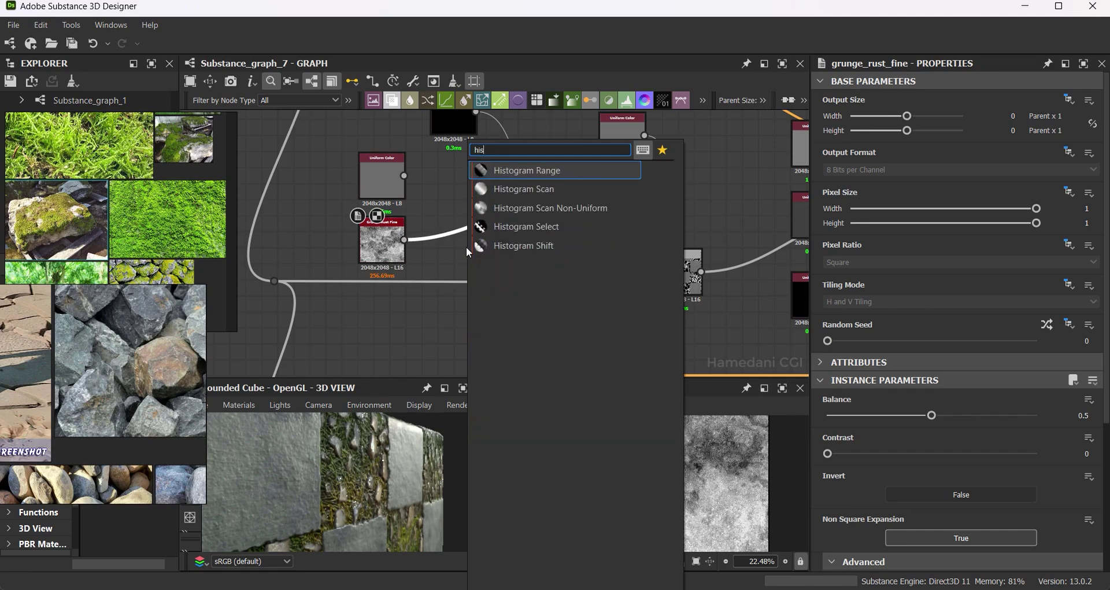
{"action": "left_click", "coordinate": [566, 170]}
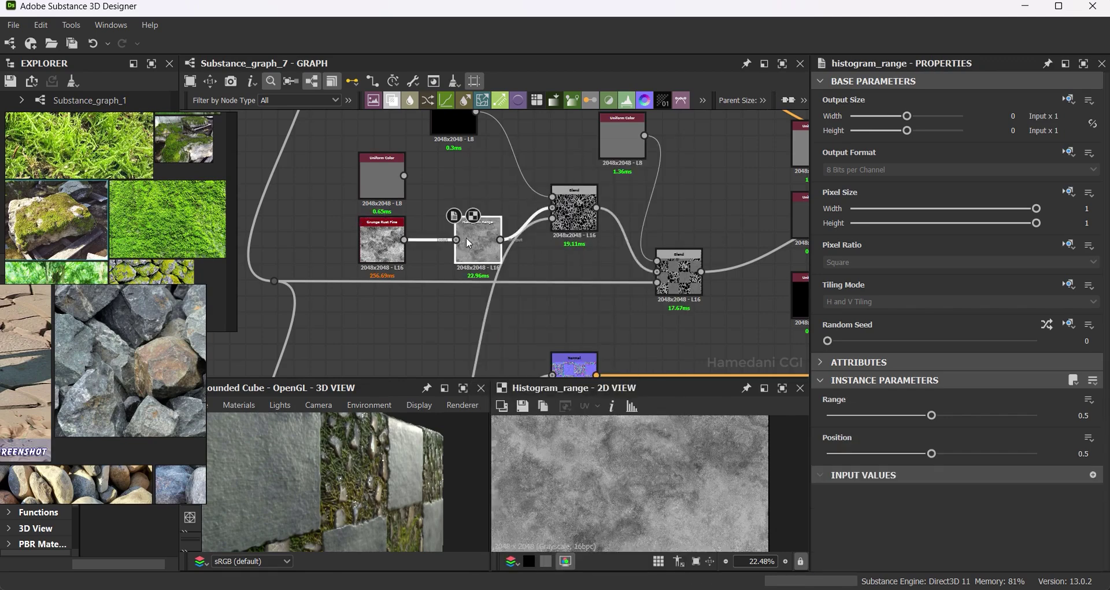
{"action": "left_click_drag", "start_coordinate": [931, 453], "coordinate": [924, 453]}
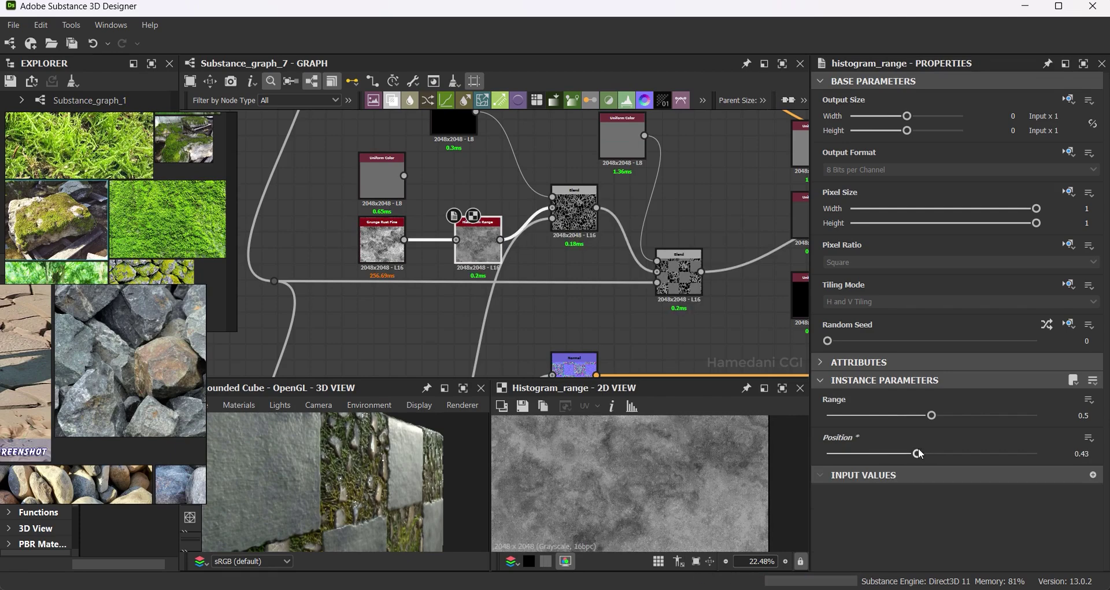
Delete the spare grey Uniform Color and brighten the top one to 200.
{"action": "left_click", "coordinate": [373, 183]}
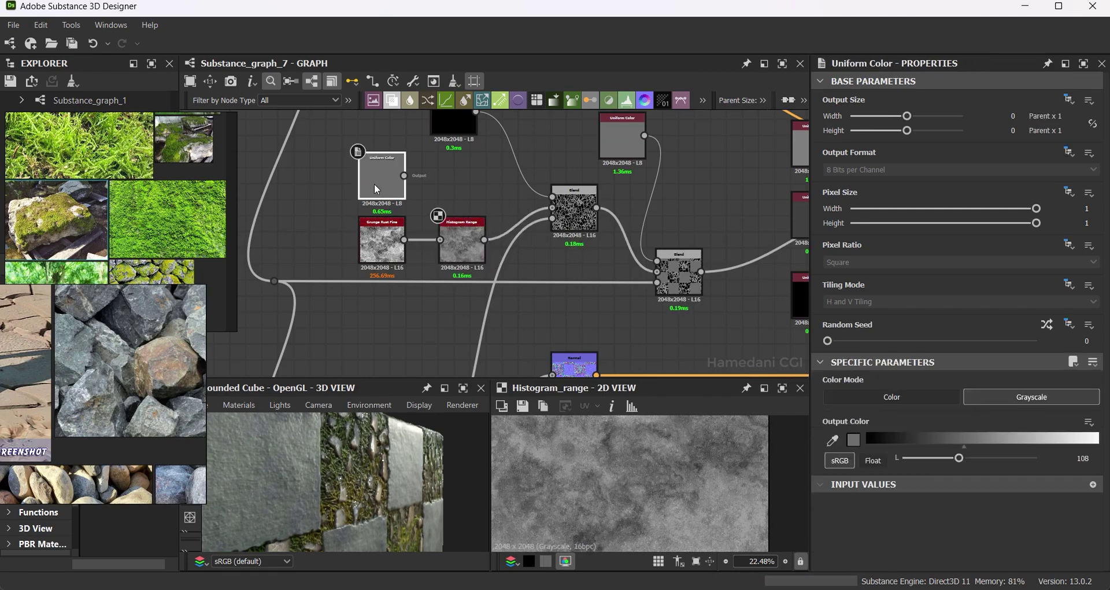
{"action": "key", "text": "Delete"}
{"action": "left_click", "coordinate": [453, 124]}
{"action": "left_click_drag", "start_coordinate": [904, 457], "coordinate": [1026, 458]}
{"action": "left_click", "coordinate": [1007, 457]}
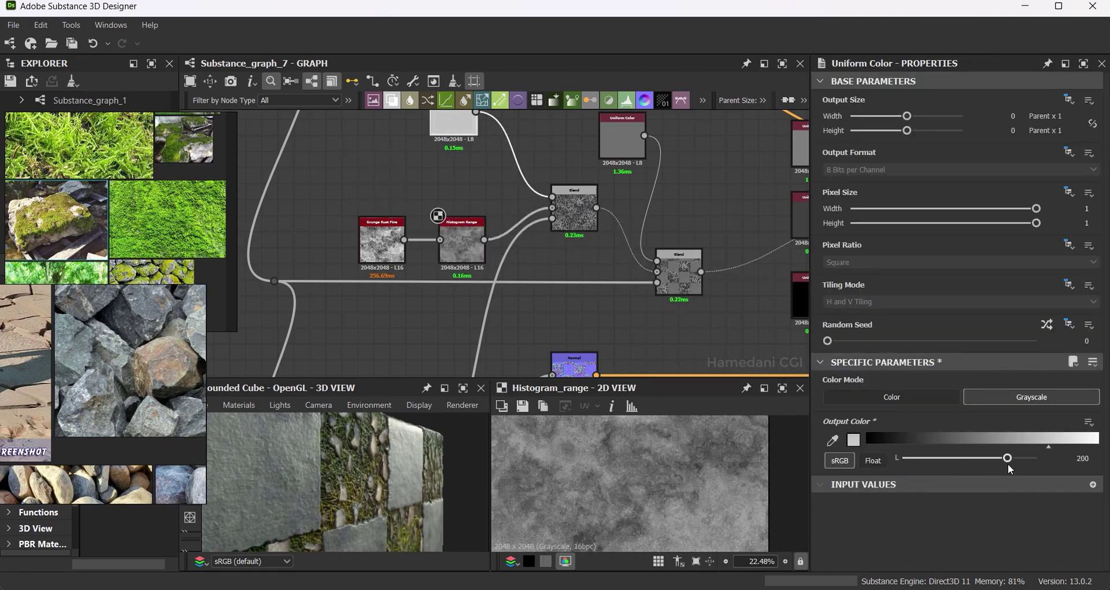
Plug a new Grunge Concrete node into the upper Blend, Balance 0.55.
{"action": "middle_click_drag", "start_coordinate": [417, 148], "coordinate": [462, 188]}
{"action": "key", "text": "space"}
{"action": "type", "text": "noise"}
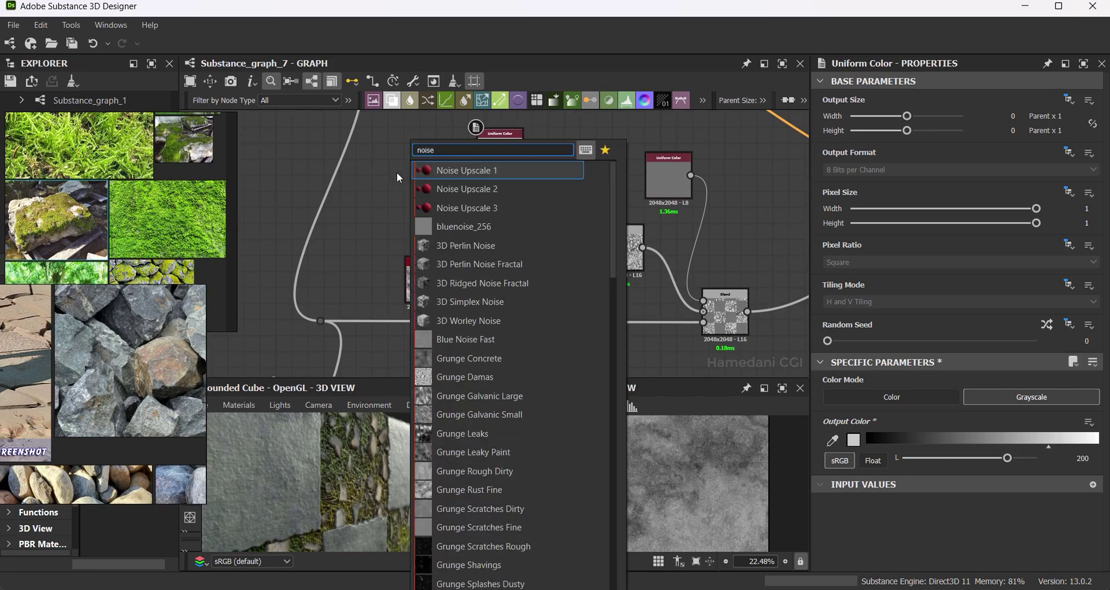
{"action": "left_click", "coordinate": [532, 362]}
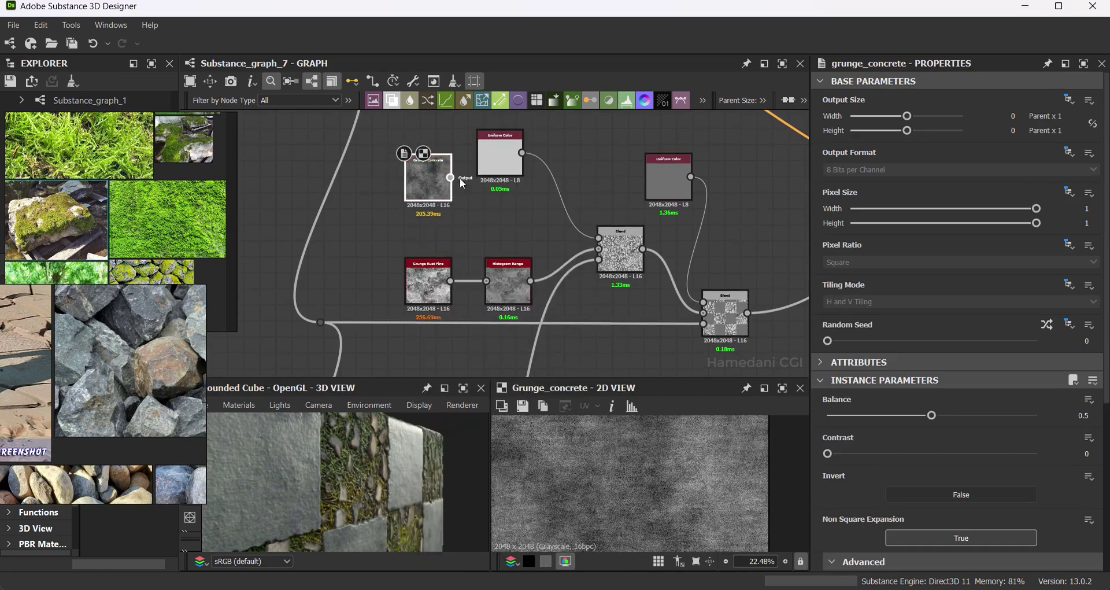
{"action": "left_click_drag", "start_coordinate": [450, 176], "coordinate": [599, 237]}
{"action": "mouse_move", "coordinate": [931, 415]}
{"action": "left_mouse_down"}
{"action": "mouse_move", "coordinate": [890, 416]}
{"action": "mouse_move", "coordinate": [1074, 426]}
{"action": "mouse_move", "coordinate": [942, 422]}
{"action": "left_mouse_up"}
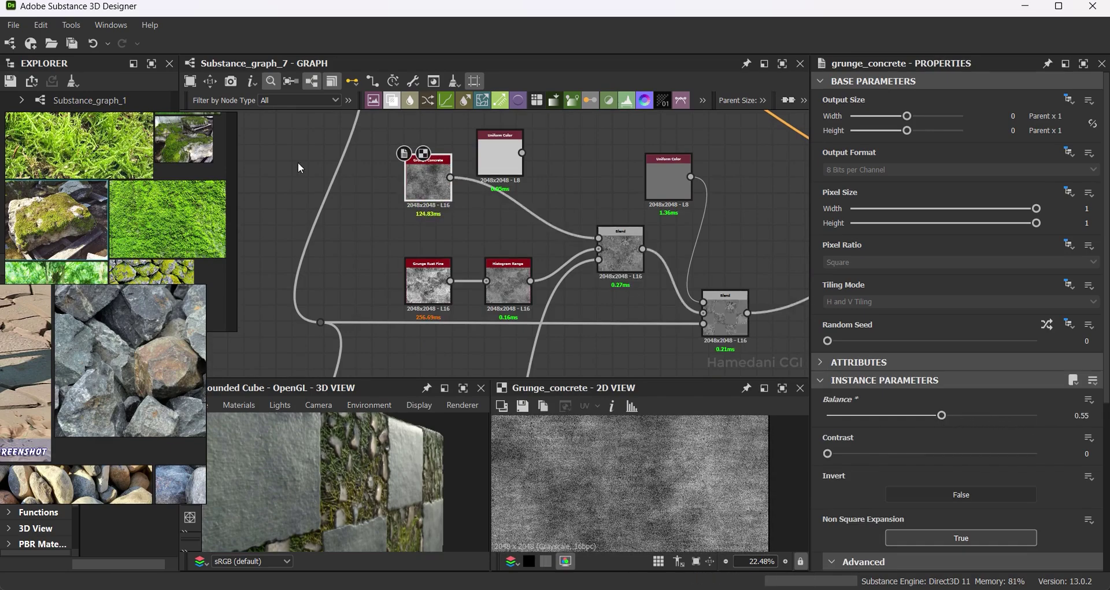
Add a Grunge Map 010 node from the node search.
{"action": "key", "text": "space"}
{"action": "type", "text": "grun"}
{"action": "scroll", "coordinate": [443, 482], "scroll_direction": "down", "scroll_amount": 2}
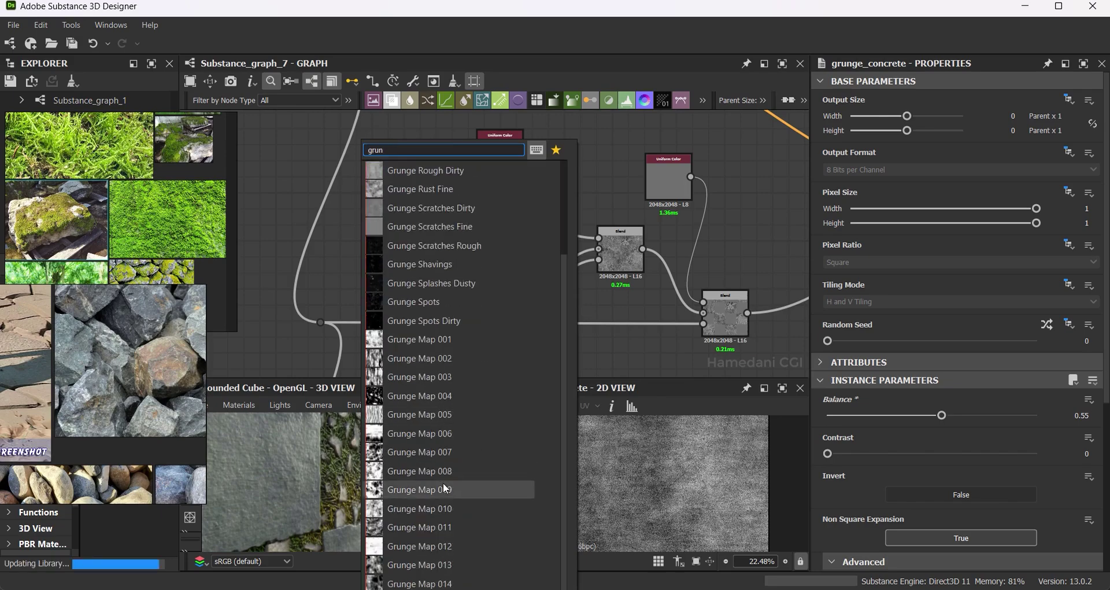
{"action": "left_click", "coordinate": [439, 503]}
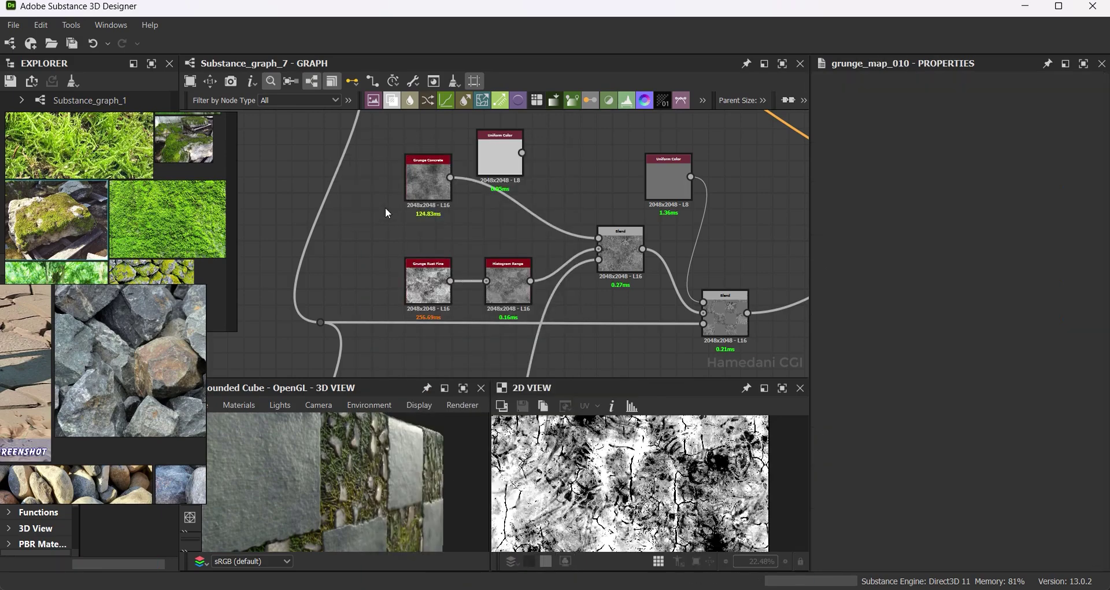
Add a Grunge Rust Fine node beside Grunge Concrete, moving the top Uniform Color aside.
{"action": "left_click", "coordinate": [429, 189]}
{"action": "key", "text": "space"}
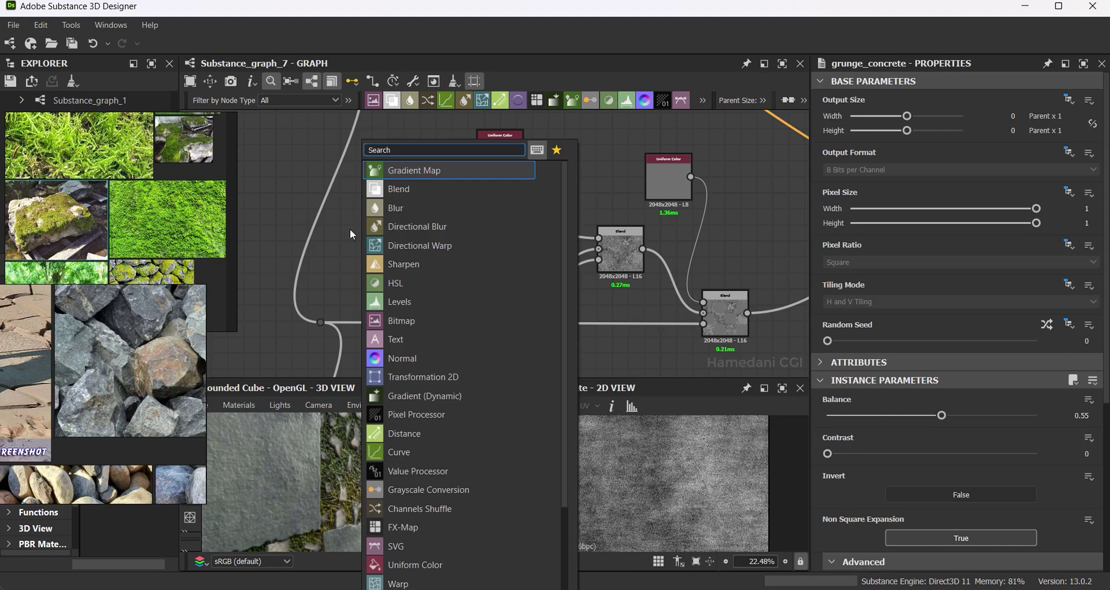
{"action": "type", "text": "grun"}
{"action": "left_click", "coordinate": [417, 460]}
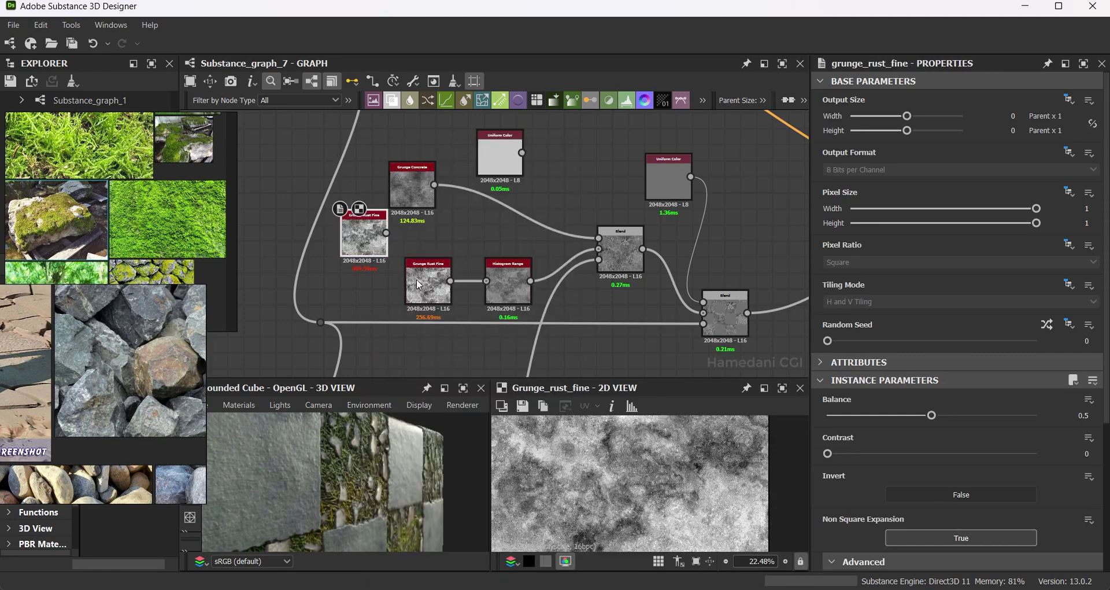
{"action": "left_click_drag", "start_coordinate": [374, 219], "coordinate": [422, 122]}
{"action": "left_click_drag", "start_coordinate": [493, 173], "coordinate": [534, 157]}
{"action": "scroll", "coordinate": [435, 188], "scroll_direction": "up", "scroll_amount": 1}
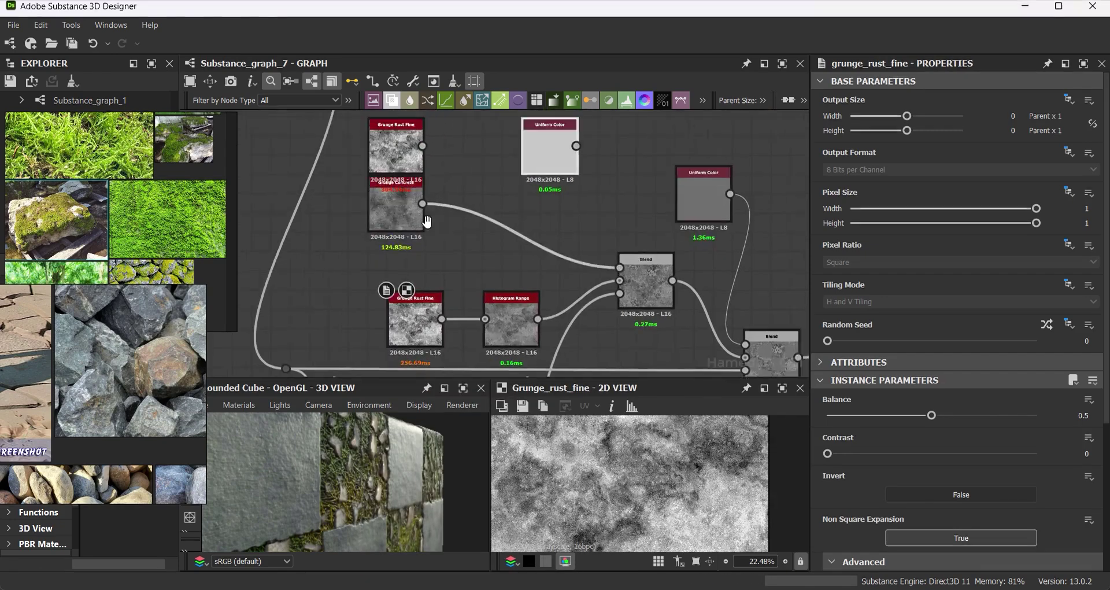
{"action": "scroll", "coordinate": [369, 216], "scroll_direction": "up", "scroll_amount": 1}
Blend both grunge textures in a new Blend at 0.48 opacity feeding the existing Blend.
{"action": "left_click_drag", "start_coordinate": [445, 230], "coordinate": [451, 225]}
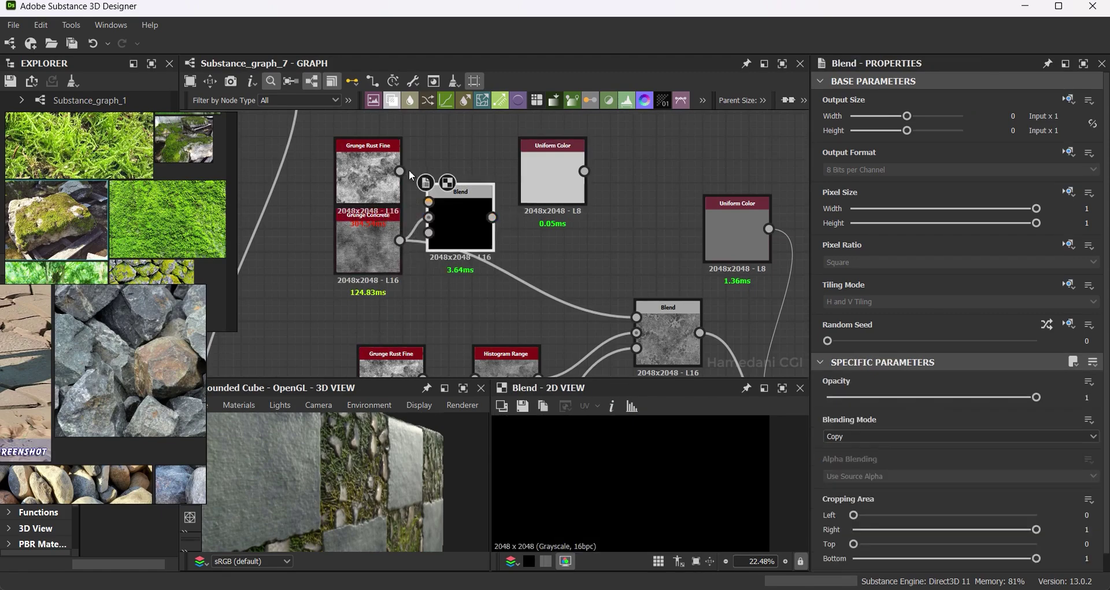
{"action": "left_click_drag", "start_coordinate": [400, 171], "coordinate": [428, 202]}
{"action": "left_click_drag", "start_coordinate": [1036, 397], "coordinate": [928, 403]}
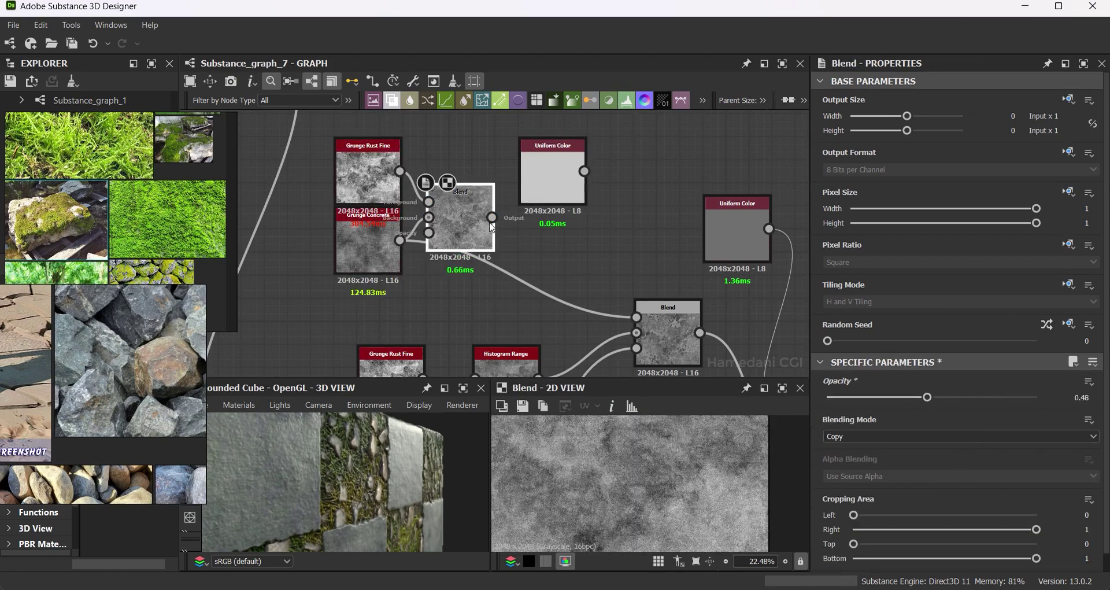
{"action": "left_click", "coordinate": [626, 312]}
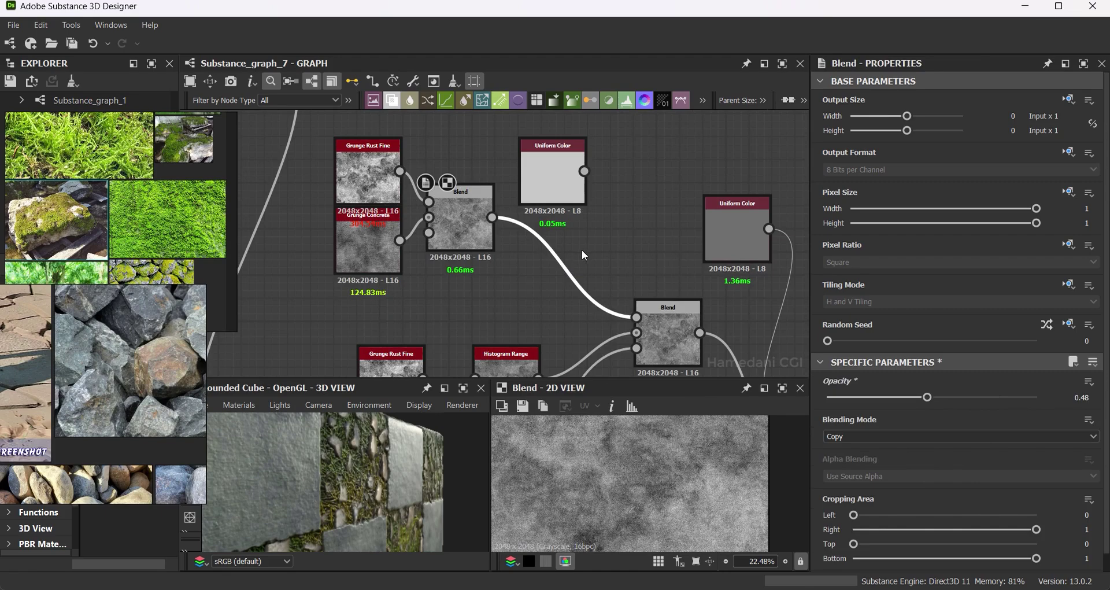
{"action": "scroll", "coordinate": [587, 289], "scroll_direction": "down", "scroll_amount": 3}
{"action": "left_click", "coordinate": [575, 212]}
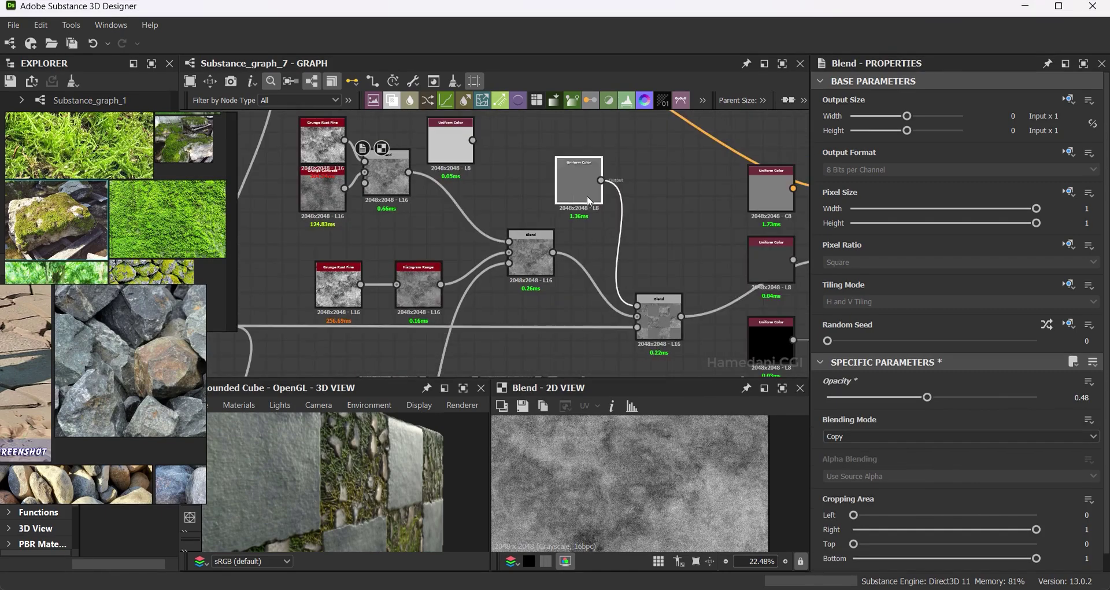
{"action": "key", "text": "space"}
{"action": "key", "text": "Escape"}
{"action": "middle_click_drag", "start_coordinate": [613, 214], "coordinate": [714, 206]}
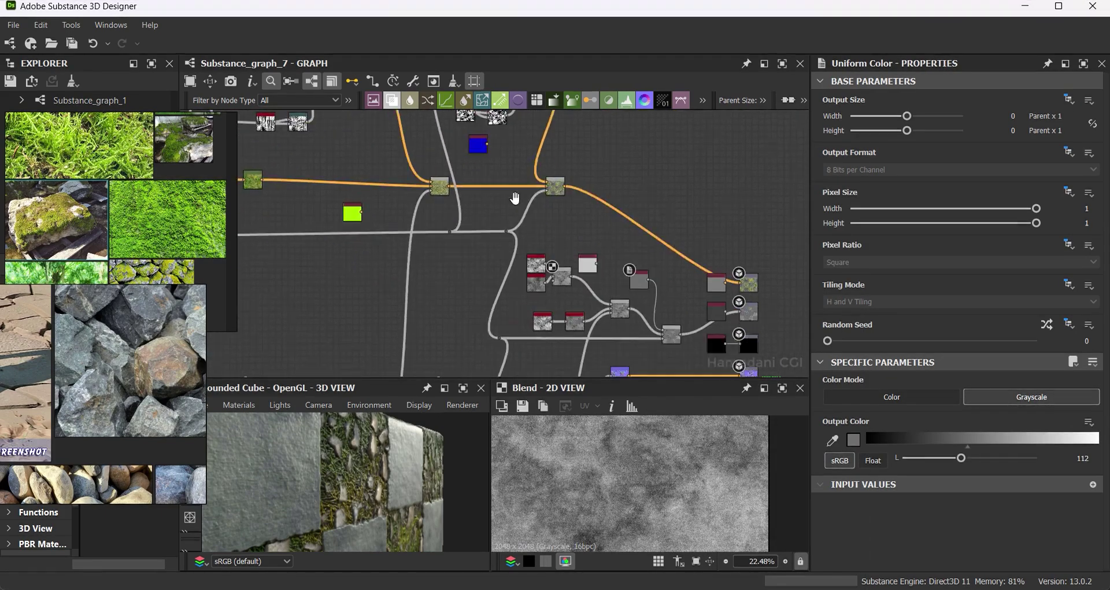
Add a Blend mixing both Directional Warp outputs at 0.53 opacity.
{"action": "scroll", "coordinate": [714, 205], "scroll_direction": "down", "scroll_amount": 3}
{"action": "scroll", "coordinate": [433, 173], "scroll_direction": "up", "scroll_amount": 2}
{"action": "scroll", "coordinate": [446, 193], "scroll_direction": "up", "scroll_amount": 2}
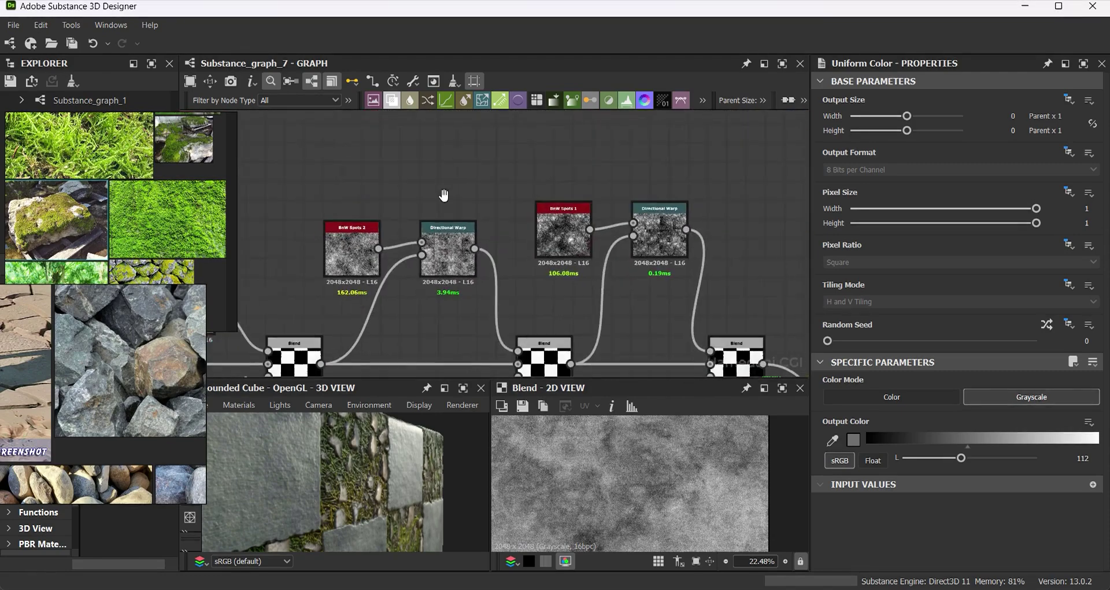
{"action": "middle_click_drag", "start_coordinate": [447, 193], "coordinate": [456, 214]}
{"action": "scroll", "coordinate": [456, 214], "scroll_direction": "down", "scroll_amount": 1}
{"action": "left_click", "coordinate": [391, 100]}
{"action": "scroll", "coordinate": [658, 180], "scroll_direction": "down", "scroll_amount": 2}
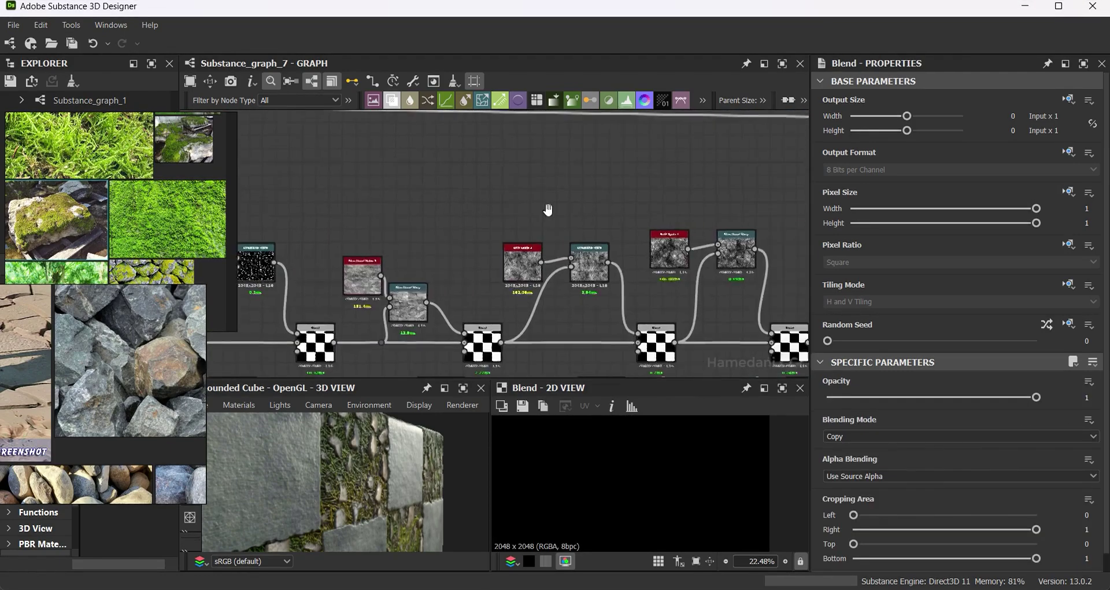
{"action": "left_click_drag", "start_coordinate": [428, 260], "coordinate": [645, 171]}
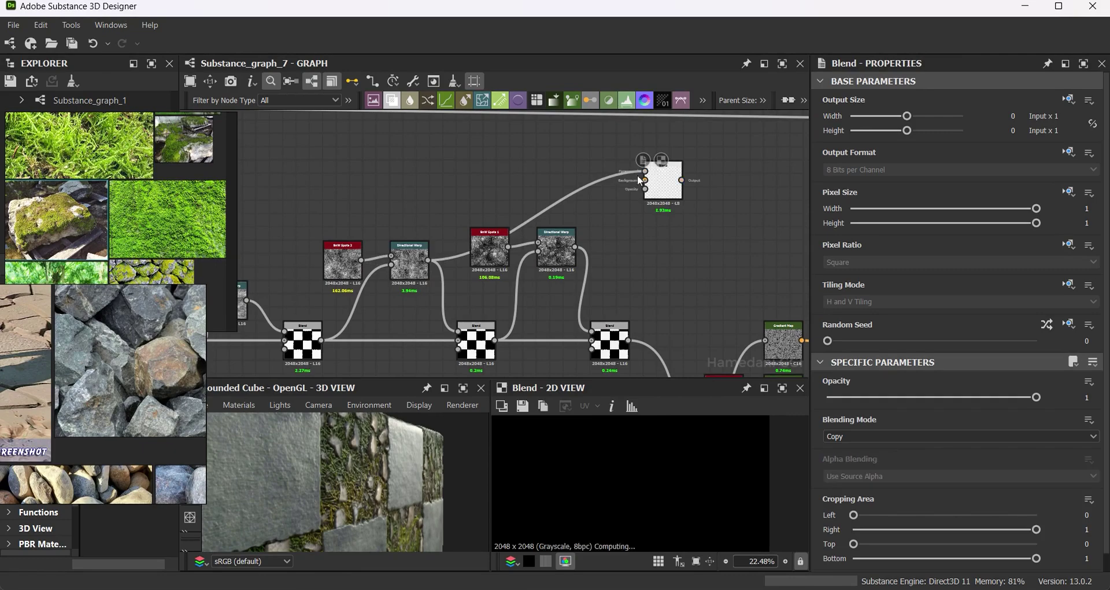
{"action": "left_click_drag", "start_coordinate": [575, 247], "coordinate": [645, 180]}
{"action": "left_click_drag", "start_coordinate": [1036, 397], "coordinate": [941, 399]}
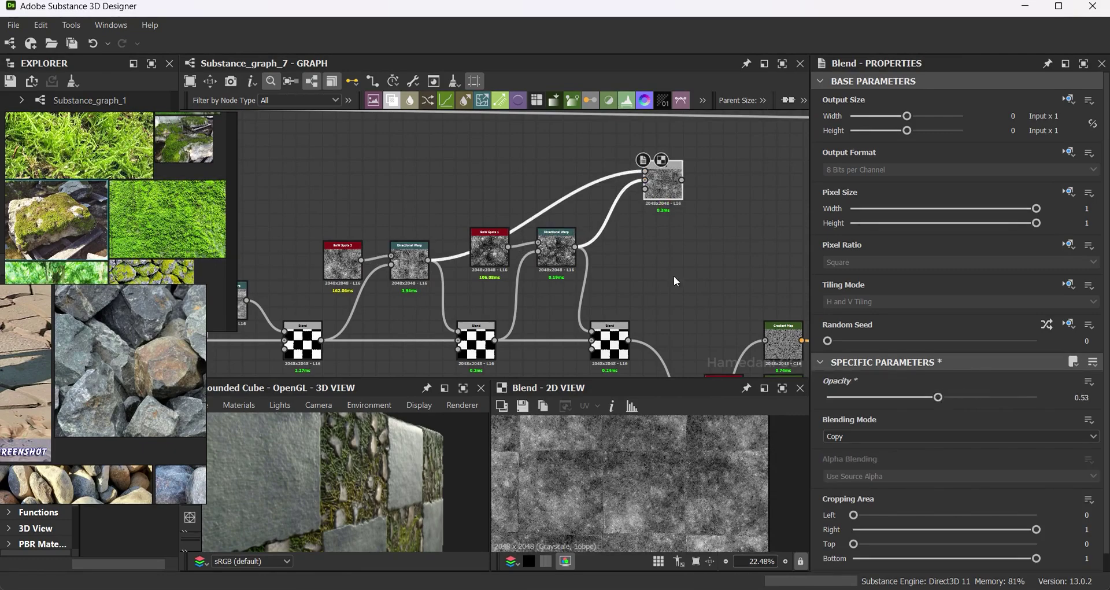
Move that Blend to the grunge section and reroute its long link with a Dot.
{"action": "scroll", "coordinate": [674, 275], "scroll_direction": "down", "scroll_amount": 4}
{"action": "left_click_drag", "start_coordinate": [313, 155], "coordinate": [692, 290]}
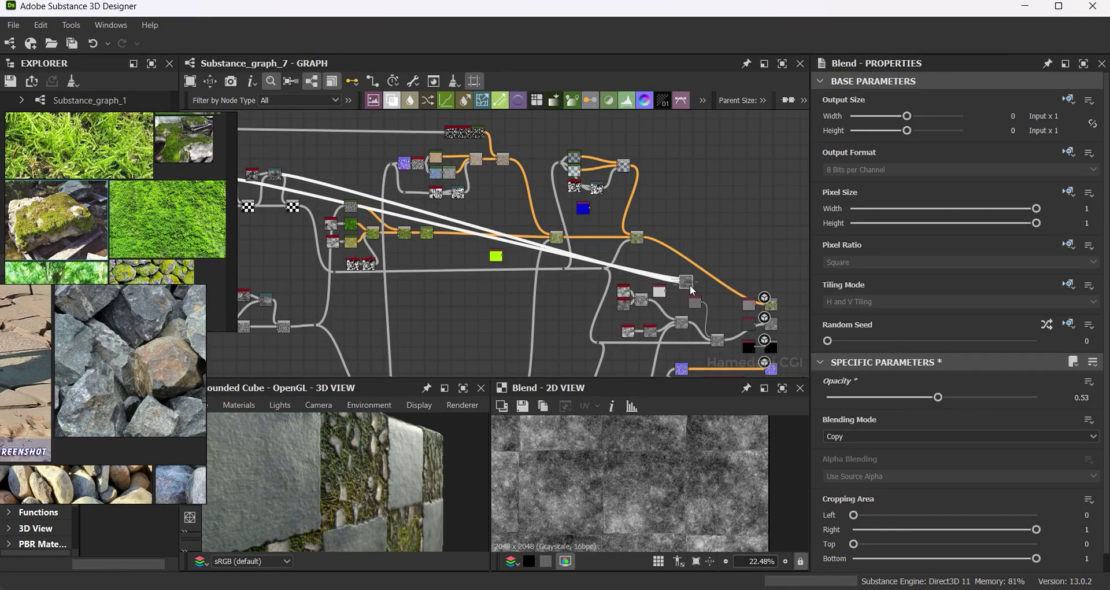
{"action": "middle_click_drag", "start_coordinate": [410, 301], "coordinate": [461, 310]}
{"action": "mouse_move", "coordinate": [531, 251]}
{"action": "left_mouse_down"}
{"action": "mouse_move", "coordinate": [384, 293]}
{"action": "mouse_move", "coordinate": [301, 292]}
{"action": "left_mouse_up"}
{"action": "left_click_drag", "start_coordinate": [577, 255], "coordinate": [316, 290]}
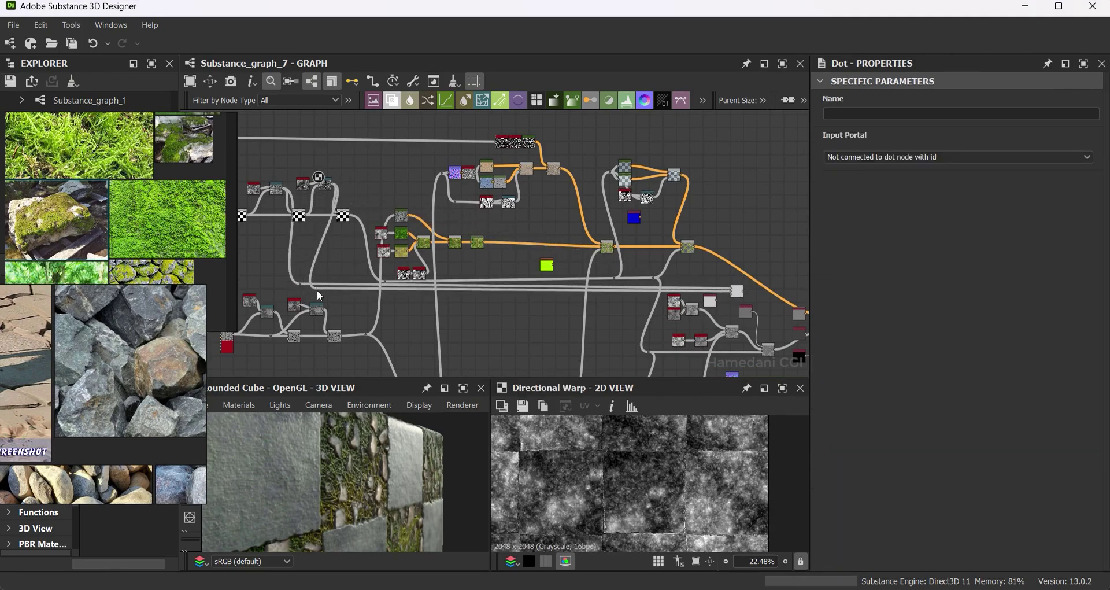
{"action": "scroll", "coordinate": [684, 275], "scroll_direction": "up", "scroll_amount": 6}
{"action": "left_click", "coordinate": [683, 274]}
{"action": "middle_click_drag", "start_coordinate": [684, 275], "coordinate": [433, 213]}
{"action": "scroll", "coordinate": [480, 165], "scroll_direction": "up", "scroll_amount": 2}
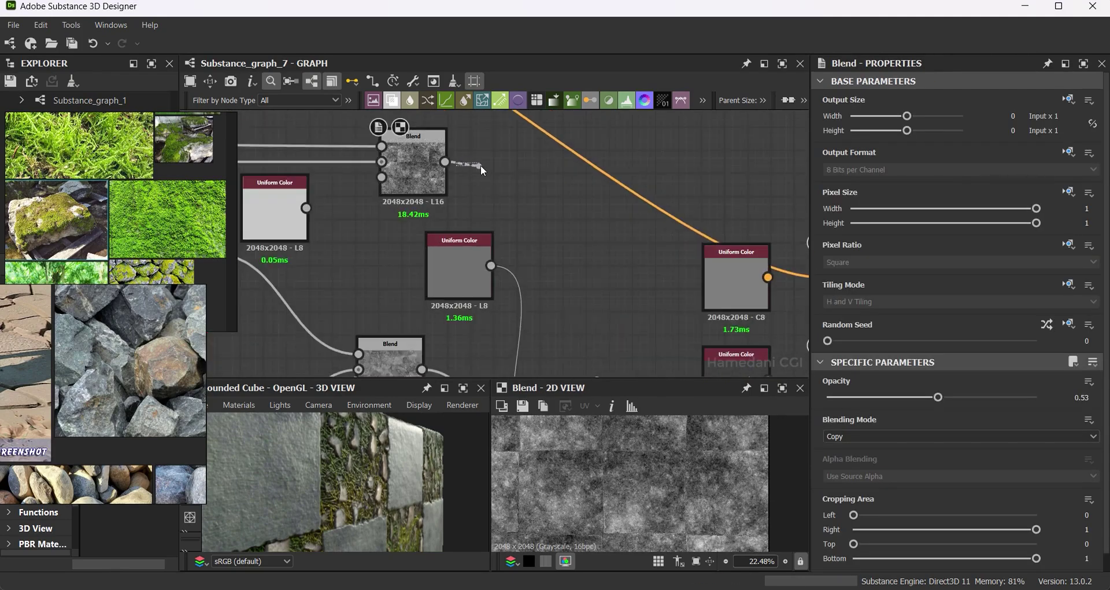
{"action": "key", "text": "space"}
Add a Histogram Range after the spot-mask Blend into the lower Blend, Range 1, Position 0.69.
{"action": "type", "text": "his"}
{"action": "left_click", "coordinate": [519, 171]}
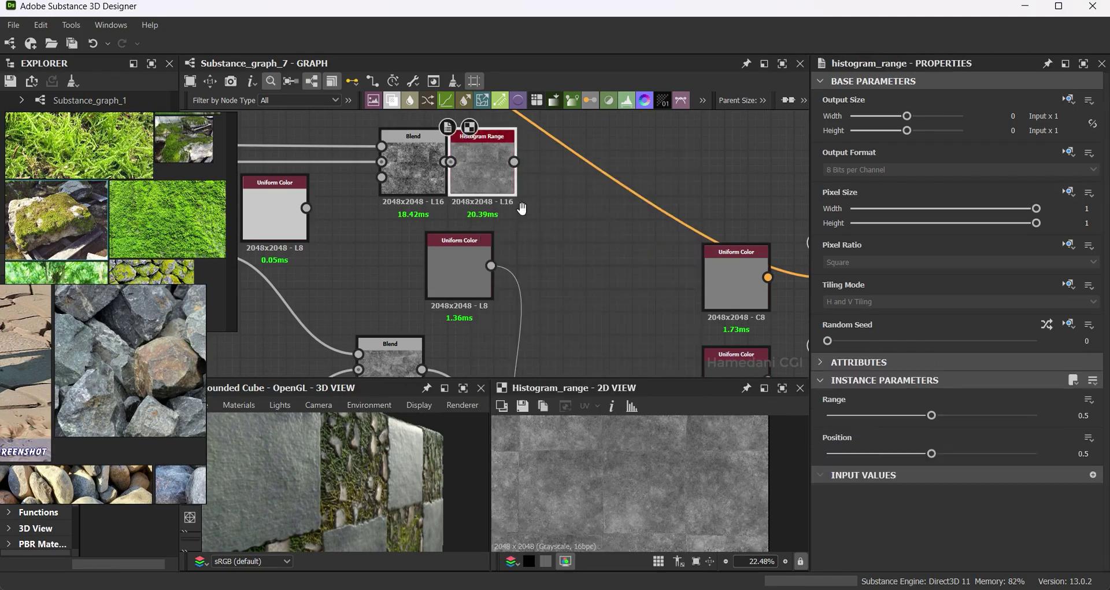
{"action": "scroll", "coordinate": [511, 165], "scroll_direction": "down", "scroll_amount": 4}
{"action": "left_click_drag", "start_coordinate": [566, 132], "coordinate": [592, 300]}
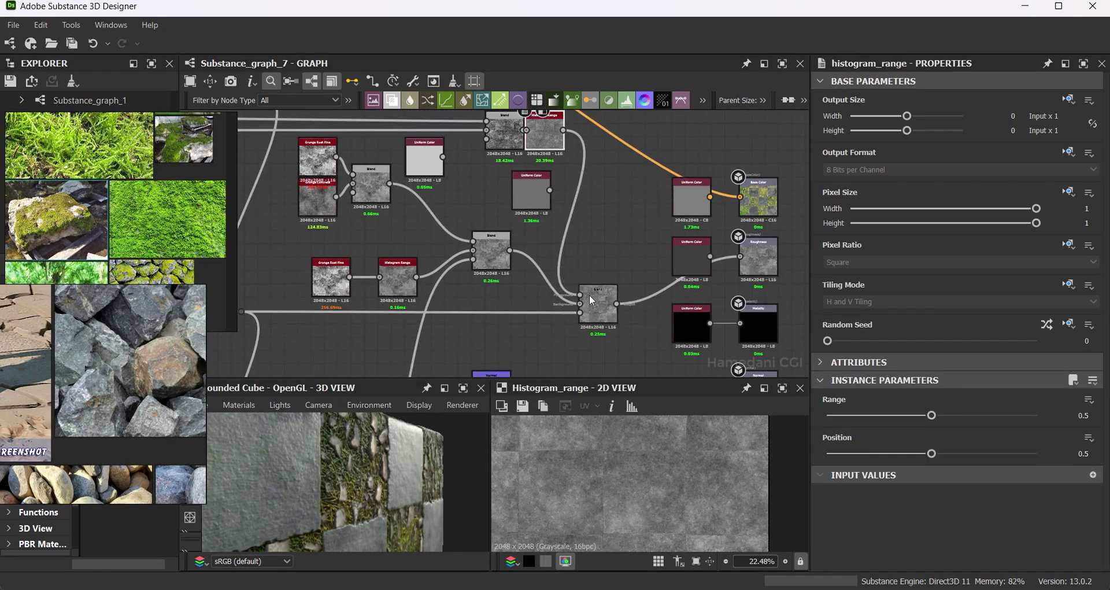
{"action": "left_click_drag", "start_coordinate": [931, 453], "coordinate": [971, 453]}
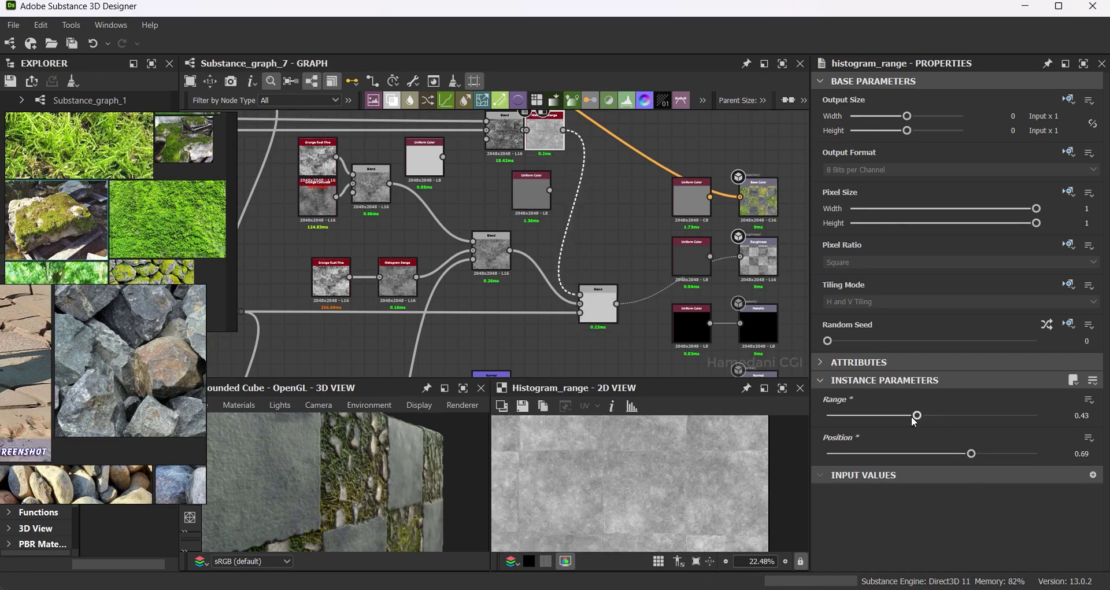
{"action": "left_click_drag", "start_coordinate": [931, 415], "coordinate": [1075, 426]}
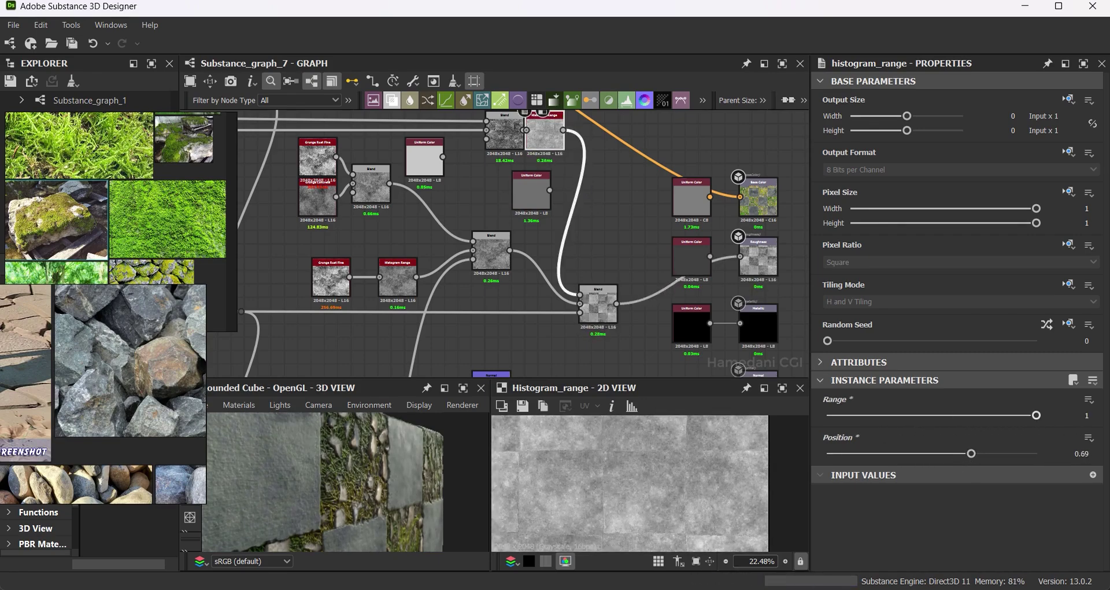
{"action": "left_click_drag", "start_coordinate": [406, 477], "coordinate": [407, 464]}
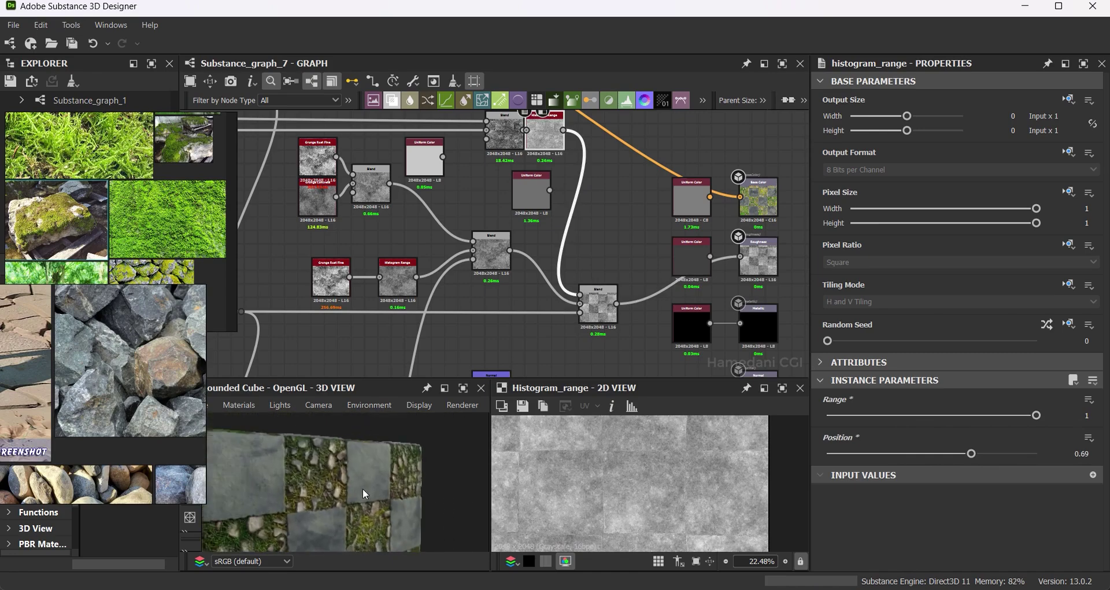
Dismiss the unsaved-changes warning and choose the Default preview material for editing.
{"action": "left_click", "coordinate": [235, 408]}
{"action": "left_click", "coordinate": [137, 452]}
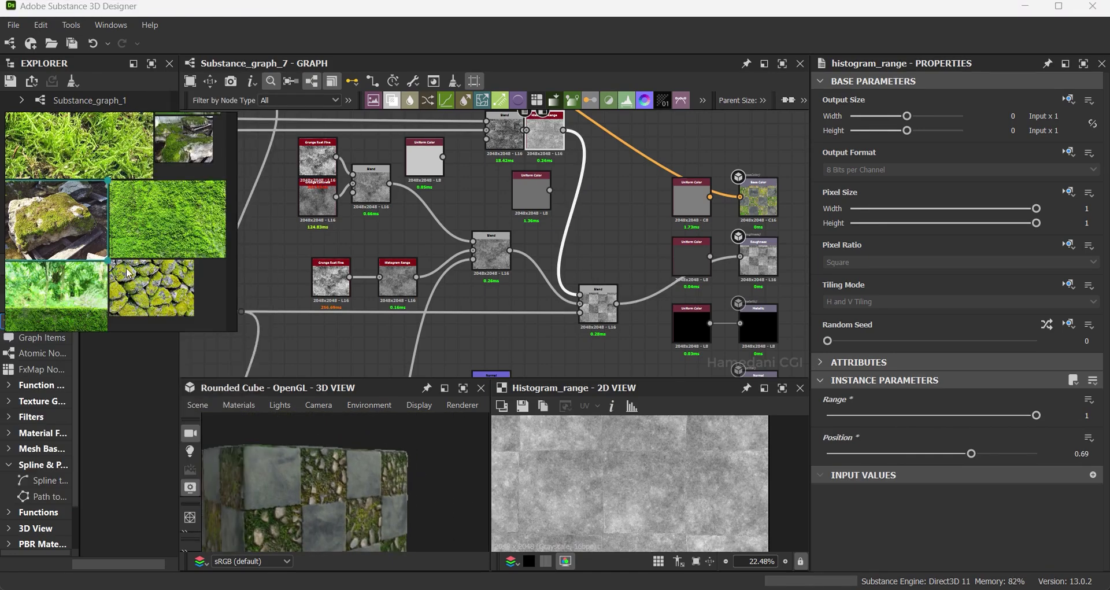
{"action": "left_click", "coordinate": [197, 404]}
{"action": "left_click", "coordinate": [347, 487]}
{"action": "left_click", "coordinate": [239, 404]}
{"action": "mouse_move", "coordinate": [255, 422]}
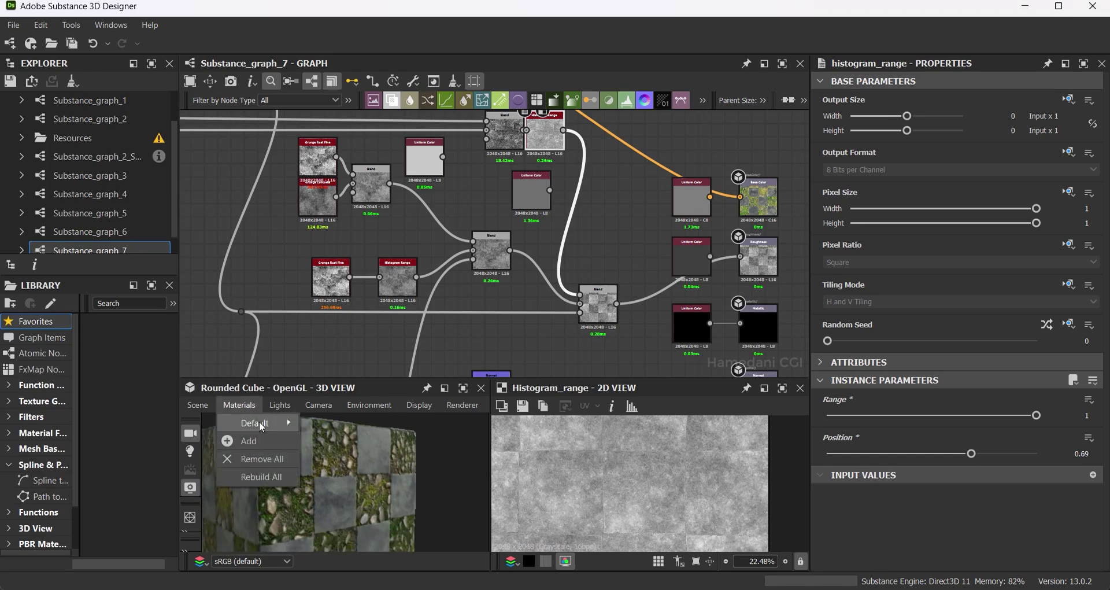
{"action": "left_click", "coordinate": [432, 427]}
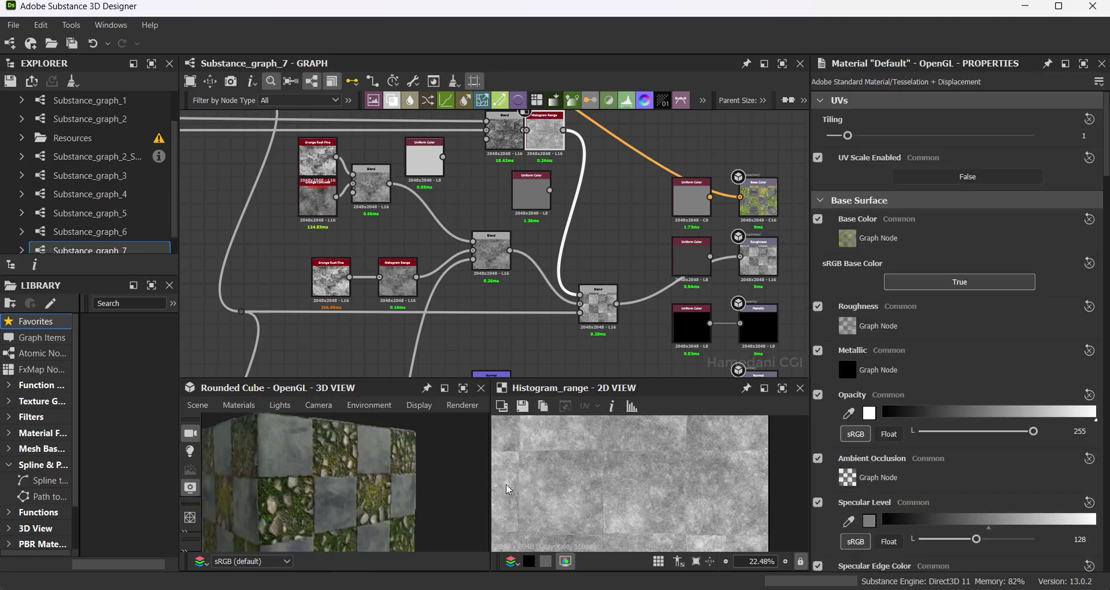
Set the Default material's Tessellation Factor to 10 and Height Scale to 2.2.
{"action": "scroll", "coordinate": [863, 321], "scroll_direction": "down", "scroll_amount": 5}
{"action": "scroll", "coordinate": [863, 321], "scroll_direction": "down", "scroll_amount": 5}
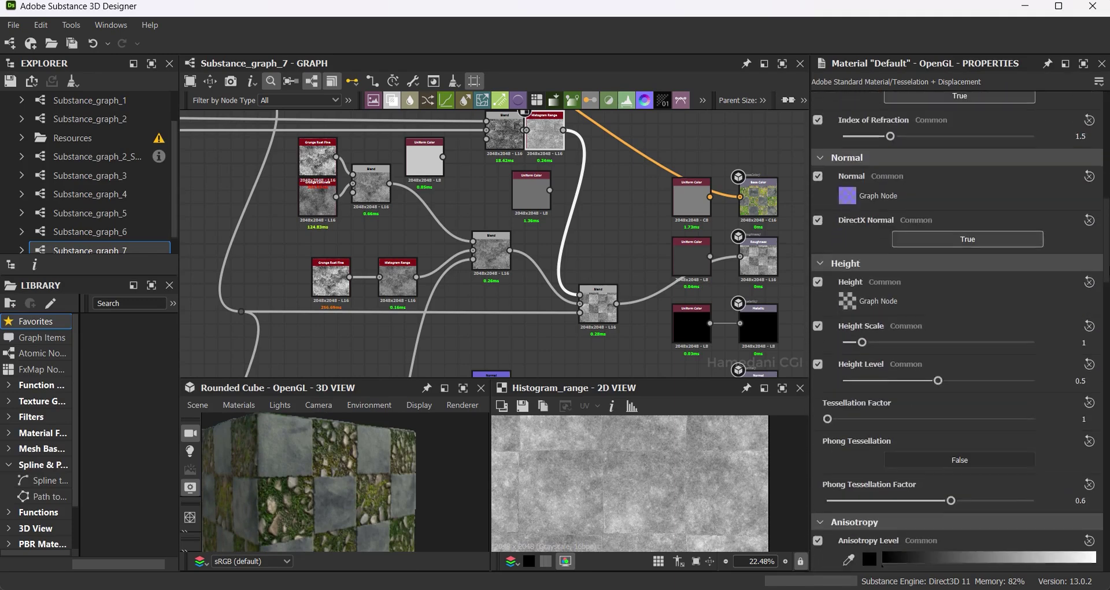
{"action": "scroll", "coordinate": [863, 320], "scroll_direction": "down", "scroll_amount": 3}
{"action": "left_click_drag", "start_coordinate": [903, 318], "coordinate": [963, 323]}
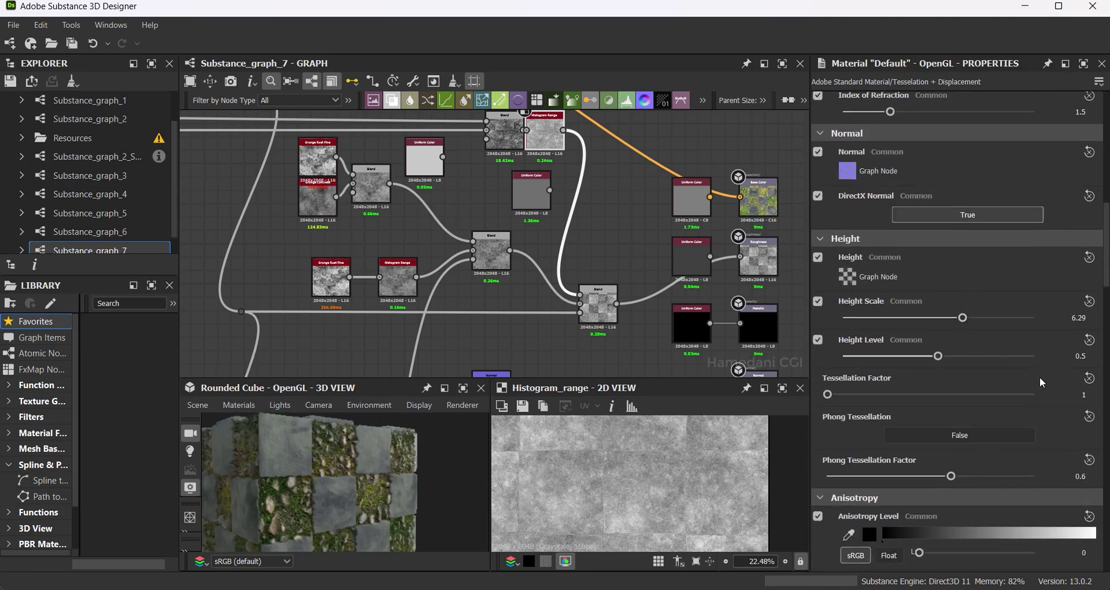
{"action": "left_click", "coordinate": [1083, 394]}
{"action": "type", "text": "0"}
{"action": "key", "text": "Return"}
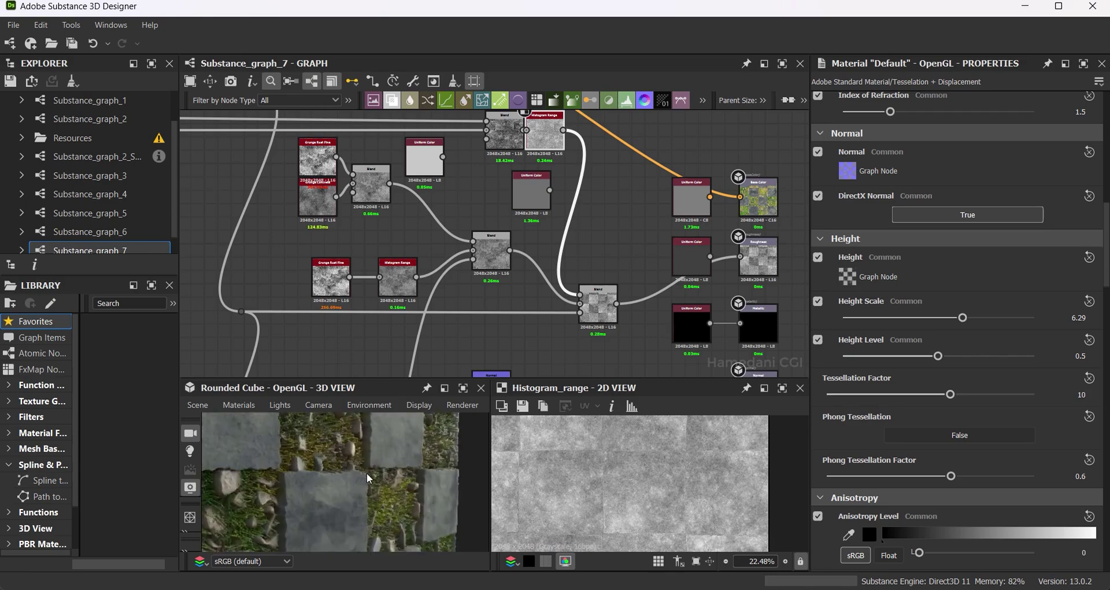
{"action": "left_click_drag", "start_coordinate": [963, 322], "coordinate": [889, 323]}
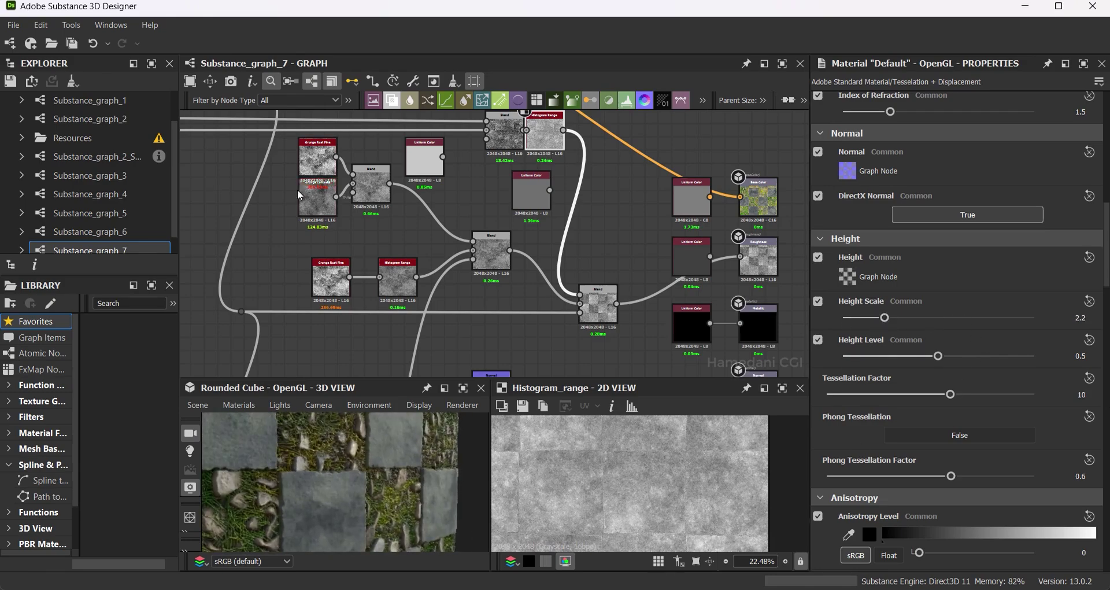
{"action": "scroll", "coordinate": [300, 196], "scroll_direction": "down", "scroll_amount": 5}
{"action": "scroll", "coordinate": [281, 181], "scroll_direction": "down", "scroll_amount": 3}
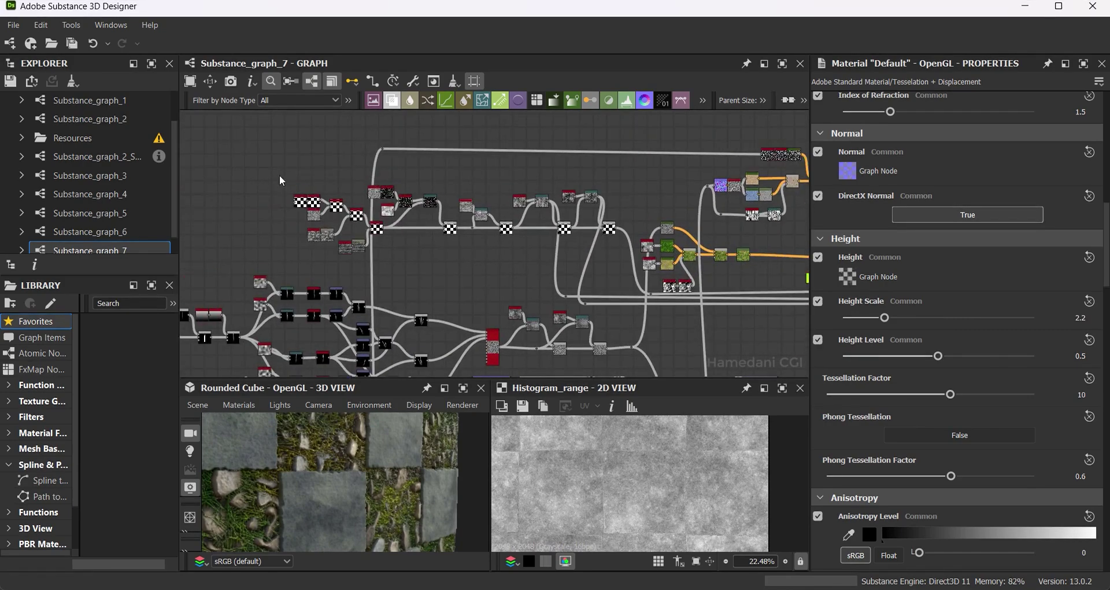
Add a Flood Fill node fed by the checker Blend node's output.
{"action": "left_click_drag", "start_coordinate": [282, 181], "coordinate": [621, 257]}
{"action": "left_click_drag", "start_coordinate": [564, 228], "coordinate": [495, 223]}
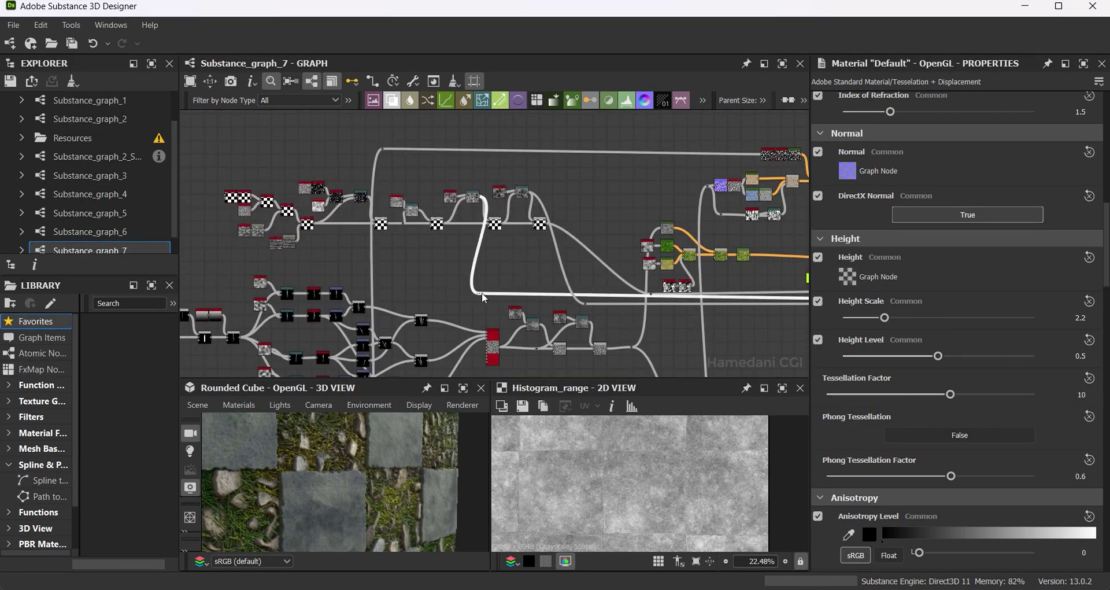
{"action": "scroll", "coordinate": [524, 191], "scroll_direction": "up", "scroll_amount": 3}
{"action": "scroll", "coordinate": [524, 191], "scroll_direction": "up", "scroll_amount": 3}
{"action": "double_click", "coordinate": [453, 277]}
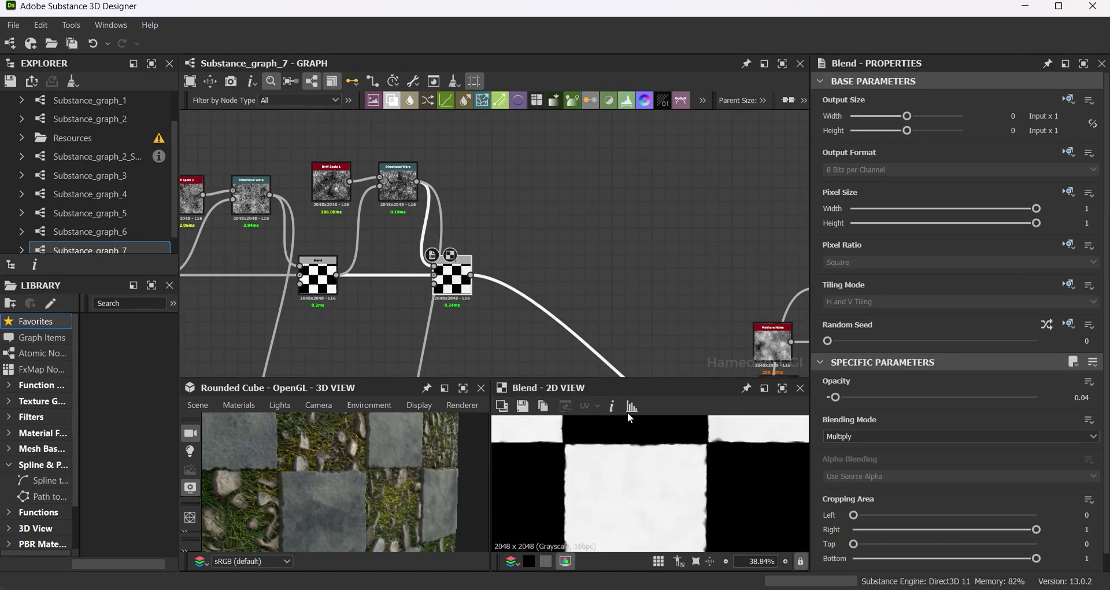
{"action": "middle_click_drag", "start_coordinate": [484, 114], "coordinate": [466, 178]}
{"action": "key", "text": "space"}
{"action": "type", "text": "flo"}
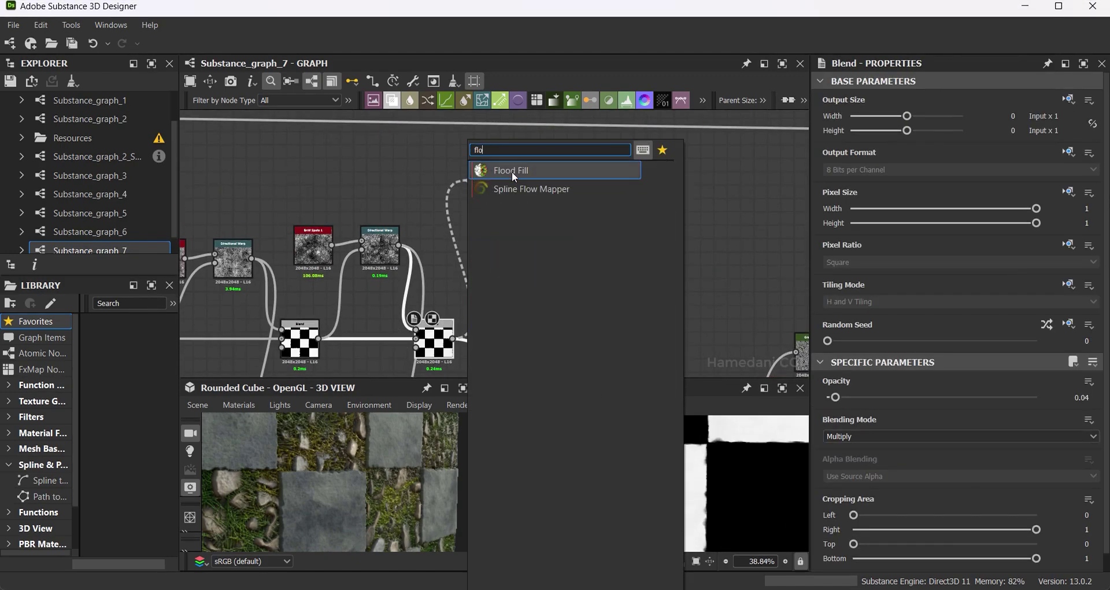
{"action": "left_click", "coordinate": [511, 171]}
Try Tile Generator Scale 0.95, then undo back to 0.98.
{"action": "mouse_move", "coordinate": [470, 367]}
{"action": "middle_mouse_down"}
{"action": "mouse_move", "coordinate": [241, 330]}
{"action": "mouse_move", "coordinate": [564, 308]}
{"action": "mouse_move", "coordinate": [647, 330]}
{"action": "middle_mouse_up"}
{"action": "scroll", "coordinate": [563, 308], "scroll_direction": "up", "scroll_amount": 2}
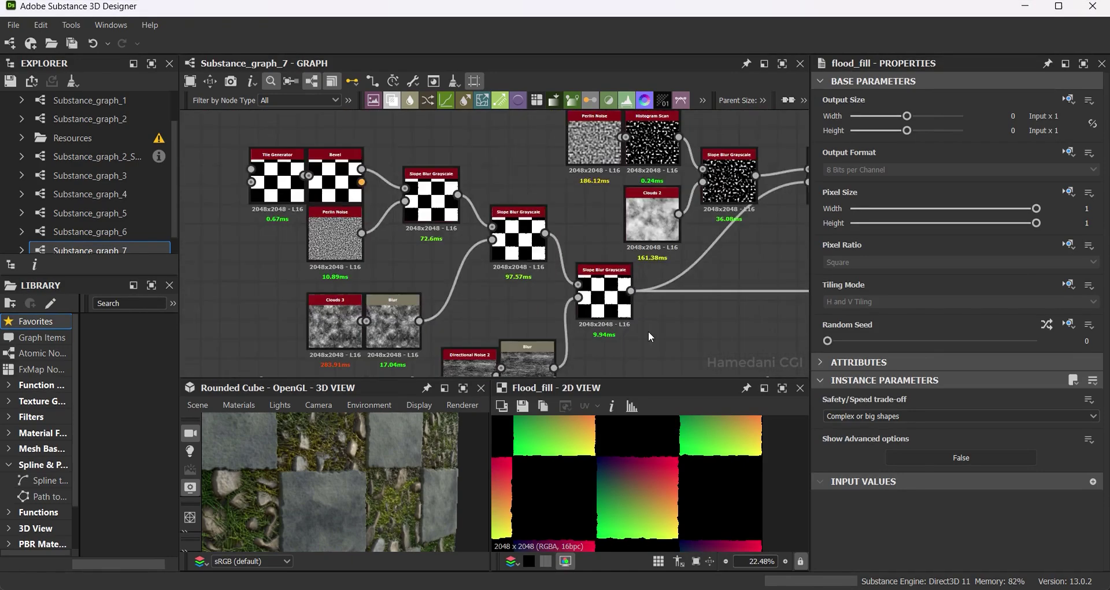
{"action": "scroll", "coordinate": [647, 331], "scroll_direction": "down", "scroll_amount": 2}
{"action": "left_click", "coordinate": [405, 200]}
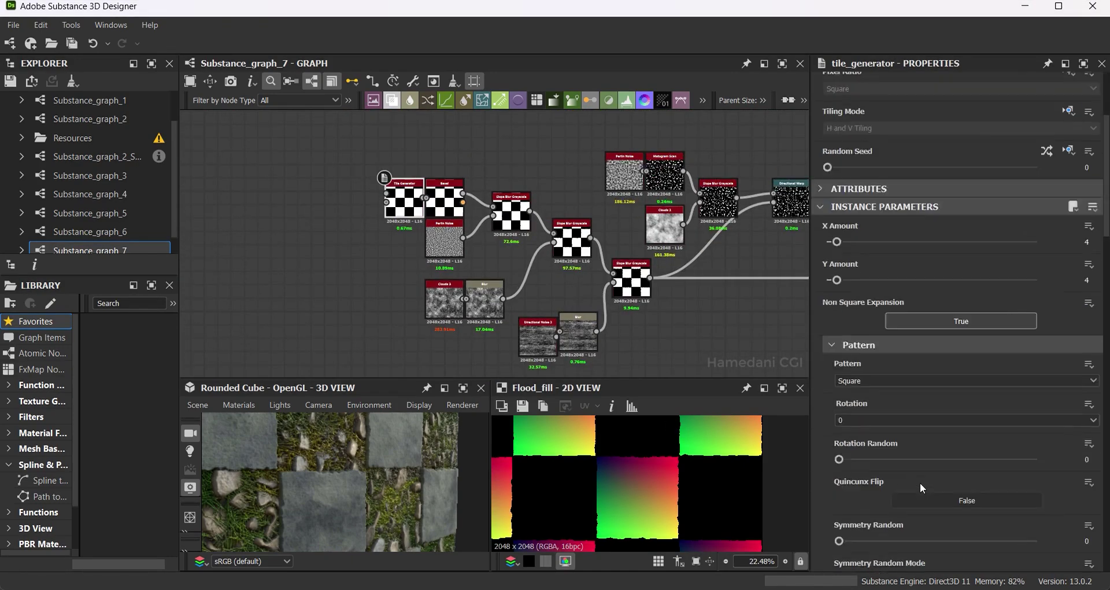
{"action": "scroll", "coordinate": [920, 482], "scroll_direction": "down", "scroll_amount": 5}
{"action": "left_click", "coordinate": [1080, 551]}
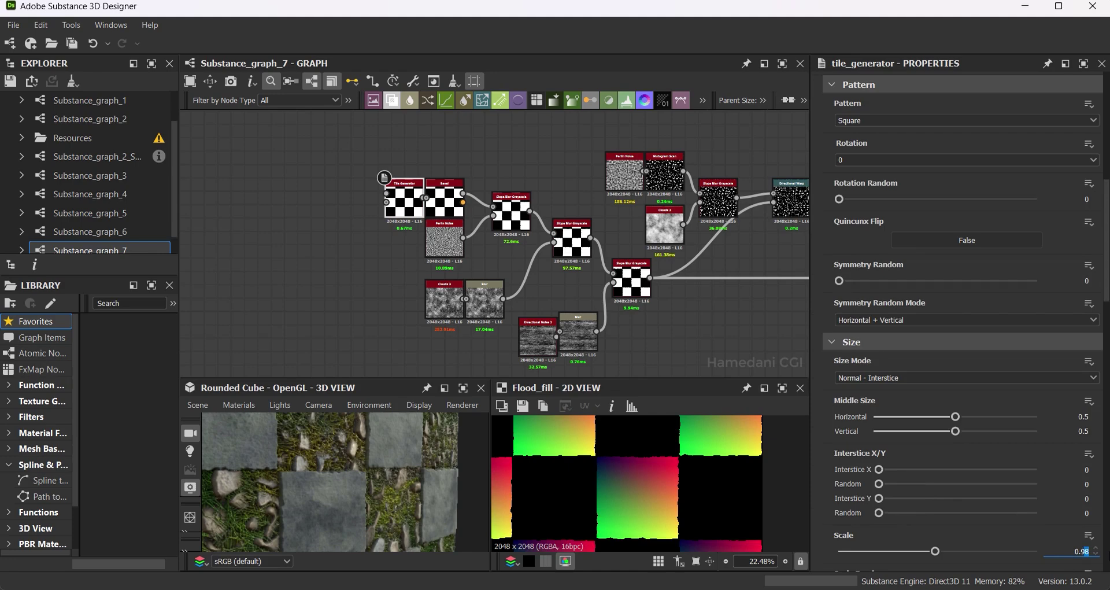
{"action": "type", "text": "5"}
{"action": "key", "text": "Return"}
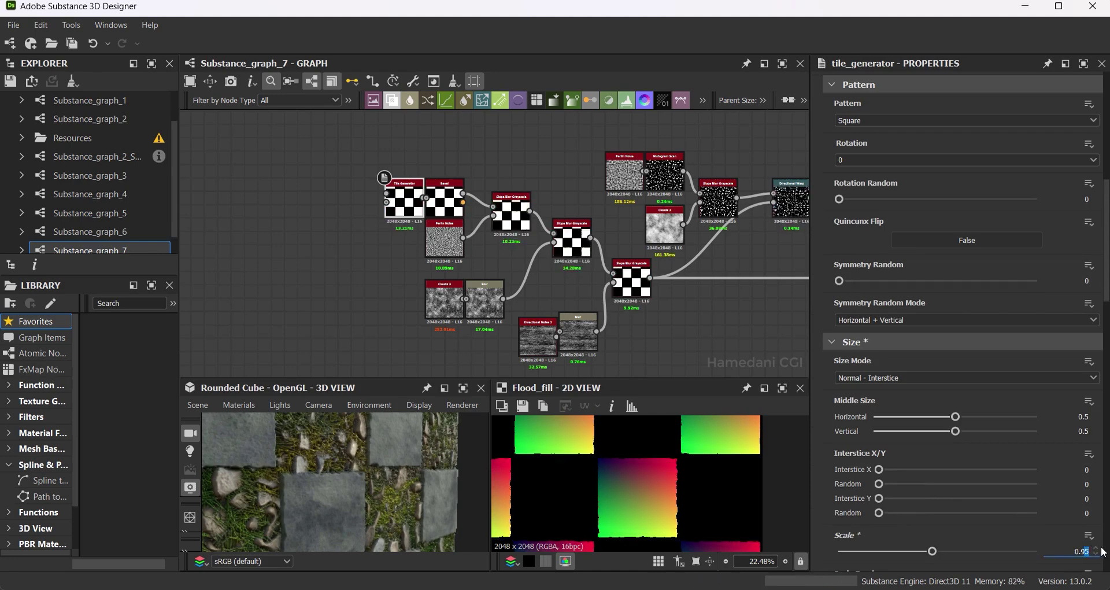
{"action": "key", "text": "ctrl+z"}
{"action": "scroll", "coordinate": [670, 179], "scroll_direction": "down", "scroll_amount": 3}
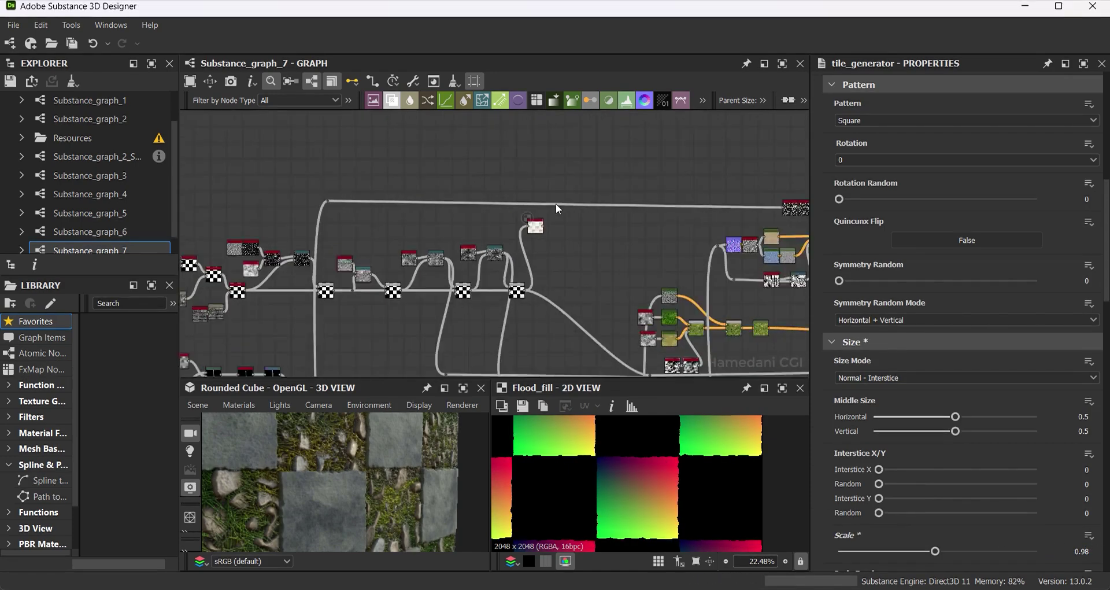
Add a Flood Fill to Gradient node from the Flood Fill output with Angle Variation 0.64.
{"action": "scroll", "coordinate": [556, 207], "scroll_direction": "up", "scroll_amount": 3}
{"action": "left_click_drag", "start_coordinate": [535, 231], "coordinate": [583, 226]}
{"action": "type", "text": "flo"}
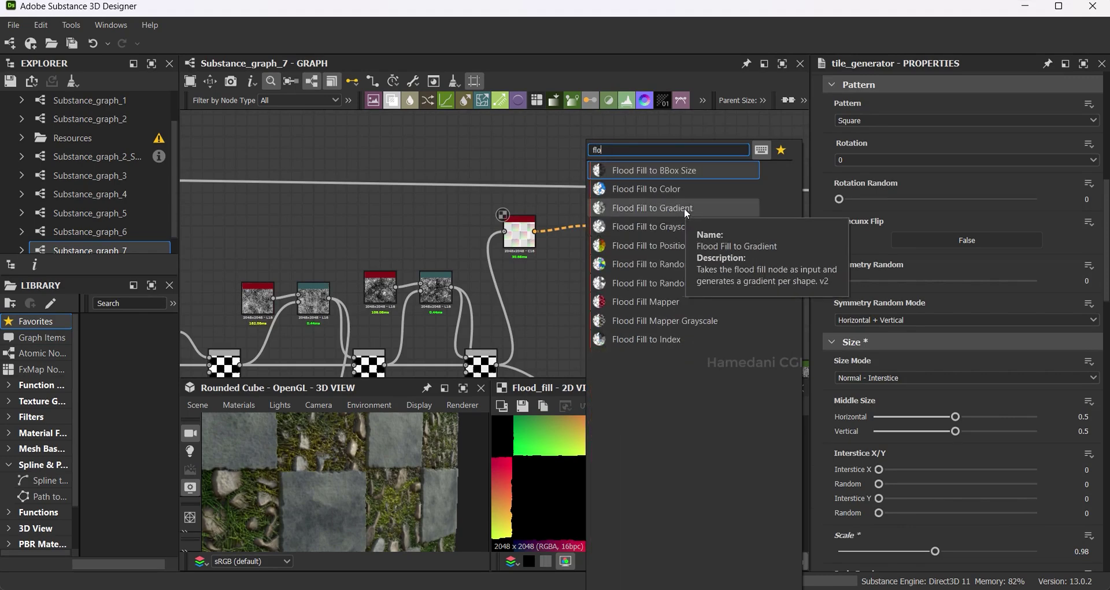
{"action": "left_click", "coordinate": [685, 207]}
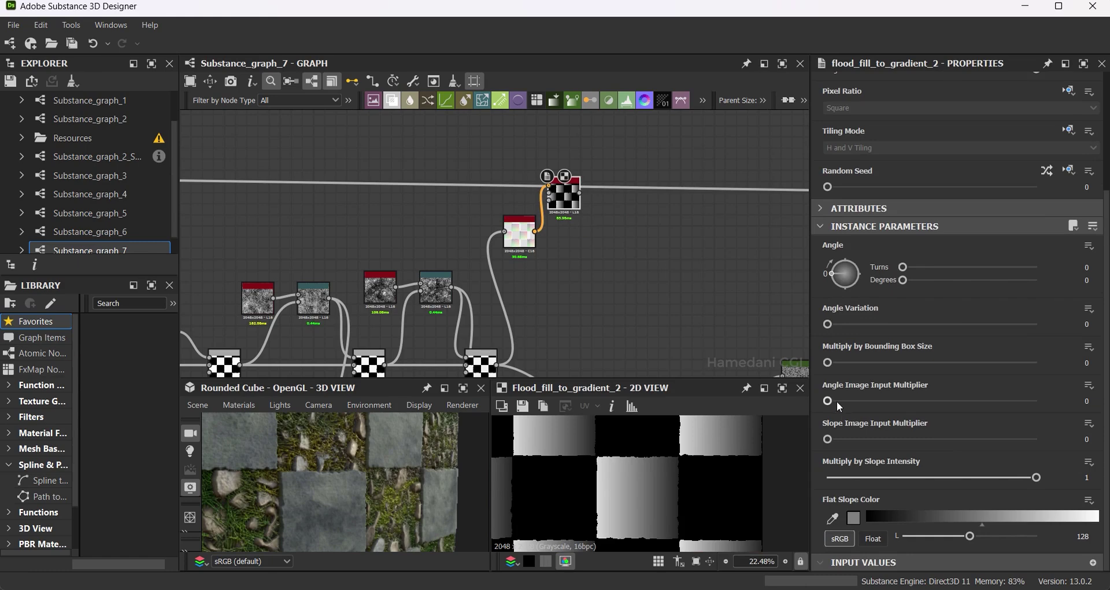
{"action": "left_click_drag", "start_coordinate": [840, 325], "coordinate": [960, 324]}
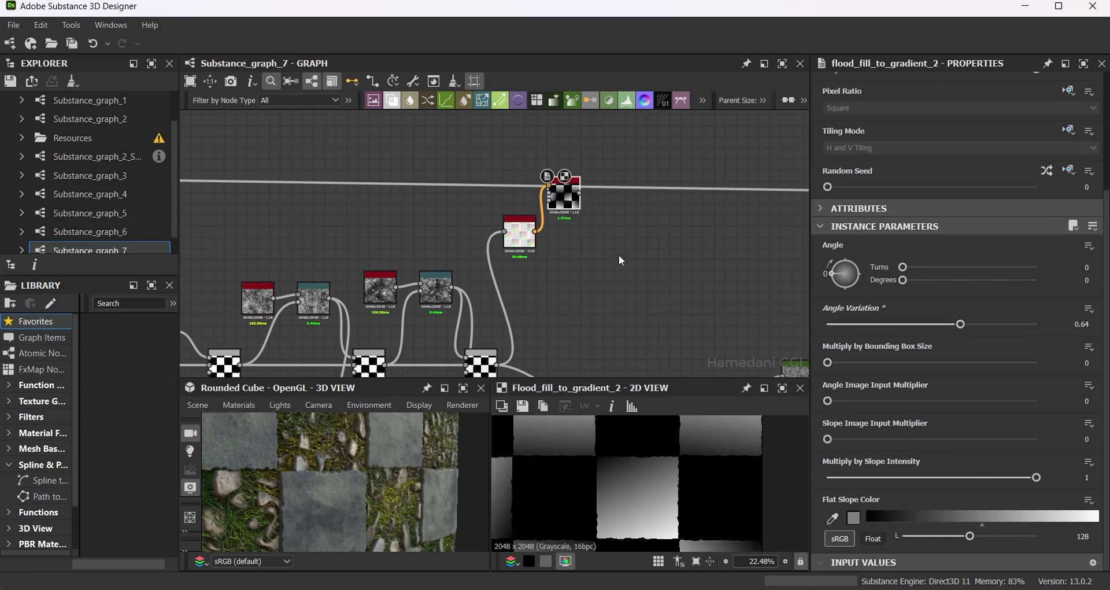
Multiply the gradient over the tile mask with a Blend at about 0.49 opacity.
{"action": "middle_click_drag", "start_coordinate": [575, 207], "coordinate": [552, 189]}
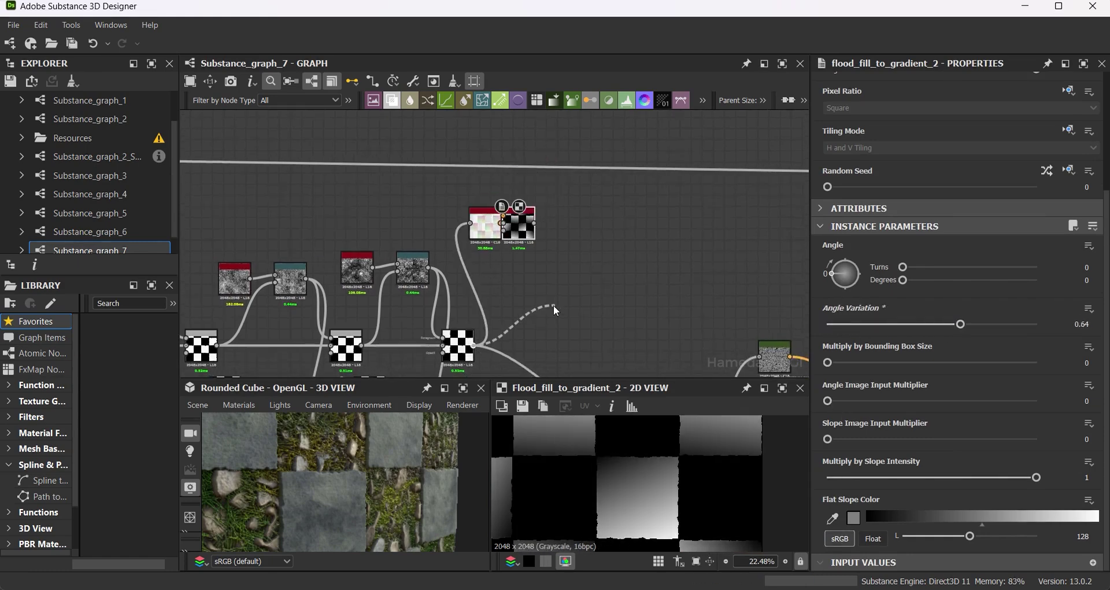
{"action": "left_click_drag", "start_coordinate": [554, 304], "coordinate": [553, 305]}
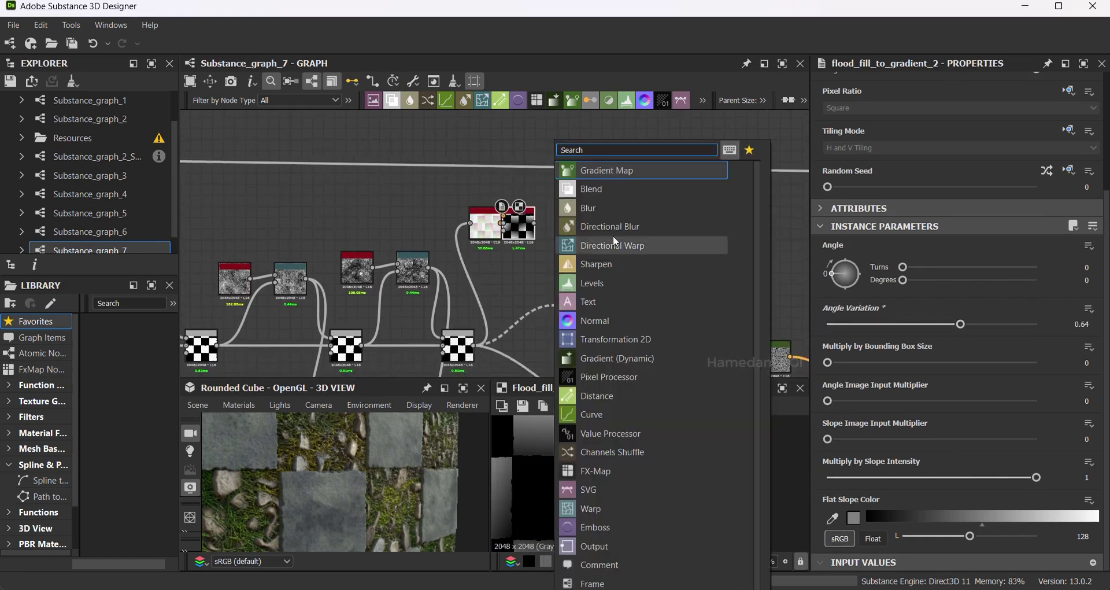
{"action": "left_click", "coordinate": [640, 191]}
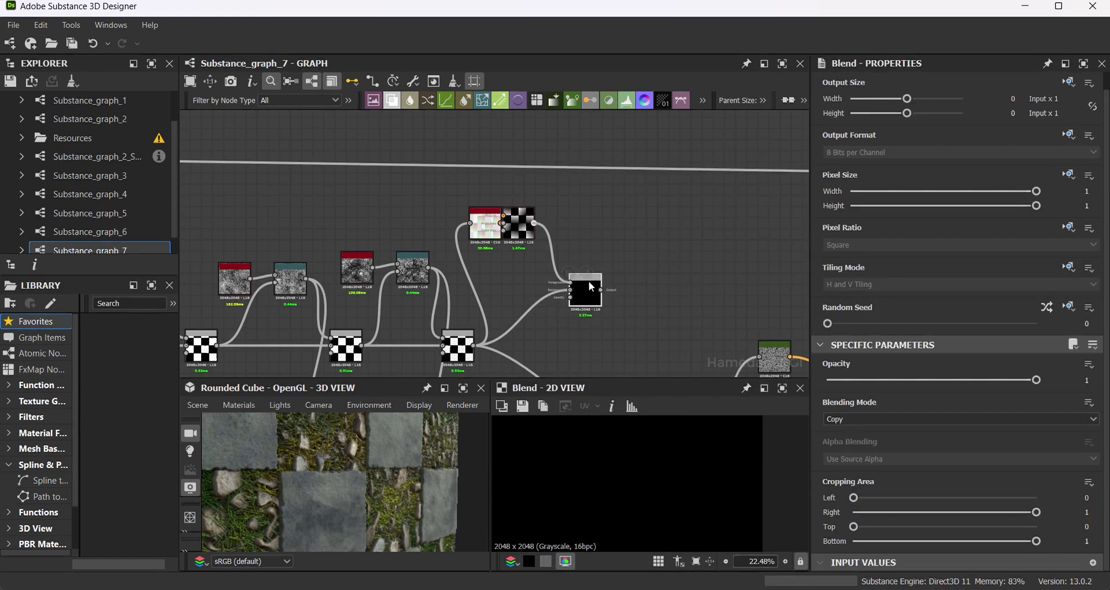
{"action": "left_click", "coordinate": [863, 419]}
{"action": "left_click", "coordinate": [873, 460]}
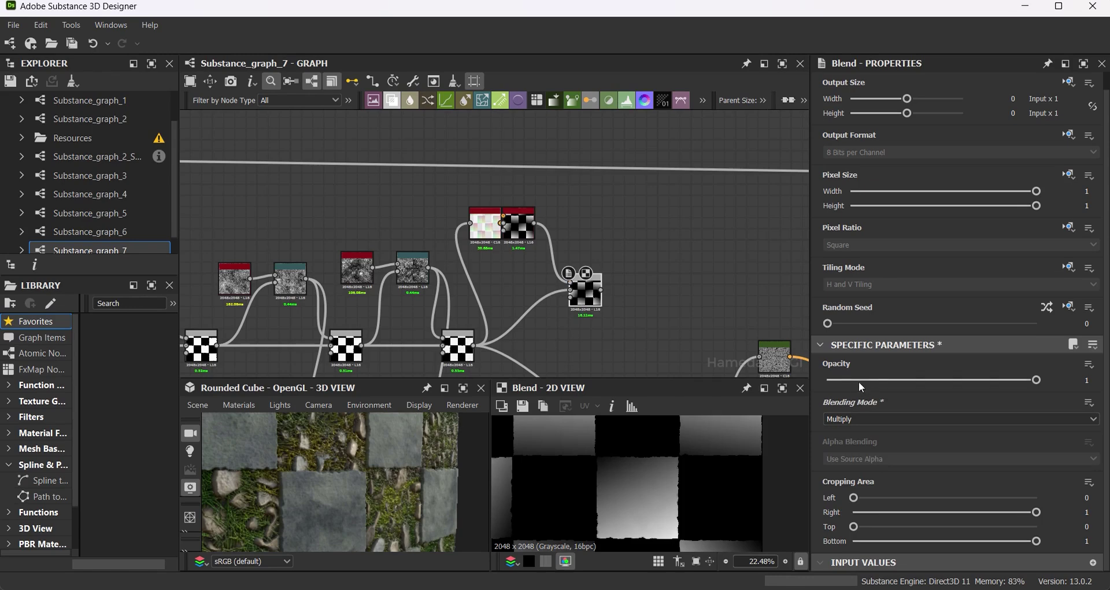
{"action": "left_click_drag", "start_coordinate": [859, 379], "coordinate": [928, 379]}
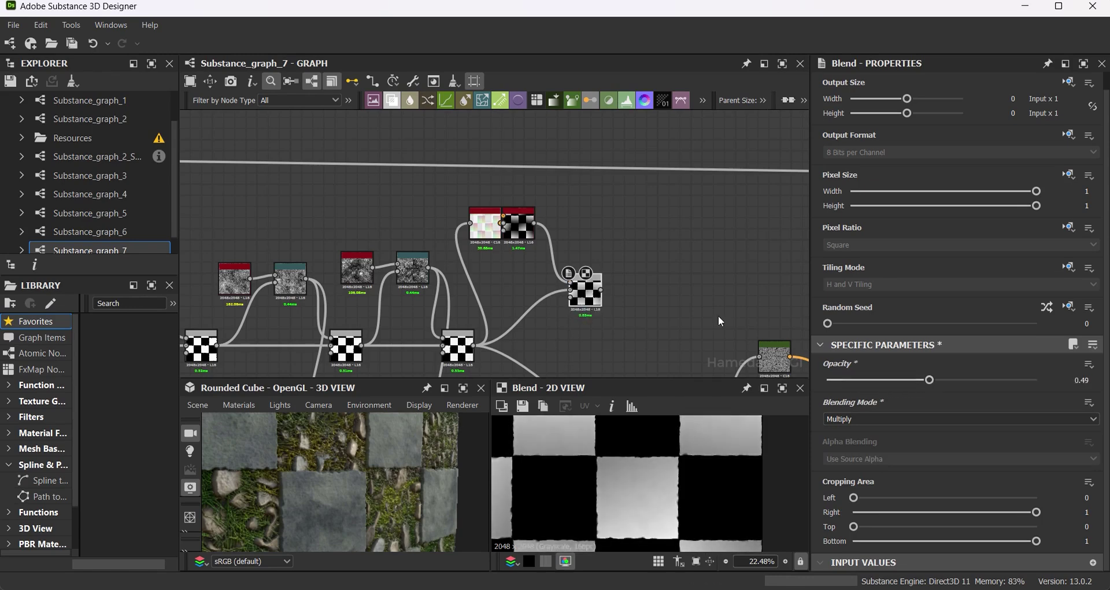
{"action": "middle_click_drag", "start_coordinate": [720, 321], "coordinate": [661, 283]}
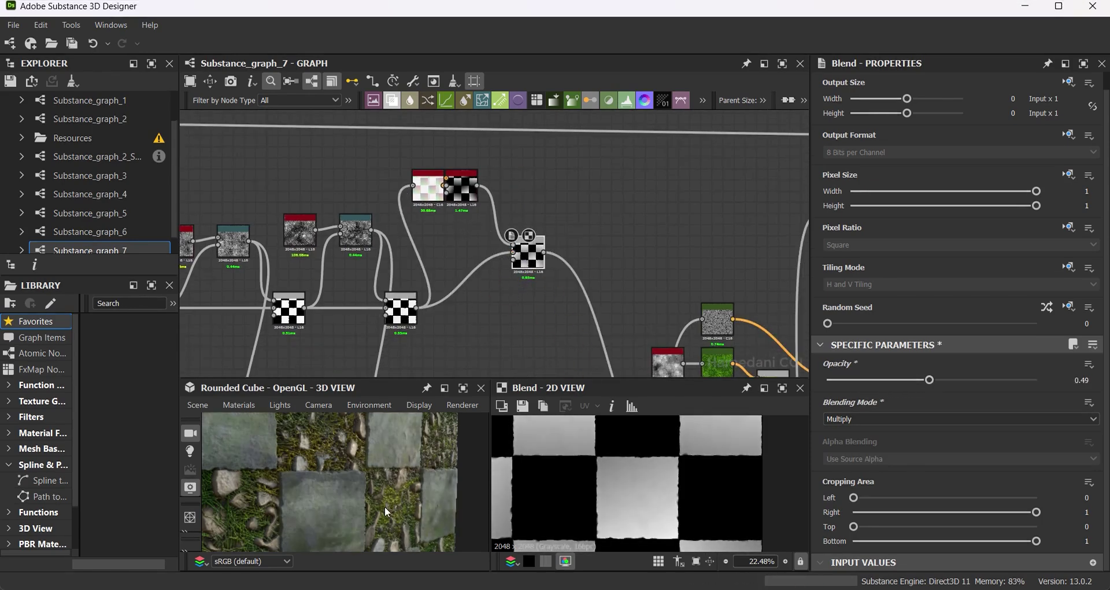
{"action": "mouse_move", "coordinate": [511, 290]}
{"action": "middle_mouse_down"}
{"action": "mouse_move", "coordinate": [650, 292]}
{"action": "mouse_move", "coordinate": [632, 251]}
{"action": "mouse_move", "coordinate": [451, 312]}
{"action": "mouse_move", "coordinate": [354, 278]}
{"action": "mouse_move", "coordinate": [387, 257]}
{"action": "middle_mouse_up"}
Raise the height_blend node's Height Offset from 0.35 to 0.54, then orbit the cube to check it.
{"action": "scroll", "coordinate": [585, 286], "scroll_direction": "up", "scroll_amount": 4}
{"action": "double_click", "coordinate": [585, 286]}
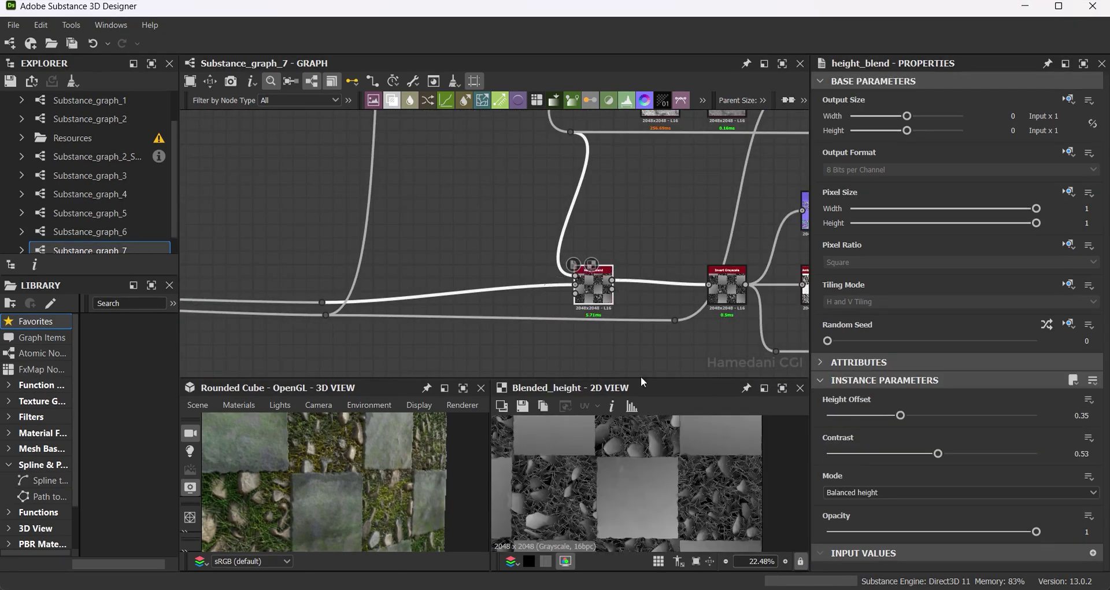
{"action": "left_click_drag", "start_coordinate": [900, 409], "coordinate": [917, 417]}
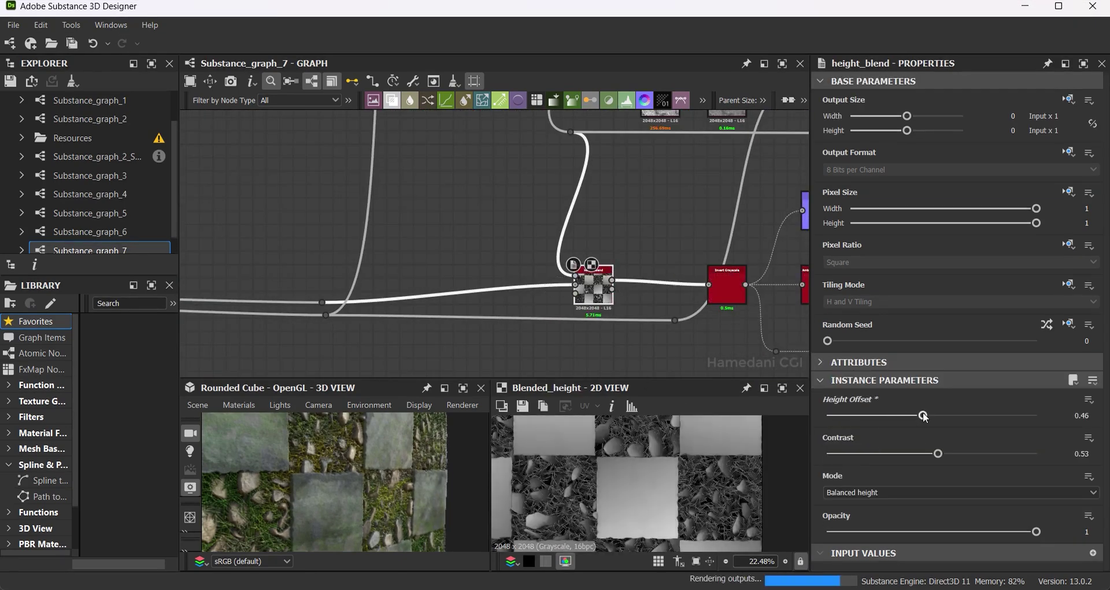
{"action": "scroll", "coordinate": [359, 483], "scroll_direction": "up", "scroll_amount": 3}
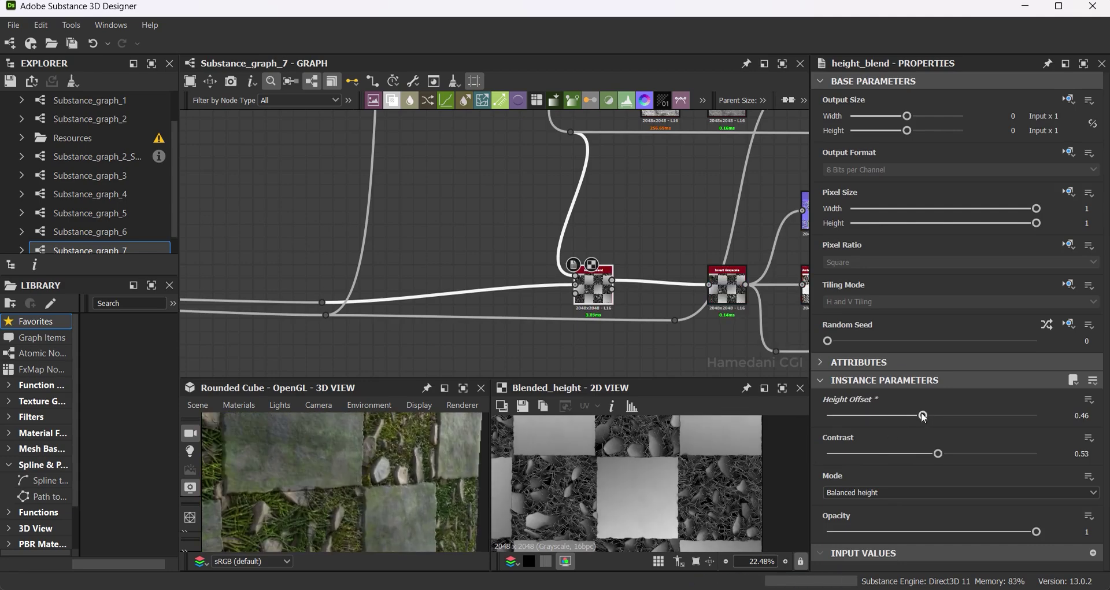
{"action": "left_click_drag", "start_coordinate": [923, 417], "coordinate": [948, 420]}
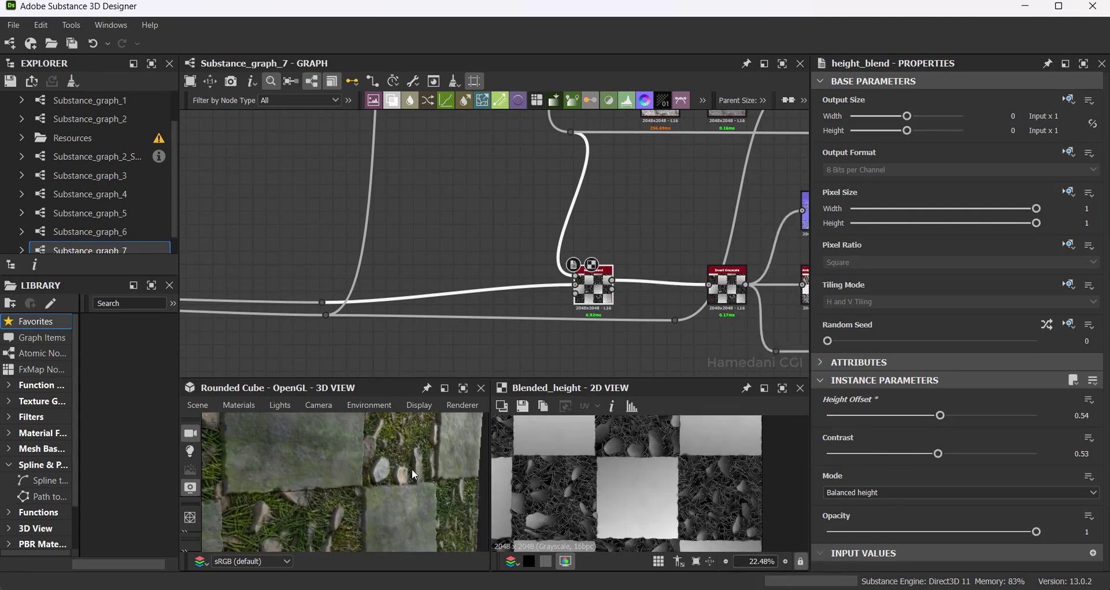
{"action": "mouse_move", "coordinate": [412, 469]}
{"action": "left_mouse_down"}
{"action": "mouse_move", "coordinate": [404, 491]}
{"action": "mouse_move", "coordinate": [397, 474]}
{"action": "mouse_move", "coordinate": [363, 484]}
{"action": "left_mouse_up"}
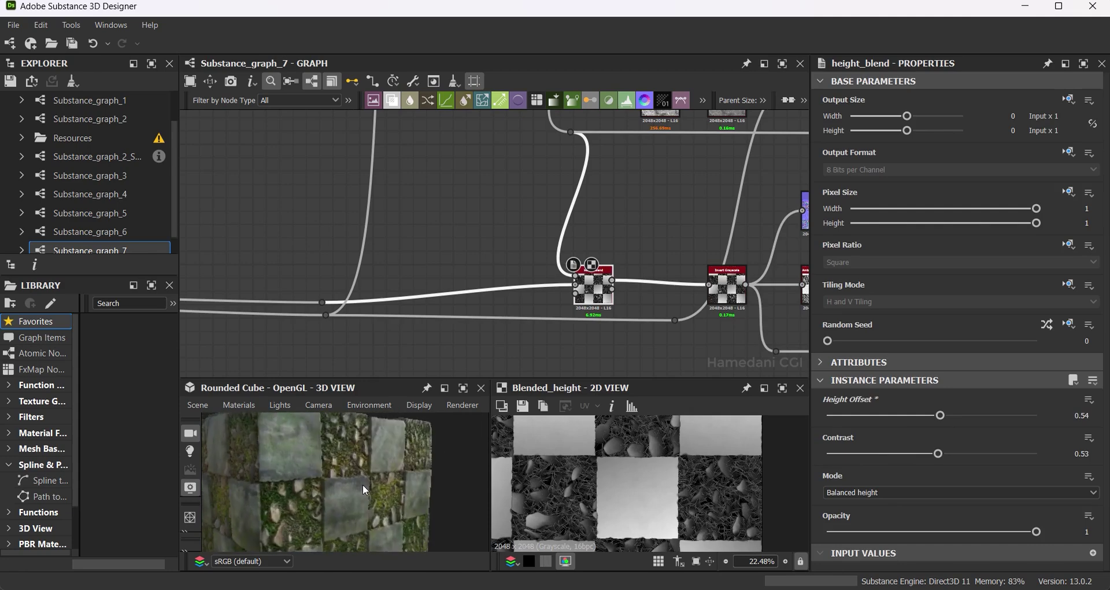
Overlay the mesh UVs on the 2D view and orbit the preview cube.
{"action": "left_click", "coordinate": [197, 404]}
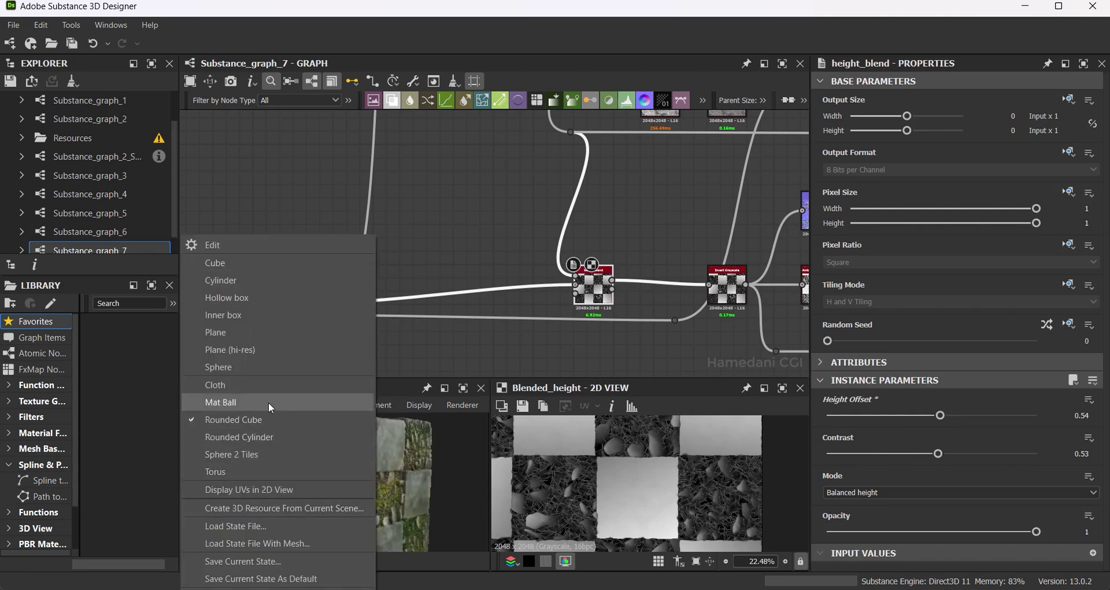
{"action": "left_click", "coordinate": [278, 490]}
{"action": "scroll", "coordinate": [588, 502], "scroll_direction": "up", "scroll_amount": 5}
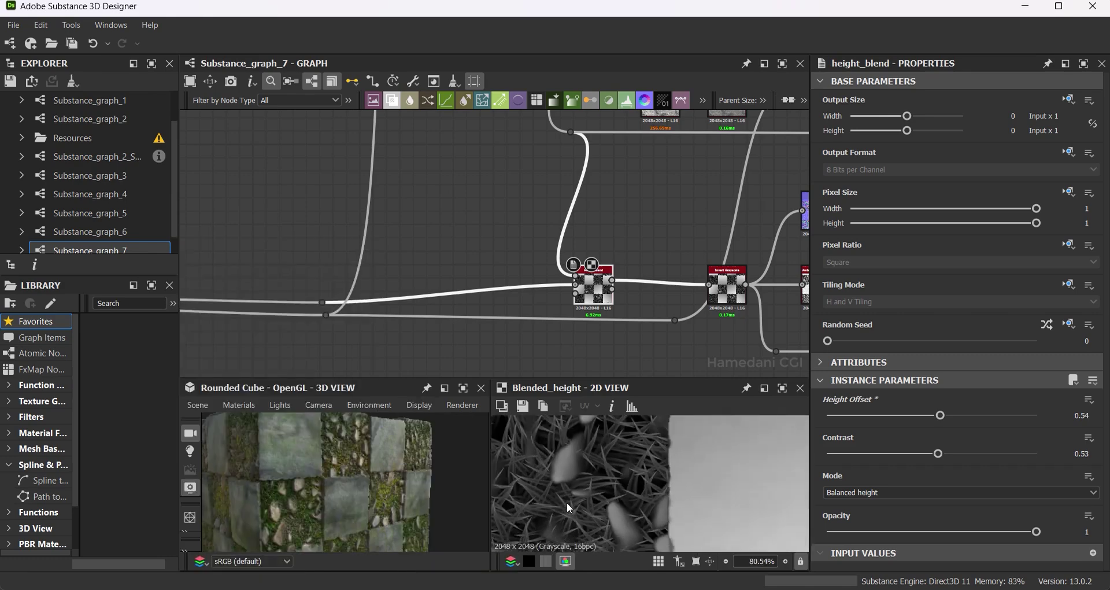
{"action": "scroll", "coordinate": [567, 502], "scroll_direction": "down", "scroll_amount": 2}
{"action": "mouse_move", "coordinate": [382, 463]}
{"action": "left_mouse_down"}
{"action": "mouse_move", "coordinate": [343, 445]}
{"action": "mouse_move", "coordinate": [346, 436]}
{"action": "left_mouse_up"}
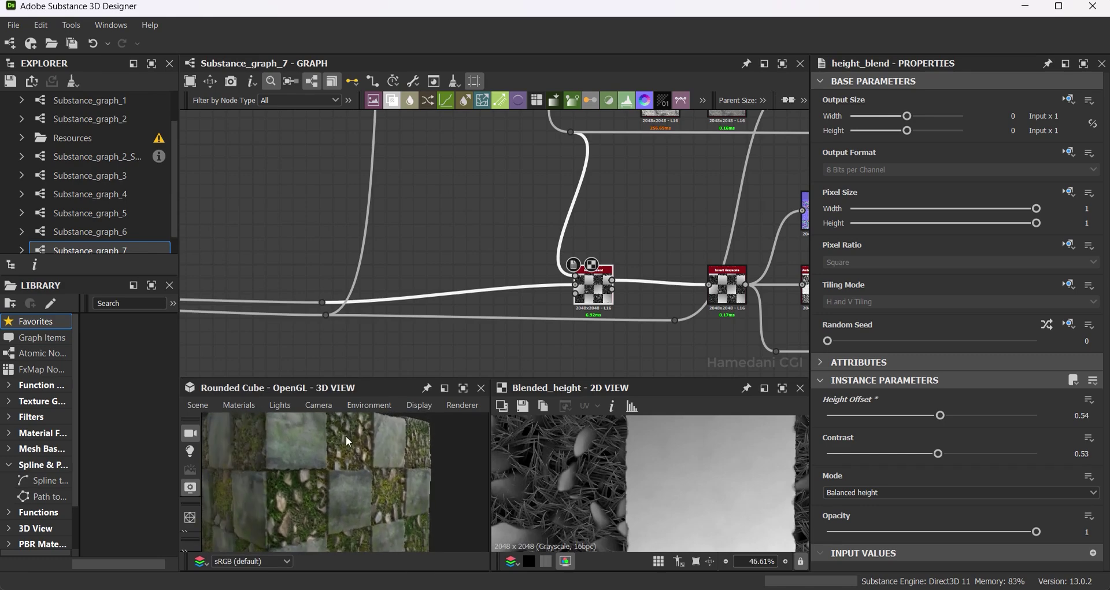
Preview with the Tesselation + Displacement material at Height Scale 4 and Tessellation Factor 16, maximized.
{"action": "left_click", "coordinate": [238, 405]}
{"action": "left_click", "coordinate": [560, 428]}
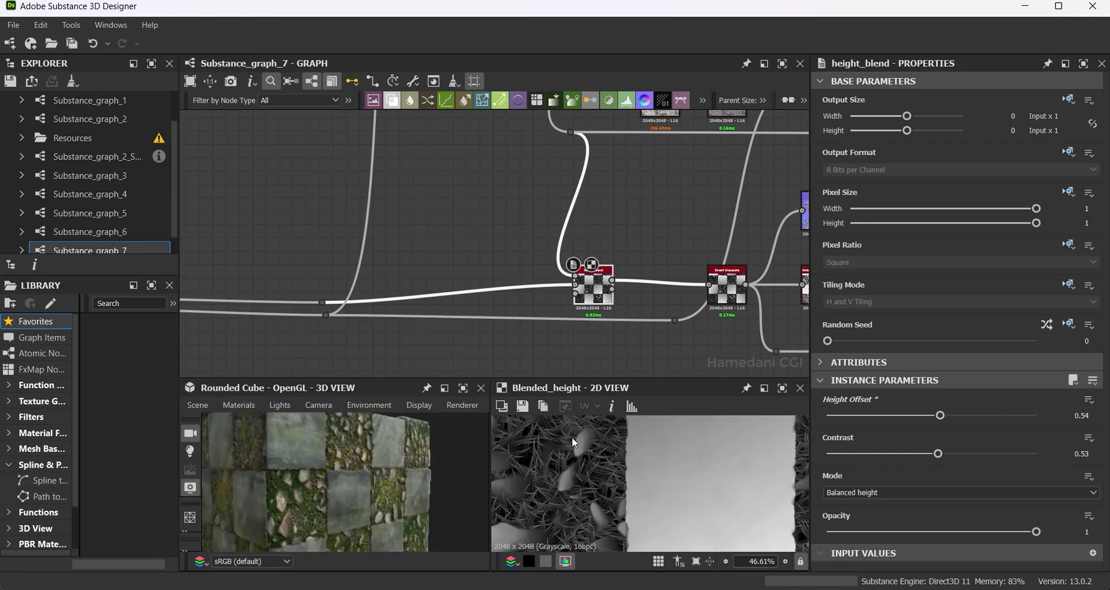
{"action": "scroll", "coordinate": [1099, 264], "scroll_direction": "down", "scroll_amount": 5}
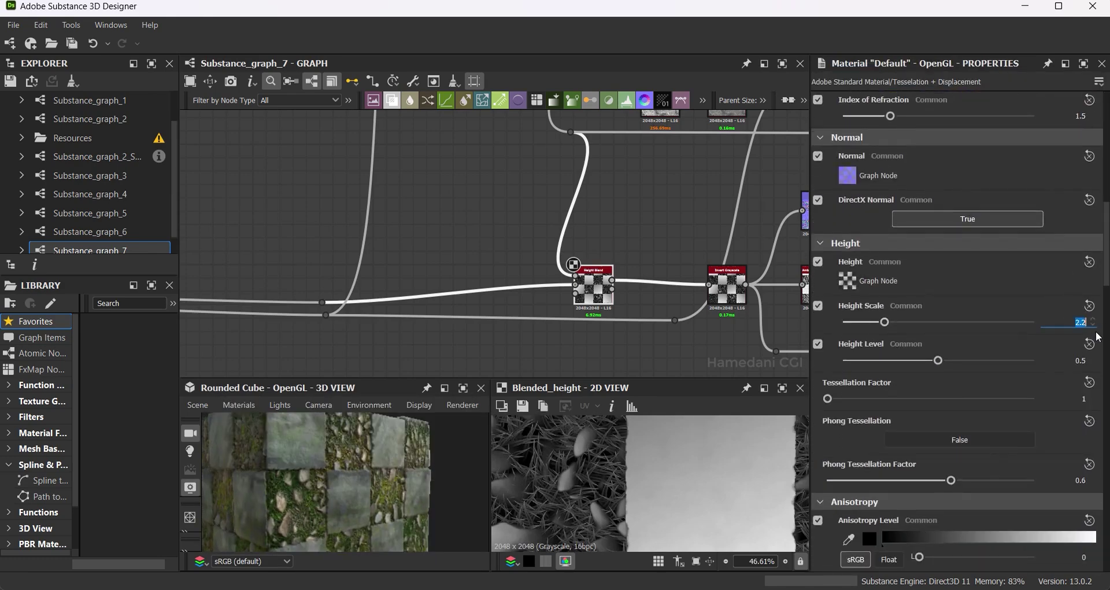
{"action": "type", "text": "4"}
{"action": "key", "text": "Return"}
{"action": "left_click_drag", "start_coordinate": [828, 398], "coordinate": [1086, 399]}
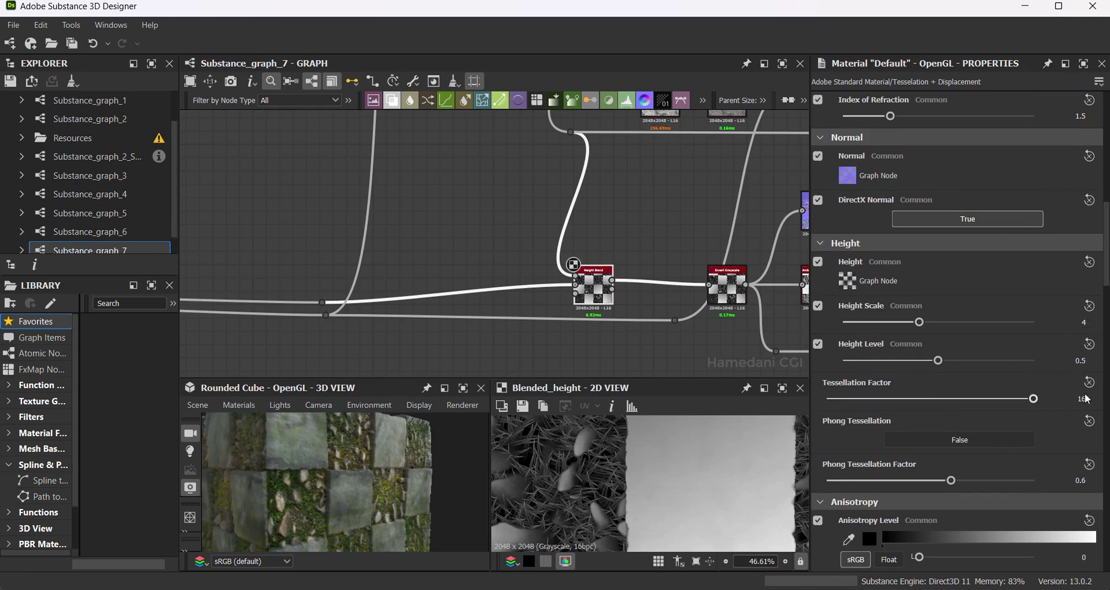
{"action": "mouse_move", "coordinate": [359, 484]}
{"action": "left_mouse_down"}
{"action": "mouse_move", "coordinate": [335, 476]}
{"action": "mouse_move", "coordinate": [386, 483]}
{"action": "left_mouse_up"}
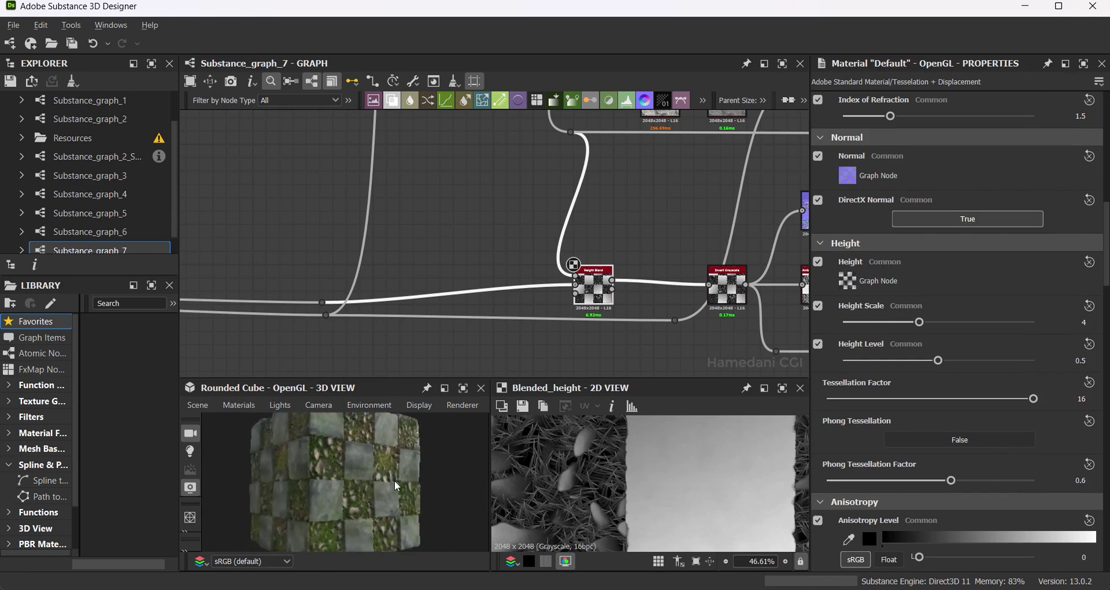
{"action": "left_click", "coordinate": [469, 389]}
Restore the panel layout and add a Flood Fill to Random Grayscale node off the tile mask.
{"action": "mouse_move", "coordinate": [599, 369]}
{"action": "left_mouse_down"}
{"action": "mouse_move", "coordinate": [561, 376]}
{"action": "mouse_move", "coordinate": [608, 363]}
{"action": "mouse_move", "coordinate": [591, 396]}
{"action": "mouse_move", "coordinate": [558, 397]}
{"action": "left_mouse_up"}
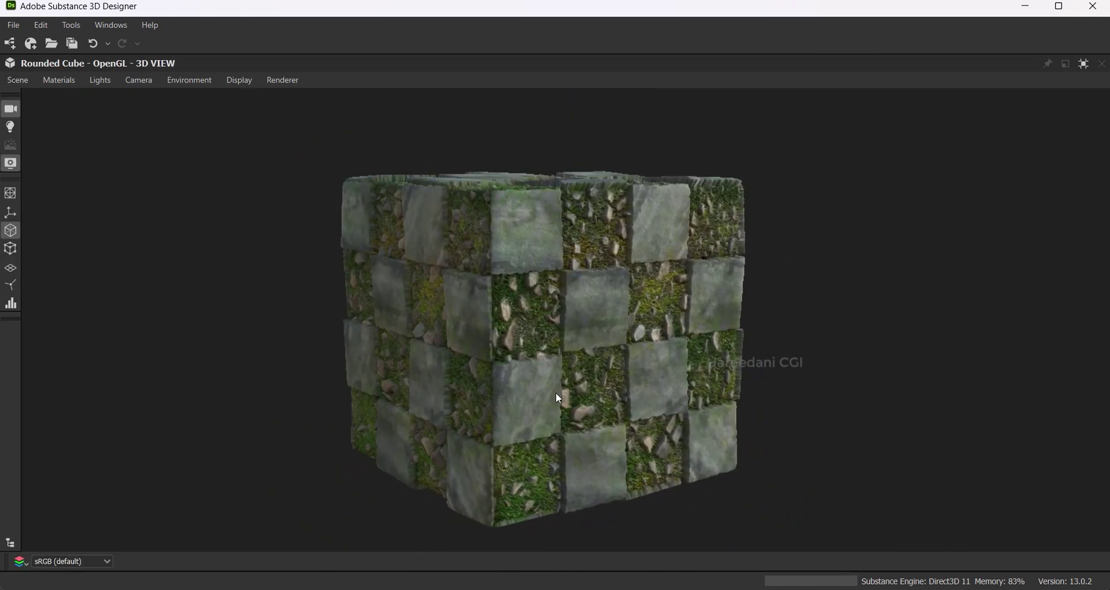
{"action": "left_click", "coordinate": [1084, 64]}
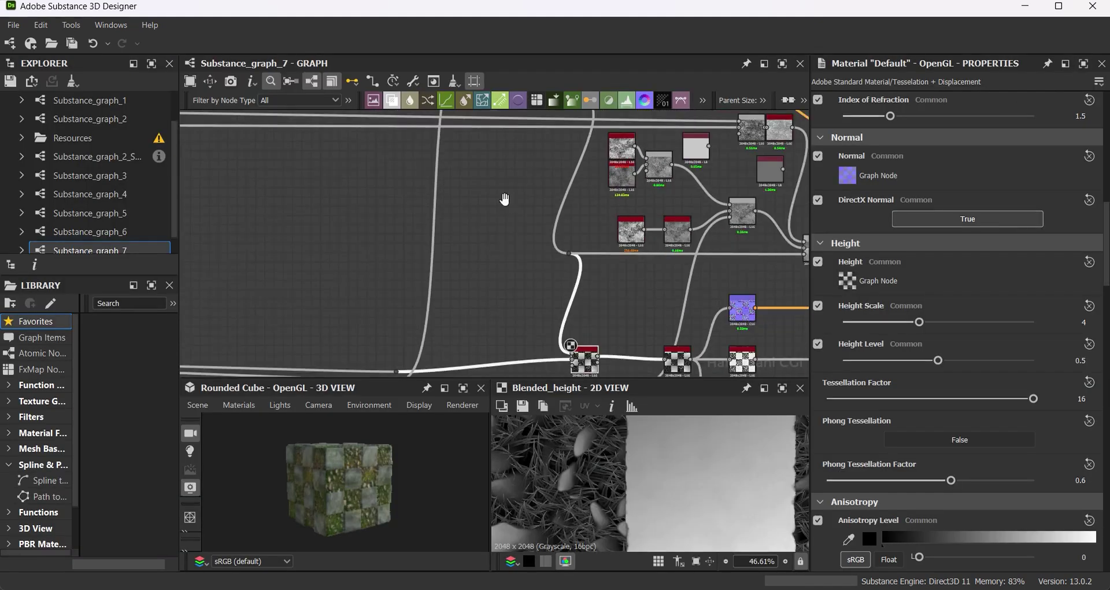
{"action": "mouse_move", "coordinate": [508, 198]}
{"action": "middle_mouse_down"}
{"action": "mouse_move", "coordinate": [500, 333]}
{"action": "mouse_move", "coordinate": [457, 266]}
{"action": "mouse_move", "coordinate": [409, 234]}
{"action": "mouse_move", "coordinate": [380, 303]}
{"action": "middle_mouse_up"}
{"action": "left_click_drag", "start_coordinate": [407, 238], "coordinate": [405, 238]}
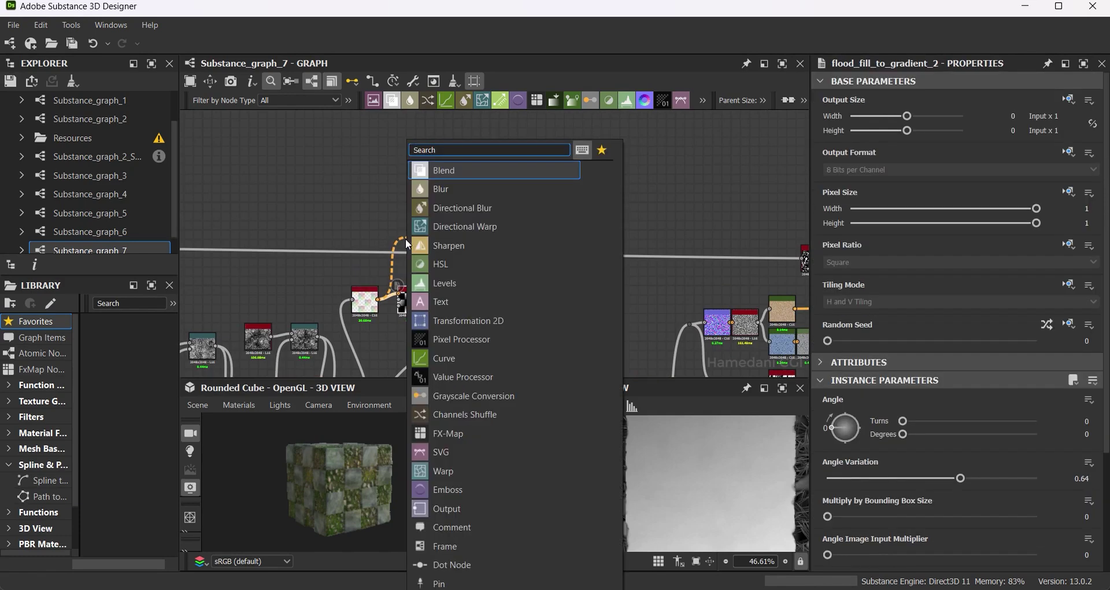
{"action": "type", "text": "flood fill"}
{"action": "left_click", "coordinate": [426, 267]}
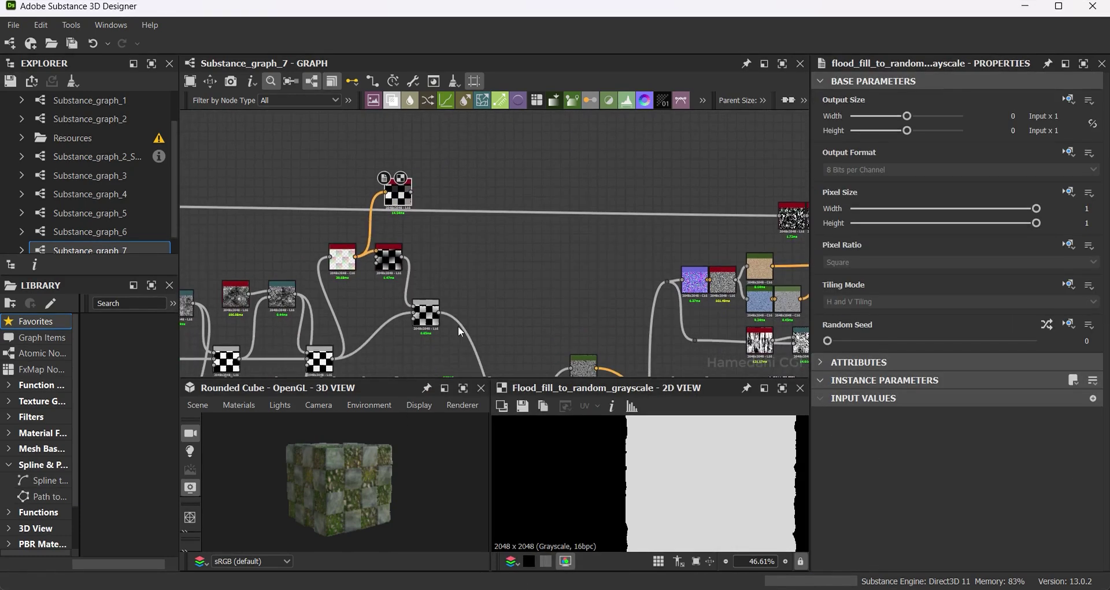
Insert a Dot and a Blend on the white mask link and connect the top checker node into it.
{"action": "middle_click_drag", "start_coordinate": [480, 358], "coordinate": [446, 284]}
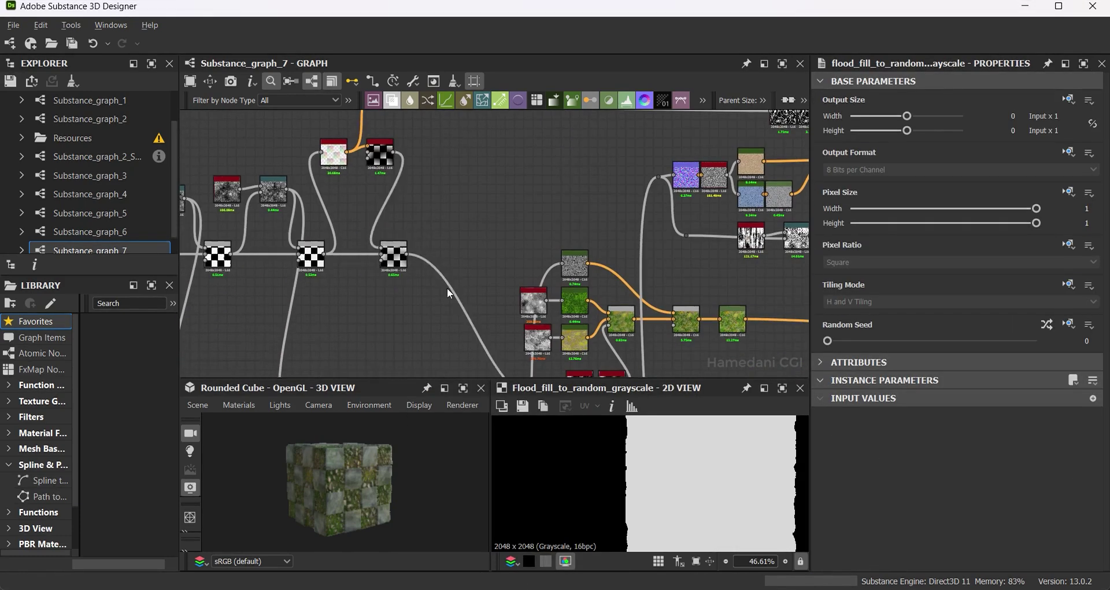
{"action": "double_click", "coordinate": [451, 287]}
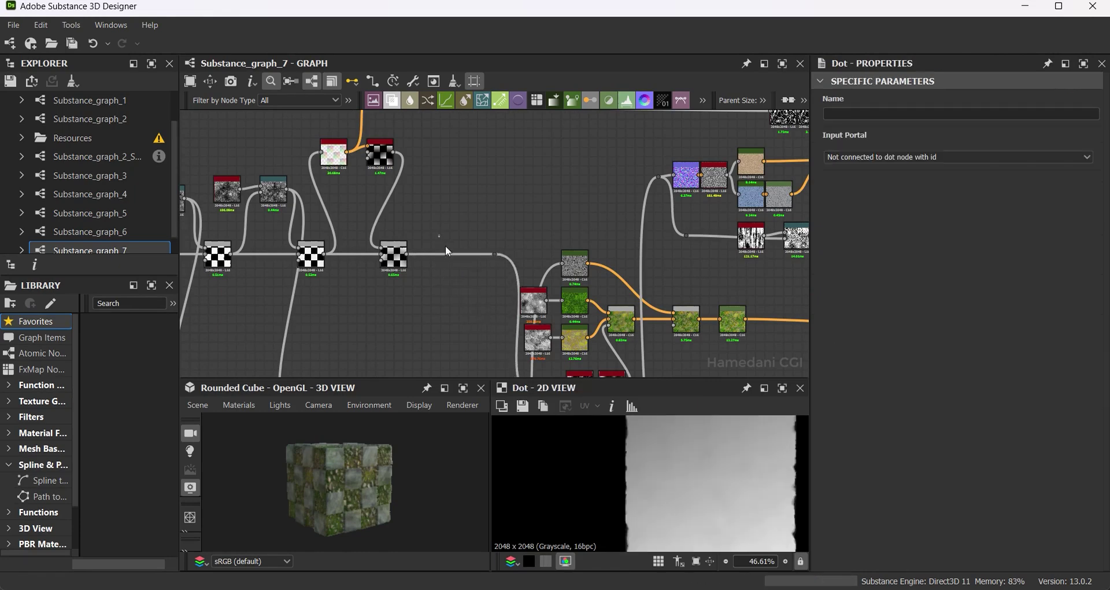
{"action": "key", "text": "space"}
{"action": "left_click", "coordinate": [515, 175]}
{"action": "middle_click_drag", "start_coordinate": [406, 97], "coordinate": [410, 144]}
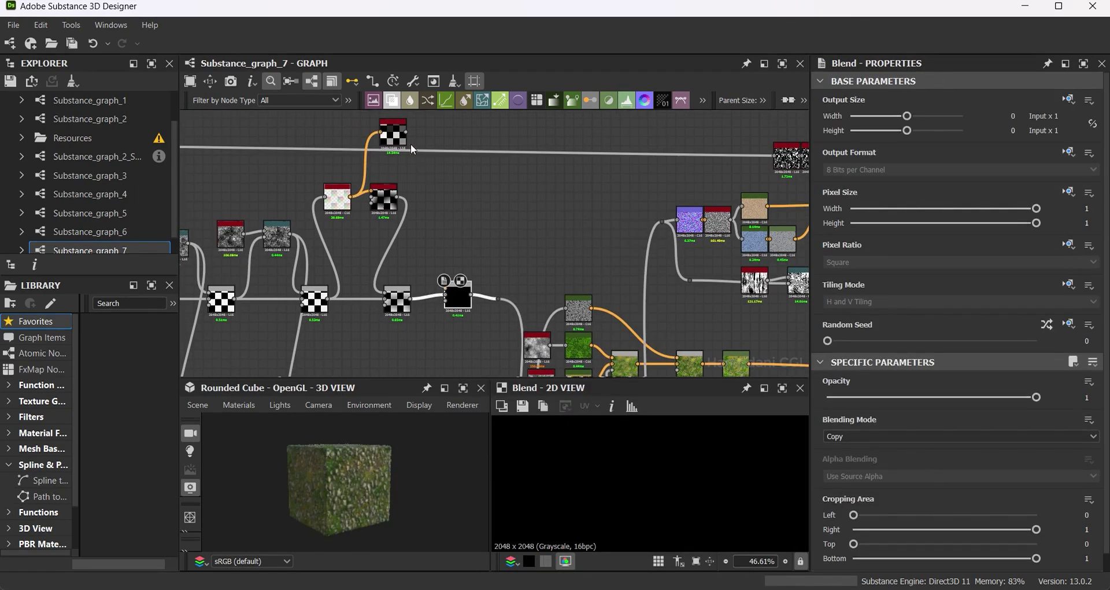
{"action": "left_click_drag", "start_coordinate": [449, 269], "coordinate": [445, 288]}
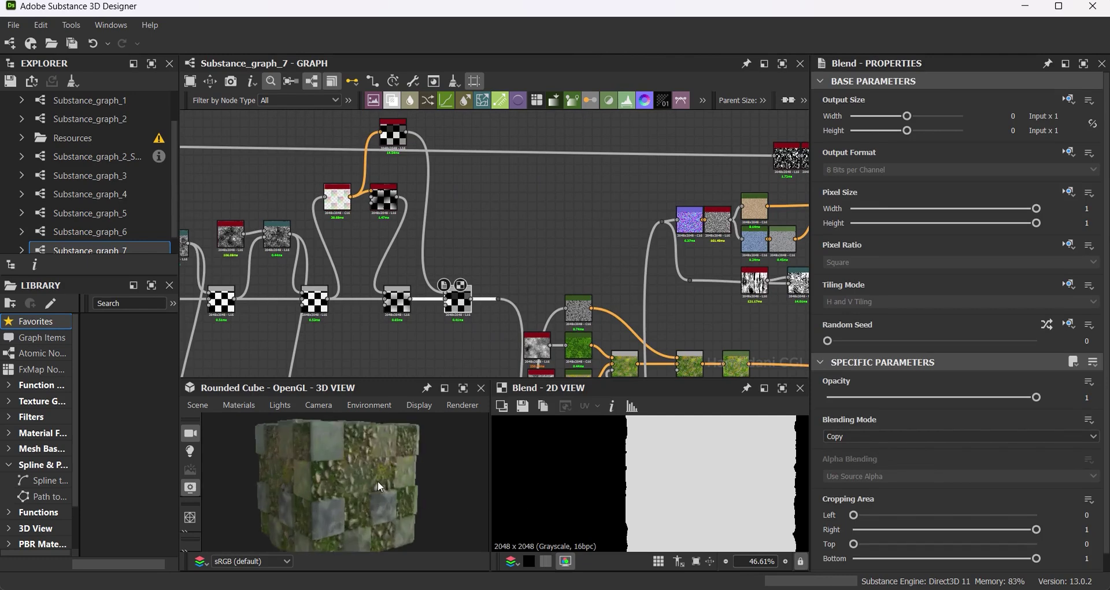
Lower the Blend opacity to 0.11 and check the result on the enlarged 3D preview.
{"action": "left_click_drag", "start_coordinate": [945, 402], "coordinate": [928, 404]}
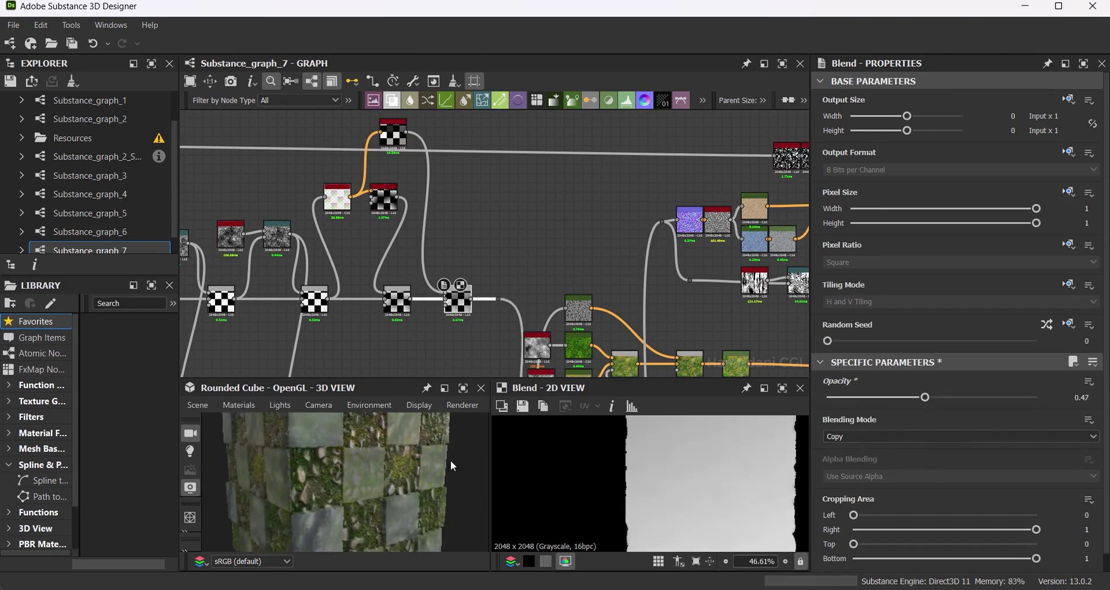
{"action": "left_click_drag", "start_coordinate": [452, 464], "coordinate": [355, 474]}
{"action": "left_click_drag", "start_coordinate": [882, 397], "coordinate": [801, 395]}
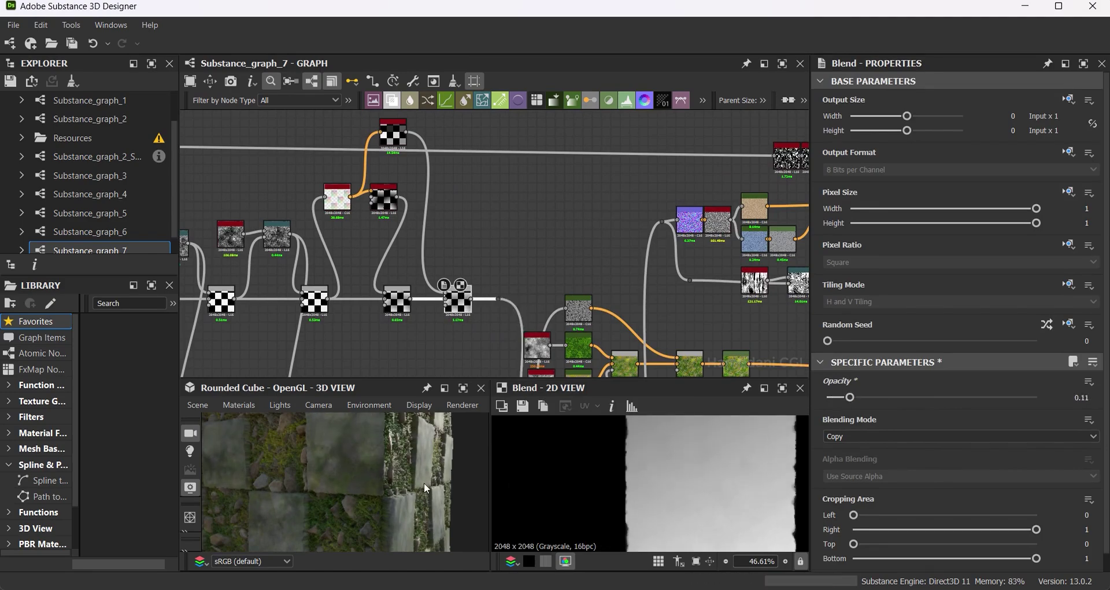
{"action": "left_click_drag", "start_coordinate": [424, 488], "coordinate": [342, 498]}
{"action": "scroll", "coordinate": [382, 258], "scroll_direction": "down", "scroll_amount": 2}
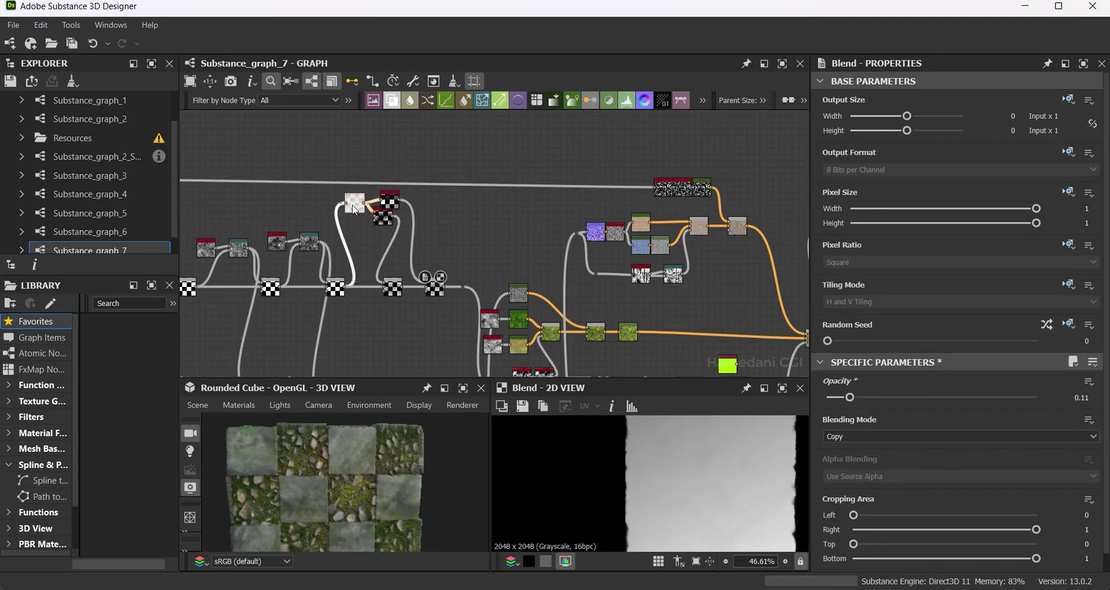
{"action": "left_click", "coordinate": [463, 388]}
Orbit the maximized cube to inspect the stone and mossy tiles, then dock the 3D view again.
{"action": "scroll", "coordinate": [564, 321], "scroll_direction": "down", "scroll_amount": 3}
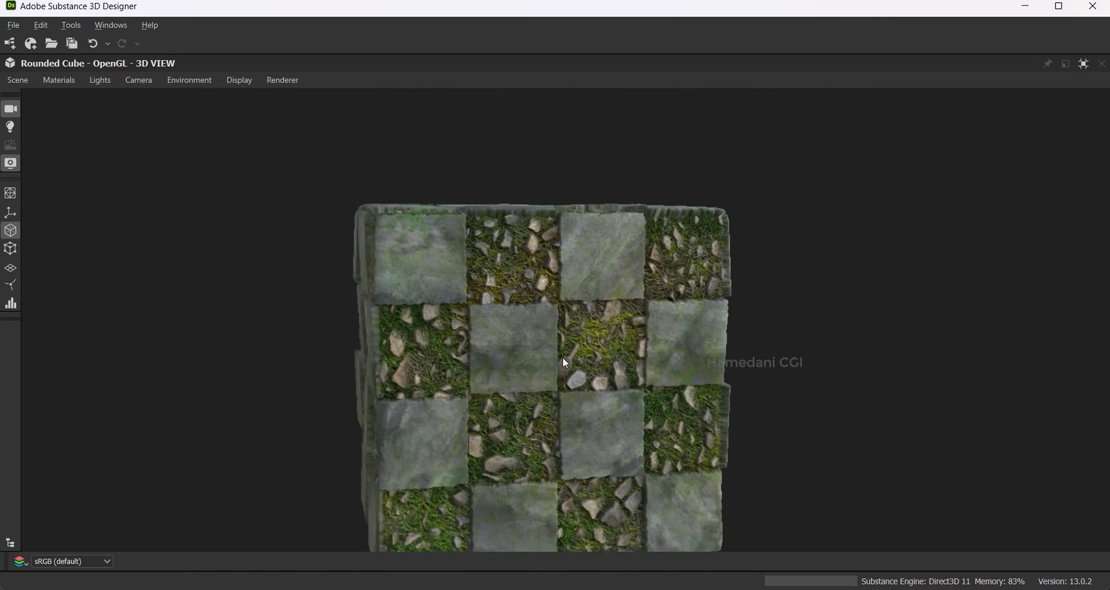
{"action": "left_click_drag", "start_coordinate": [563, 356], "coordinate": [597, 326]}
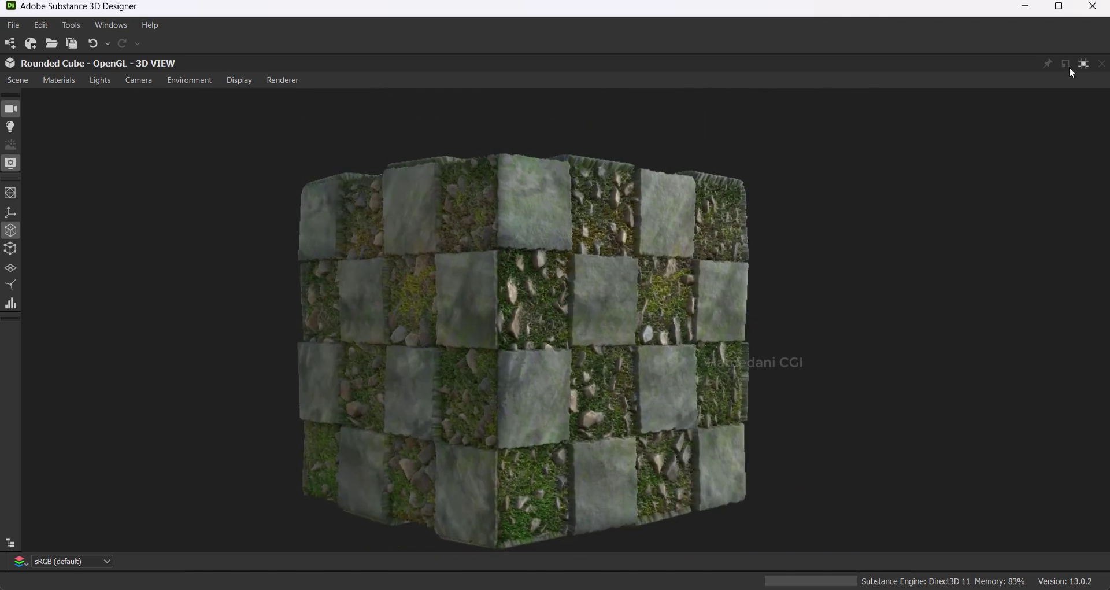
{"action": "left_click", "coordinate": [1083, 63]}
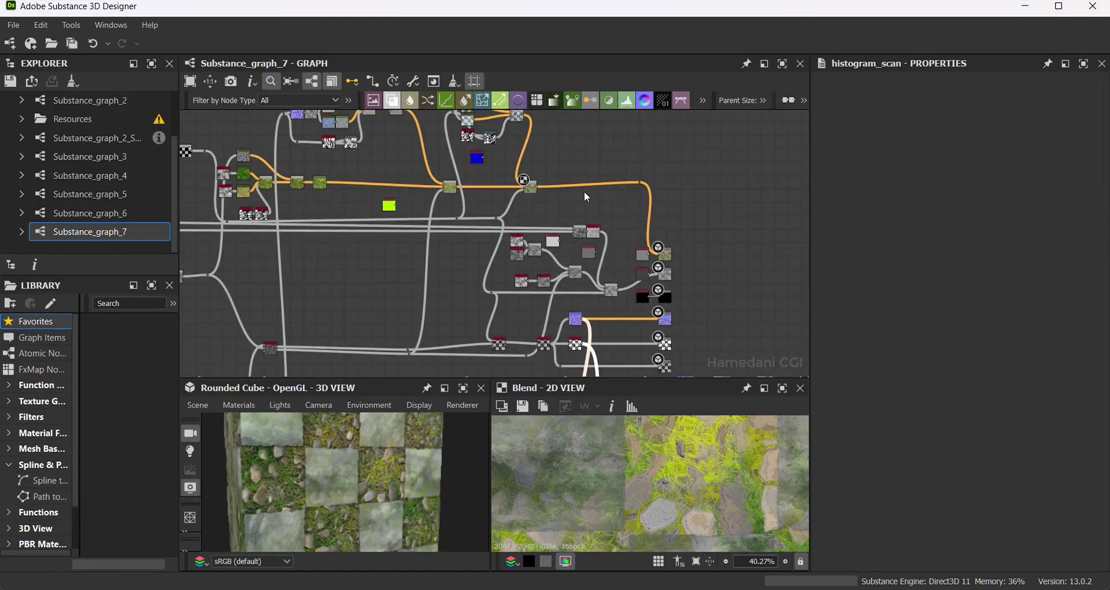
Insert a Histogram Scan with Position 0.85 into the Blend's mask input.
{"action": "scroll", "coordinate": [585, 197], "scroll_direction": "up", "scroll_amount": 3}
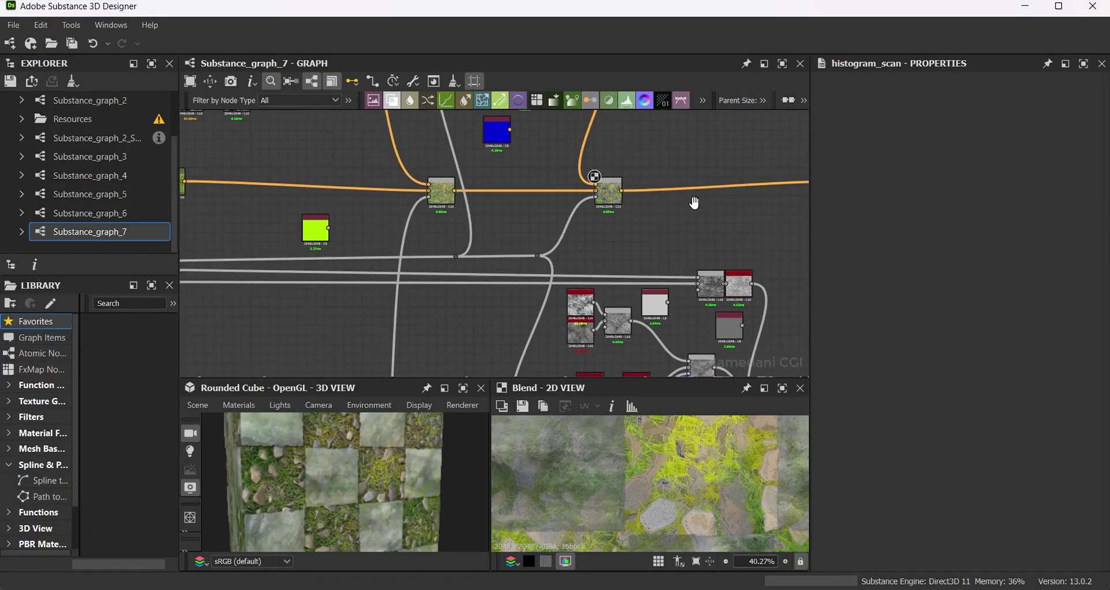
{"action": "left_click", "coordinate": [585, 241]}
{"action": "key", "text": "space"}
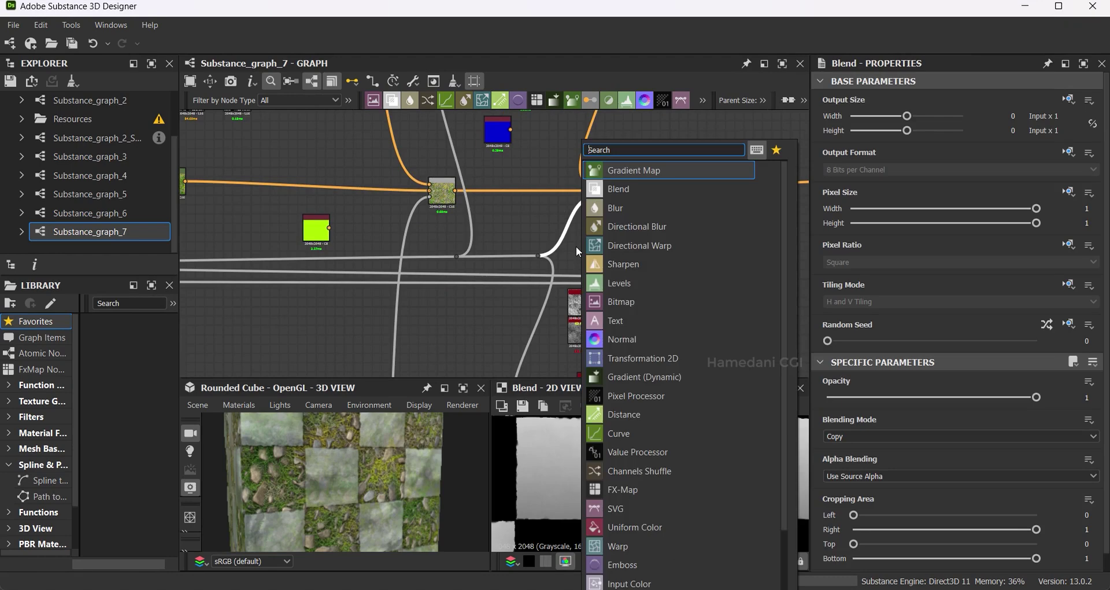
{"action": "type", "text": "histogram"}
{"action": "left_click", "coordinate": [651, 189]}
{"action": "left_click_drag", "start_coordinate": [827, 415], "coordinate": [990, 415]}
Compare the Blend at lower opacity against its full Opacity of 1.
{"action": "scroll", "coordinate": [289, 459], "scroll_direction": "up", "scroll_amount": 3}
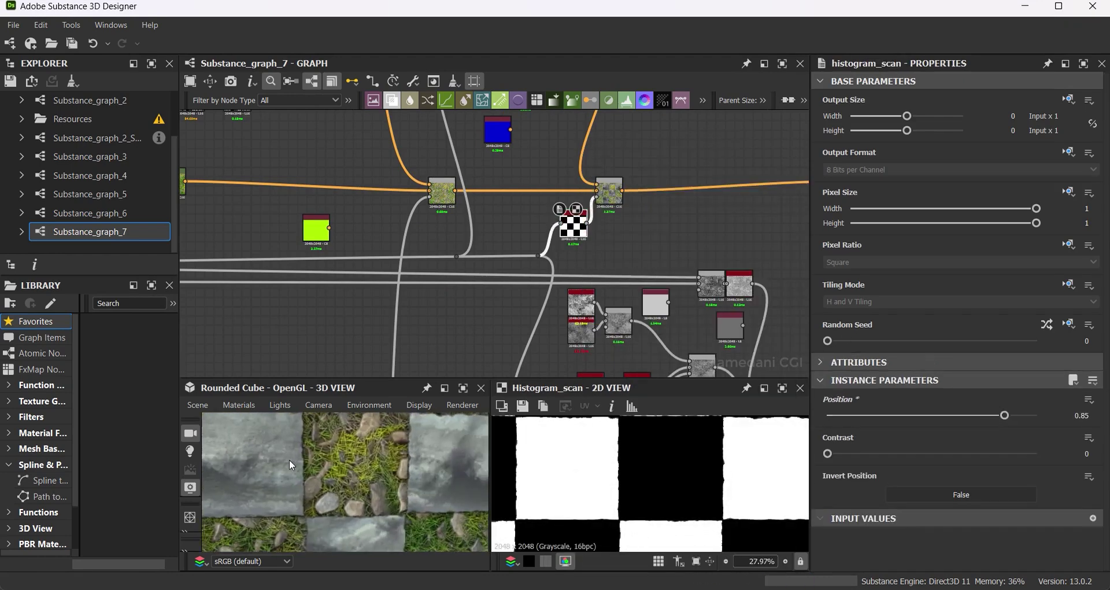
{"action": "middle_click_drag", "start_coordinate": [352, 260], "coordinate": [327, 359]}
{"action": "left_click", "coordinate": [584, 291]}
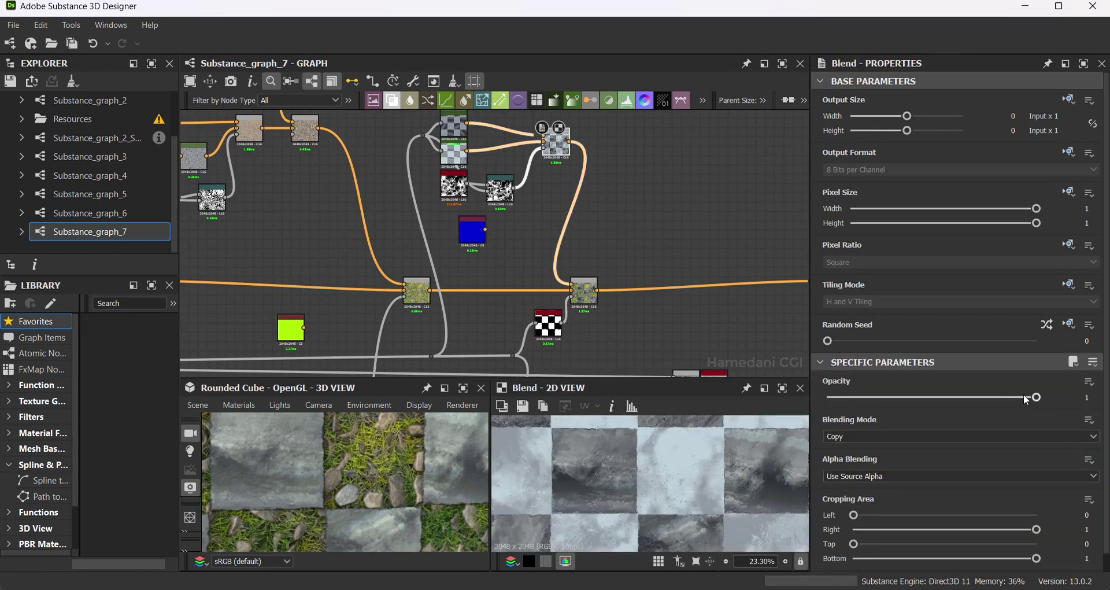
{"action": "mouse_move", "coordinate": [1035, 397]}
{"action": "left_mouse_down"}
{"action": "mouse_move", "coordinate": [908, 397]}
{"action": "mouse_move", "coordinate": [1064, 403]}
{"action": "left_mouse_up"}
{"action": "scroll", "coordinate": [375, 536], "scroll_direction": "down", "scroll_amount": 2}
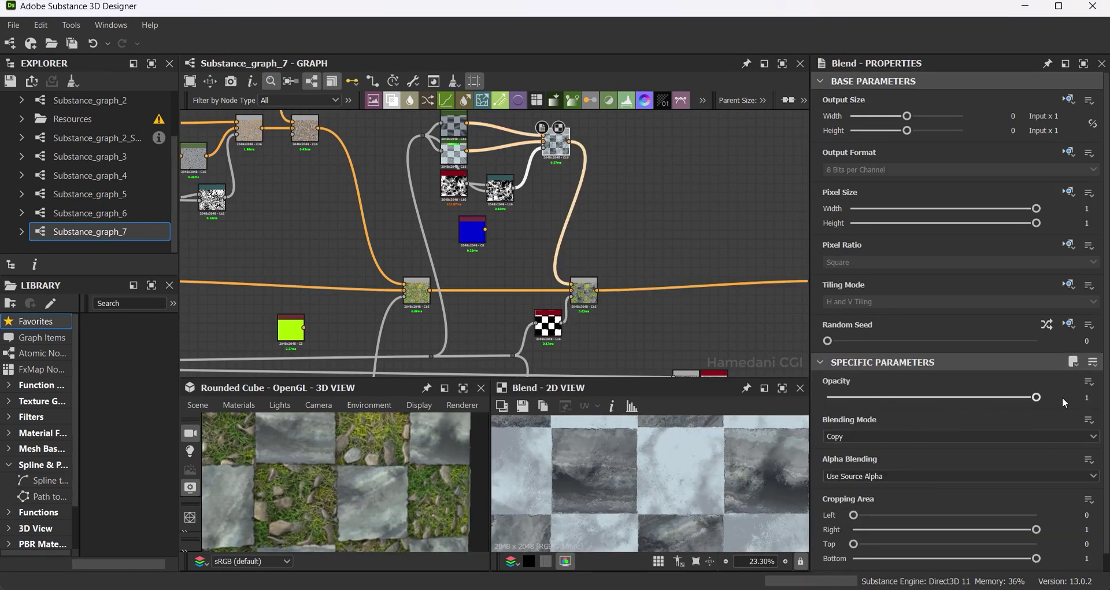
{"action": "scroll", "coordinate": [528, 203], "scroll_direction": "down", "scroll_amount": 3}
{"action": "scroll", "coordinate": [550, 205], "scroll_direction": "down", "scroll_amount": 2}
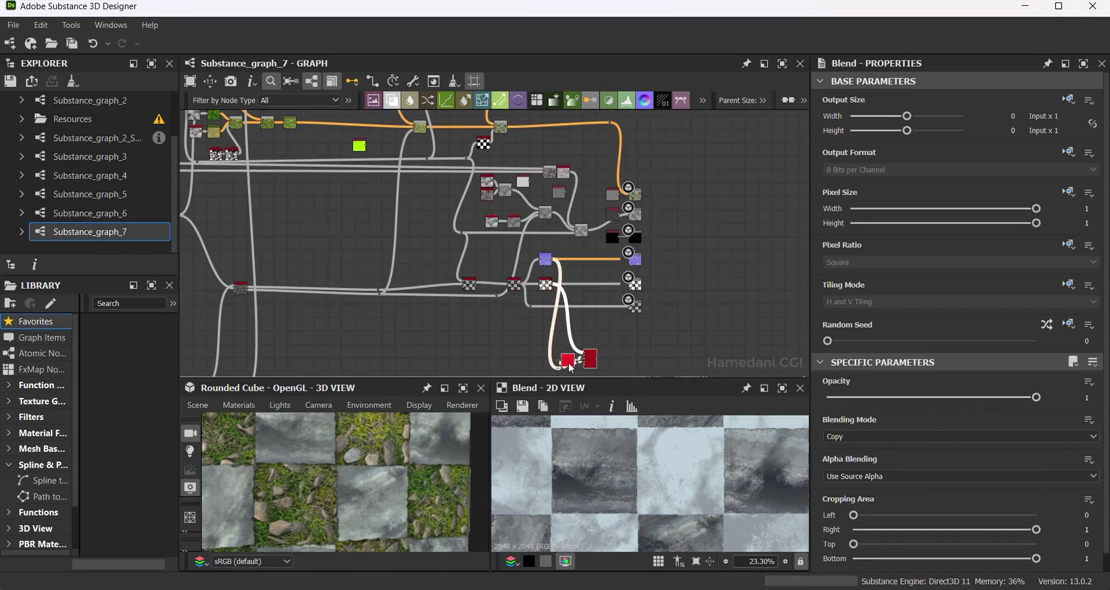
Move Curvature Smooth up and connect it and the normal dot into the mg_dirt node.
{"action": "scroll", "coordinate": [571, 368], "scroll_direction": "up", "scroll_amount": 2}
{"action": "scroll", "coordinate": [549, 260], "scroll_direction": "up", "scroll_amount": 2}
{"action": "scroll", "coordinate": [534, 176], "scroll_direction": "up", "scroll_amount": 2}
{"action": "middle_click_drag", "start_coordinate": [569, 169], "coordinate": [643, 141]}
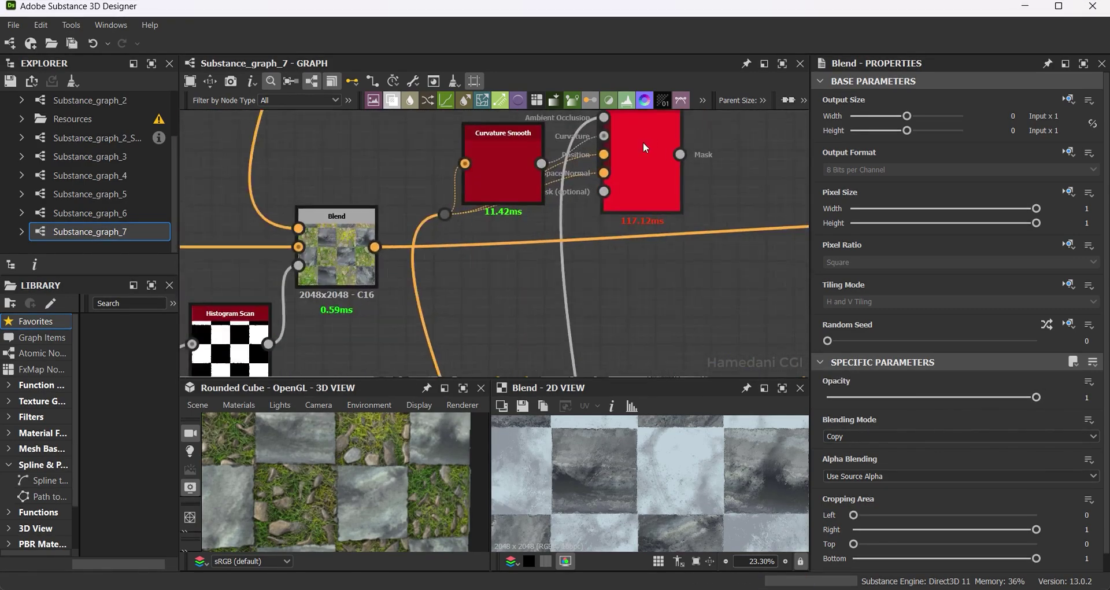
{"action": "scroll", "coordinate": [642, 147], "scroll_direction": "up", "scroll_amount": 2}
{"action": "middle_click_drag", "start_coordinate": [608, 244], "coordinate": [615, 211]}
{"action": "scroll", "coordinate": [615, 211], "scroll_direction": "down", "scroll_amount": 2}
{"action": "left_click_drag", "start_coordinate": [460, 193], "coordinate": [460, 171]}
{"action": "left_click", "coordinate": [429, 255]}
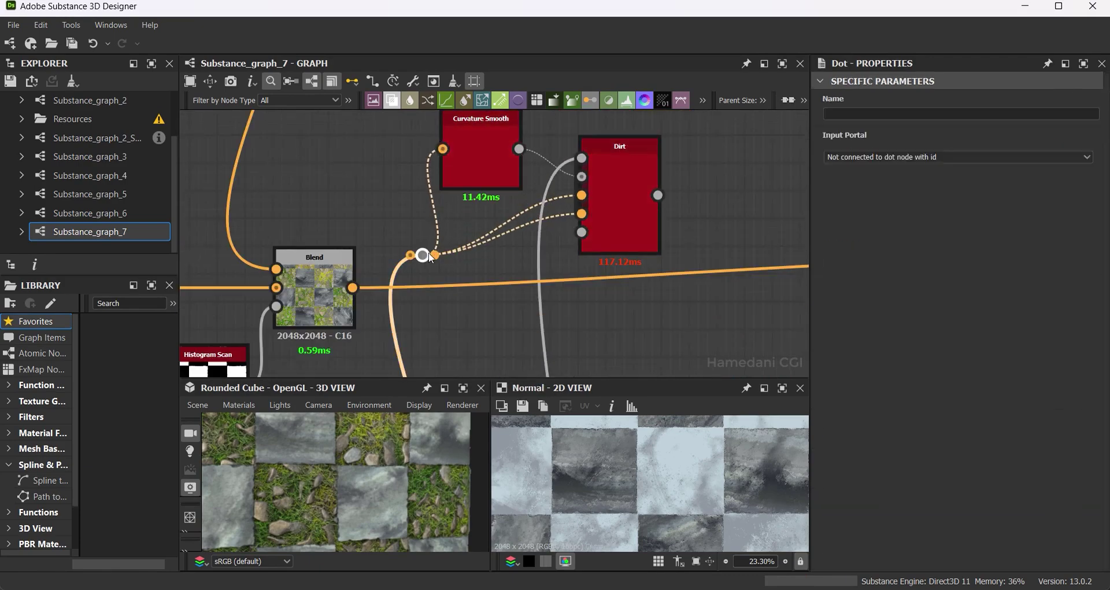
Preview the Dirt node's output and look over the nearby ambient occlusion node.
{"action": "double_click", "coordinate": [618, 173]}
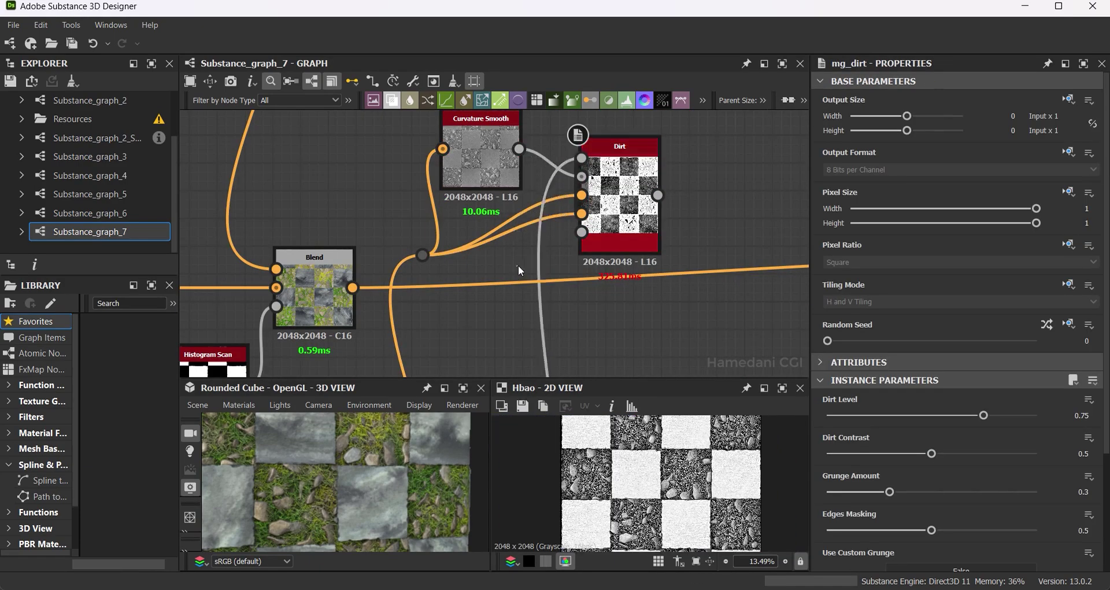
{"action": "scroll", "coordinate": [518, 268], "scroll_direction": "down", "scroll_amount": 3}
{"action": "middle_click_drag", "start_coordinate": [562, 217], "coordinate": [611, 211]}
{"action": "scroll", "coordinate": [611, 211], "scroll_direction": "up", "scroll_amount": 4}
{"action": "scroll", "coordinate": [611, 211], "scroll_direction": "up", "scroll_amount": 2}
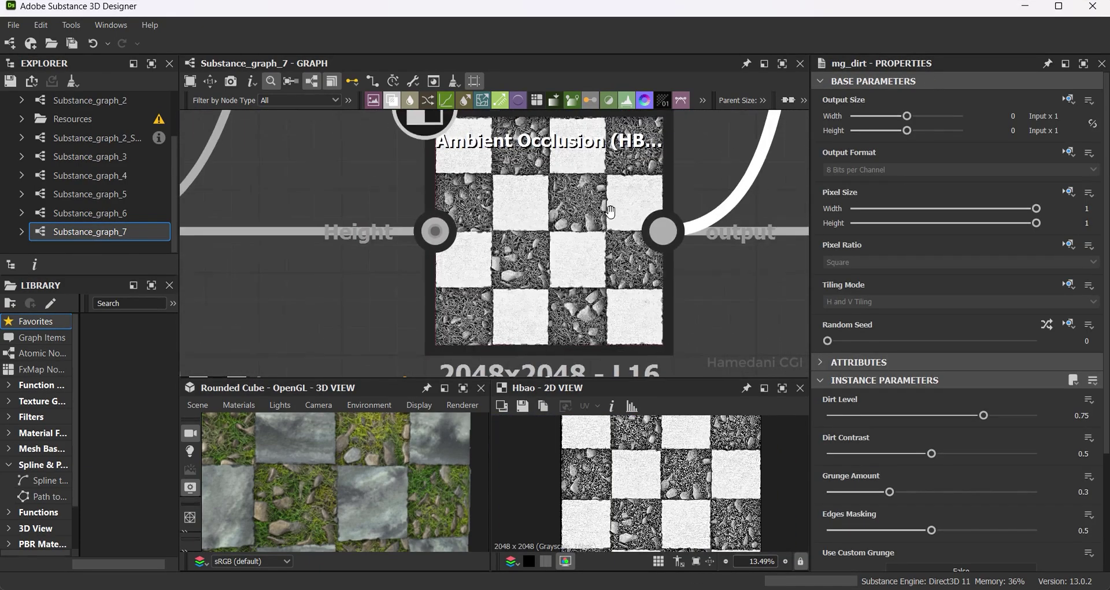
{"action": "scroll", "coordinate": [610, 212], "scroll_direction": "down", "scroll_amount": 3}
{"action": "scroll", "coordinate": [543, 186], "scroll_direction": "down", "scroll_amount": 2}
{"action": "middle_click_drag", "start_coordinate": [602, 293], "coordinate": [527, 322]}
{"action": "scroll", "coordinate": [554, 246], "scroll_direction": "up", "scroll_amount": 3}
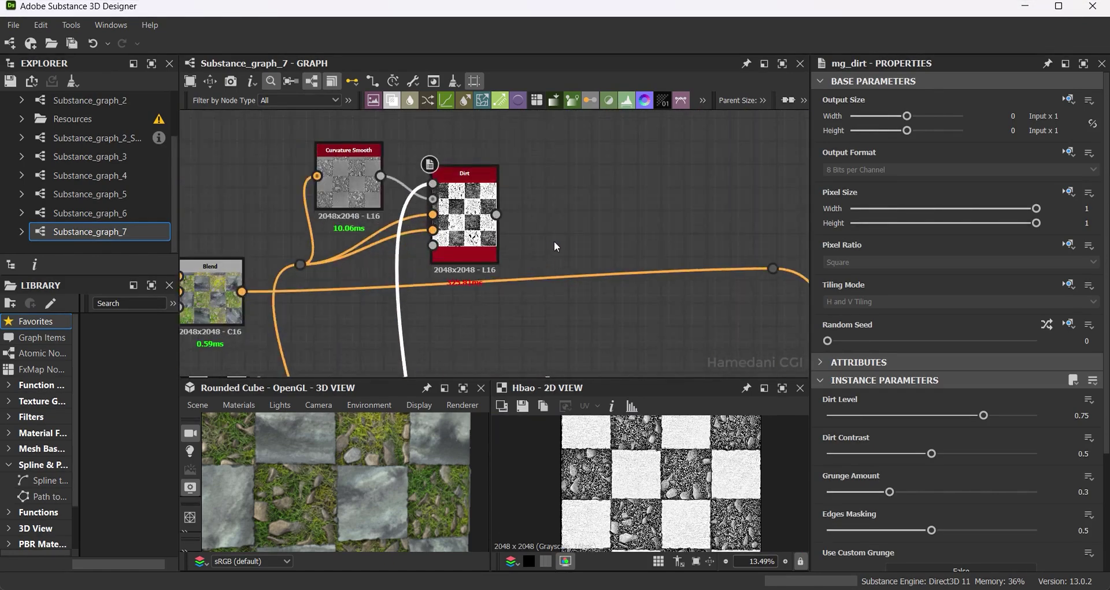
{"action": "key", "text": "space"}
{"action": "key", "text": "Escape"}
Compare the Dirt output against its Normal and Curvature Smooth input maps in the 2D view.
{"action": "double_click", "coordinate": [465, 214]}
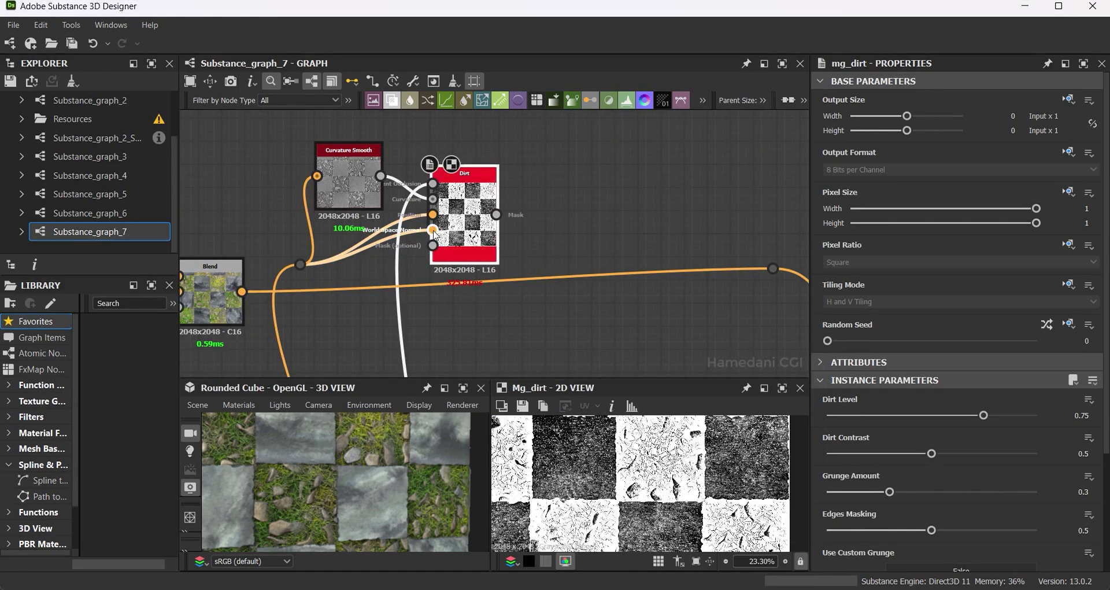
{"action": "double_click", "coordinate": [433, 230]}
{"action": "scroll", "coordinate": [577, 474], "scroll_direction": "up", "scroll_amount": 4}
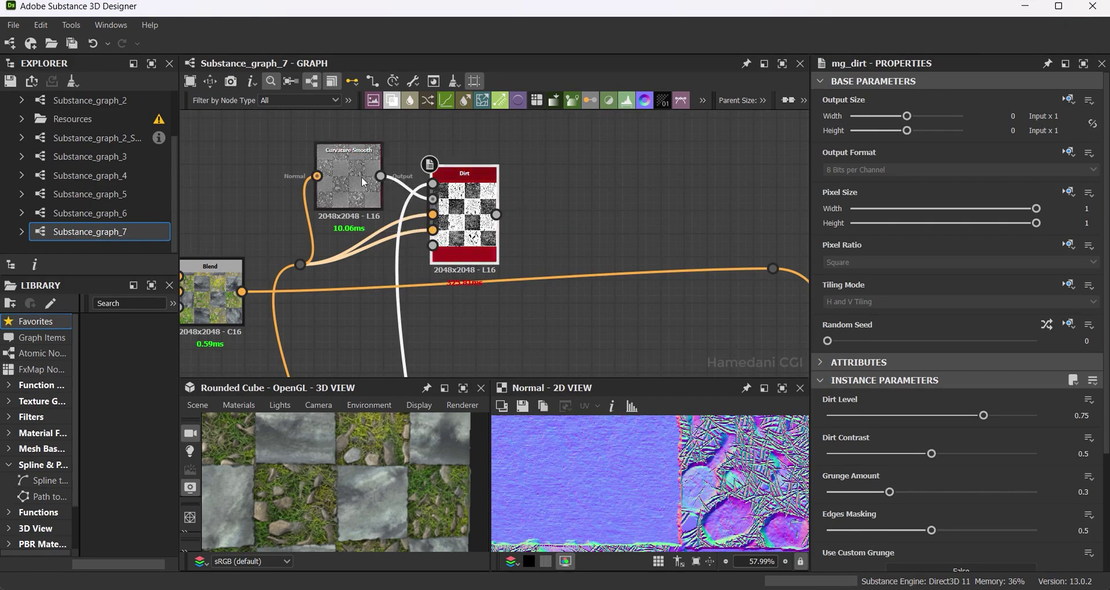
{"action": "double_click", "coordinate": [362, 176]}
{"action": "double_click", "coordinate": [471, 211]}
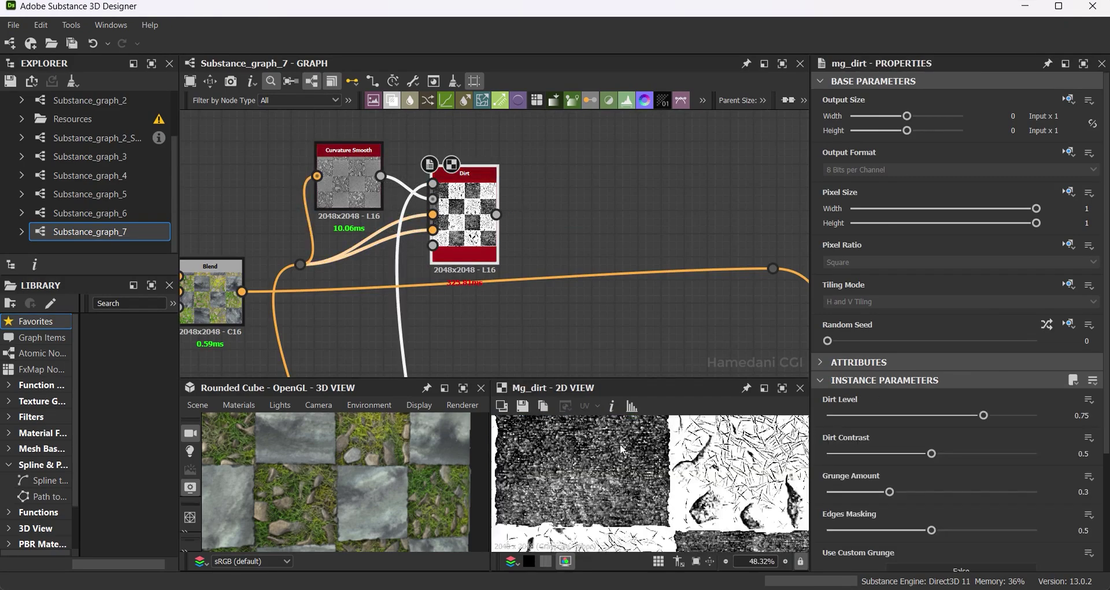
{"action": "scroll", "coordinate": [616, 476], "scroll_direction": "down", "scroll_amount": 4}
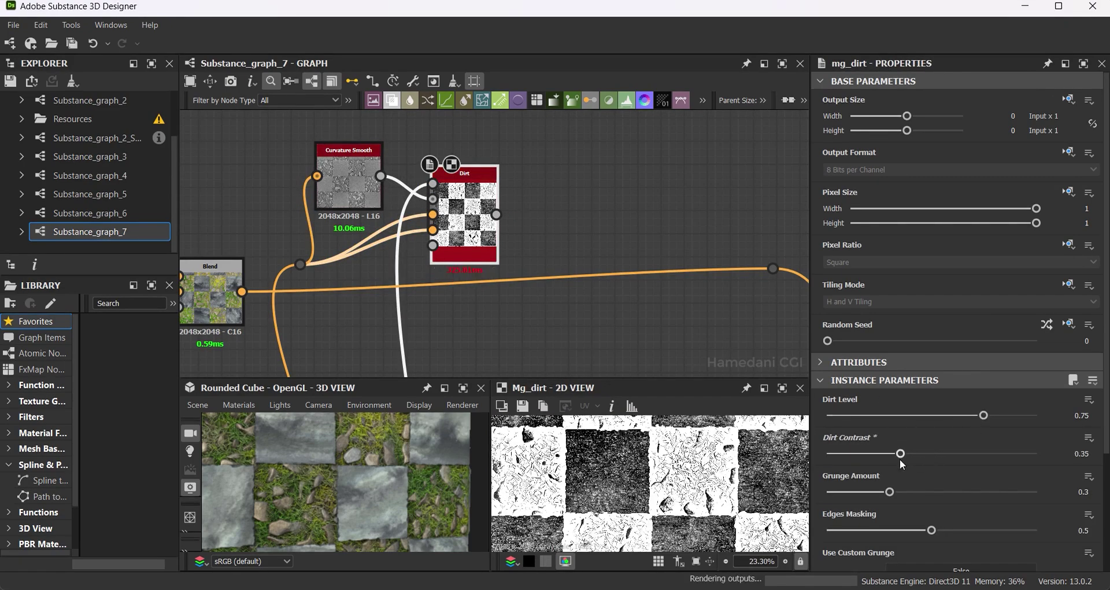
Set Dirt Contrast 0.52 and Dirt Level 0.68, then add a Gradient Map on the Dirt output.
{"action": "left_click_drag", "start_coordinate": [900, 455], "coordinate": [936, 454]}
{"action": "mouse_move", "coordinate": [983, 415]}
{"action": "left_mouse_down"}
{"action": "mouse_move", "coordinate": [957, 421]}
{"action": "mouse_move", "coordinate": [967, 421]}
{"action": "left_mouse_up"}
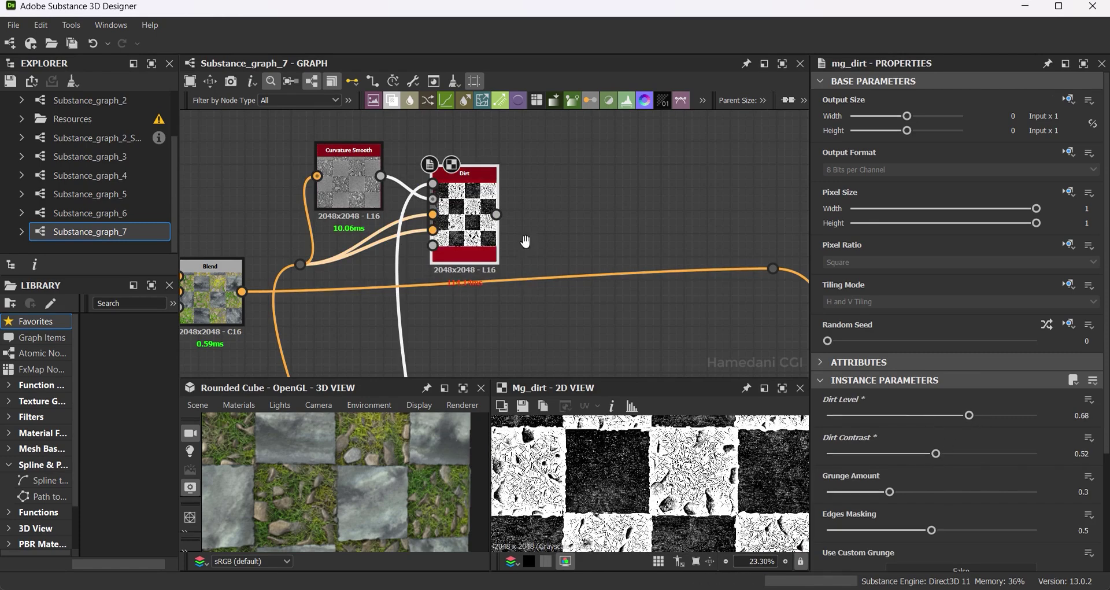
{"action": "middle_click_drag", "start_coordinate": [525, 241], "coordinate": [506, 245]}
{"action": "left_click_drag", "start_coordinate": [476, 218], "coordinate": [536, 187]}
{"action": "left_click", "coordinate": [584, 172]}
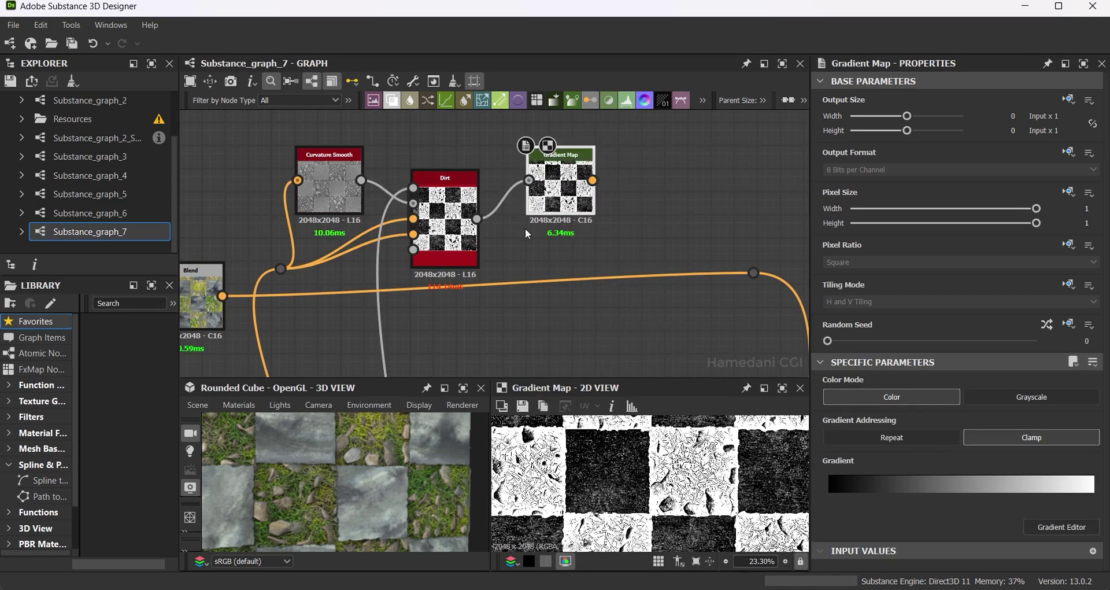
Nudge the Dirt node's Dirt Level up to 0.69.
{"action": "left_click", "coordinate": [457, 237]}
{"action": "left_click_drag", "start_coordinate": [969, 415], "coordinate": [979, 420]}
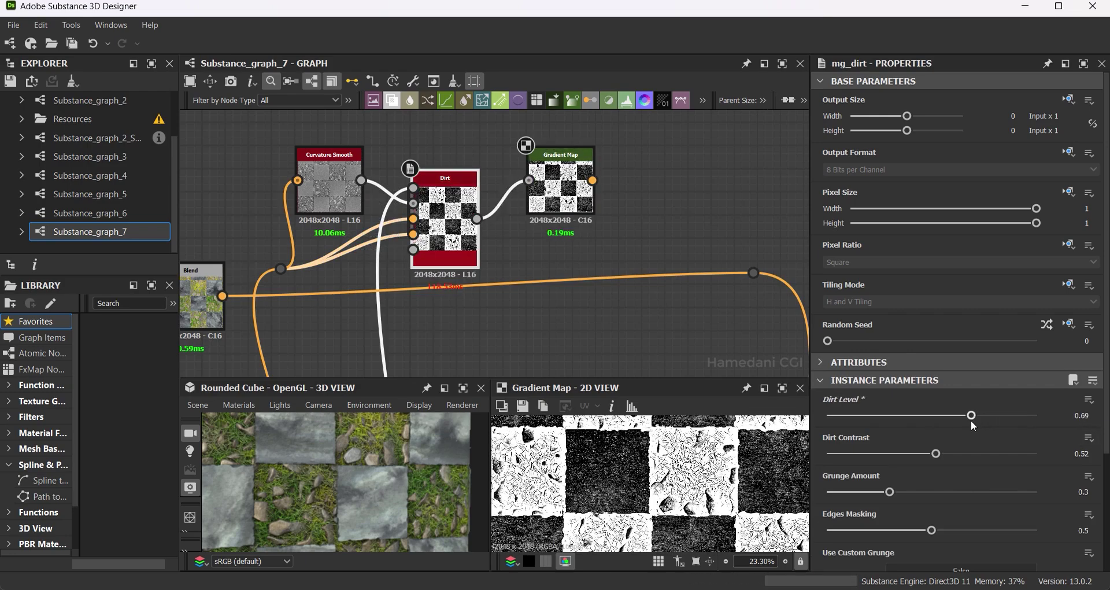
{"action": "scroll", "coordinate": [475, 230], "scroll_direction": "down", "scroll_amount": 1}
{"action": "scroll", "coordinate": [475, 230], "scroll_direction": "down", "scroll_amount": 1}
{"action": "scroll", "coordinate": [466, 266], "scroll_direction": "down", "scroll_amount": 1}
{"action": "right_click", "coordinate": [501, 221]}
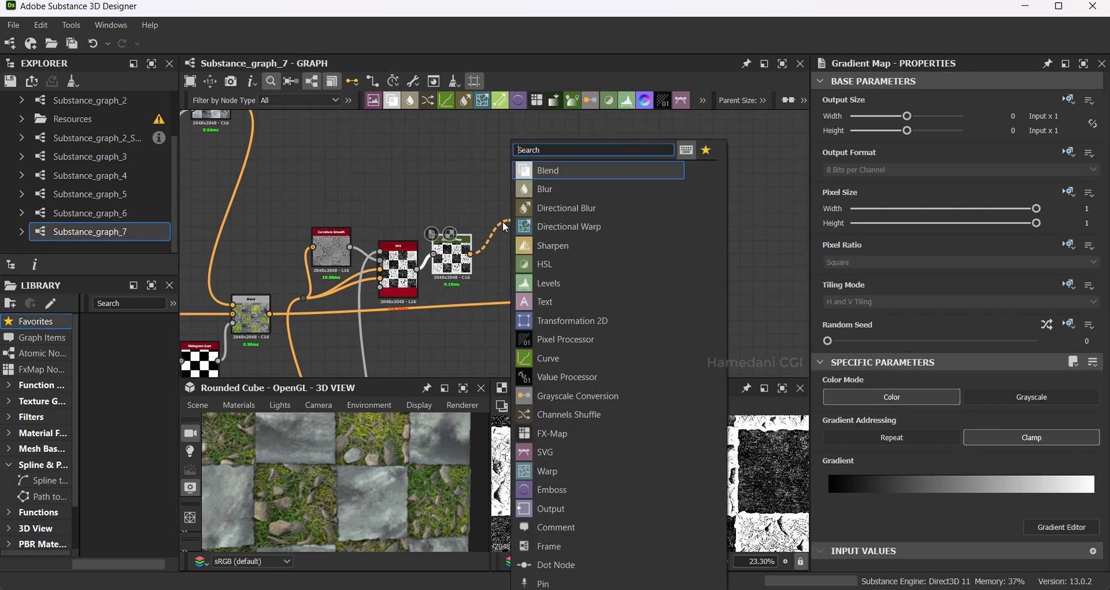
{"action": "key", "text": "Escape"}
{"action": "scroll", "coordinate": [563, 226], "scroll_direction": "up", "scroll_amount": 1}
{"action": "scroll", "coordinate": [563, 225], "scroll_direction": "down", "scroll_amount": 1}
{"action": "scroll", "coordinate": [414, 265], "scroll_direction": "down", "scroll_amount": 1}
Preview the Directional Warp and dirt Gradient Map, then move the Gradient Map into empty space.
{"action": "double_click", "coordinate": [280, 171]}
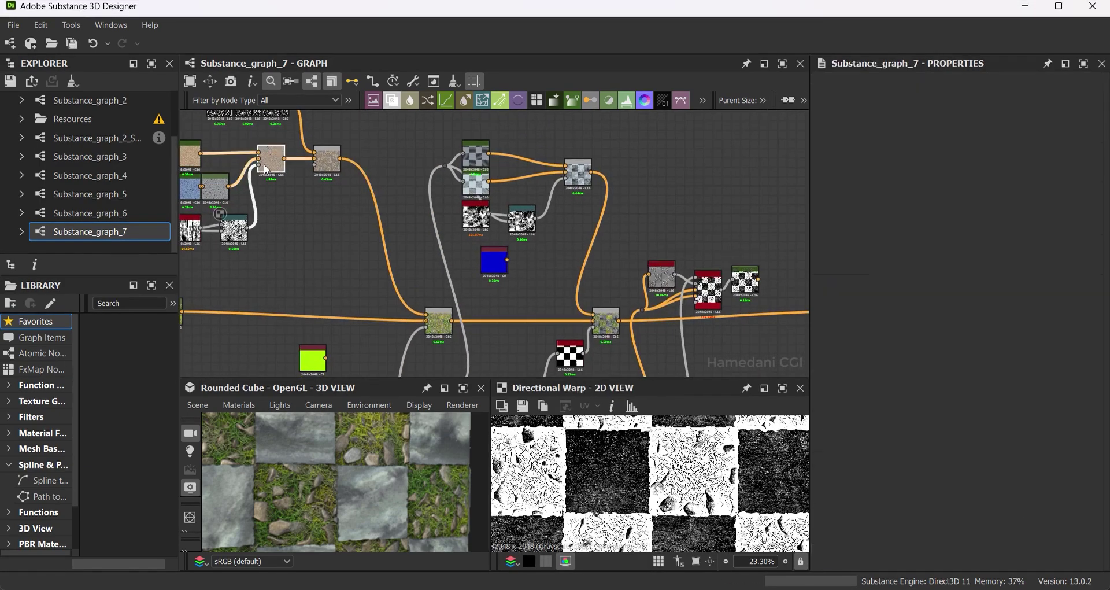
{"action": "middle_click_drag", "start_coordinate": [184, 163], "coordinate": [305, 174]}
{"action": "double_click", "coordinate": [305, 174]}
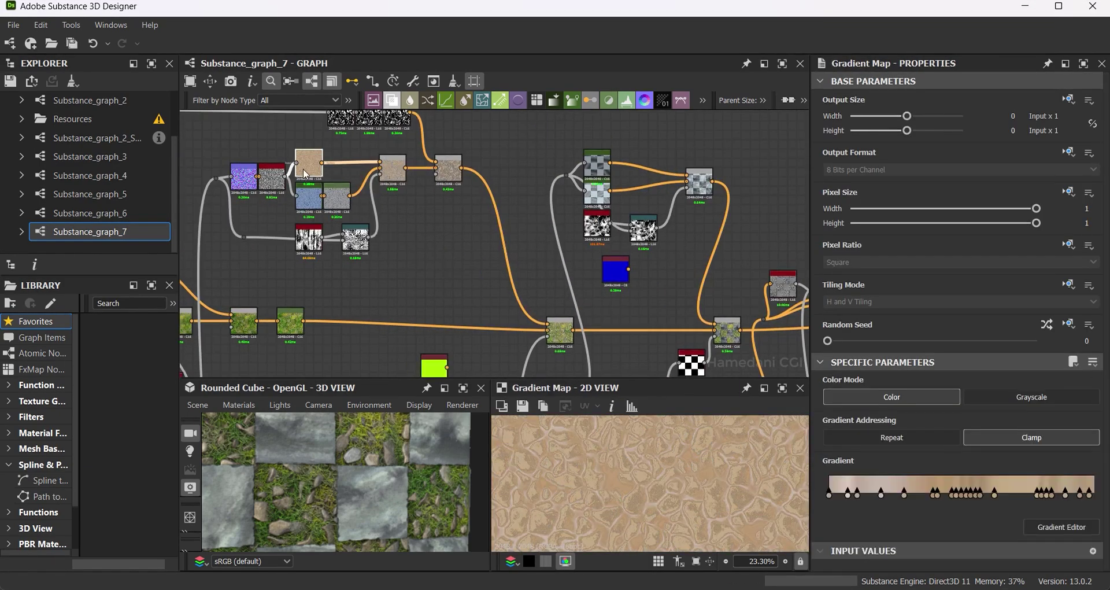
{"action": "left_click_drag", "start_coordinate": [307, 173], "coordinate": [427, 243]}
Add a Moisture Noise node feeding the tan Gradient Map.
{"action": "scroll", "coordinate": [578, 254], "scroll_direction": "up", "scroll_amount": 2}
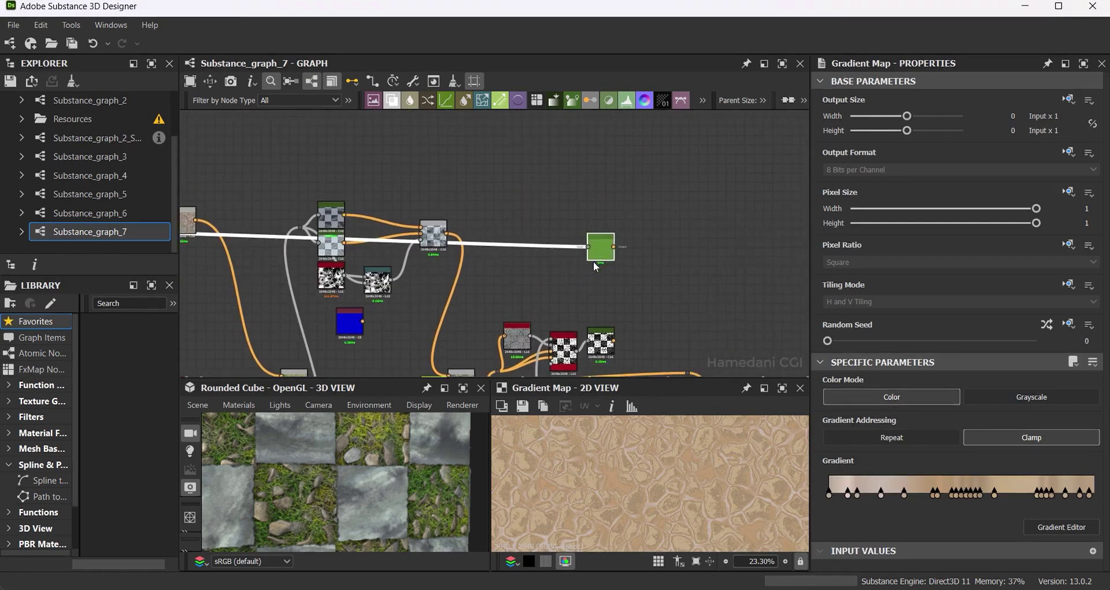
{"action": "scroll", "coordinate": [520, 248], "scroll_direction": "up", "scroll_amount": 1}
{"action": "key", "text": "space"}
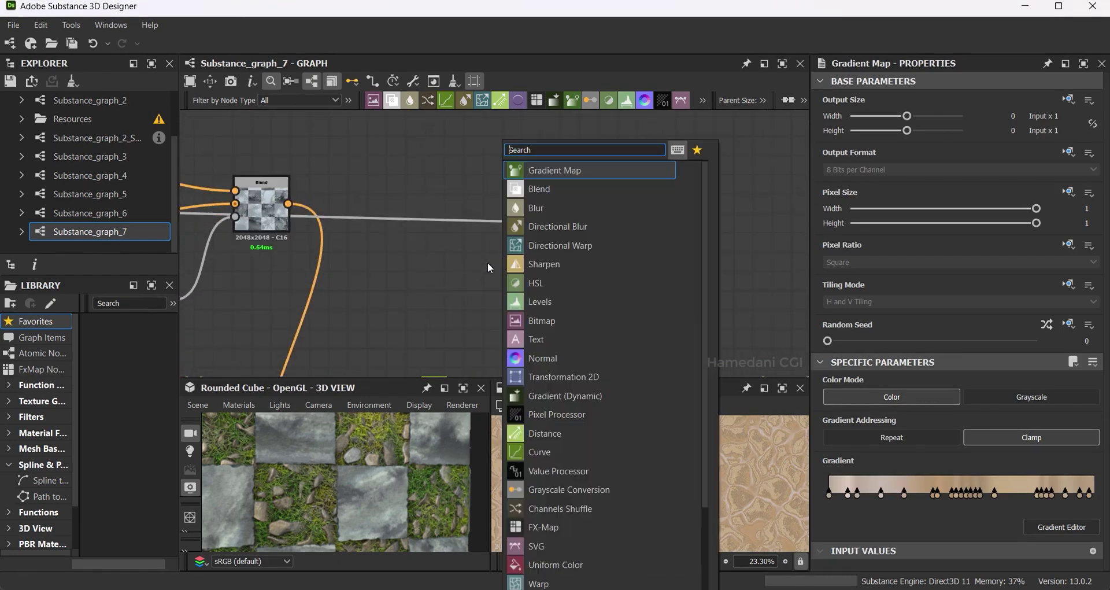
{"action": "key", "text": "Escape"}
{"action": "key", "text": "space"}
{"action": "type", "text": "mo"}
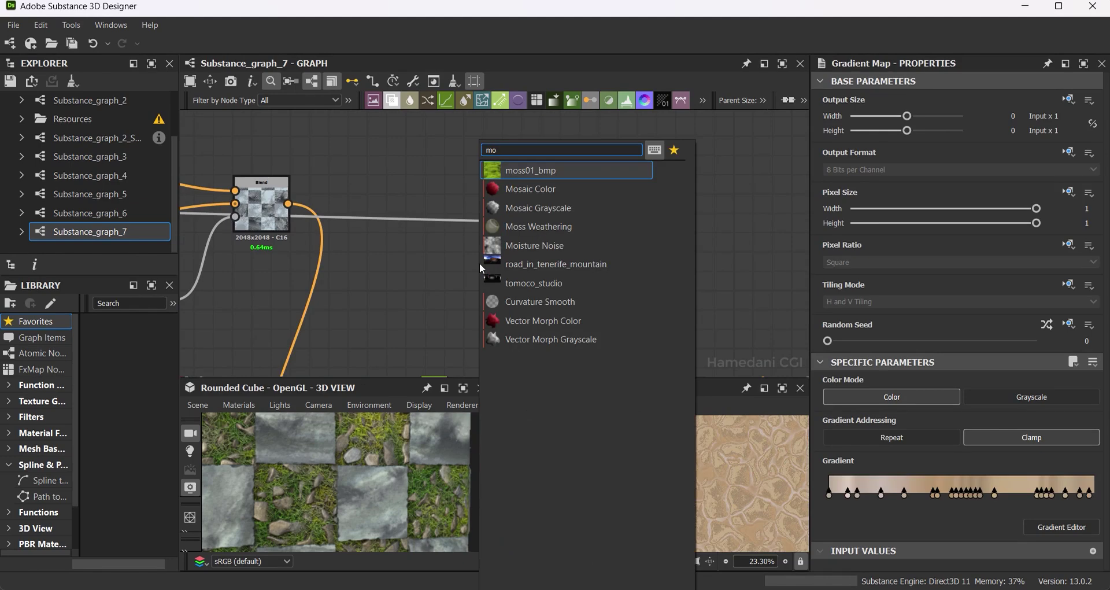
{"action": "left_click", "coordinate": [517, 246]}
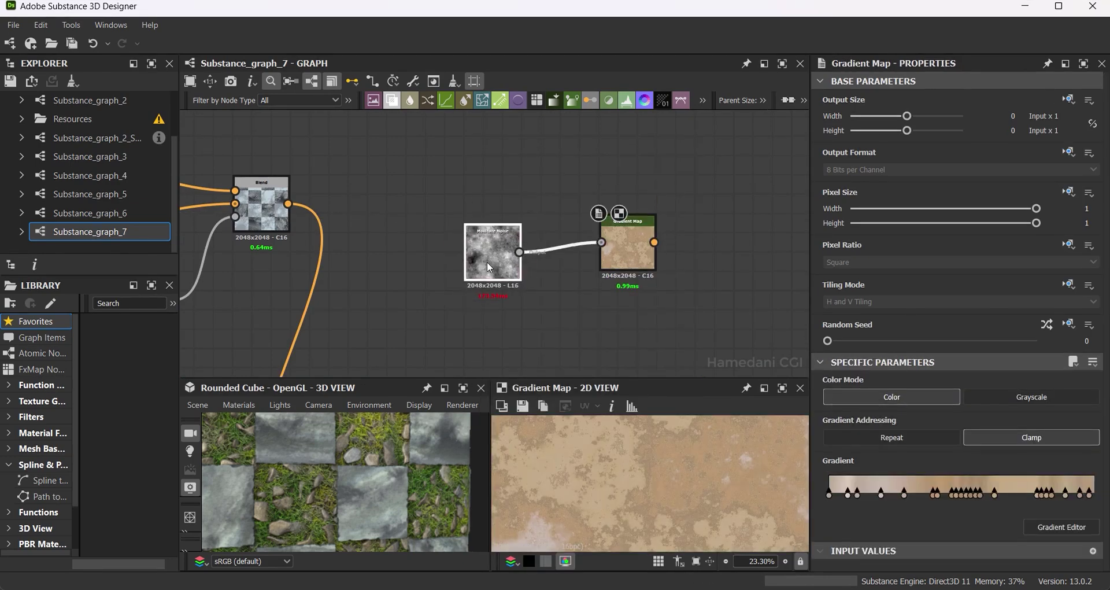
Duplicate the Gradient Map and drive the copy with a BnW Spots 1 node.
{"action": "key", "text": "space"}
{"action": "key", "text": "Escape"}
{"action": "left_click_drag", "start_coordinate": [636, 252], "coordinate": [616, 270]}
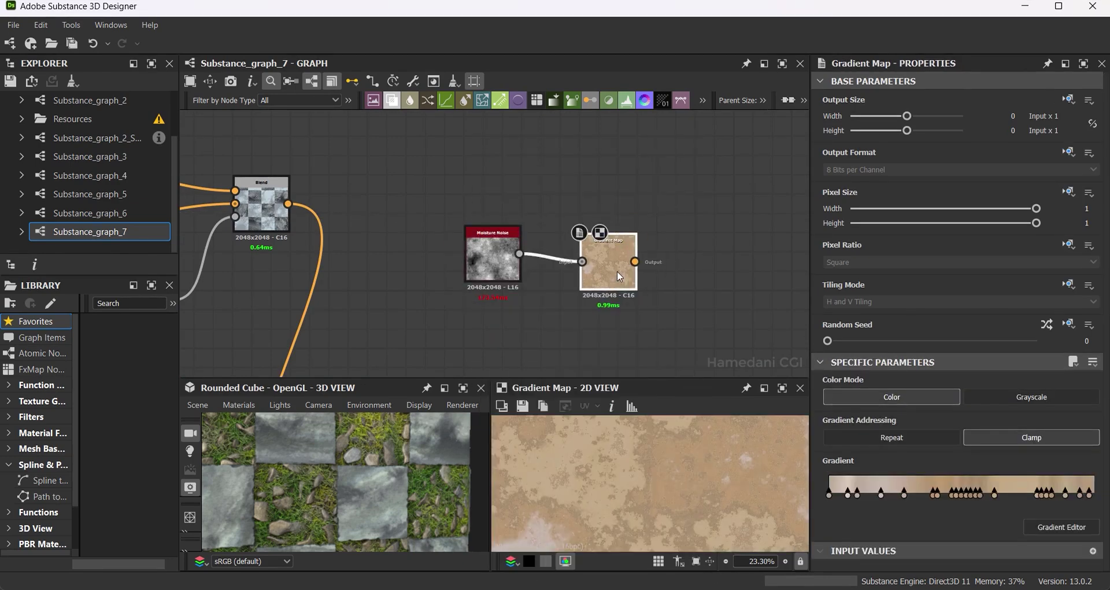
{"action": "key", "text": "ctrl+shift+d"}
{"action": "key", "text": "space"}
{"action": "type", "text": "bnw"}
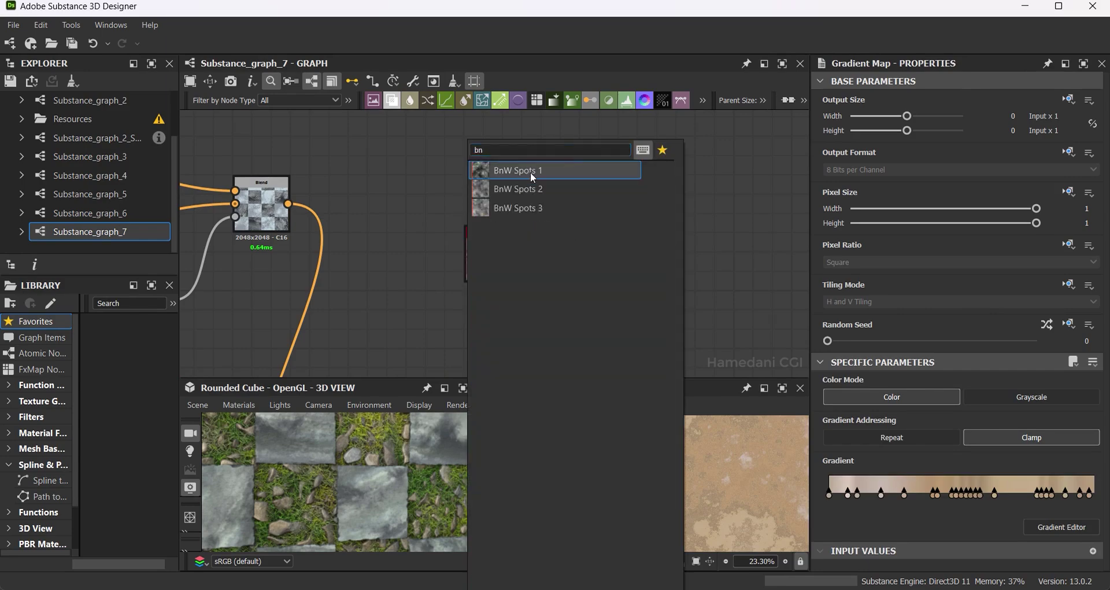
{"action": "left_click", "coordinate": [529, 171]}
{"action": "left_click_drag", "start_coordinate": [500, 204], "coordinate": [583, 184]}
{"action": "left_click_drag", "start_coordinate": [471, 211], "coordinate": [510, 193]}
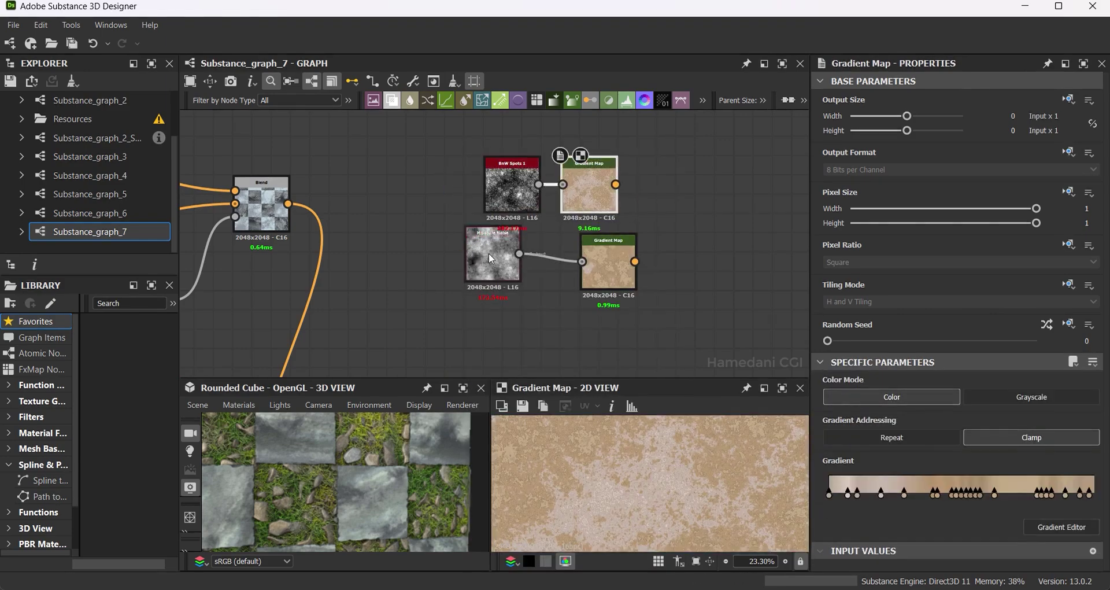
Combine both Gradient Maps in a Blend and lower its Opacity to about 0.61.
{"action": "left_click", "coordinate": [605, 257]}
{"action": "left_click", "coordinate": [388, 105]}
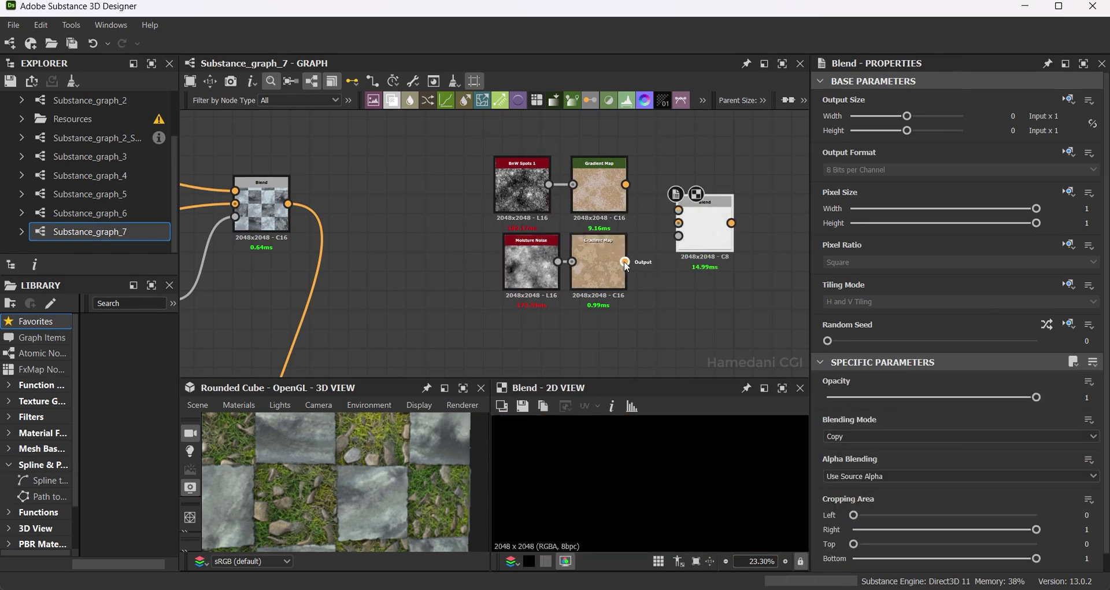
{"action": "middle_click_drag", "start_coordinate": [695, 250], "coordinate": [636, 220]}
{"action": "mouse_move", "coordinate": [977, 402]}
{"action": "left_mouse_down"}
{"action": "mouse_move", "coordinate": [948, 402]}
{"action": "mouse_move", "coordinate": [1036, 400]}
{"action": "left_mouse_up"}
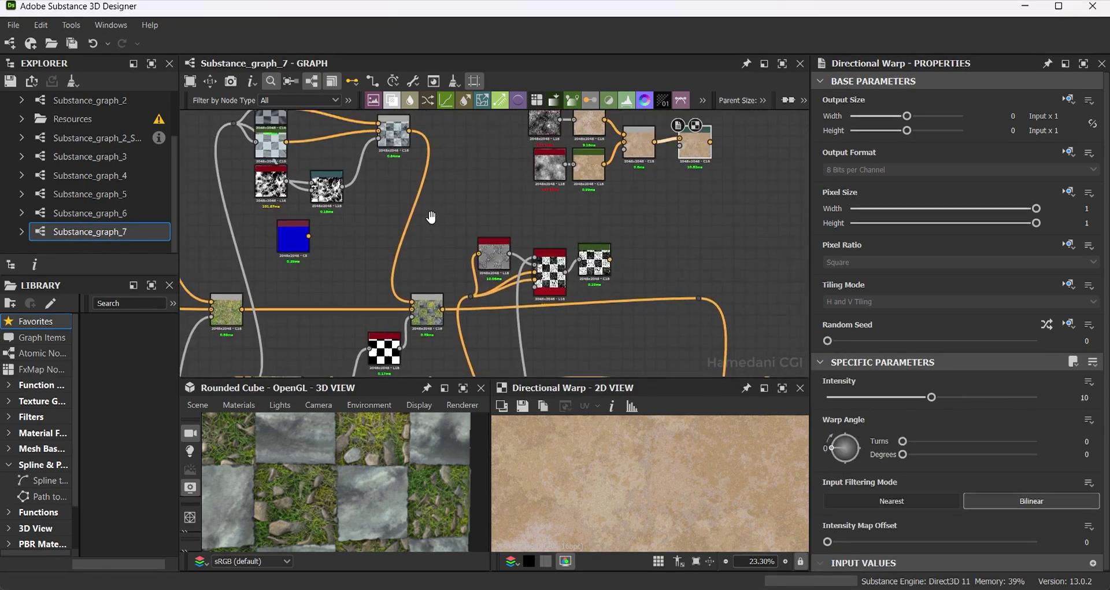
Link curvature_smooth into the Directional Warp and set its Intensity to 35.52.
{"action": "middle_click_drag", "start_coordinate": [431, 217], "coordinate": [428, 116]}
{"action": "double_click", "coordinate": [491, 154]}
{"action": "middle_click_drag", "start_coordinate": [503, 156], "coordinate": [431, 260]}
{"action": "left_click_drag", "start_coordinate": [433, 260], "coordinate": [631, 151]}
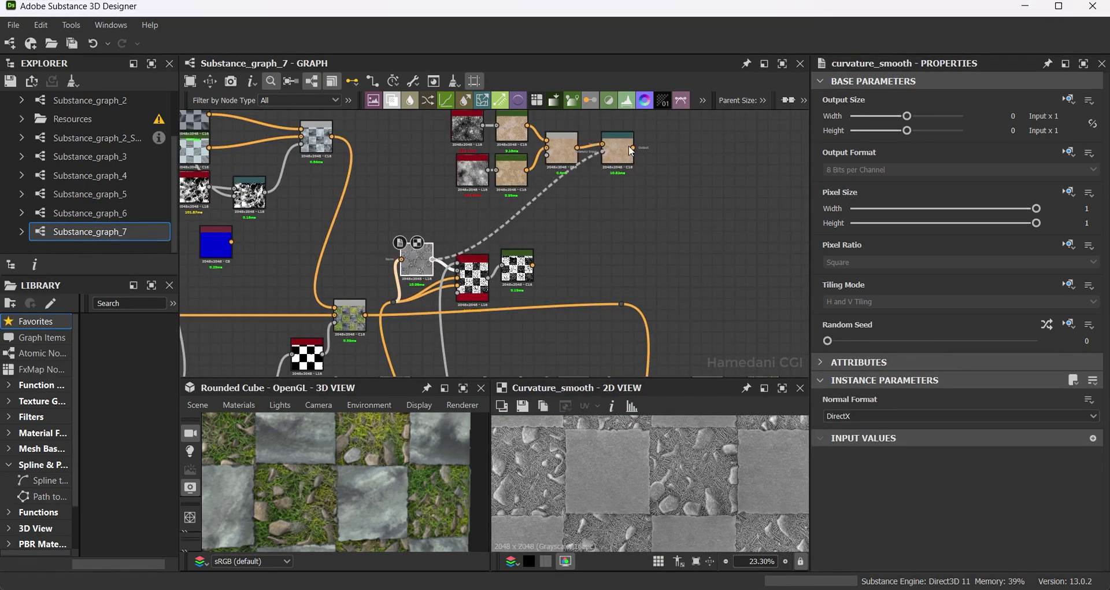
{"action": "double_click", "coordinate": [618, 148]}
{"action": "left_click_drag", "start_coordinate": [931, 397], "coordinate": [1028, 396]}
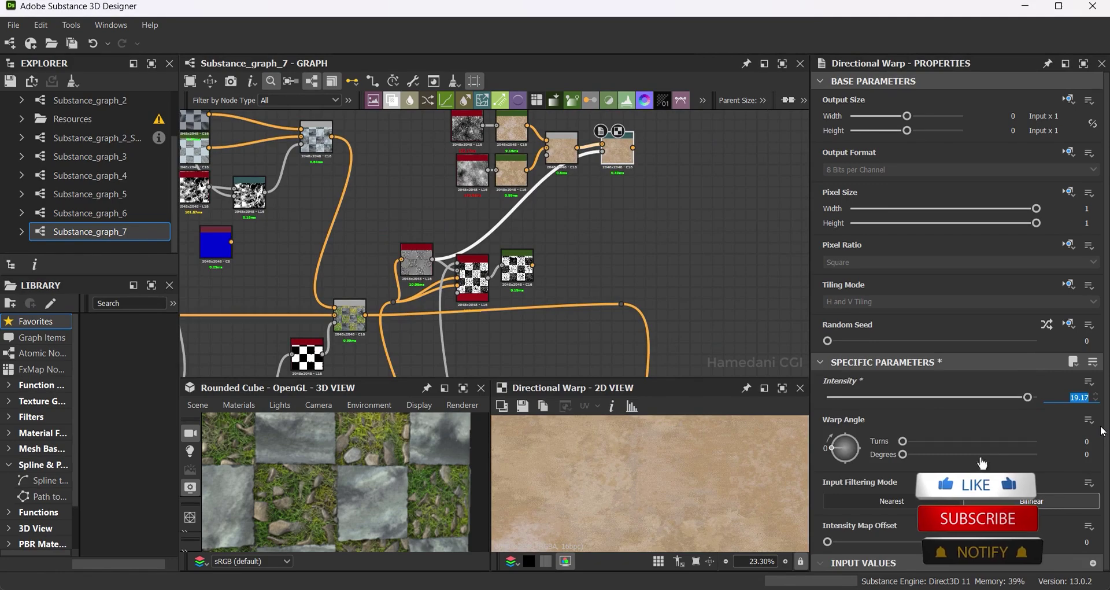
{"action": "left_click_drag", "start_coordinate": [1103, 430], "coordinate": [901, 405]}
Move the checker and grey nodes down below the main colour link.
{"action": "middle_click_drag", "start_coordinate": [624, 305], "coordinate": [571, 315]}
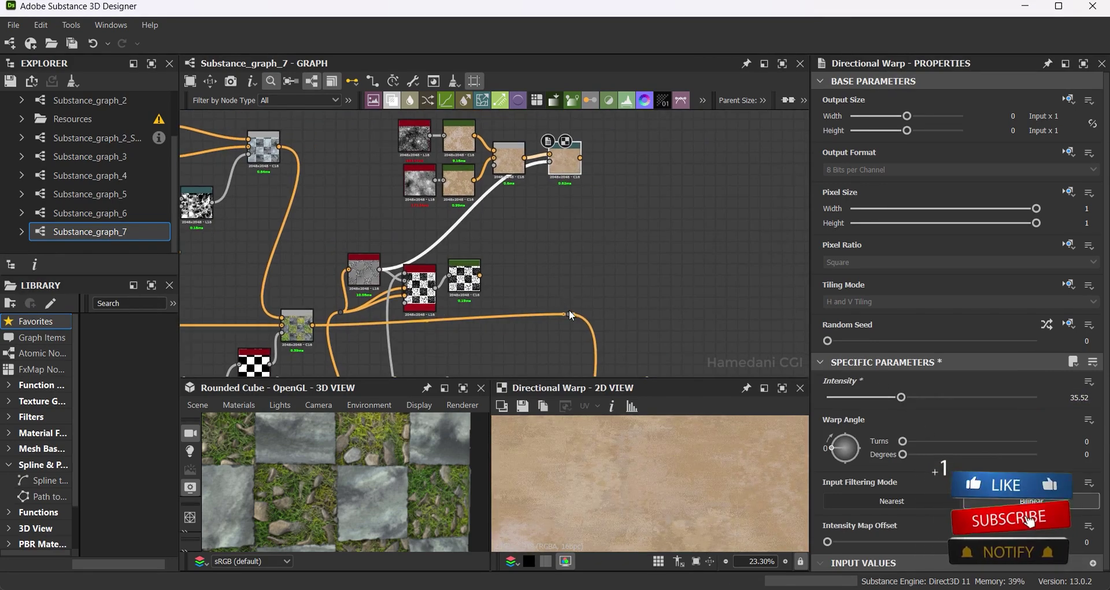
{"action": "middle_click_drag", "start_coordinate": [443, 294], "coordinate": [459, 260]}
{"action": "left_click_drag", "start_coordinate": [436, 257], "coordinate": [448, 340]}
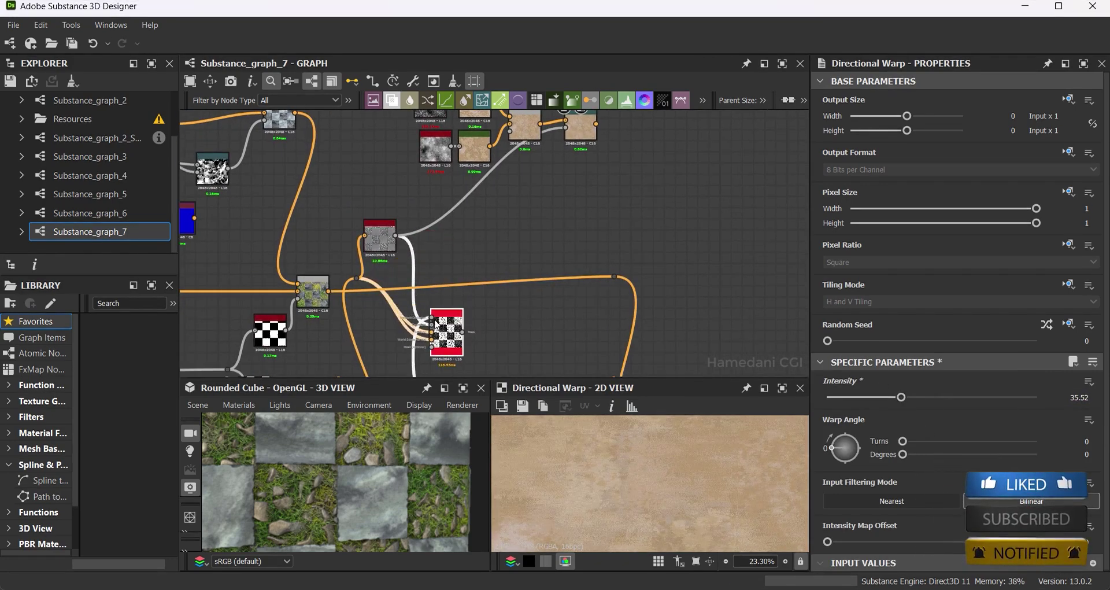
{"action": "mouse_move", "coordinate": [379, 238]}
{"action": "left_mouse_down"}
{"action": "mouse_move", "coordinate": [380, 303]}
{"action": "mouse_move", "coordinate": [435, 346]}
{"action": "left_mouse_up"}
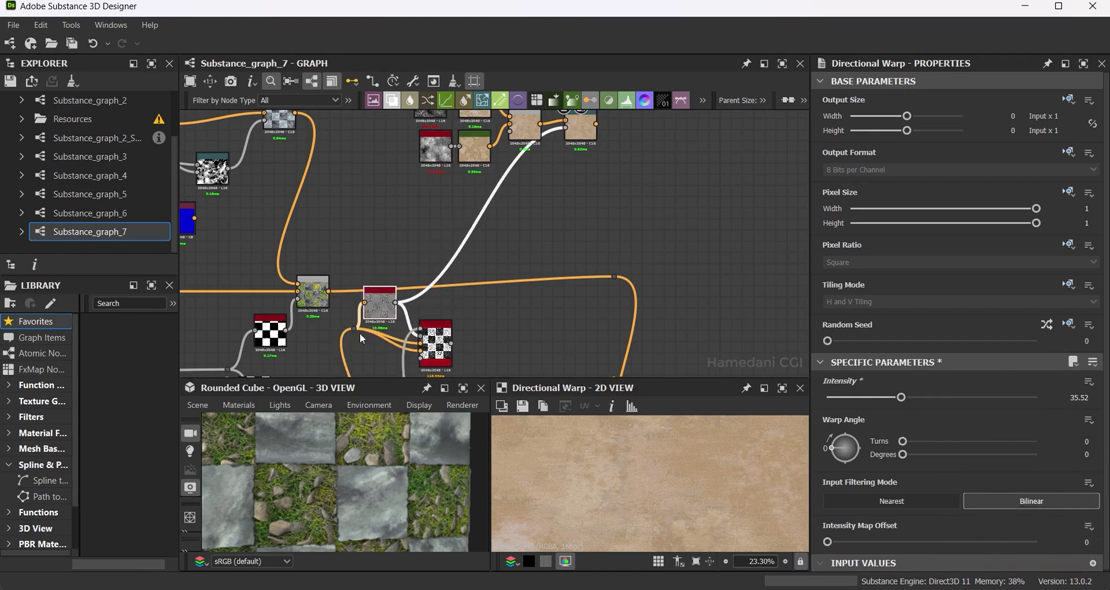
{"action": "key", "text": "space"}
{"action": "key", "text": "Escape"}
{"action": "middle_click_drag", "start_coordinate": [493, 226], "coordinate": [514, 281]}
{"action": "left_click_drag", "start_coordinate": [601, 199], "coordinate": [527, 185]}
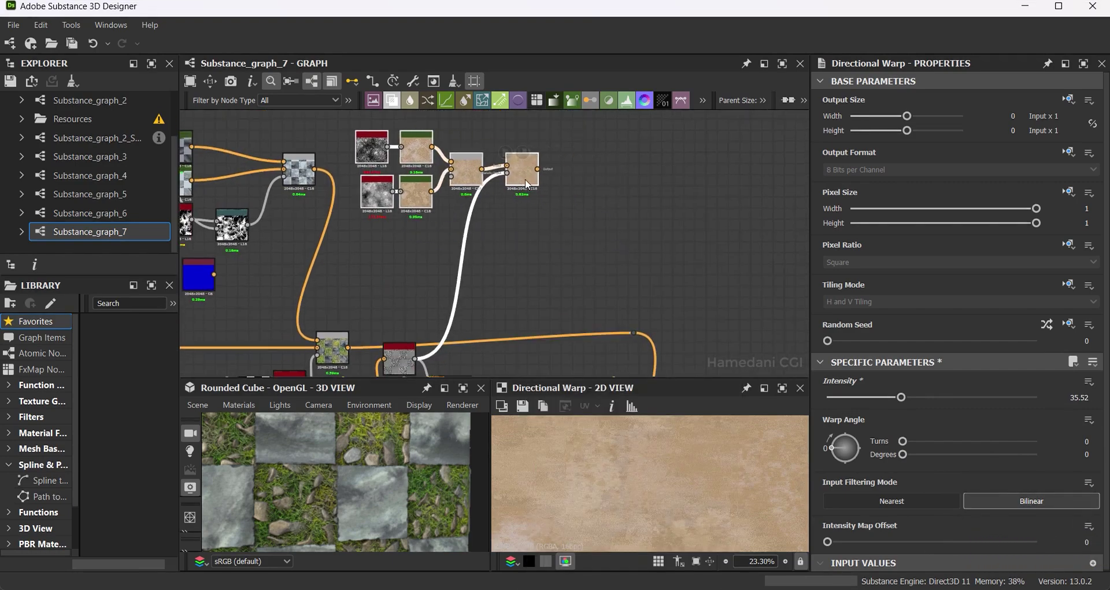
{"action": "middle_click_drag", "start_coordinate": [516, 309], "coordinate": [514, 265]}
Insert a Blend on the main colour link with the checker mask and the warped dirt colour.
{"action": "key", "text": "space"}
{"action": "left_click", "coordinate": [577, 215]}
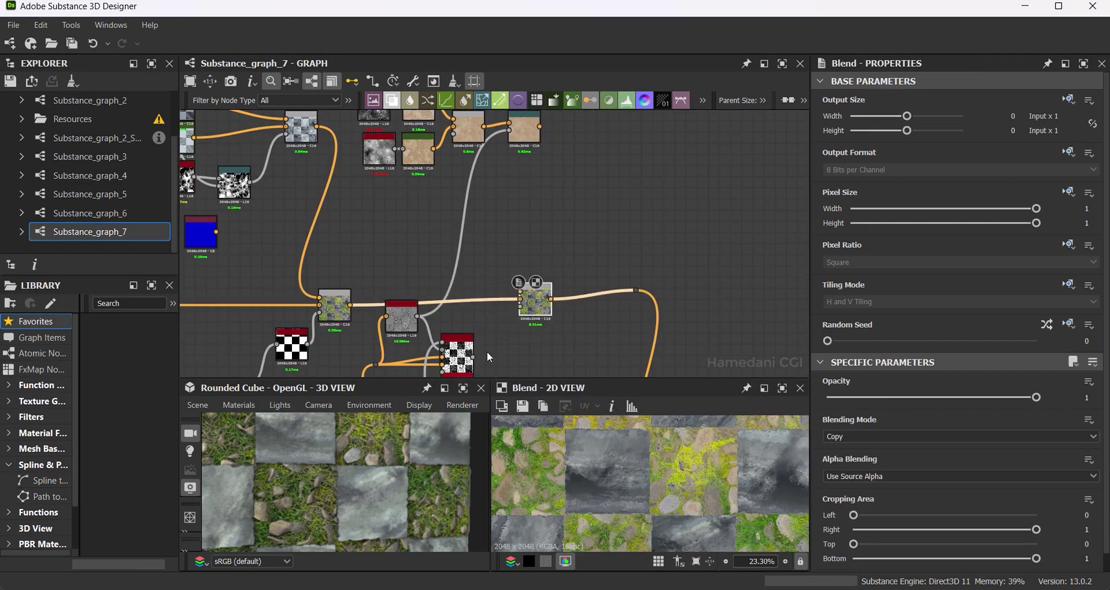
{"action": "left_click_drag", "start_coordinate": [472, 357], "coordinate": [520, 306]}
{"action": "left_click_drag", "start_coordinate": [540, 125], "coordinate": [520, 292]}
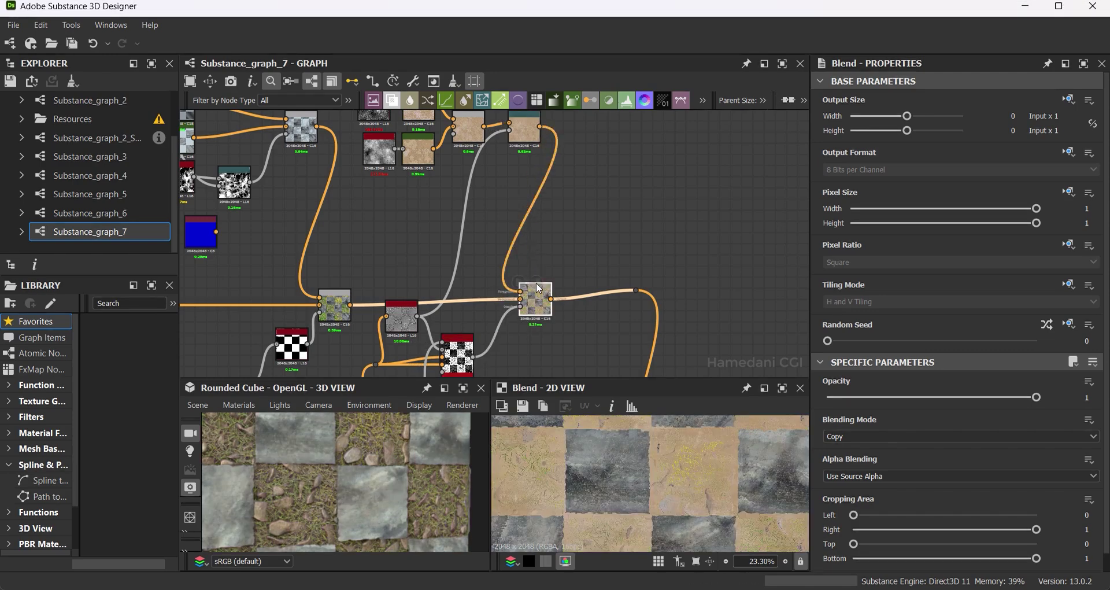
{"action": "key", "text": "ctrl+d"}
{"action": "left_click", "coordinate": [596, 293]}
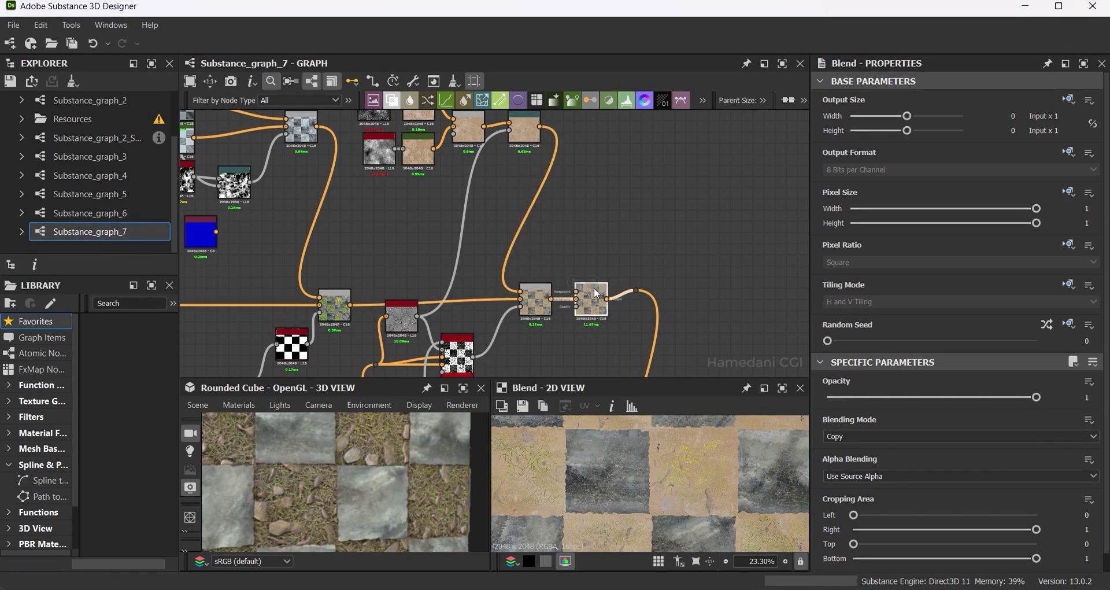
{"action": "key", "text": "Delete"}
{"action": "left_click_drag", "start_coordinate": [540, 125], "coordinate": [584, 148]}
{"action": "left_click", "coordinate": [645, 170]}
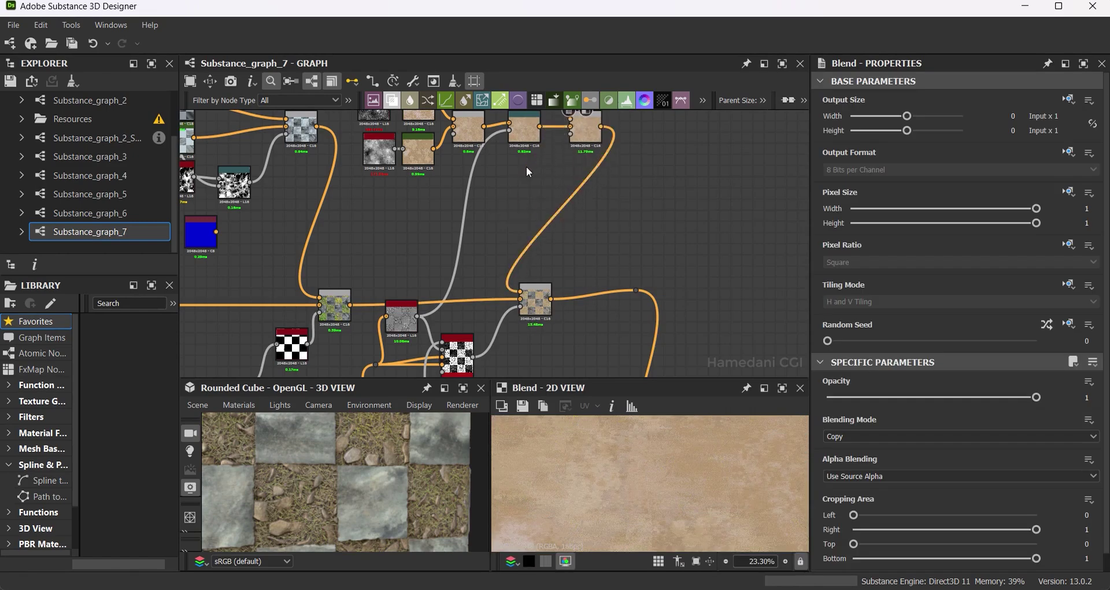
{"action": "key", "text": "space"}
Try several grunge nodes and keep a Grunge Rust Fine node.
{"action": "type", "text": "gr"}
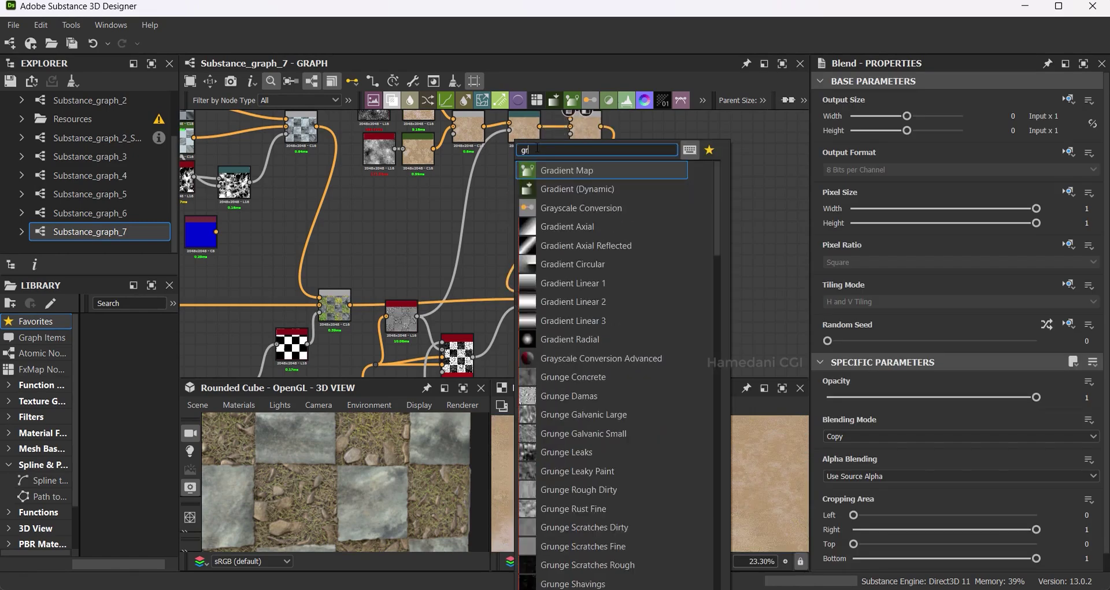
{"action": "scroll", "coordinate": [588, 376], "scroll_direction": "down", "scroll_amount": 4}
{"action": "left_click", "coordinate": [589, 426]}
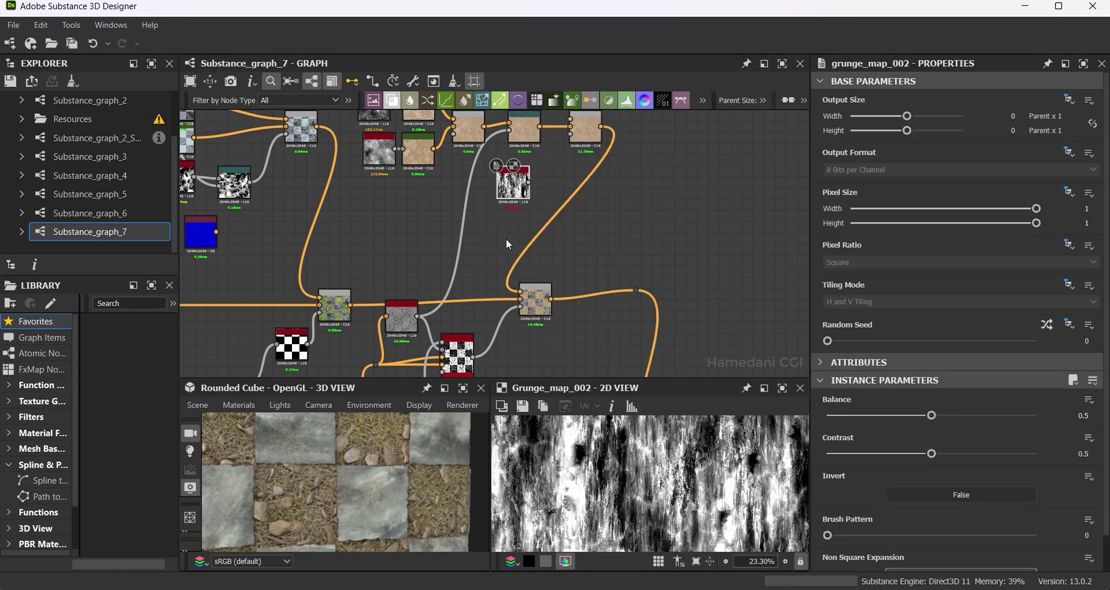
{"action": "key", "text": "Delete"}
{"action": "key", "text": "space"}
{"action": "type", "text": "gru"}
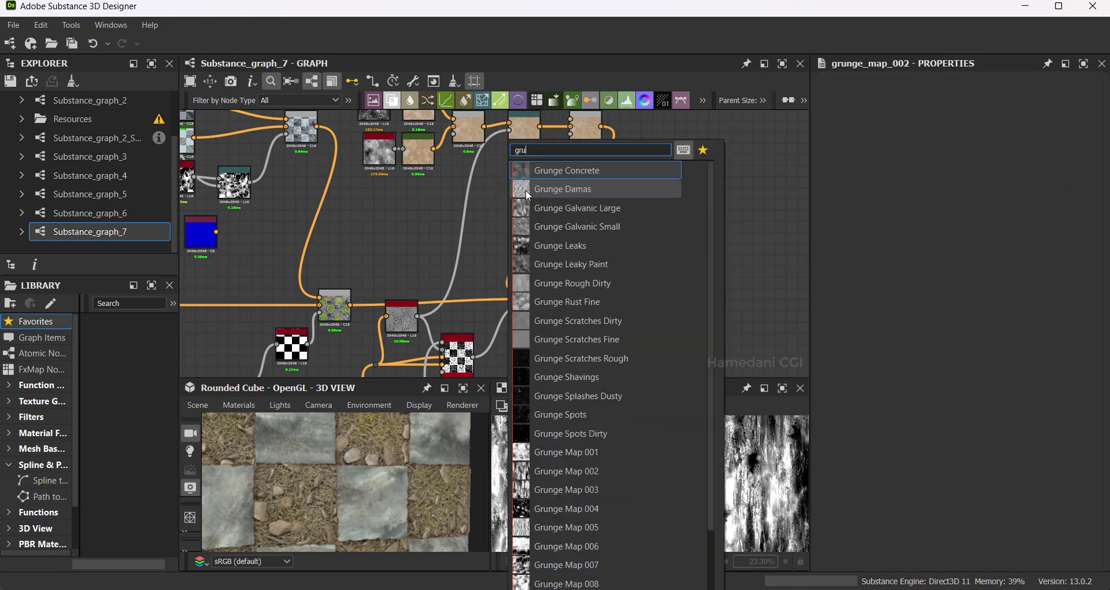
{"action": "left_click", "coordinate": [630, 271]}
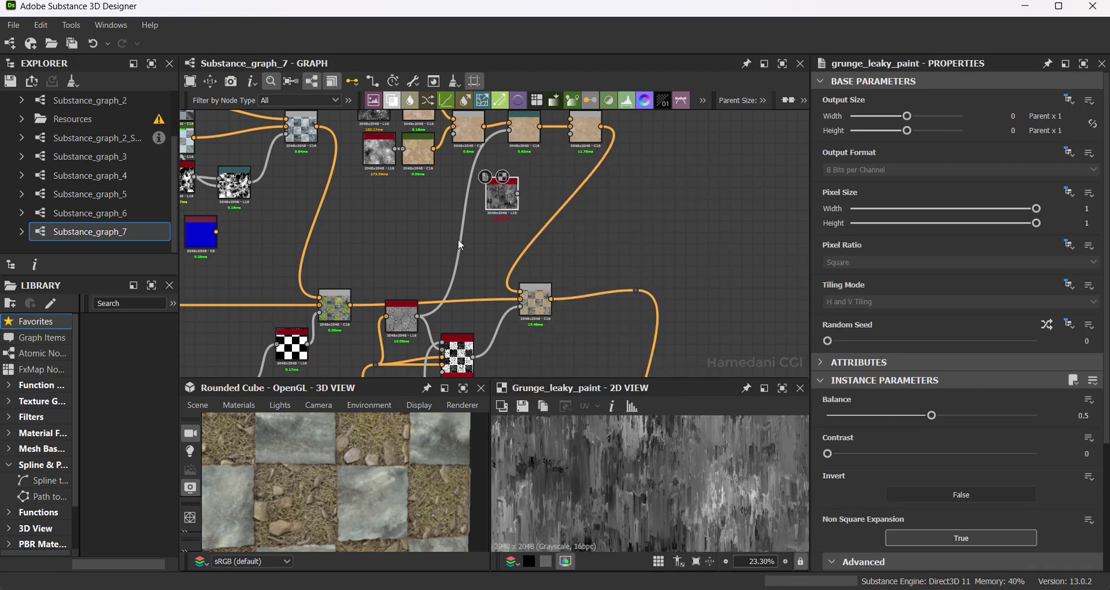
{"action": "key", "text": "Delete"}
{"action": "key", "text": "space"}
{"action": "type", "text": "grun"}
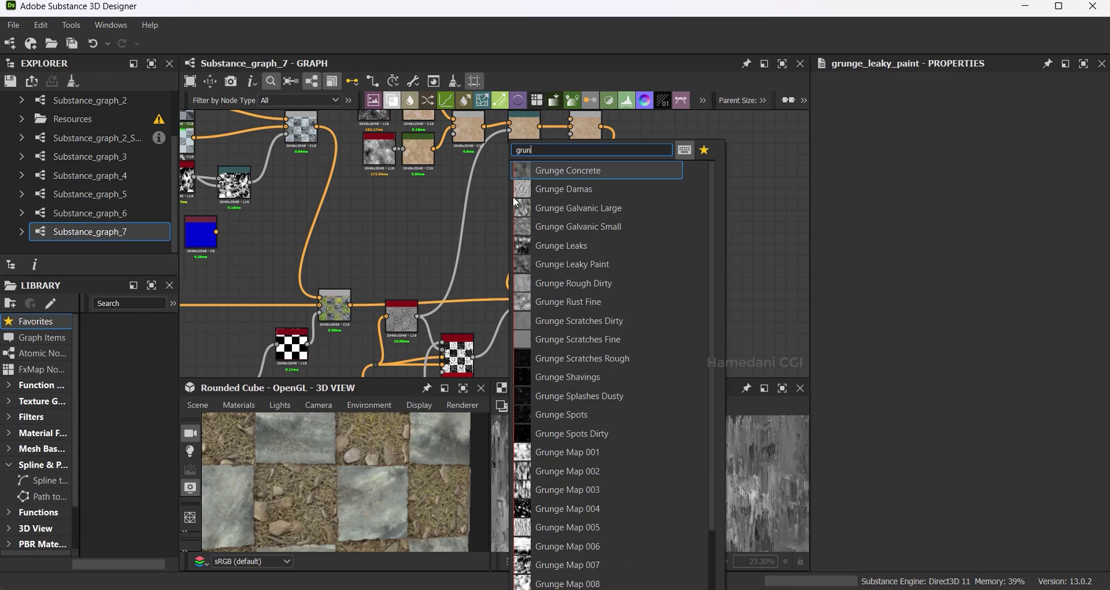
{"action": "left_click", "coordinate": [578, 302]}
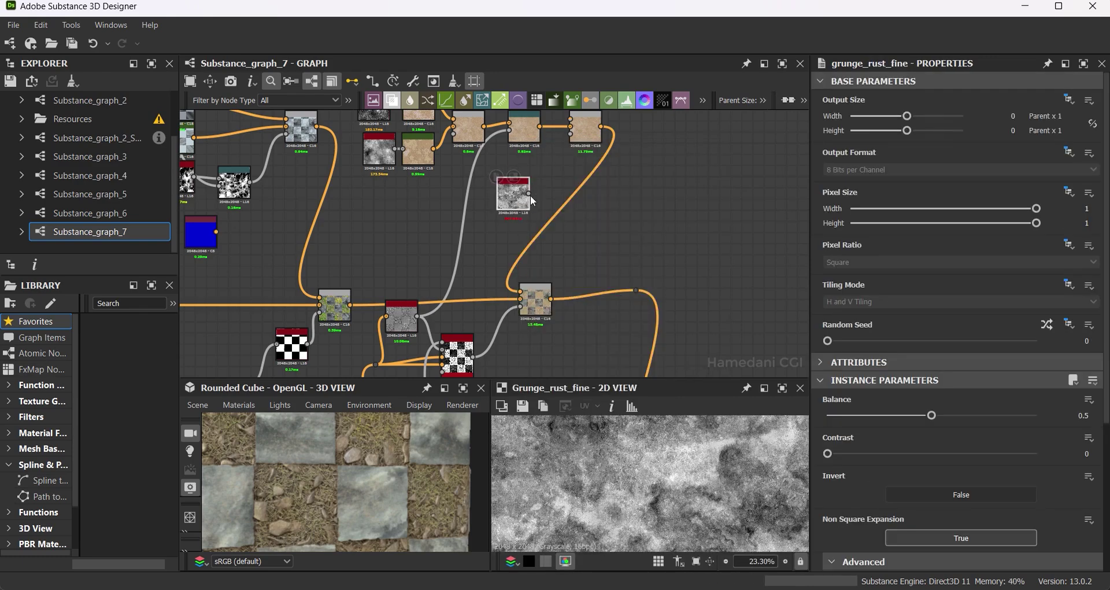
Add a Histogram Scan at Position 0.24 after the grunge and use it as the Blend mask.
{"action": "left_click_drag", "start_coordinate": [529, 194], "coordinate": [547, 192]}
{"action": "type", "text": "hid"}
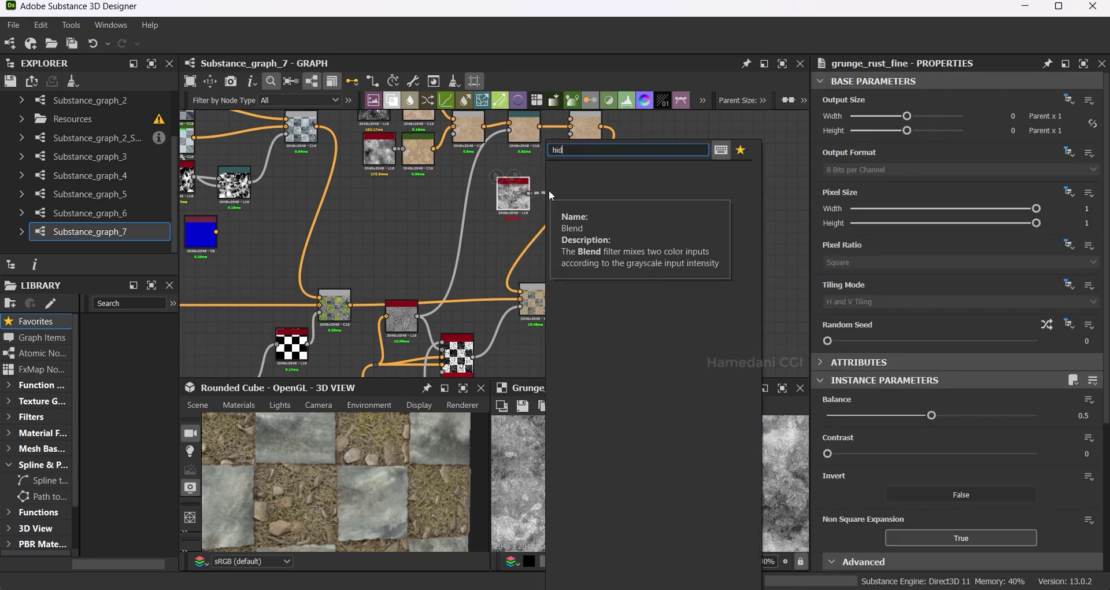
{"action": "left_click", "coordinate": [627, 188]}
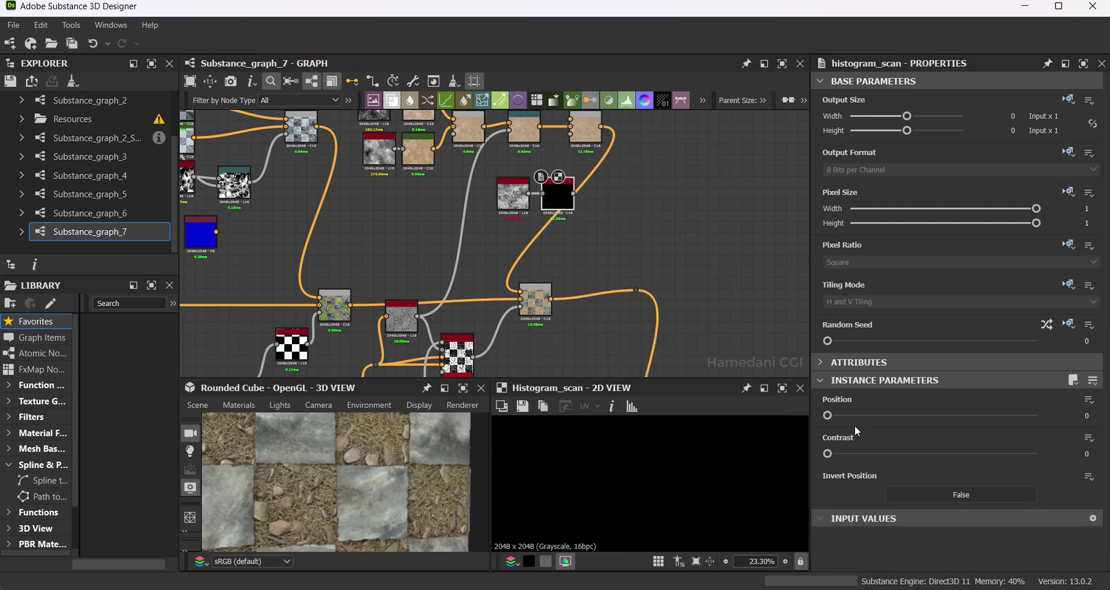
{"action": "left_click_drag", "start_coordinate": [827, 415], "coordinate": [877, 415]}
{"action": "left_click_drag", "start_coordinate": [574, 192], "coordinate": [587, 137]}
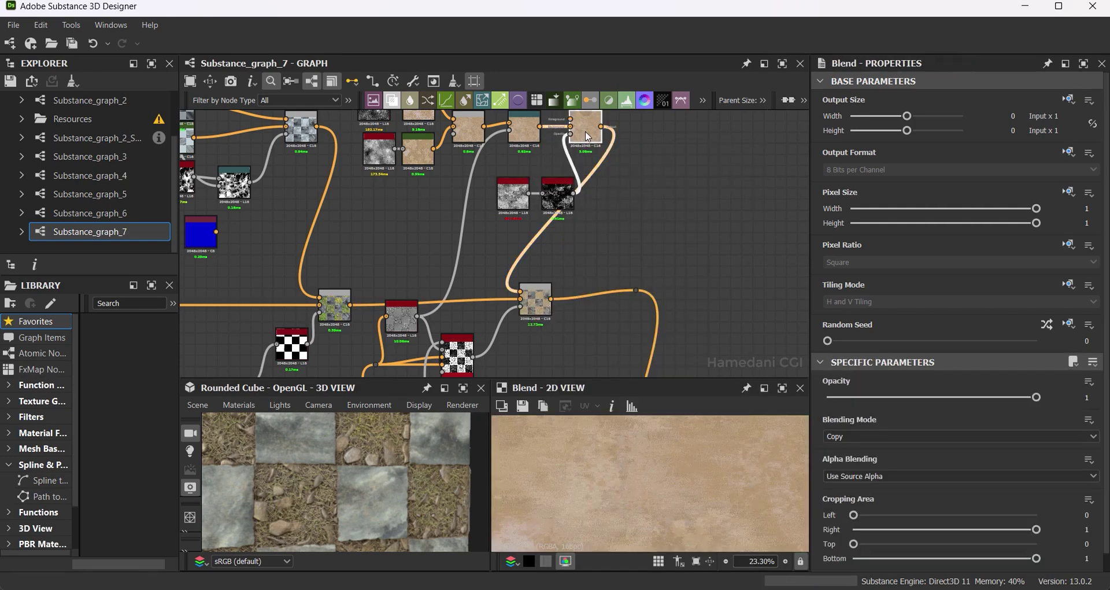
Raise the histogram_scan Contrast to 0.68 and check the tiles on the cube preview.
{"action": "middle_click_drag", "start_coordinate": [572, 155], "coordinate": [567, 171]}
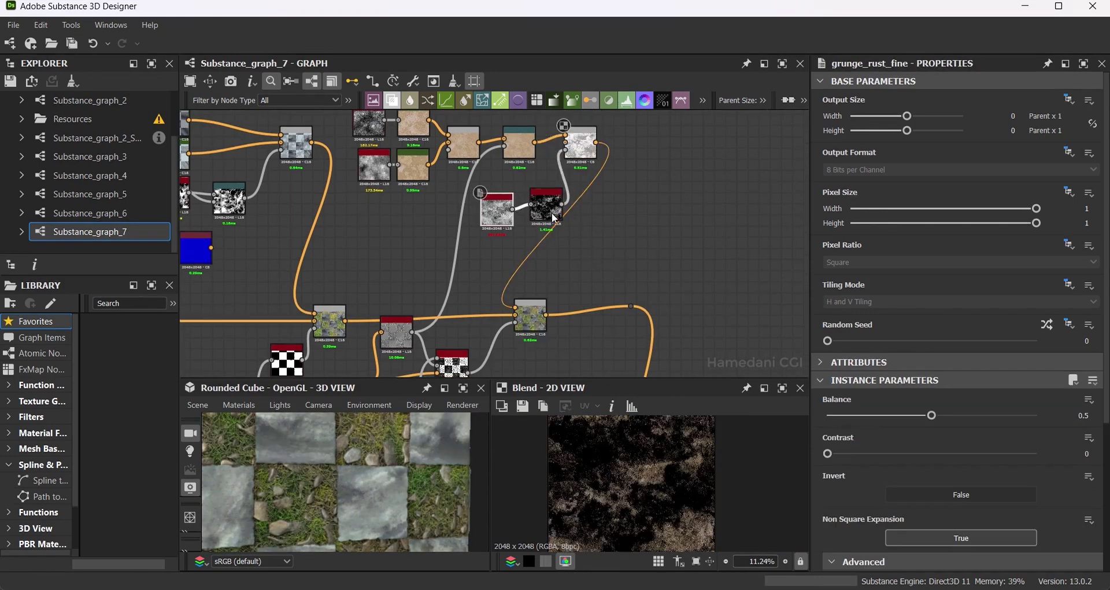
{"action": "double_click", "coordinate": [553, 218]}
{"action": "left_click_drag", "start_coordinate": [827, 453], "coordinate": [969, 453]}
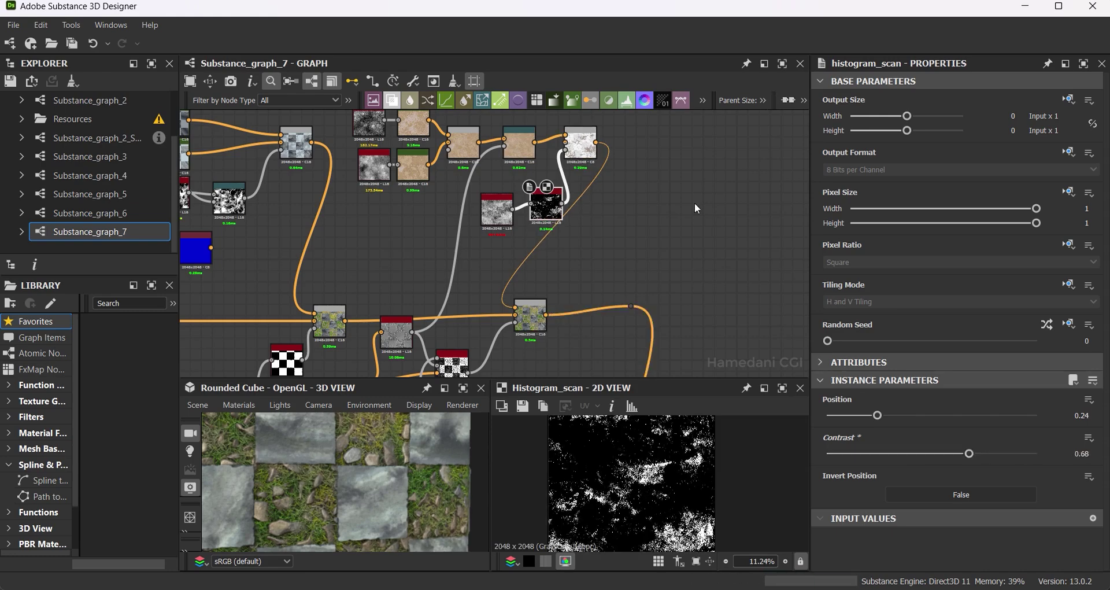
{"action": "left_click_drag", "start_coordinate": [535, 318], "coordinate": [546, 317]}
{"action": "scroll", "coordinate": [364, 476], "scroll_direction": "down", "scroll_amount": 2}
{"action": "left_click_drag", "start_coordinate": [364, 476], "coordinate": [383, 469]}
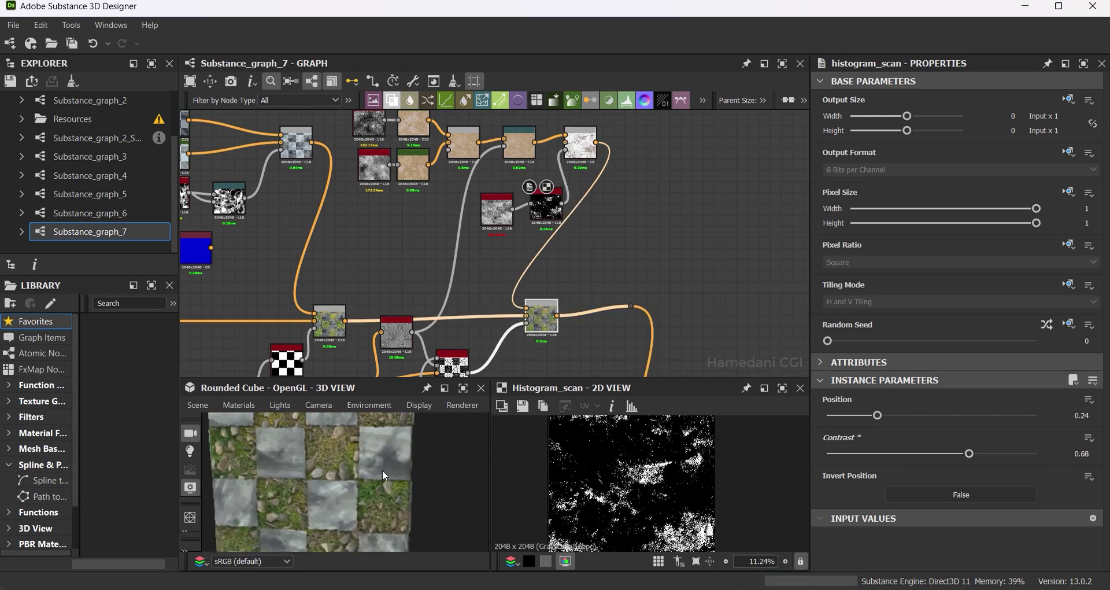
{"action": "scroll", "coordinate": [406, 460], "scroll_direction": "up", "scroll_amount": 2}
Set the mg_dirt node's Dirt Level to 0.83.
{"action": "left_click", "coordinate": [541, 315]}
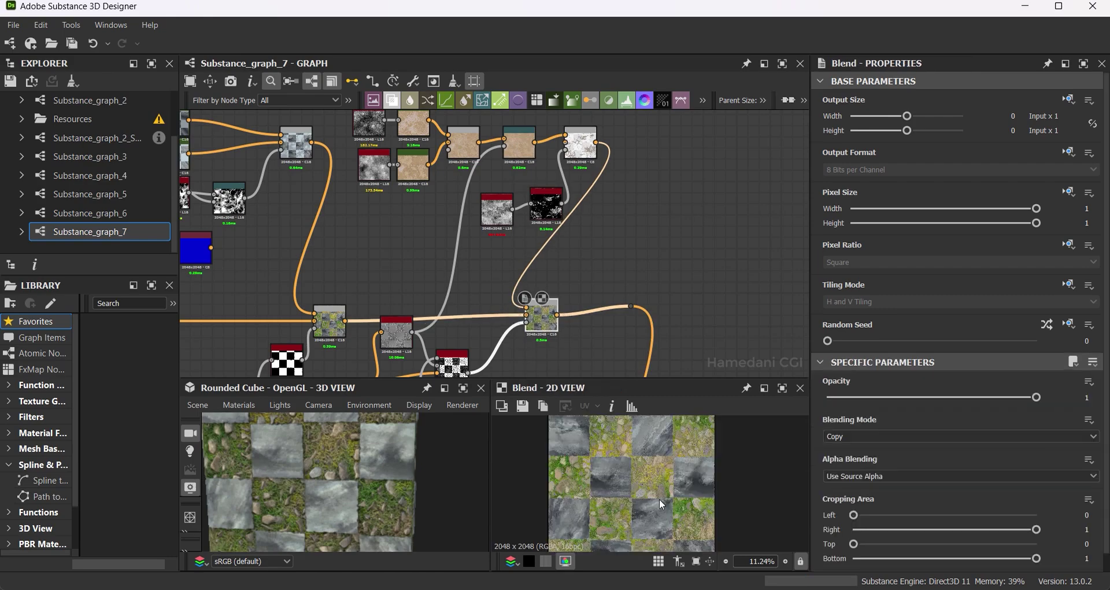
{"action": "scroll", "coordinate": [681, 226], "scroll_direction": "down", "scroll_amount": 3}
{"action": "scroll", "coordinate": [682, 227], "scroll_direction": "up", "scroll_amount": 2}
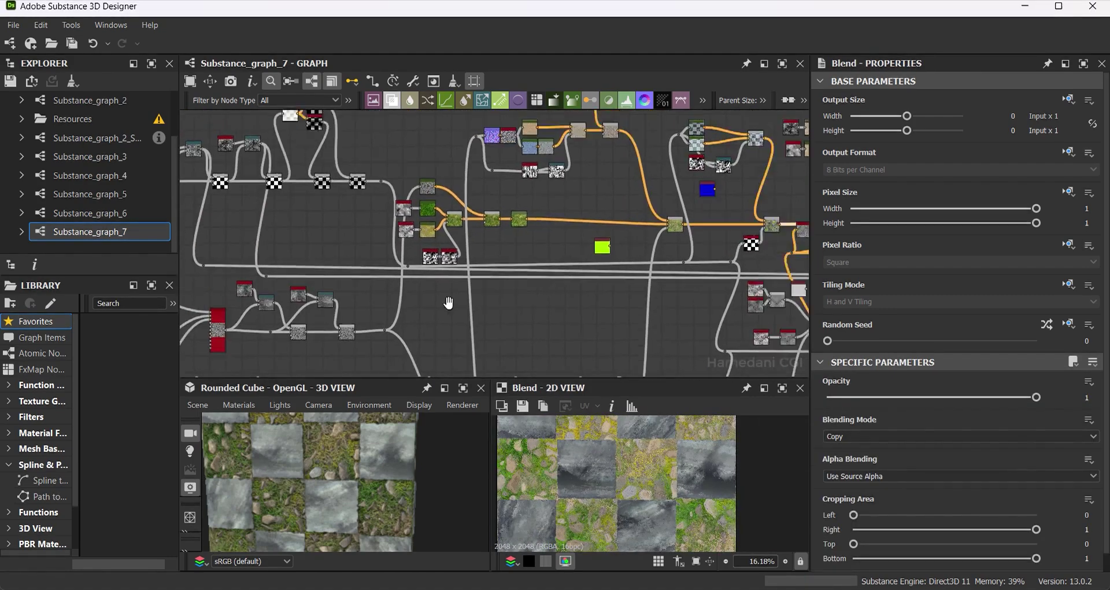
{"action": "scroll", "coordinate": [671, 295], "scroll_direction": "up", "scroll_amount": 1}
{"action": "scroll", "coordinate": [563, 308], "scroll_direction": "up", "scroll_amount": 1}
{"action": "left_click", "coordinate": [565, 307]}
{"action": "left_click_drag", "start_coordinate": [973, 415], "coordinate": [1002, 416]}
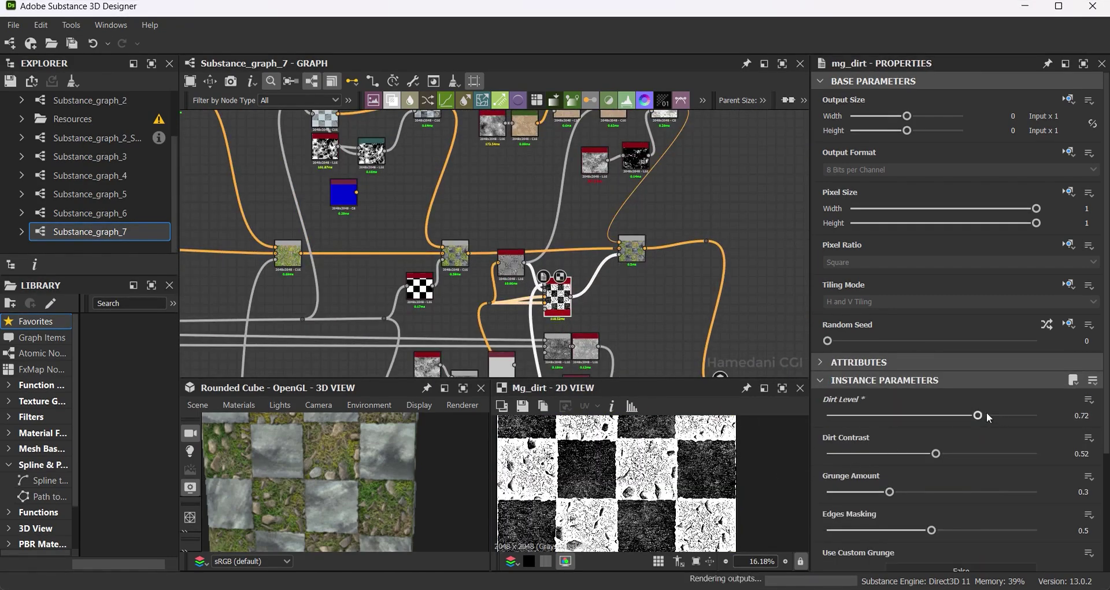
Preview the Blend output and nudge the histogram_scan Position slightly.
{"action": "middle_click_drag", "start_coordinate": [664, 104], "coordinate": [644, 153]}
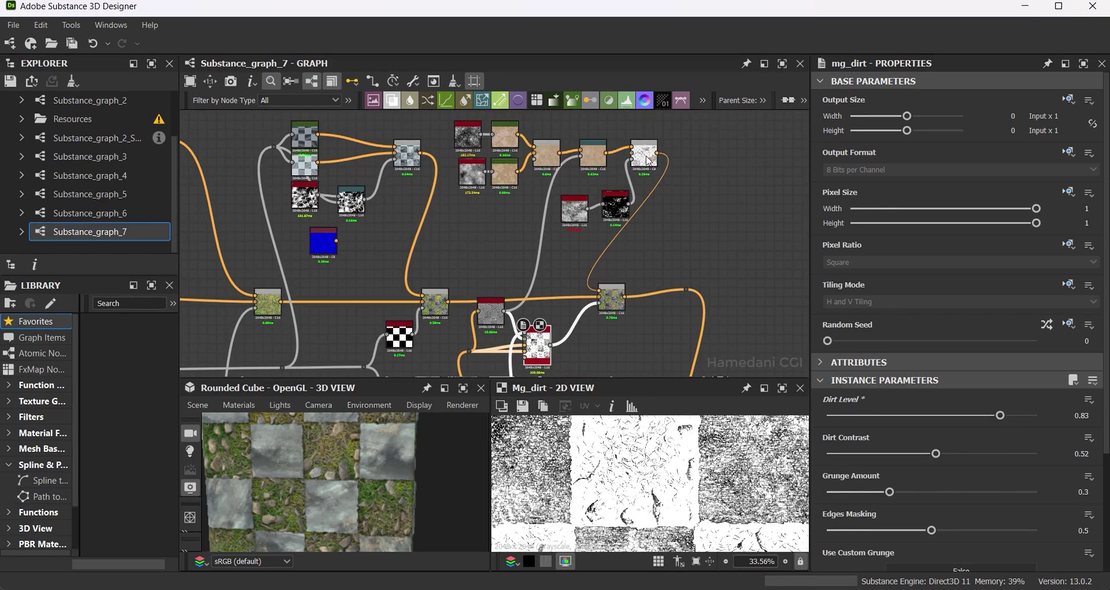
{"action": "left_click", "coordinate": [644, 154]}
{"action": "left_click", "coordinate": [615, 205]}
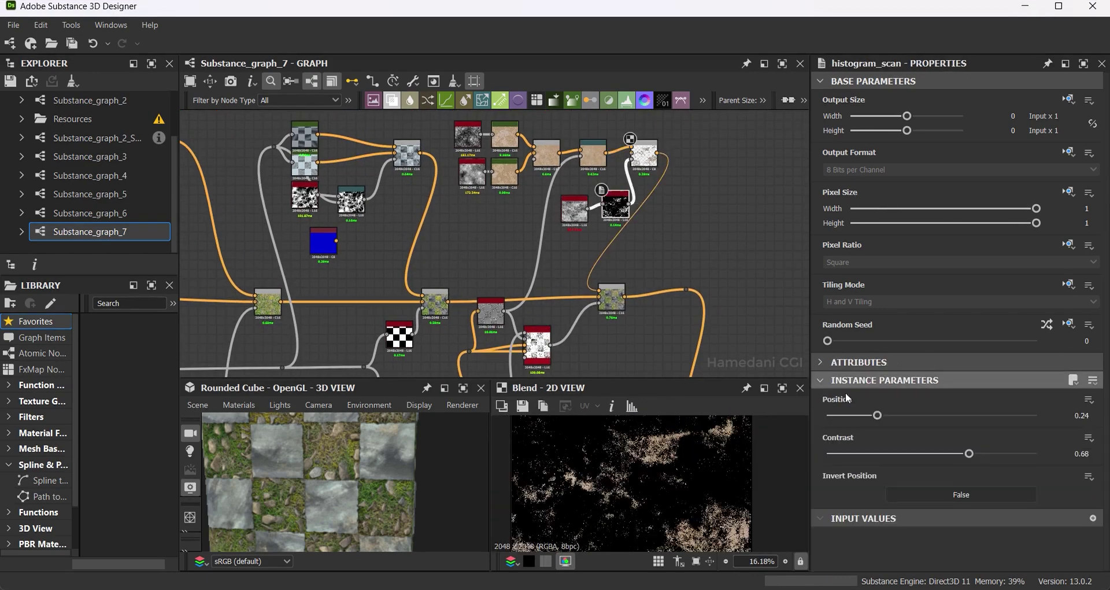
{"action": "mouse_move", "coordinate": [873, 415]}
{"action": "left_mouse_down"}
{"action": "mouse_move", "coordinate": [895, 415]}
{"action": "mouse_move", "coordinate": [877, 419]}
{"action": "left_mouse_up"}
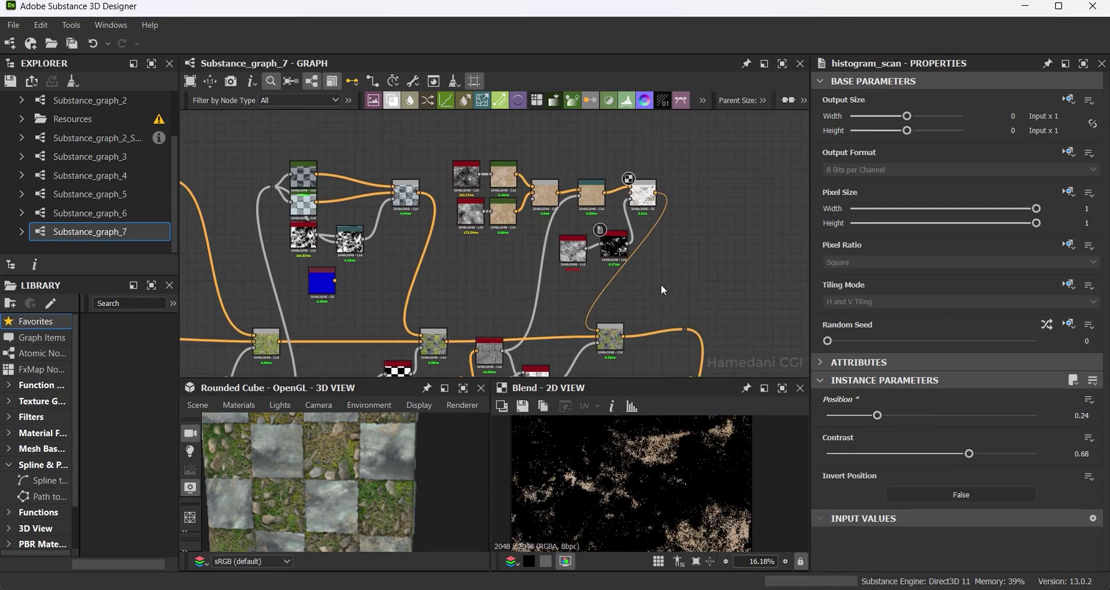
{"action": "middle_click_drag", "start_coordinate": [673, 248], "coordinate": [671, 288]}
Add a Dust node, connect a map to its input and reroute the link with a dot.
{"action": "key", "text": "space"}
{"action": "type", "text": "dus"}
{"action": "left_click", "coordinate": [749, 207]}
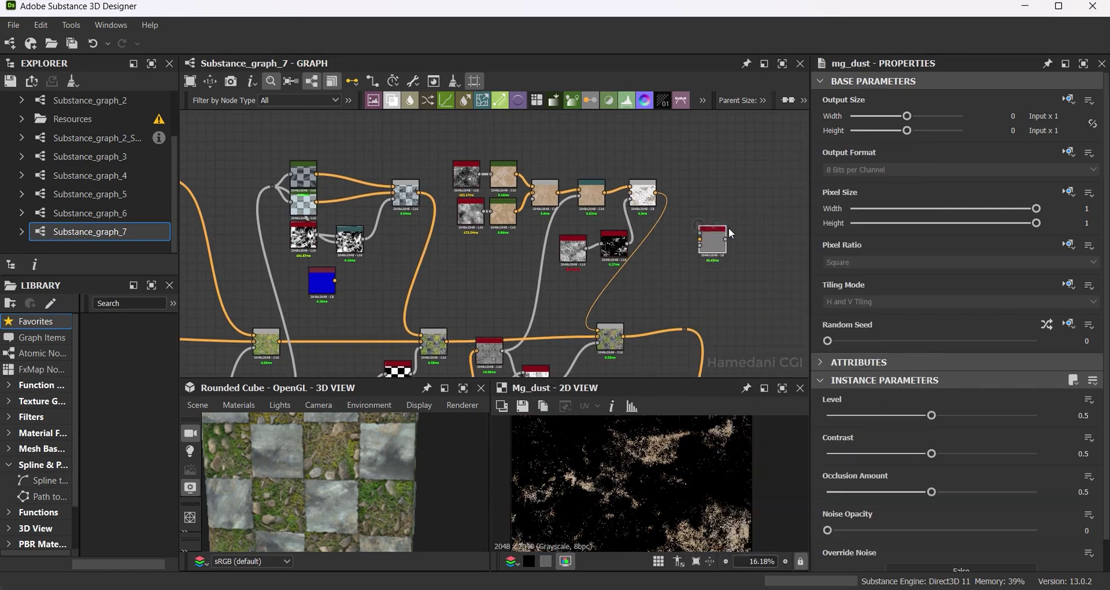
{"action": "scroll", "coordinate": [704, 241], "scroll_direction": "up", "scroll_amount": 4}
{"action": "middle_click_drag", "start_coordinate": [441, 220], "coordinate": [470, 119]}
{"action": "scroll", "coordinate": [373, 240], "scroll_direction": "down", "scroll_amount": 3}
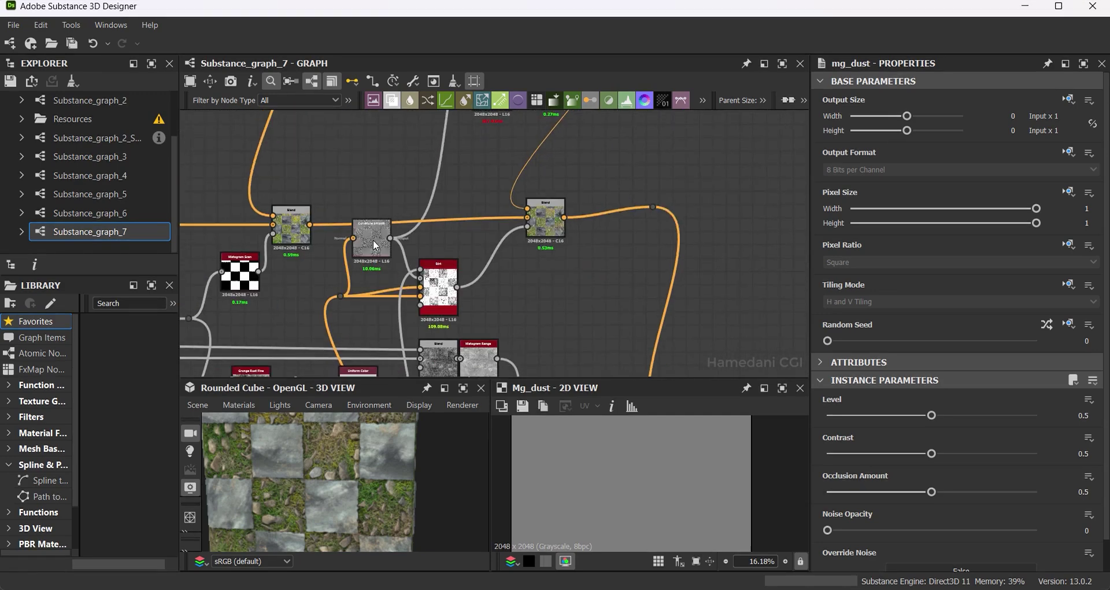
{"action": "left_click_drag", "start_coordinate": [373, 240], "coordinate": [657, 154]}
{"action": "middle_click_drag", "start_coordinate": [638, 192], "coordinate": [623, 159]}
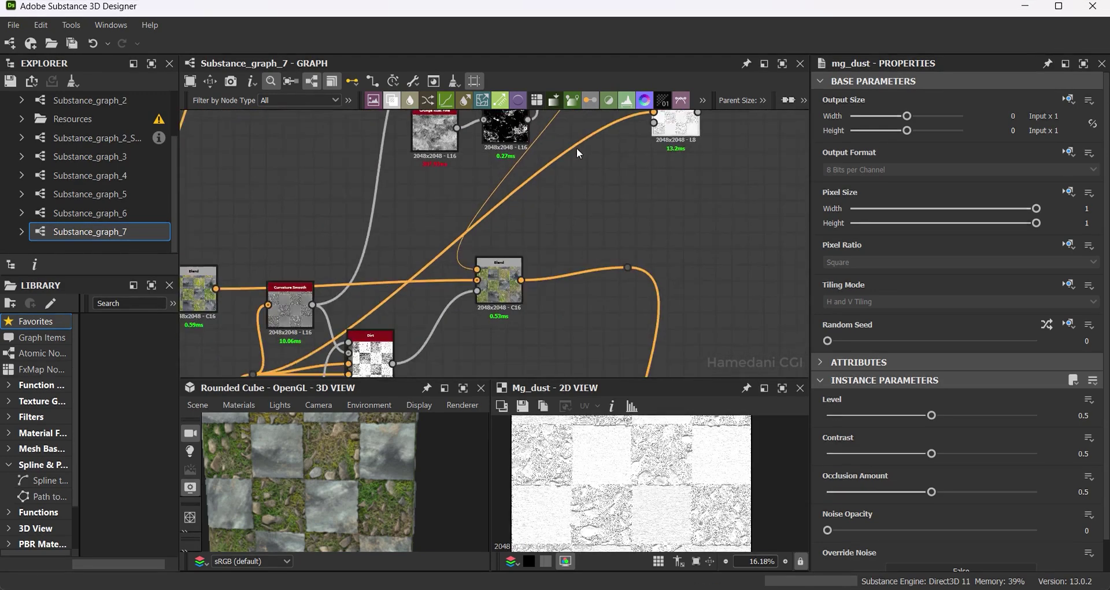
{"action": "double_click", "coordinate": [398, 326]}
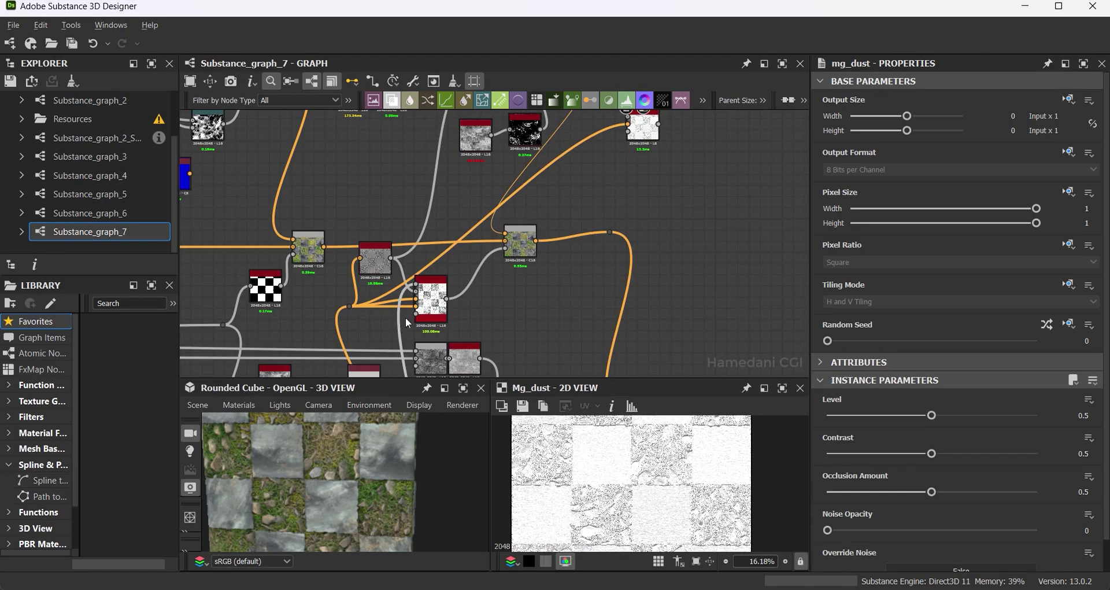
Set the Dust node's Level to 0.61.
{"action": "scroll", "coordinate": [405, 317], "scroll_direction": "up", "scroll_amount": 3}
{"action": "scroll", "coordinate": [404, 334], "scroll_direction": "down", "scroll_amount": 1}
{"action": "scroll", "coordinate": [604, 234], "scroll_direction": "down", "scroll_amount": 1}
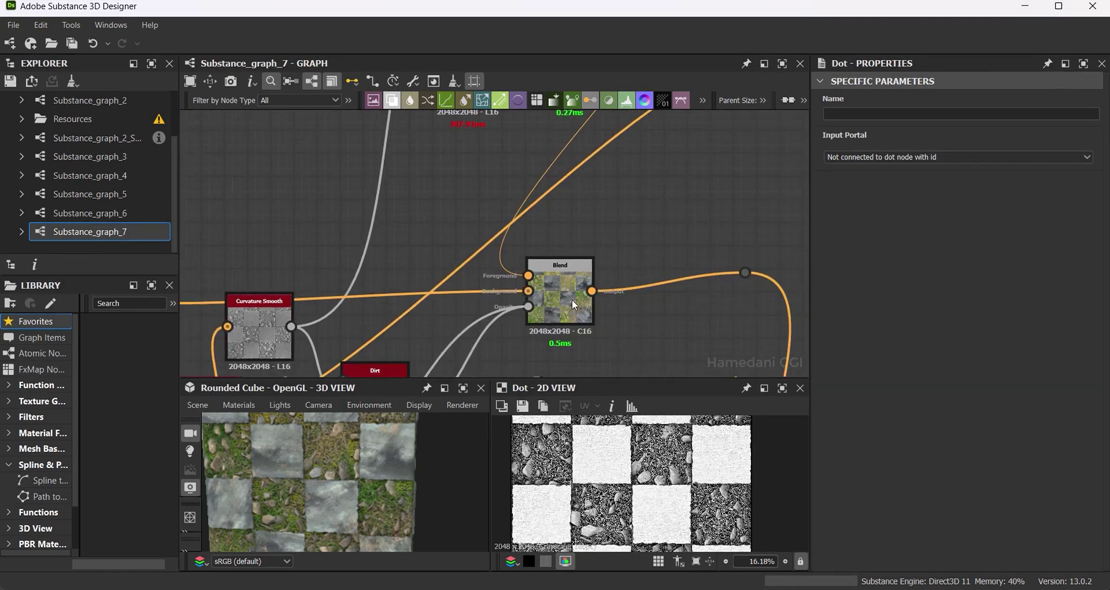
{"action": "middle_click_drag", "start_coordinate": [571, 300], "coordinate": [634, 241]}
{"action": "left_click", "coordinate": [633, 241]}
{"action": "left_click_drag", "start_coordinate": [931, 415], "coordinate": [954, 415]}
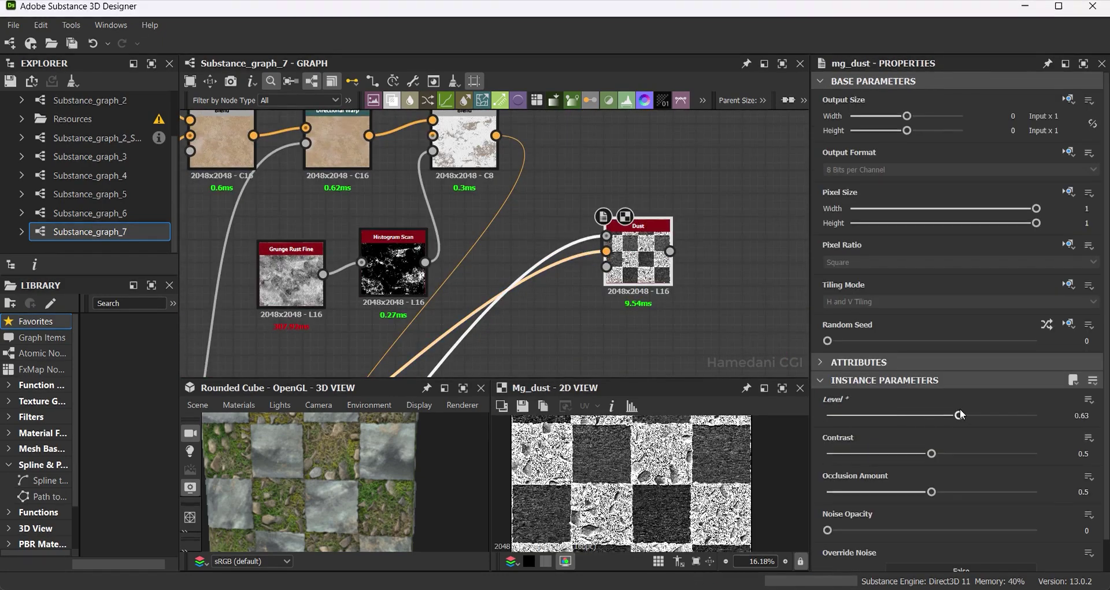
Move the curvature_smooth and Dust nodes up to tidy the links.
{"action": "scroll", "coordinate": [489, 239], "scroll_direction": "down", "scroll_amount": 2}
{"action": "scroll", "coordinate": [489, 238], "scroll_direction": "down", "scroll_amount": 1}
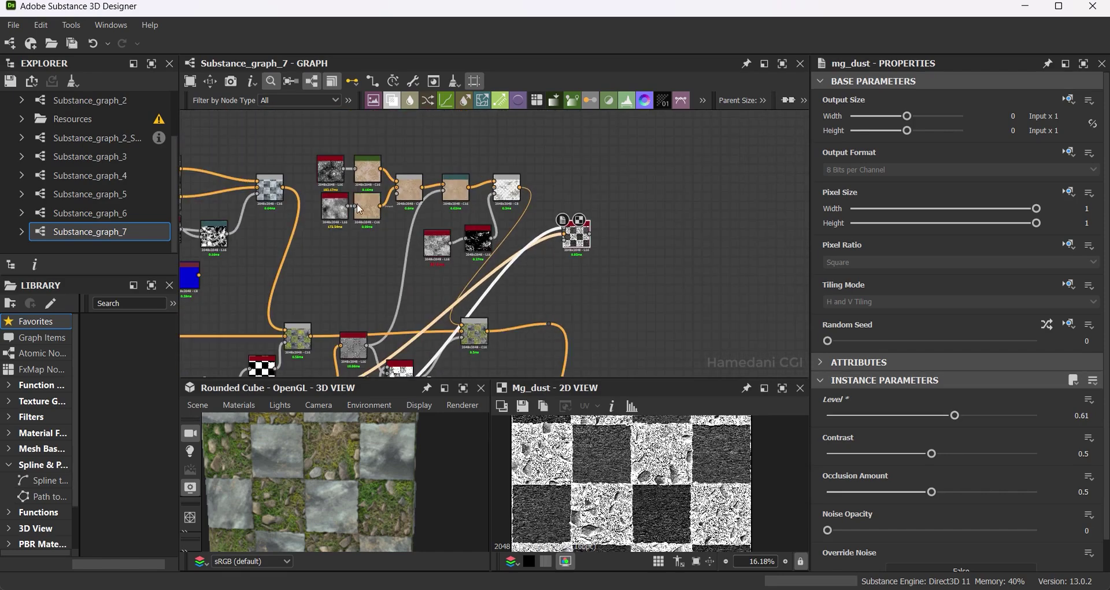
{"action": "middle_click_drag", "start_coordinate": [519, 235], "coordinate": [451, 271]}
{"action": "left_click", "coordinate": [400, 237]}
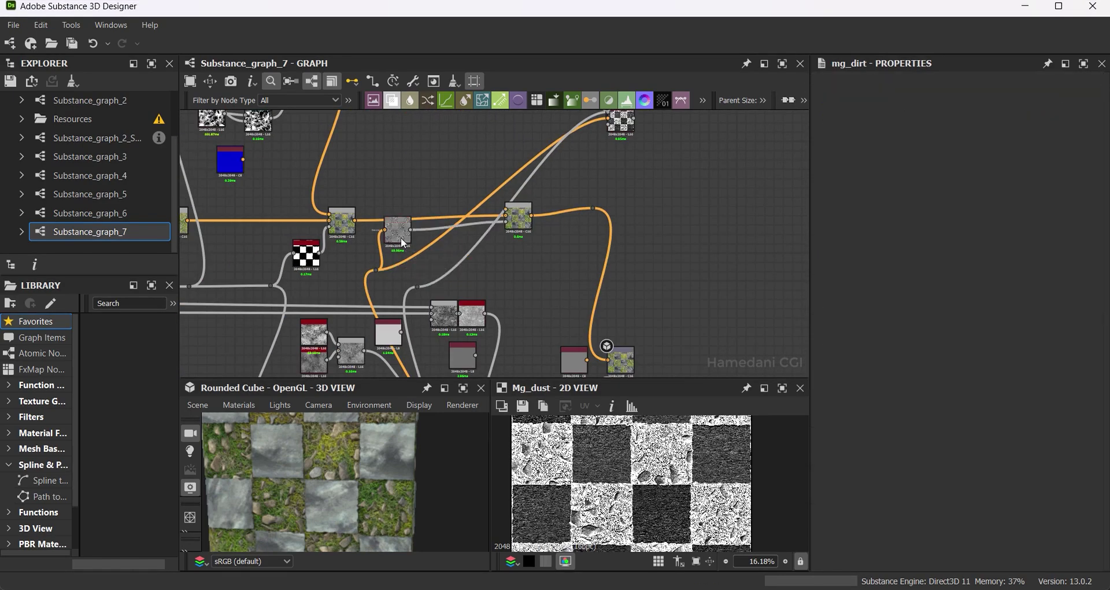
{"action": "mouse_move", "coordinate": [400, 237]}
{"action": "left_mouse_down"}
{"action": "mouse_move", "coordinate": [527, 229]}
{"action": "mouse_move", "coordinate": [451, 158]}
{"action": "left_mouse_up"}
{"action": "middle_click_drag", "start_coordinate": [450, 157], "coordinate": [505, 171]}
{"action": "left_click", "coordinate": [564, 150]}
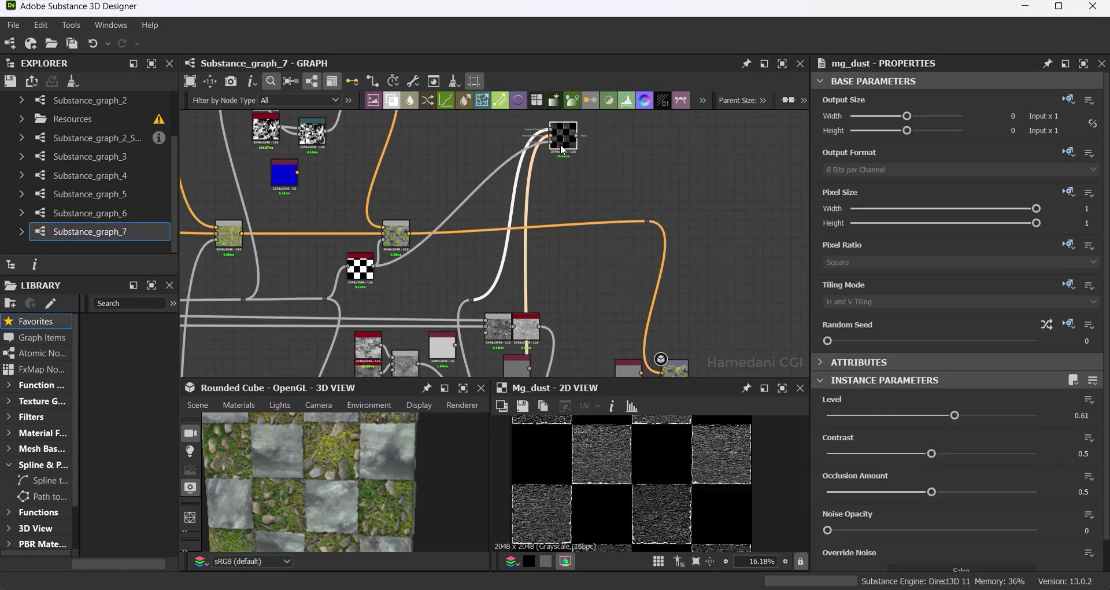
Insert a new Blend on the link and place the Dust node below it.
{"action": "left_click", "coordinate": [609, 227]}
{"action": "key", "text": "space"}
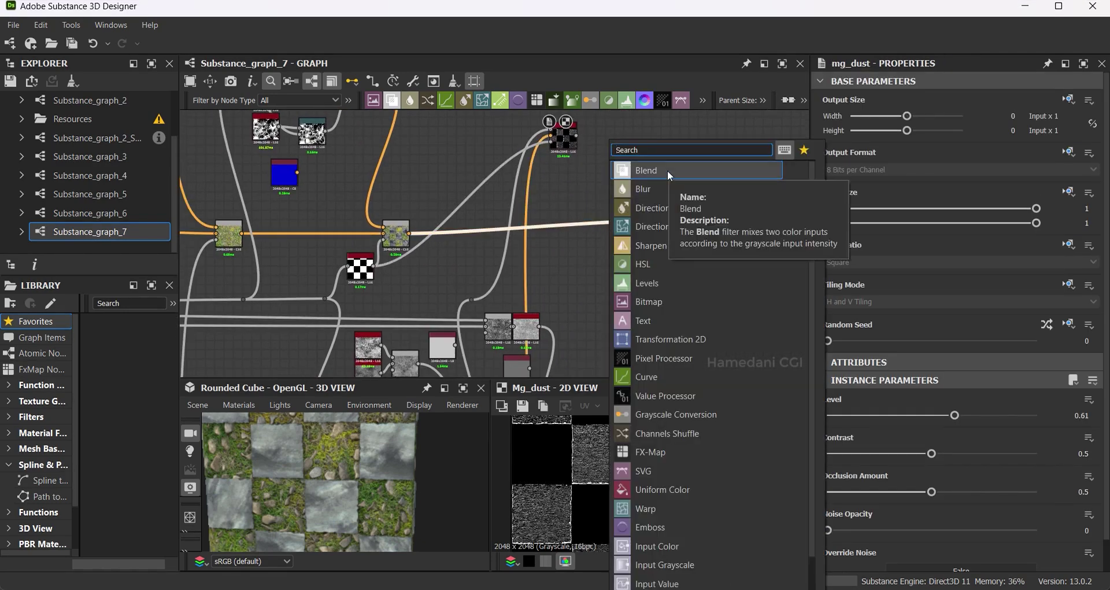
{"action": "left_click", "coordinate": [667, 170]}
{"action": "left_click_drag", "start_coordinate": [521, 225], "coordinate": [596, 225]}
{"action": "left_click_drag", "start_coordinate": [564, 139], "coordinate": [544, 262]}
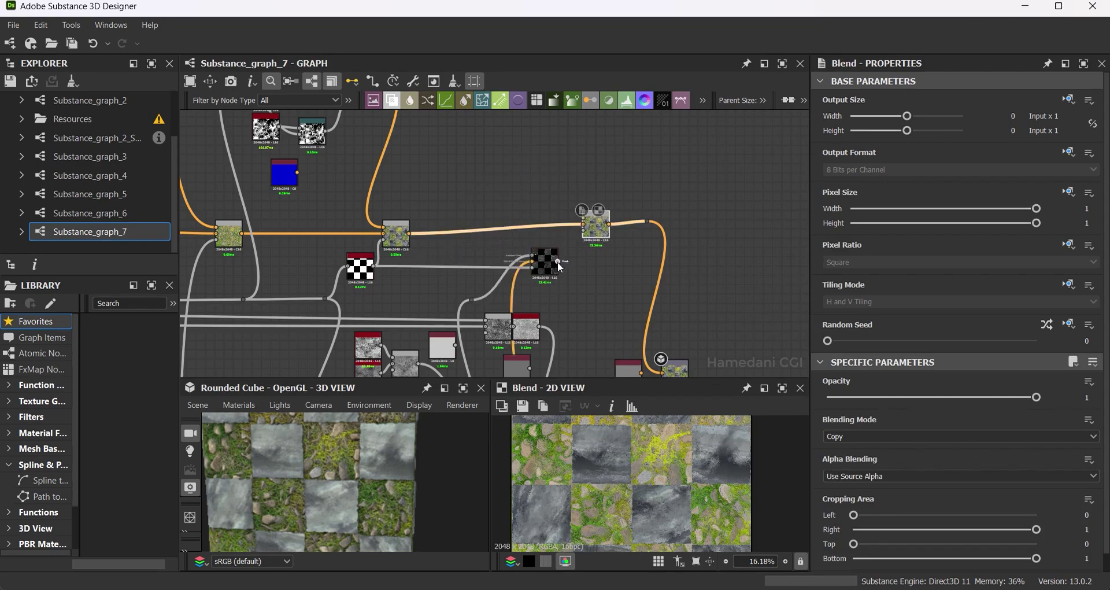
Feed a Gradient Map driven by Moisture Noise into the new Blend.
{"action": "scroll", "coordinate": [425, 239], "scroll_direction": "down", "scroll_amount": 3}
{"action": "left_click", "coordinate": [359, 217]}
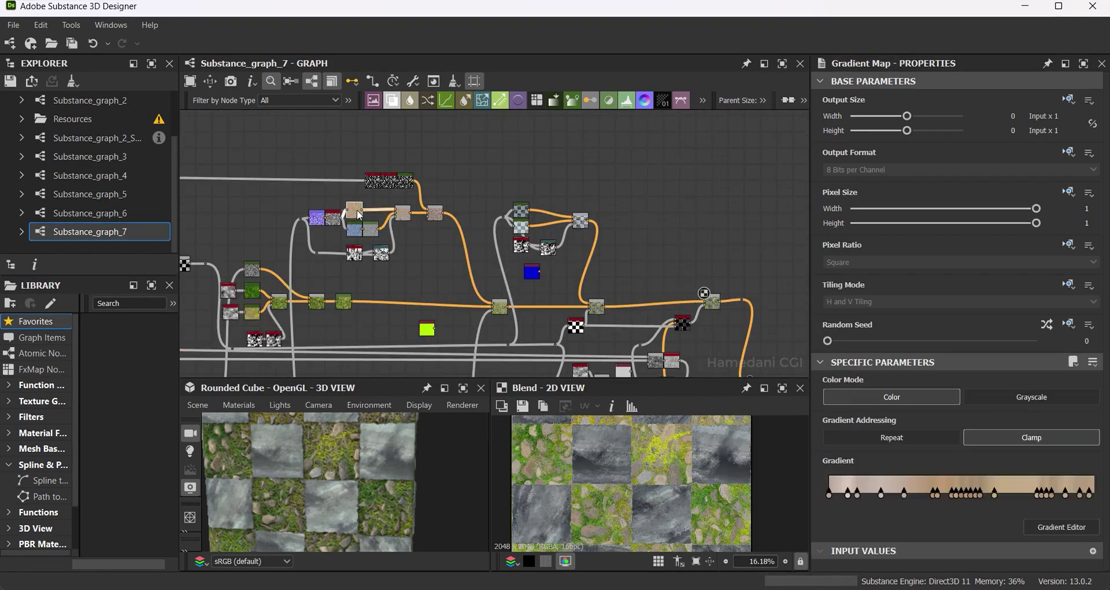
{"action": "left_click_drag", "start_coordinate": [344, 218], "coordinate": [688, 248]}
{"action": "key", "text": "Return"}
{"action": "scroll", "coordinate": [691, 260], "scroll_direction": "up", "scroll_amount": 2}
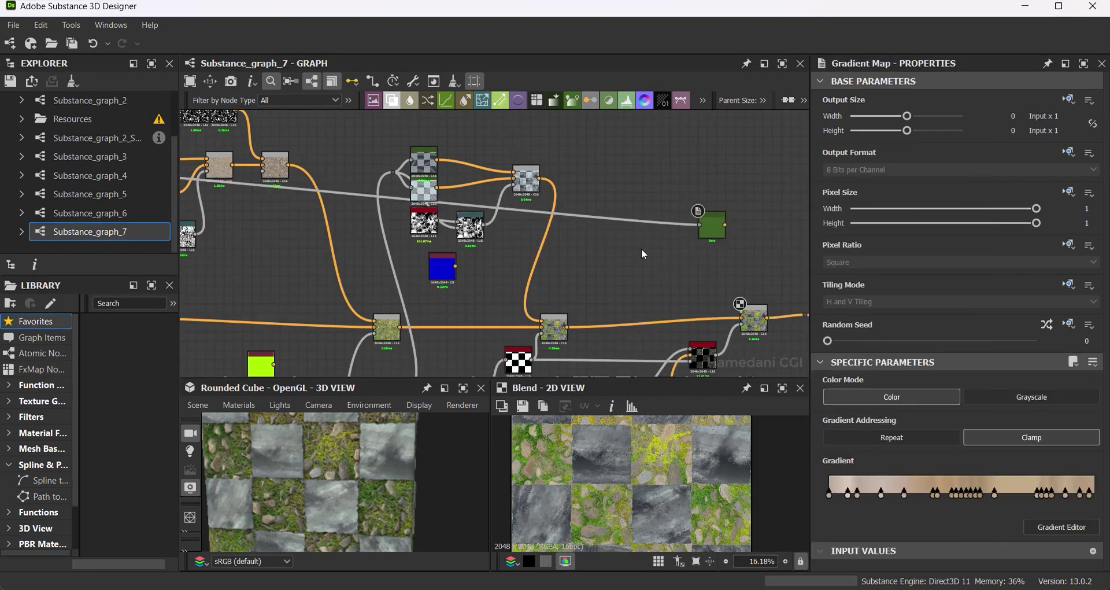
{"action": "key", "text": "space"}
{"action": "type", "text": "moisture"}
{"action": "key", "text": "Return"}
{"action": "scroll", "coordinate": [711, 226], "scroll_direction": "up", "scroll_amount": 2}
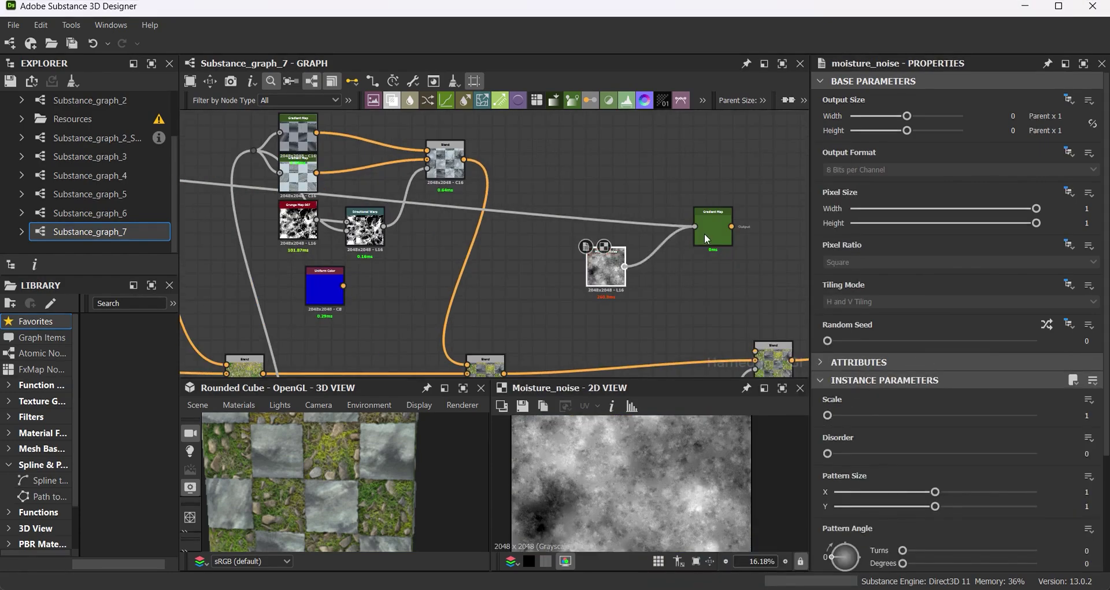
{"action": "left_click", "coordinate": [704, 234]}
{"action": "left_click_drag", "start_coordinate": [668, 153], "coordinate": [703, 275]}
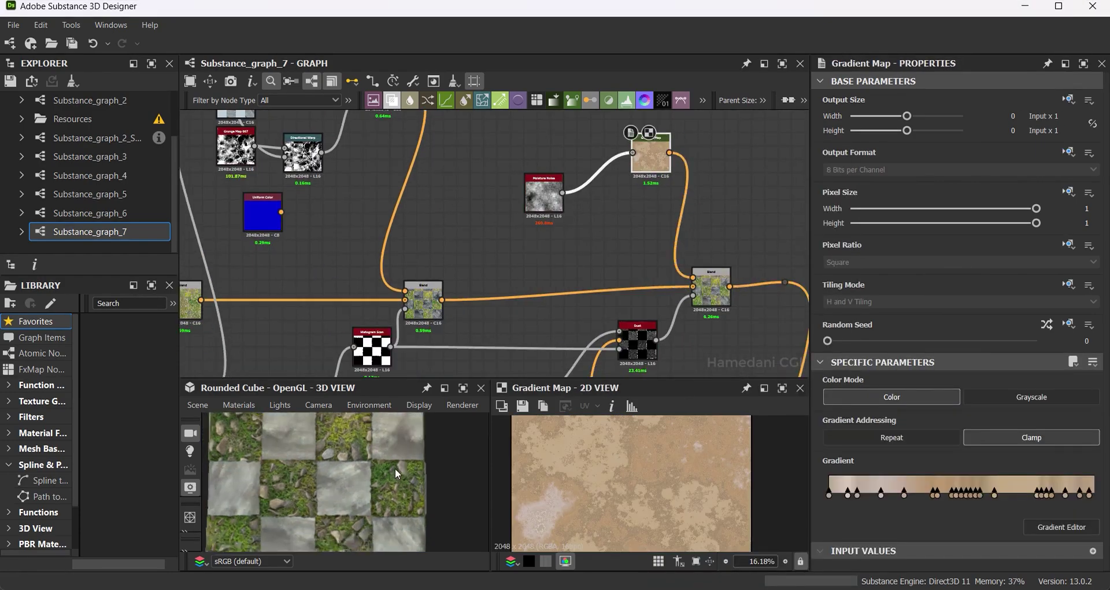
Set the Blend Opacity to 0.71 and move Moisture Noise beside its Gradient Map.
{"action": "double_click", "coordinate": [719, 299]}
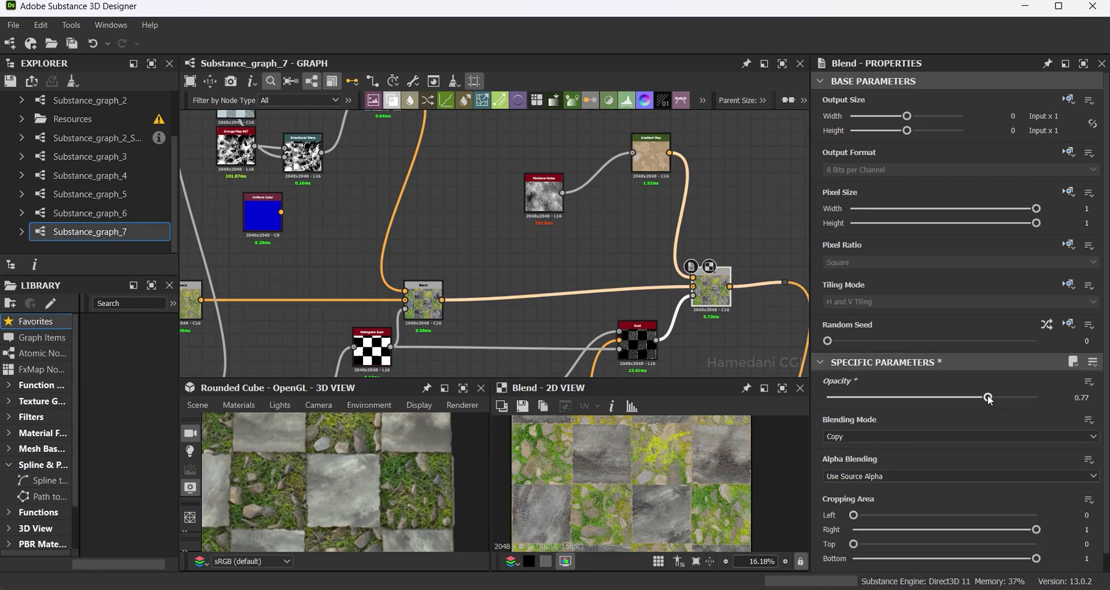
{"action": "left_click_drag", "start_coordinate": [989, 400], "coordinate": [976, 398]}
{"action": "scroll", "coordinate": [404, 495], "scroll_direction": "up", "scroll_amount": 3}
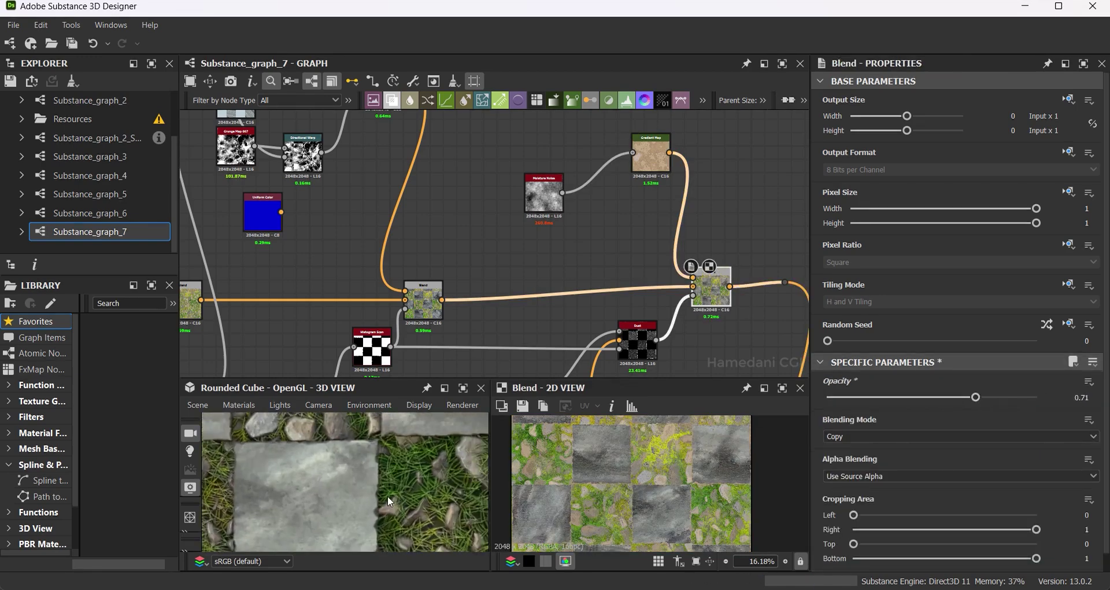
{"action": "scroll", "coordinate": [399, 486], "scroll_direction": "down", "scroll_amount": 3}
{"action": "left_click_drag", "start_coordinate": [651, 155], "coordinate": [569, 233]}
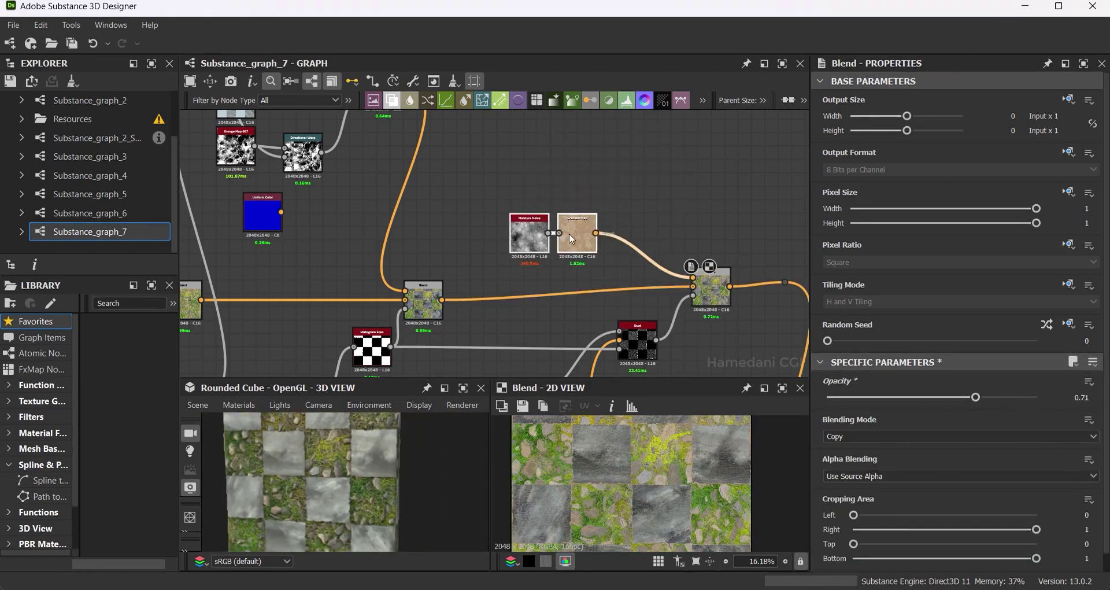
{"action": "scroll", "coordinate": [578, 231], "scroll_direction": "down", "scroll_amount": 3}
{"action": "left_click", "coordinate": [653, 203]}
{"action": "scroll", "coordinate": [680, 172], "scroll_direction": "down", "scroll_amount": 2}
{"action": "scroll", "coordinate": [614, 261], "scroll_direction": "up", "scroll_amount": 1}
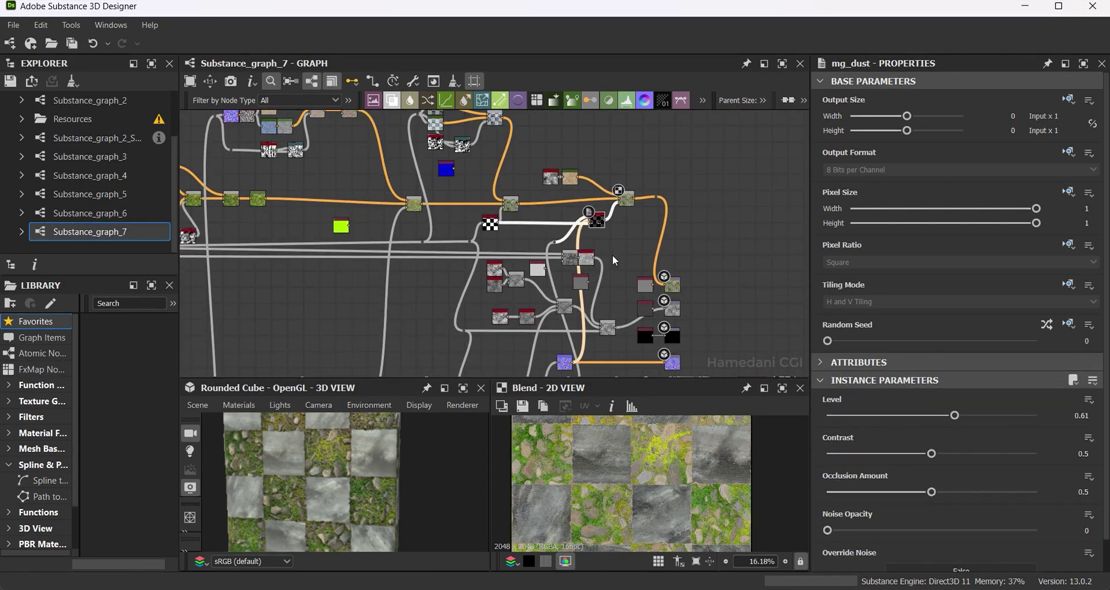